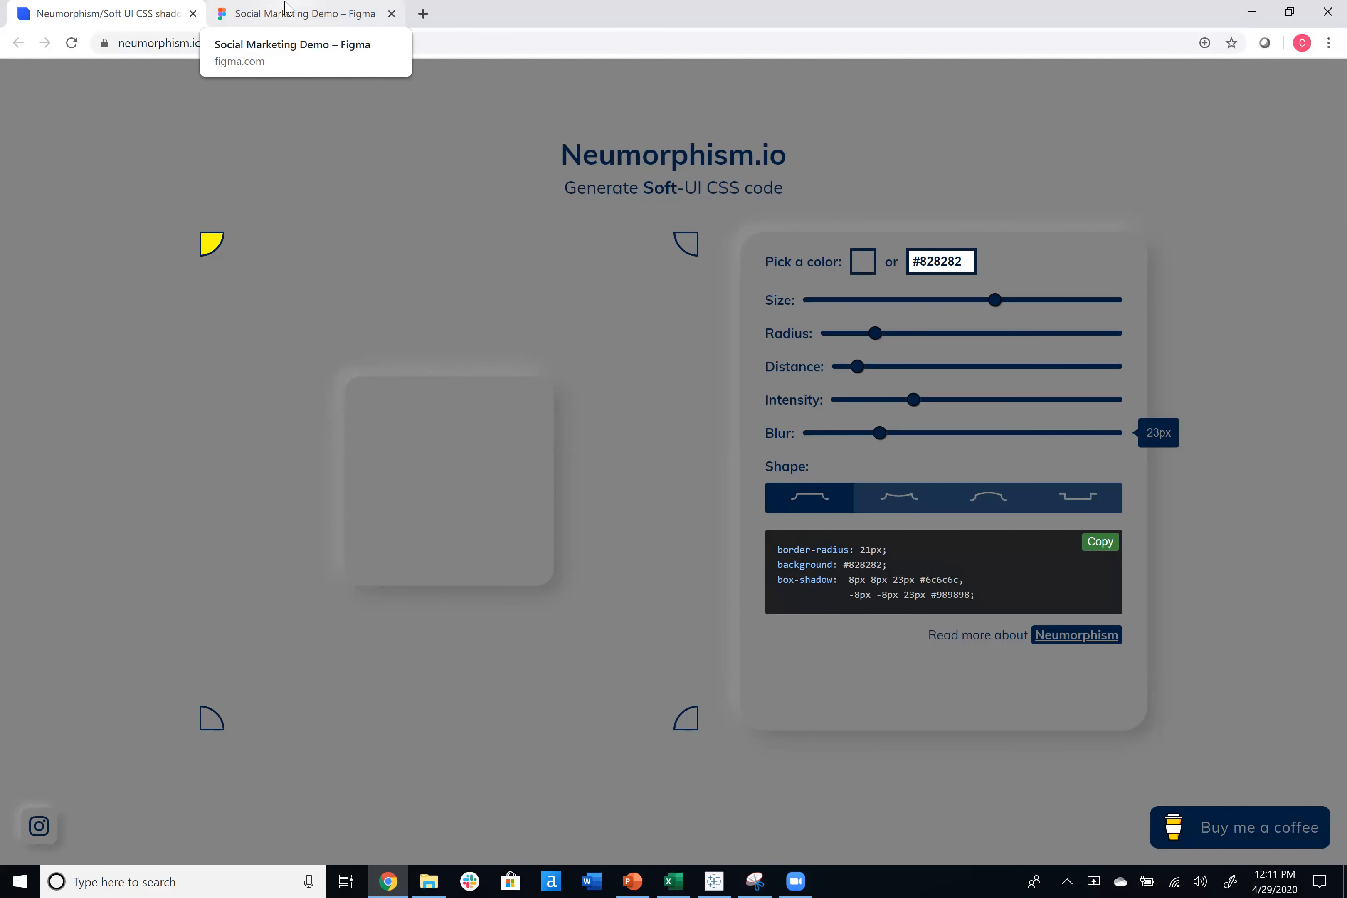
Switch to the Figma file and draw a rectangle about 1291 × 1578 below the Step 1 instruction text.
{"action": "left_click", "coordinate": [285, 13]}
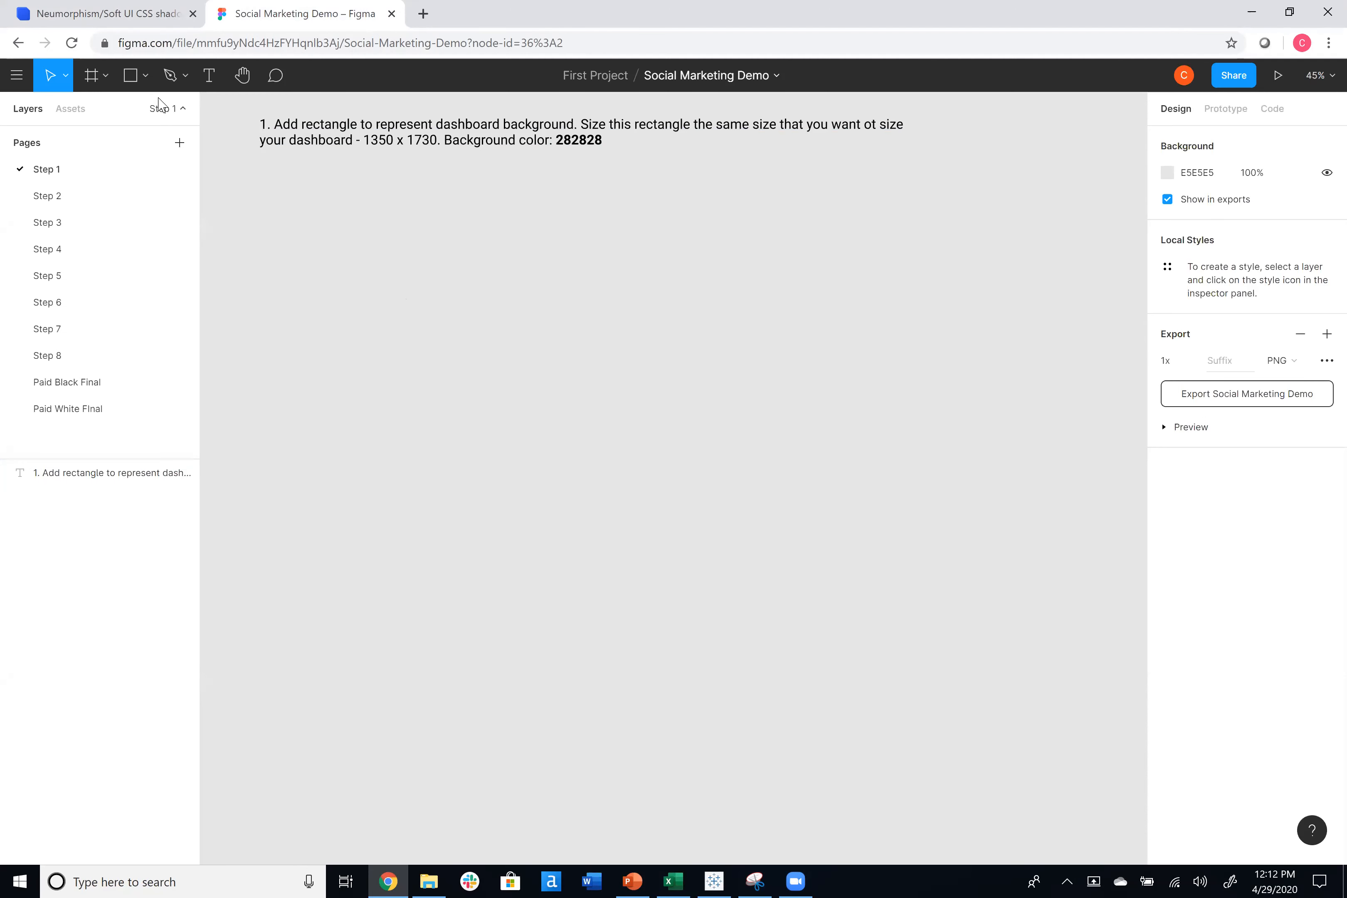
{"action": "left_click", "coordinate": [144, 77]}
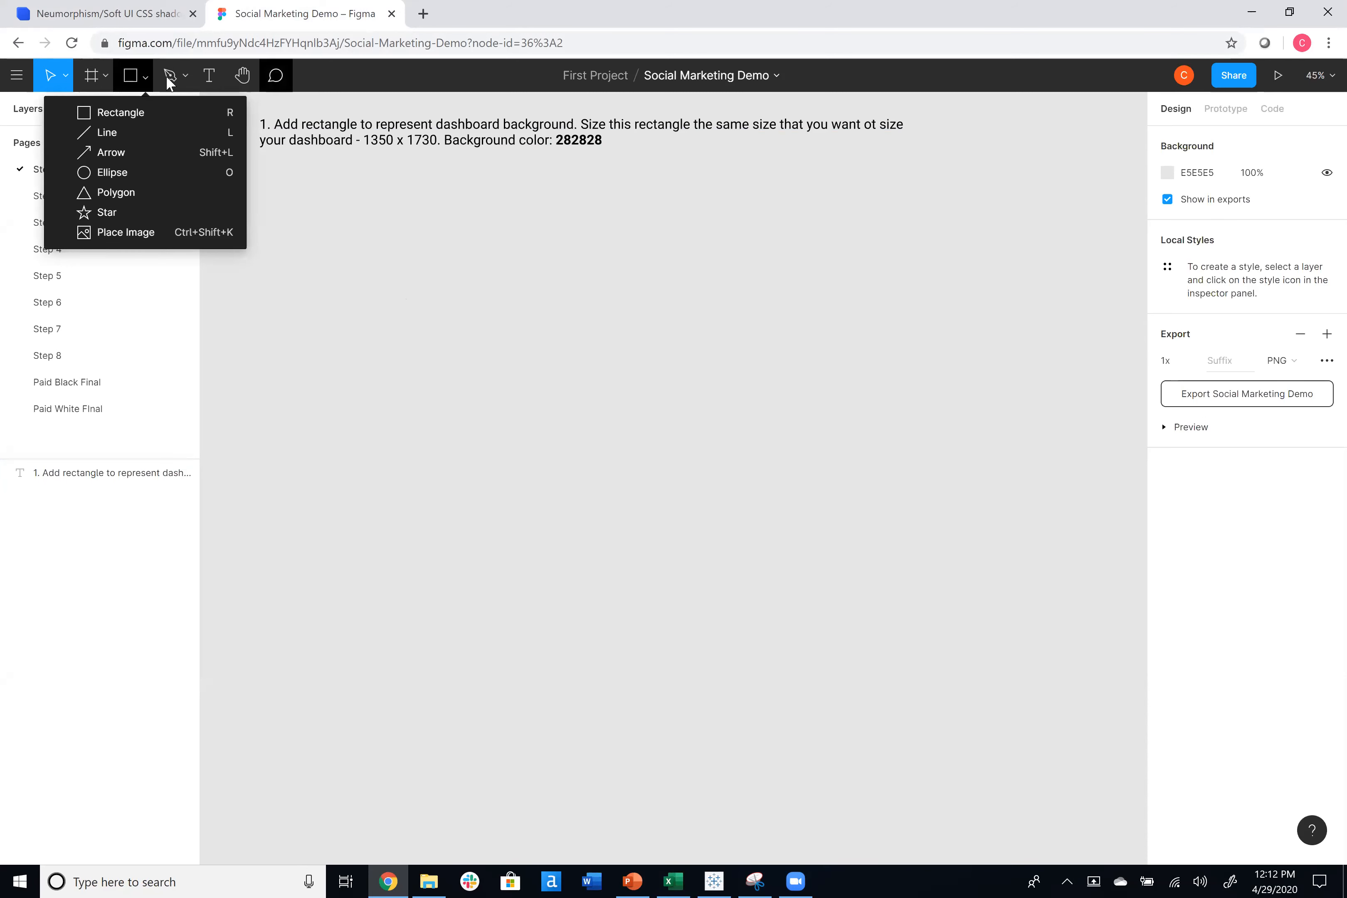
{"action": "left_click", "coordinate": [125, 113]}
{"action": "mouse_move", "coordinate": [456, 196]}
{"action": "left_mouse_down"}
{"action": "mouse_move", "coordinate": [583, 438]}
{"action": "mouse_move", "coordinate": [708, 459]}
{"action": "left_mouse_up"}
{"action": "left_click_drag", "start_coordinate": [855, 613], "coordinate": [939, 786]}
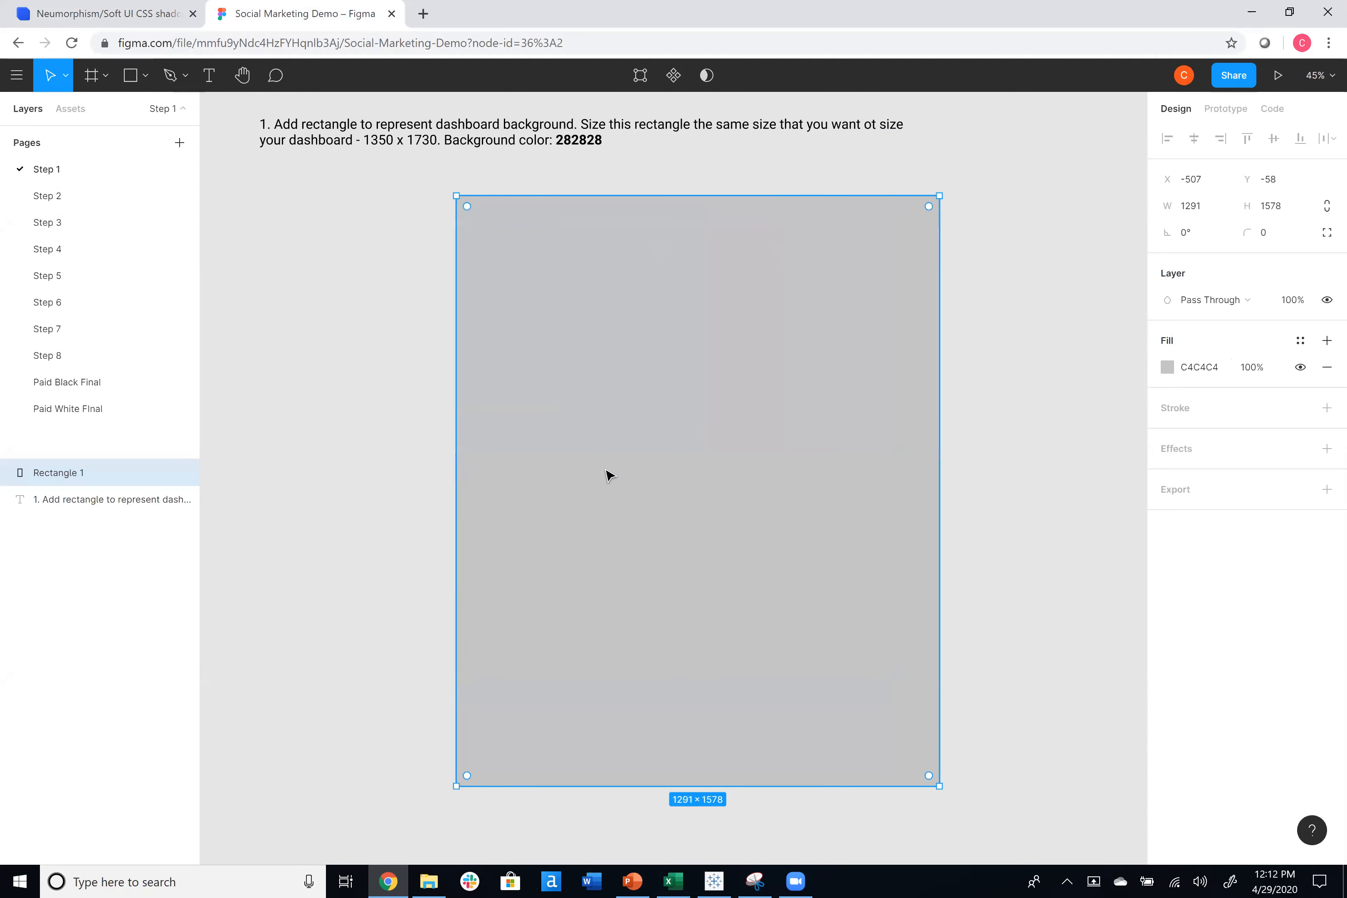
{"action": "left_click_drag", "start_coordinate": [748, 417], "coordinate": [712, 376]}
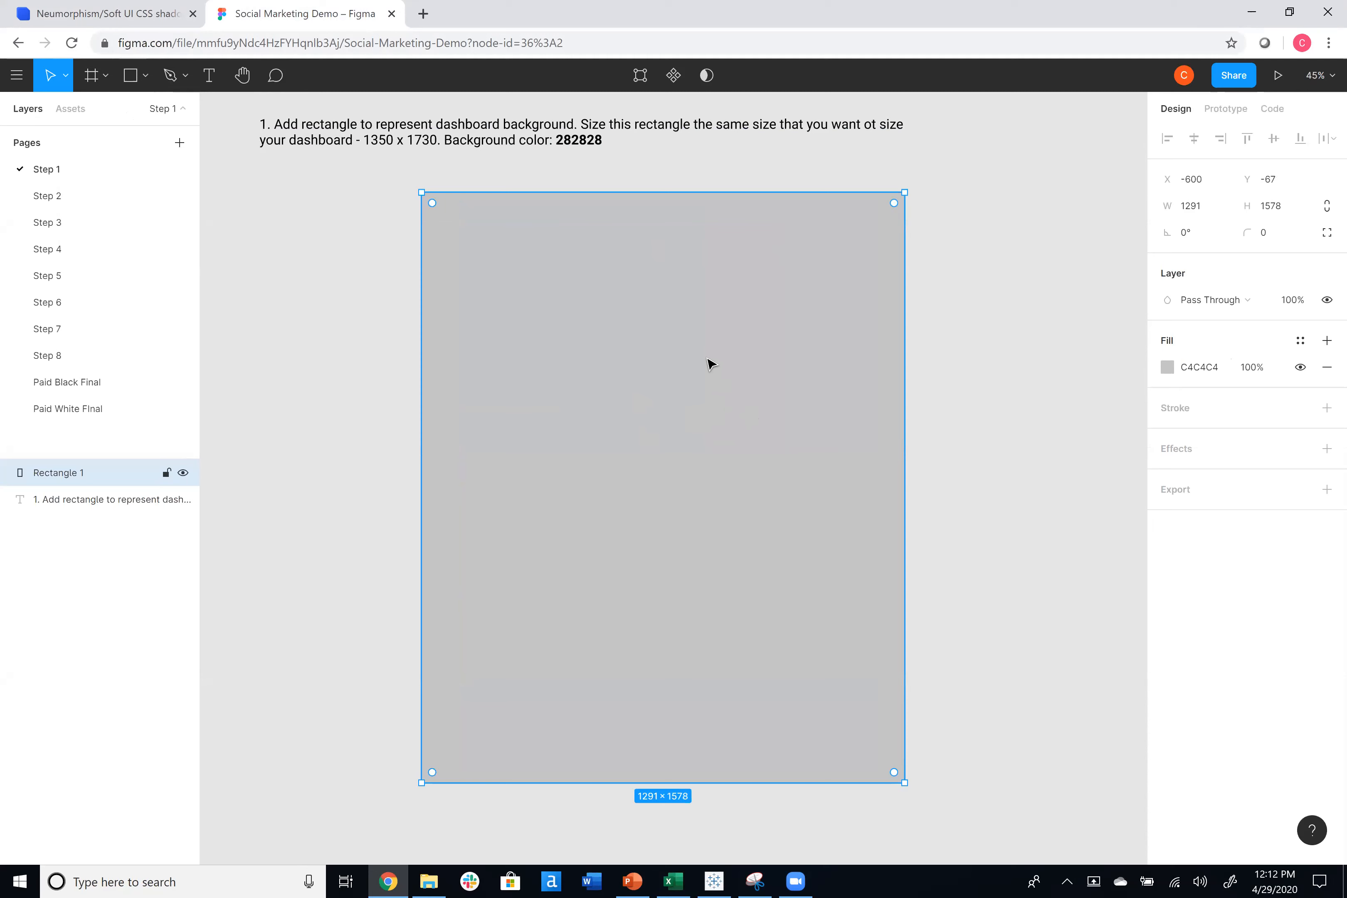
Set the rectangle's width to 1350 and height to 1730, and move it up slightly toward the instruction text.
{"action": "left_click", "coordinate": [1195, 212]}
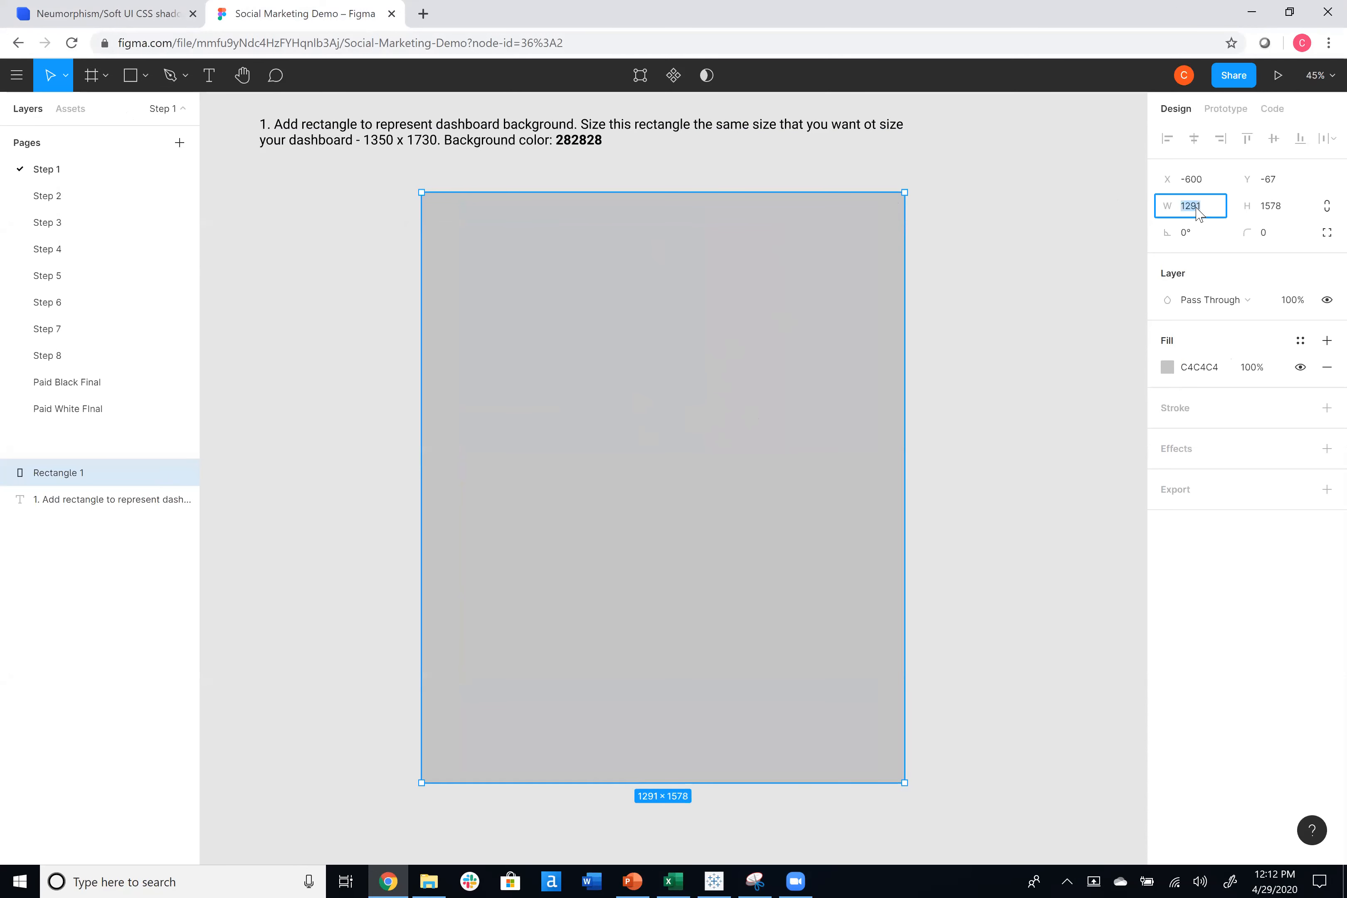
{"action": "type", "text": "1350"}
{"action": "key", "text": "Tab"}
{"action": "type", "text": "1730"}
{"action": "key", "text": "Return"}
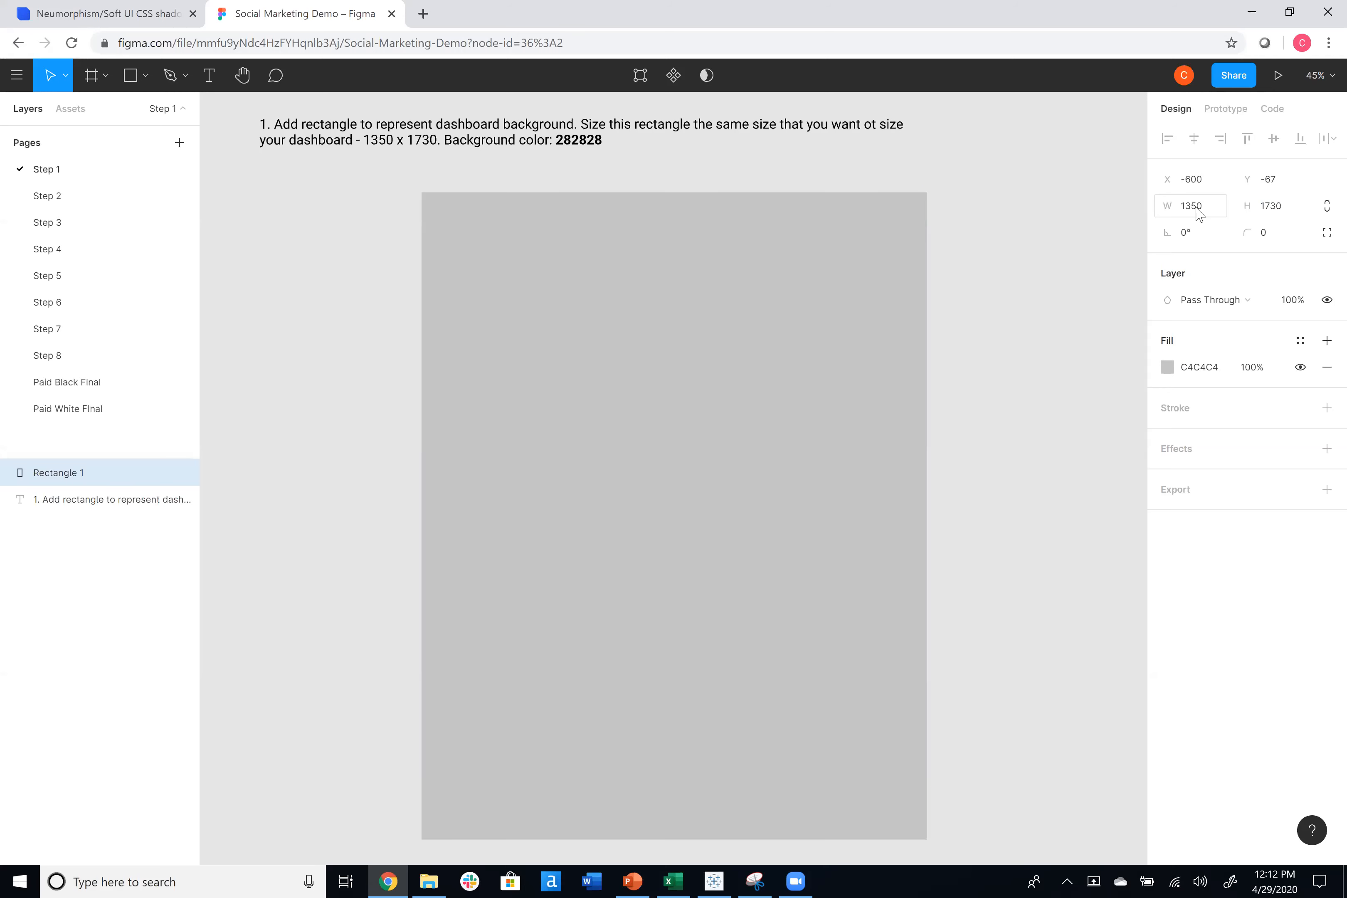
{"action": "left_click_drag", "start_coordinate": [743, 372], "coordinate": [746, 360]}
{"action": "left_click", "coordinate": [998, 368]}
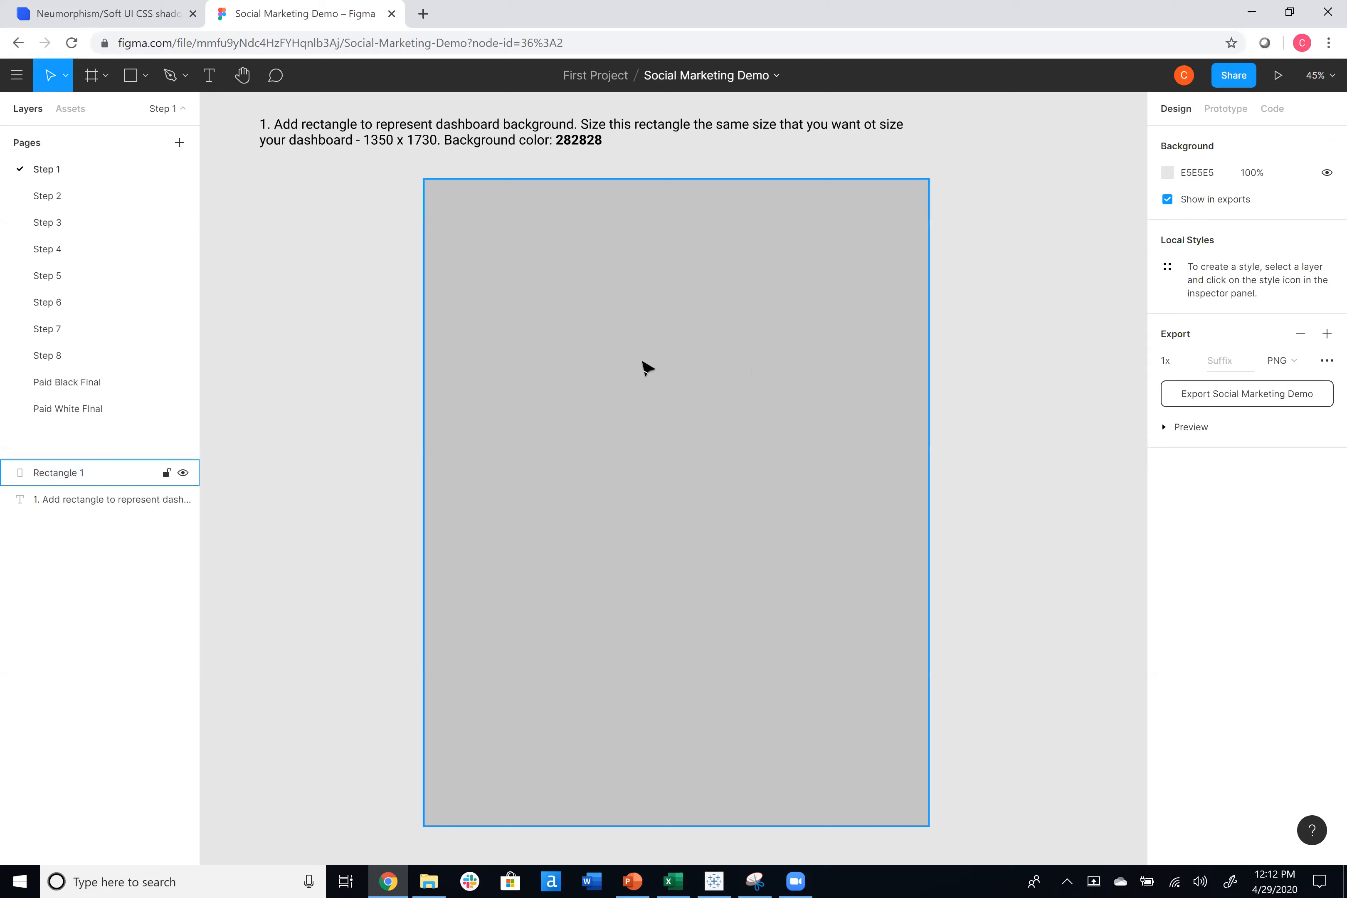
Fill the dashboard background rectangle with 282828 and nudge it slightly upward.
{"action": "left_click", "coordinate": [647, 378]}
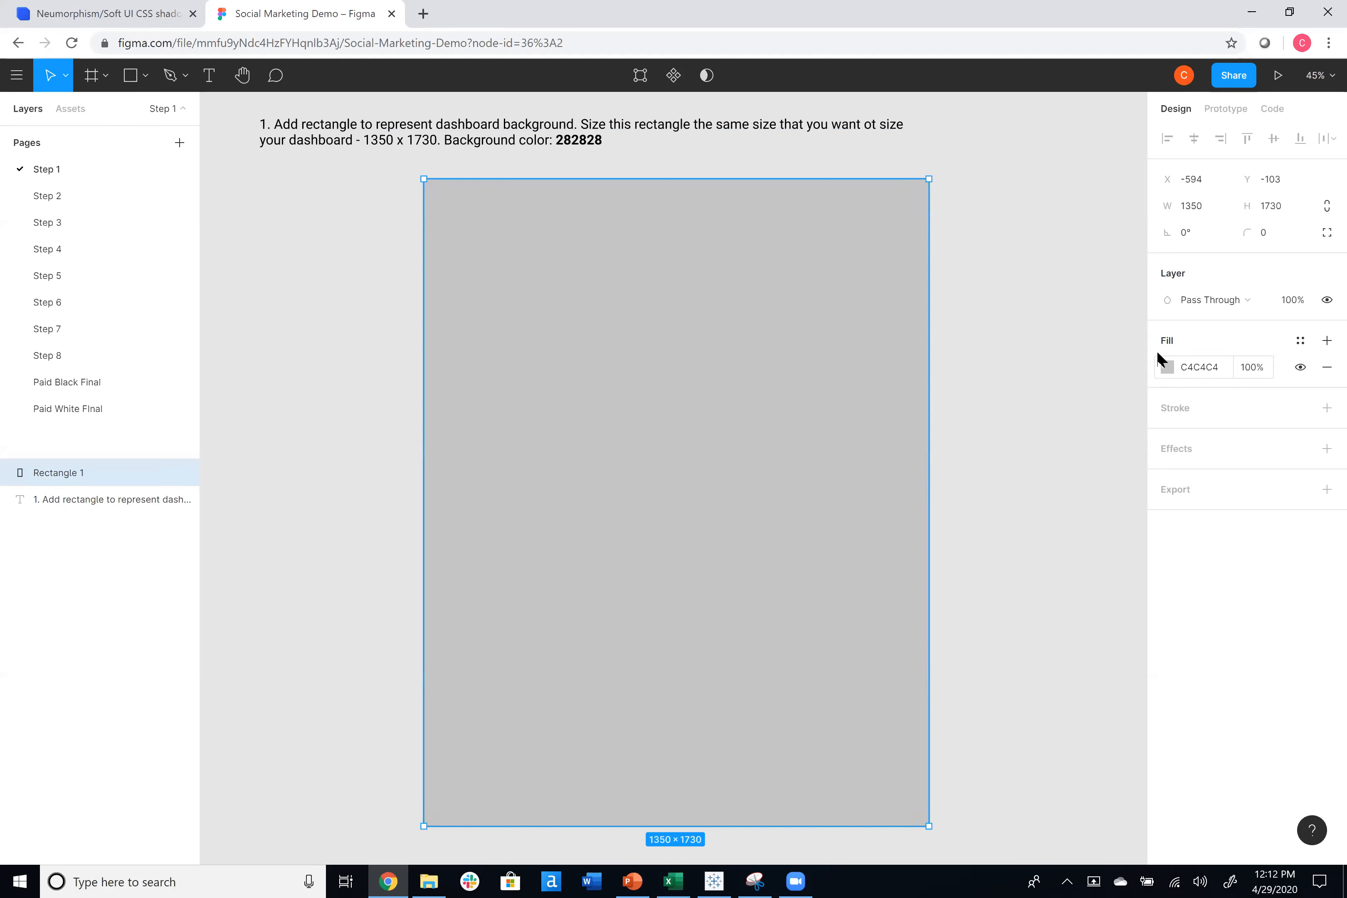
{"action": "left_click", "coordinate": [1214, 368]}
{"action": "double_click", "coordinate": [1204, 371]}
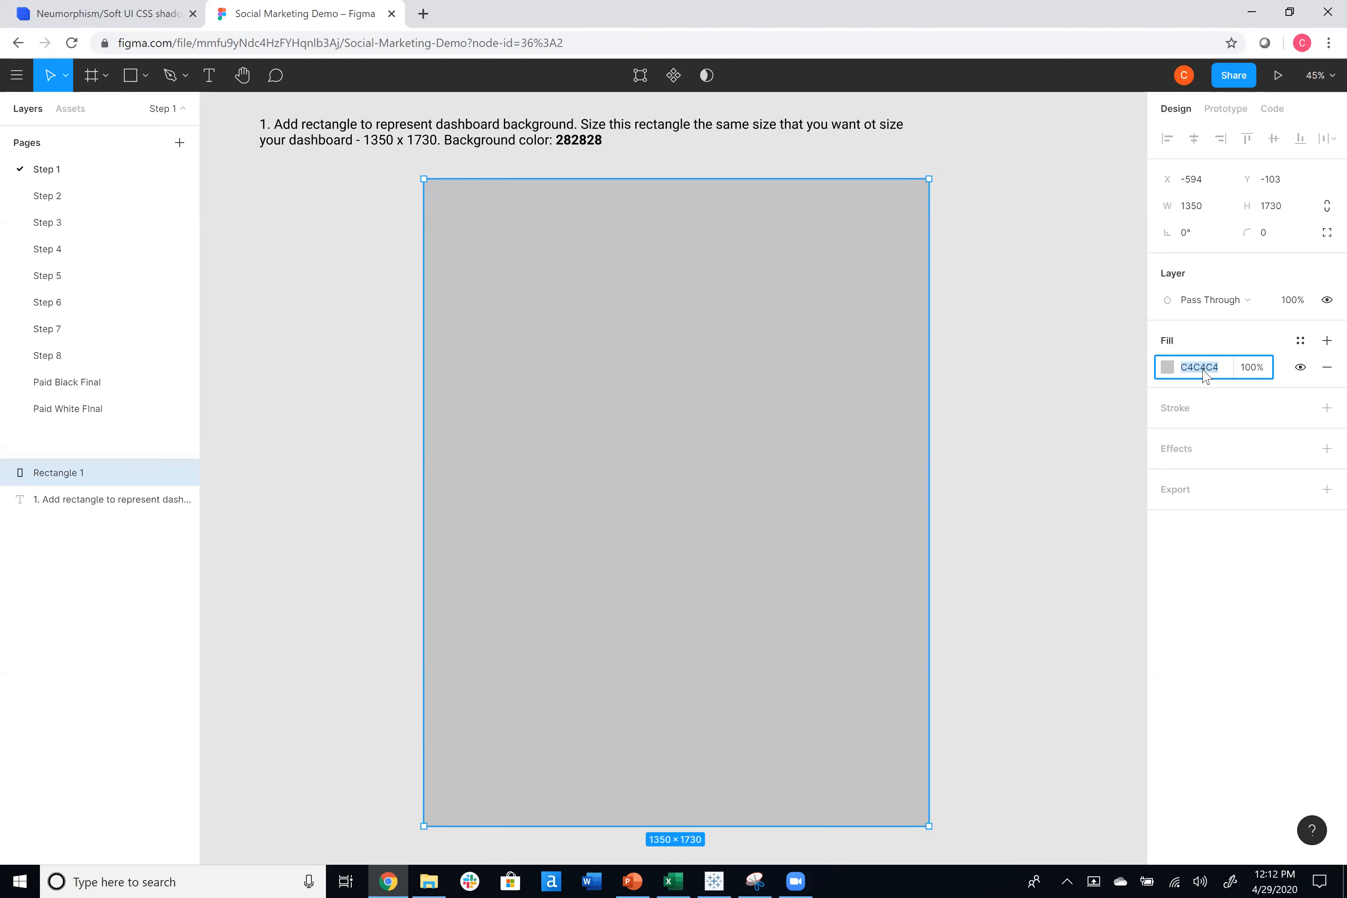
{"action": "type", "text": "282828"}
{"action": "key", "text": "Return"}
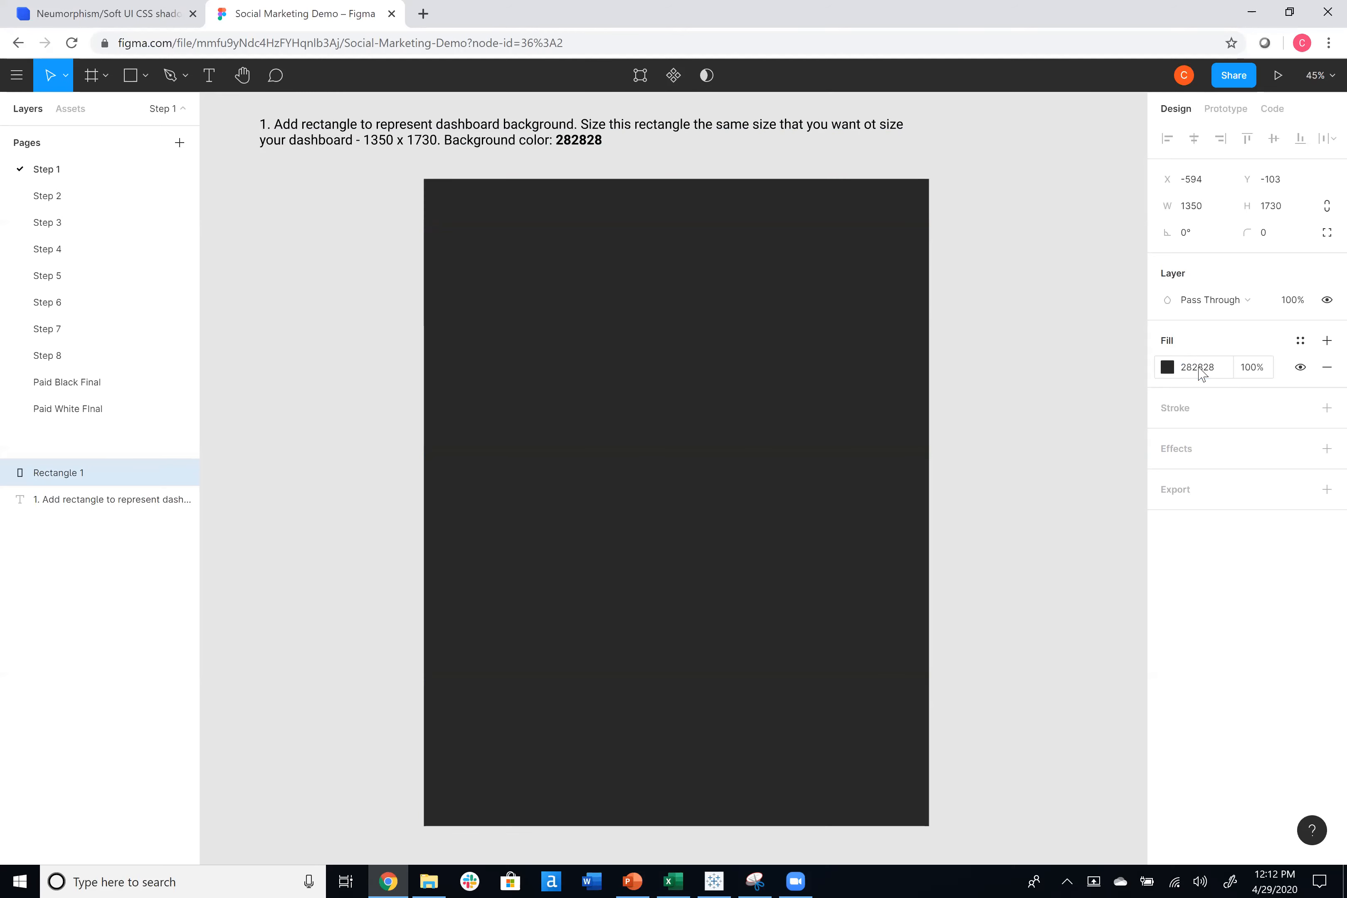
{"action": "left_click", "coordinate": [988, 461]}
{"action": "left_click_drag", "start_coordinate": [798, 451], "coordinate": [797, 444]}
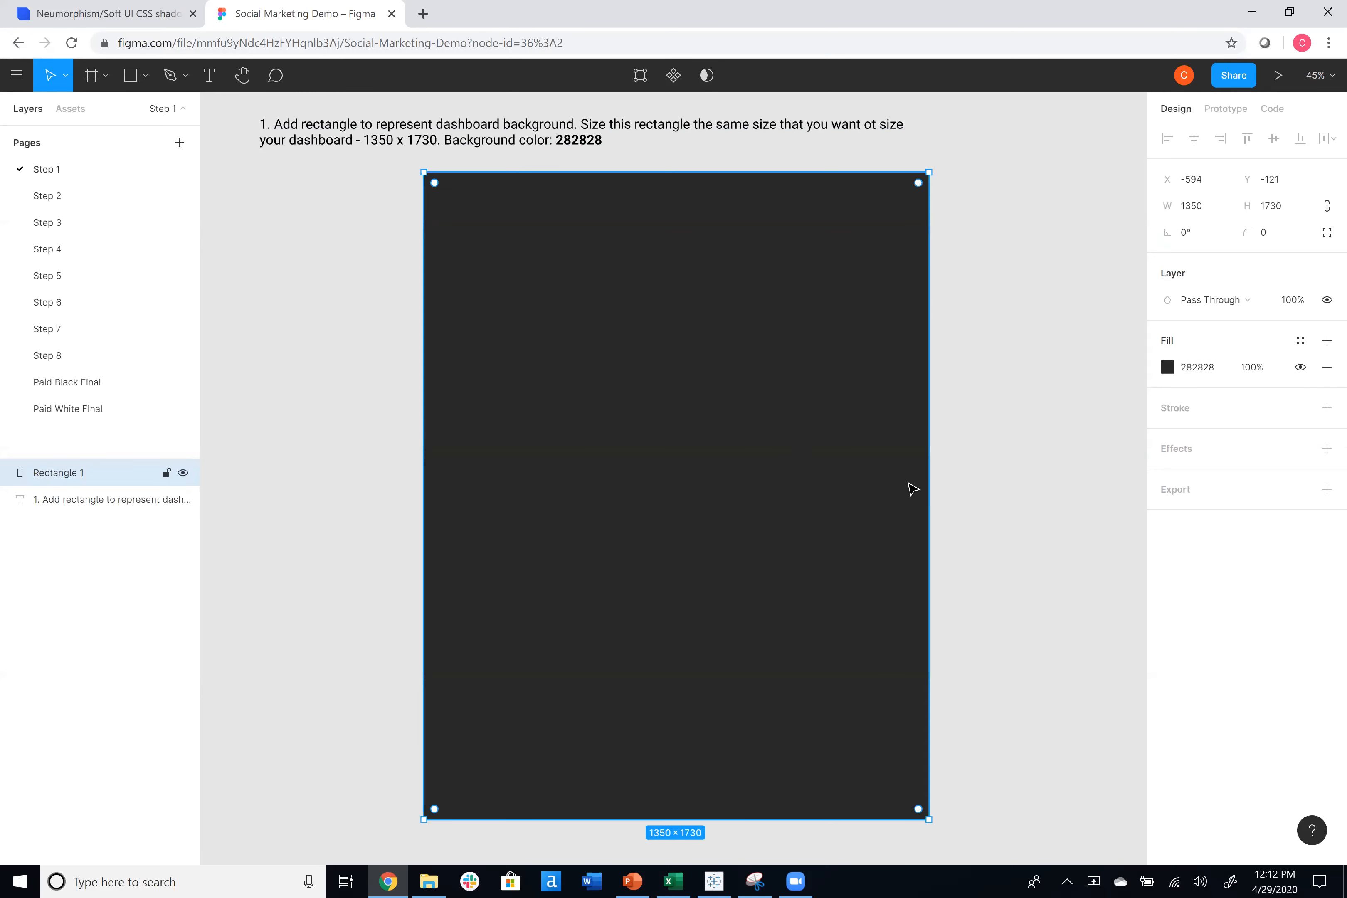
{"action": "left_click", "coordinate": [979, 443]}
Open the Step 2 page and leave all its objects deselected.
{"action": "left_click", "coordinate": [41, 201]}
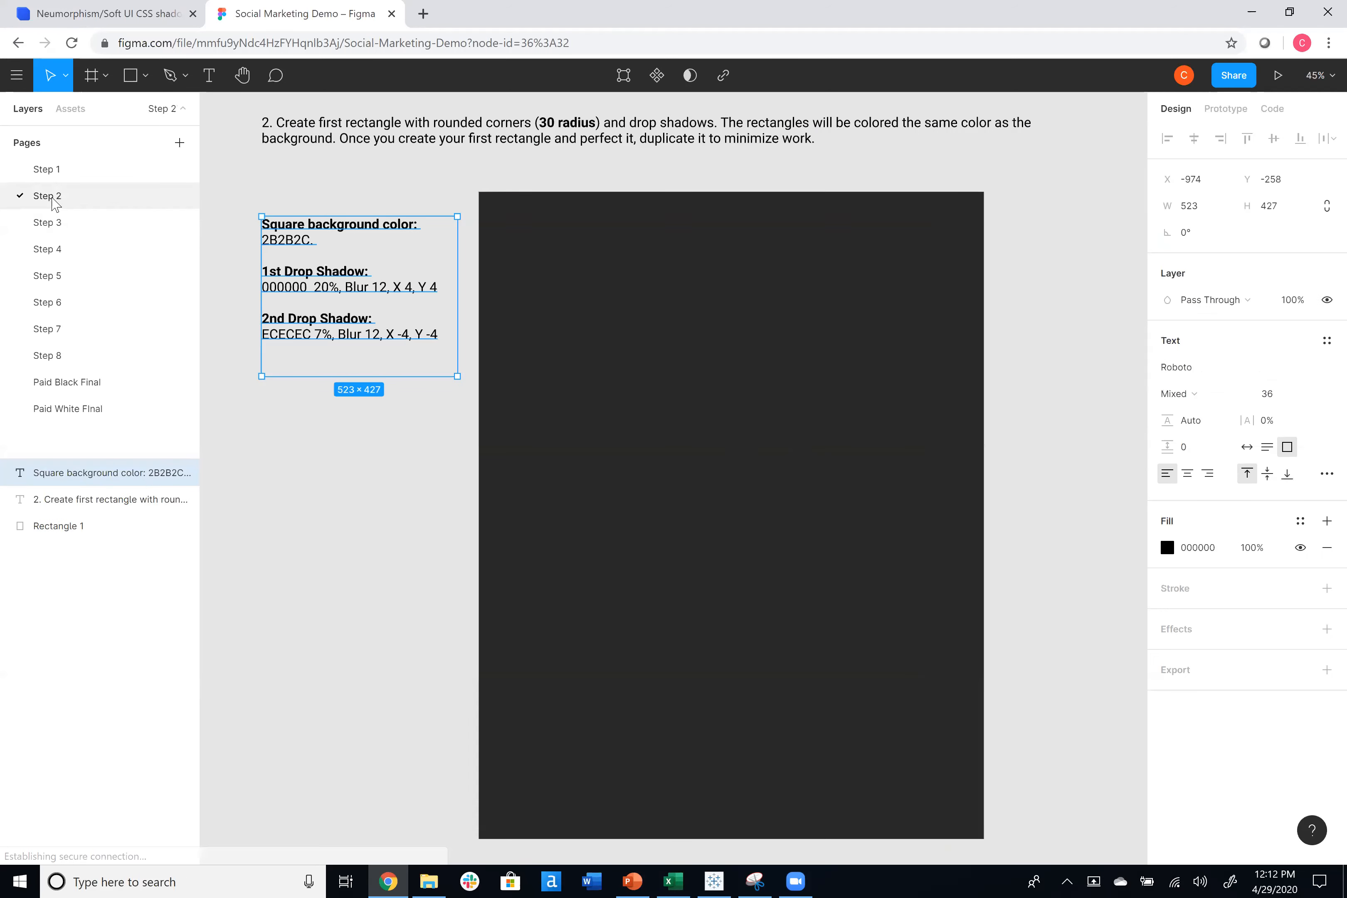
{"action": "left_click", "coordinate": [346, 569]}
{"action": "left_click", "coordinate": [823, 451]}
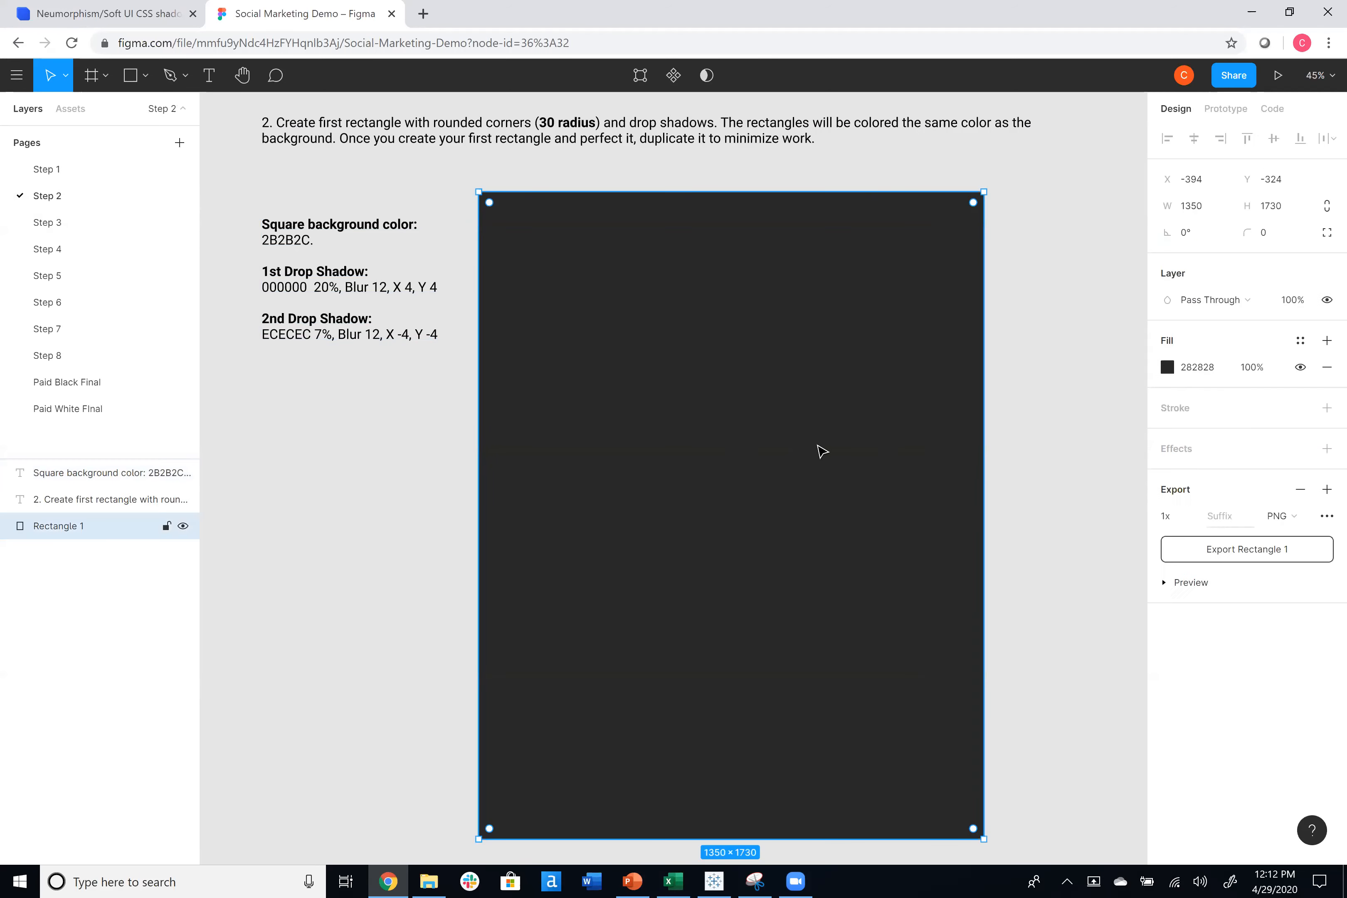
{"action": "left_click", "coordinate": [1015, 487]}
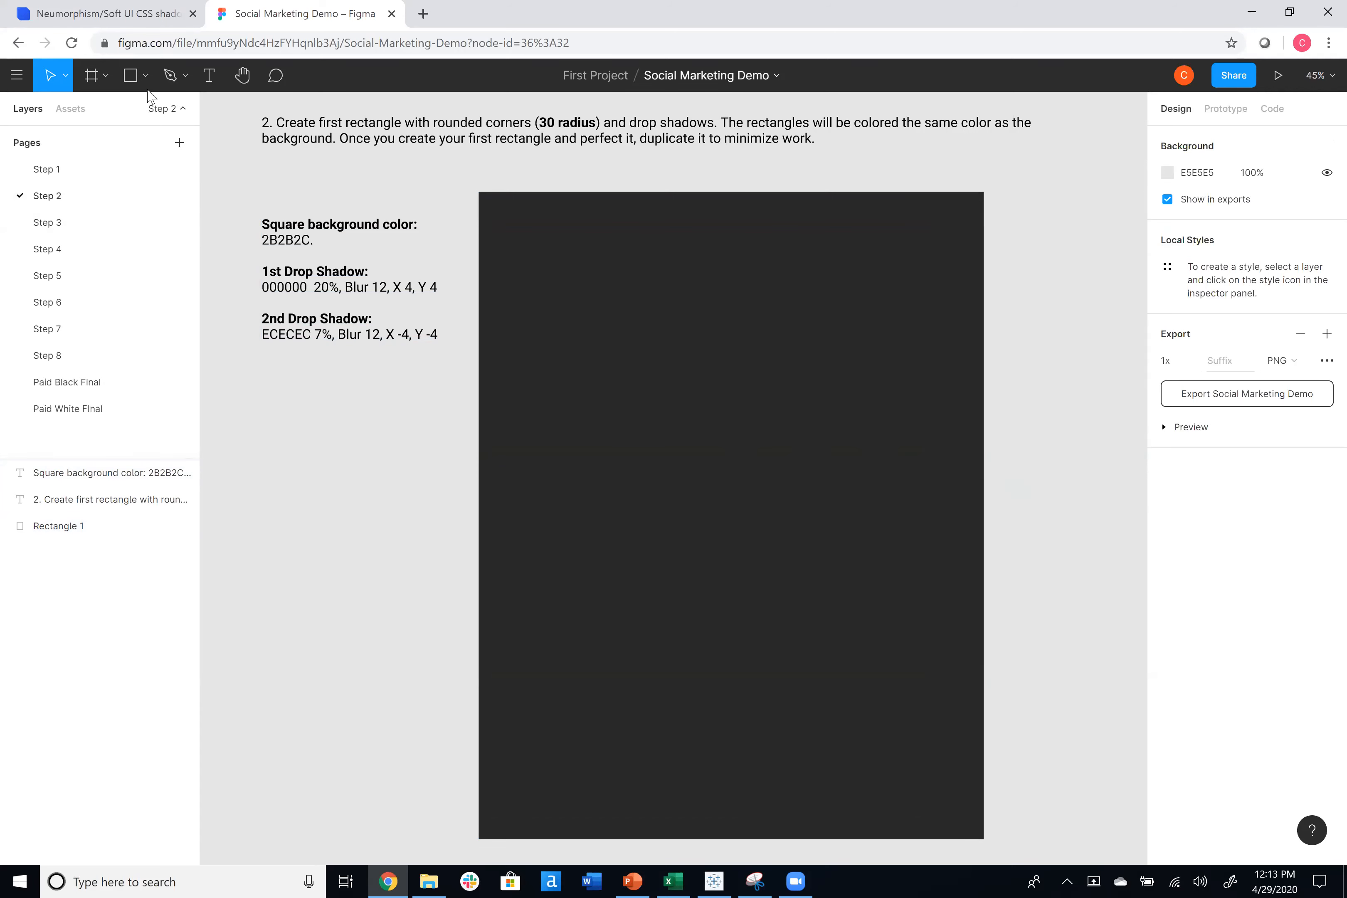
Draw a rectangle about 322 × 133 inside the dark background's upper left area and adjust its position.
{"action": "left_click", "coordinate": [145, 75]}
{"action": "left_click", "coordinate": [124, 116]}
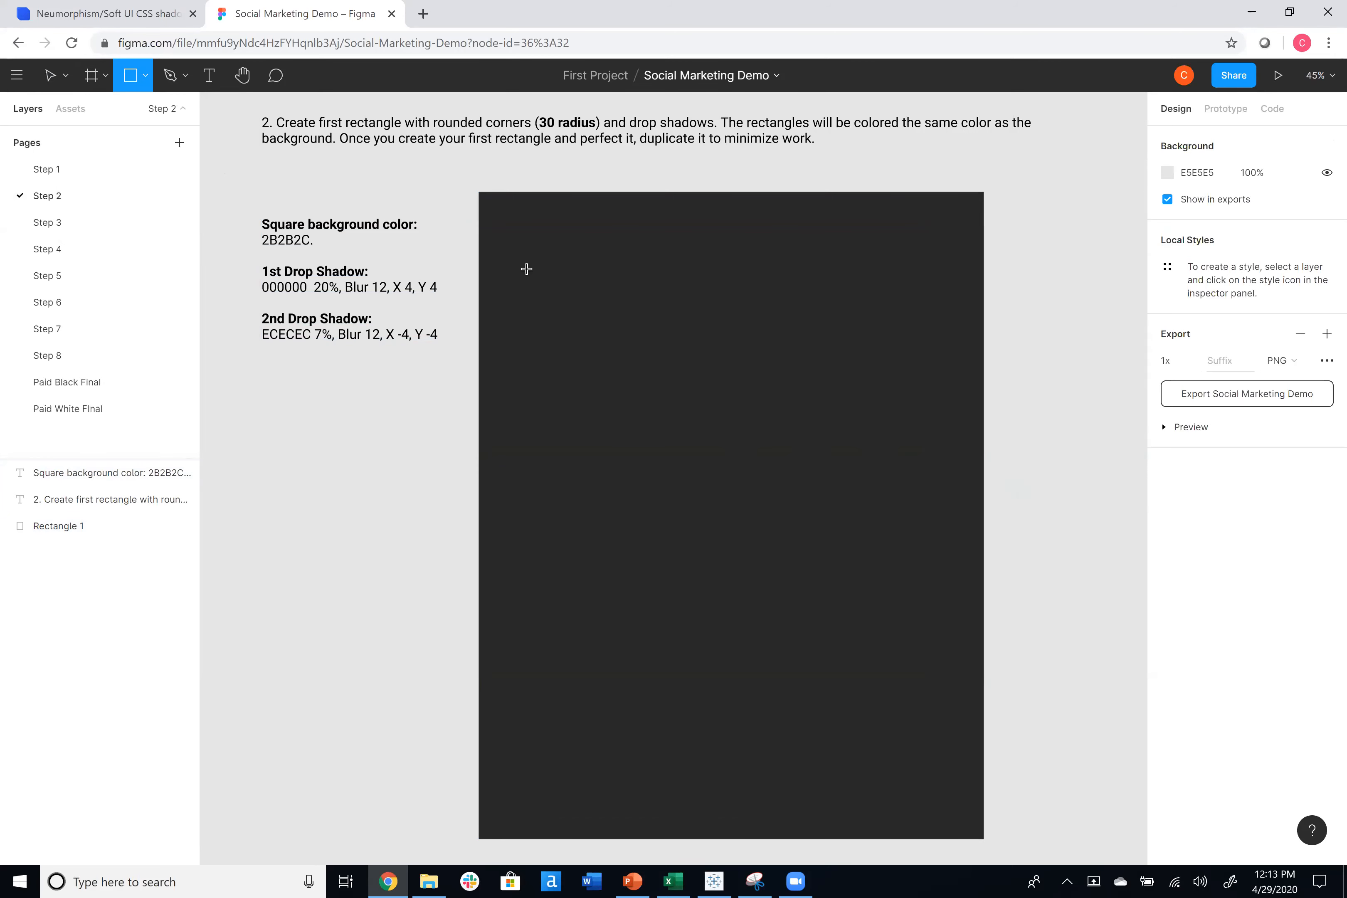
{"action": "mouse_move", "coordinate": [506, 256]}
{"action": "left_mouse_down"}
{"action": "mouse_move", "coordinate": [638, 307]}
{"action": "mouse_move", "coordinate": [576, 303]}
{"action": "left_mouse_up"}
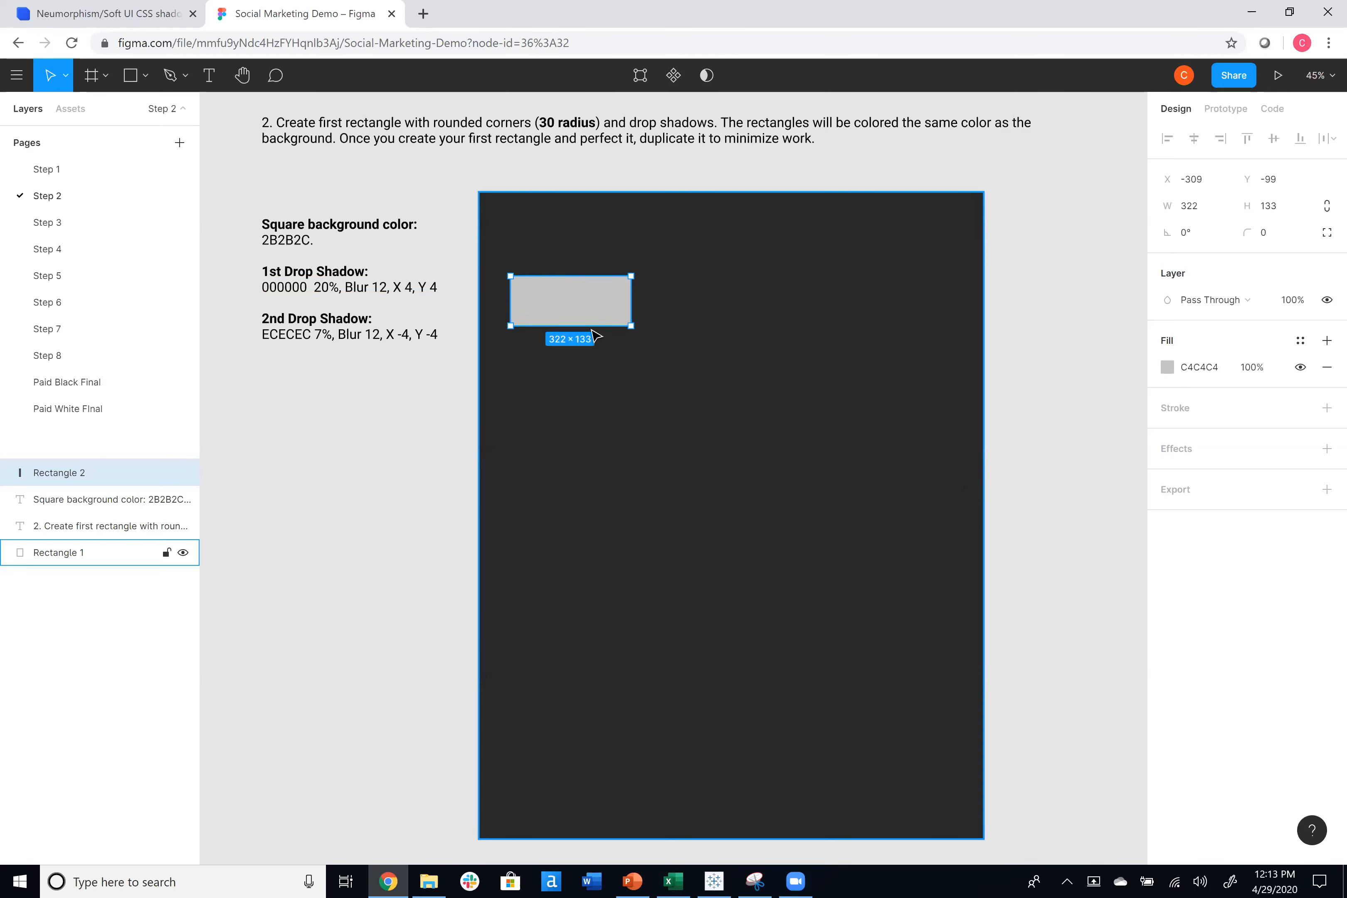
{"action": "left_click_drag", "start_coordinate": [597, 303], "coordinate": [596, 299]}
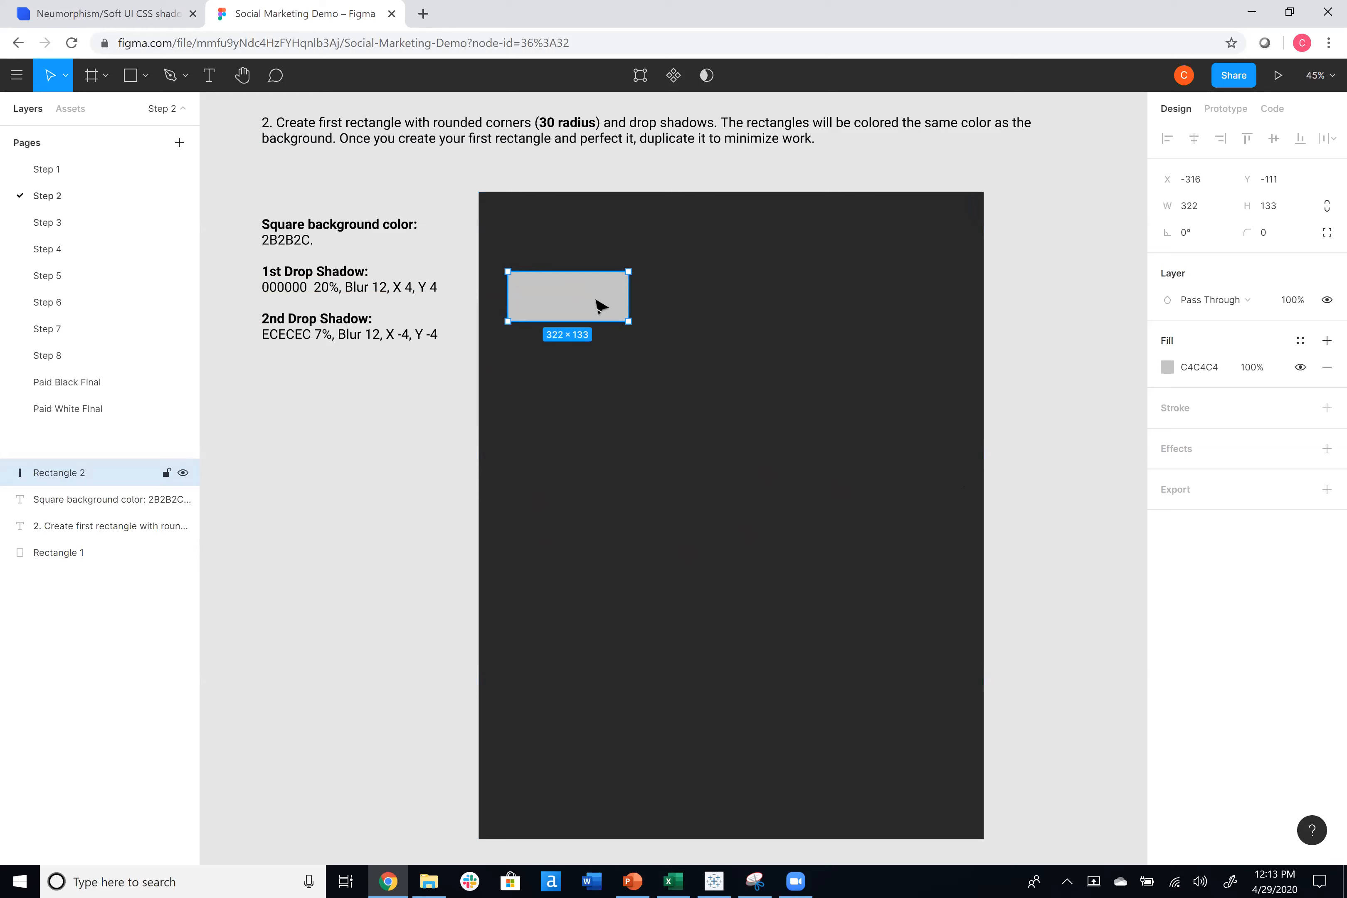
{"action": "left_click_drag", "start_coordinate": [589, 303], "coordinate": [596, 305]}
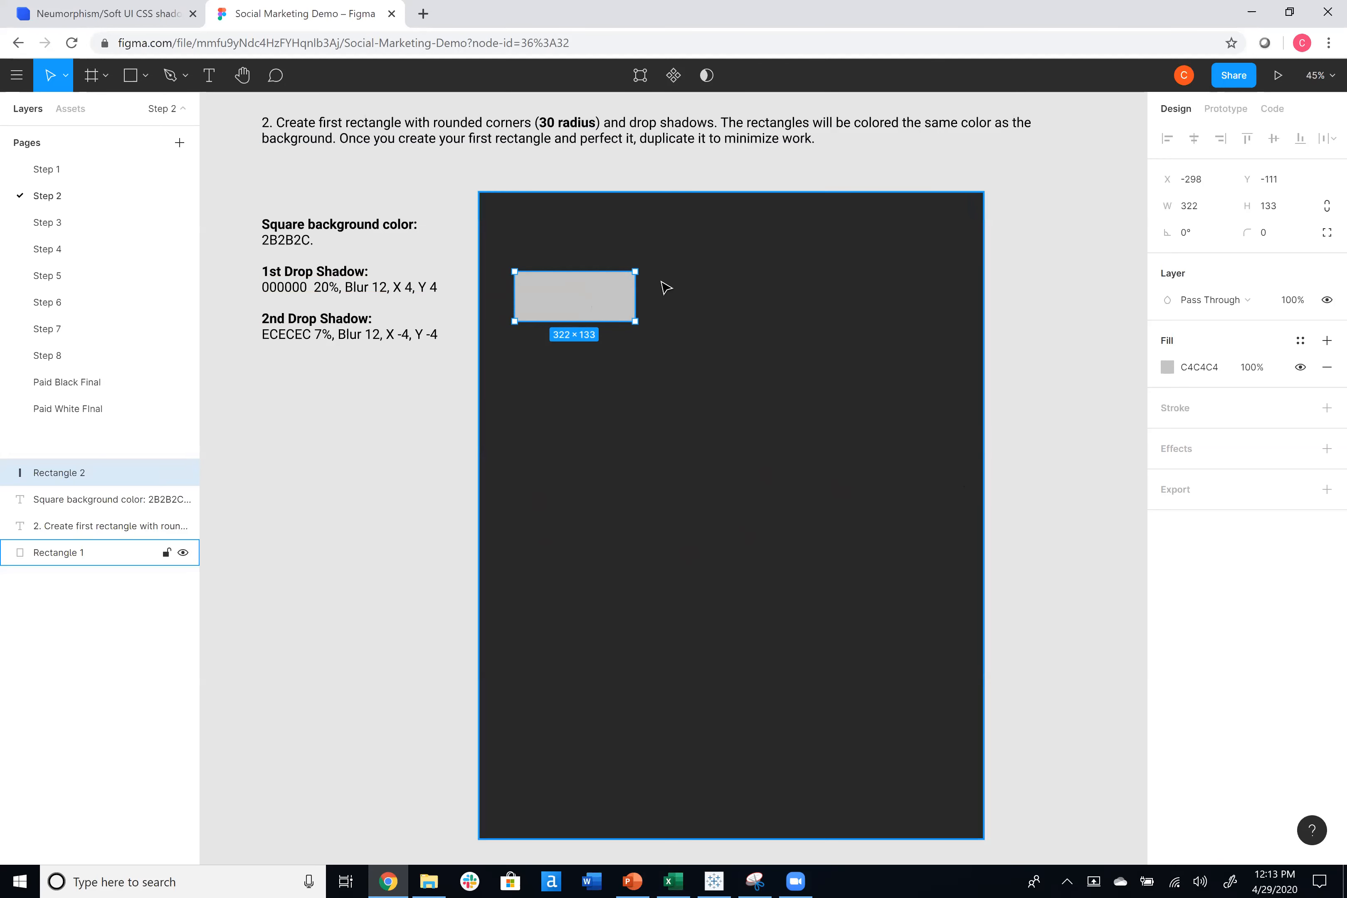
{"action": "left_click", "coordinate": [679, 274]}
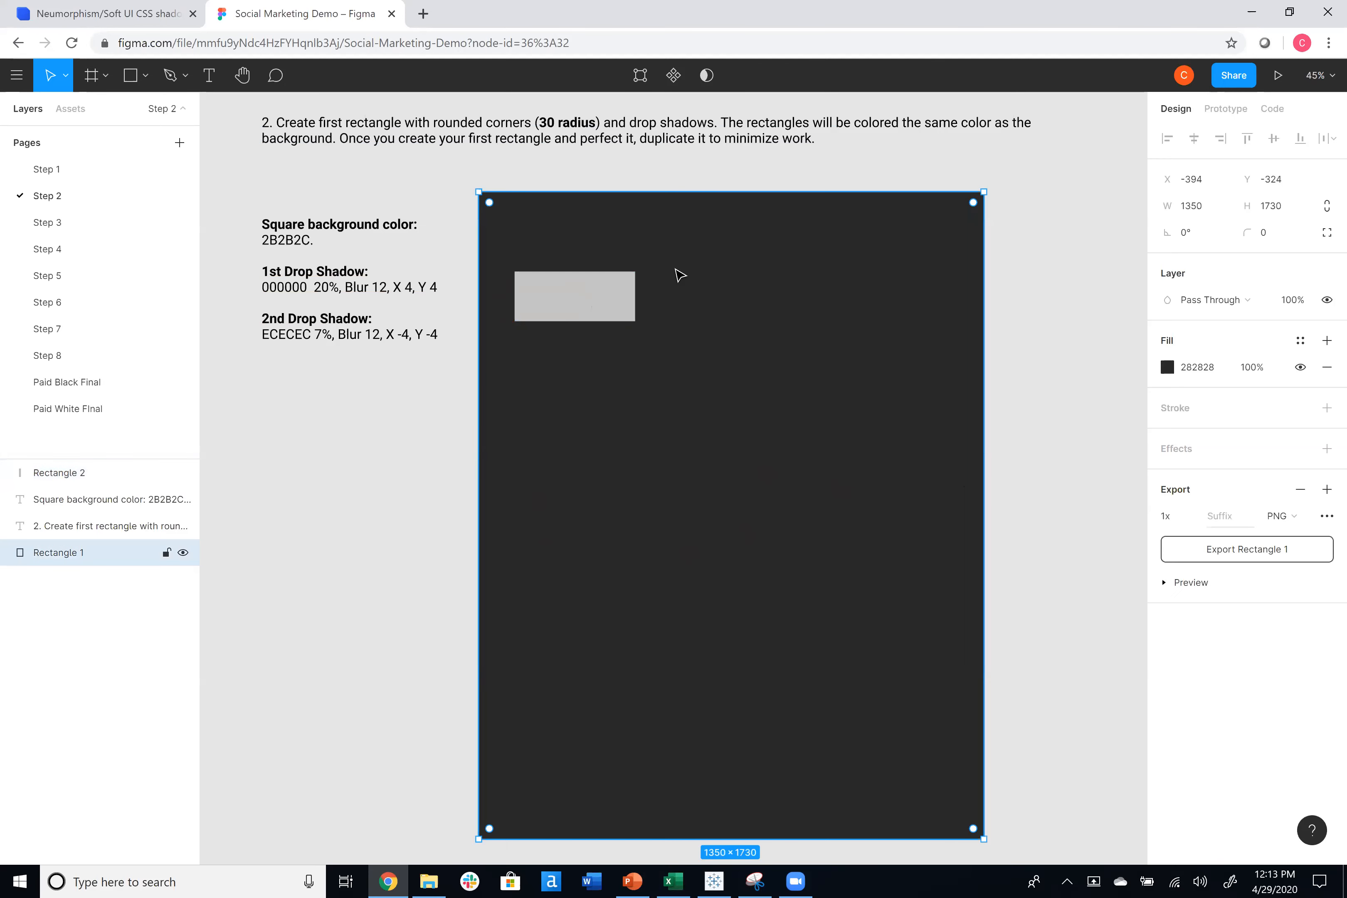
Set the small rectangle's fill to 2B2B2C and its corner radius to 30.
{"action": "left_click", "coordinate": [592, 294]}
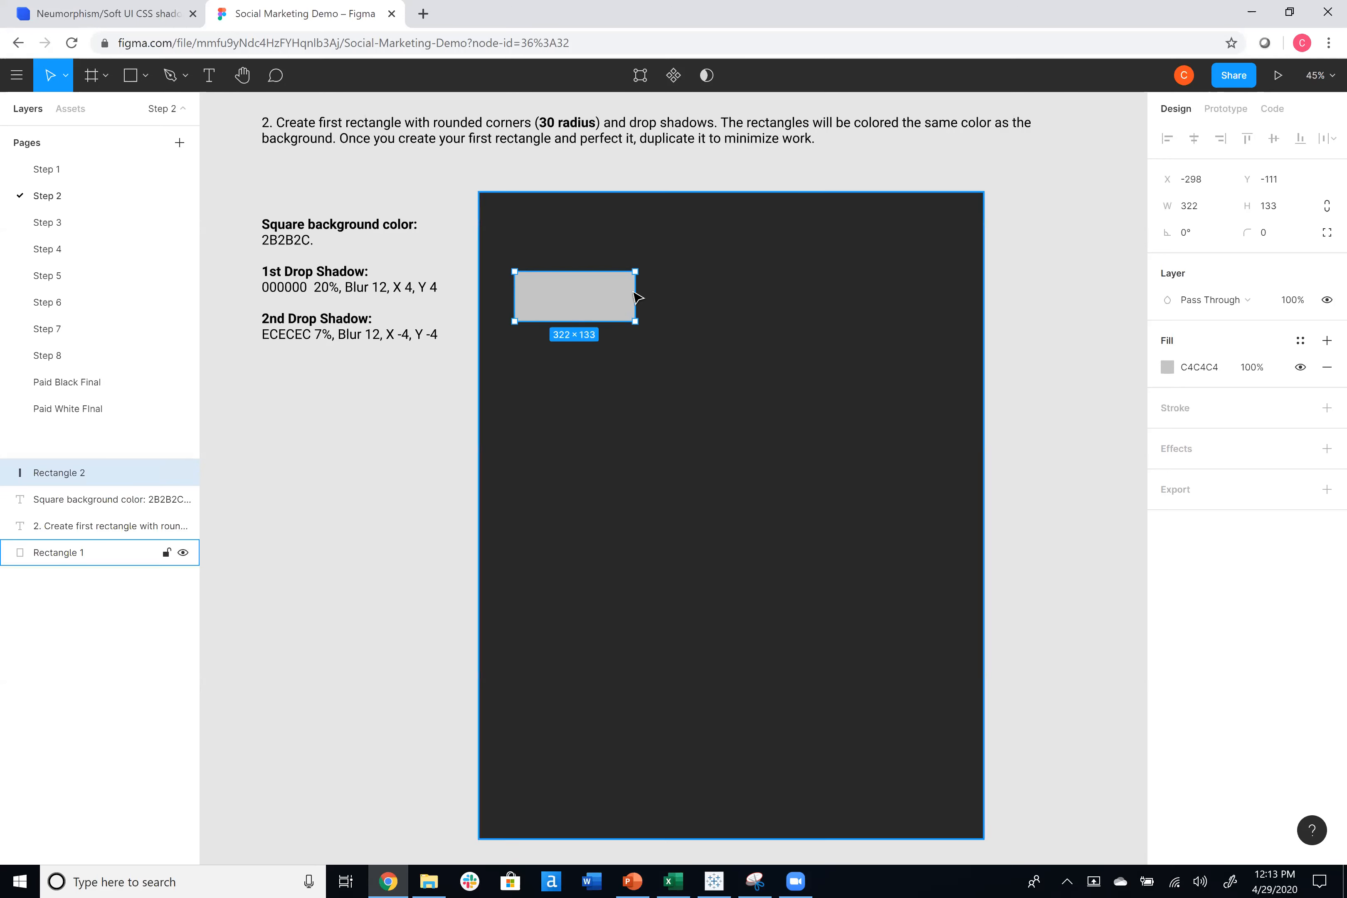
{"action": "left_click", "coordinate": [1198, 372]}
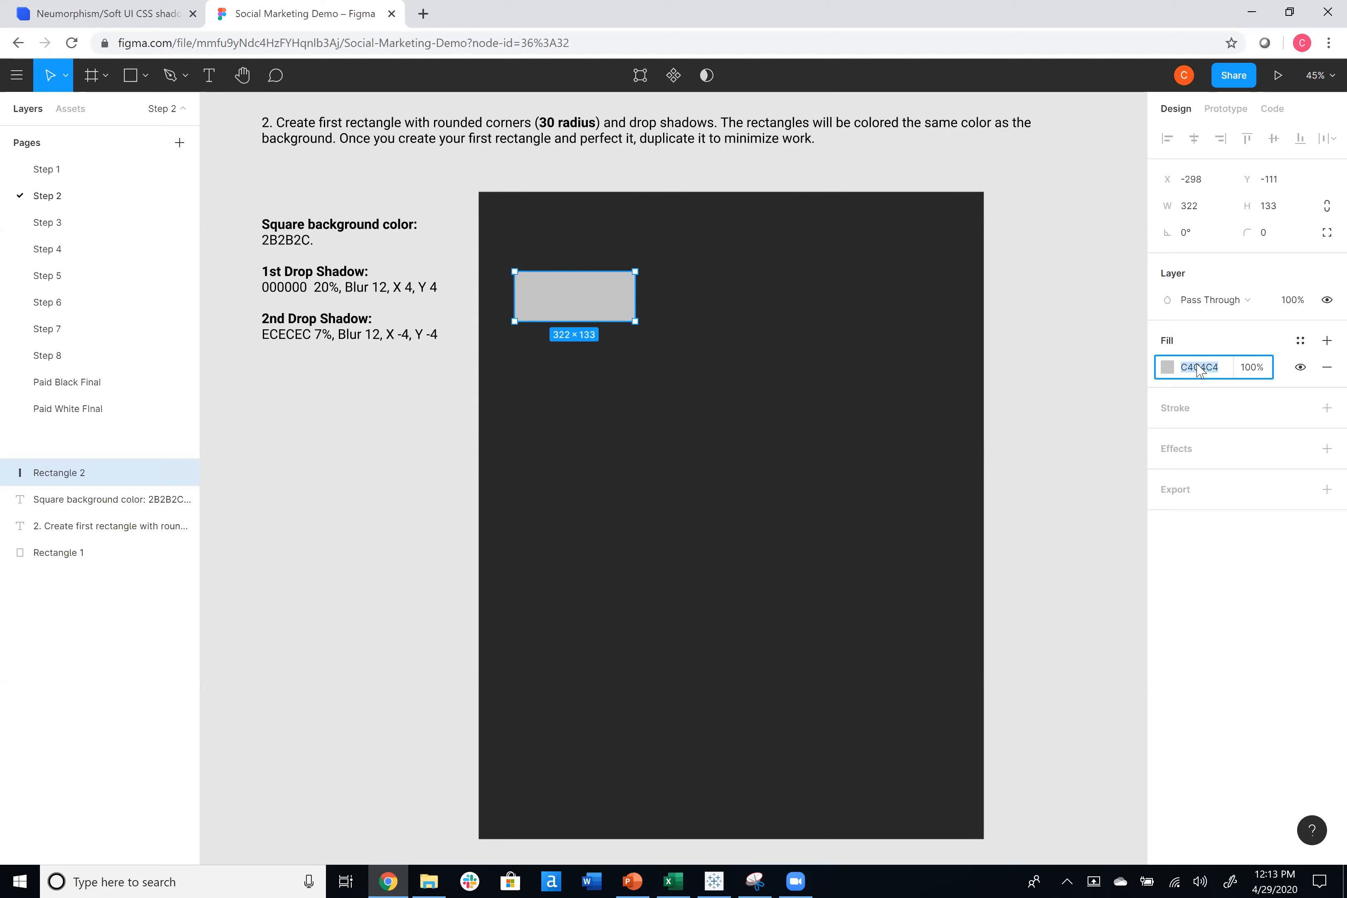
{"action": "type", "text": "2b2b2c"}
{"action": "key", "text": "Return"}
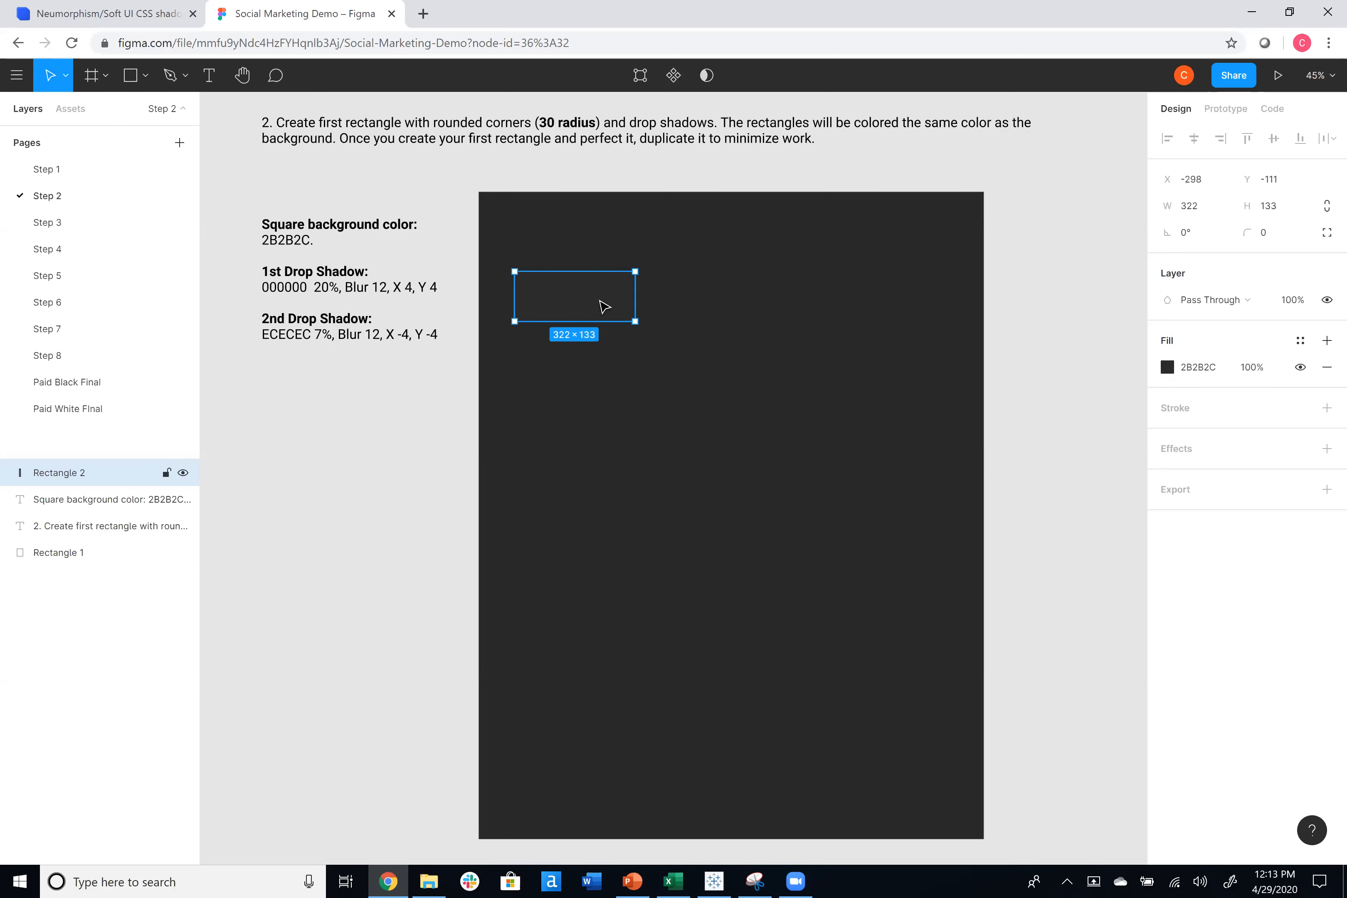
{"action": "left_click", "coordinate": [1280, 239]}
{"action": "type", "text": "30"}
{"action": "key", "text": "Return"}
Add a drop shadow to the rounded rectangle with blur 12, X offset 4 and 20% opacity.
{"action": "left_click", "coordinate": [1326, 448]}
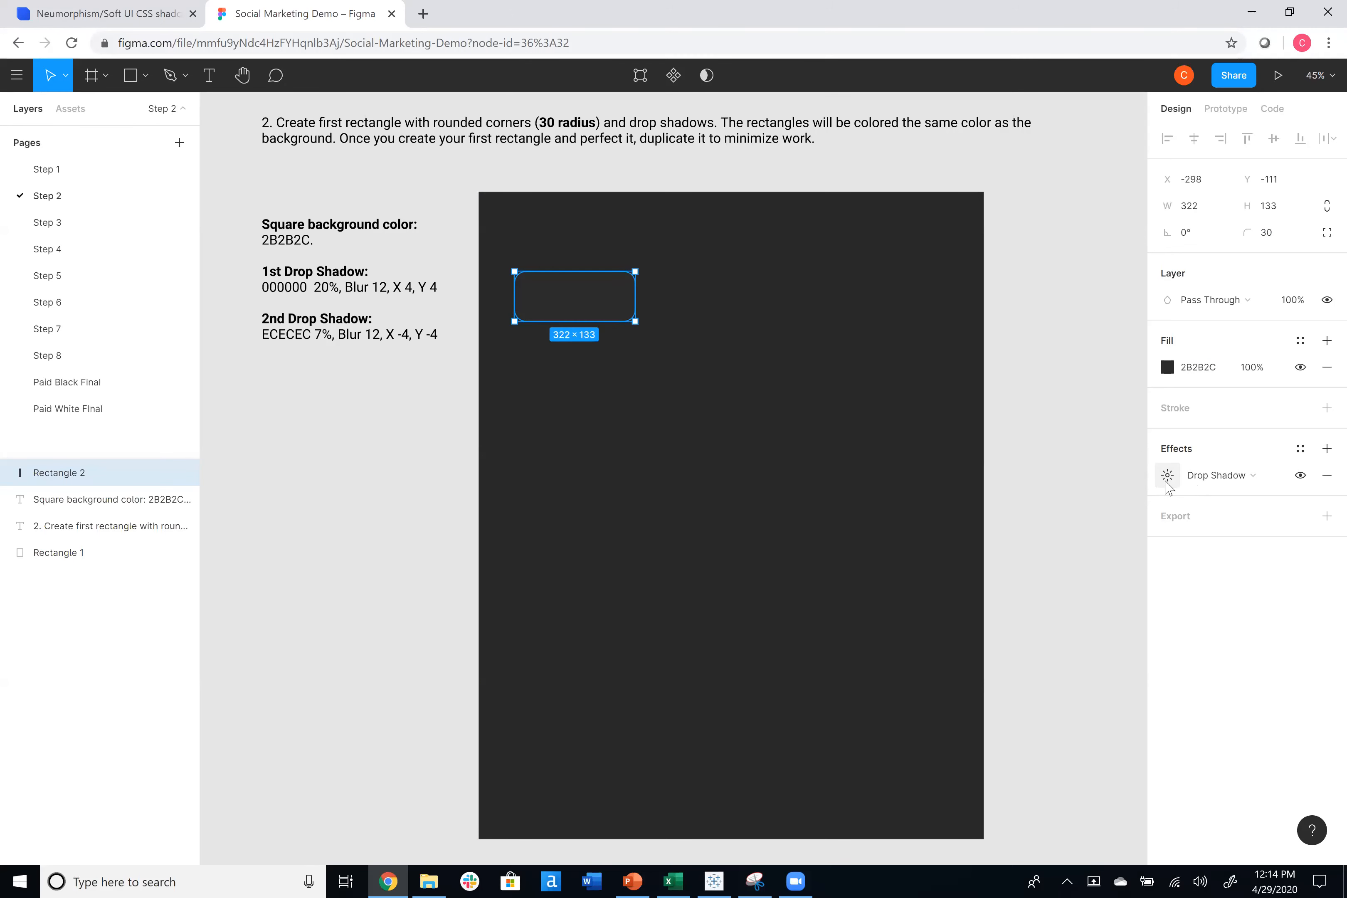
{"action": "left_click", "coordinate": [1164, 481]}
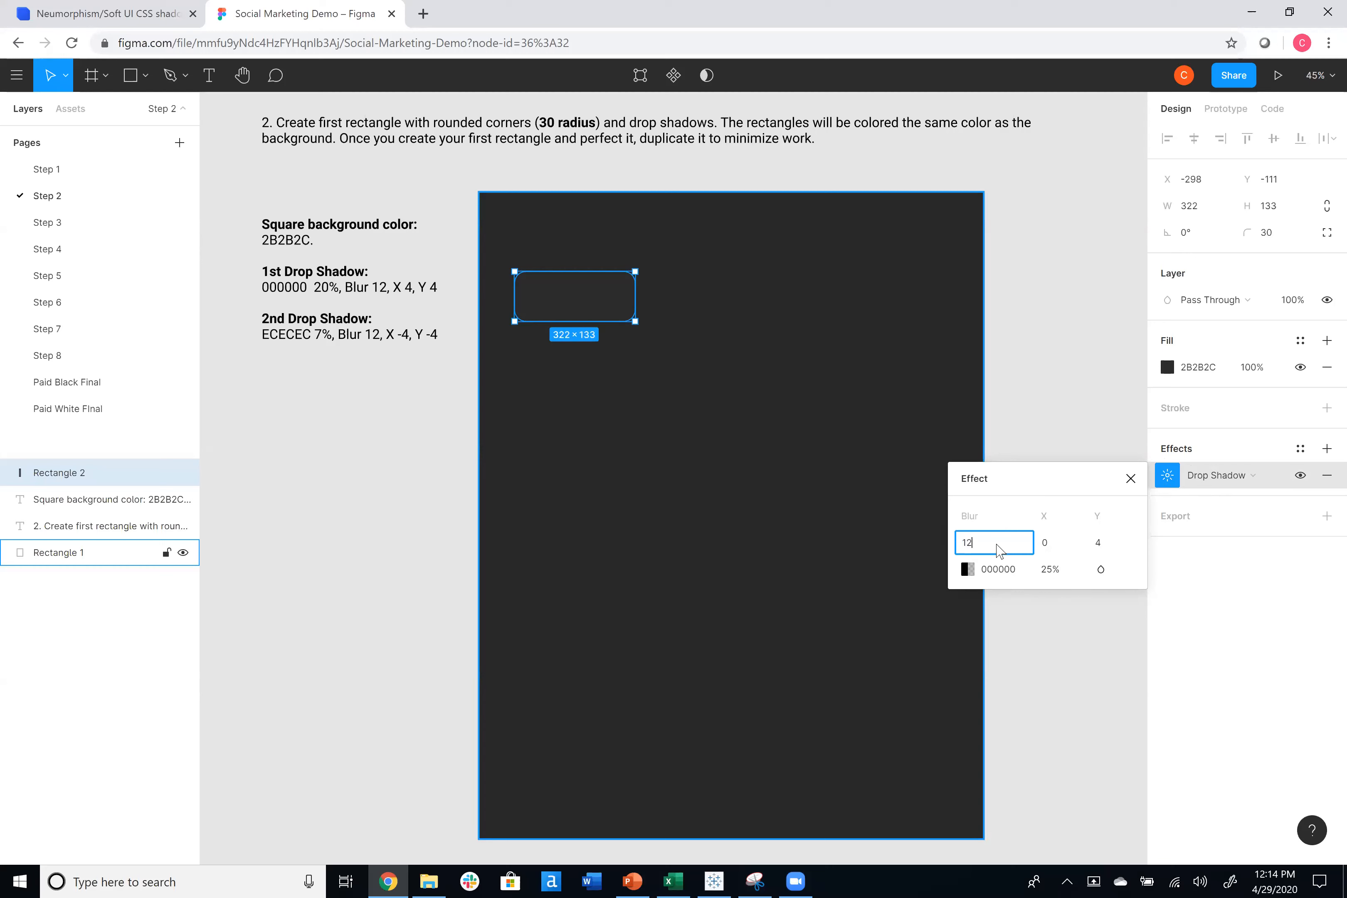
{"action": "left_click", "coordinate": [1071, 553]}
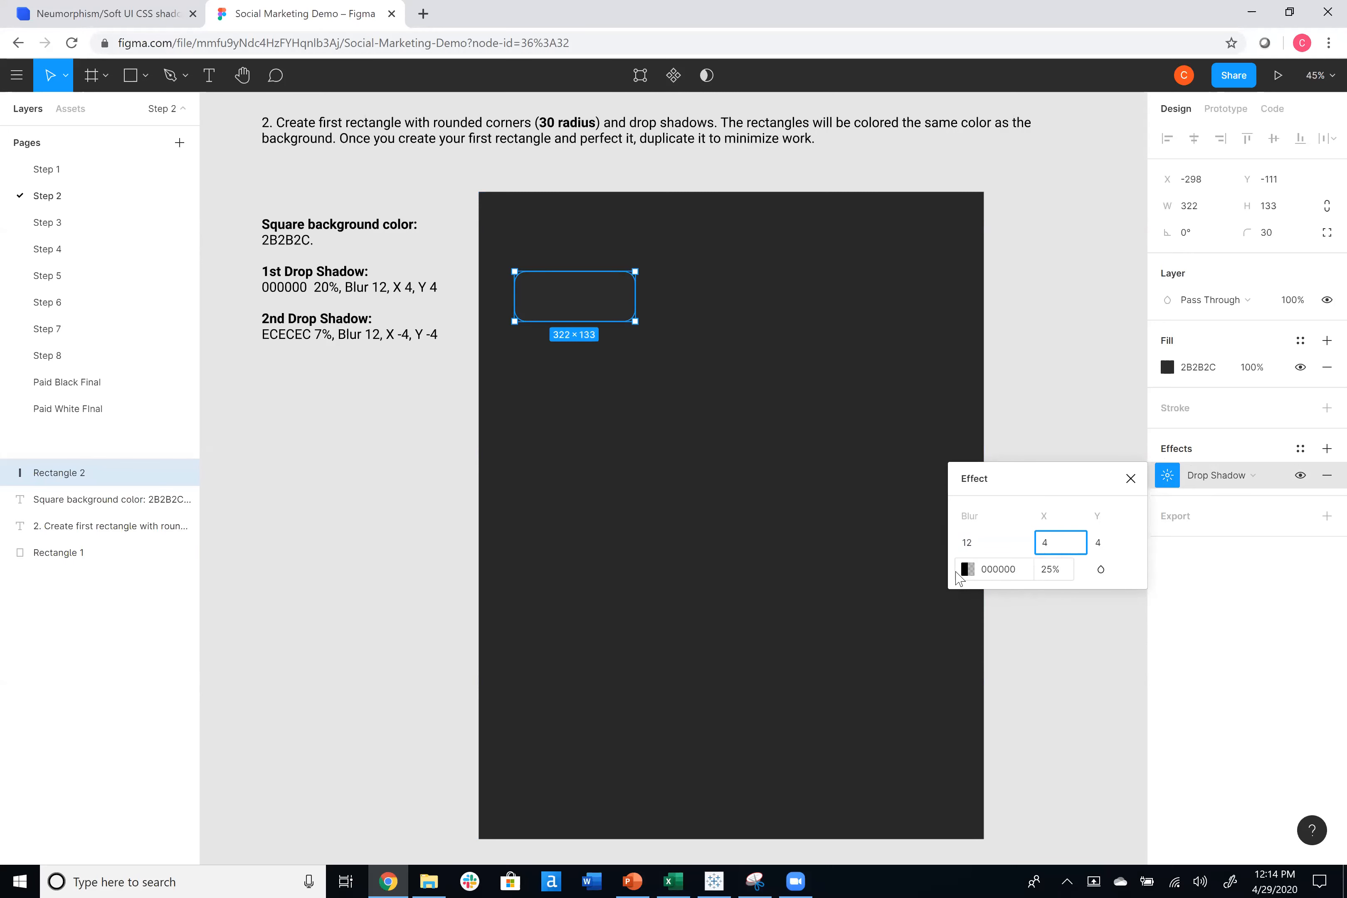
{"action": "left_click", "coordinate": [1051, 572]}
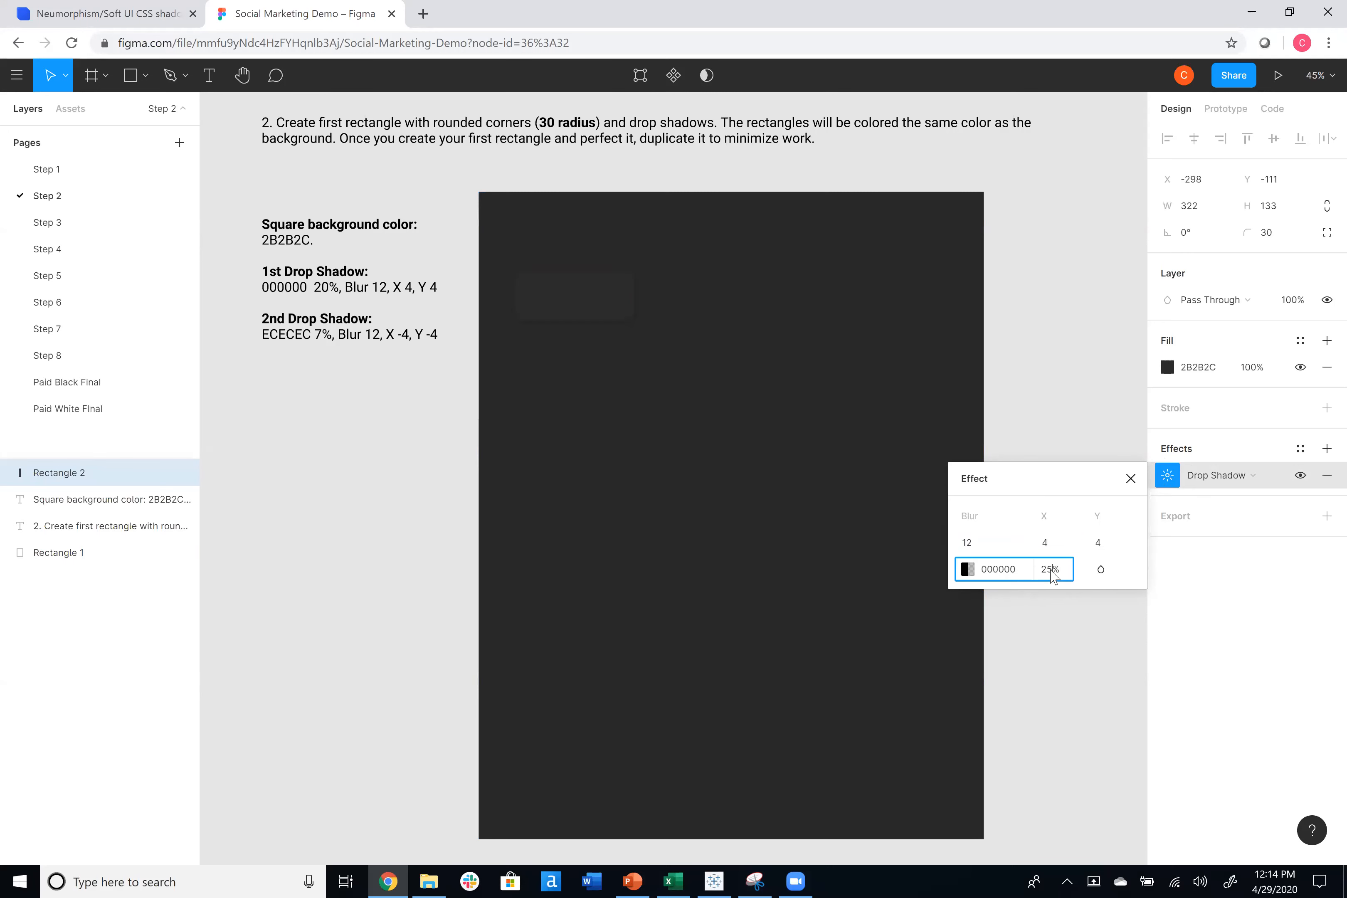
{"action": "type", "text": "20"}
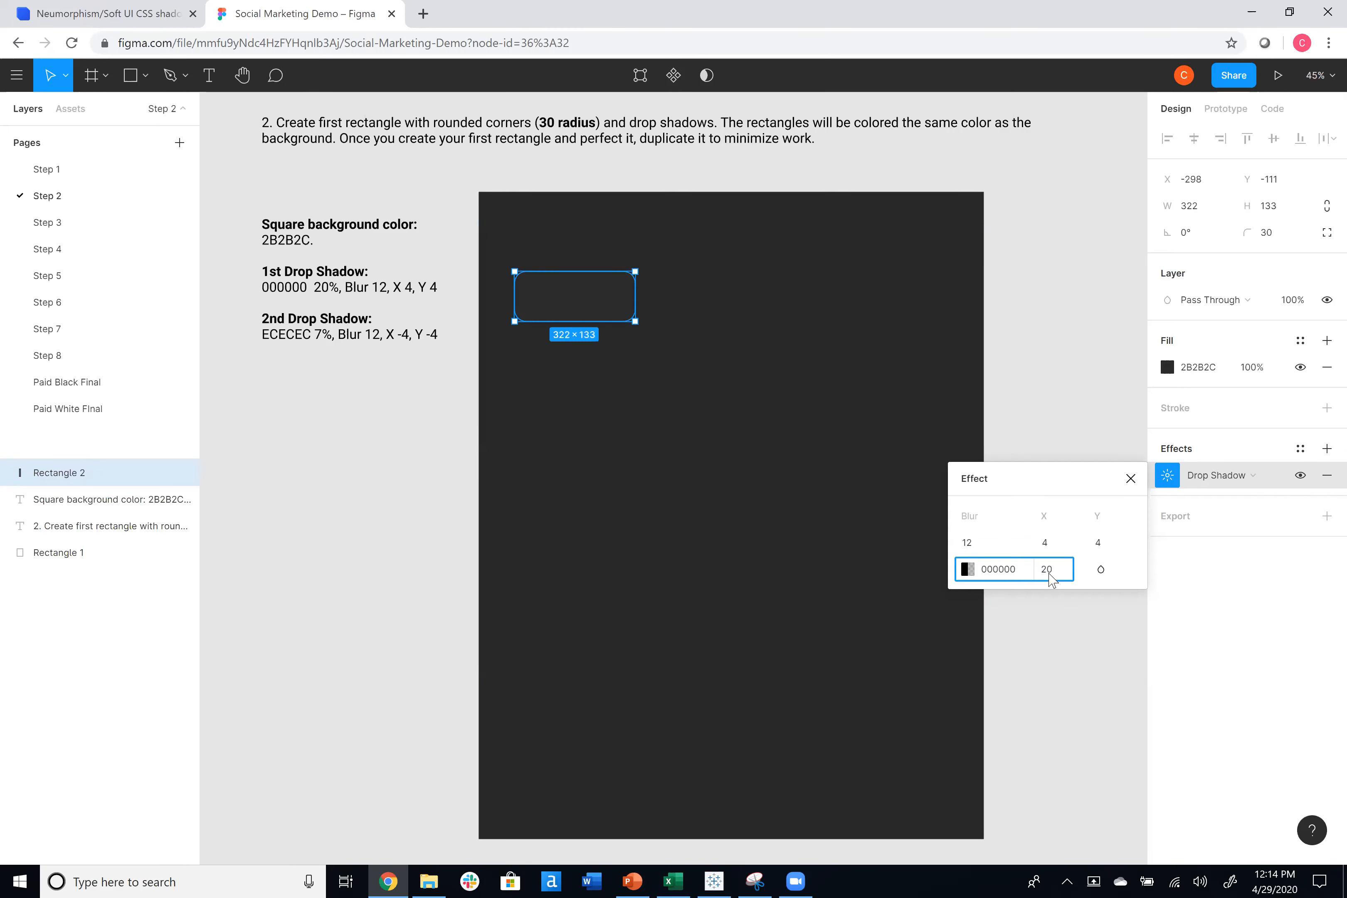
{"action": "key", "text": "Return"}
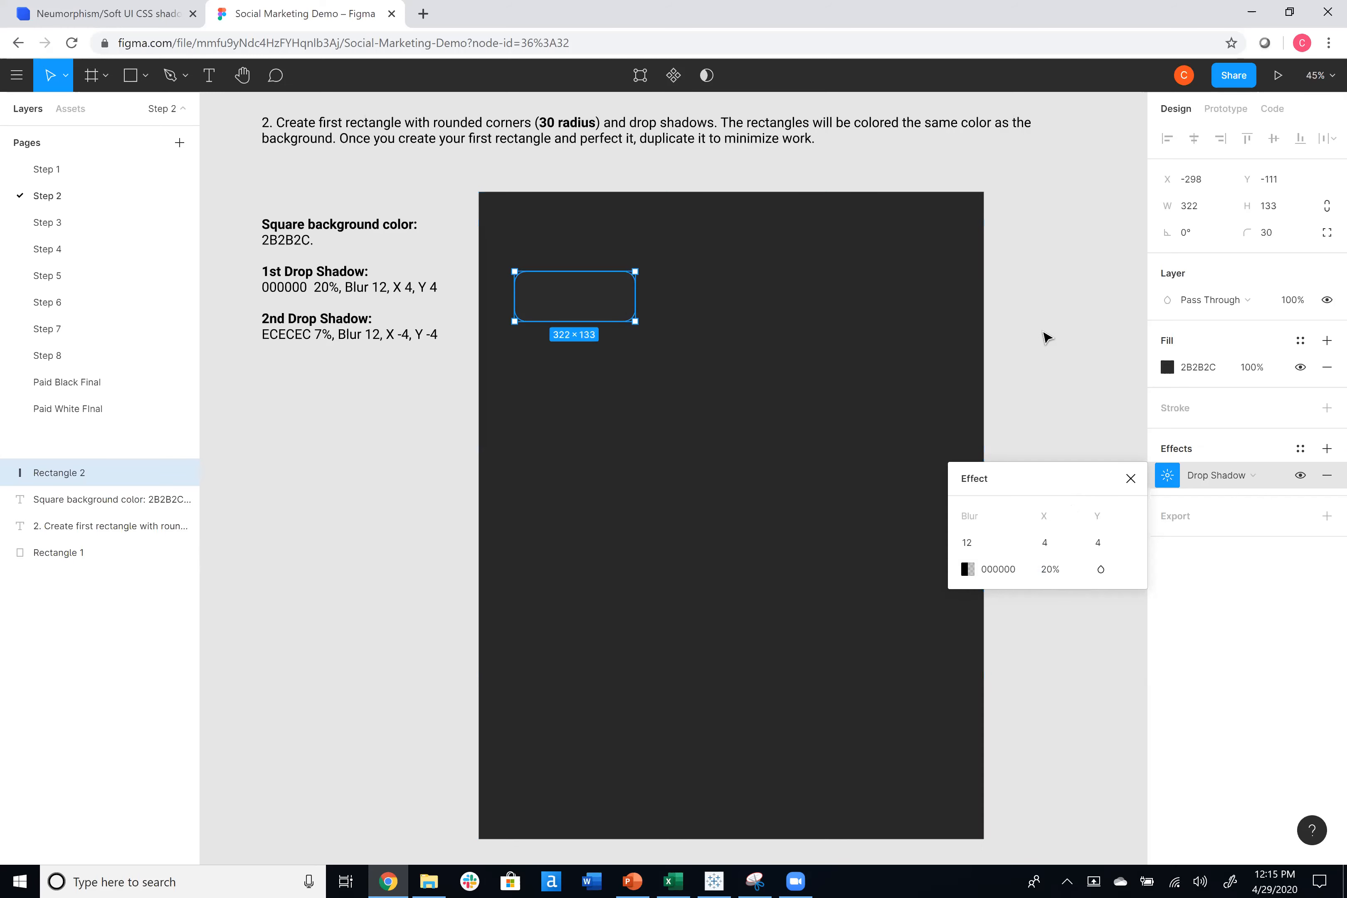
{"action": "left_click", "coordinate": [1062, 360]}
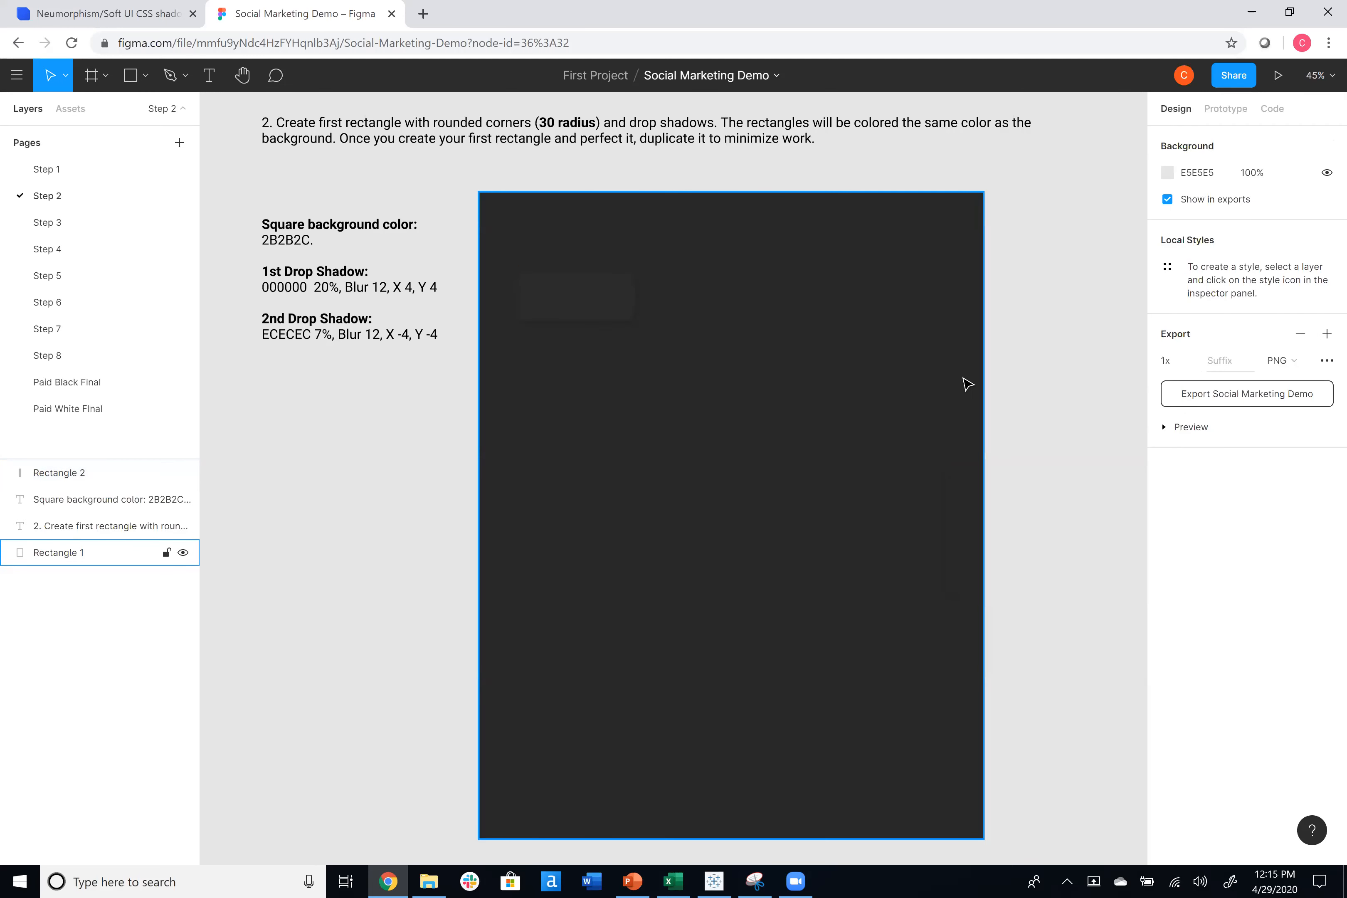
Add a second drop shadow to the small rounded rectangle and set its colour to ECECEC.
{"action": "left_click", "coordinate": [586, 299]}
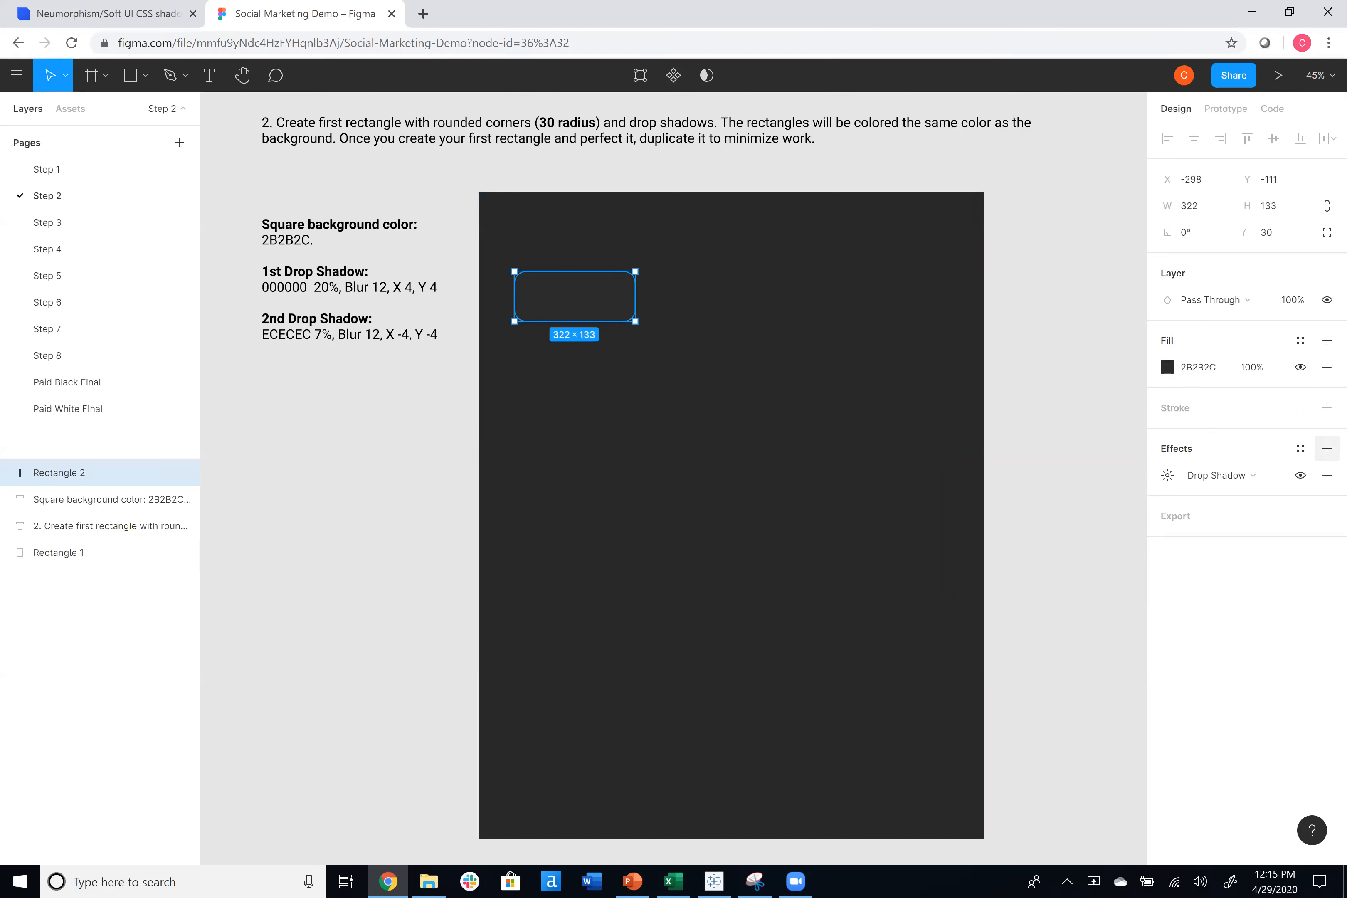
{"action": "left_click", "coordinate": [1327, 449]}
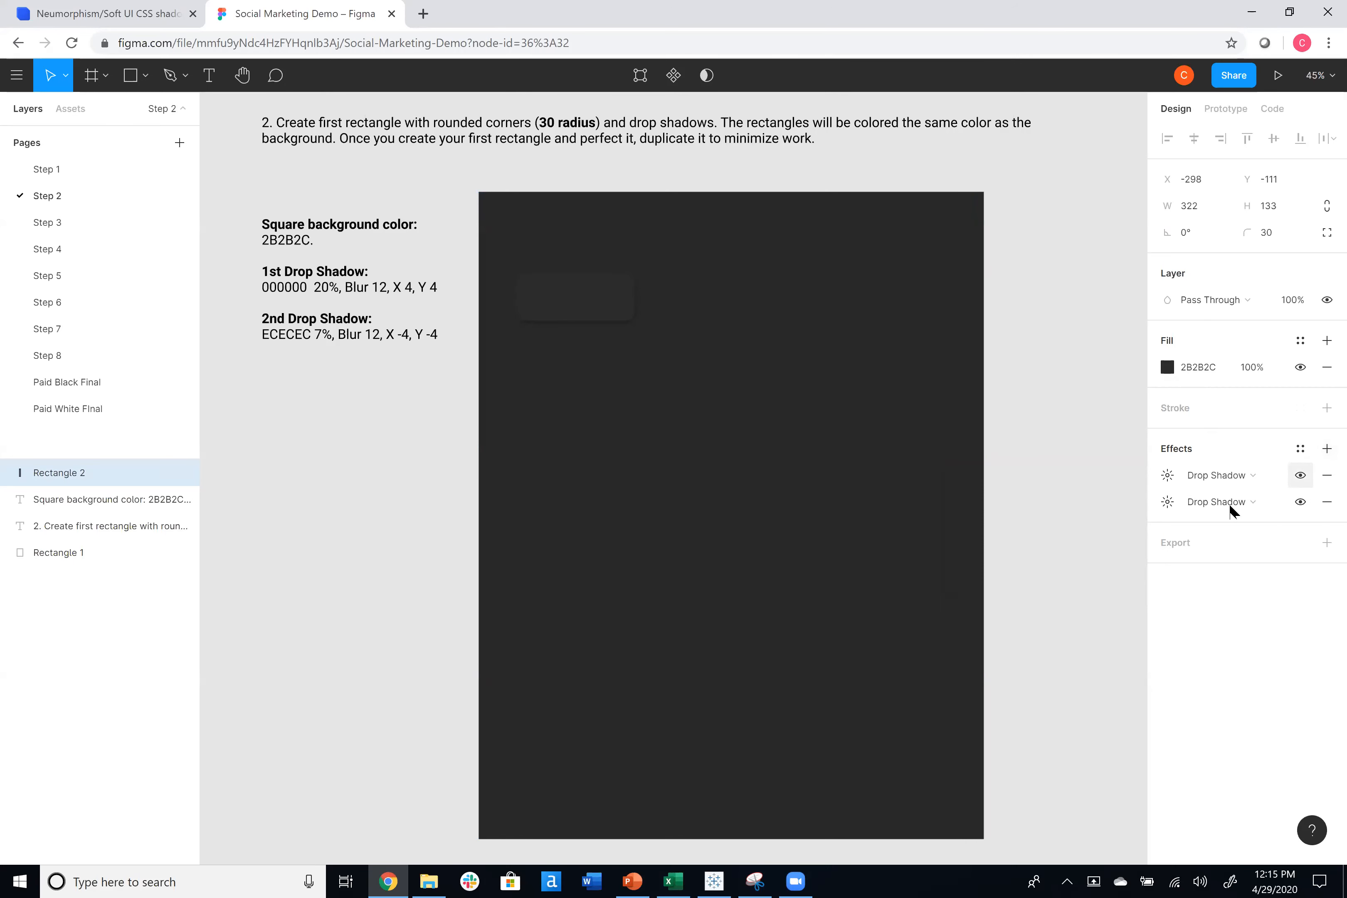
{"action": "left_click", "coordinate": [1170, 505]}
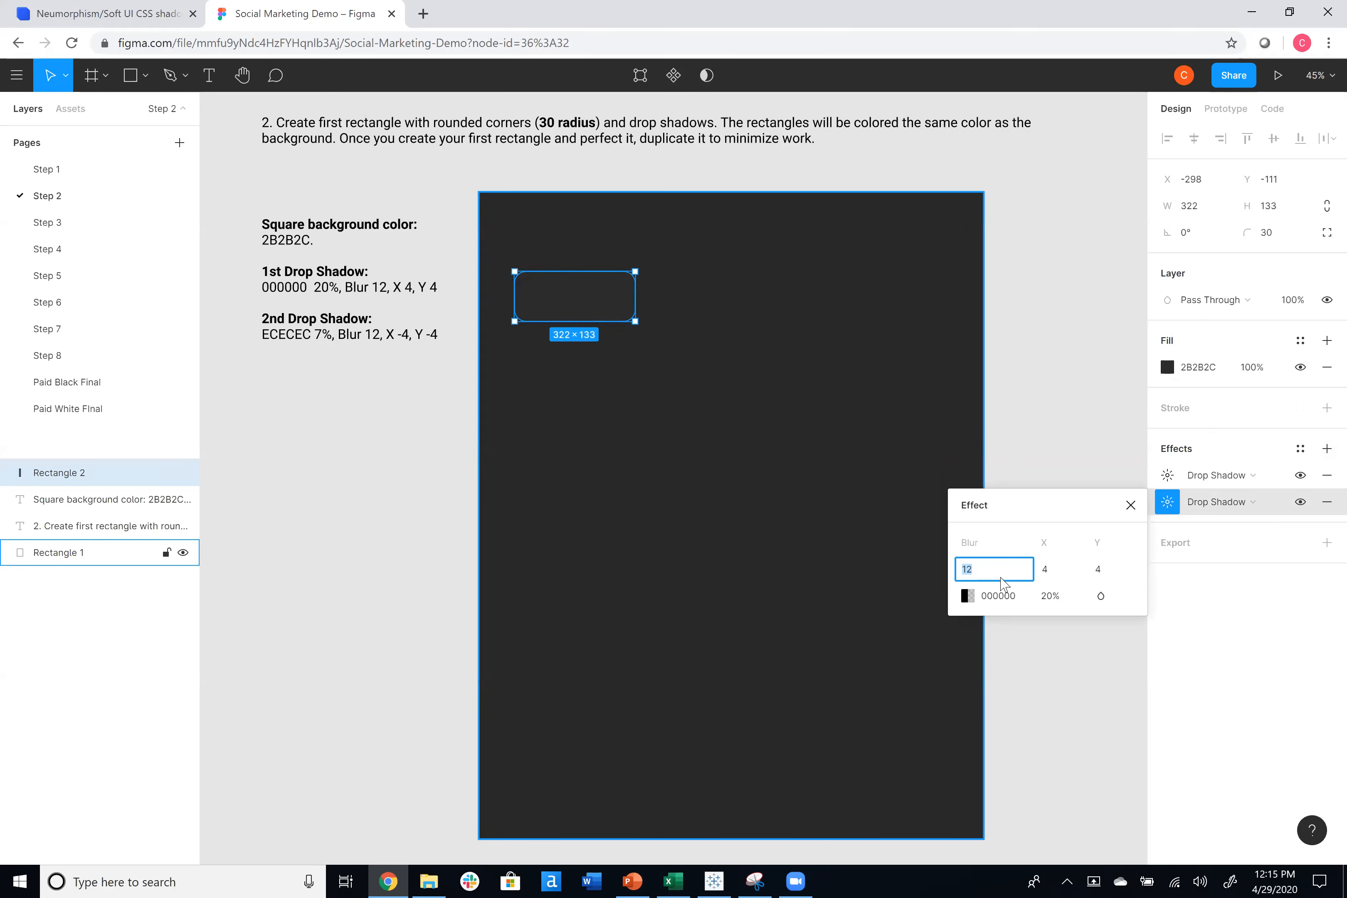
{"action": "left_click", "coordinate": [1007, 598]}
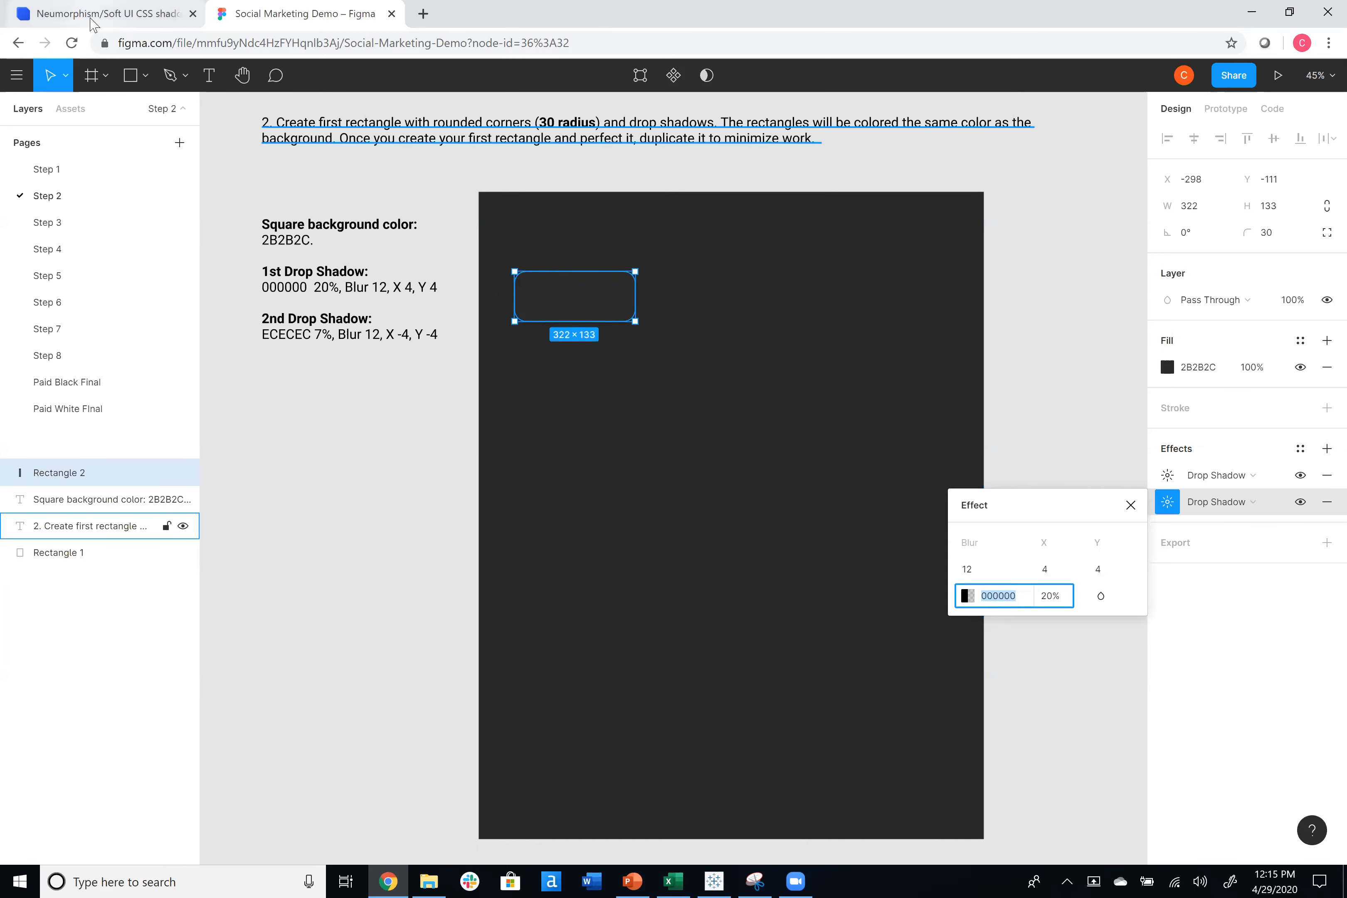
{"action": "left_click", "coordinate": [107, 13]}
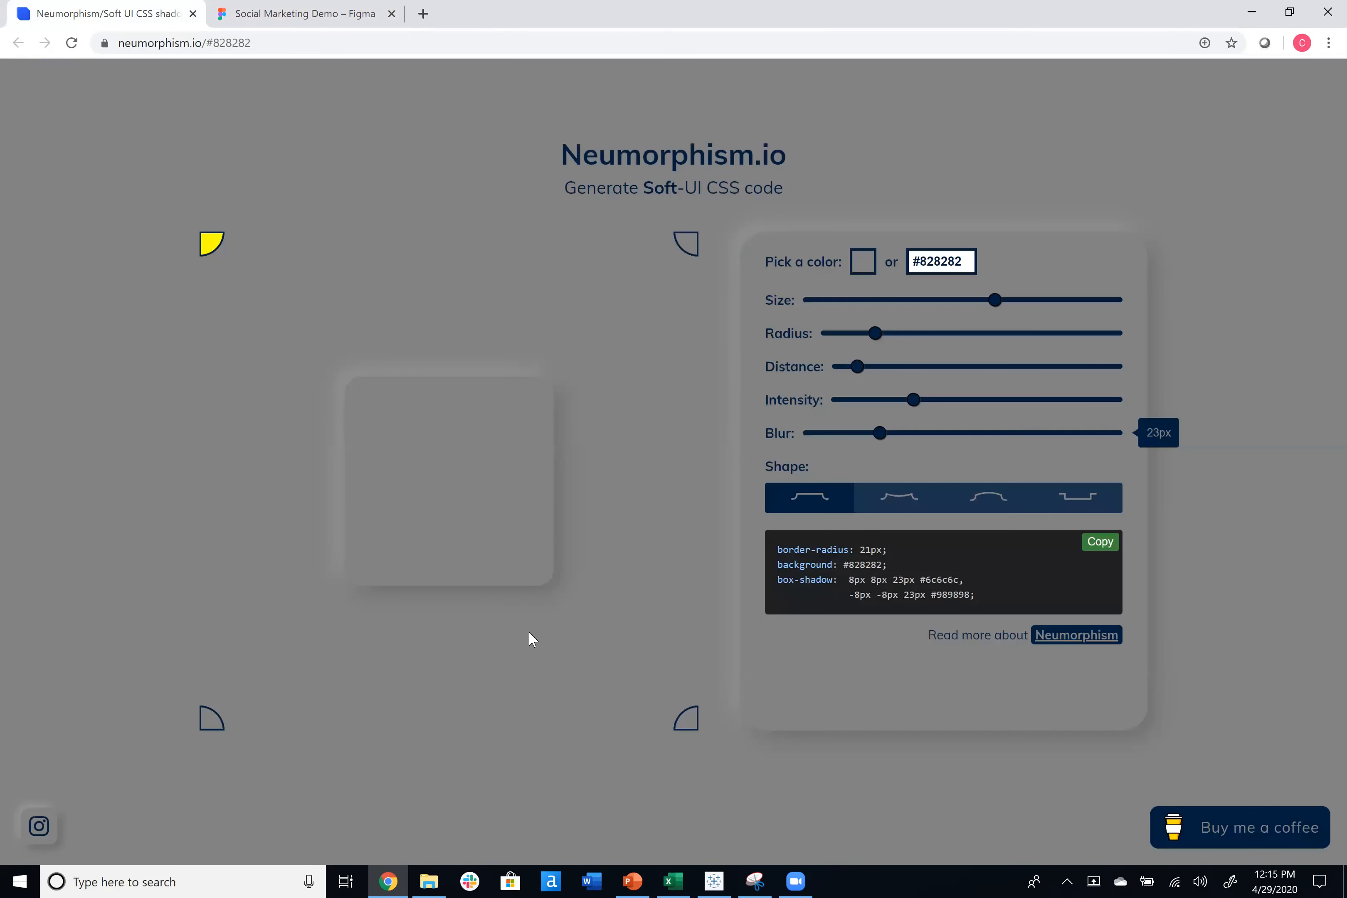
{"action": "left_click", "coordinate": [344, 14]}
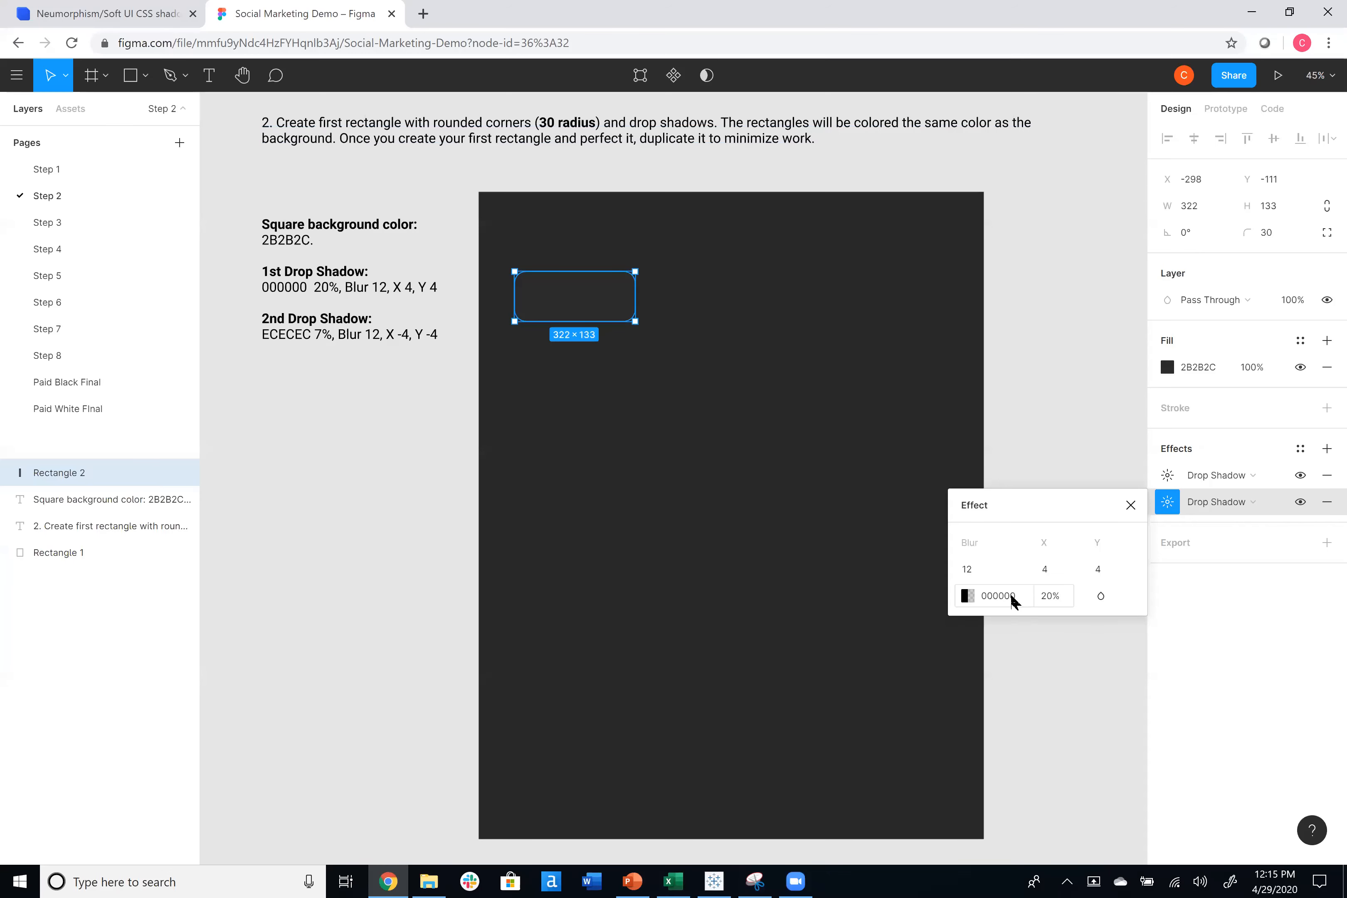
{"action": "type", "text": "ececec"}
{"action": "key", "text": "Tab"}
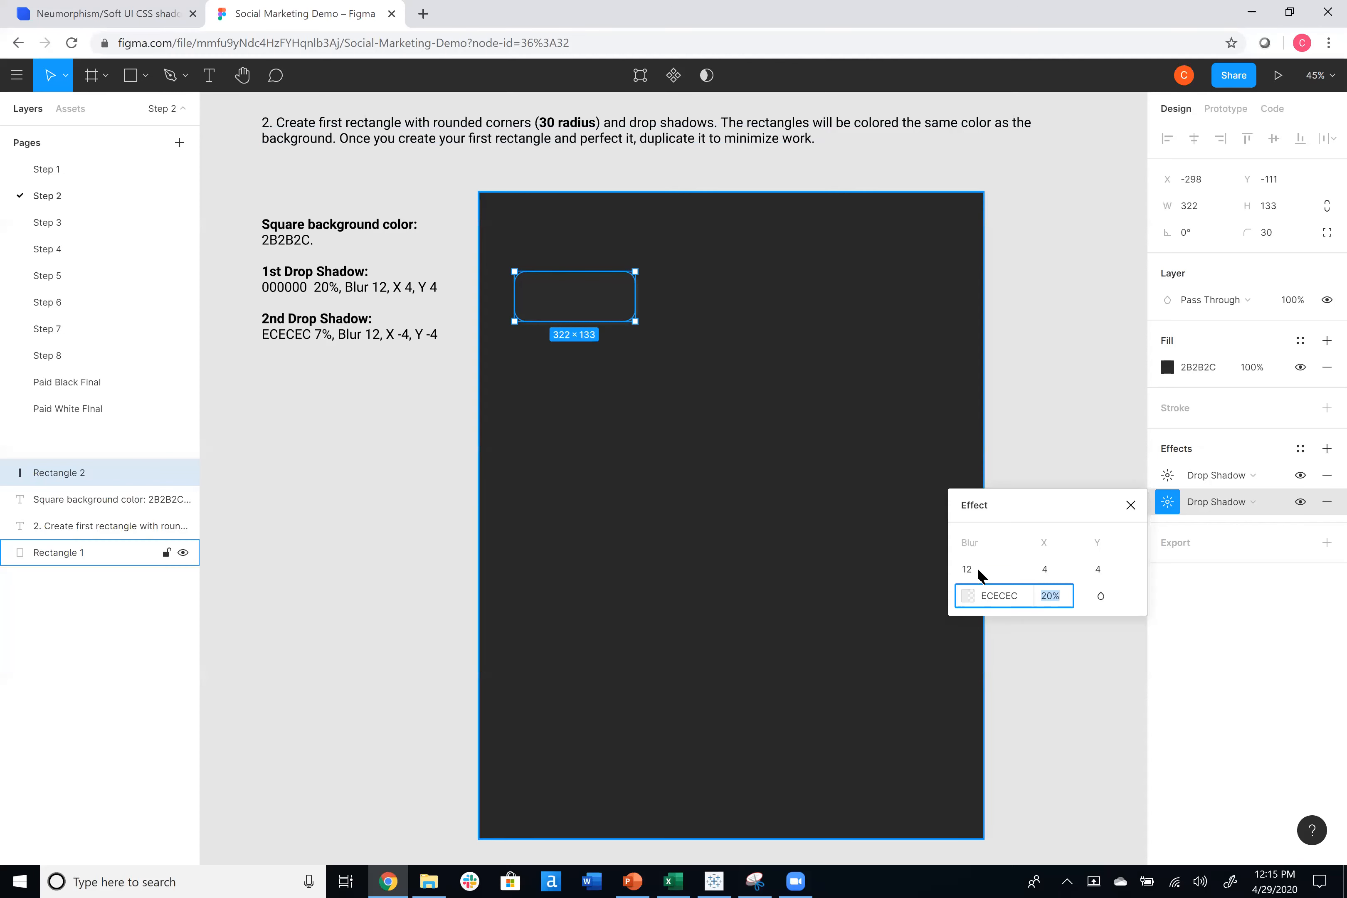
Set the second drop shadow's X and Y offsets to -4 and its opacity to 7%.
{"action": "left_click", "coordinate": [986, 573]}
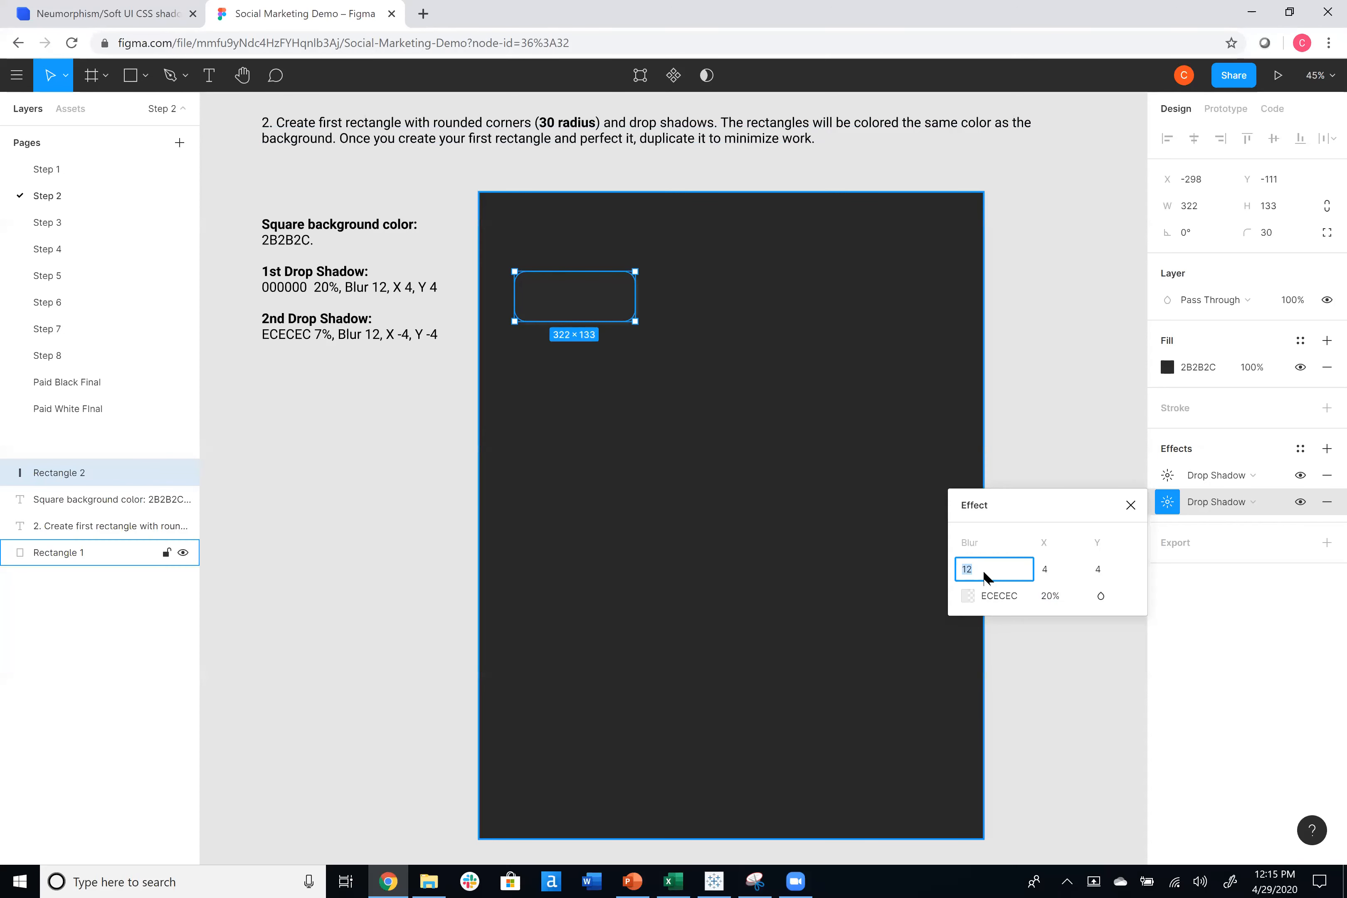
{"action": "left_click", "coordinate": [1064, 575]}
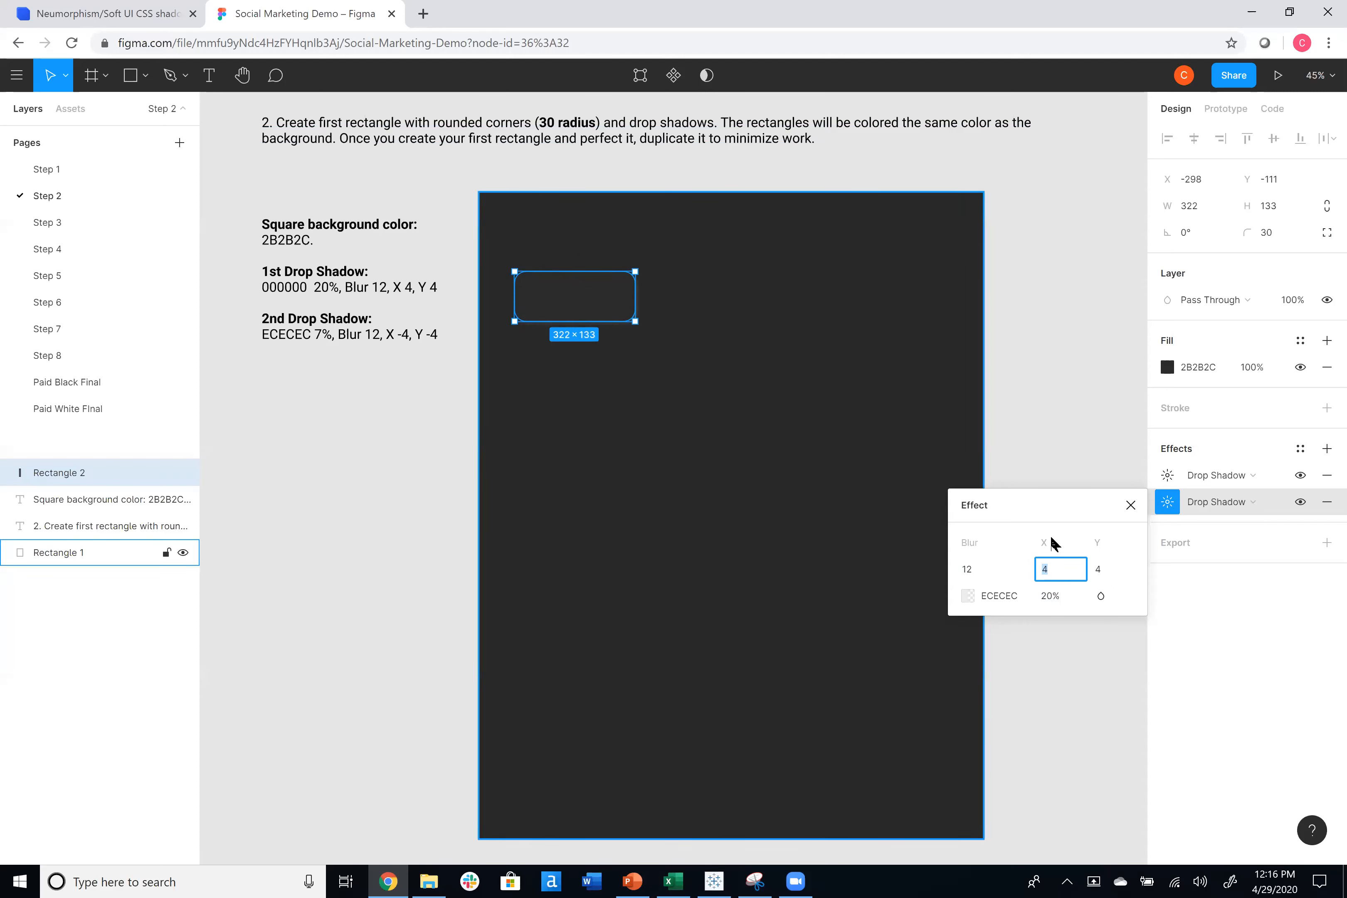
{"action": "key", "text": "Tab"}
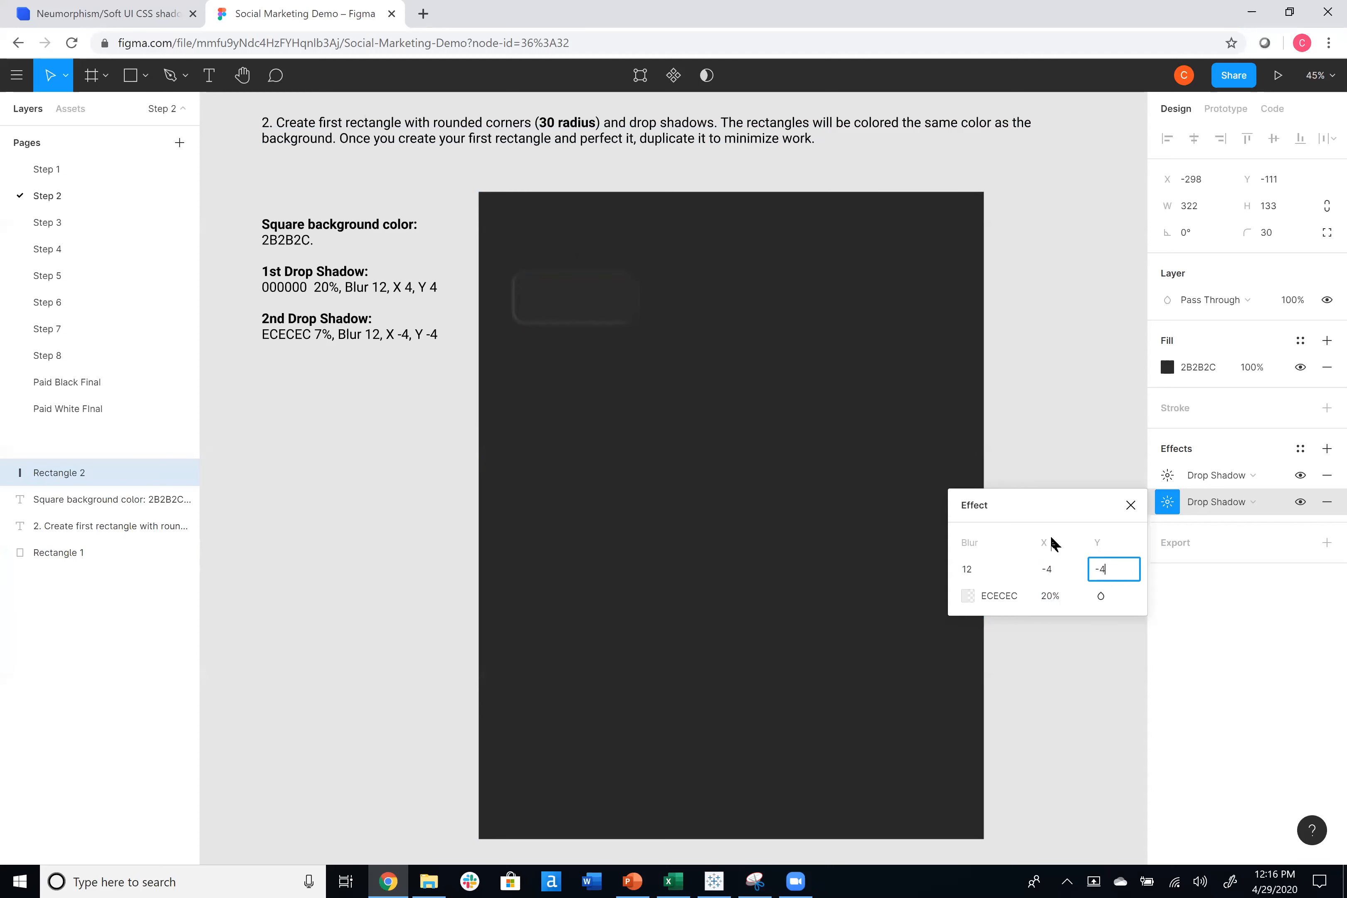
{"action": "type", "text": "-4"}
{"action": "key", "text": "Return"}
{"action": "left_click", "coordinate": [1049, 596]}
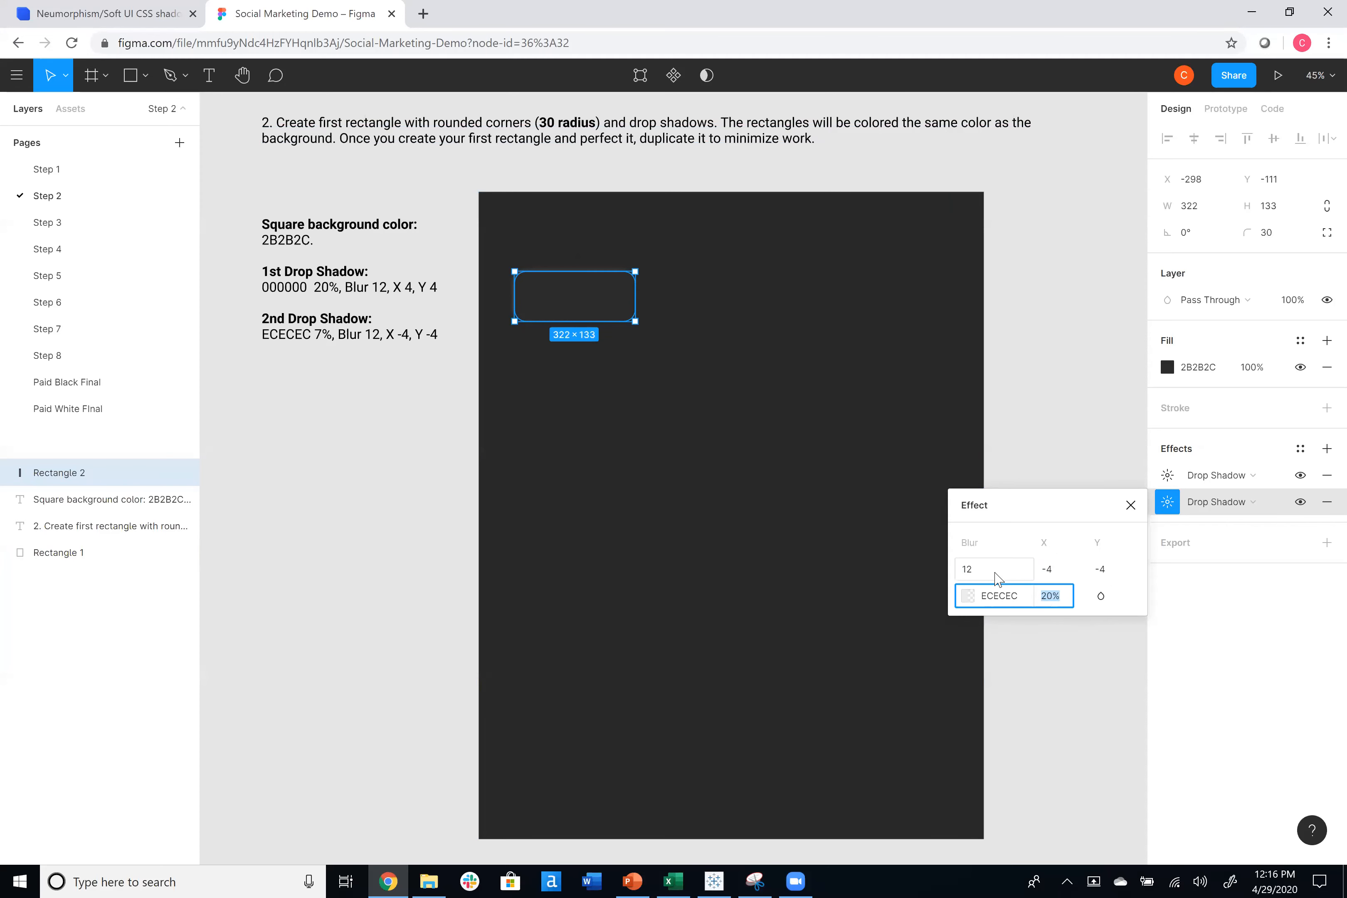
{"action": "type", "text": "7%"}
{"action": "key", "text": "Return"}
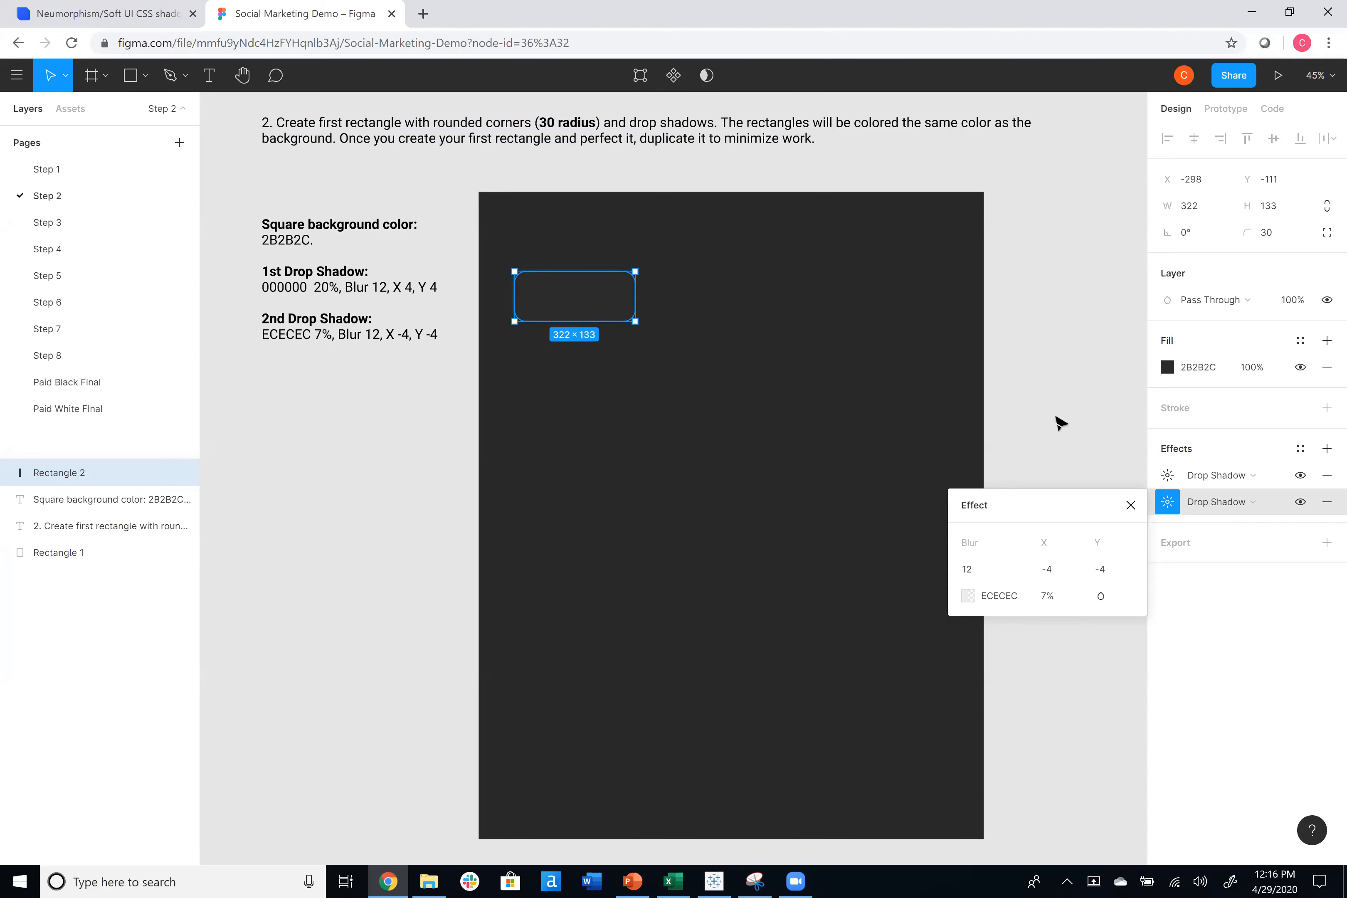
Move the rounded rectangle slightly left to X -320 and deselect it.
{"action": "left_click", "coordinate": [1061, 422]}
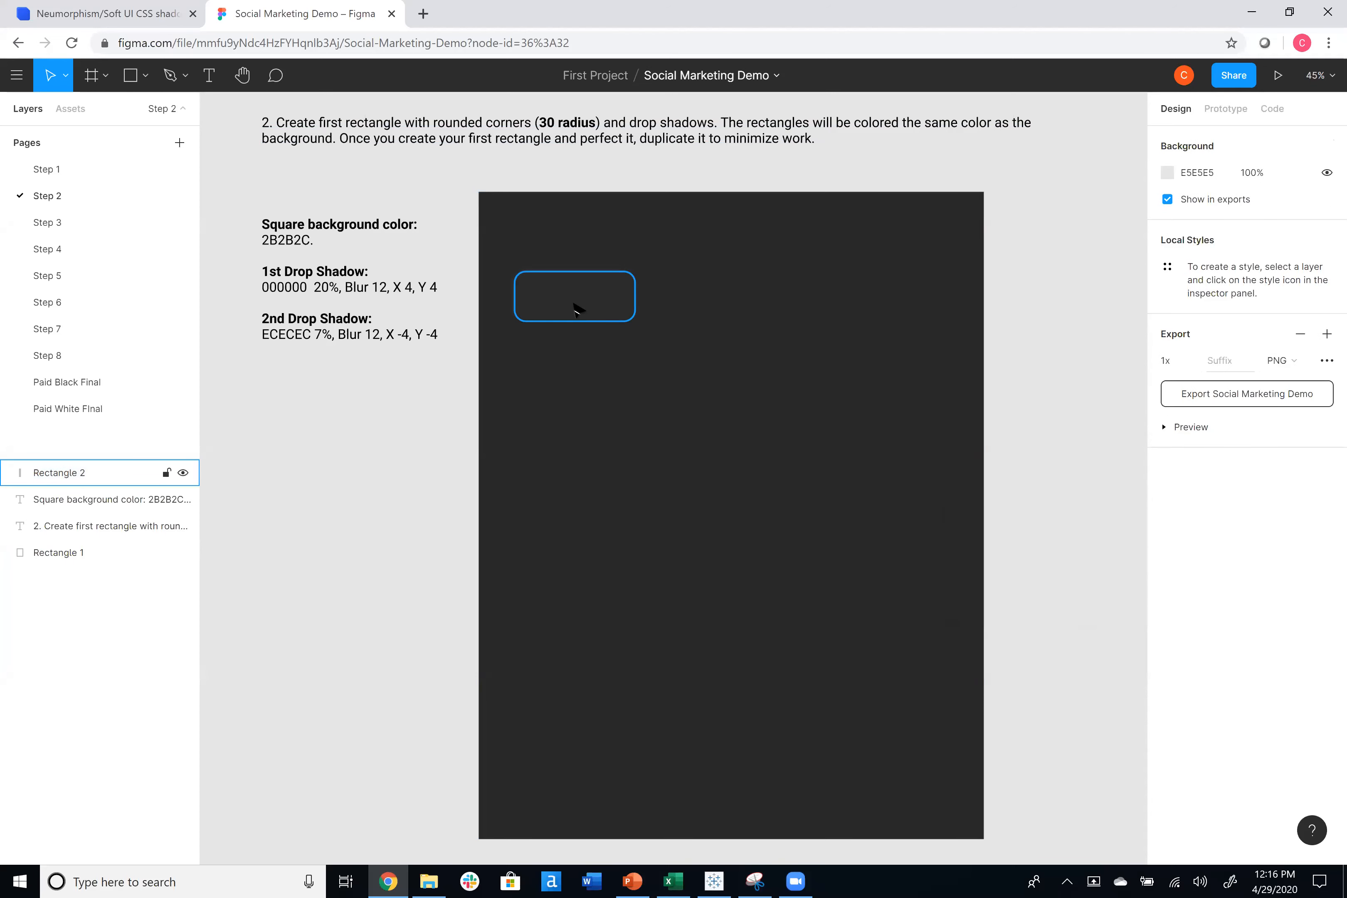
{"action": "left_click_drag", "start_coordinate": [576, 309], "coordinate": [569, 309]}
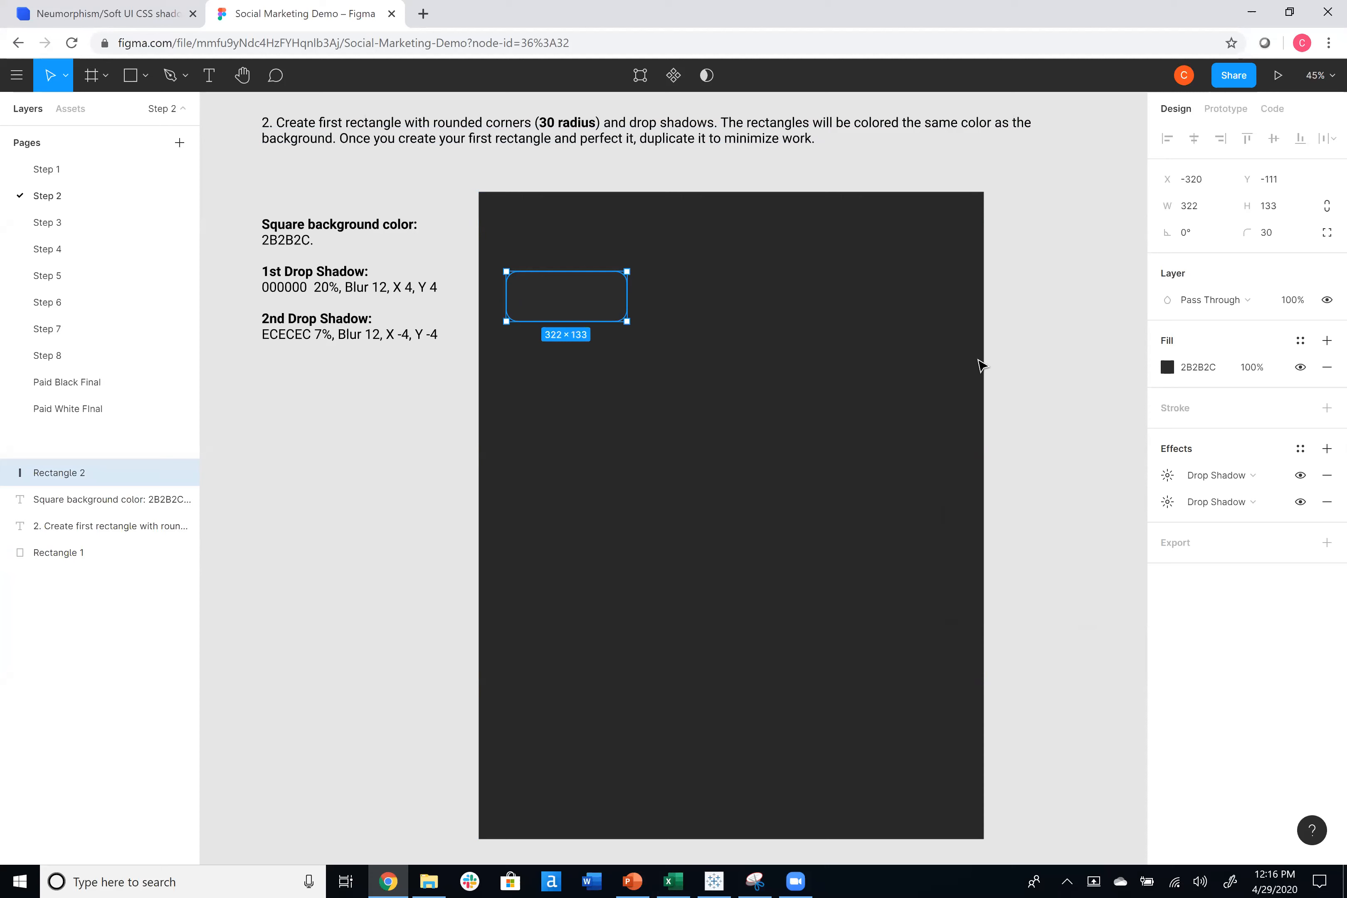
{"action": "left_click", "coordinate": [1122, 364]}
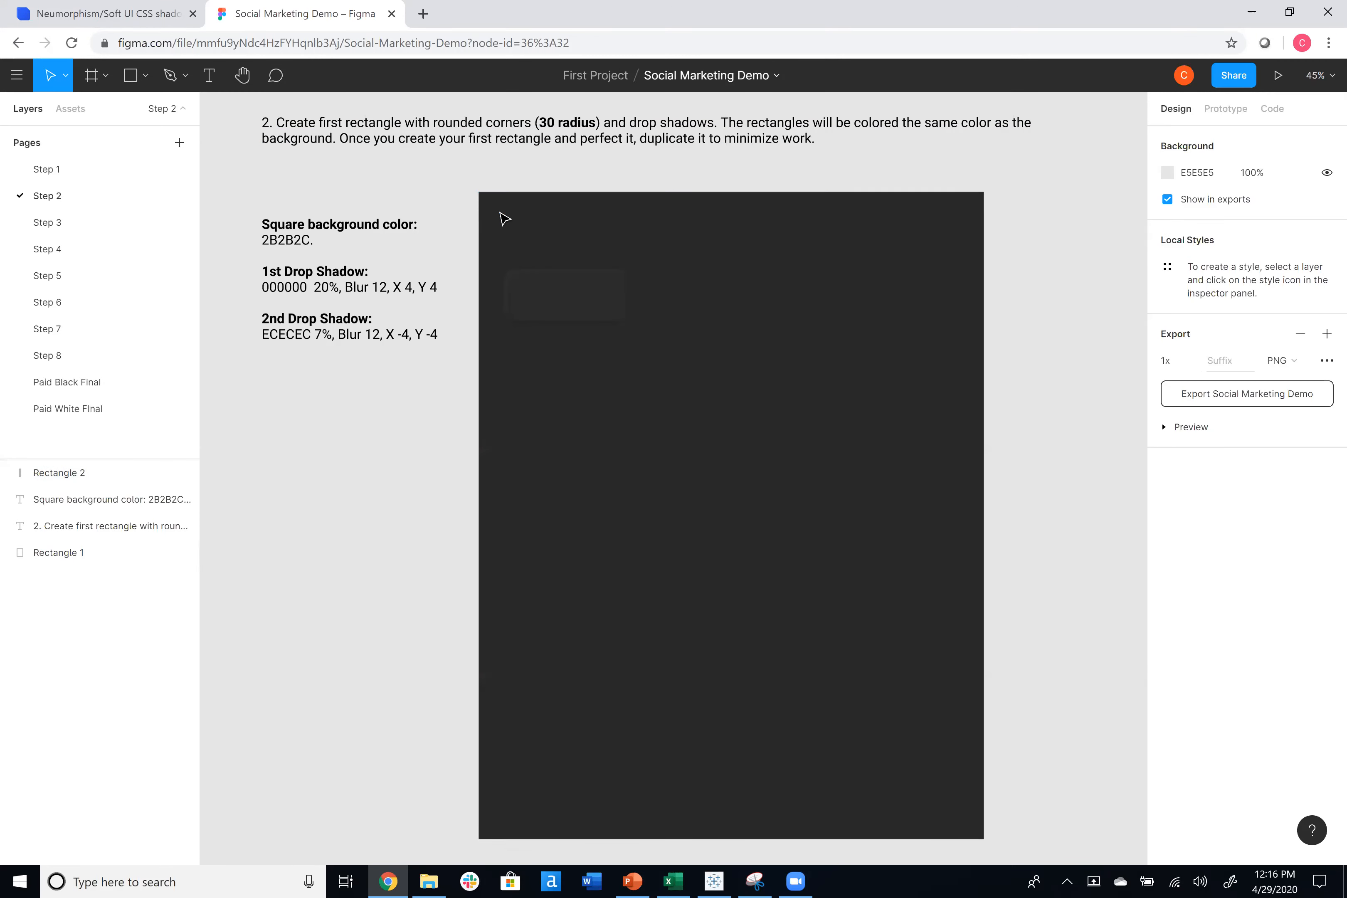
Duplicate the rounded rectangle into an evenly placed row of three, and enlarge another copy below into a 1215 × 225 panel.
{"action": "left_click", "coordinate": [536, 296]}
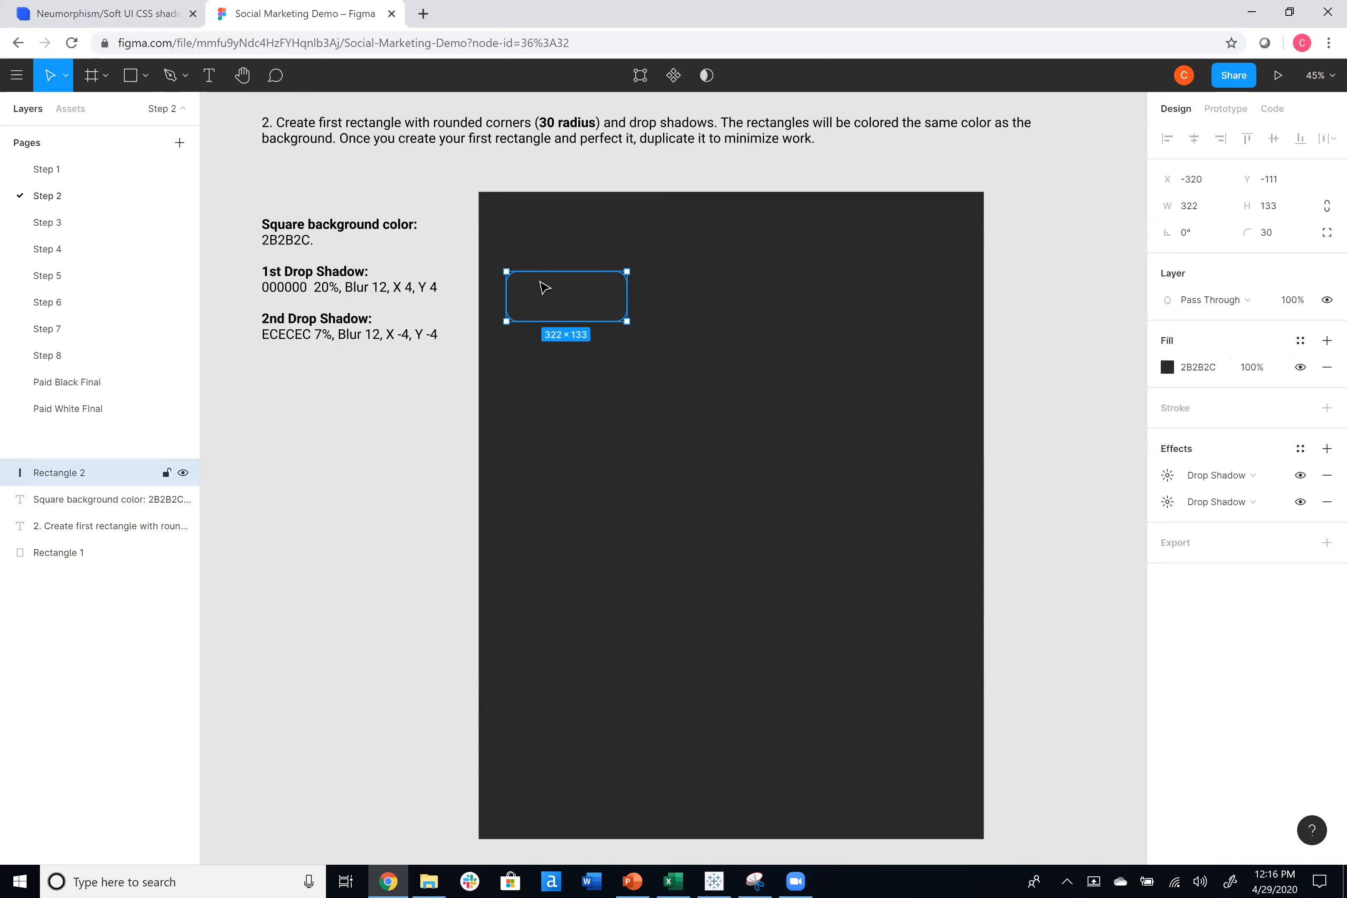
{"action": "key", "text": "ctrl+v"}
{"action": "left_click_drag", "start_coordinate": [532, 304], "coordinate": [965, 446]}
Duplicate the wide 1215 × 225 panel three times and stack the copies down the dark background.
{"action": "key", "text": "ctrl+v"}
{"action": "key", "text": "ctrl+v"}
{"action": "key", "text": "ctrl+c"}
{"action": "key", "text": "ctrl+v"}
{"action": "left_click_drag", "start_coordinate": [671, 457], "coordinate": [727, 782]}
{"action": "key", "text": "ctrl+c"}
{"action": "key", "text": "ctrl+v"}
{"action": "key", "text": "ctrl+c"}
{"action": "key", "text": "ctrl+v"}
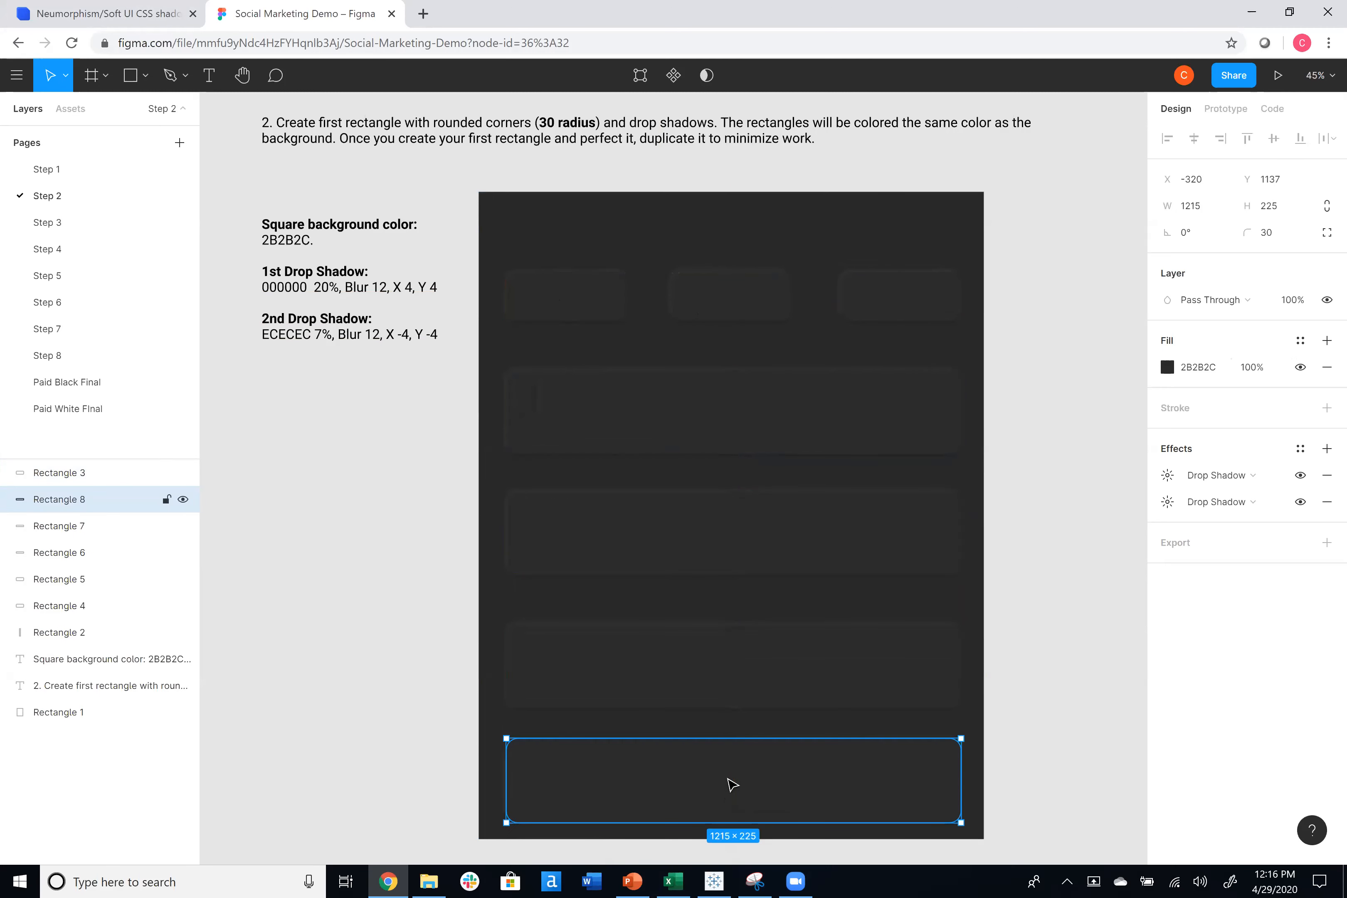
Distribute the vertical spacing evenly between the four wide panels and deselect them.
{"action": "left_click", "coordinate": [751, 415], "text": "shift"}
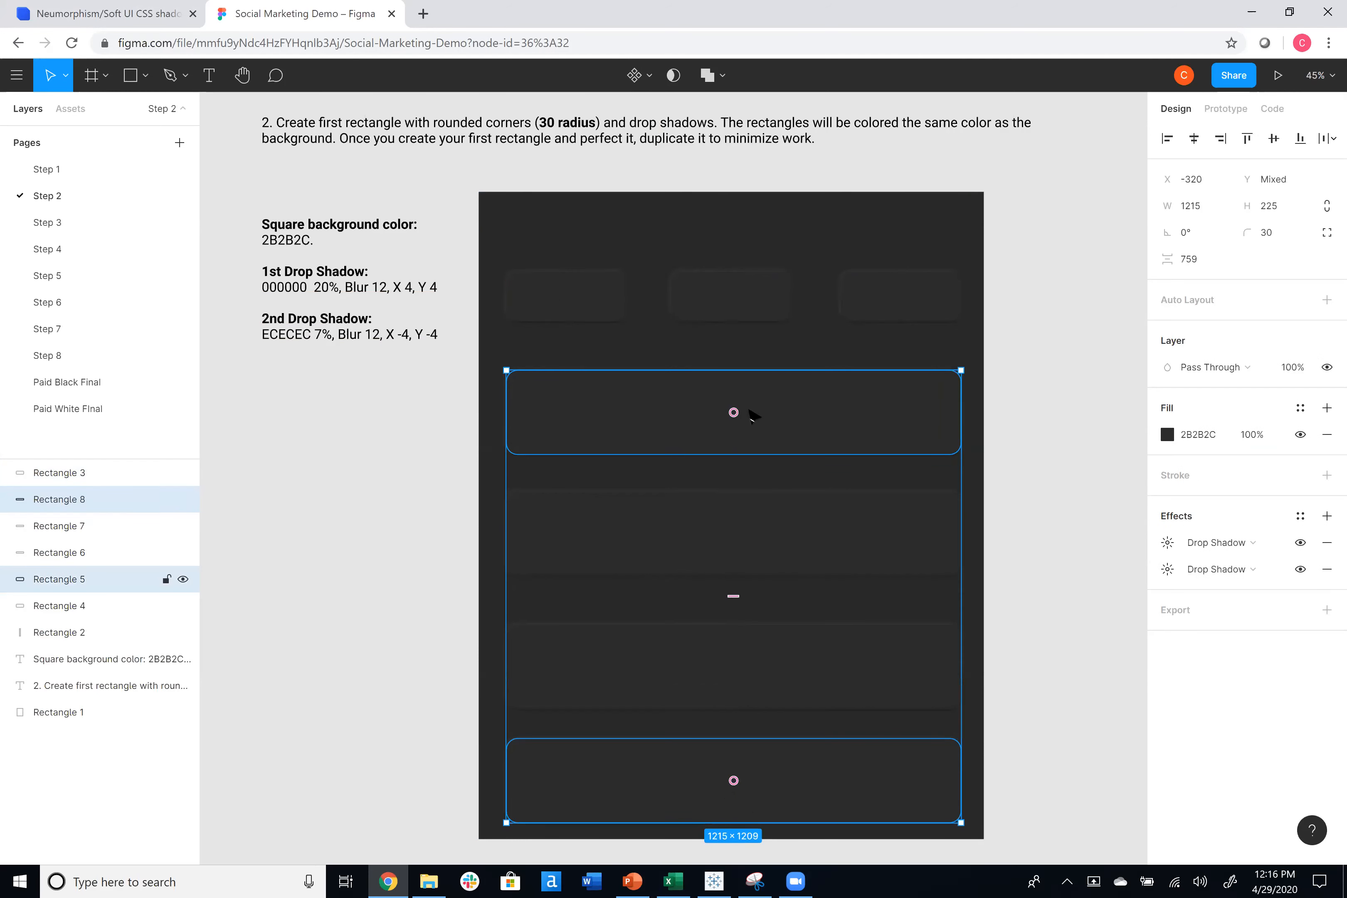
{"action": "left_click", "coordinate": [1011, 434]}
{"action": "left_click", "coordinate": [862, 431]}
{"action": "left_click", "coordinate": [892, 533], "text": "shift"}
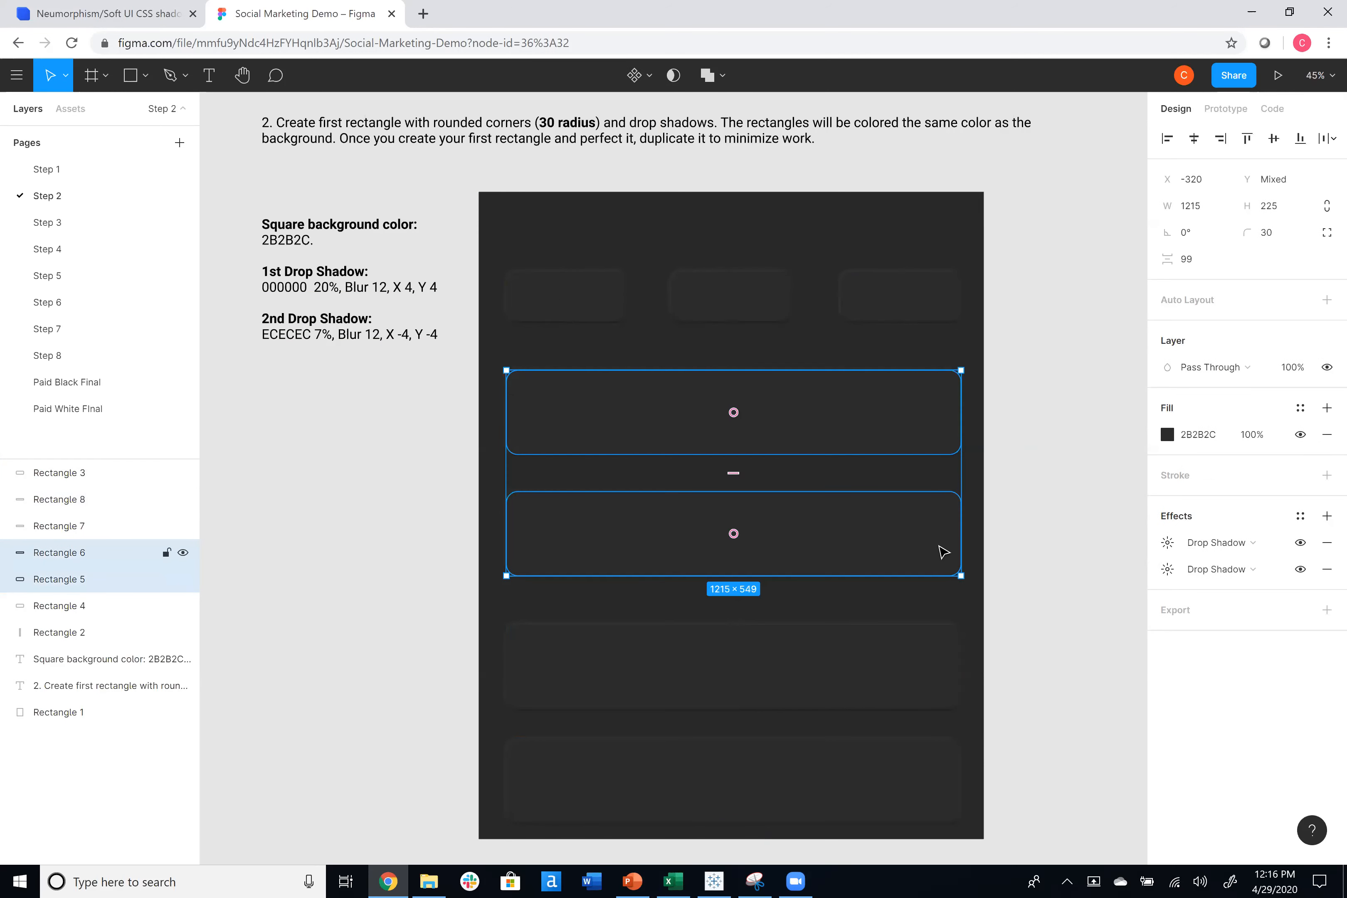
{"action": "left_click", "coordinate": [928, 666], "text": "shift"}
{"action": "left_click", "coordinate": [915, 772], "text": "shift"}
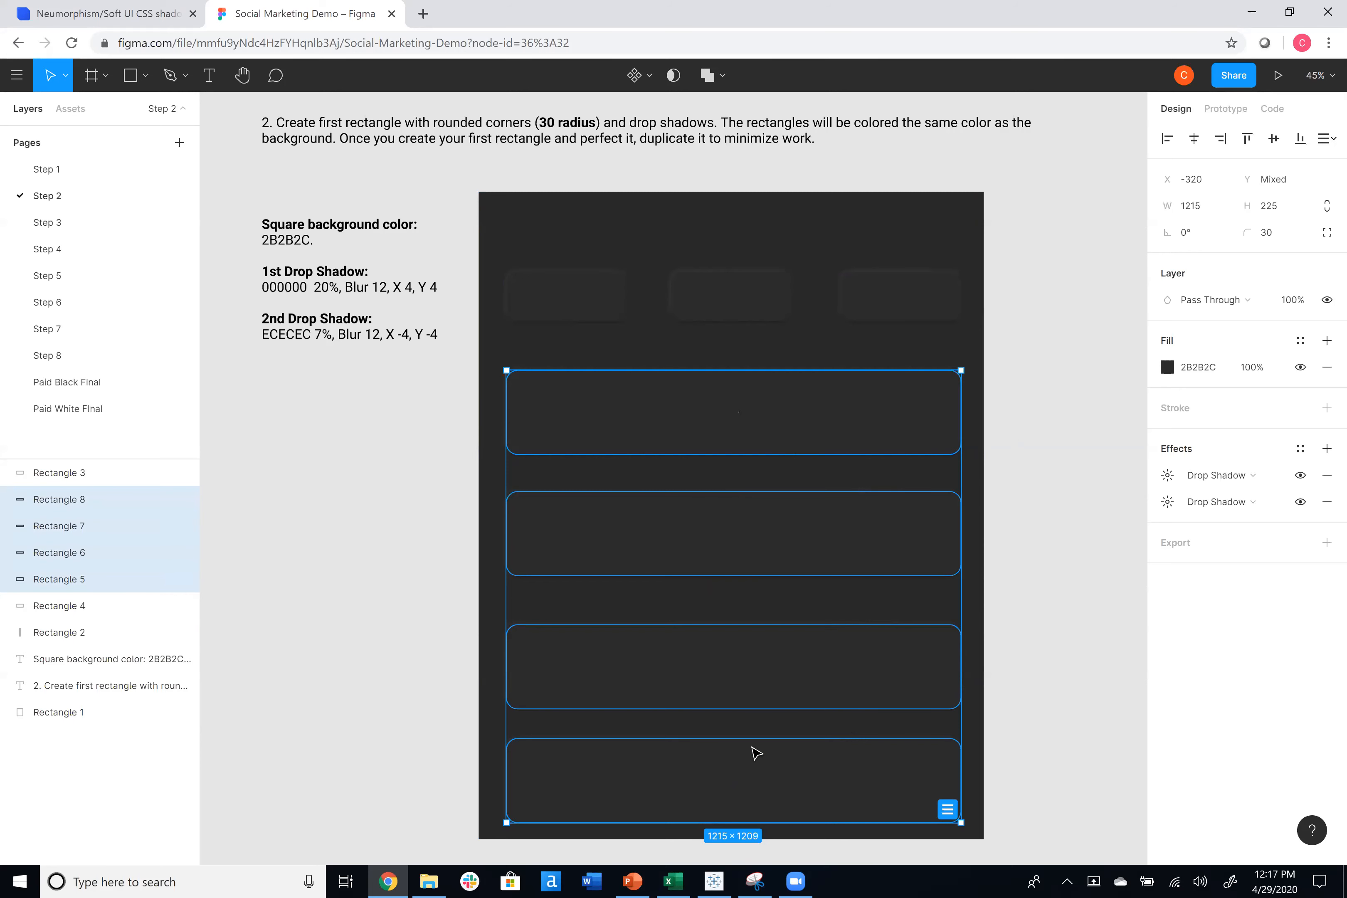
{"action": "left_click", "coordinate": [1326, 138]}
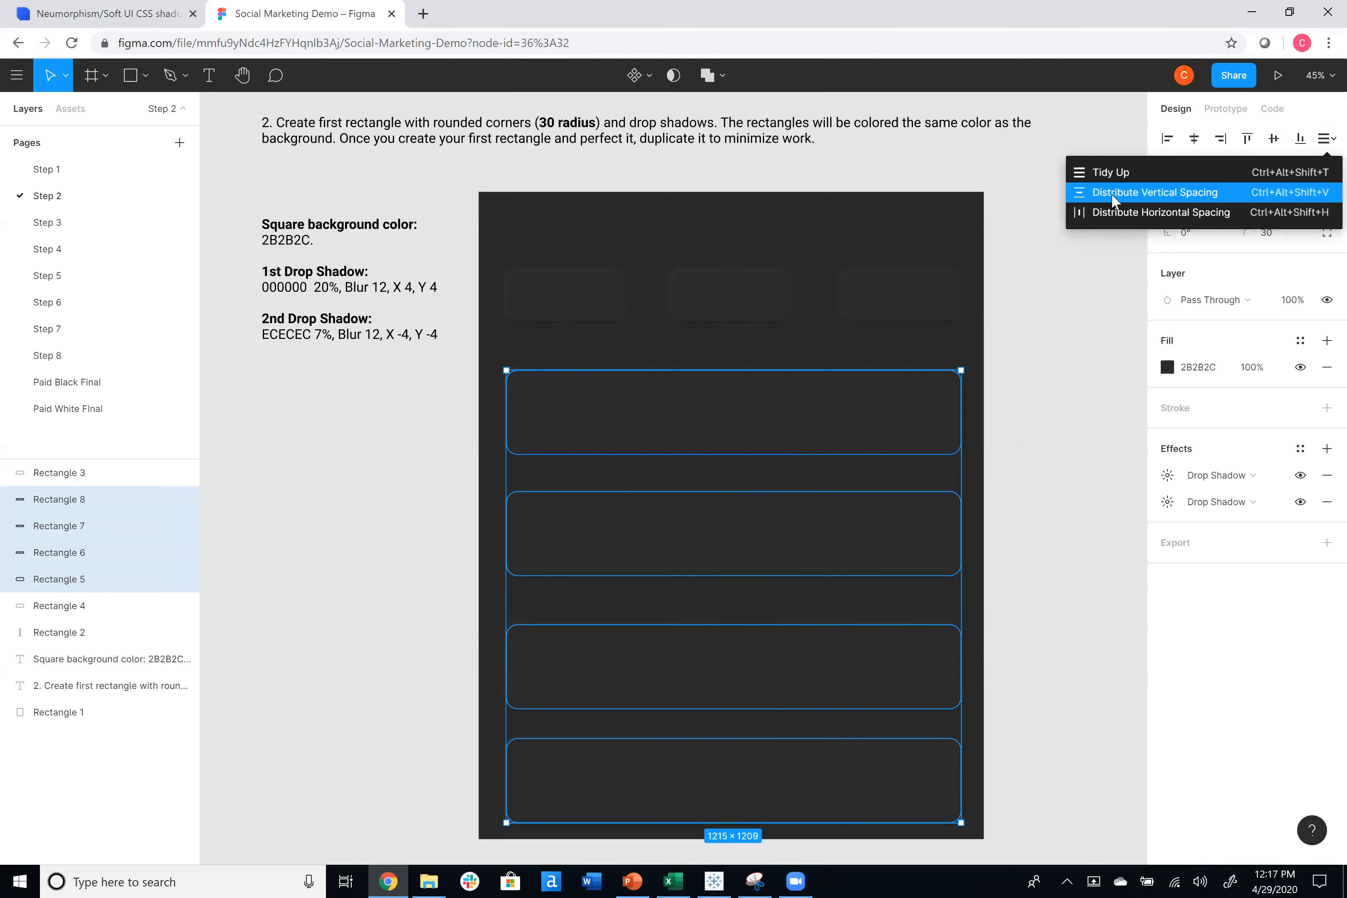
{"action": "left_click", "coordinate": [1207, 194]}
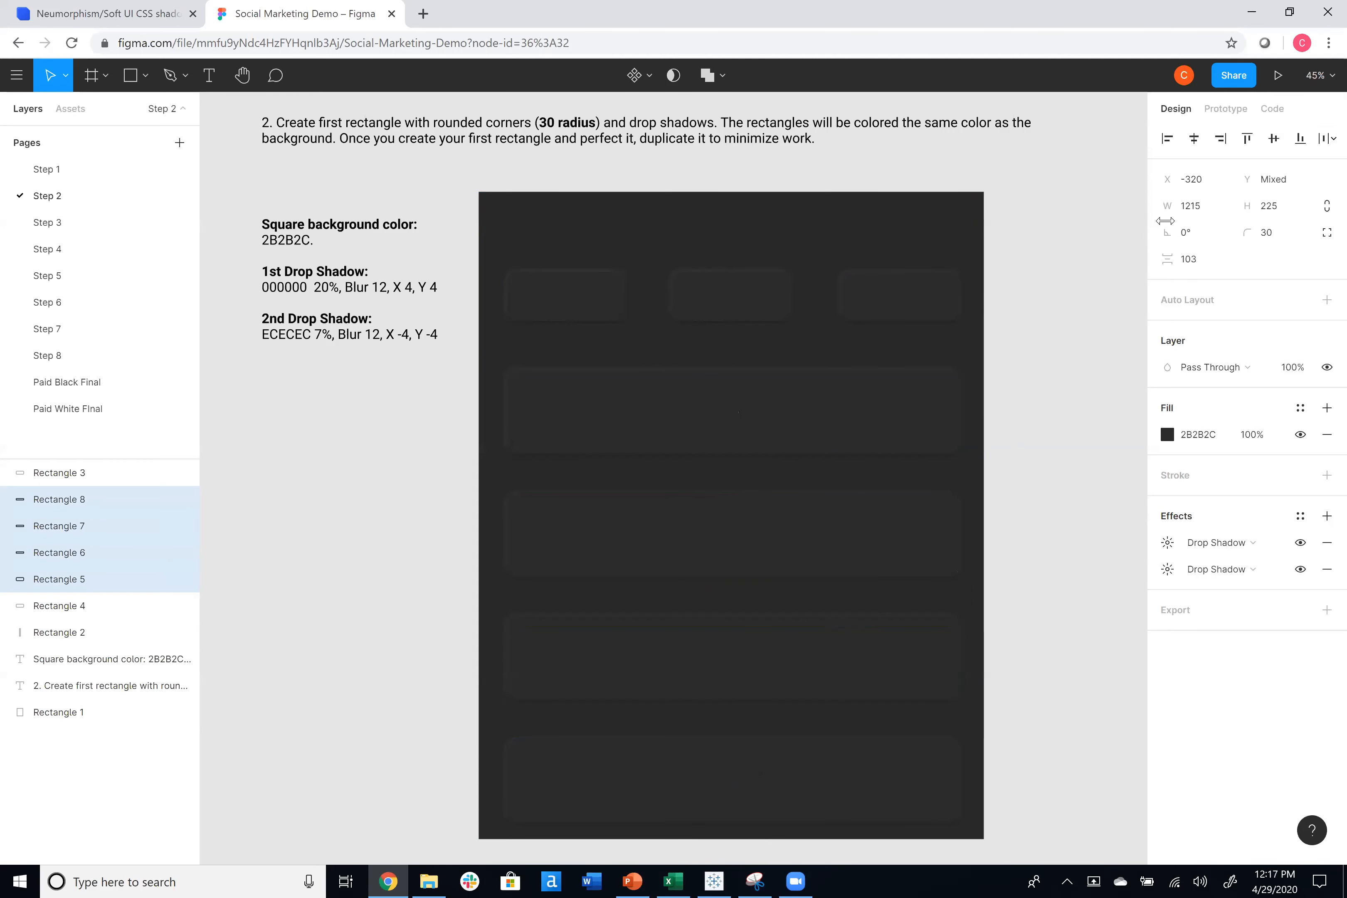
{"action": "left_click", "coordinate": [1082, 379]}
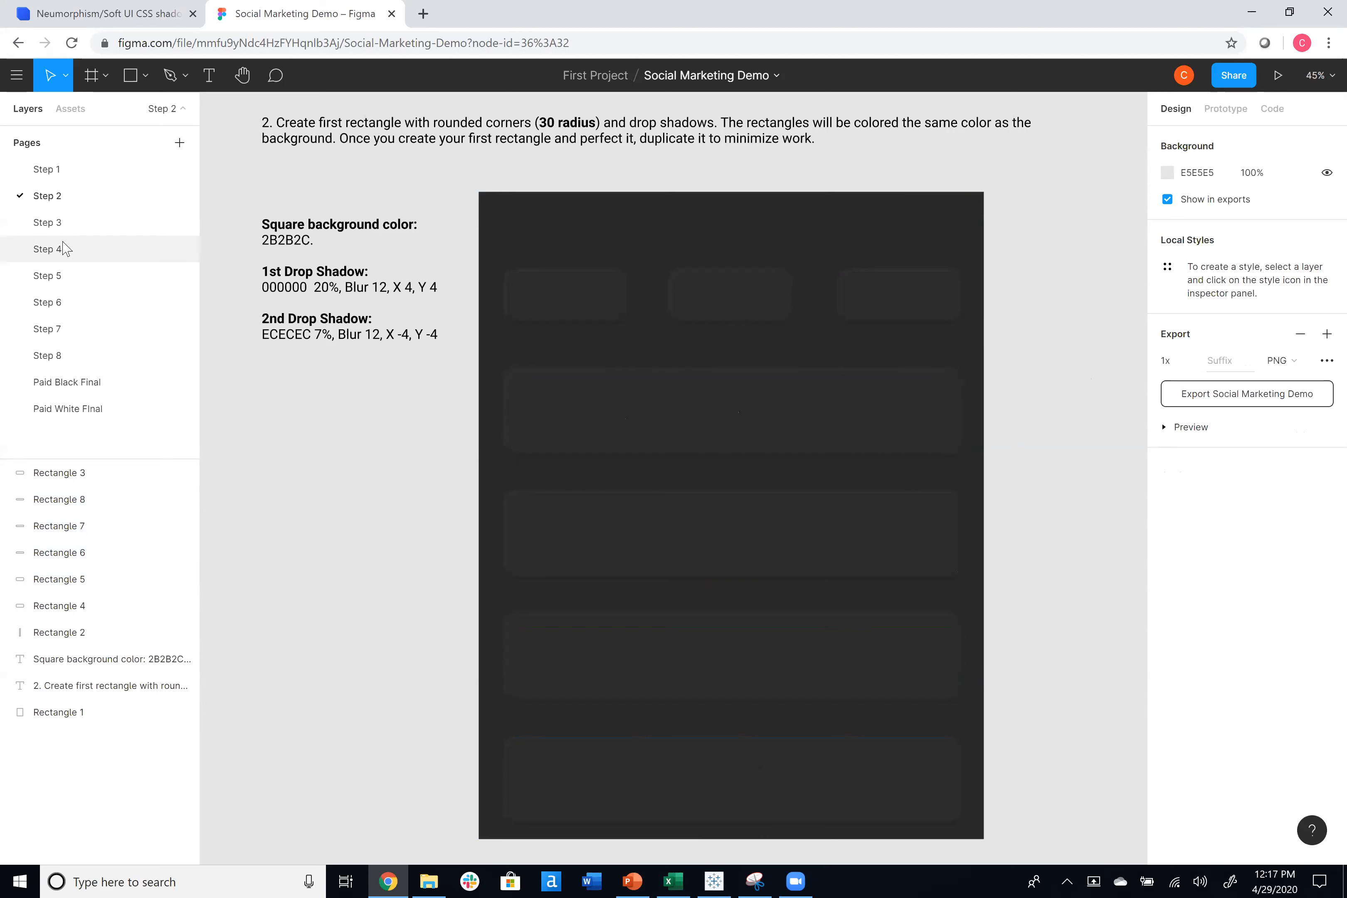
Open the Step 3 page and place a copy of the first small rectangle directly above it, near the dashboard's top edge.
{"action": "left_click", "coordinate": [74, 224]}
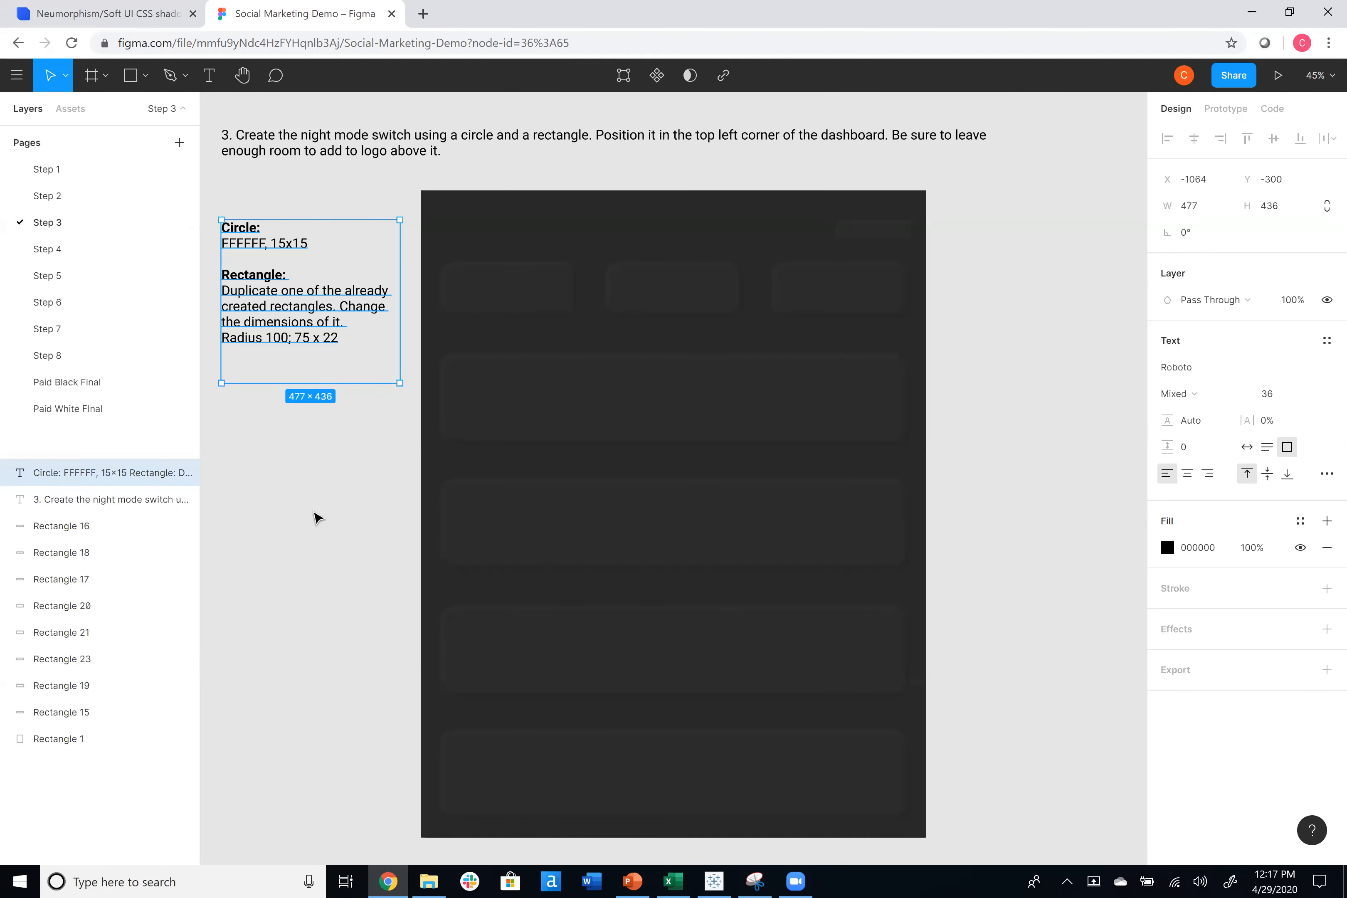
{"action": "left_click", "coordinate": [318, 517]}
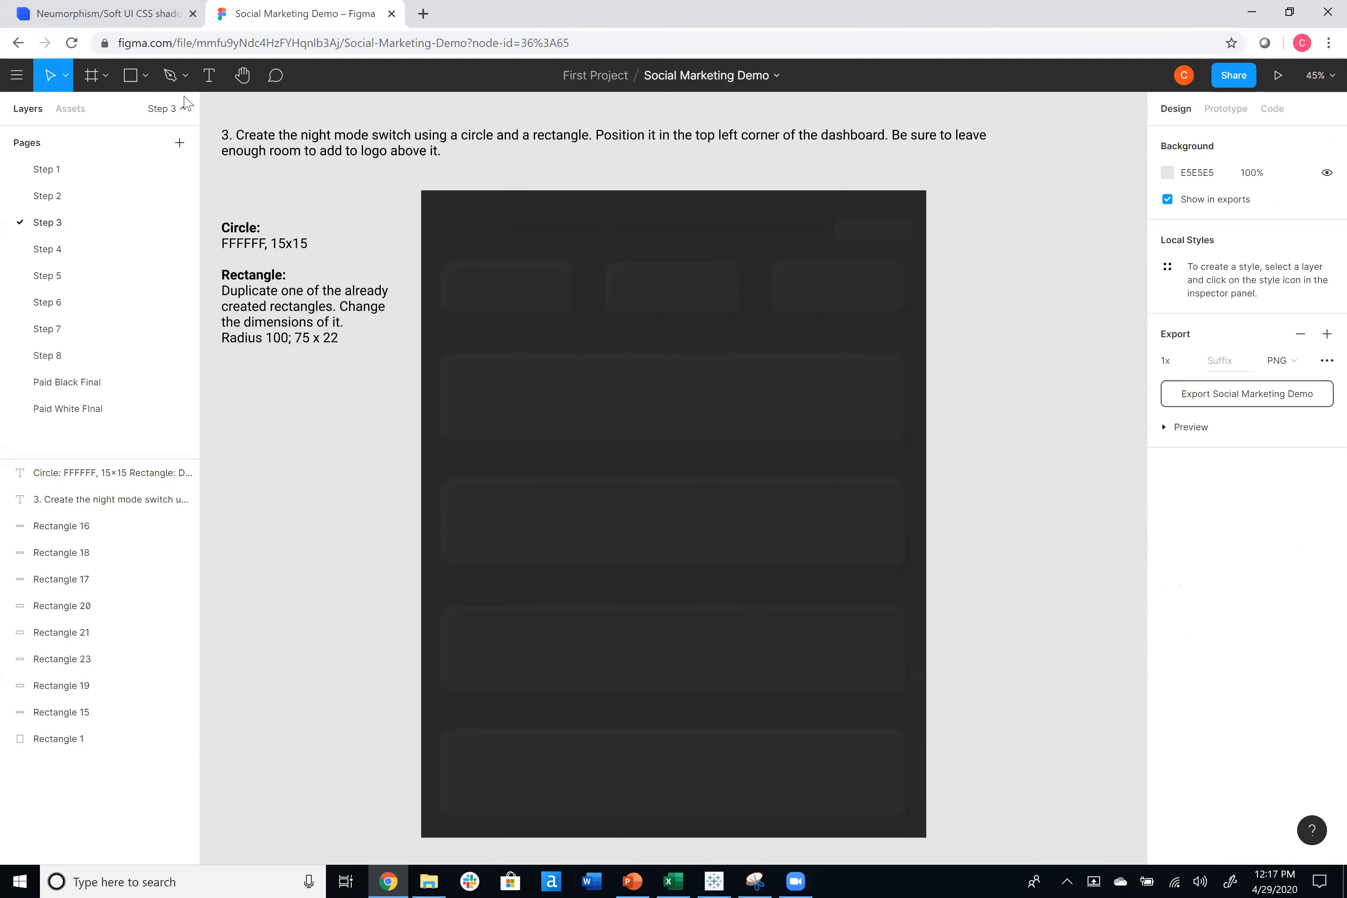
{"action": "left_click", "coordinate": [496, 296]}
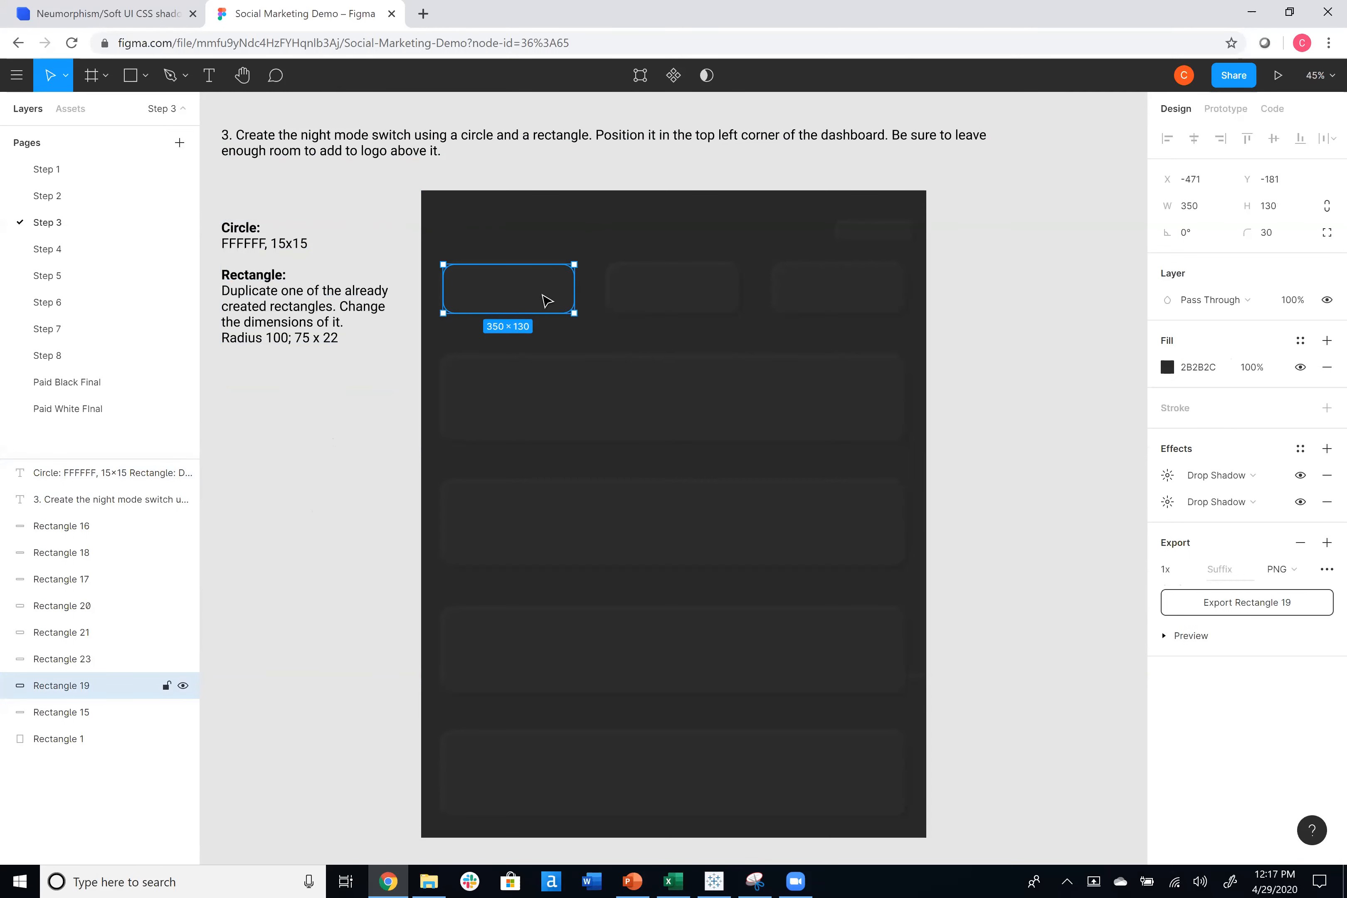
{"action": "key", "text": "ctrl+v"}
{"action": "left_click_drag", "start_coordinate": [498, 293], "coordinate": [501, 224]}
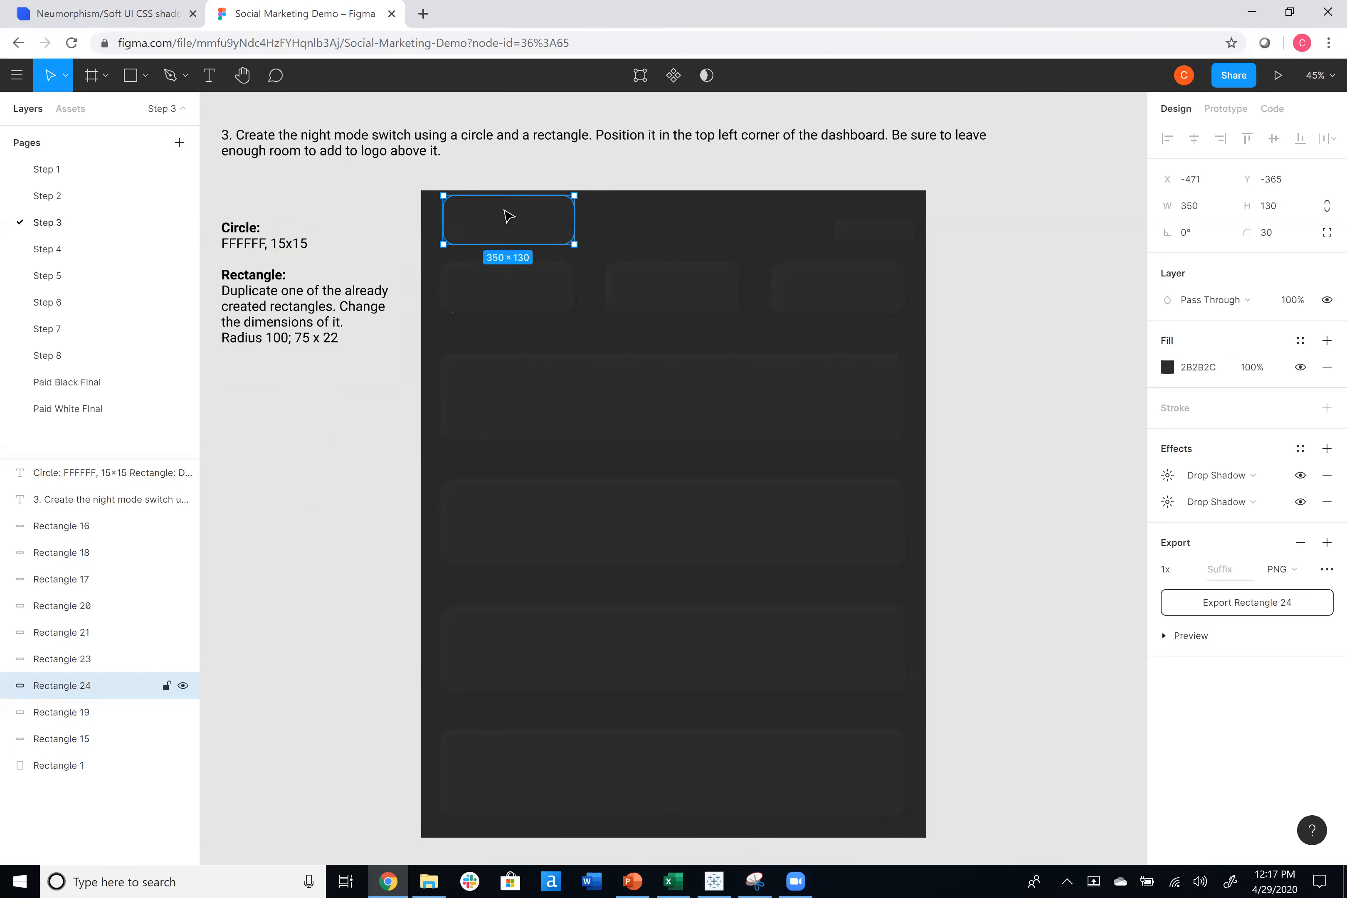
Resize the copied rectangle to 75 × 22 and set its corner radius to 100.
{"action": "left_click_drag", "start_coordinate": [561, 237], "coordinate": [494, 209]}
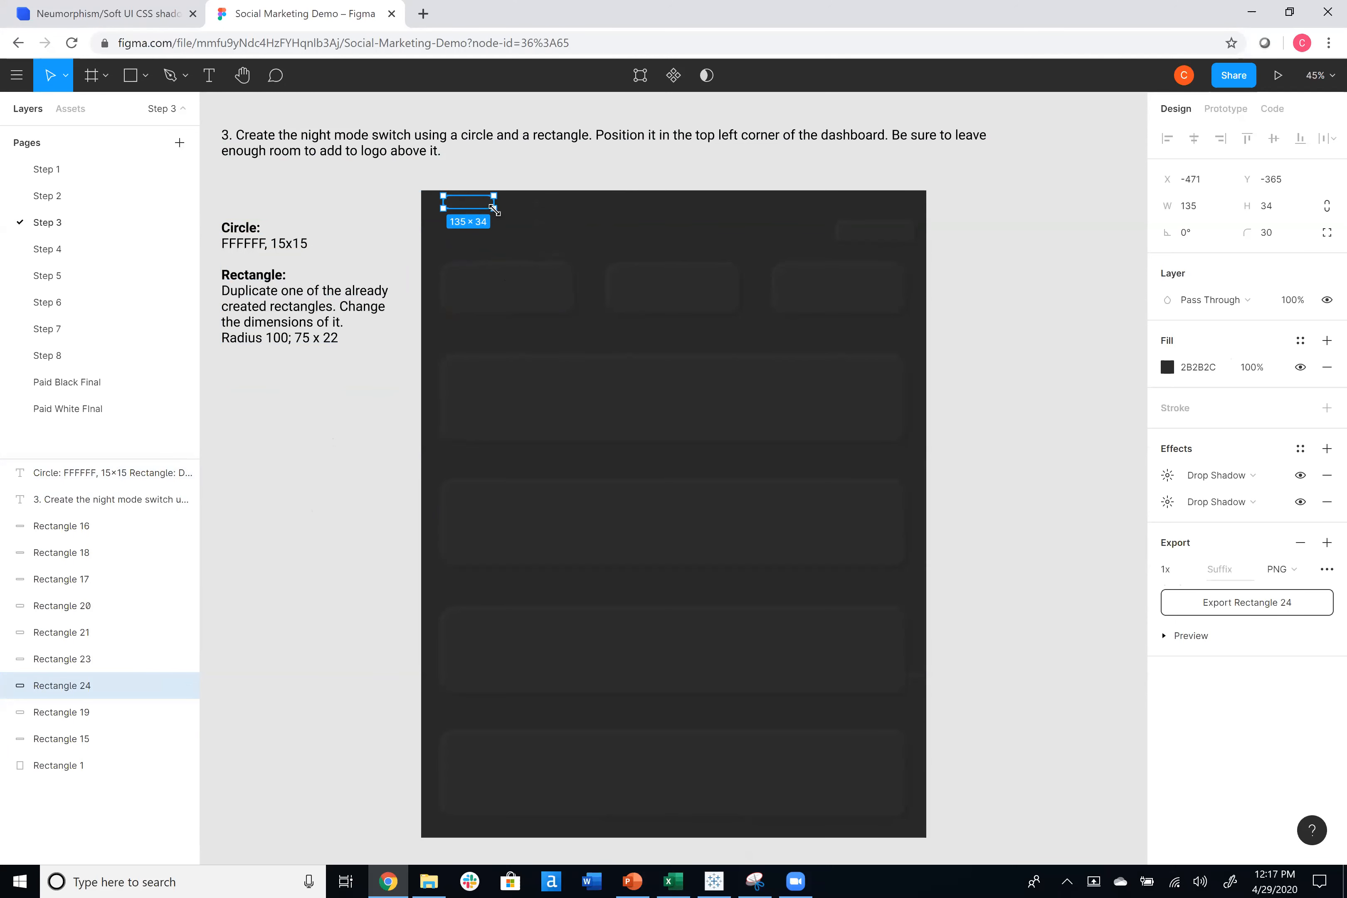
{"action": "left_click", "coordinate": [1207, 210]}
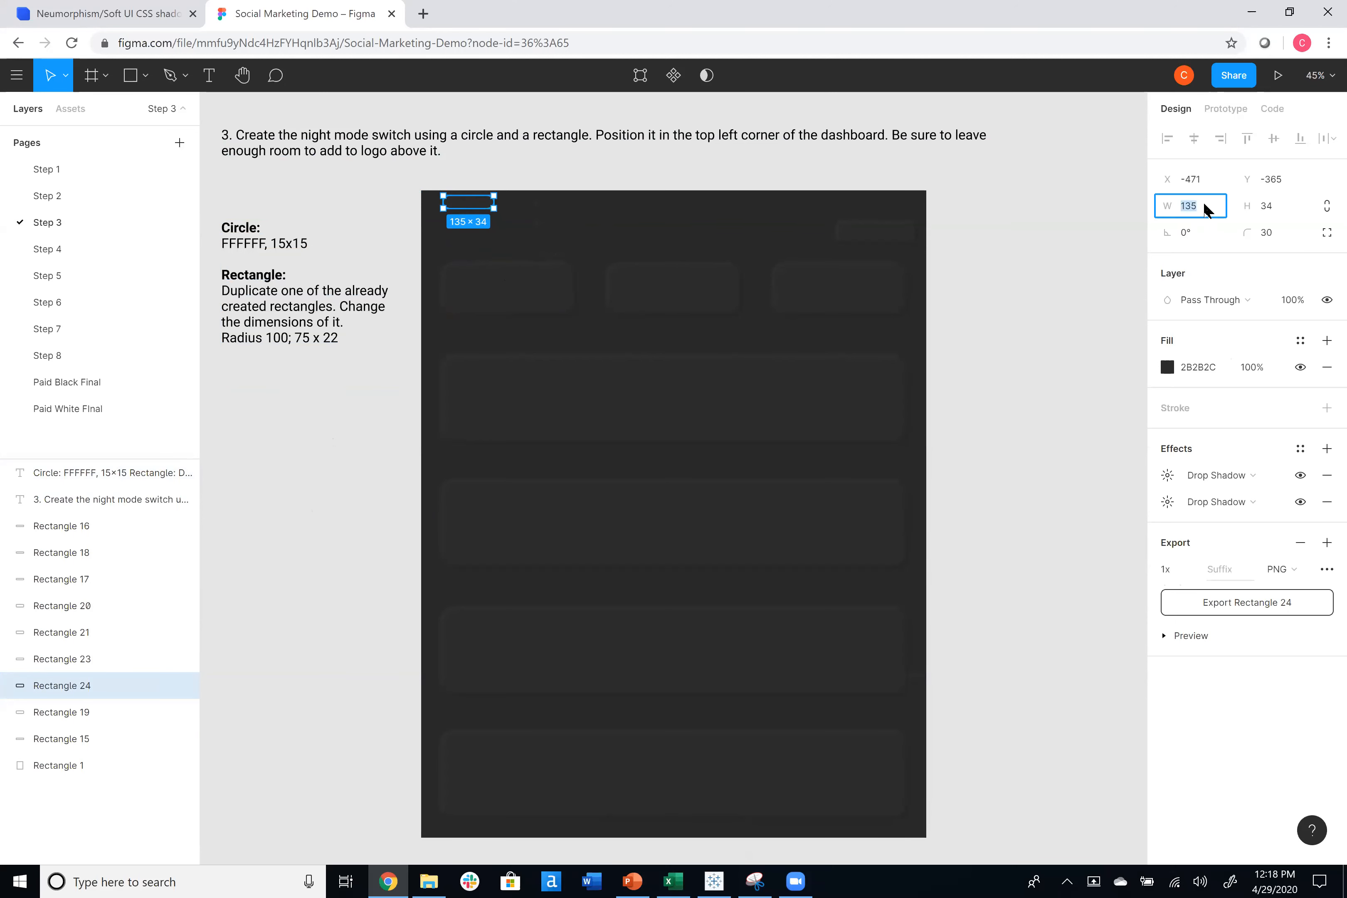
{"action": "type", "text": "75"}
{"action": "key", "text": "Tab"}
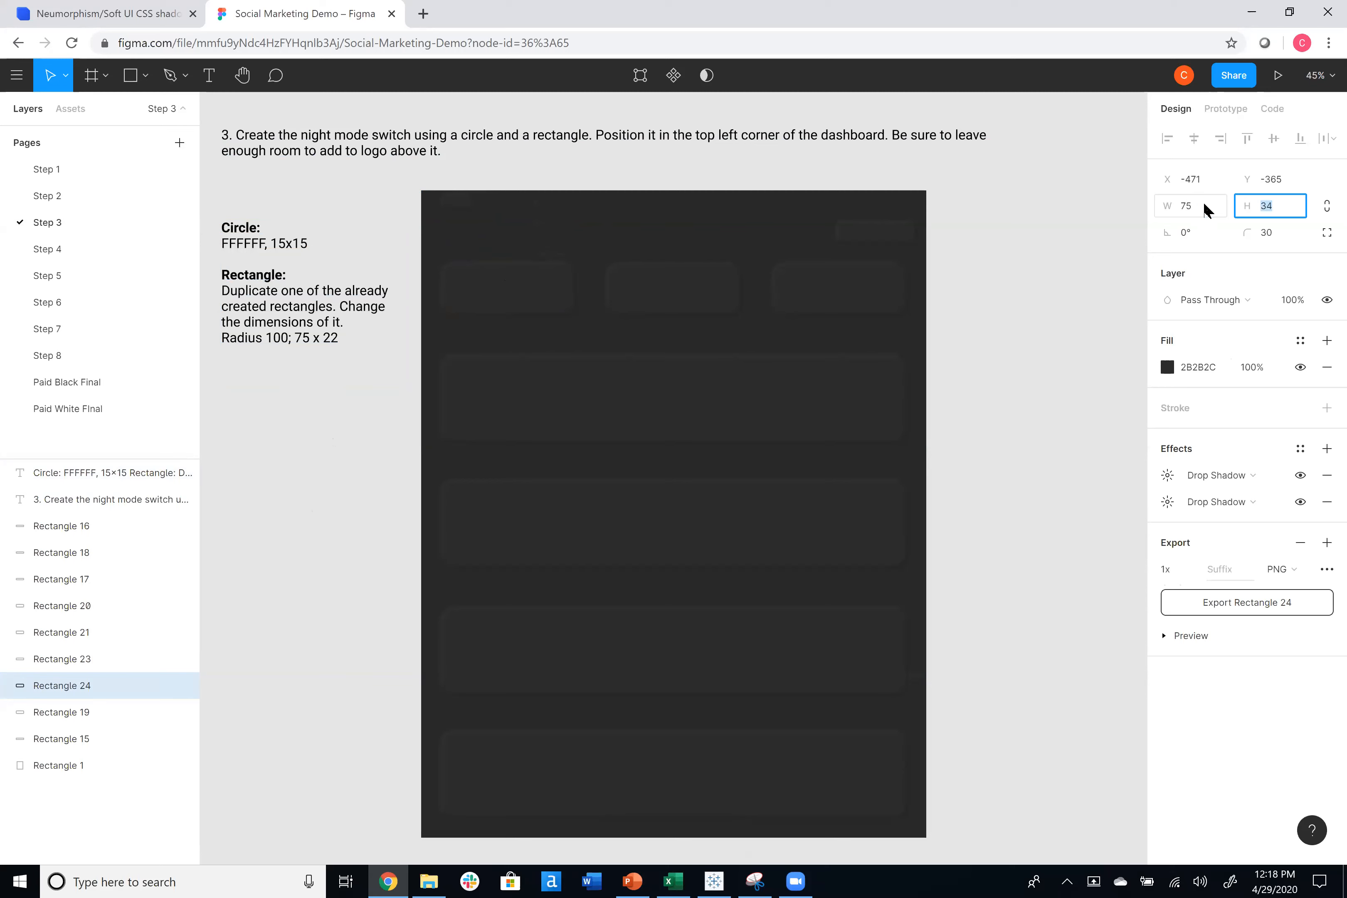
{"action": "type", "text": "22"}
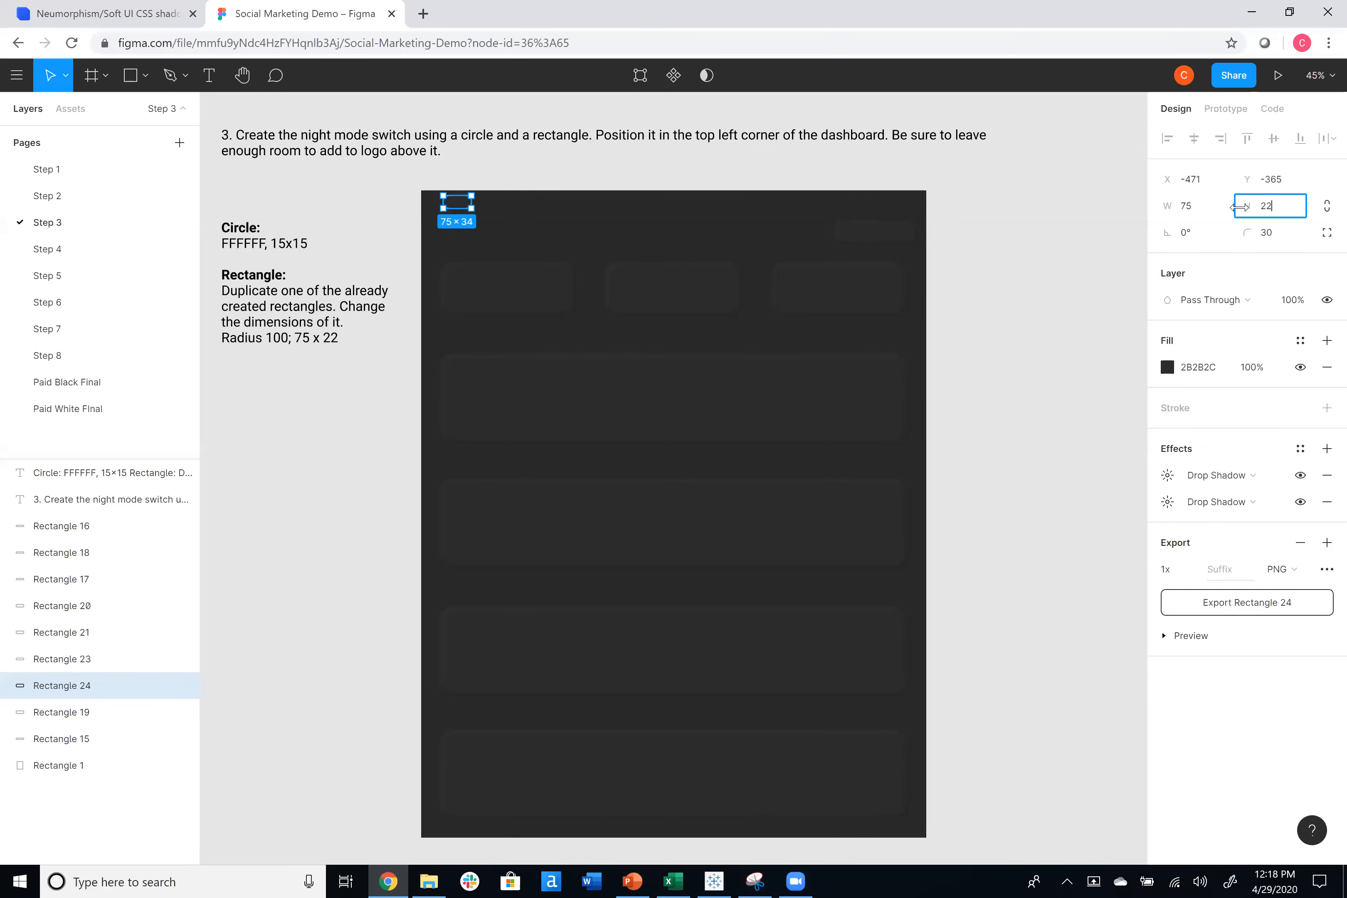
{"action": "left_click", "coordinate": [1274, 237]}
{"action": "type", "text": "100"}
{"action": "key", "text": "Tab"}
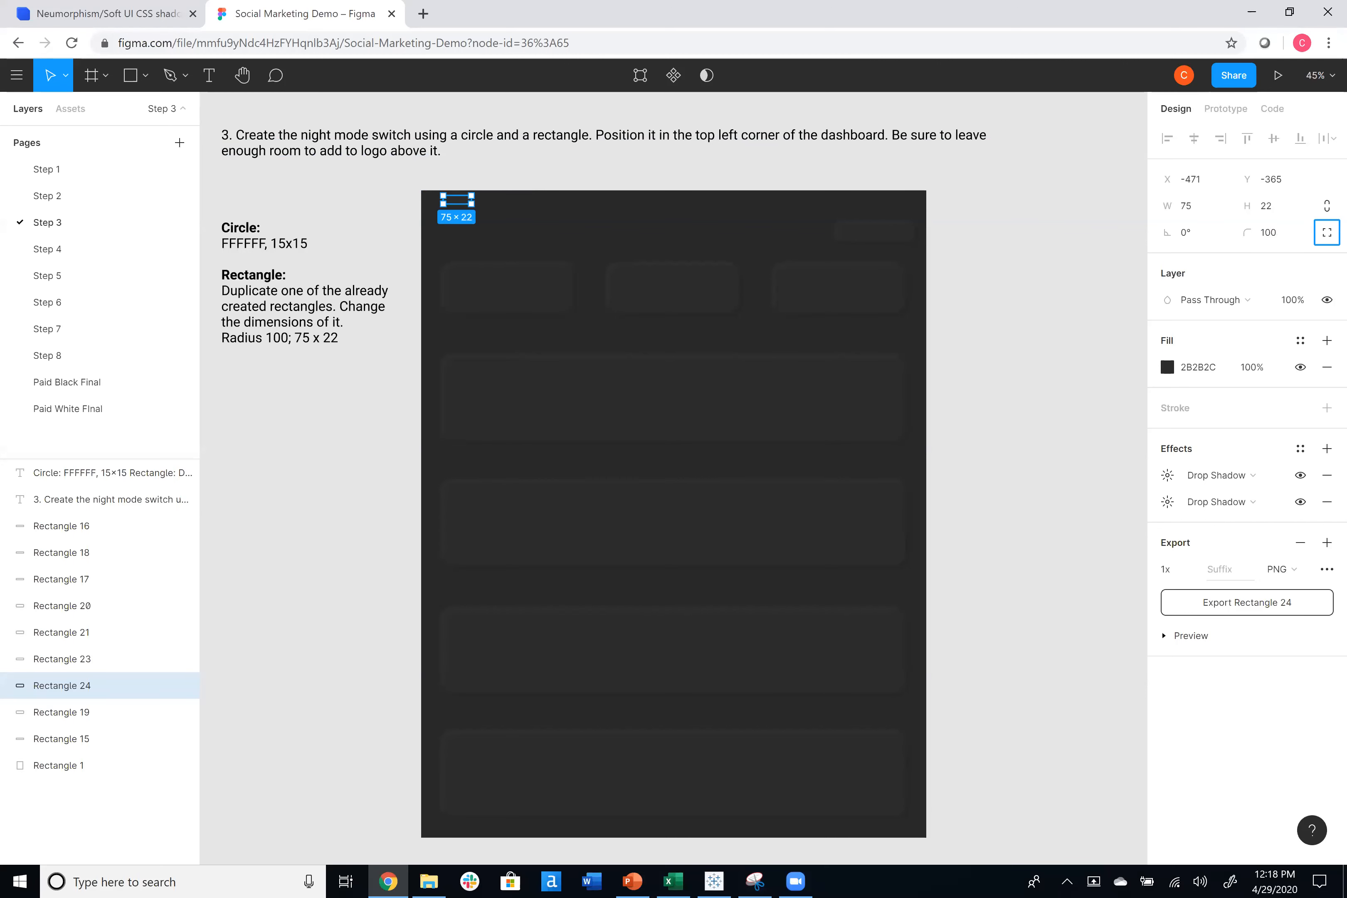
Move the 75 × 22 rounded rectangle to about X -483, Y -341 in the dashboard's upper-left corner and deselect it.
{"action": "left_click", "coordinate": [1318, 75]}
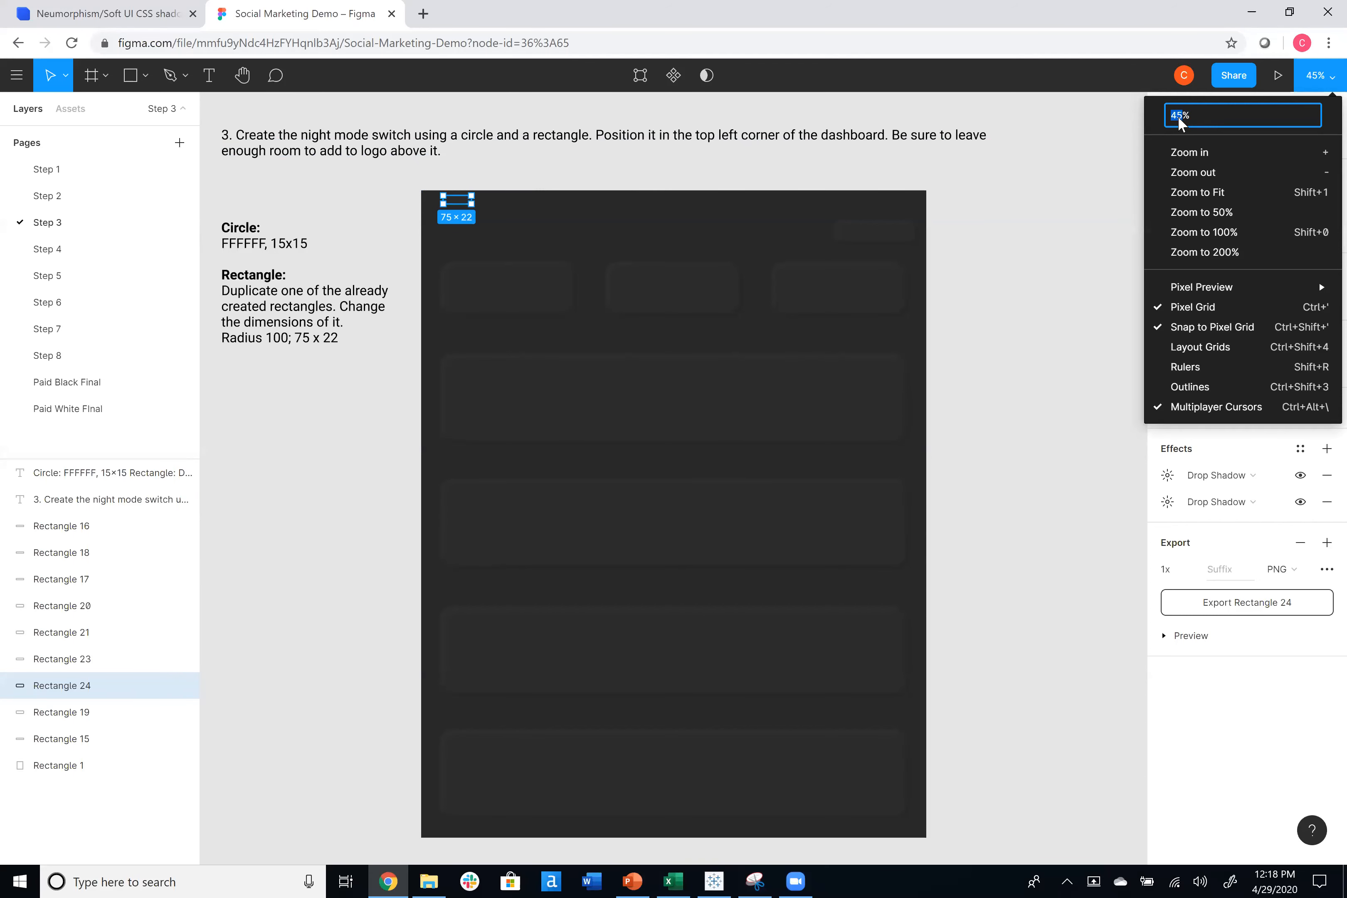
{"action": "type", "text": "75"}
{"action": "key", "text": "Return"}
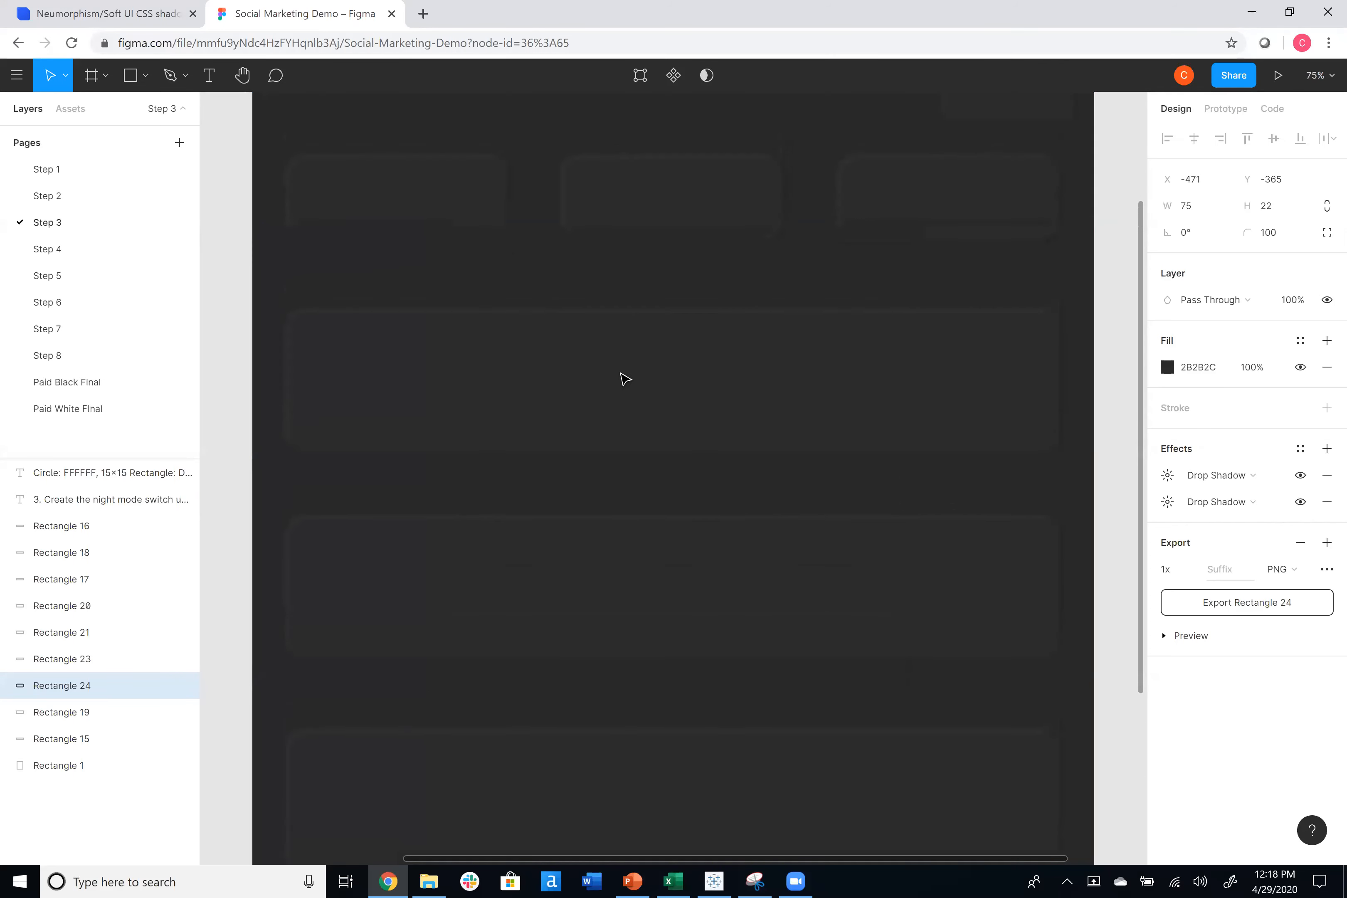
{"action": "scroll", "coordinate": [469, 228], "scroll_direction": "up", "scroll_amount": 5}
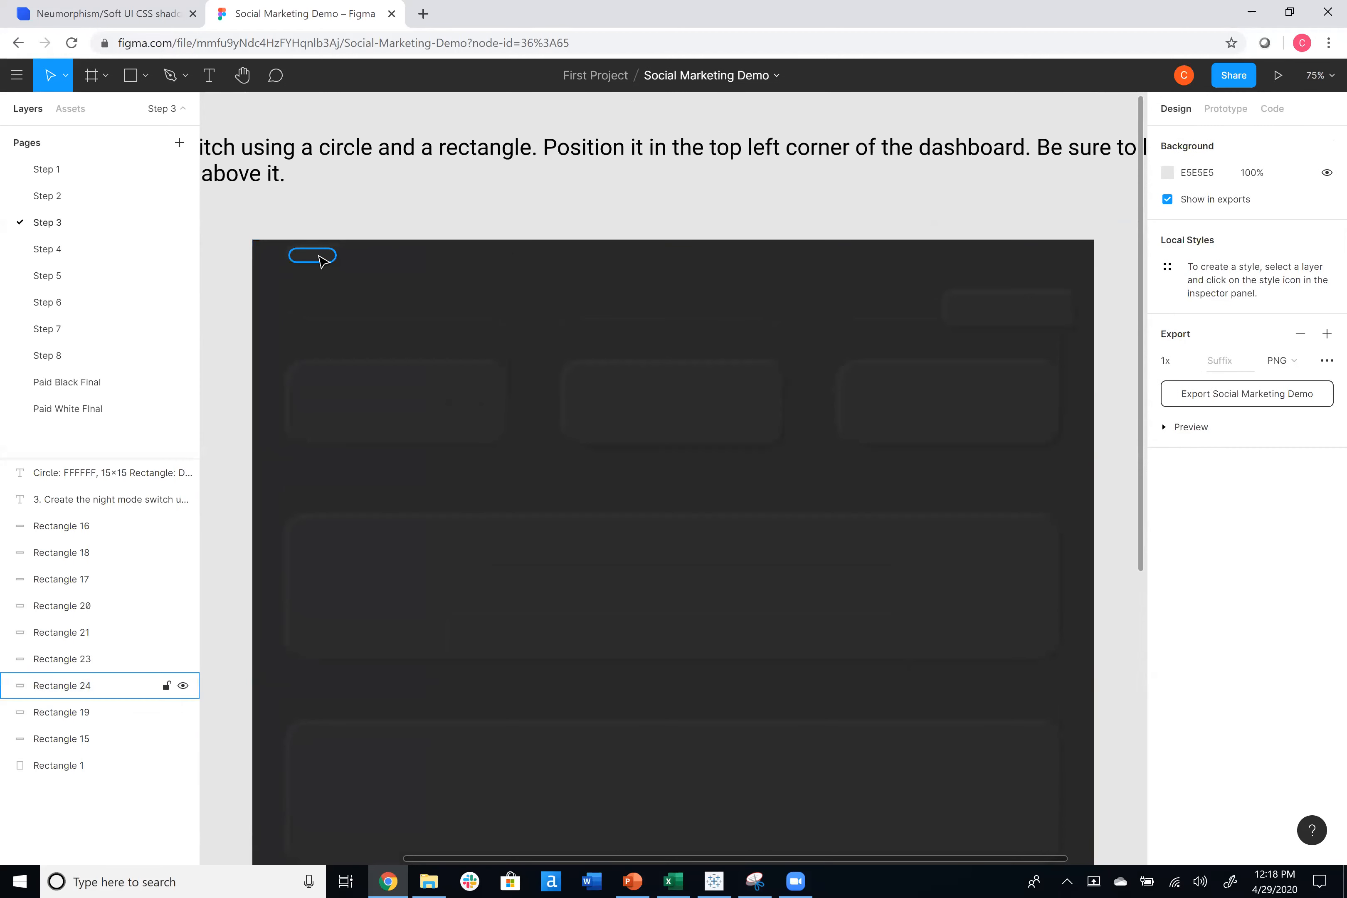
{"action": "left_click", "coordinate": [314, 258]}
{"action": "left_click_drag", "start_coordinate": [309, 264], "coordinate": [313, 279]}
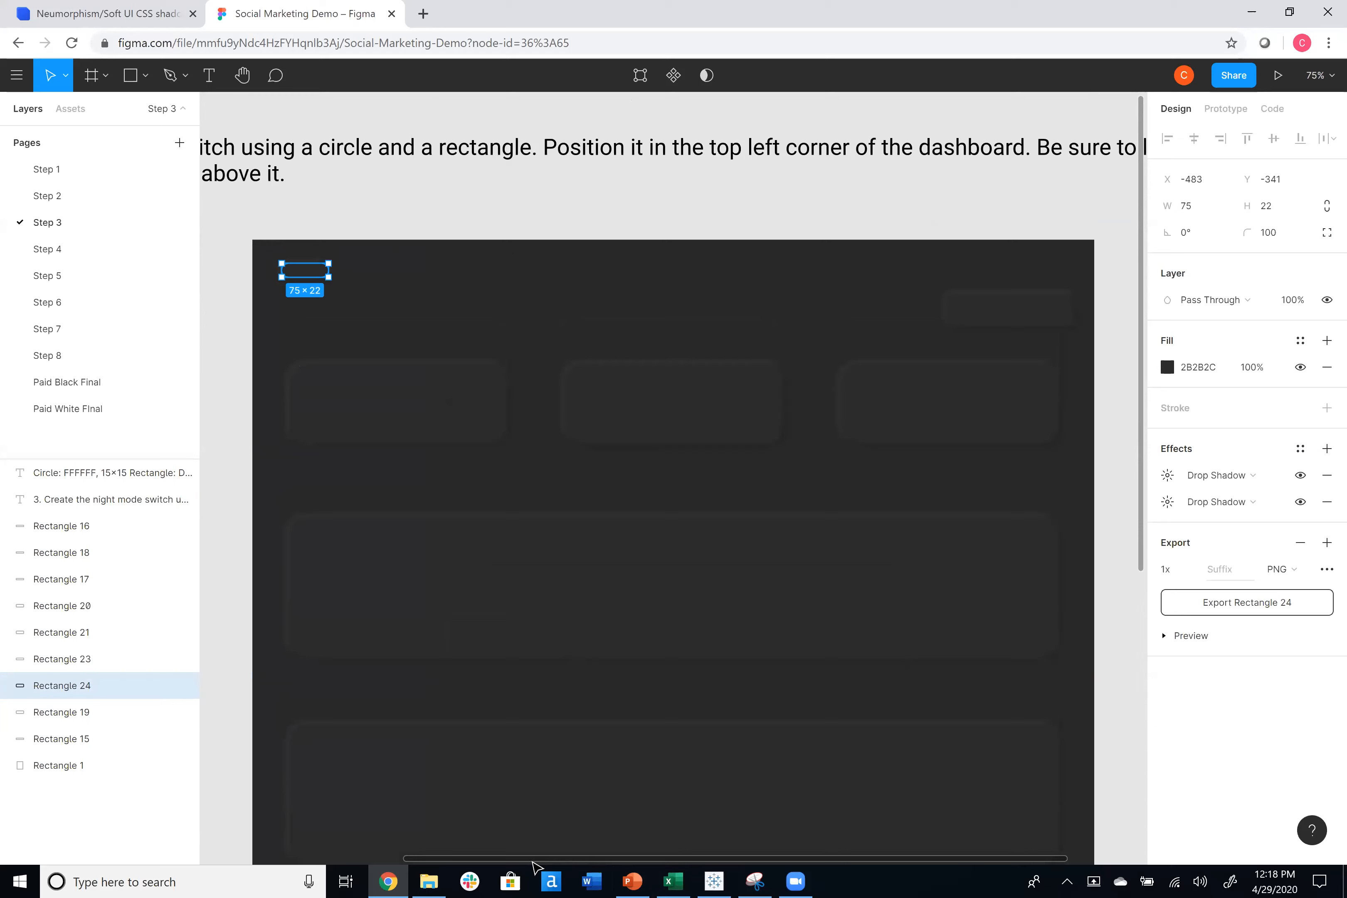
{"action": "scroll", "coordinate": [533, 863], "scroll_direction": "left", "scroll_amount": 5}
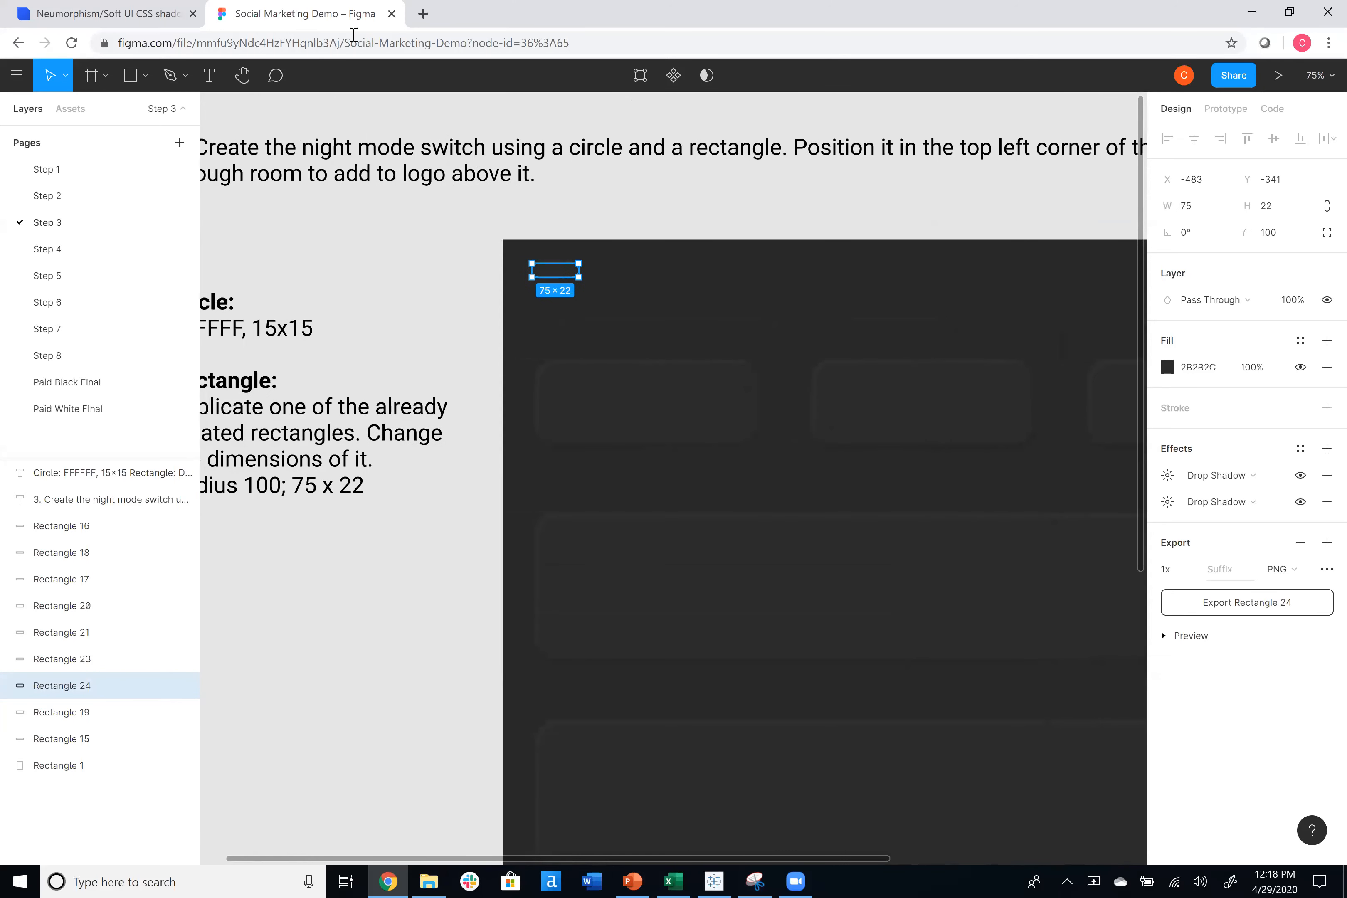
{"action": "left_click", "coordinate": [374, 254]}
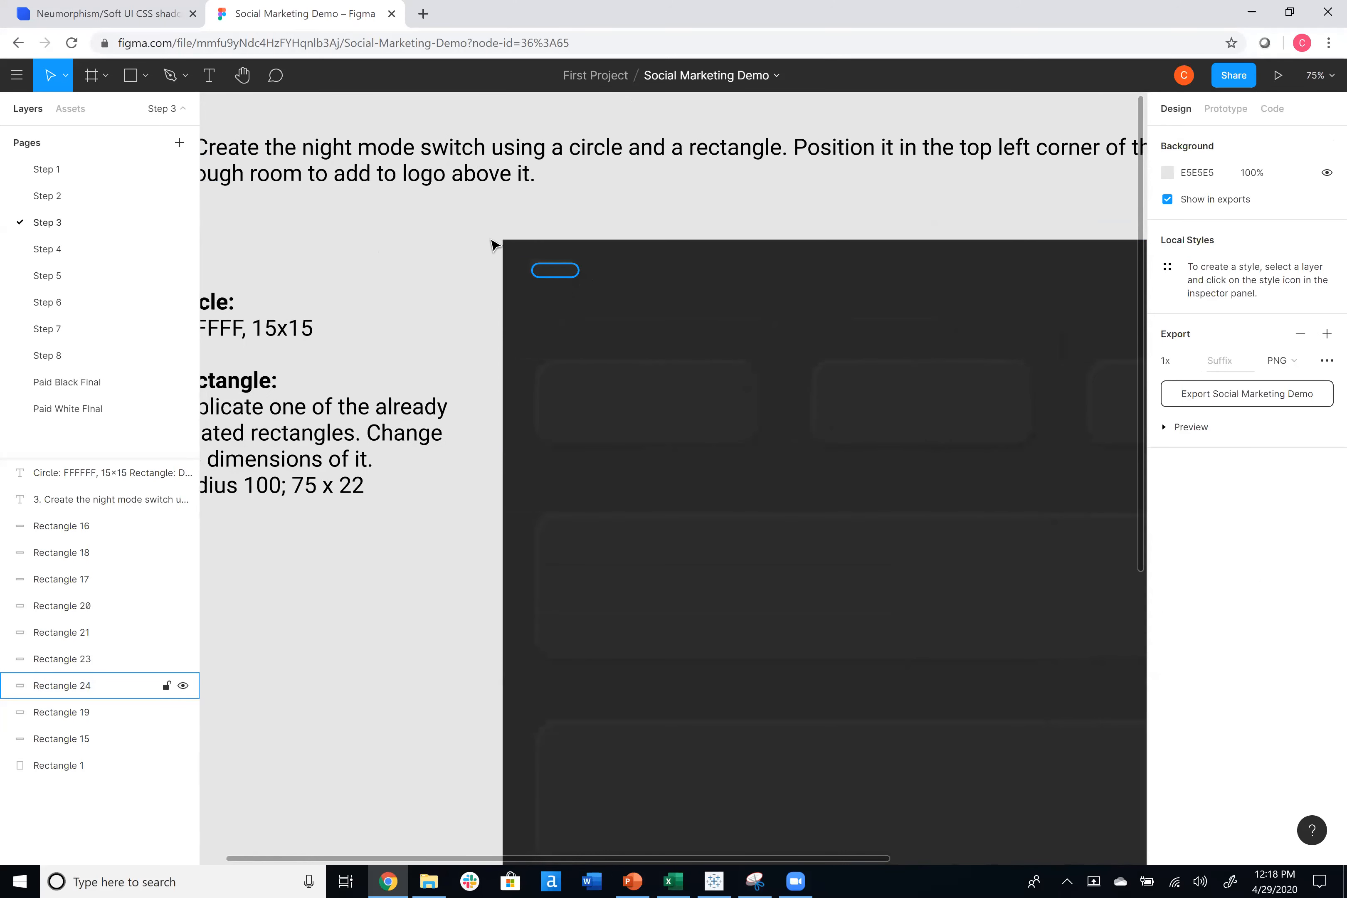
Draw an ellipse on the empty canvas beside the dashboard and set its size to 15 × 15.
{"action": "left_click", "coordinate": [141, 75]}
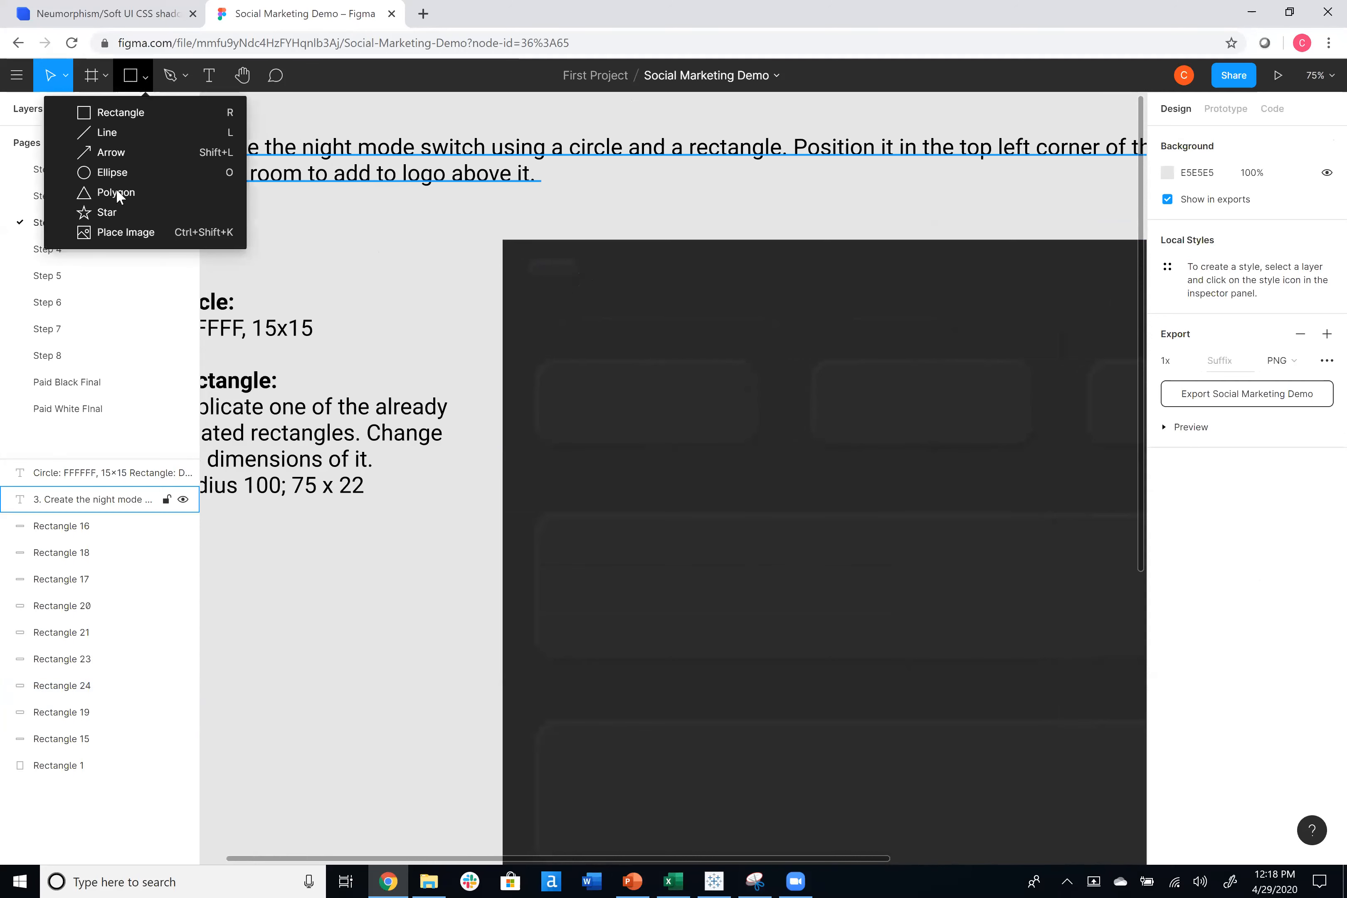
{"action": "left_click", "coordinate": [122, 173]}
{"action": "left_click_drag", "start_coordinate": [380, 229], "coordinate": [401, 251]}
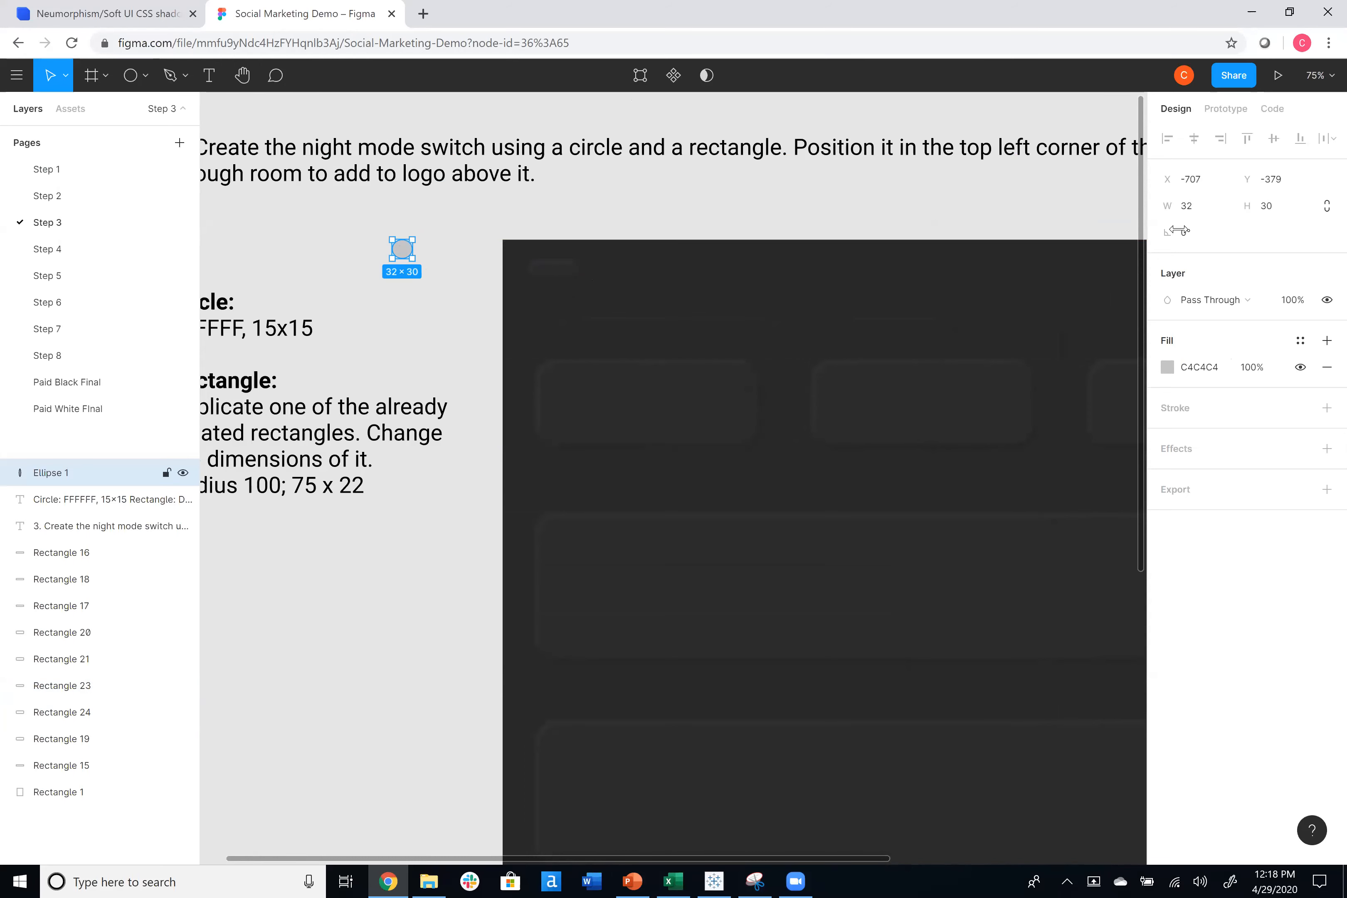
{"action": "left_click", "coordinate": [1194, 202]}
{"action": "type", "text": "15"}
{"action": "key", "text": "Tab"}
{"action": "type", "text": "15"}
{"action": "key", "text": "Tab"}
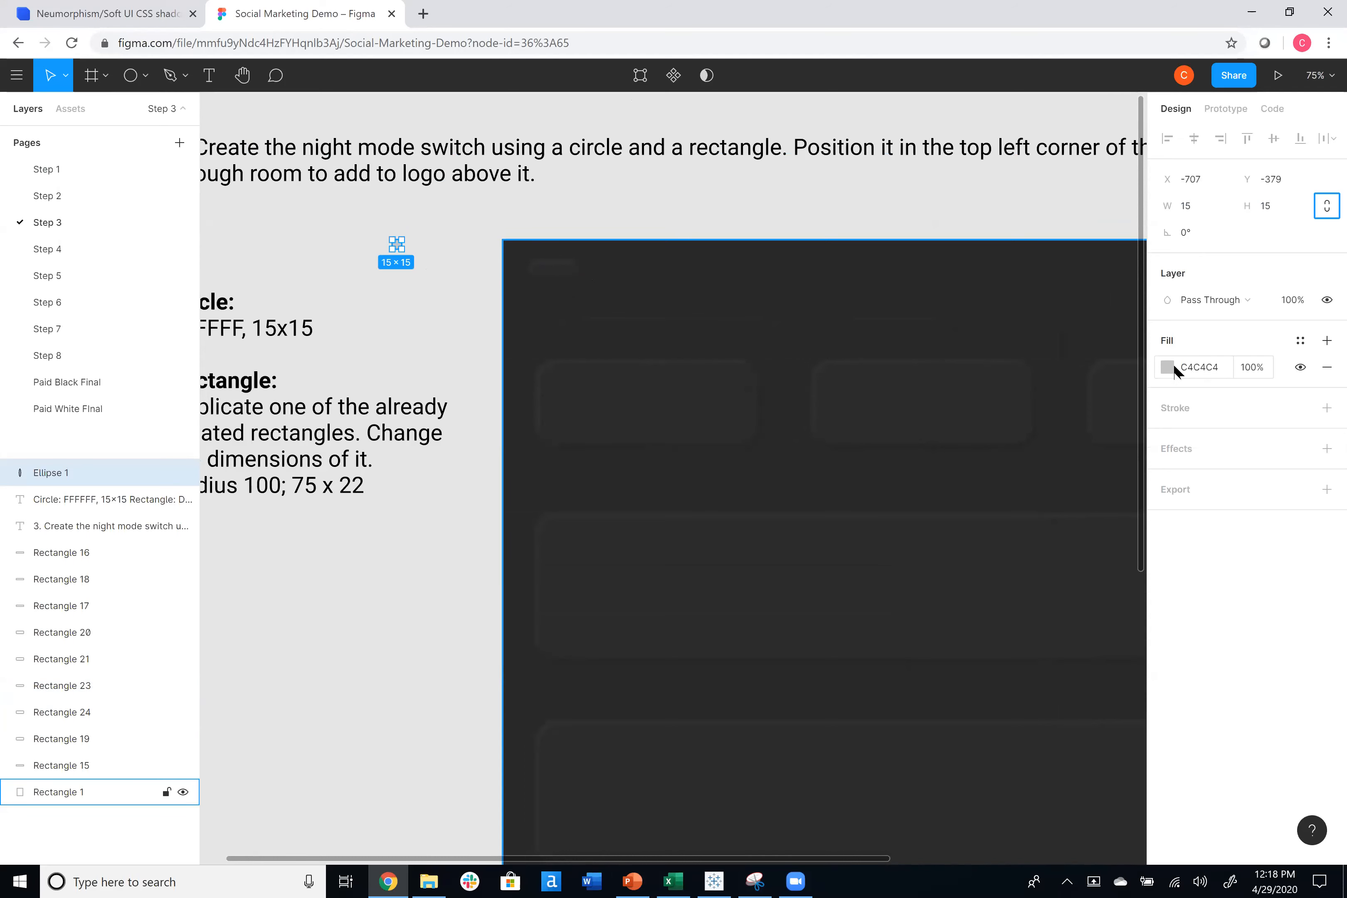
Fill the small circle with FFFFFF, place it inside the right end of the 75 × 22 rounded rectangle, and deselect it.
{"action": "left_click", "coordinate": [1166, 367]}
{"action": "type", "text": "f"}
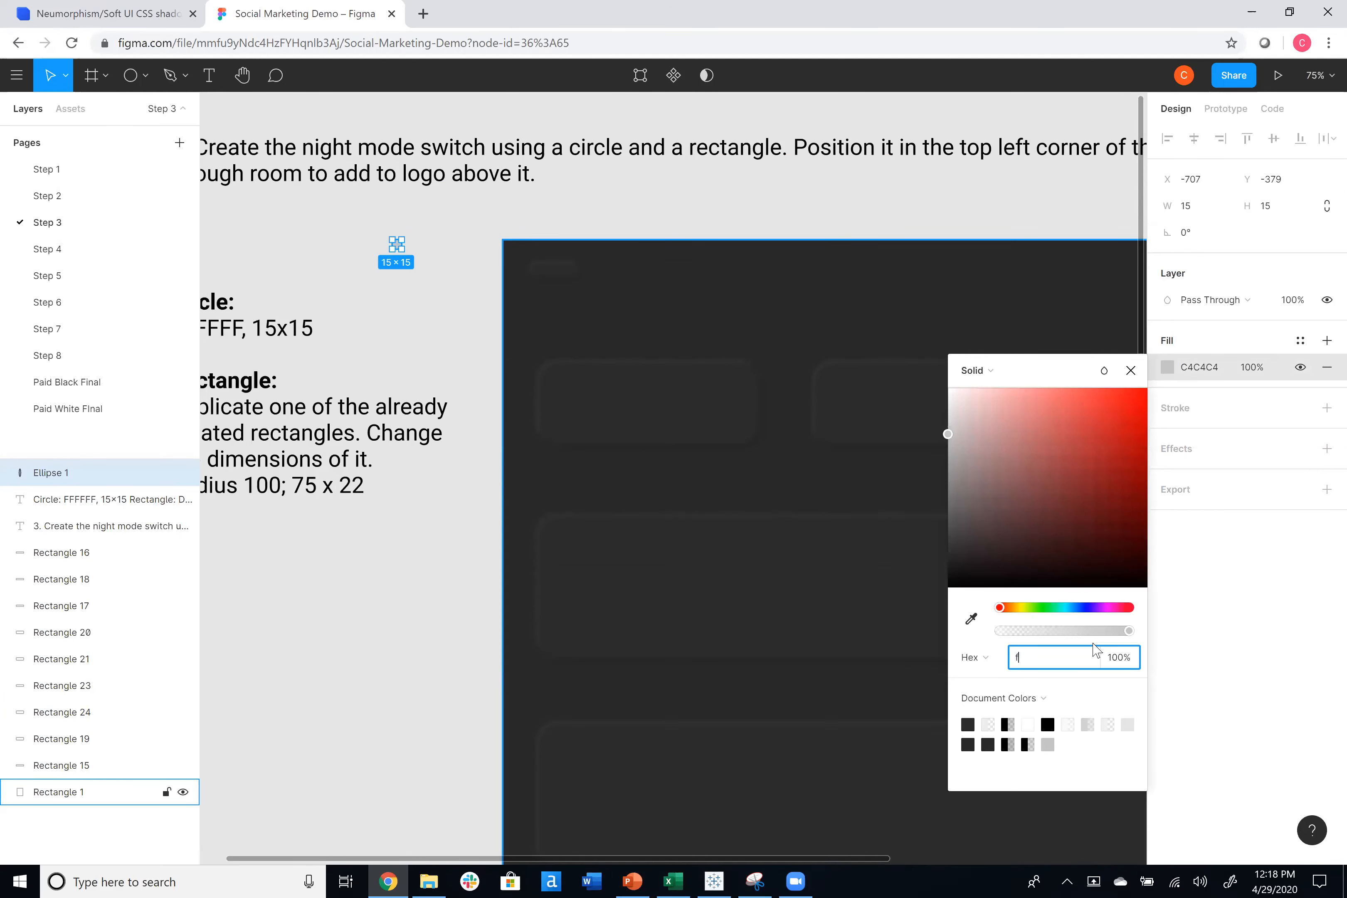
{"action": "type", "text": "fffff"}
{"action": "key", "text": "Tab"}
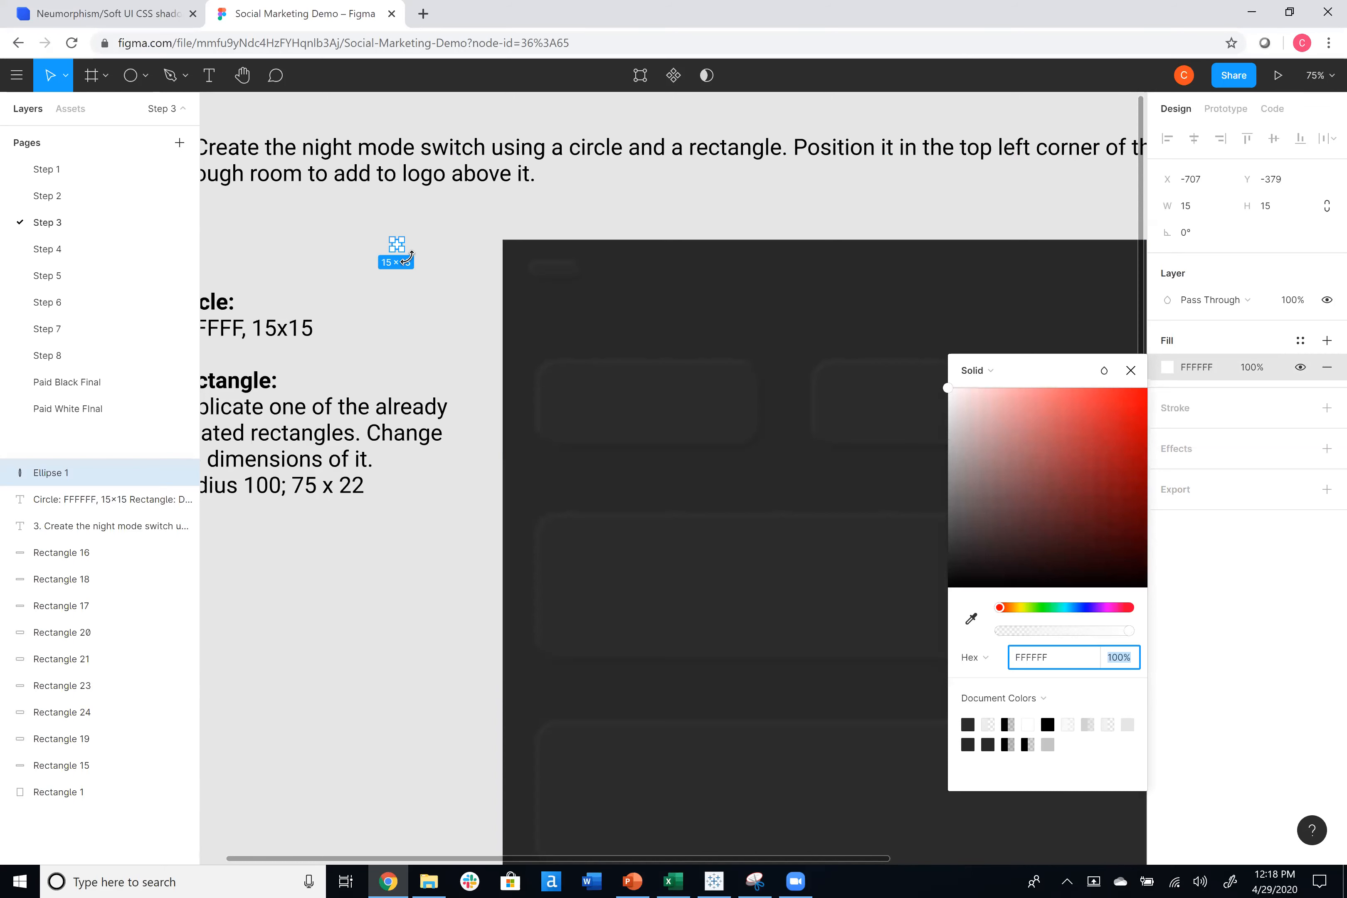
{"action": "left_click_drag", "start_coordinate": [397, 246], "coordinate": [570, 271]}
{"action": "left_click", "coordinate": [682, 237]}
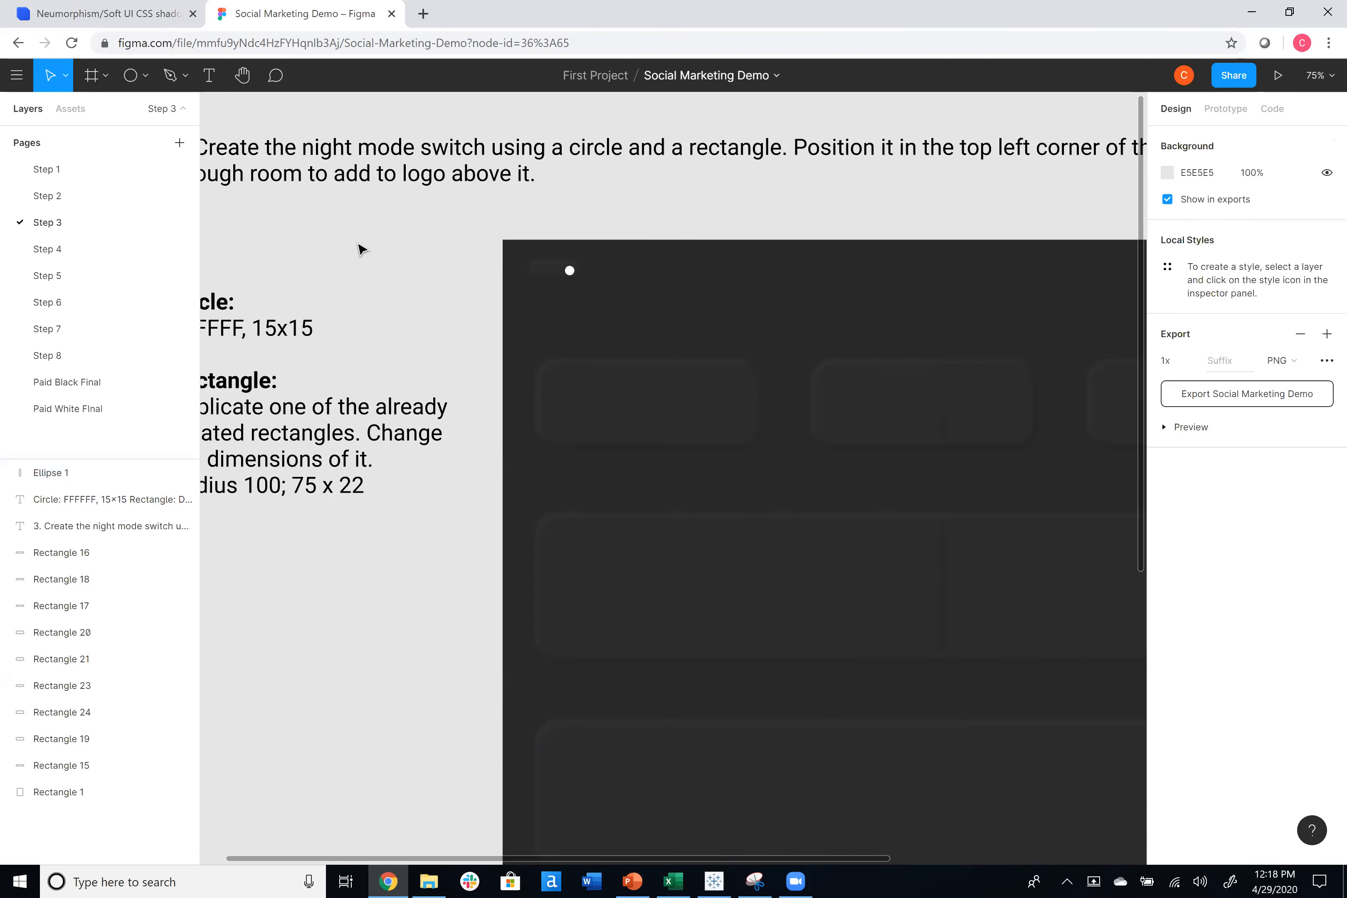
Open the Step 4 page, start placing an image, and browse to the Downloads folder.
{"action": "scroll", "coordinate": [359, 249], "scroll_direction": "down", "scroll_amount": 1}
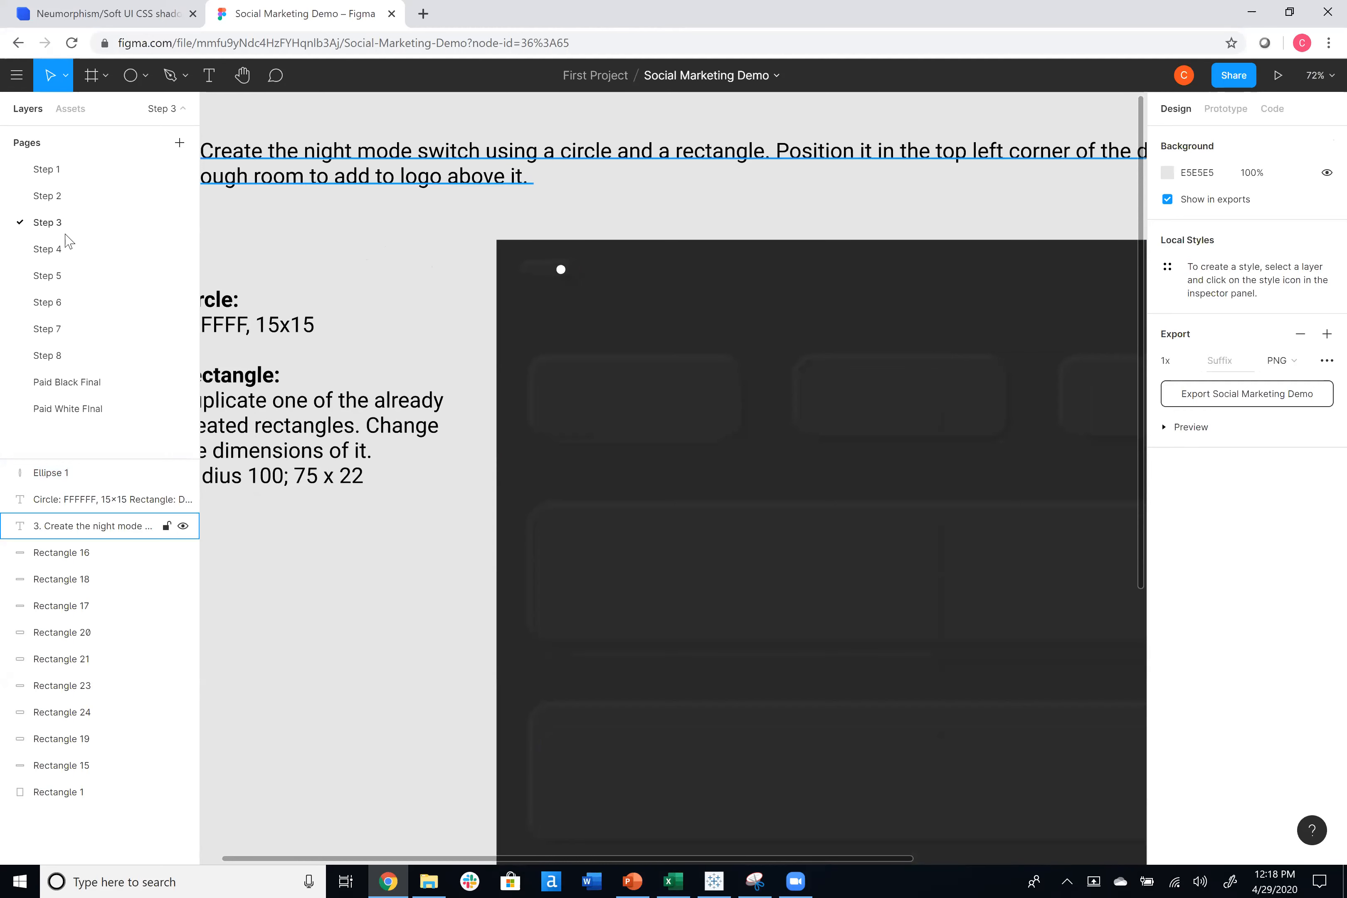
{"action": "key", "text": "Page_Down"}
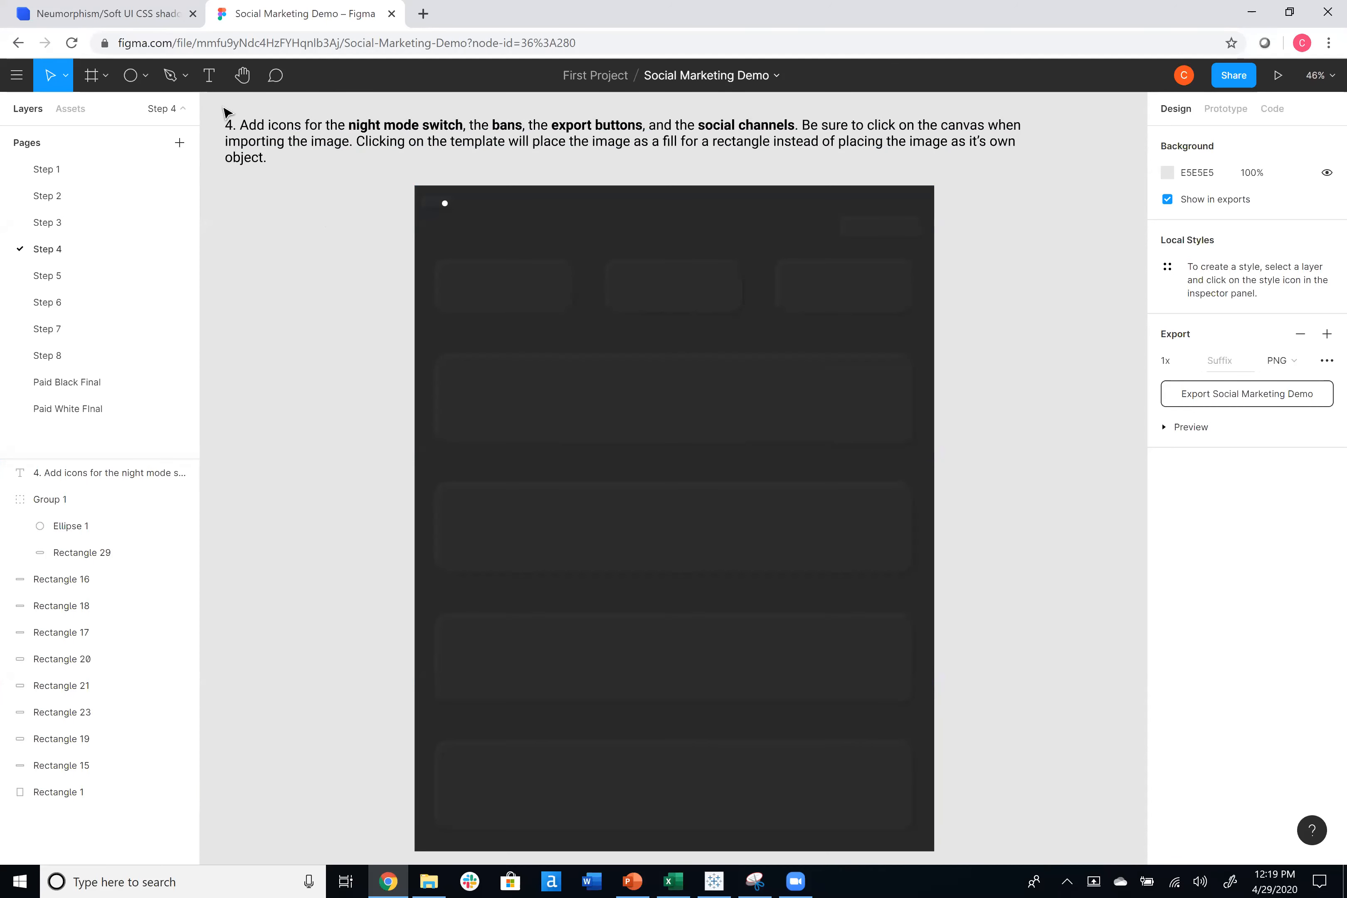
{"action": "left_click", "coordinate": [103, 77]}
{"action": "left_click", "coordinate": [143, 76]}
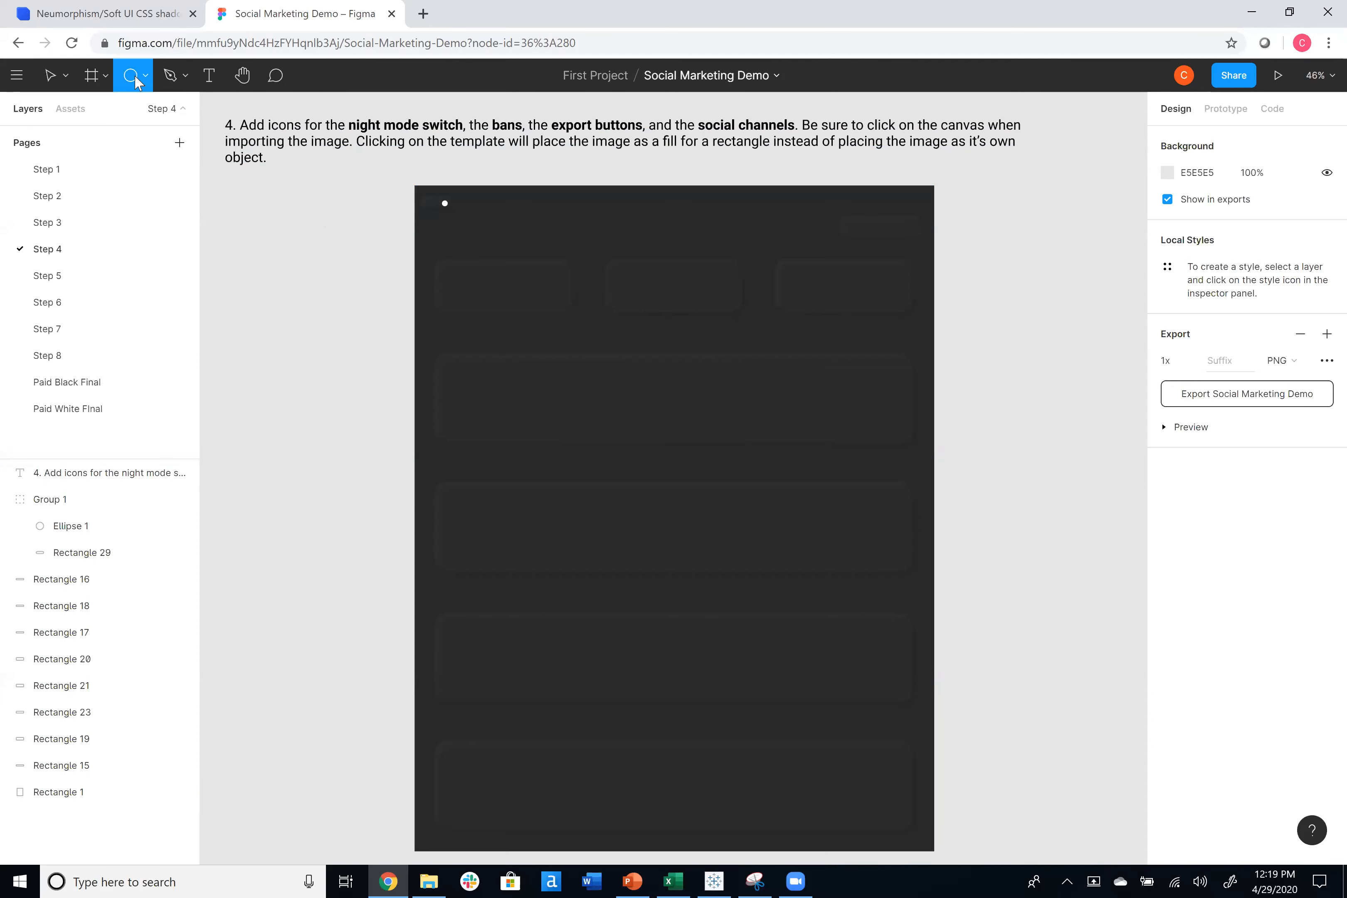
{"action": "left_click", "coordinate": [142, 75]}
{"action": "left_click", "coordinate": [134, 233]}
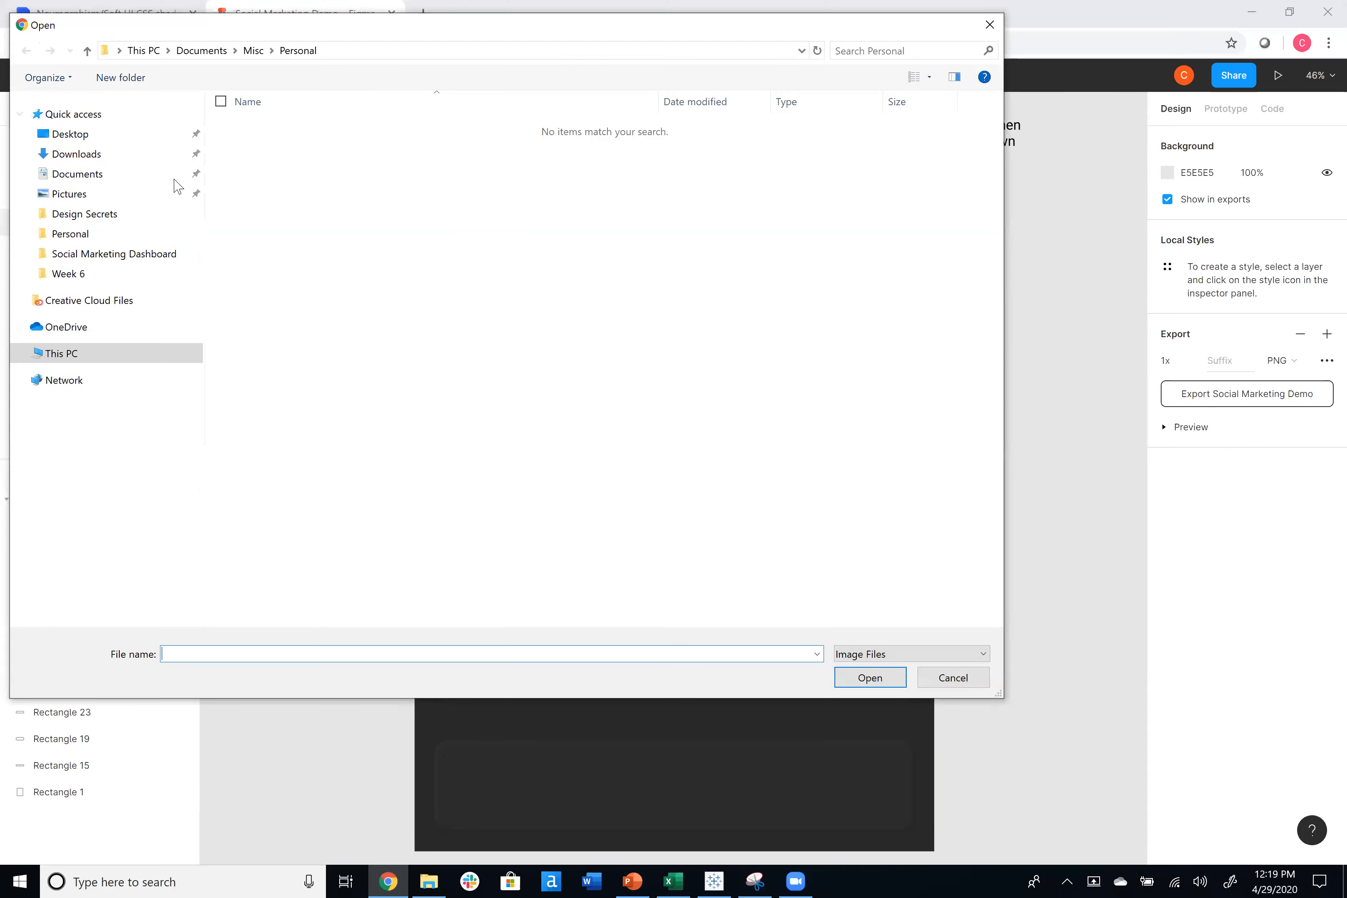
{"action": "left_click", "coordinate": [85, 258]}
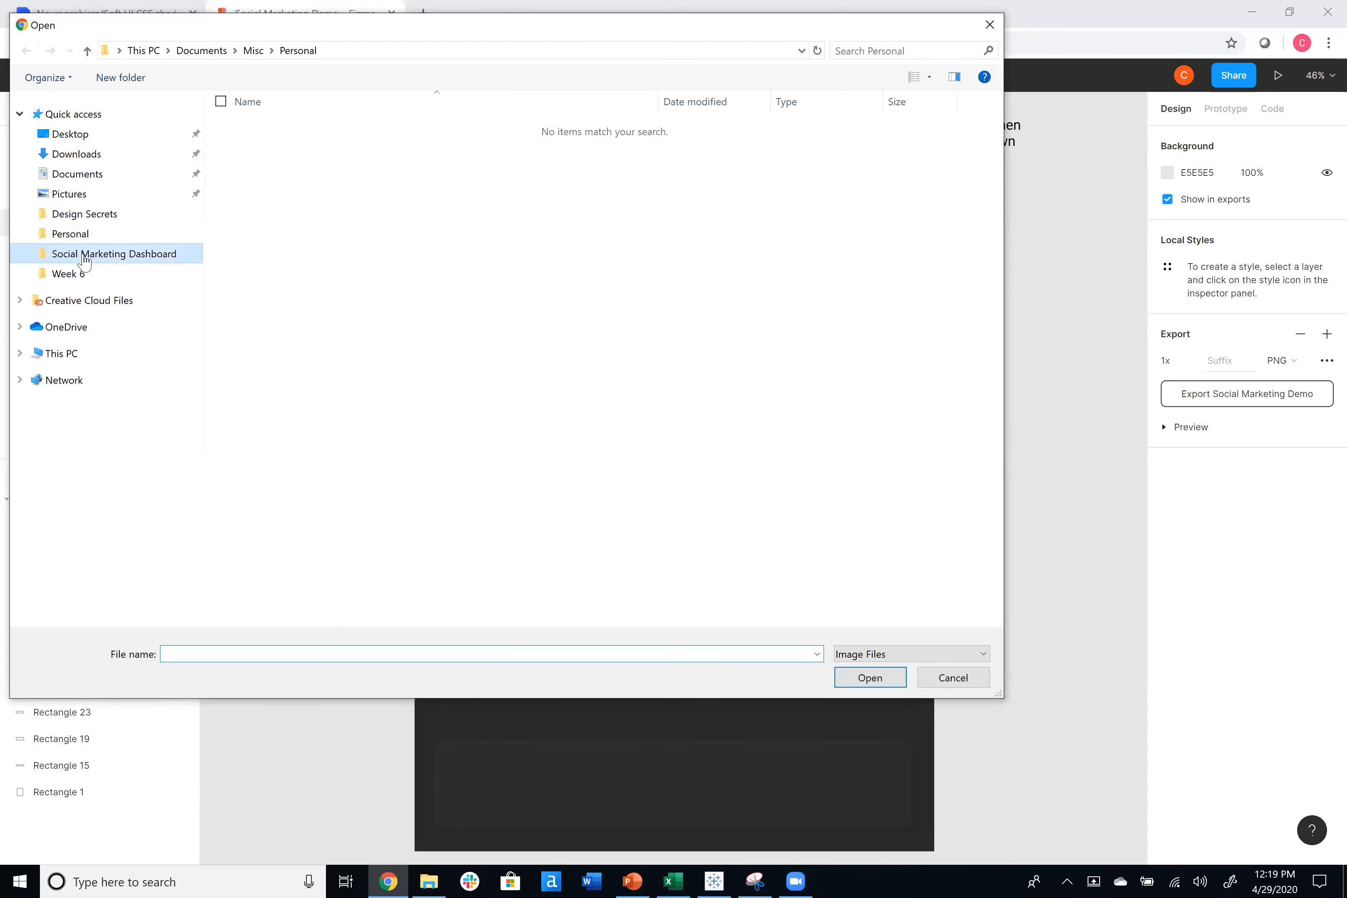
{"action": "left_click", "coordinate": [201, 51]}
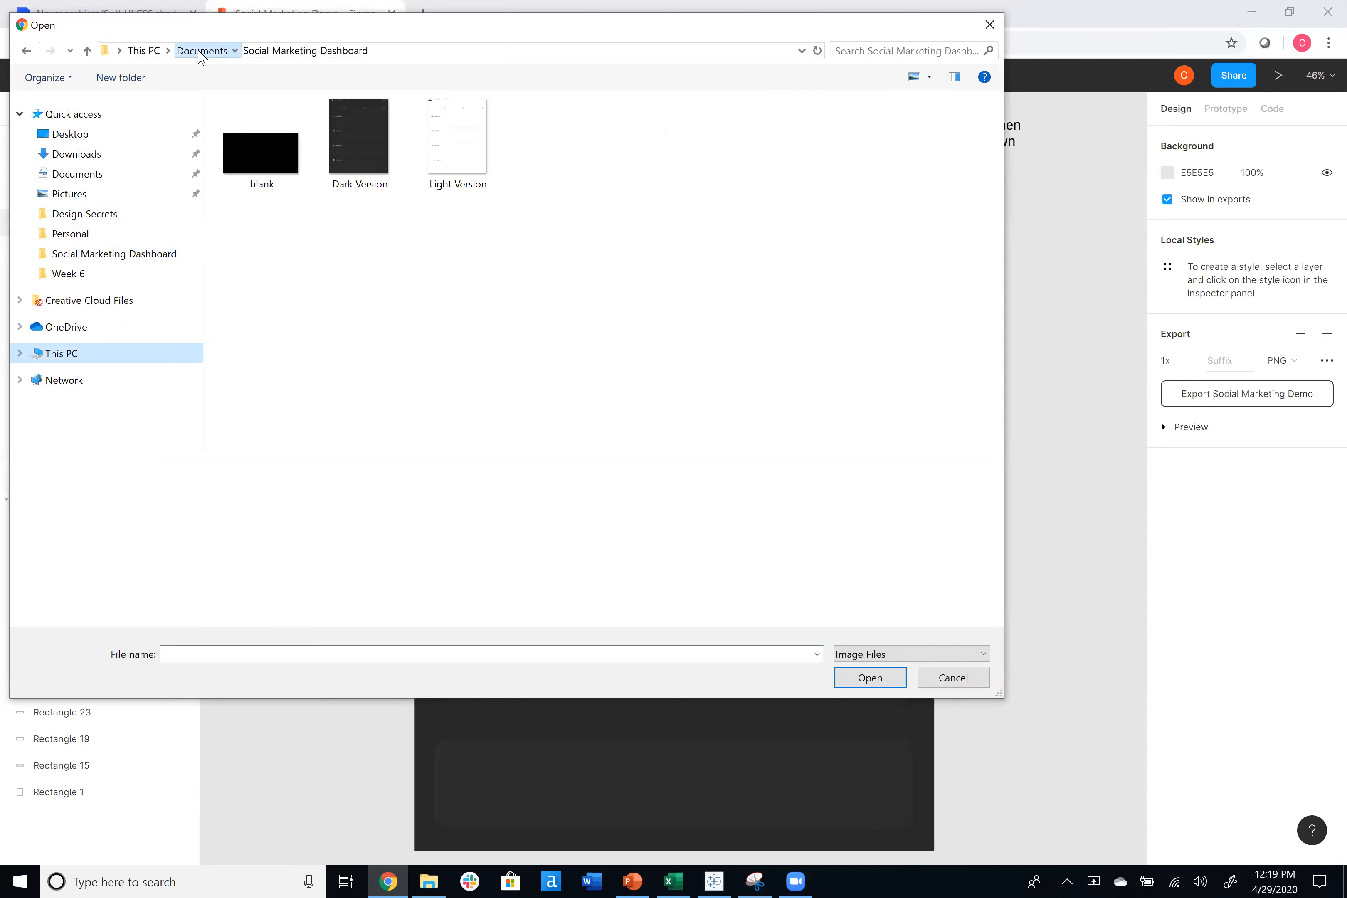
{"action": "left_click", "coordinate": [80, 153]}
Import the white moon image named night and place it on the empty canvas beside the dashboard.
{"action": "scroll", "coordinate": [753, 328], "scroll_direction": "down", "scroll_amount": 15}
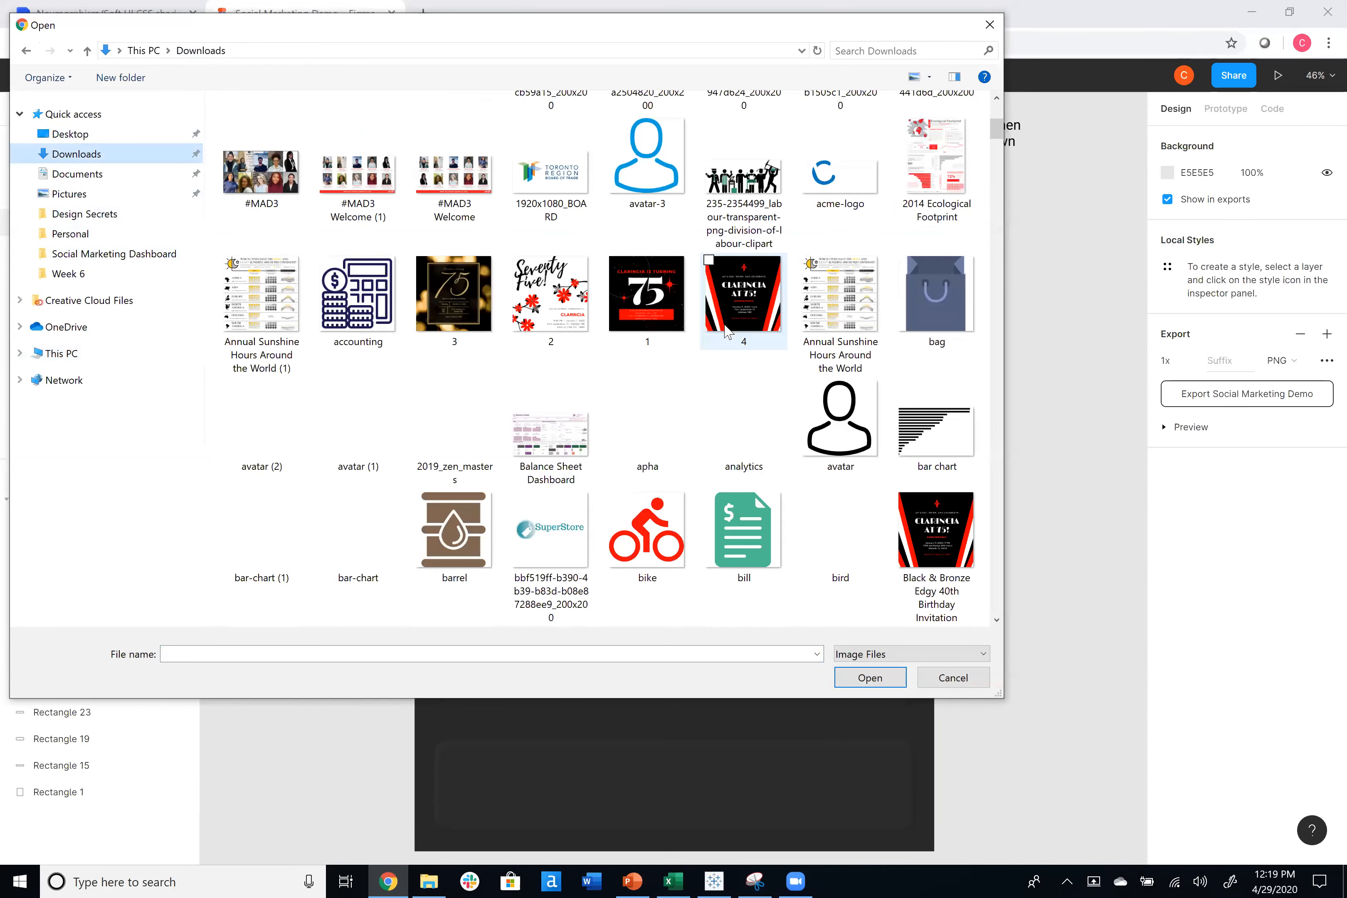
{"action": "scroll", "coordinate": [769, 329], "scroll_direction": "down", "scroll_amount": 10}
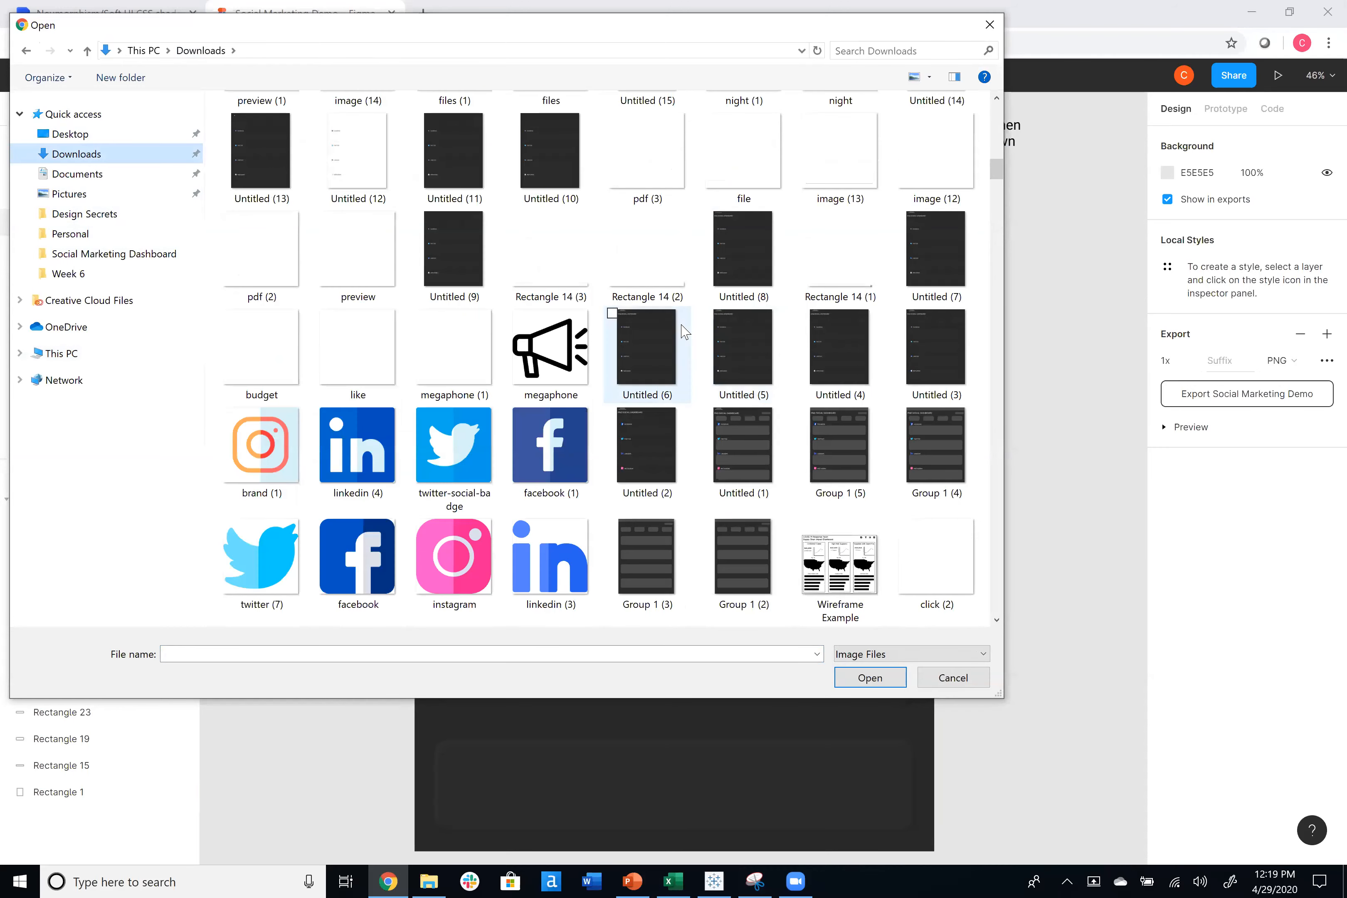
{"action": "scroll", "coordinate": [844, 589], "scroll_direction": "up", "scroll_amount": 5}
{"action": "left_click", "coordinate": [843, 589]}
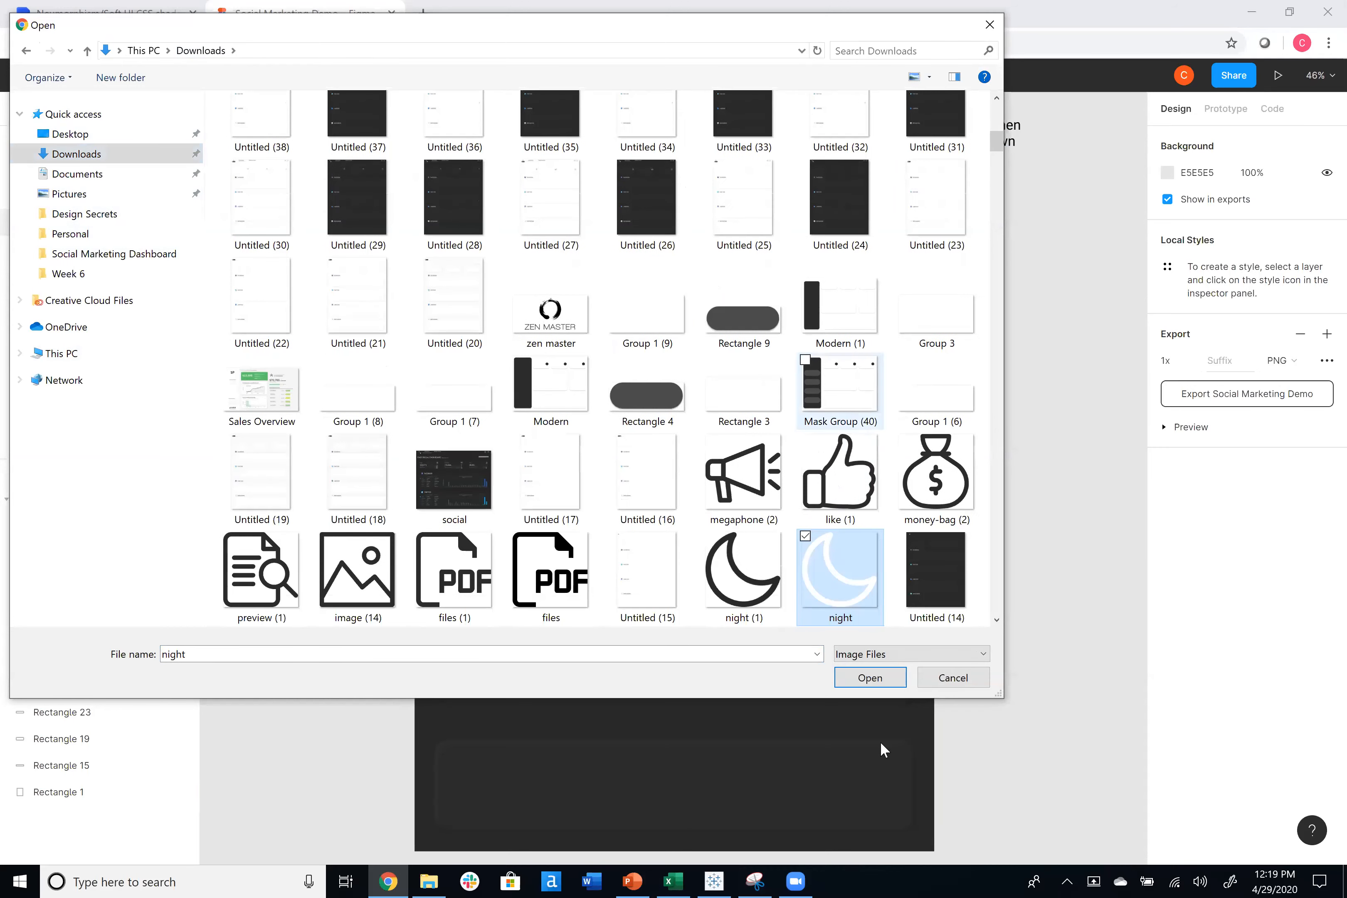
{"action": "left_click", "coordinate": [870, 677]}
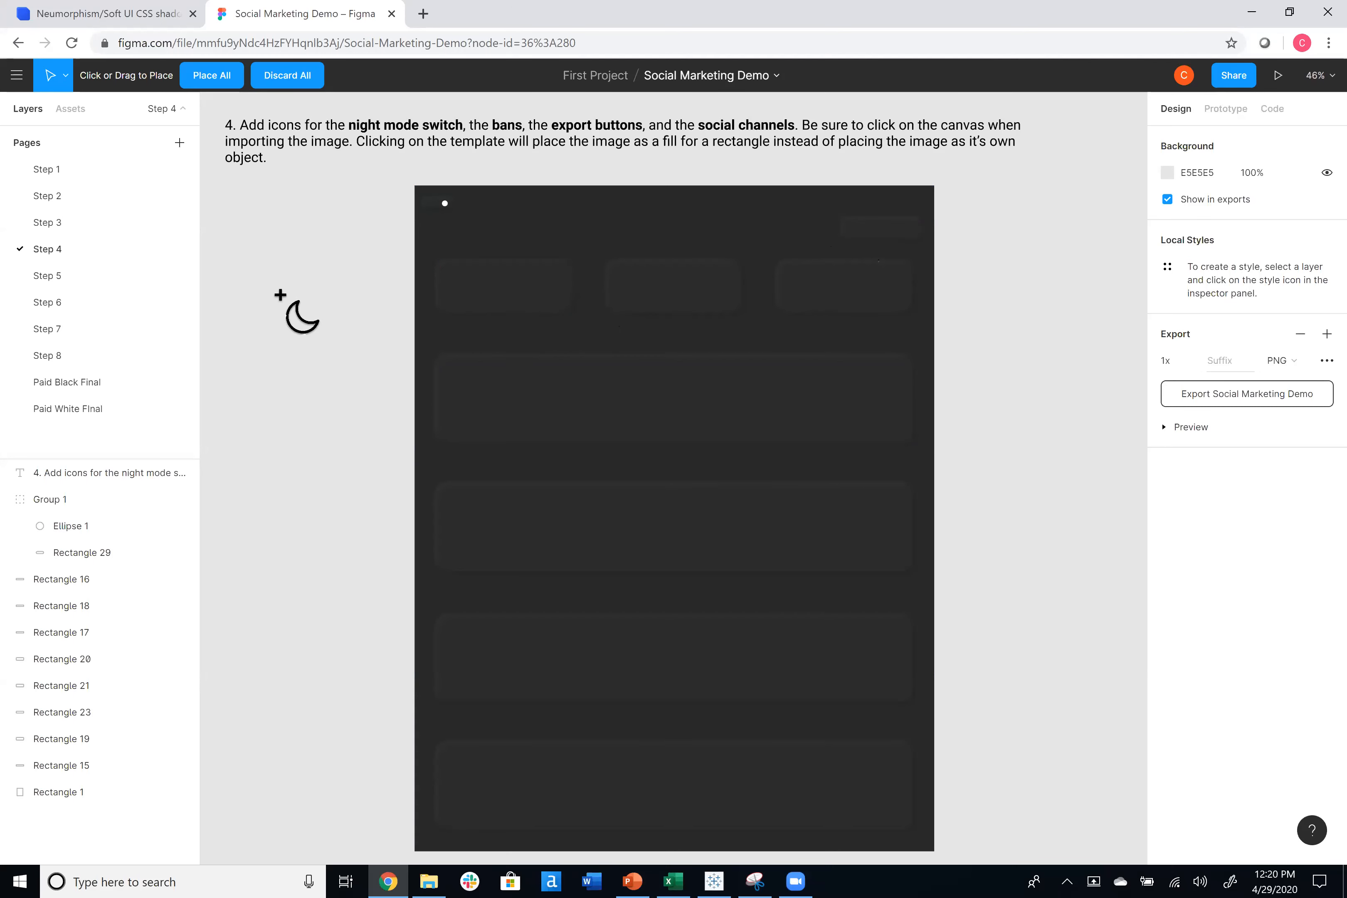
{"action": "left_click", "coordinate": [284, 273]}
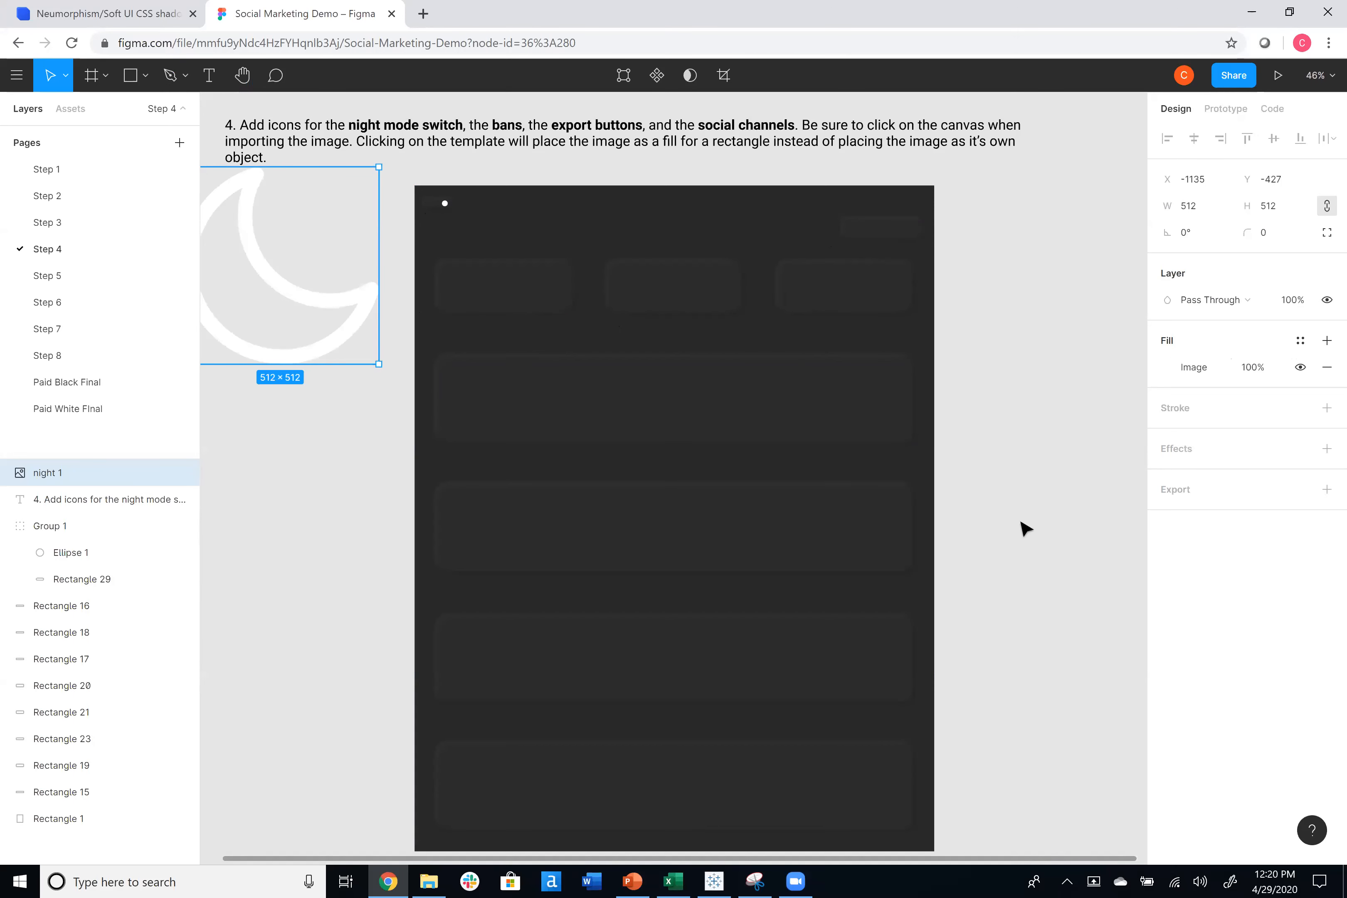
Shrink the moon icon to about 25 × 21, position it just above the night mode switch, and deselect it.
{"action": "left_click_drag", "start_coordinate": [377, 362], "coordinate": [441, 193]}
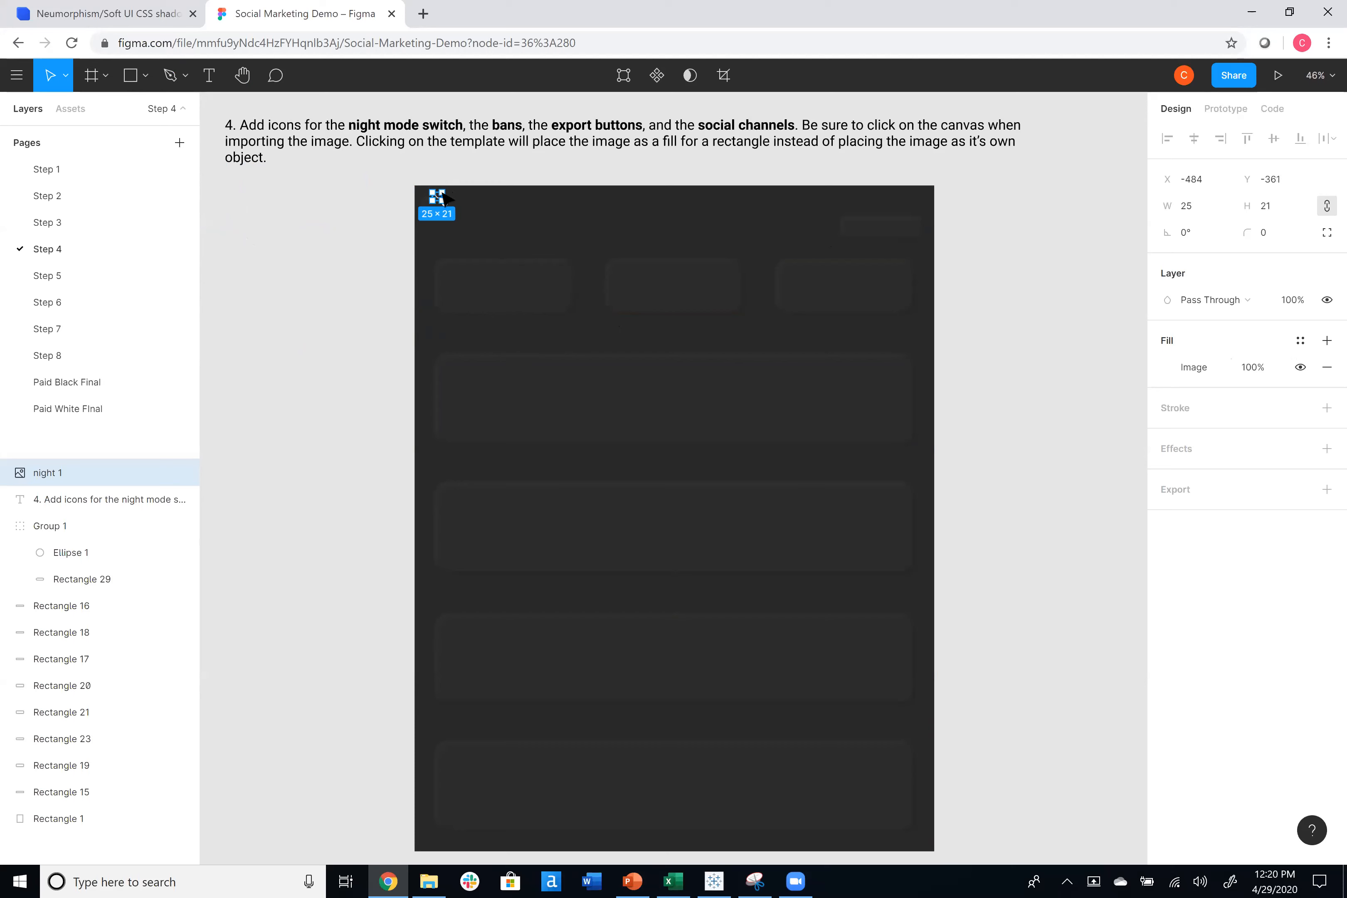
{"action": "left_click", "coordinate": [504, 168]}
{"action": "left_click", "coordinate": [440, 197]}
{"action": "key", "text": "Left"}
{"action": "key", "text": "Left"}
{"action": "key", "text": "Down"}
{"action": "key", "text": "Down"}
{"action": "left_click", "coordinate": [281, 347]}
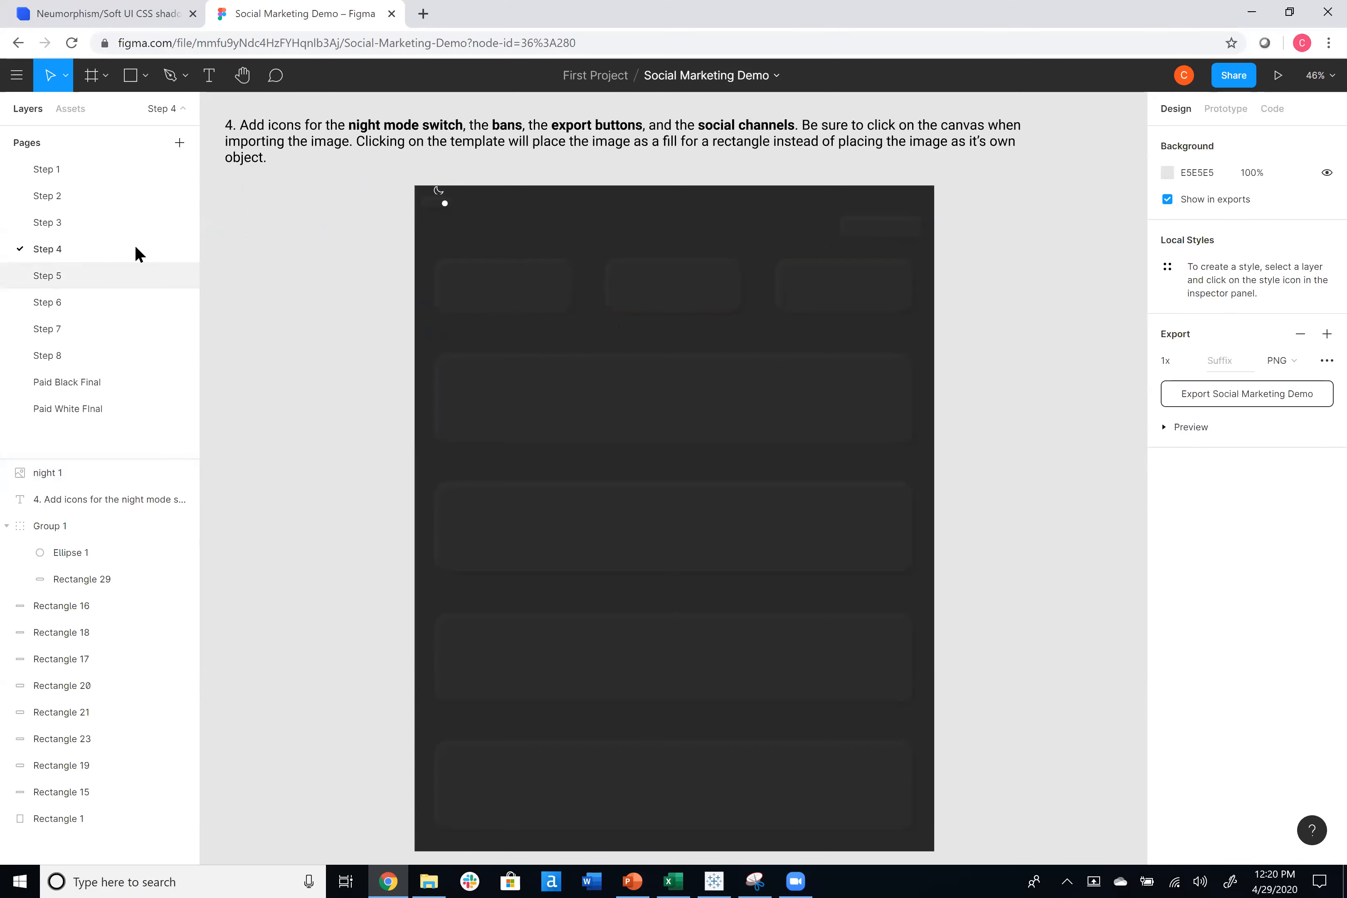
Open the Step 5 page and add the text TWITTER in a box about 299 × 39 beside the Twitter icon.
{"action": "left_click", "coordinate": [52, 277]}
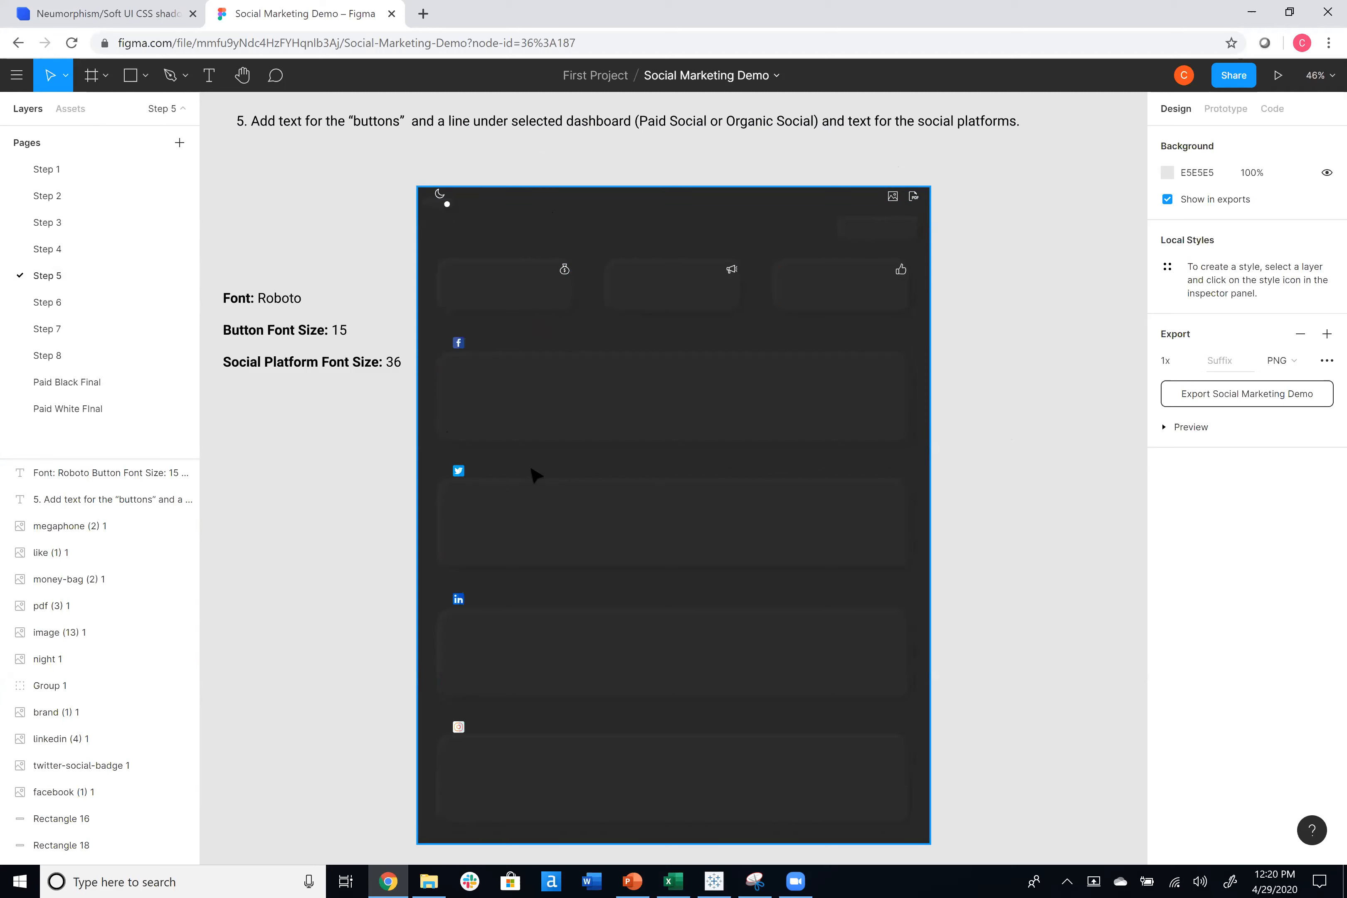
{"action": "left_click", "coordinate": [210, 81]}
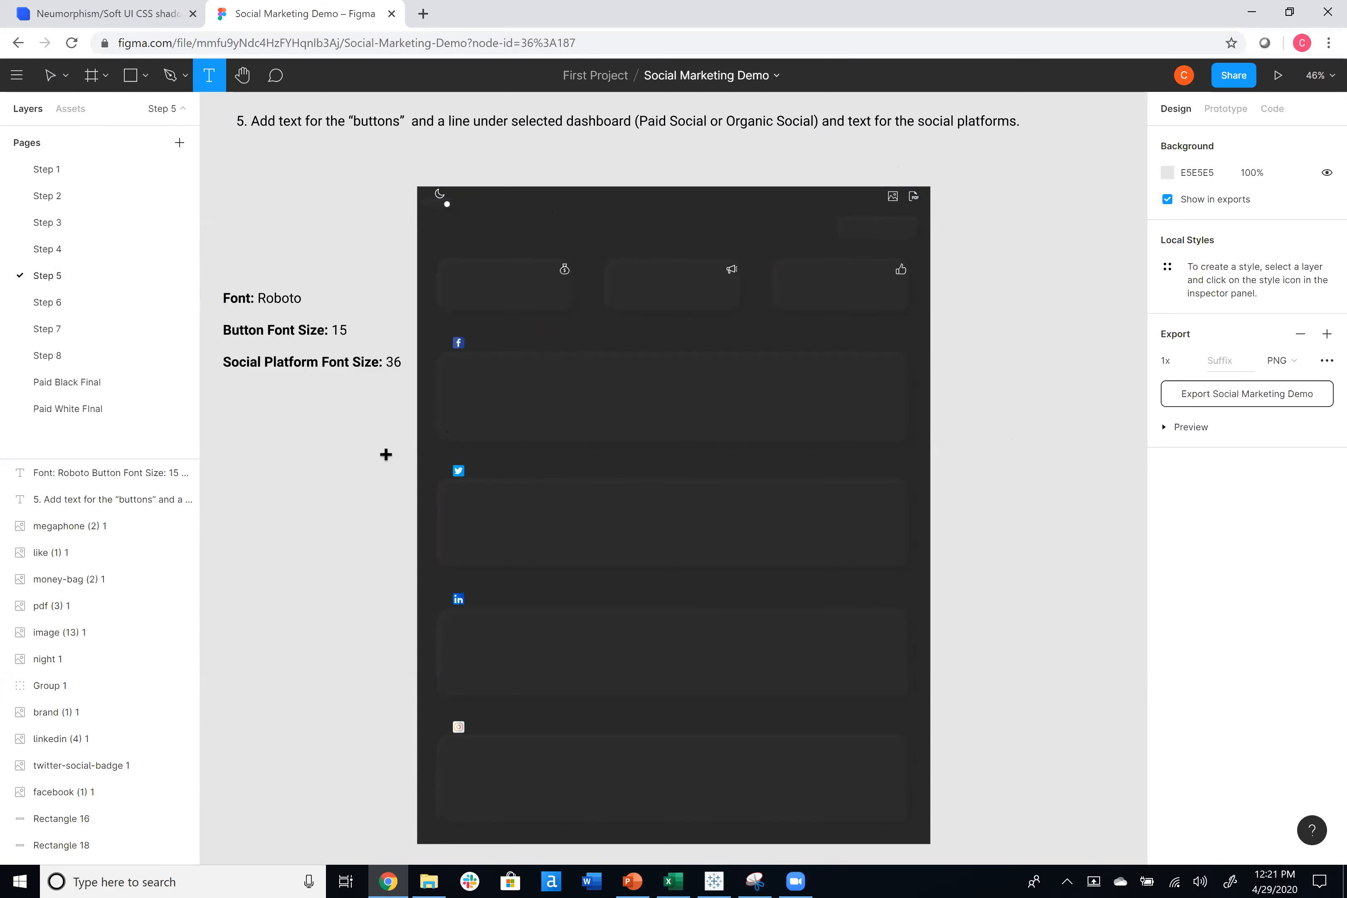
{"action": "left_click_drag", "start_coordinate": [485, 456], "coordinate": [599, 471]}
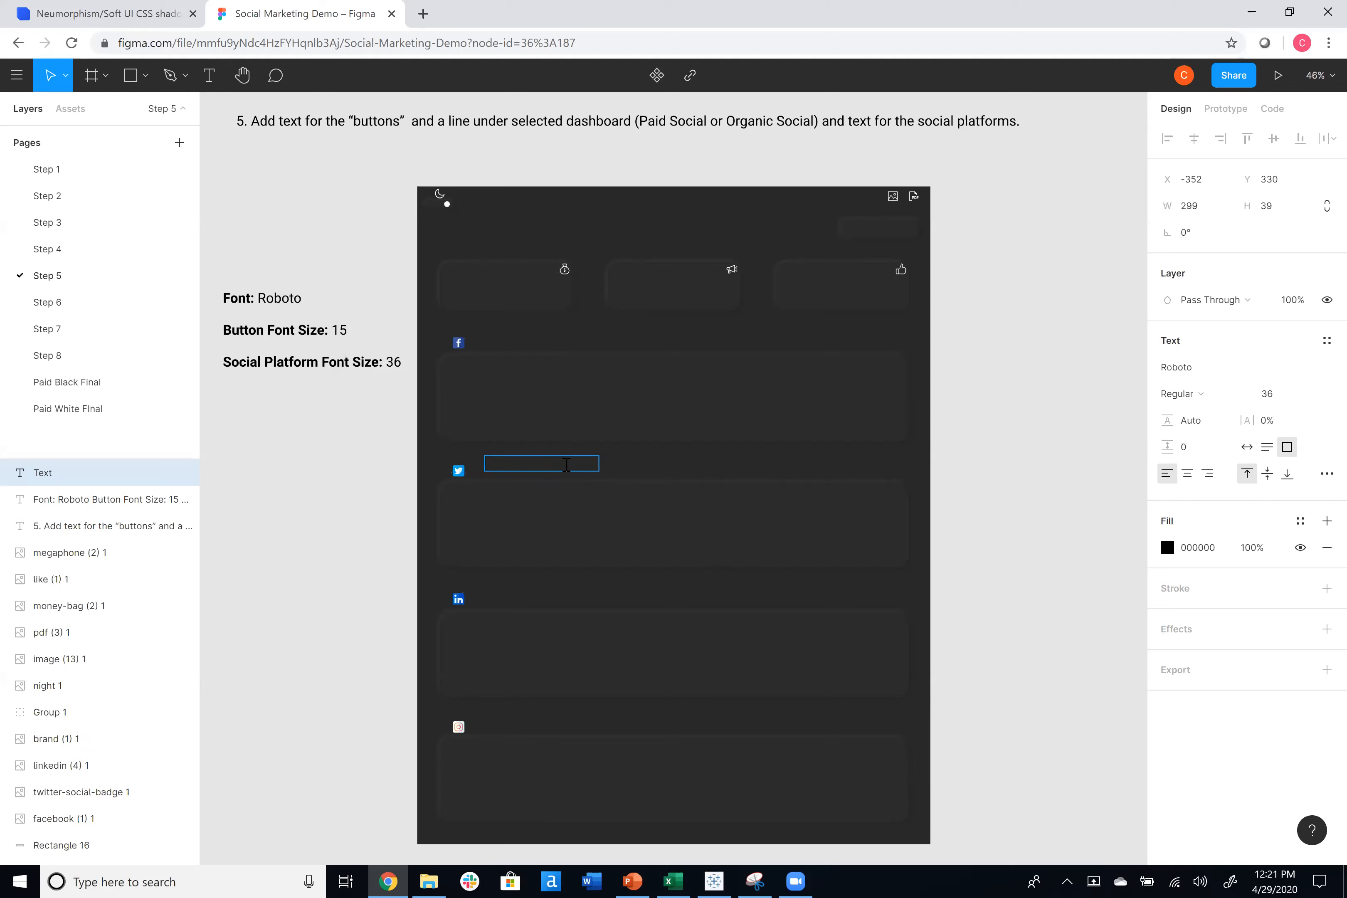
{"action": "type", "text": "TWITTER"}
Set the fill color of the TWITTER text to FFFFFF.
{"action": "left_click", "coordinate": [1172, 547]}
{"action": "left_click", "coordinate": [1014, 717]}
{"action": "type", "text": "F"}
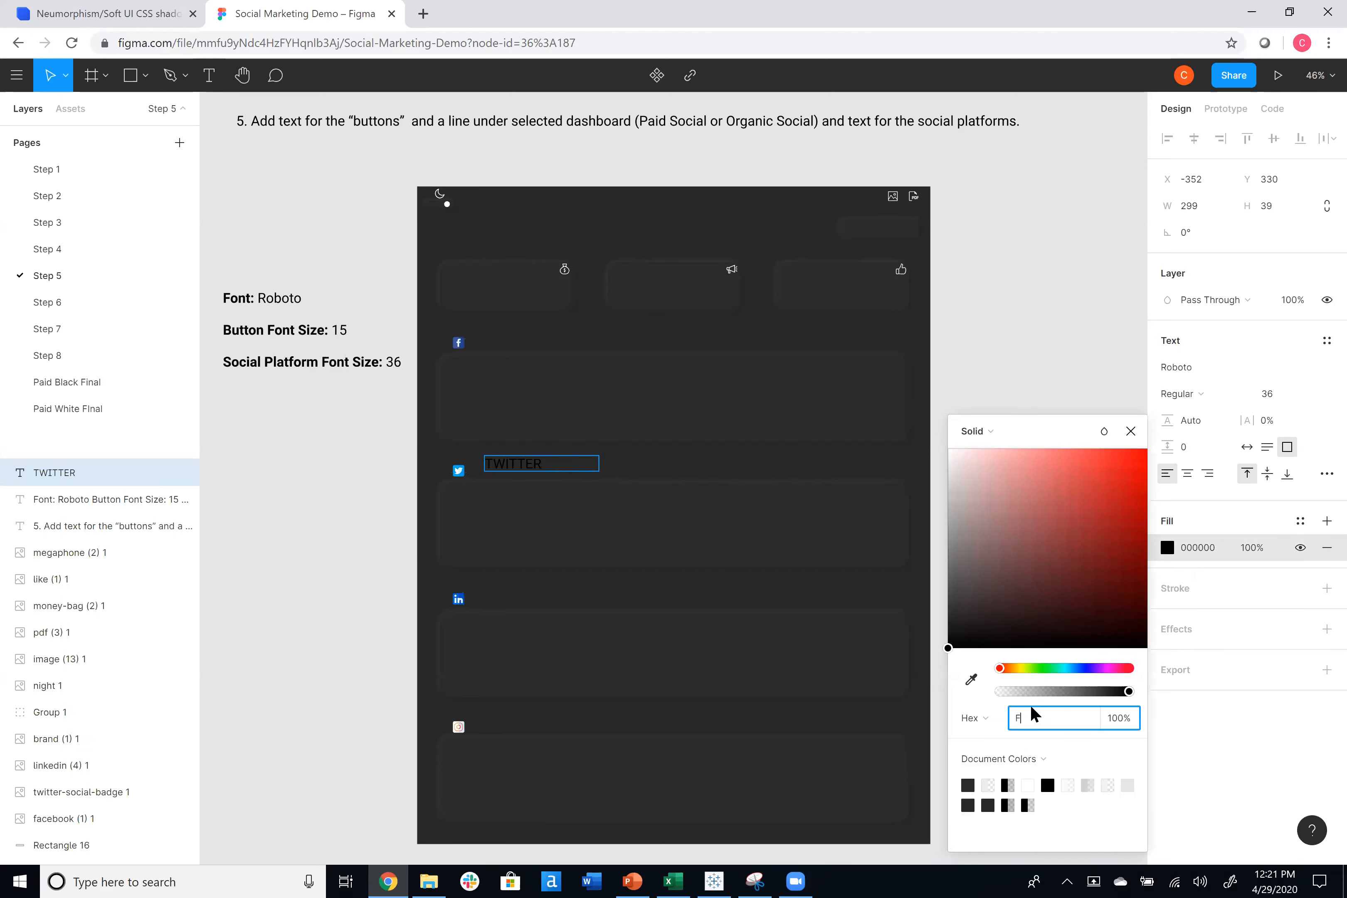
{"action": "type", "text": "FFFFFFFF"}
{"action": "key", "text": "Tab"}
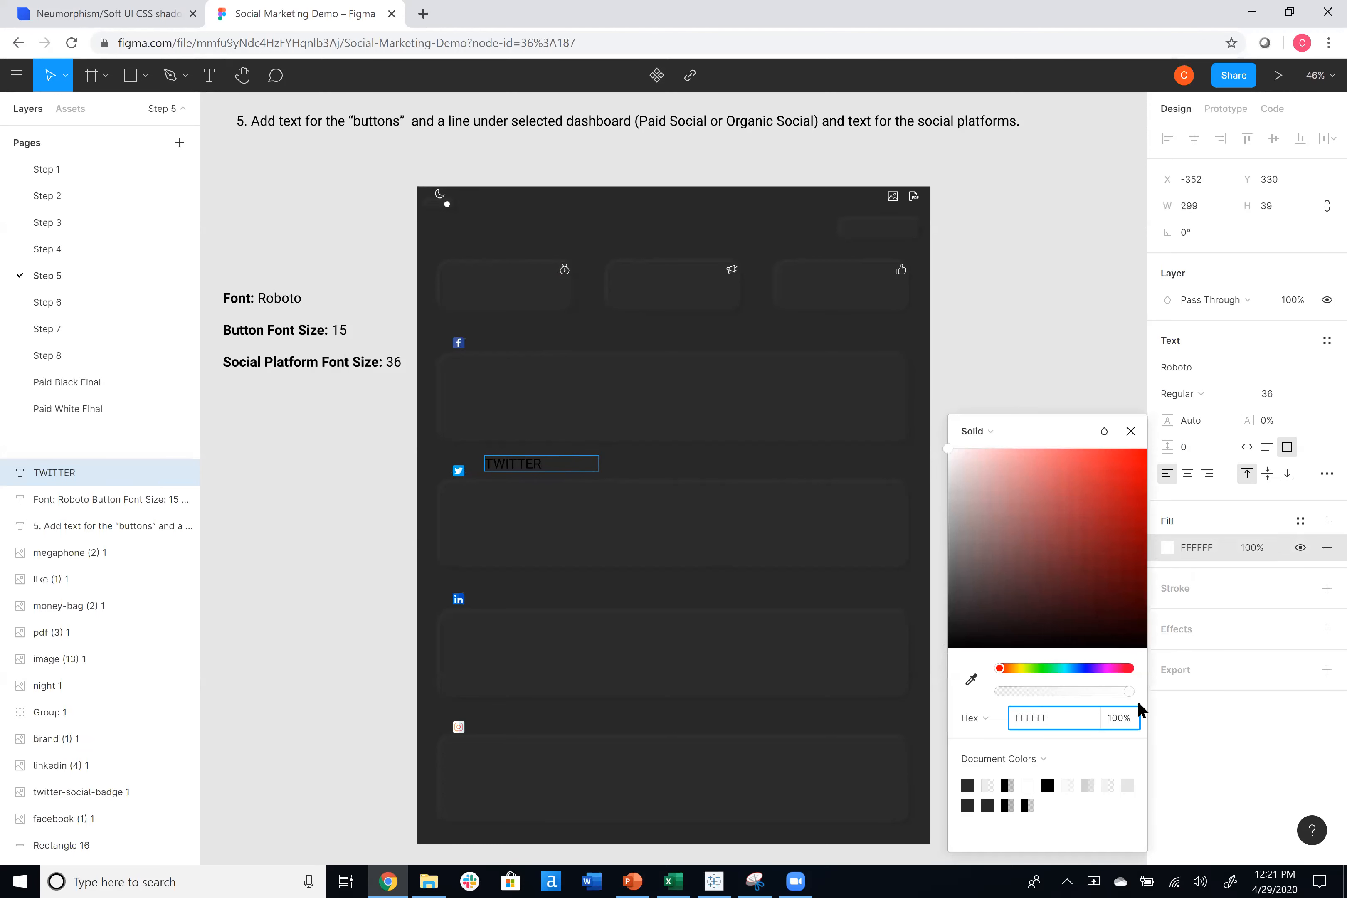
{"action": "left_click", "coordinate": [1070, 737]}
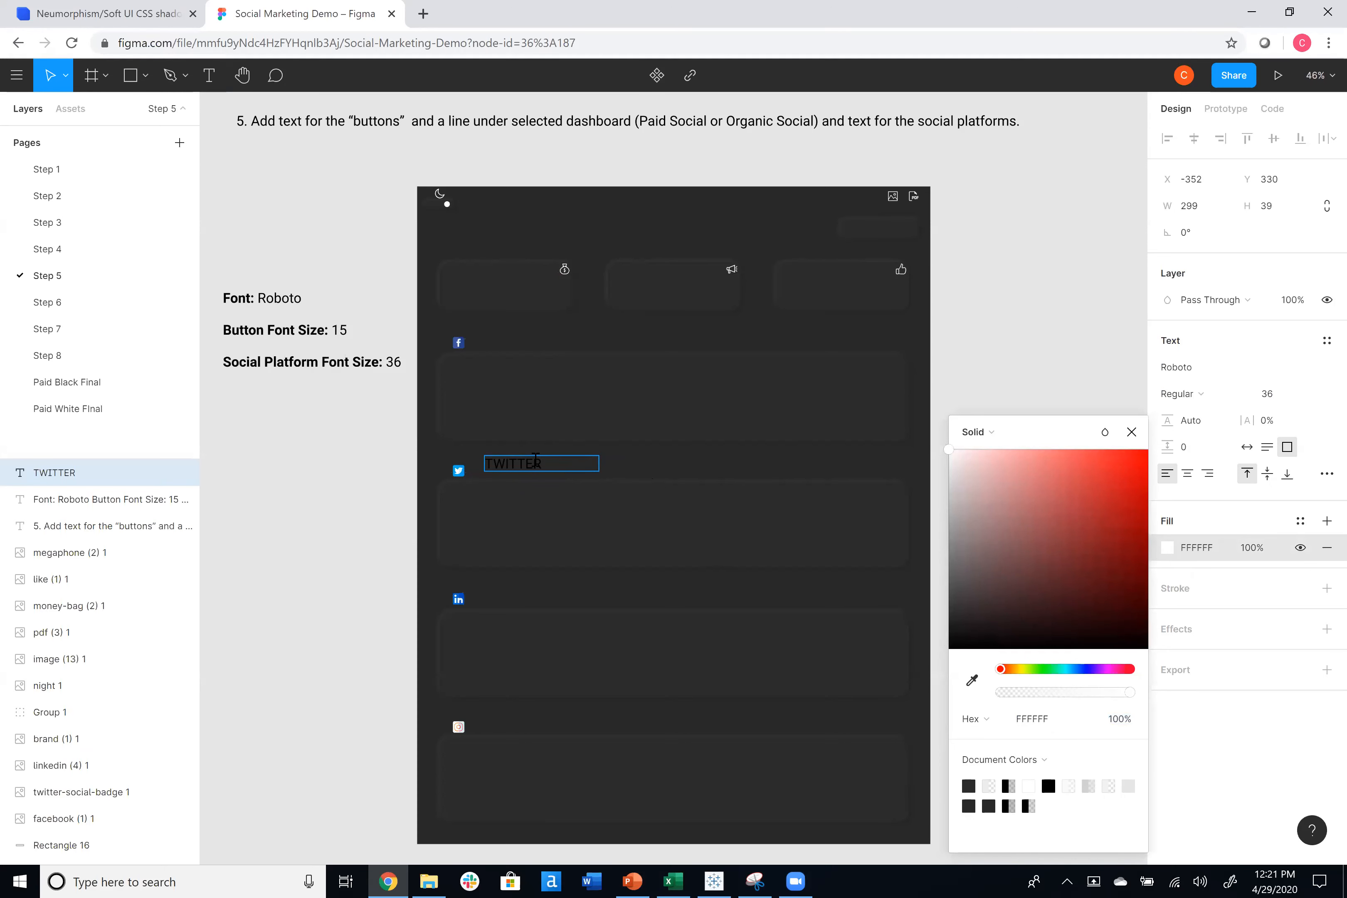
{"action": "double_click", "coordinate": [507, 462]}
{"action": "left_click", "coordinate": [1045, 715]}
{"action": "type", "text": "FFFFFF"}
{"action": "key", "text": "Tab"}
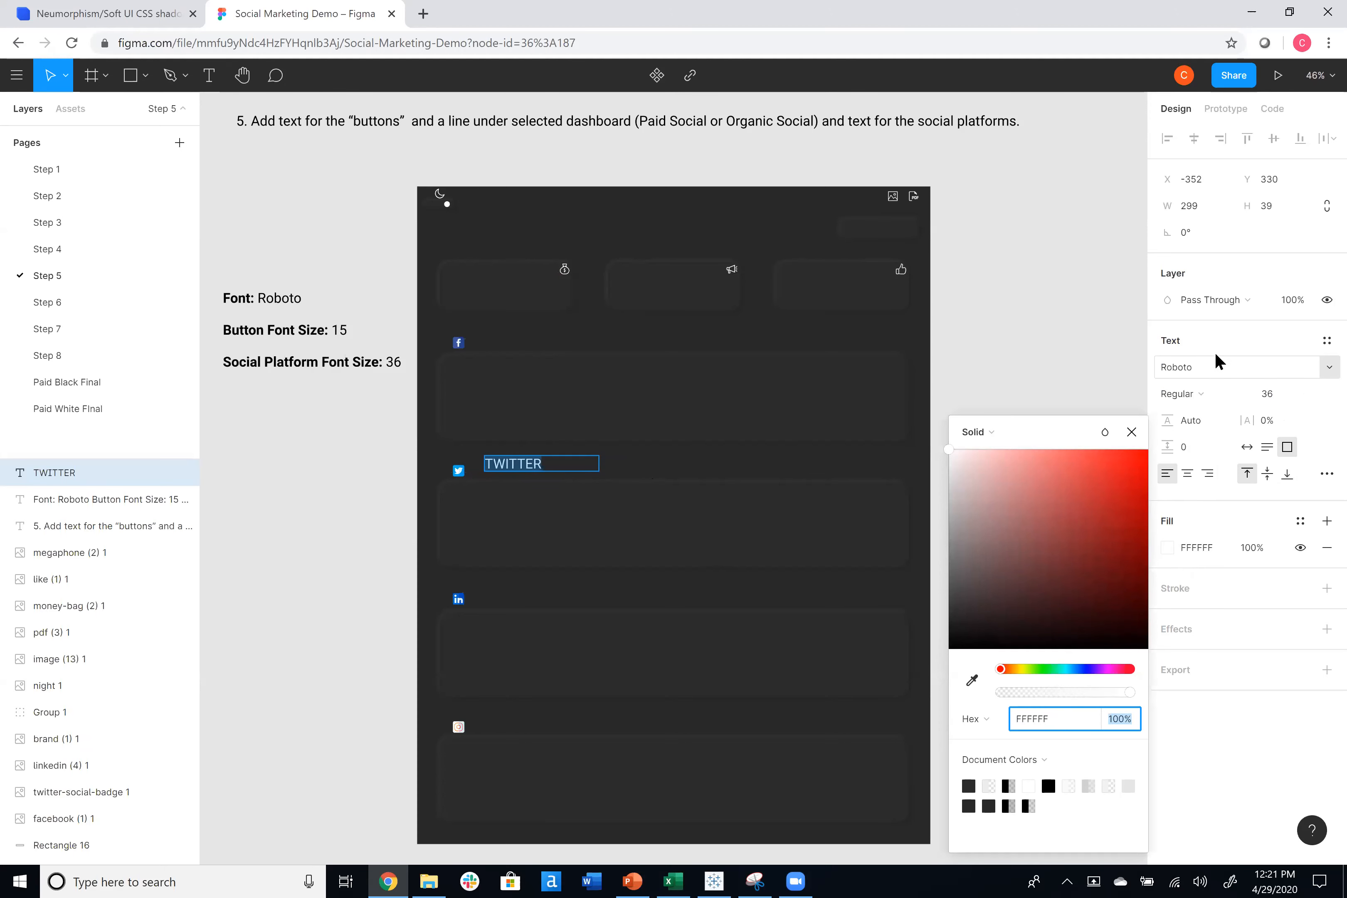
Move the TWITTER text in line with the Twitter icon, deselect it, and open the Step 6 page.
{"action": "left_click", "coordinate": [1205, 364]}
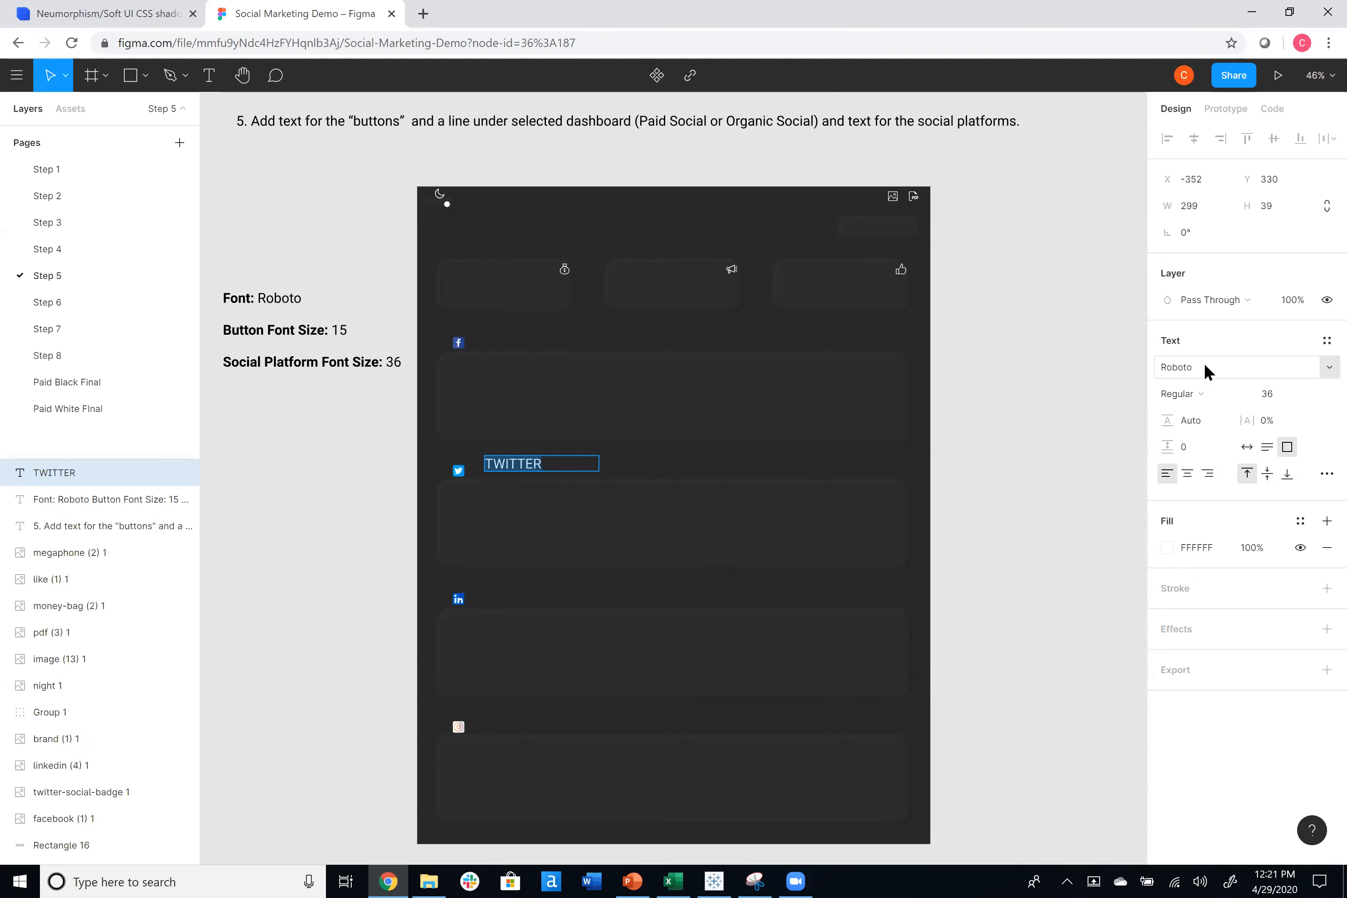
{"action": "left_click", "coordinate": [1278, 395]}
{"action": "left_click", "coordinate": [832, 444]}
{"action": "mouse_move", "coordinate": [519, 463]}
{"action": "left_mouse_down"}
{"action": "mouse_move", "coordinate": [520, 449]}
{"action": "mouse_move", "coordinate": [513, 476]}
{"action": "left_mouse_up"}
{"action": "left_click", "coordinate": [1022, 462]}
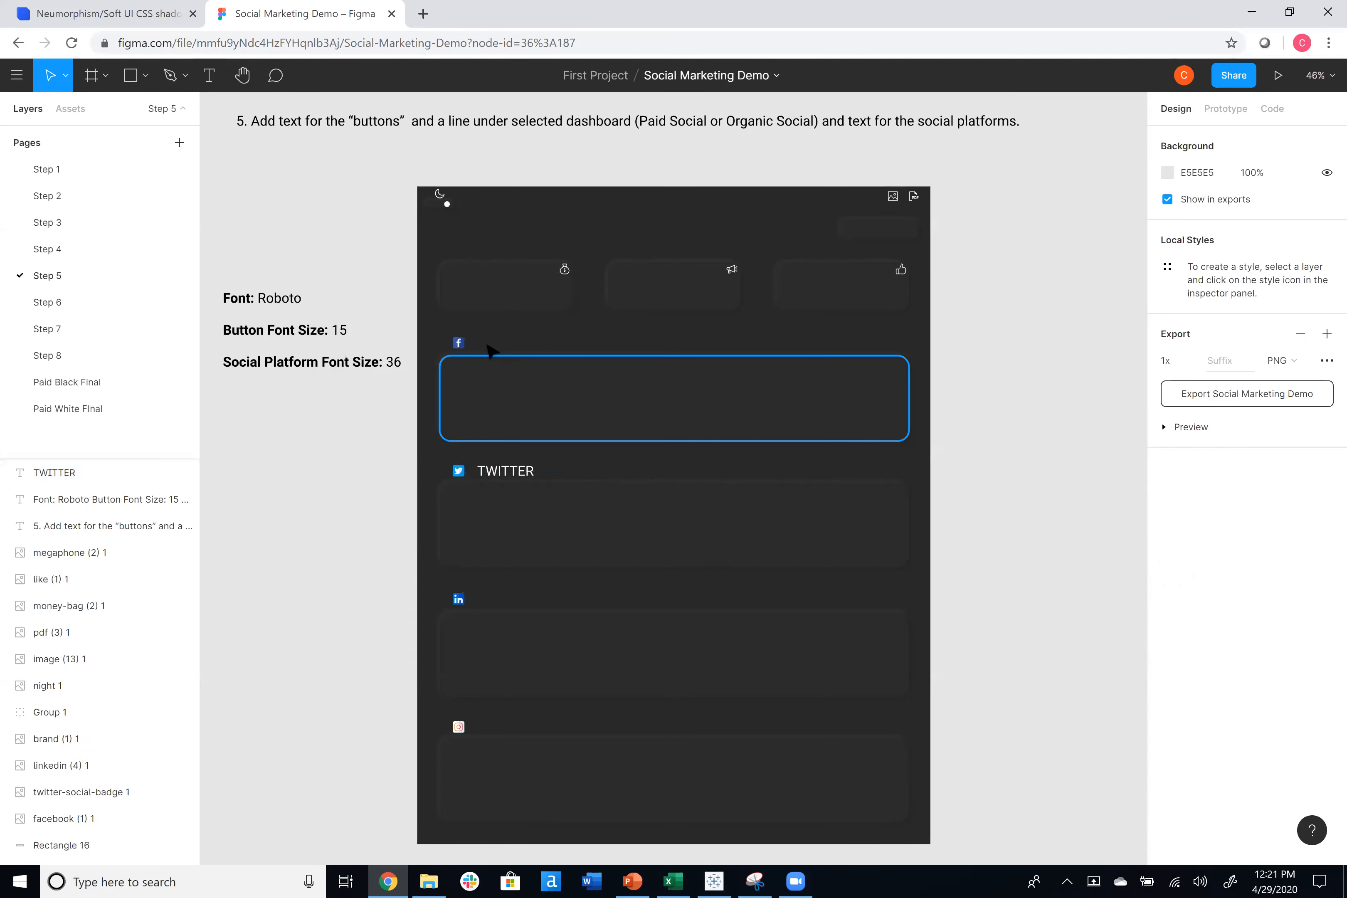
{"action": "left_click", "coordinate": [62, 305]}
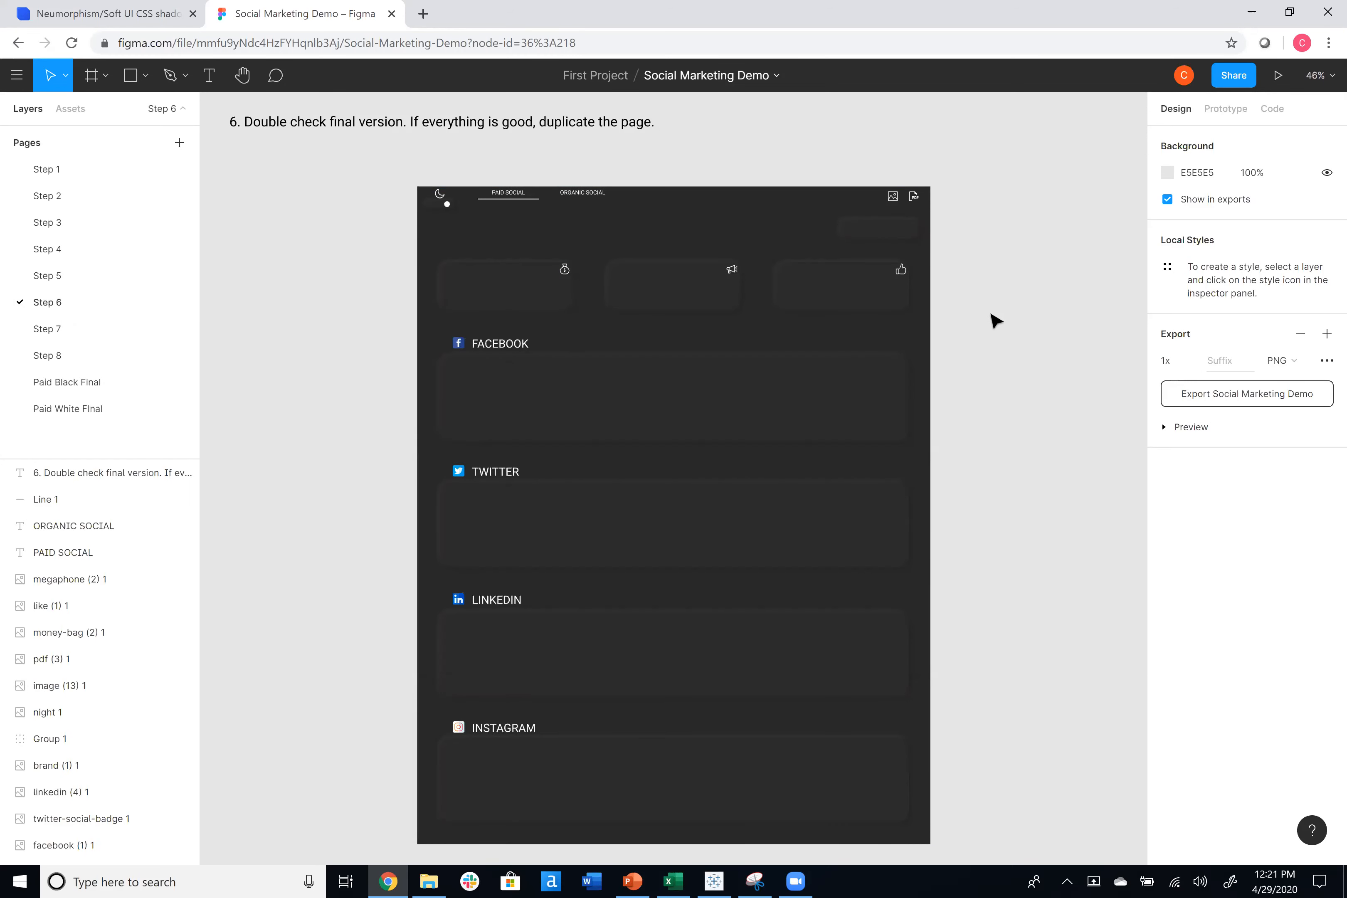
Check the dark dashboard on the Step 6 page and duplicate that page.
{"action": "scroll", "coordinate": [986, 328], "scroll_direction": "down", "scroll_amount": 1}
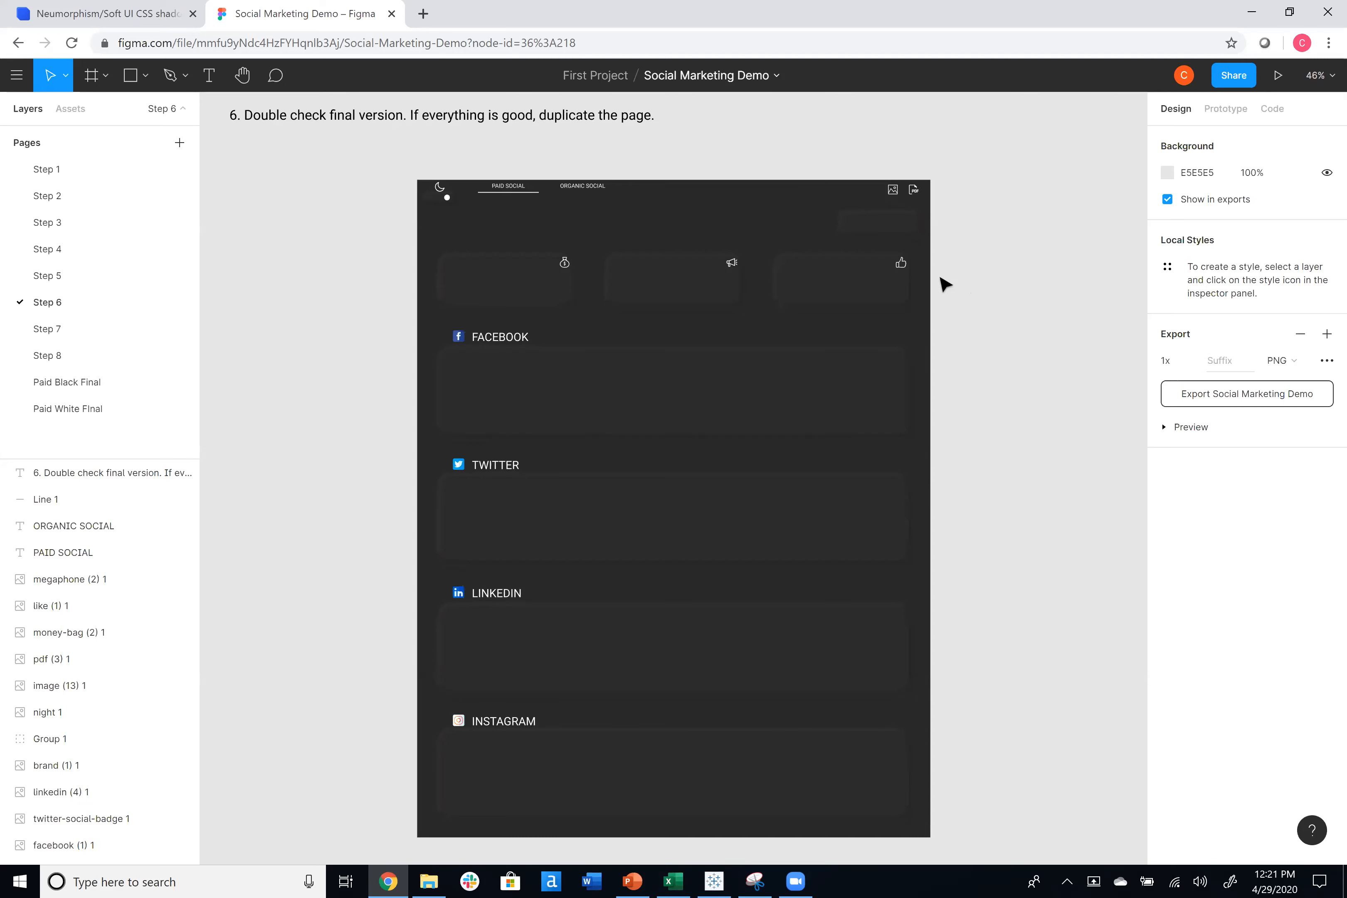
{"action": "right_click", "coordinate": [71, 304]}
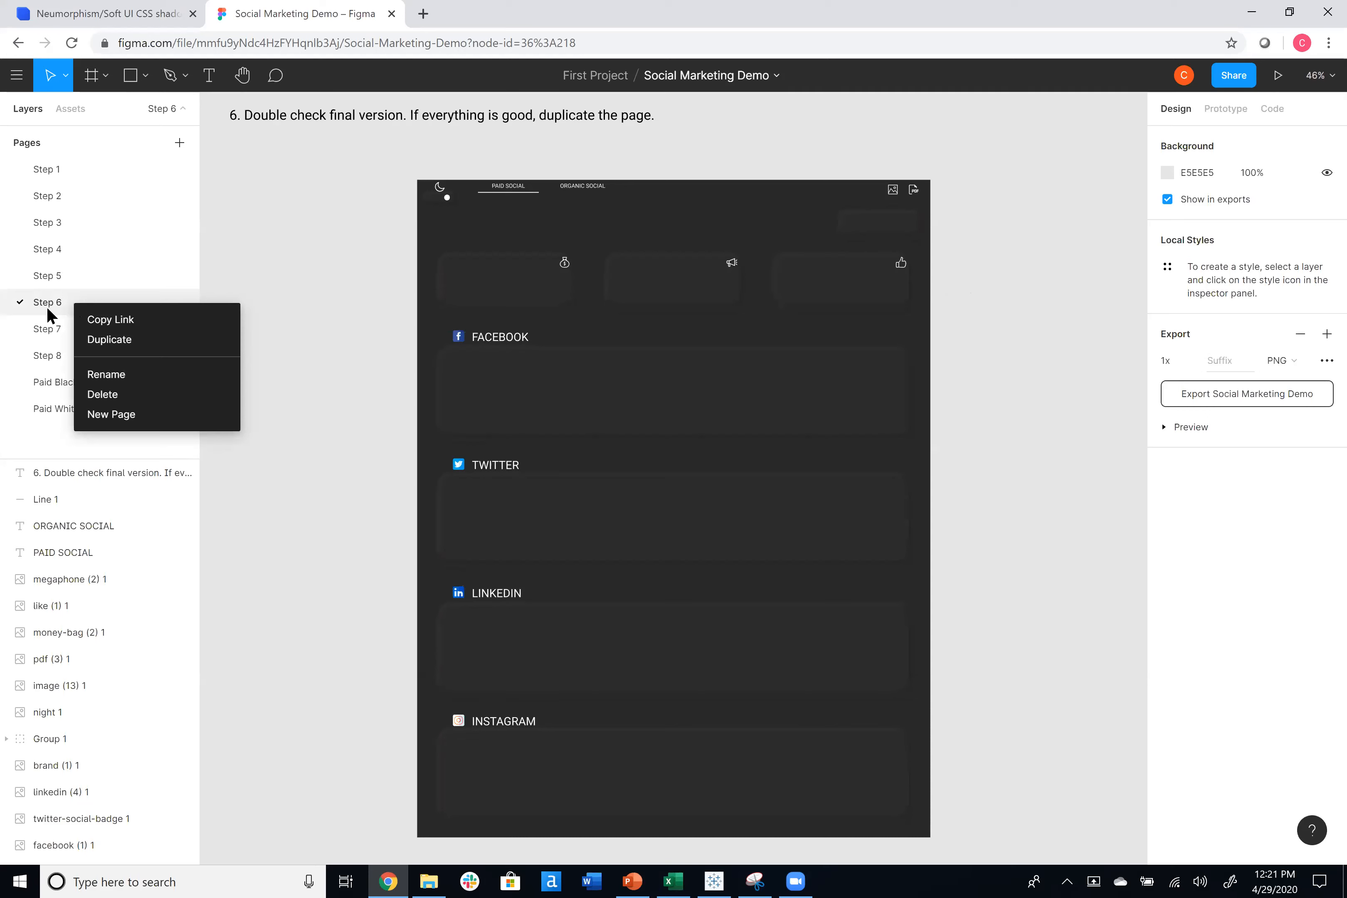
{"action": "left_click", "coordinate": [123, 345]}
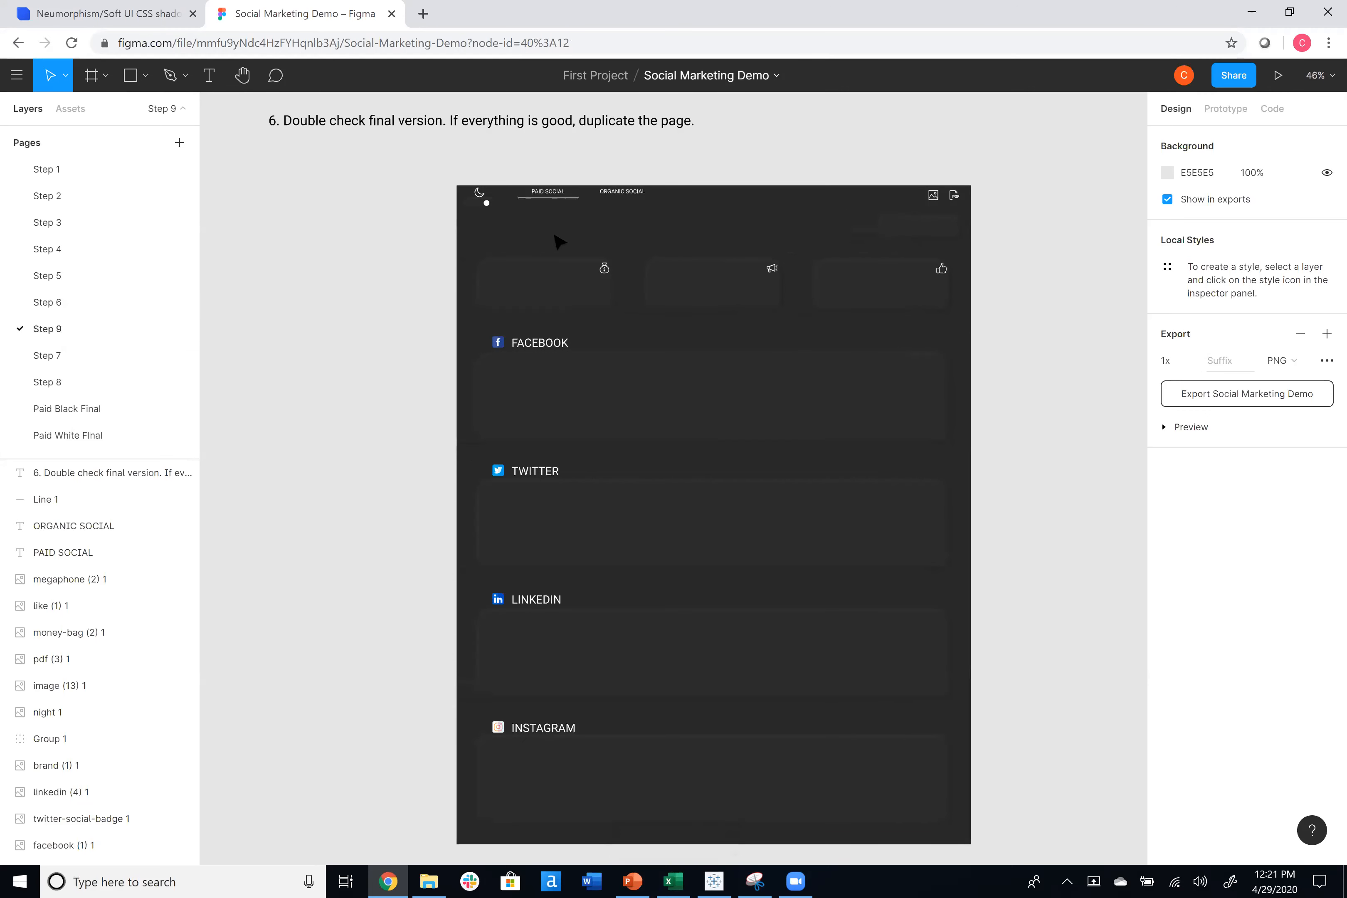
Set the fill of the three small cards, the four platform panels and the small box above them to white, and deselect.
{"action": "left_click", "coordinate": [532, 296]}
{"action": "left_click", "coordinate": [721, 292], "text": "shift"}
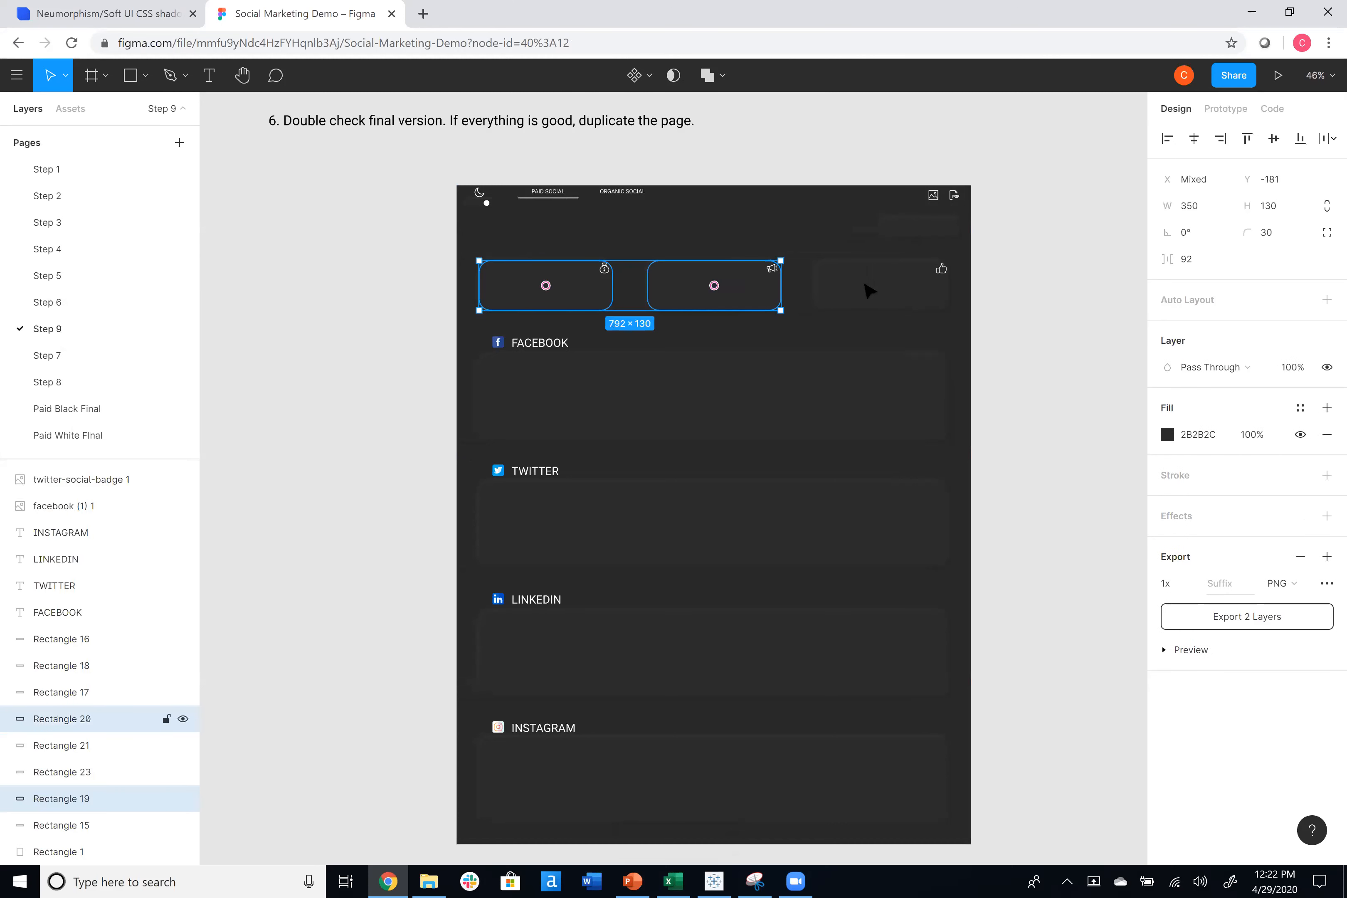
{"action": "left_click", "coordinate": [866, 291], "text": "shift"}
{"action": "left_click", "coordinate": [879, 389], "text": "shift"}
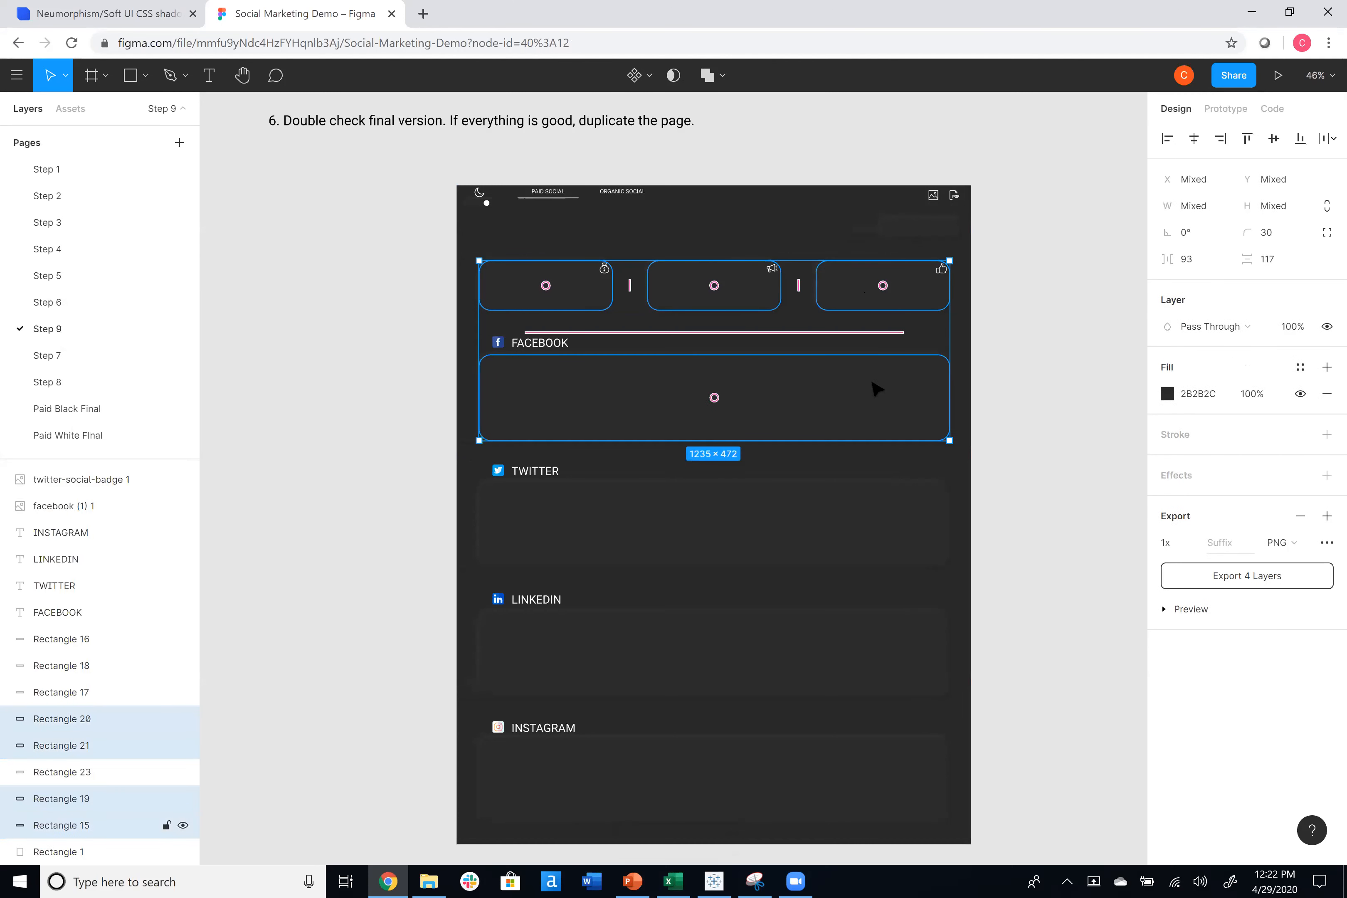
{"action": "left_click", "coordinate": [870, 530], "text": "shift"}
{"action": "left_click", "coordinate": [867, 628], "text": "shift"}
{"action": "left_click", "coordinate": [924, 779], "text": "shift"}
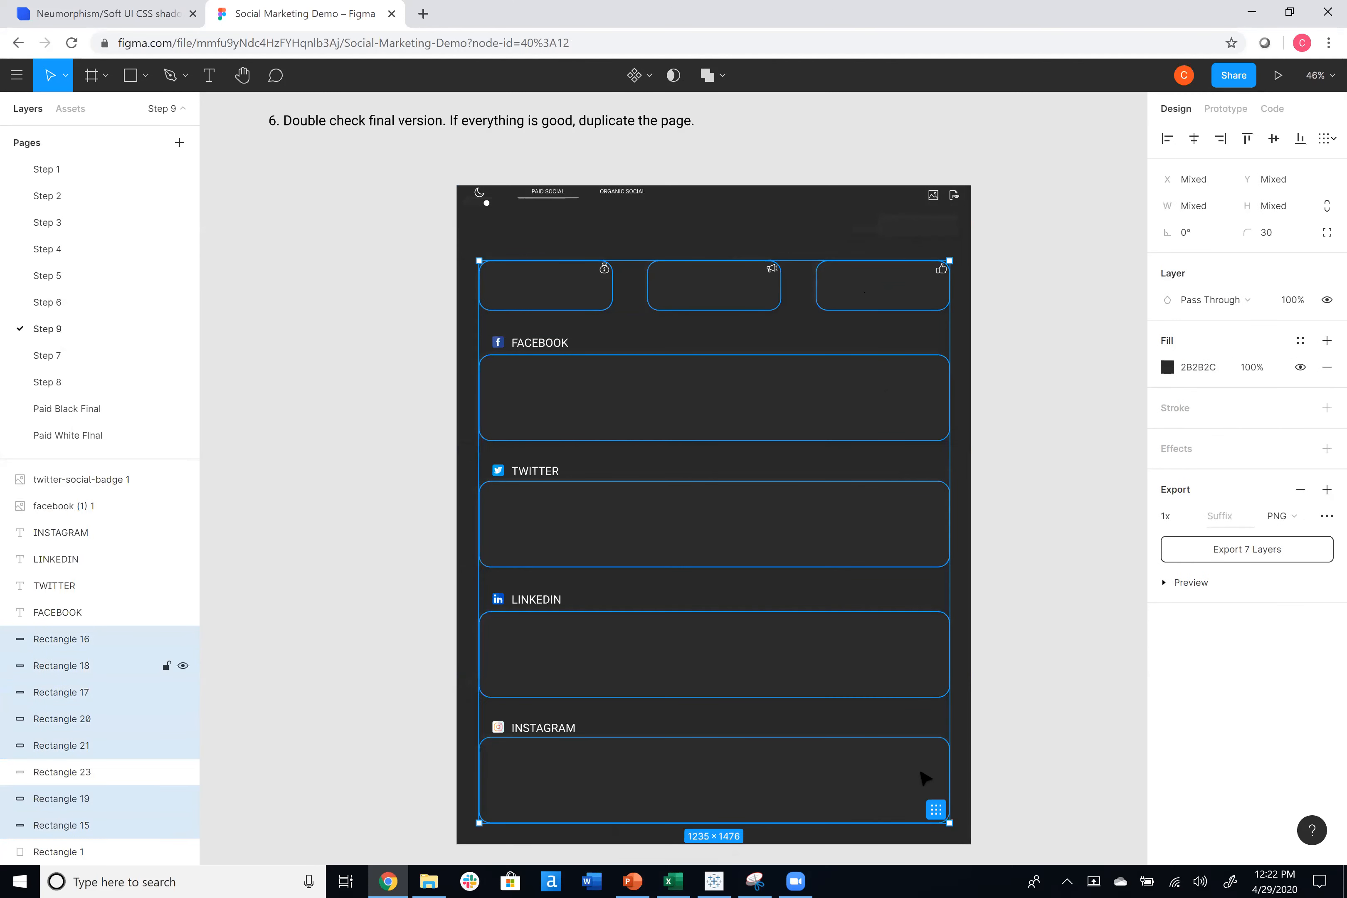
{"action": "left_click", "coordinate": [897, 238], "text": "shift"}
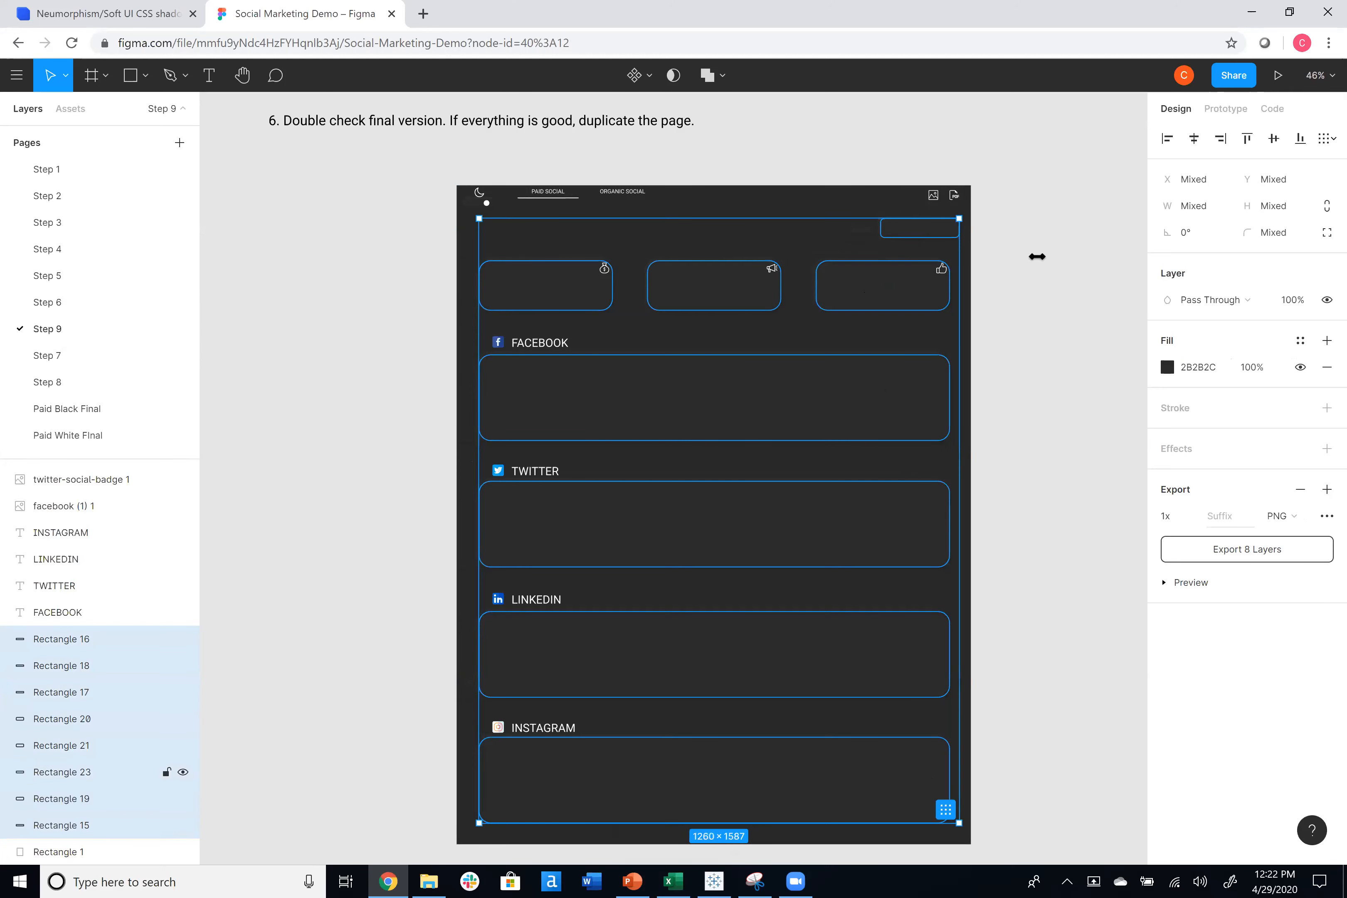
{"action": "left_click", "coordinate": [1167, 370]}
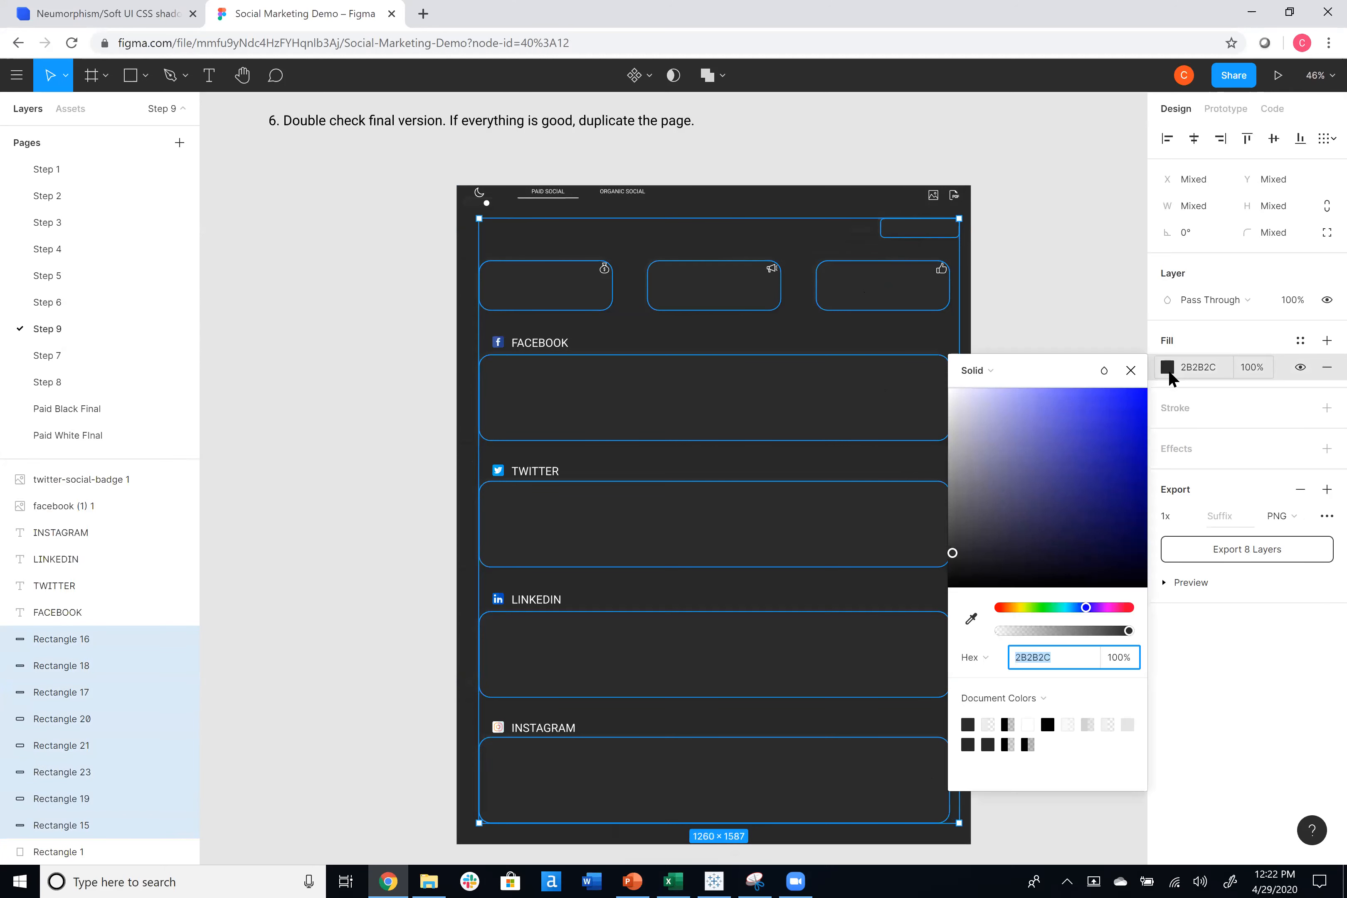
{"action": "type", "text": "f"}
{"action": "key", "text": "Return"}
{"action": "left_click", "coordinate": [987, 330]}
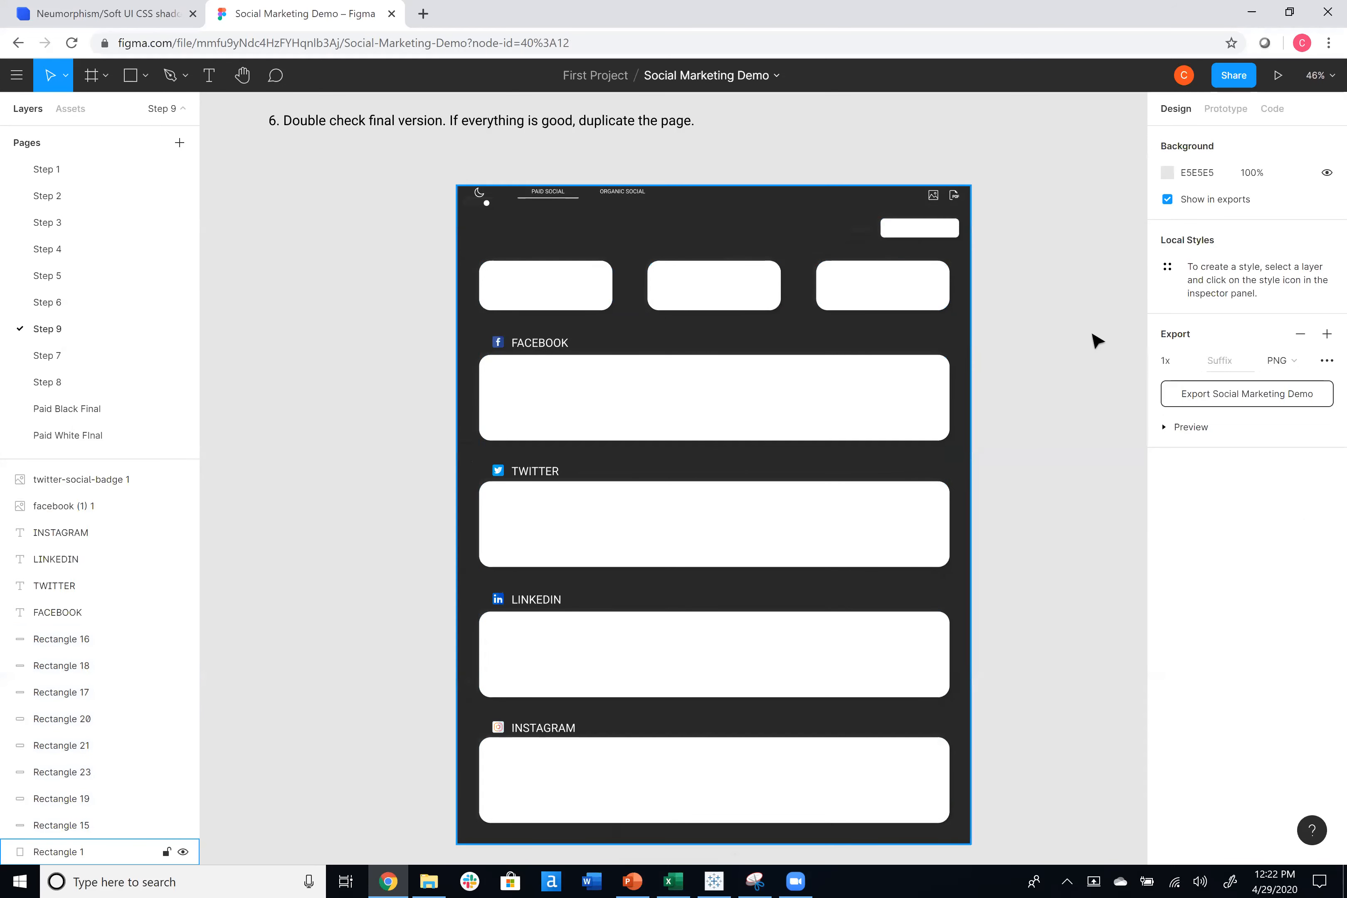
Set the fill of the dashboard's large background rectangle to FFFFFF and deselect it.
{"action": "left_click", "coordinate": [962, 341]}
{"action": "left_click", "coordinate": [1167, 367]}
{"action": "type", "text": "ffffff"}
{"action": "key", "text": "Tab"}
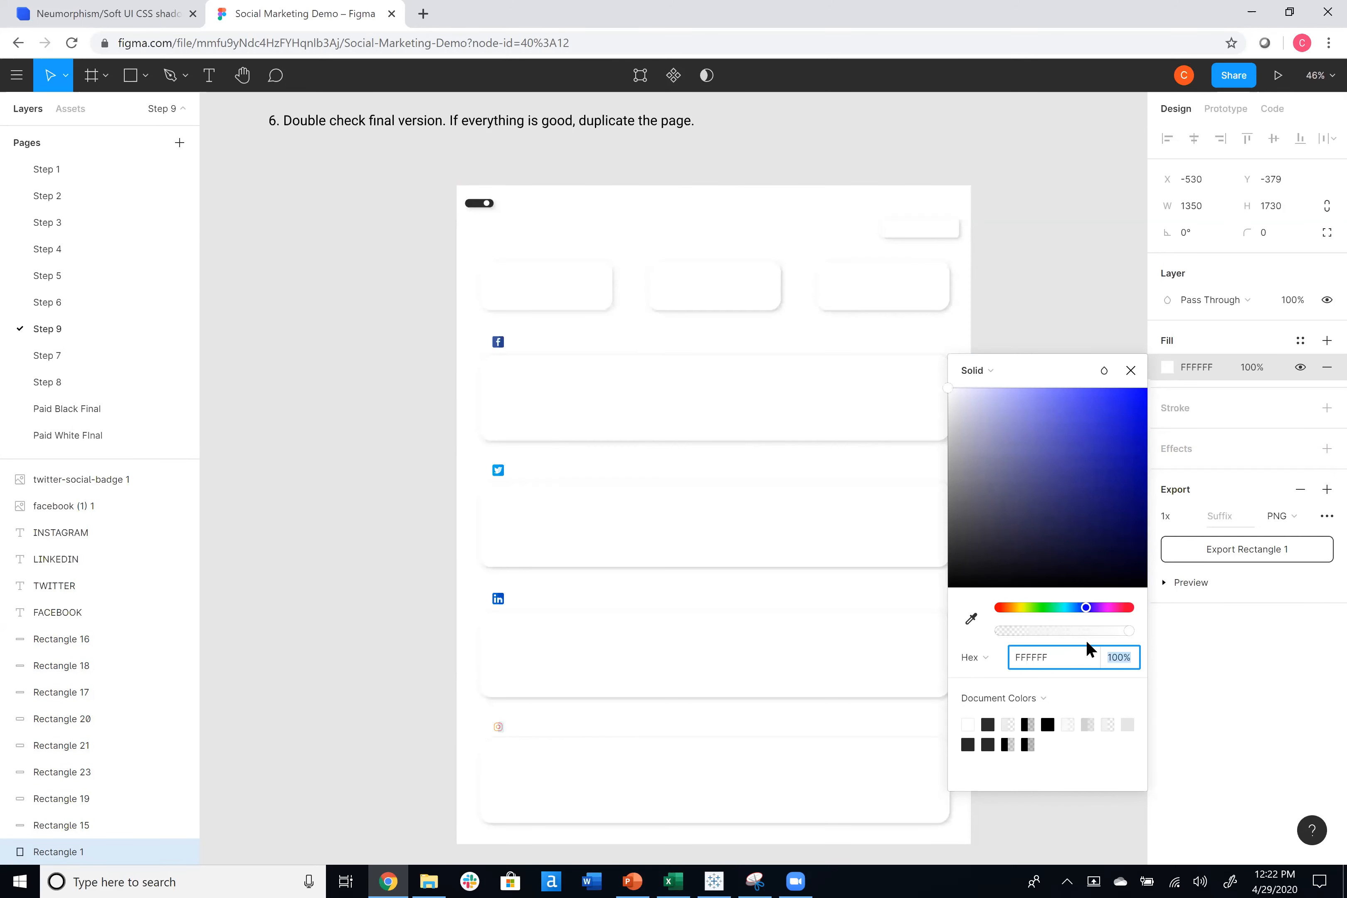
{"action": "left_click", "coordinate": [1038, 285]}
Open the FACEBOOK label for editing without changing it, and review the Step 7 and Step 8 pages.
{"action": "left_click", "coordinate": [543, 348]}
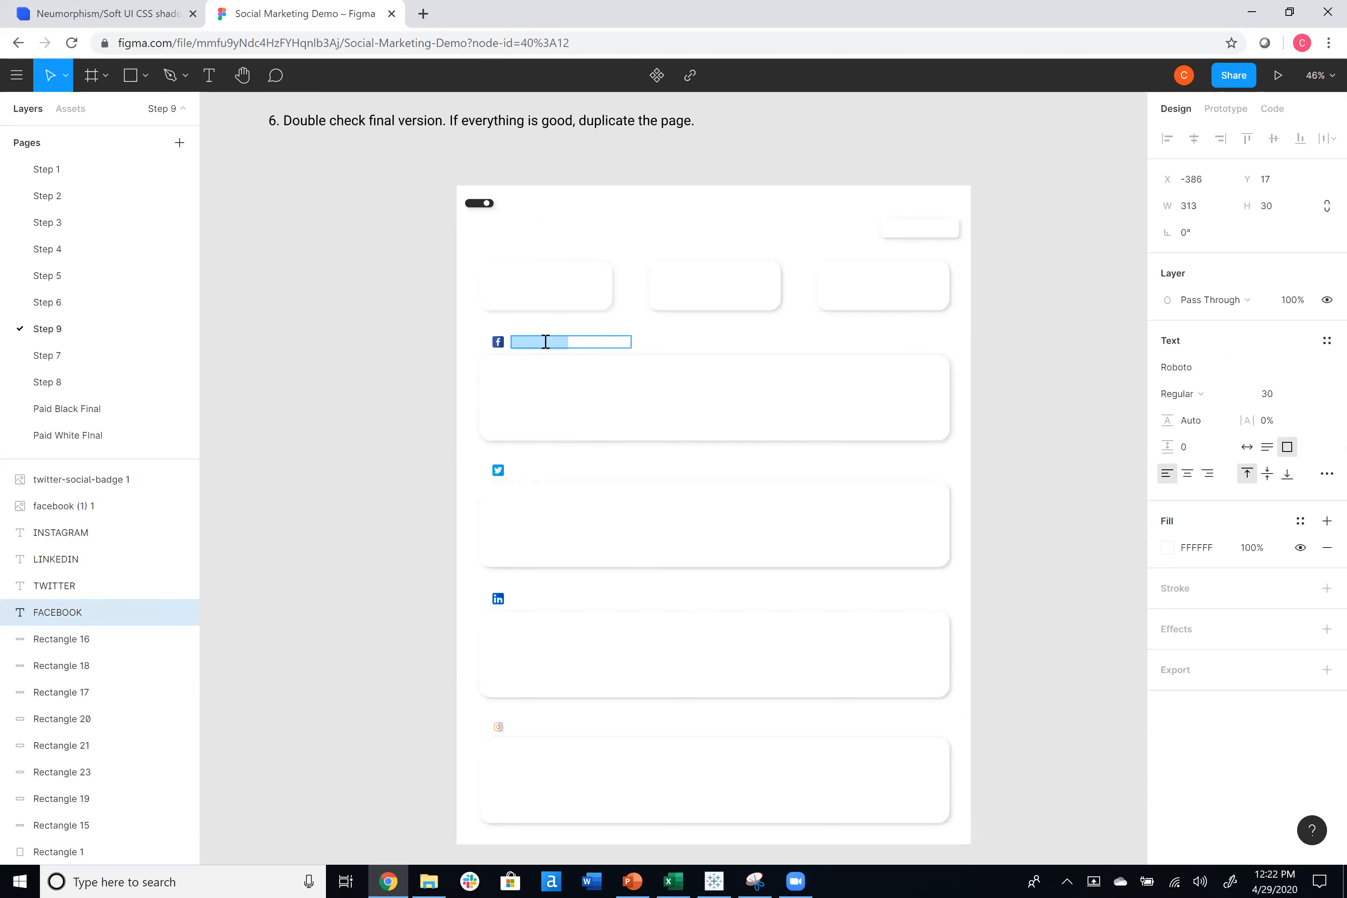
{"action": "left_click", "coordinate": [49, 355]}
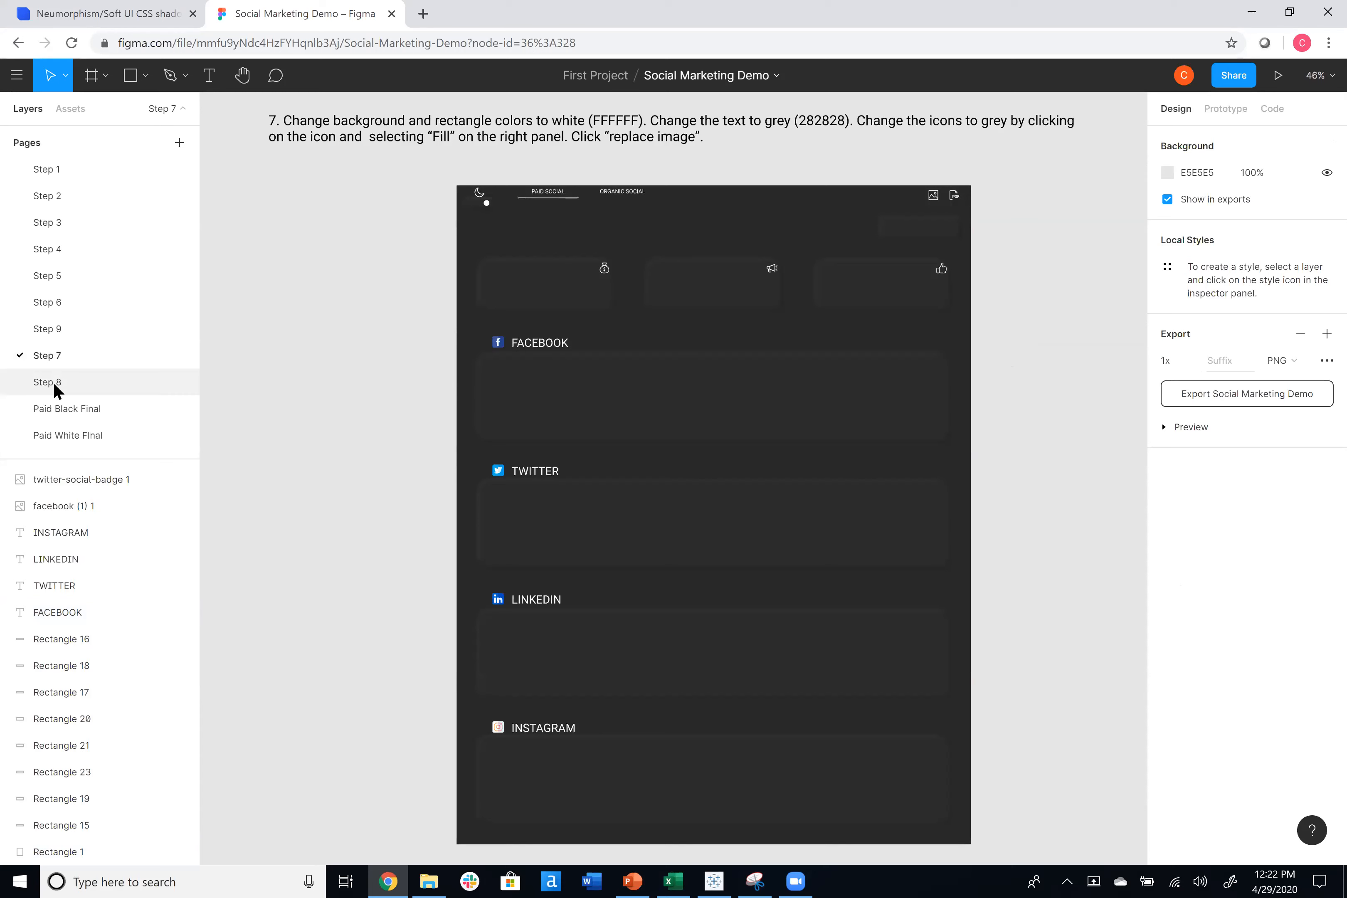
{"action": "left_click", "coordinate": [52, 381]}
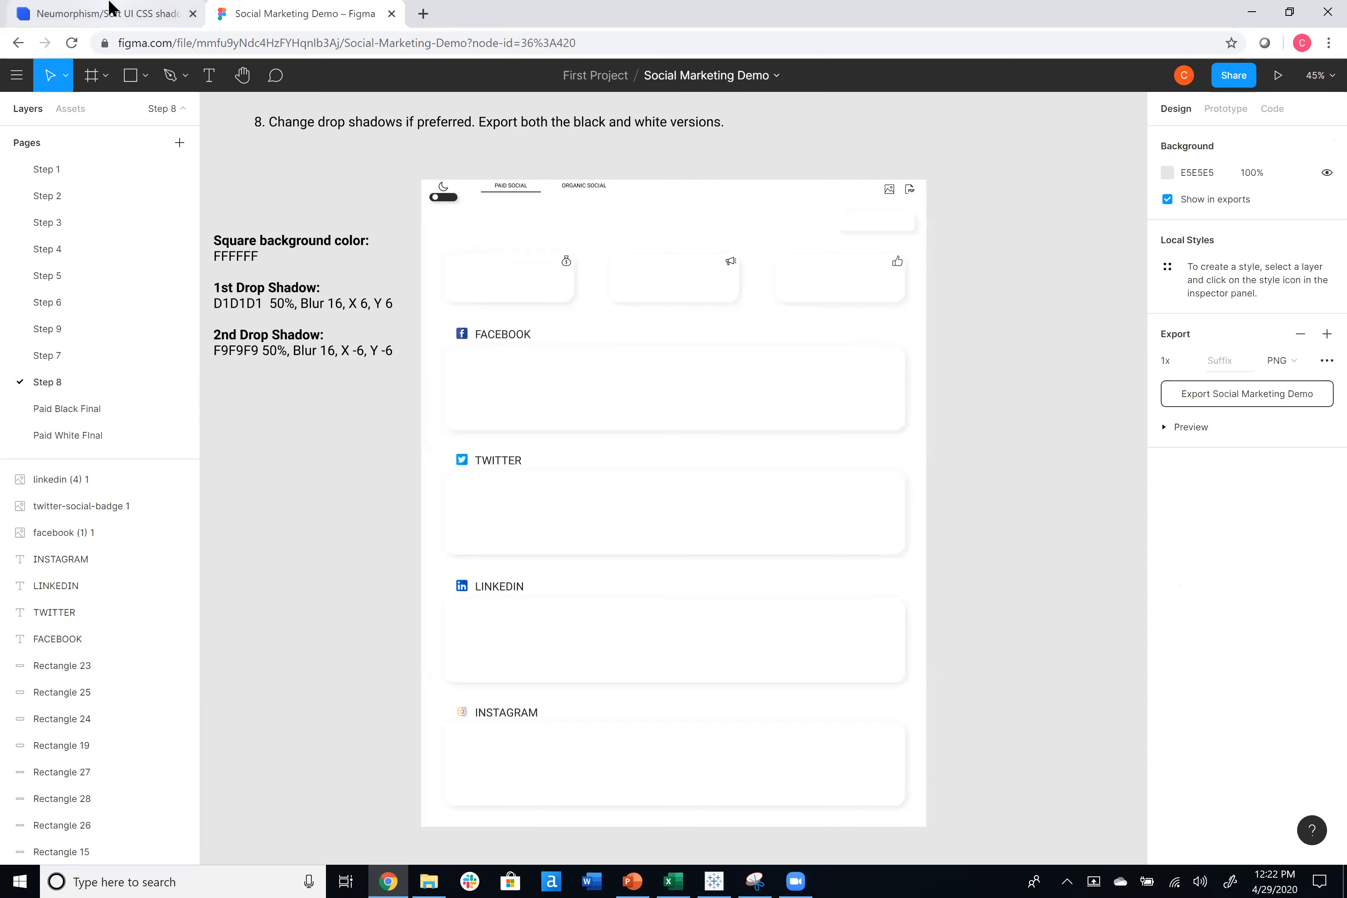
Switch to the Neumorphism.io generator and set the color to #ffffff, the distance to 7px and the blur to 22px.
{"action": "left_click", "coordinate": [119, 13]}
{"action": "left_click", "coordinate": [855, 265]}
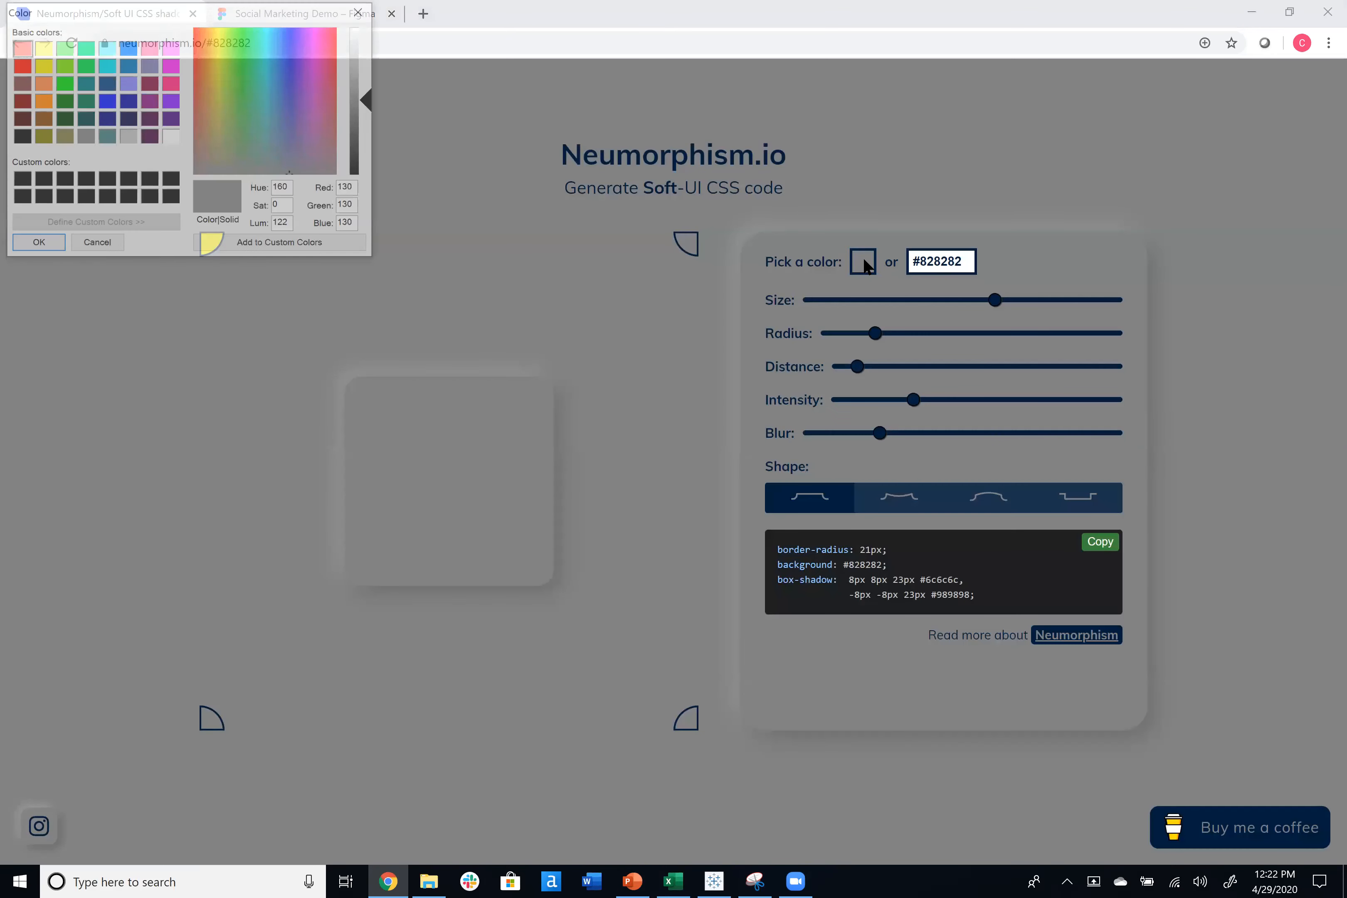
{"action": "left_click", "coordinate": [170, 137]}
{"action": "left_click", "coordinate": [44, 247]}
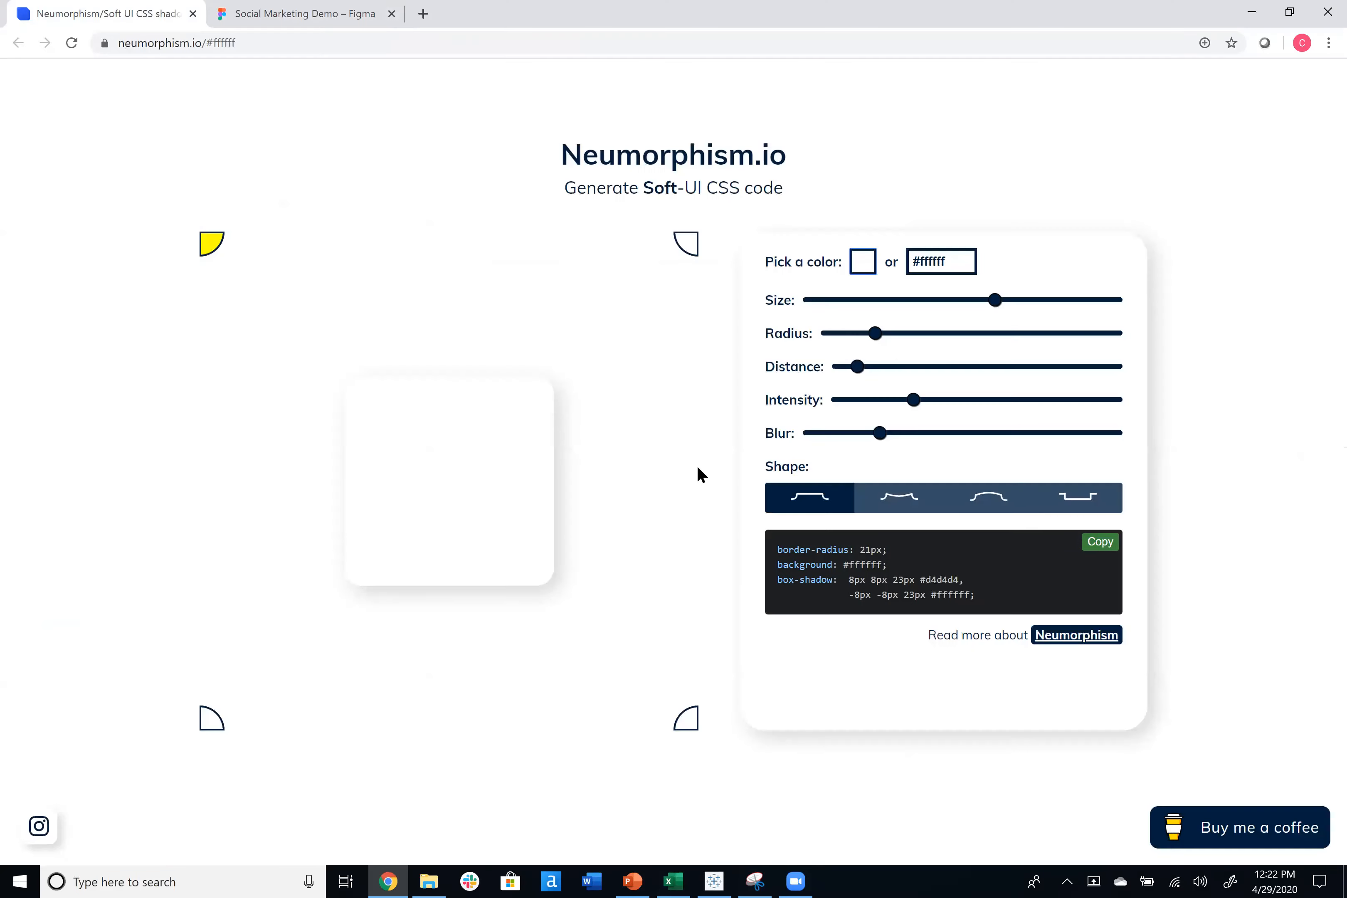
{"action": "mouse_move", "coordinate": [855, 375]}
{"action": "left_mouse_down"}
{"action": "mouse_move", "coordinate": [879, 380]}
{"action": "mouse_move", "coordinate": [851, 377]}
{"action": "left_mouse_up"}
{"action": "left_click_drag", "start_coordinate": [849, 442], "coordinate": [878, 445]}
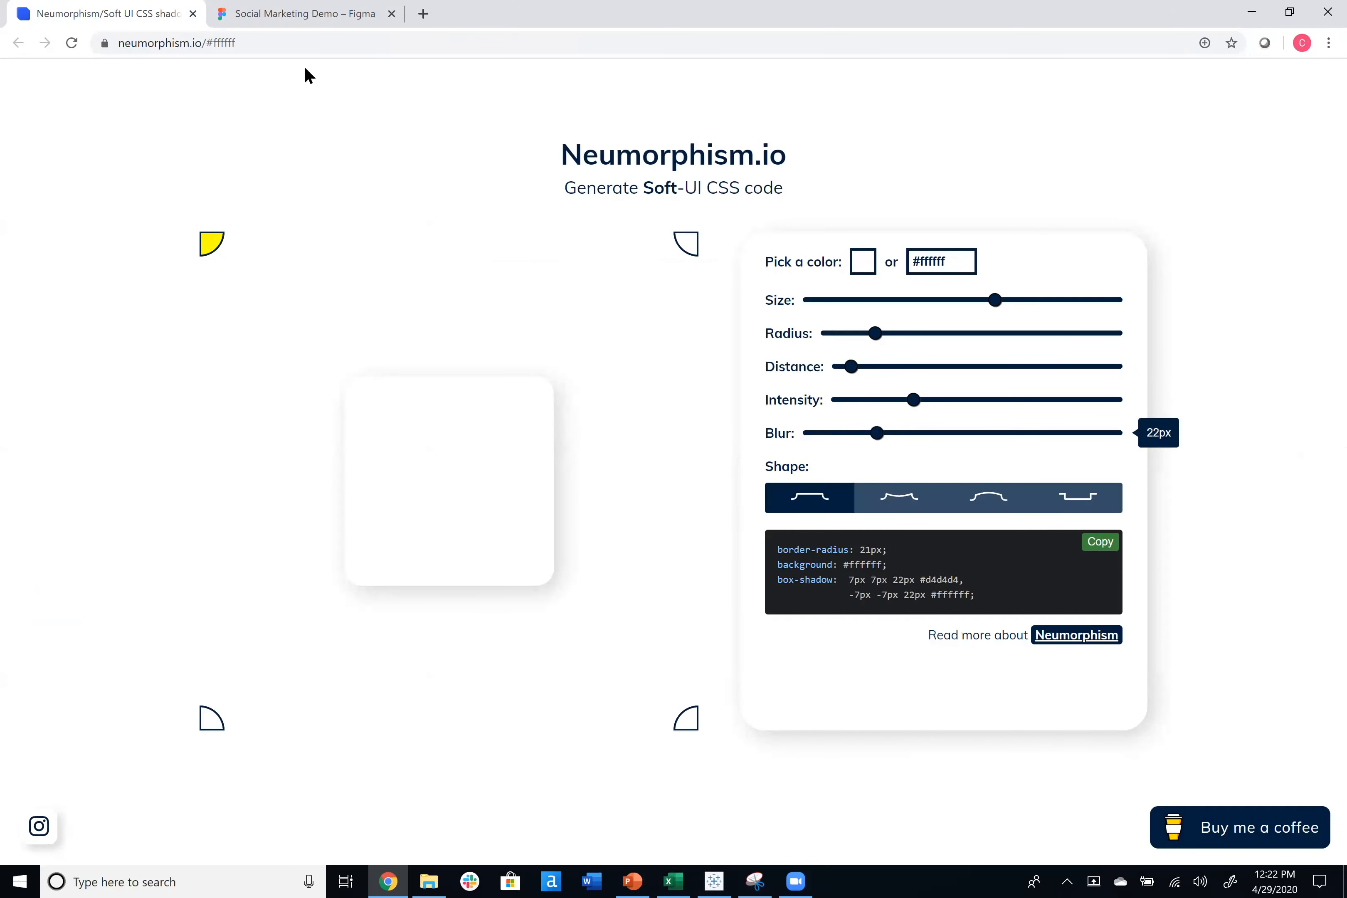
Switch back to Figma and select the four white platform panels together to view their drop shadow effects, and deselect.
{"action": "left_click", "coordinate": [307, 15]}
{"action": "left_click", "coordinate": [572, 389]}
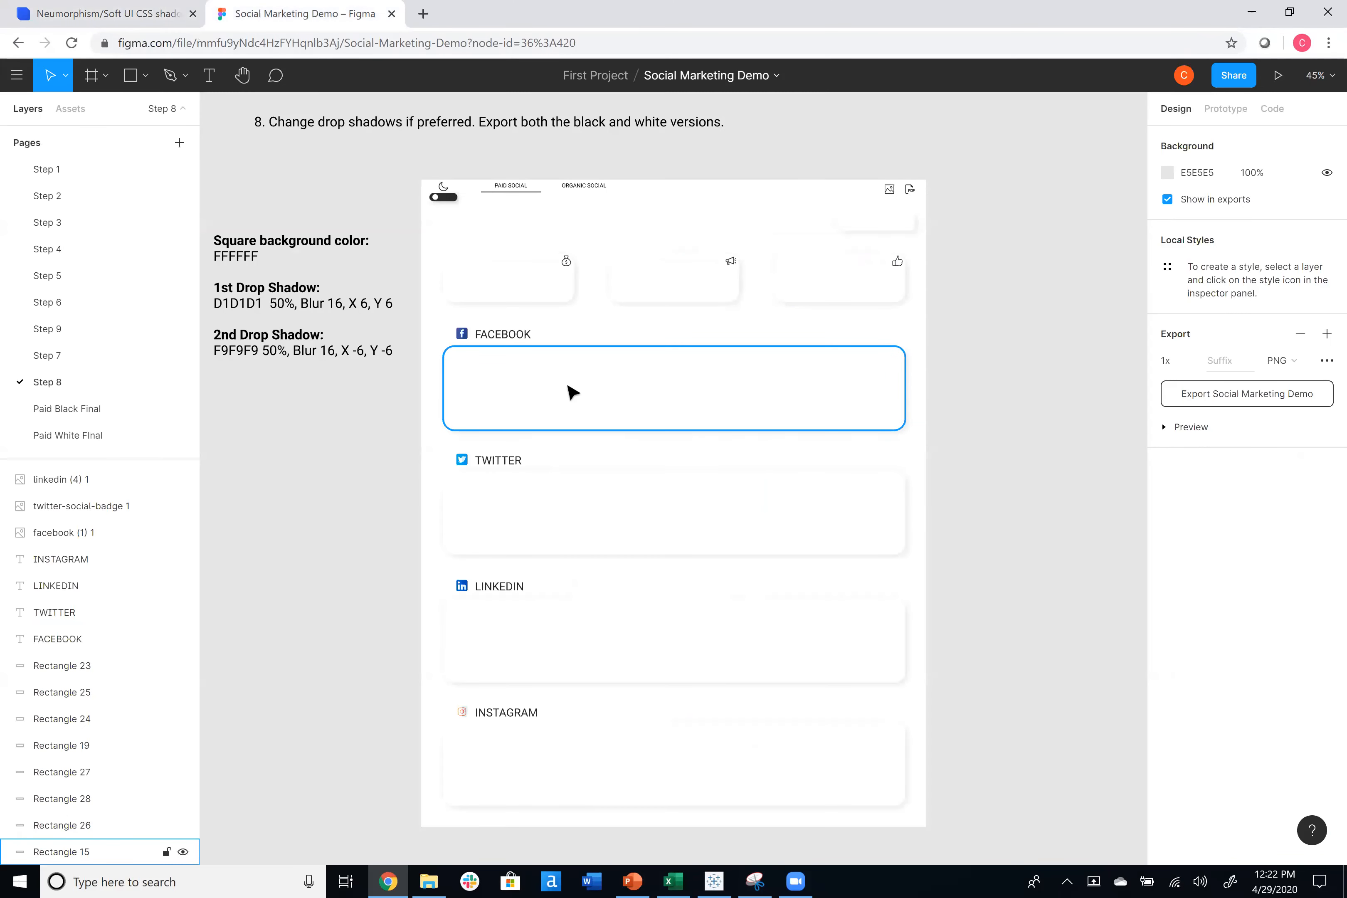
{"action": "left_click", "coordinate": [605, 481], "text": "shift"}
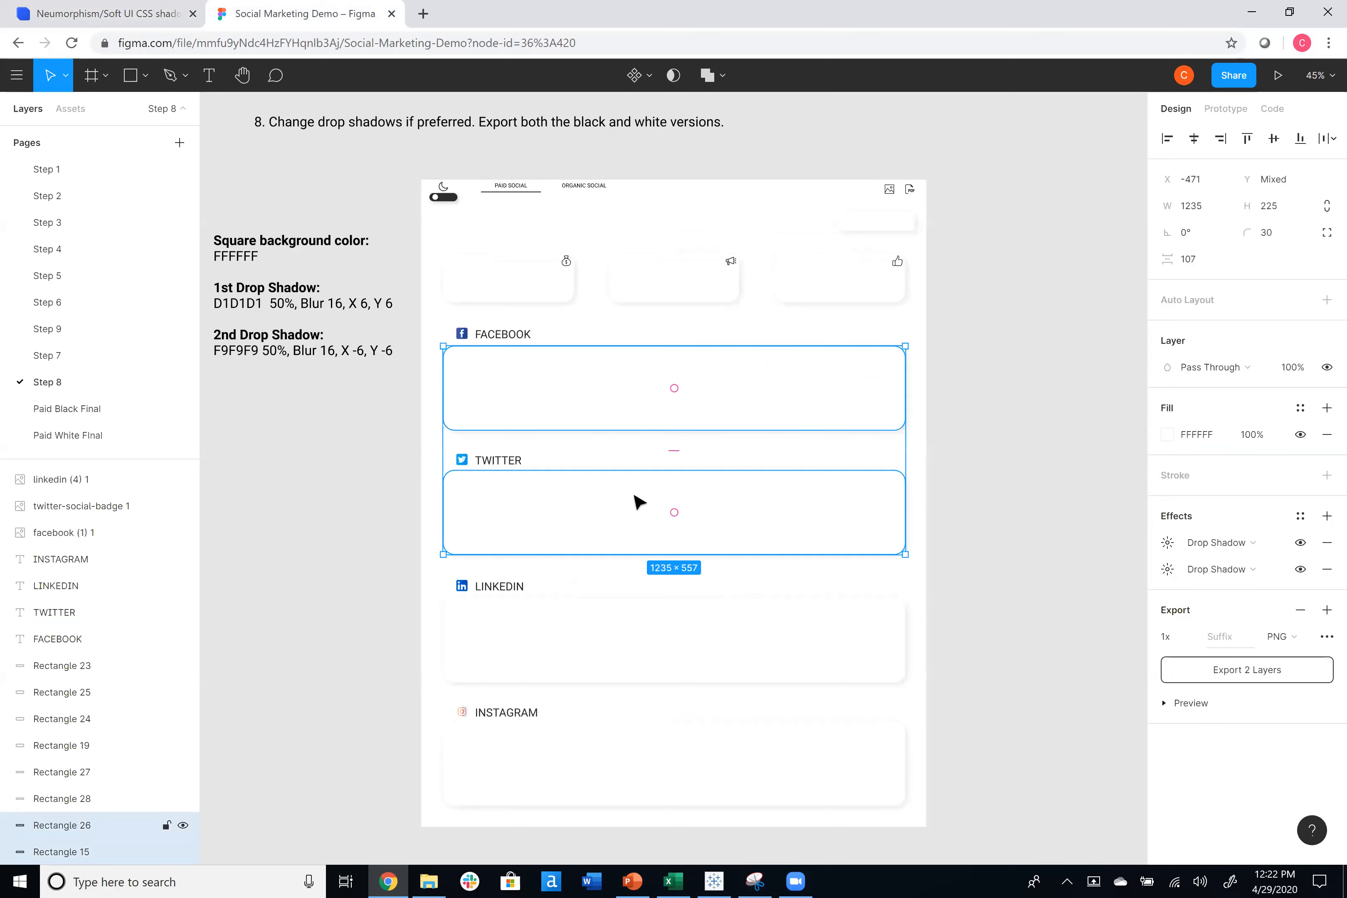
{"action": "left_click", "coordinate": [710, 641], "text": "shift"}
{"action": "left_click", "coordinate": [766, 757], "text": "shift"}
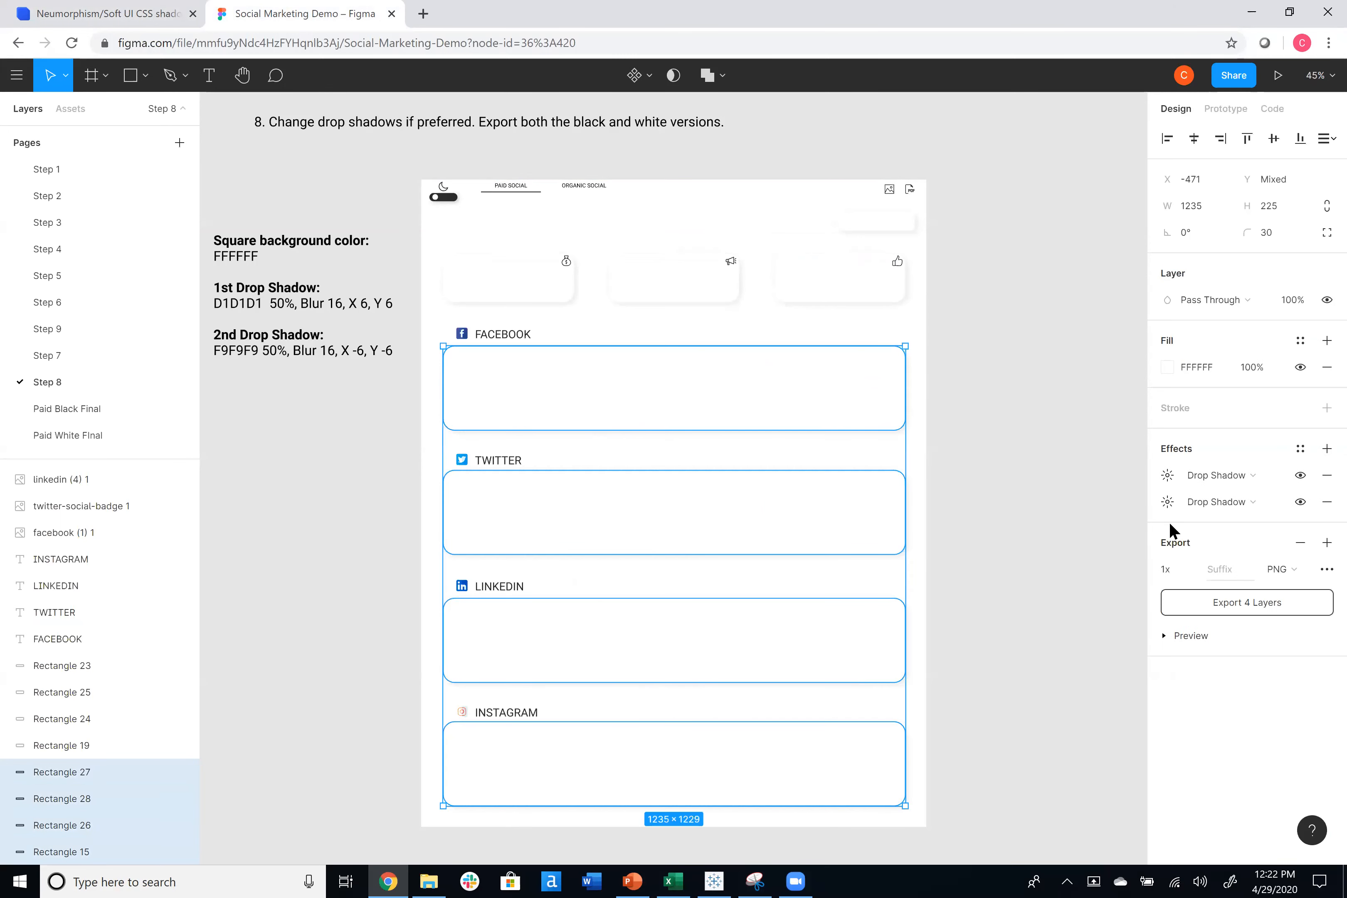
{"action": "left_click", "coordinate": [941, 358]}
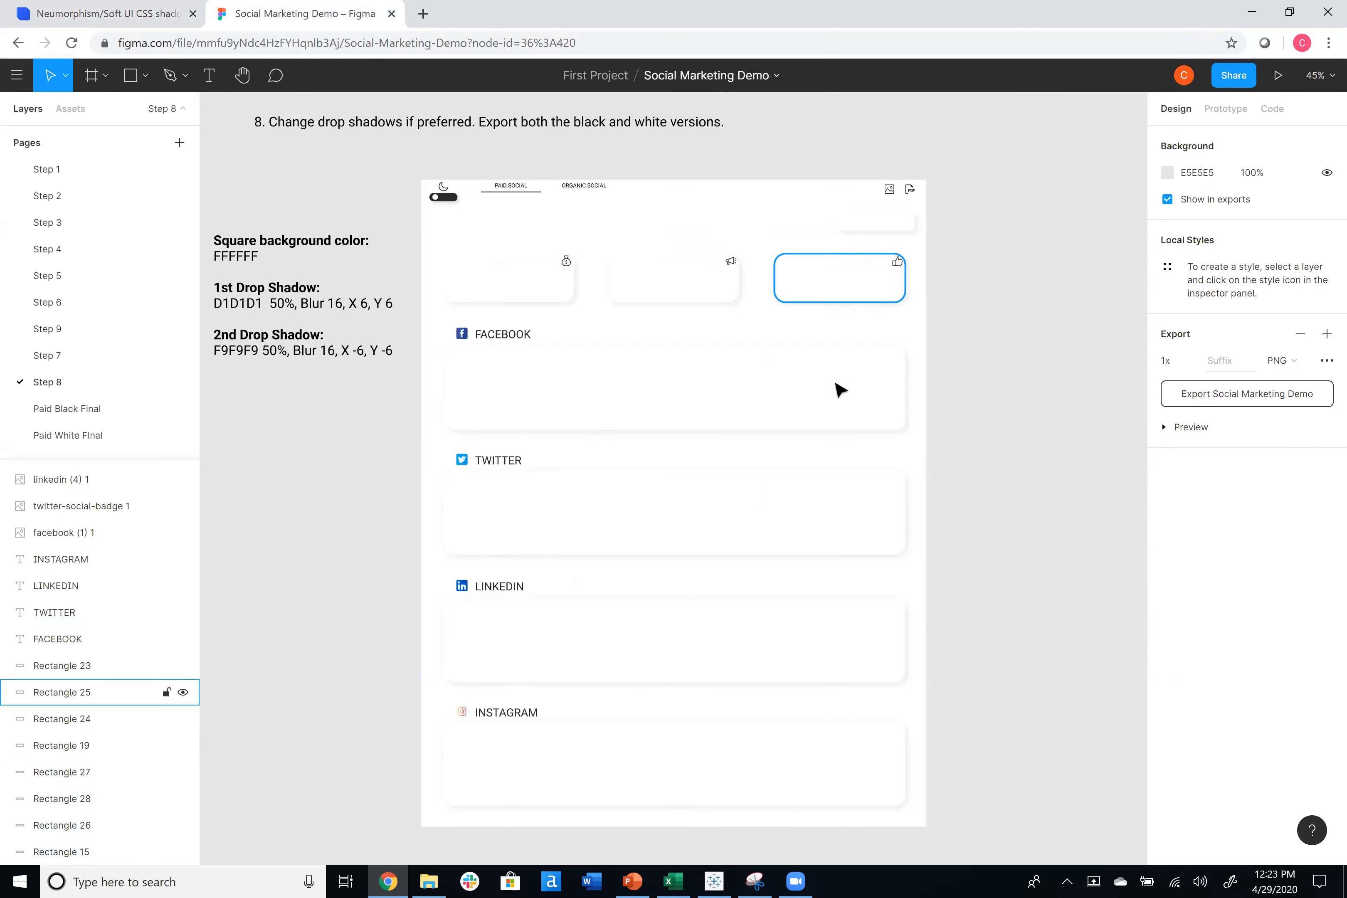
Select the three small cards together with the four platform panels to view their shared drop shadows, and deselect.
{"action": "left_click", "coordinate": [840, 281]}
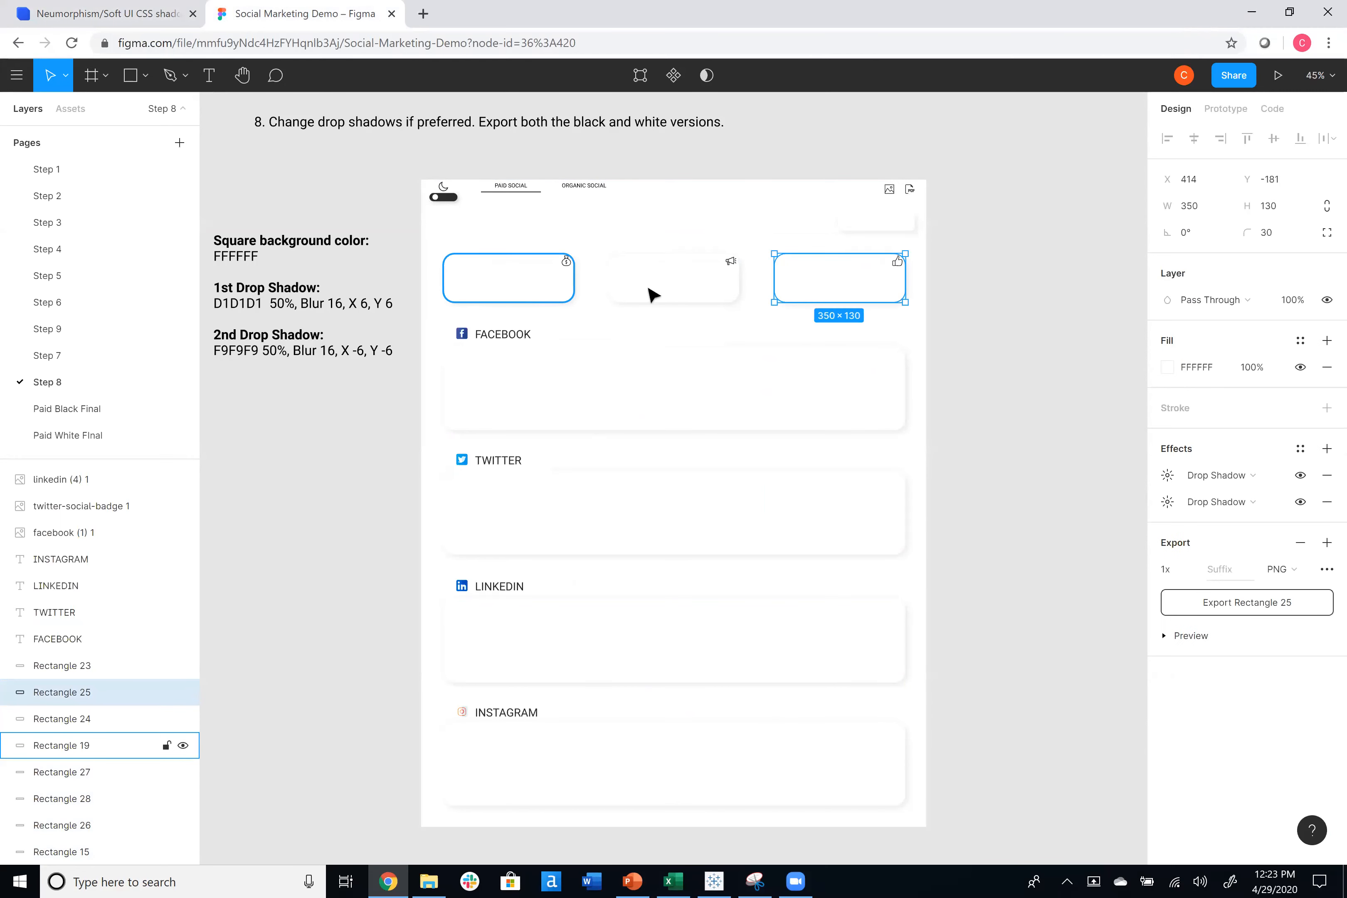
{"action": "left_click", "coordinate": [518, 289]}
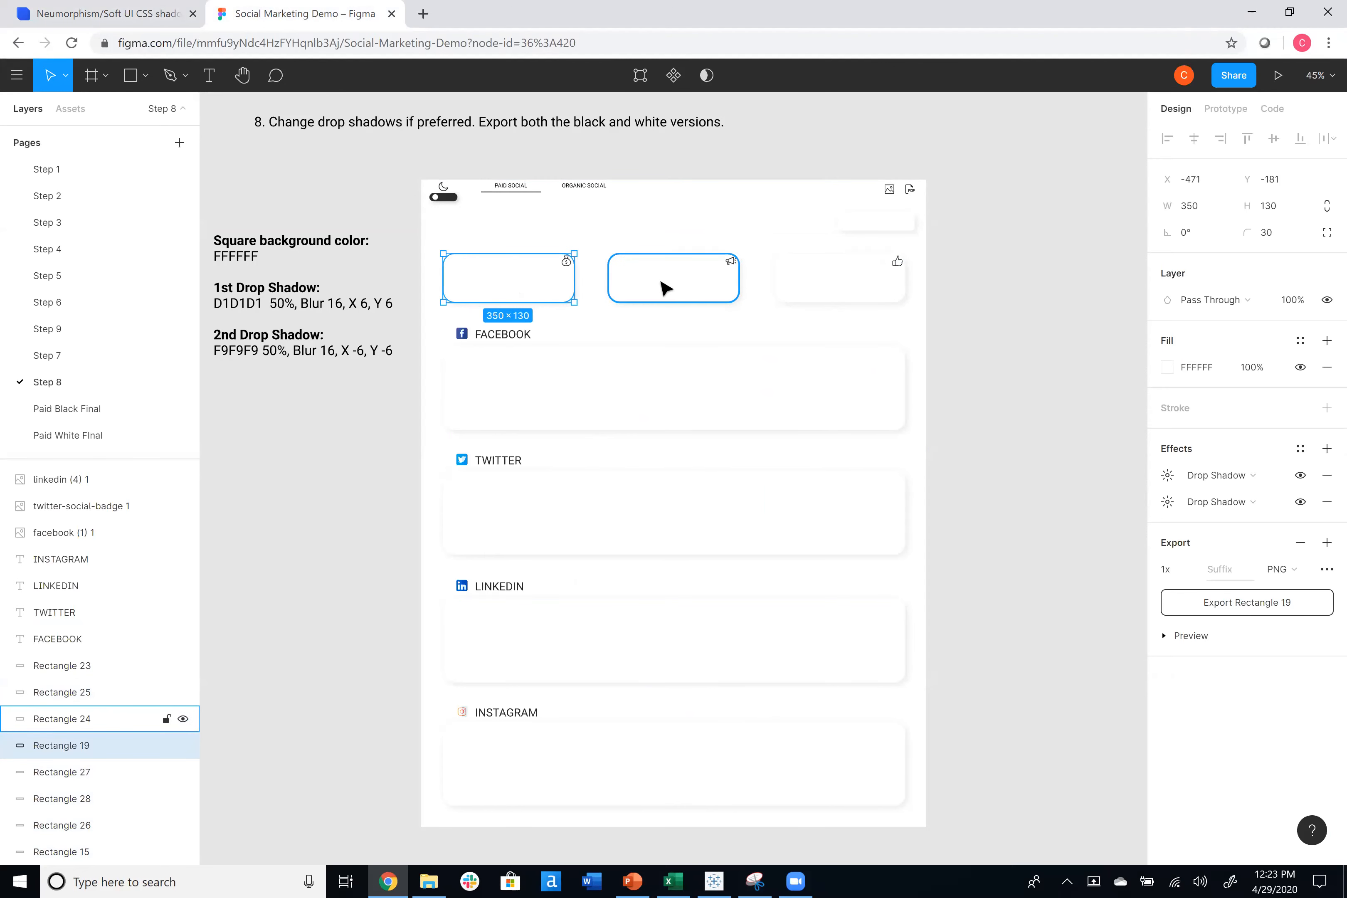
{"action": "left_click", "coordinate": [679, 285], "text": "shift"}
{"action": "left_click", "coordinate": [860, 285], "text": "shift"}
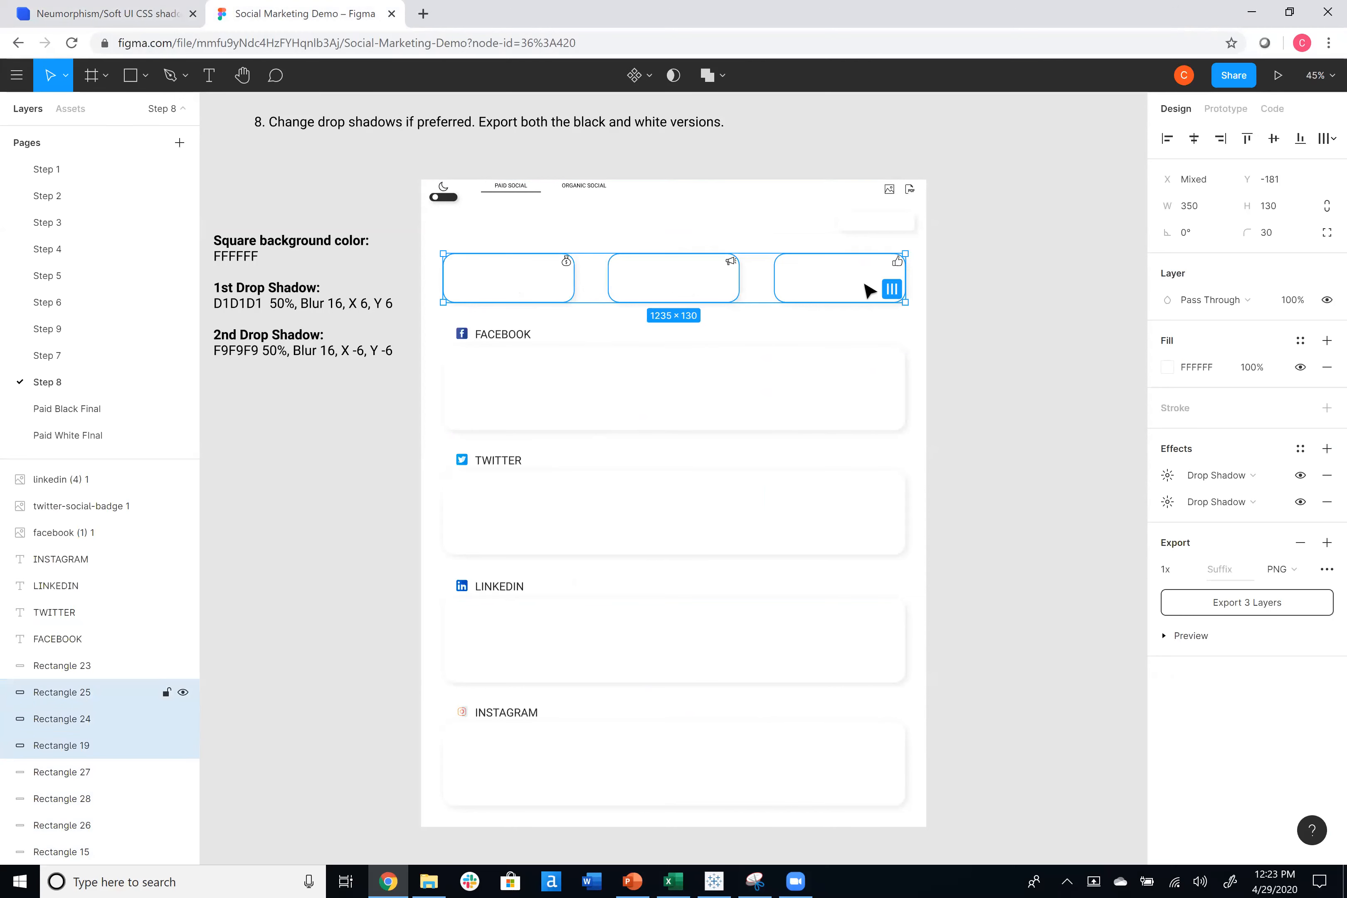
{"action": "left_click", "coordinate": [810, 397], "text": "shift"}
{"action": "left_click", "coordinate": [805, 530], "text": "shift"}
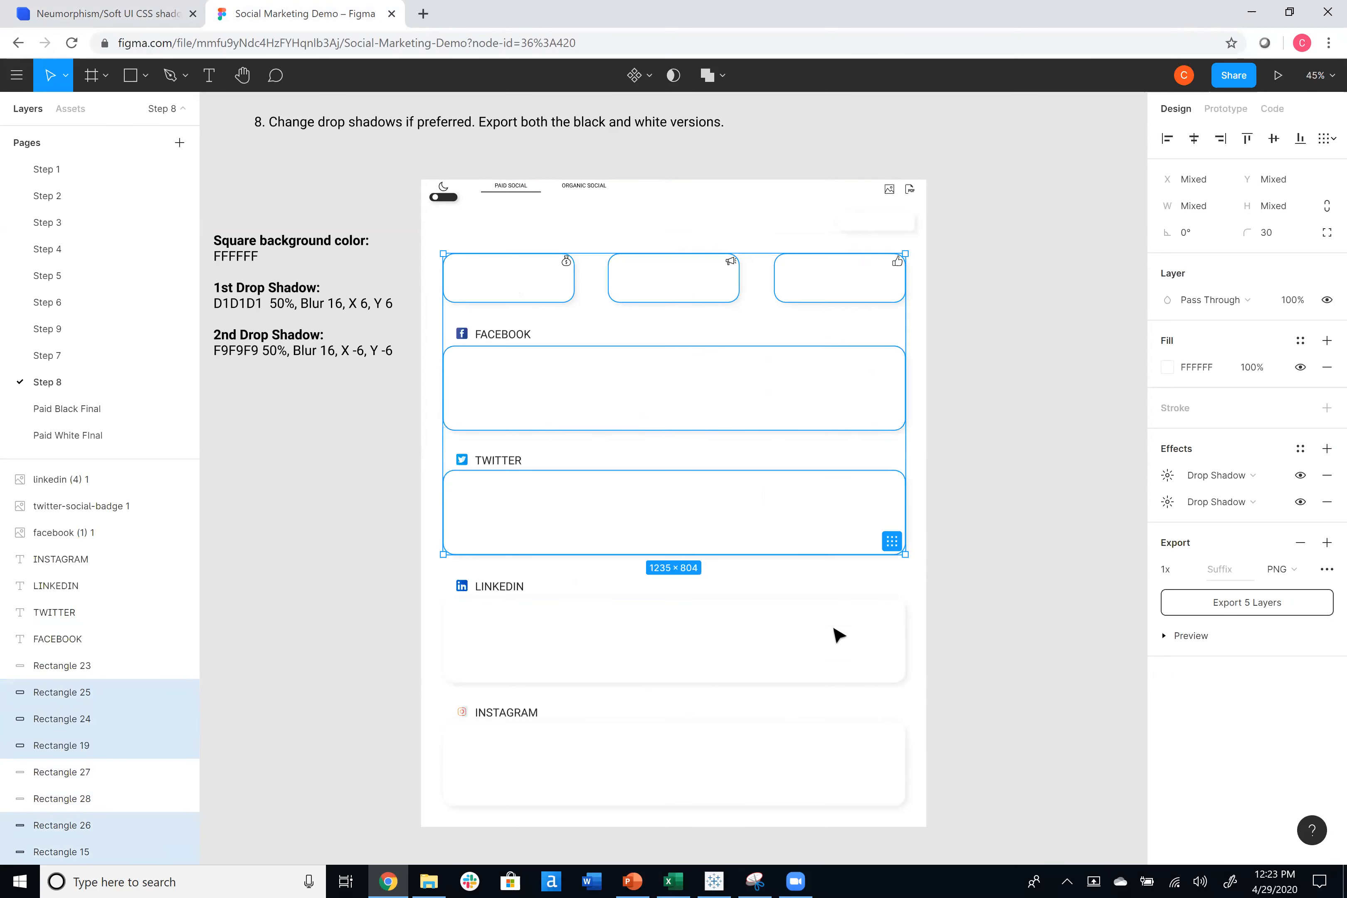
{"action": "left_click", "coordinate": [839, 646], "text": "shift"}
{"action": "left_click", "coordinate": [860, 760], "text": "shift"}
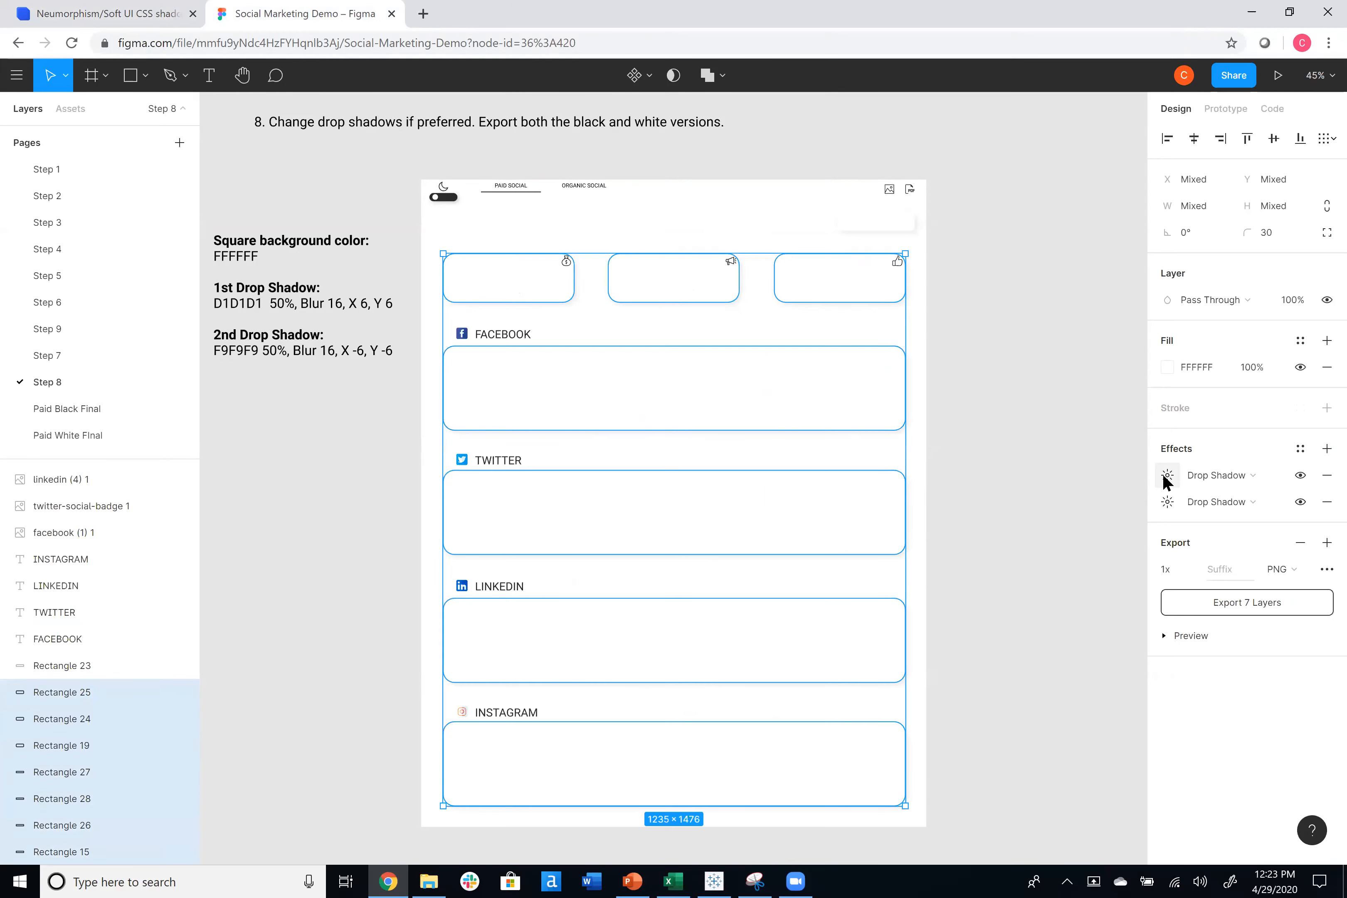
{"action": "left_click", "coordinate": [1047, 392]}
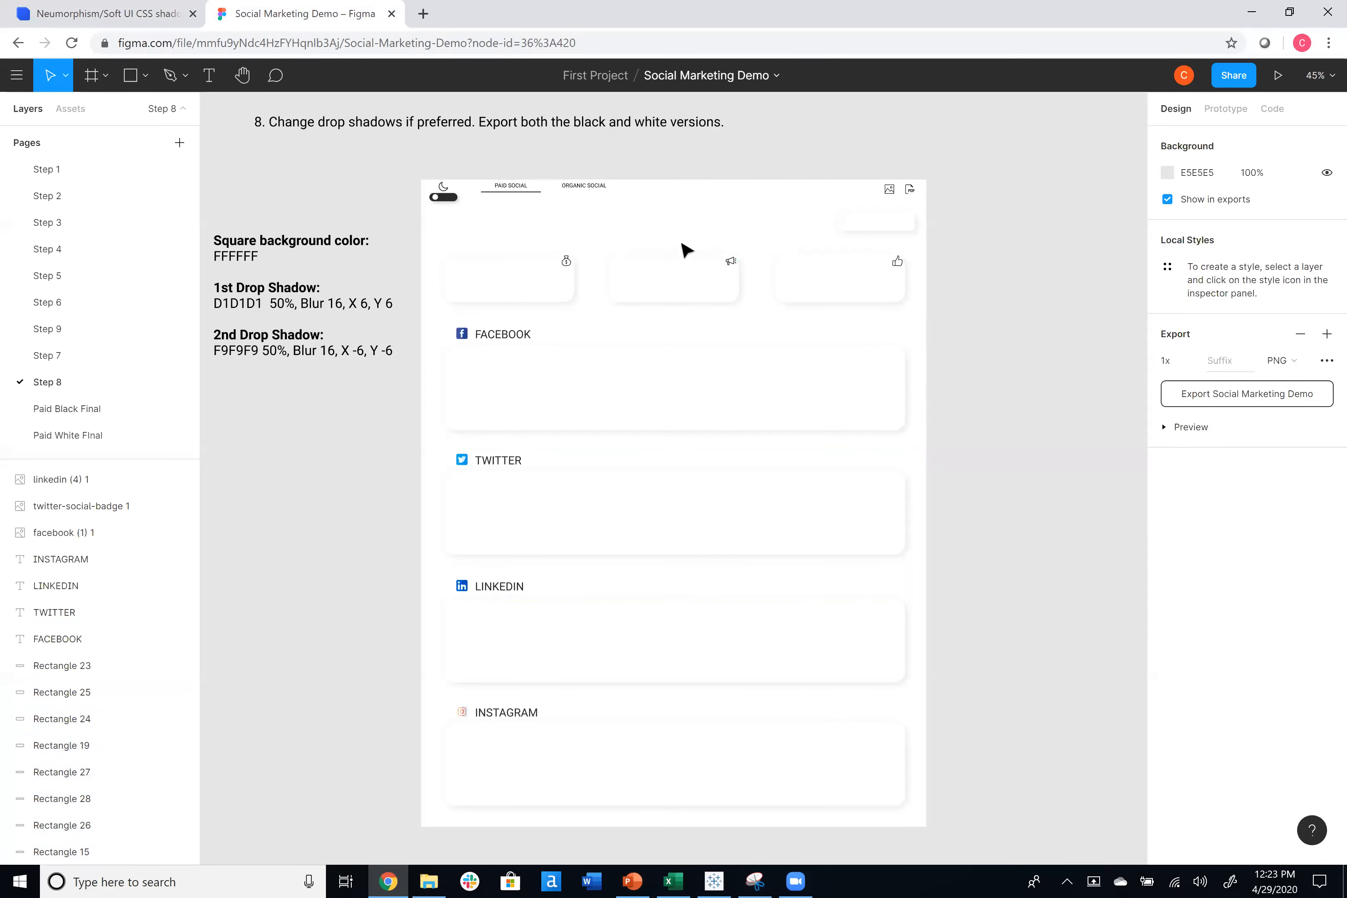
Compare the two final pages and export only Social Marketing Demo from the Paid Black Final page as a 1x PNG.
{"action": "left_click", "coordinate": [83, 408]}
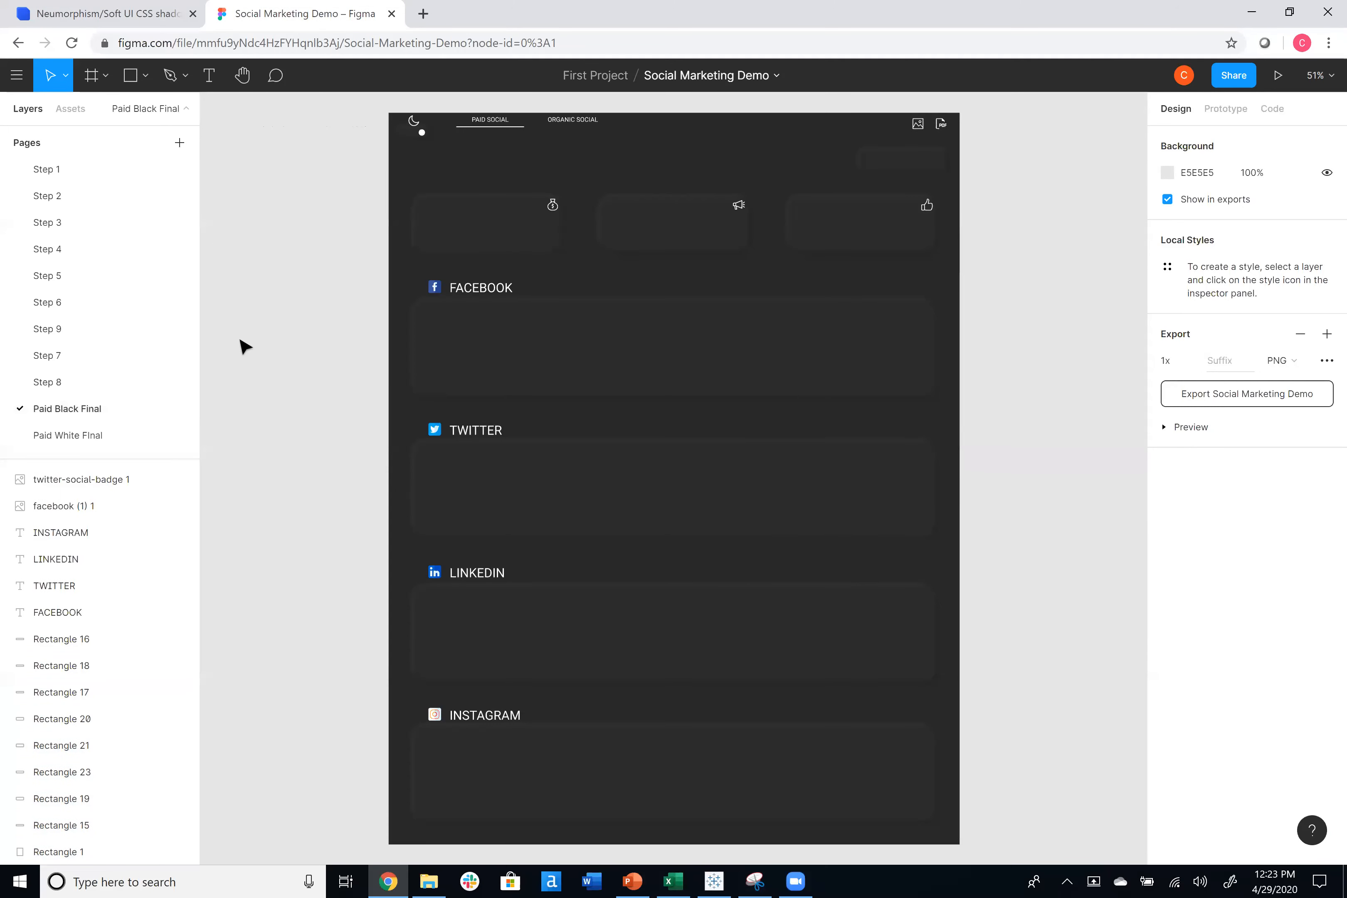
{"action": "left_click", "coordinate": [83, 433]}
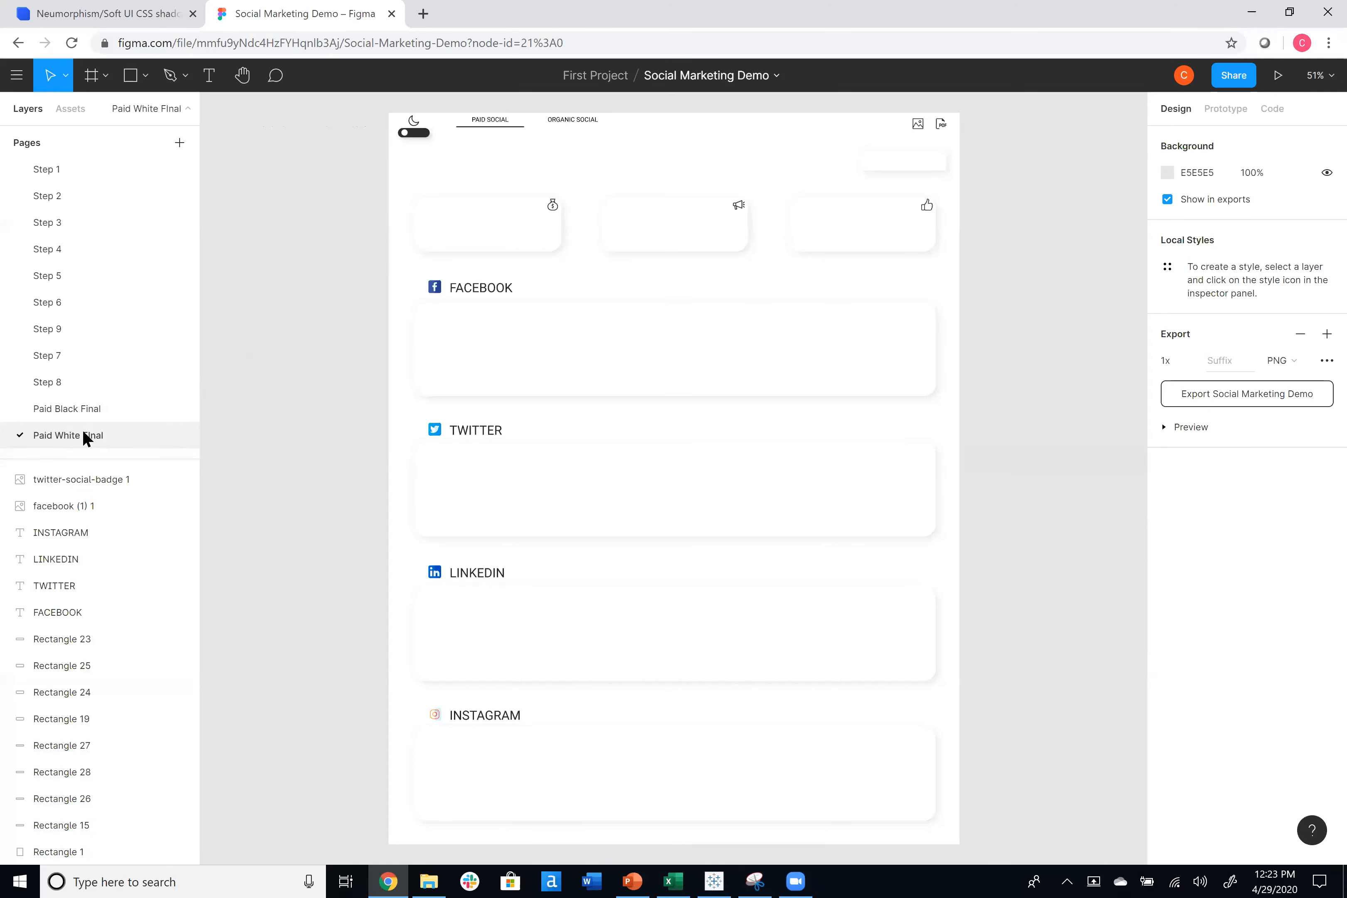
{"action": "left_click", "coordinate": [94, 408]}
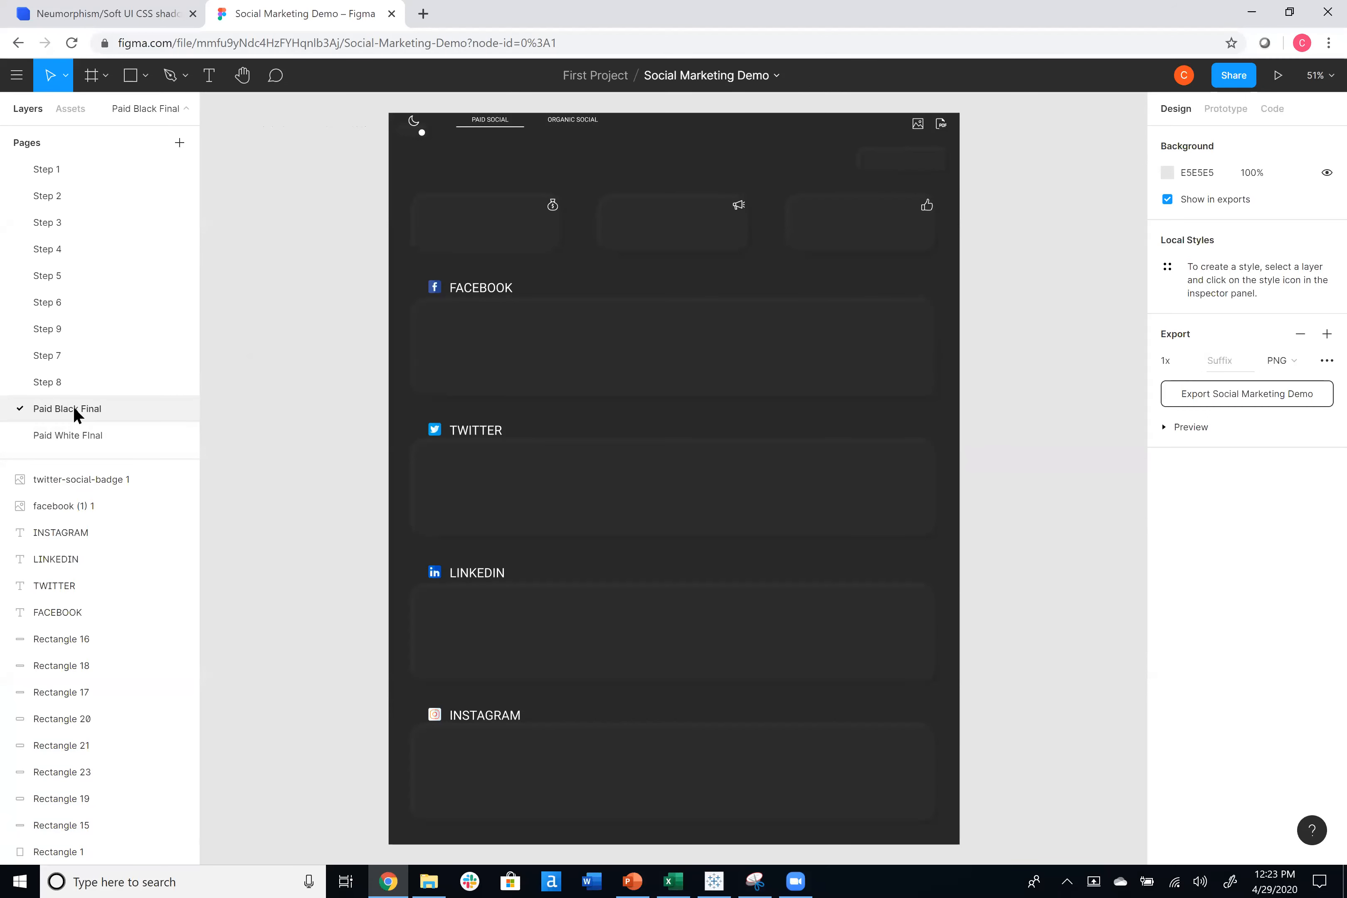
{"action": "left_click", "coordinate": [1222, 392]}
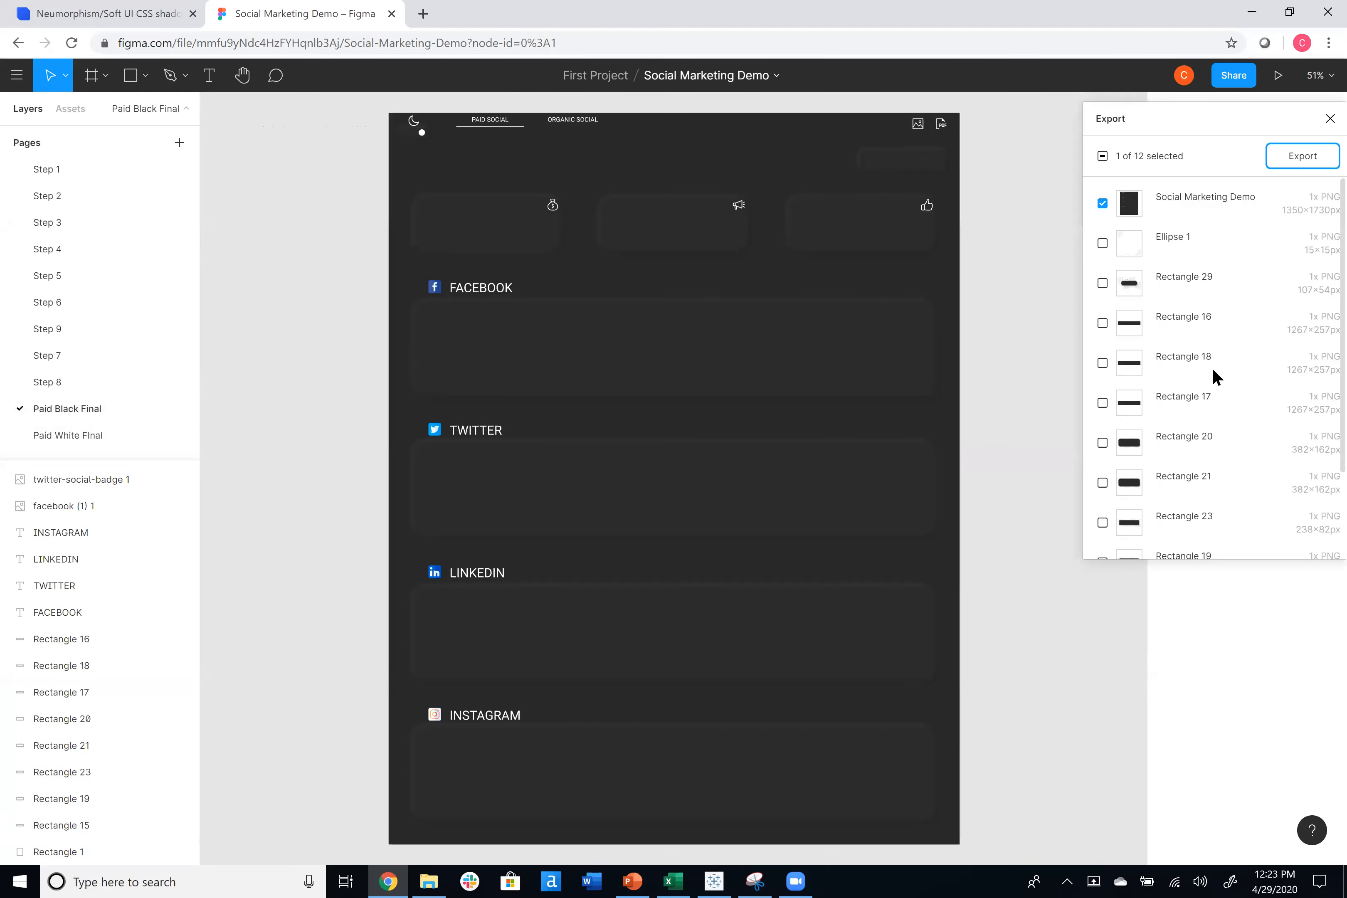
{"action": "left_click", "coordinate": [1103, 203]}
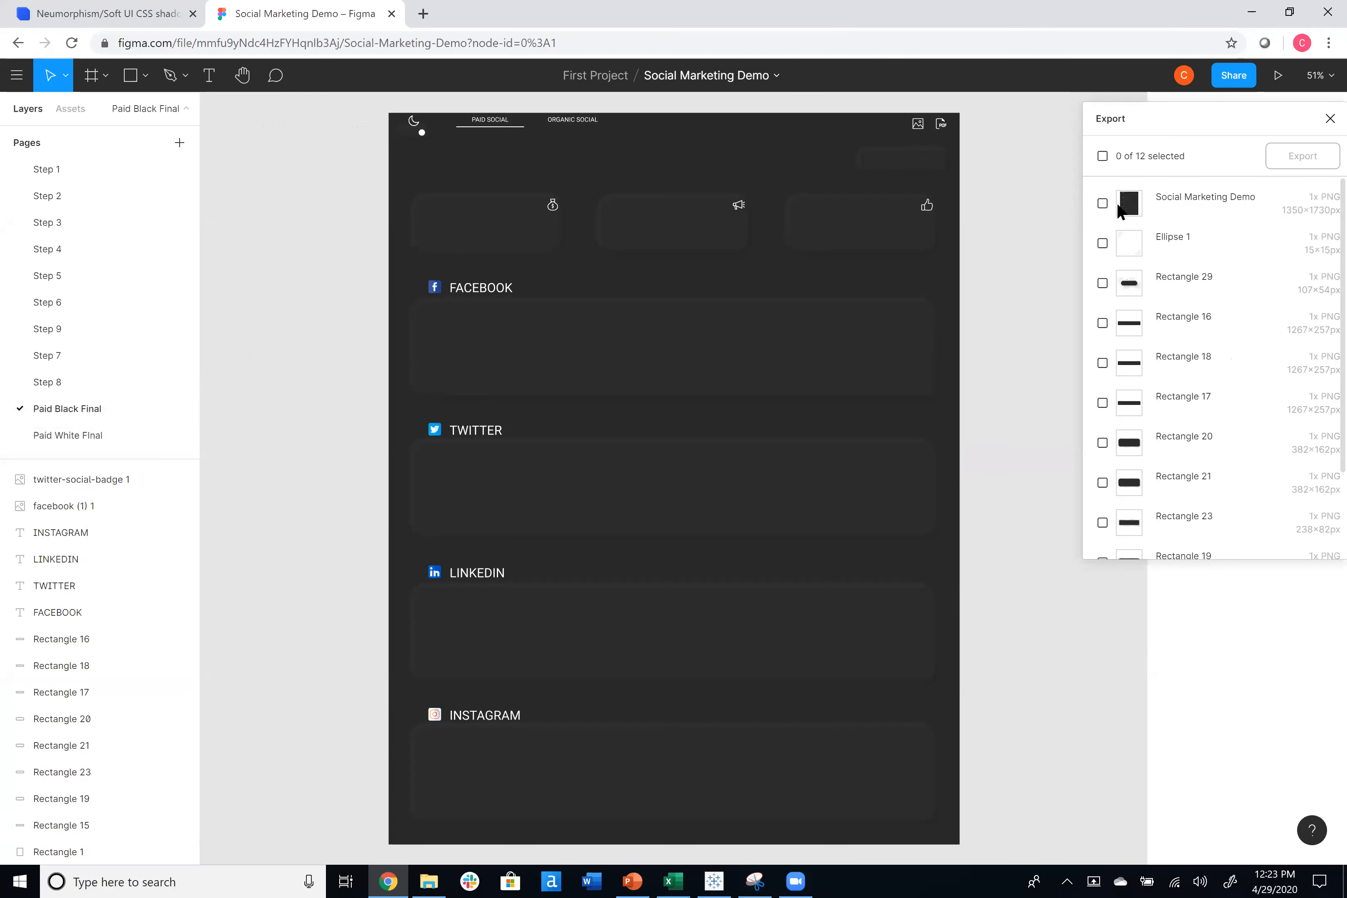
{"action": "left_click", "coordinate": [1103, 203]}
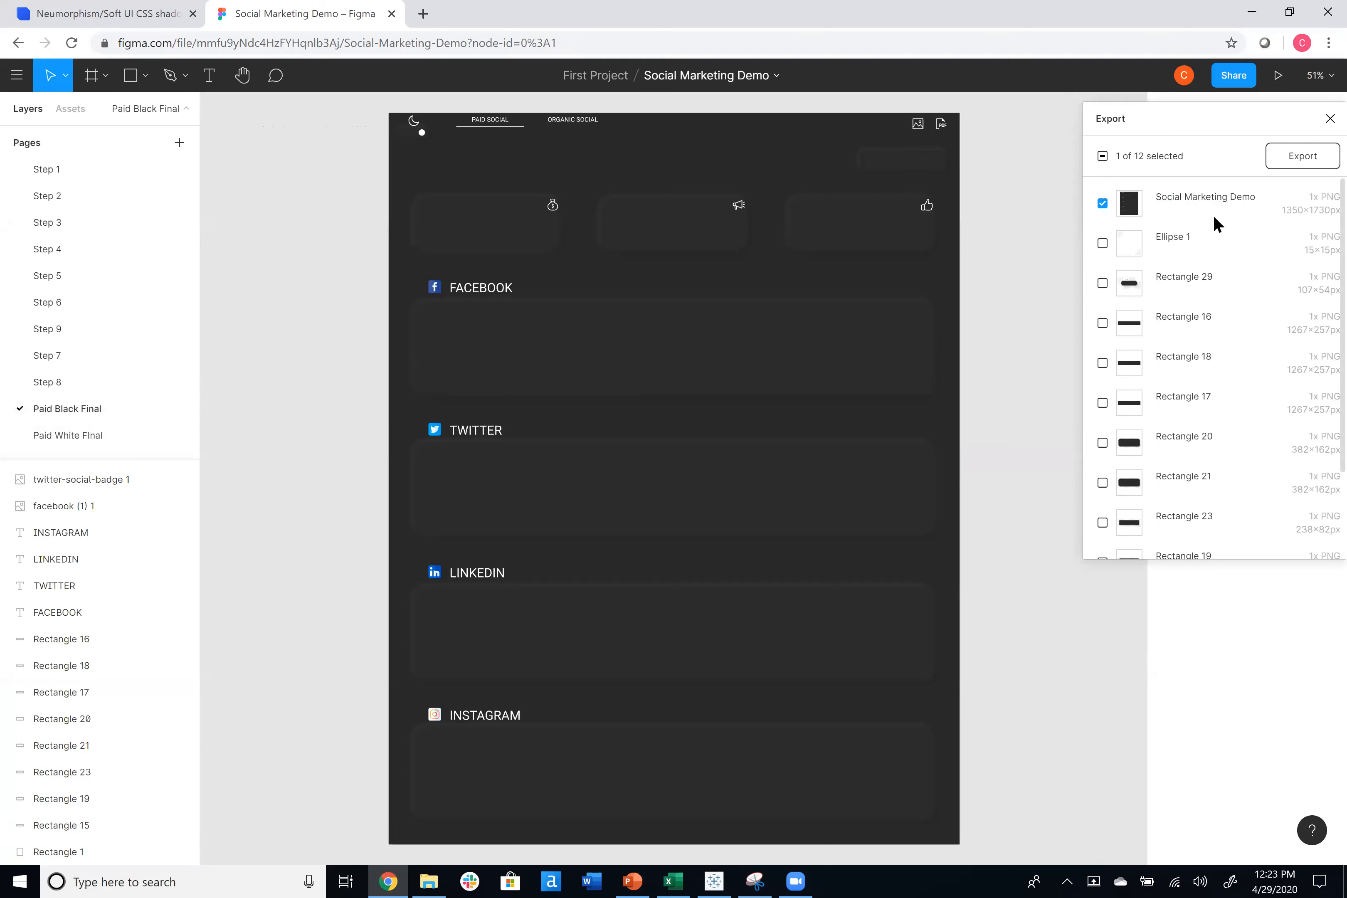
{"action": "left_click", "coordinate": [1297, 164]}
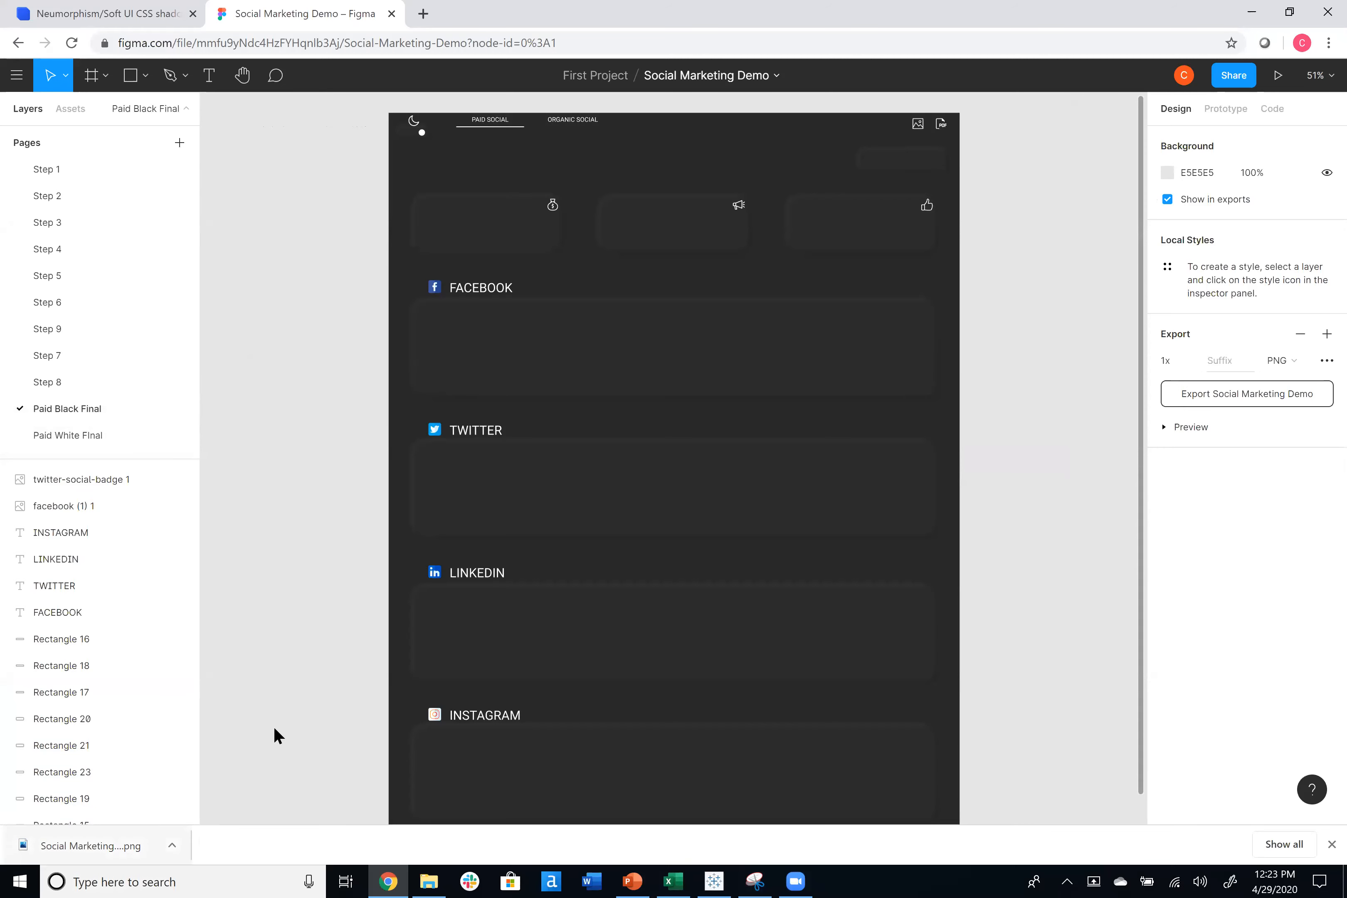
Export only Social Marketing Demo from the Paid White Final page as a 1x PNG.
{"action": "left_click", "coordinate": [87, 436]}
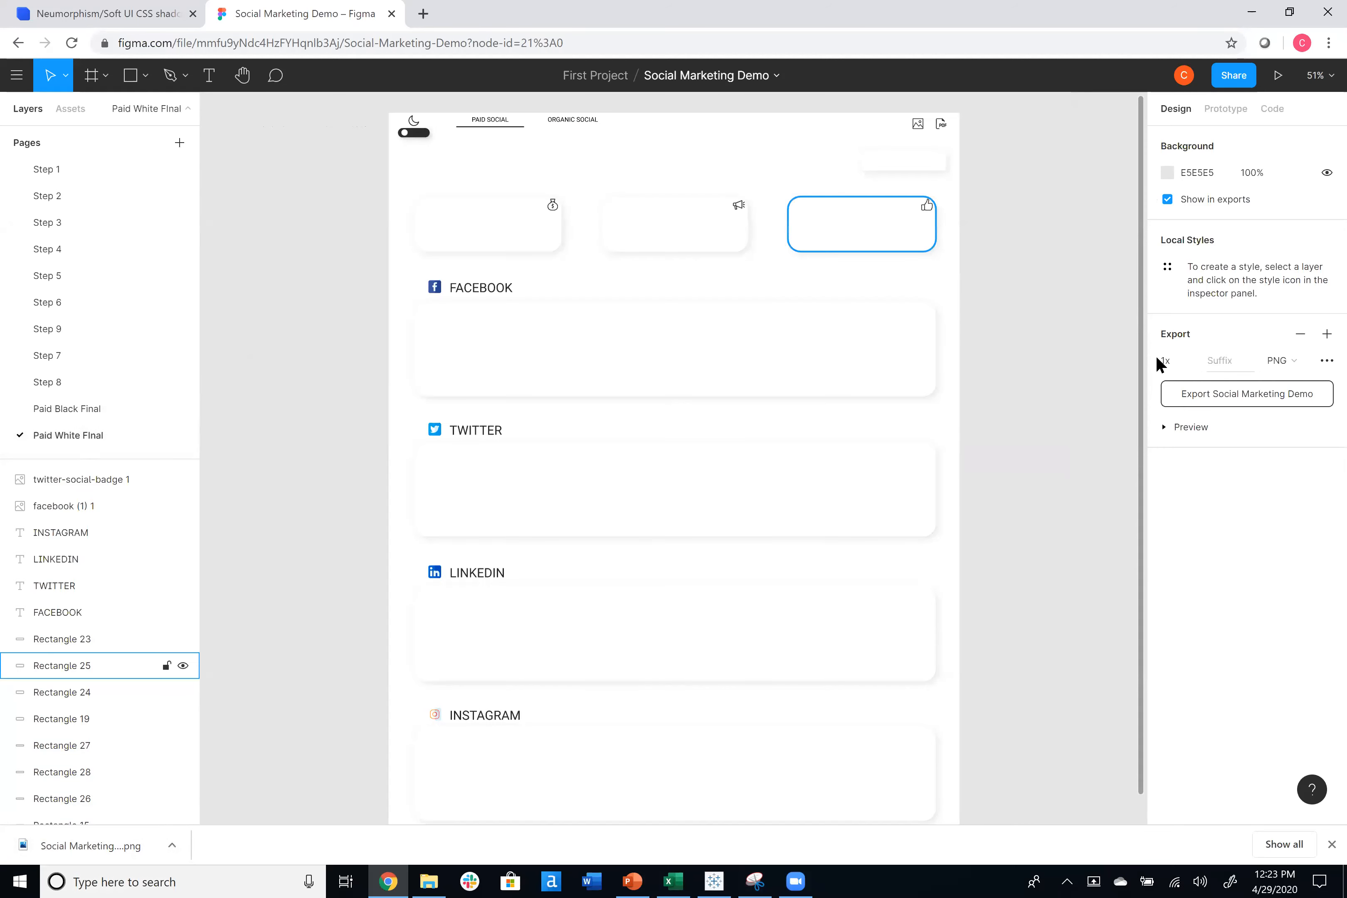
{"action": "left_click", "coordinate": [1220, 394]}
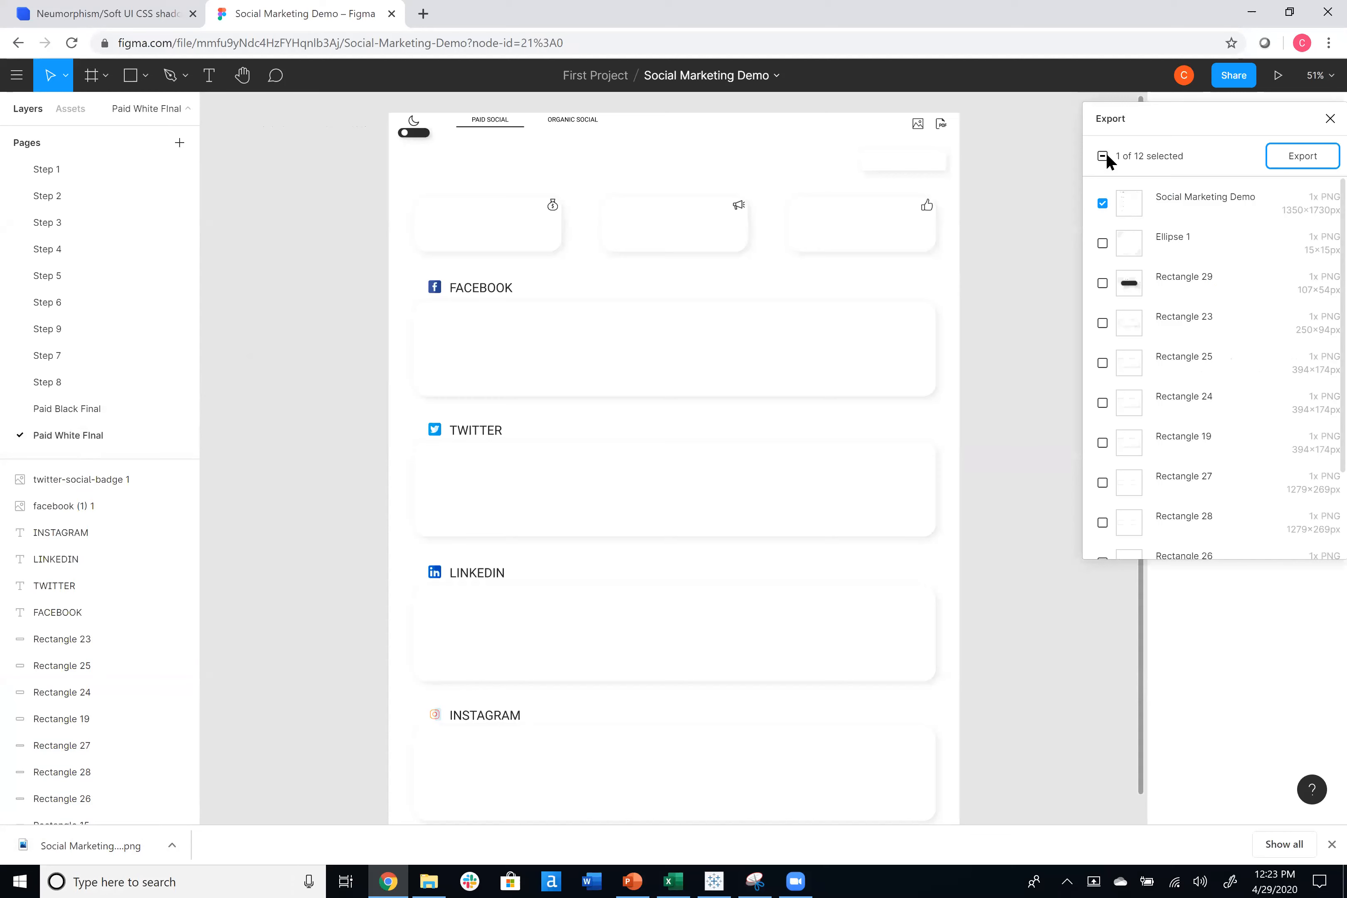
{"action": "left_click", "coordinate": [1294, 157]}
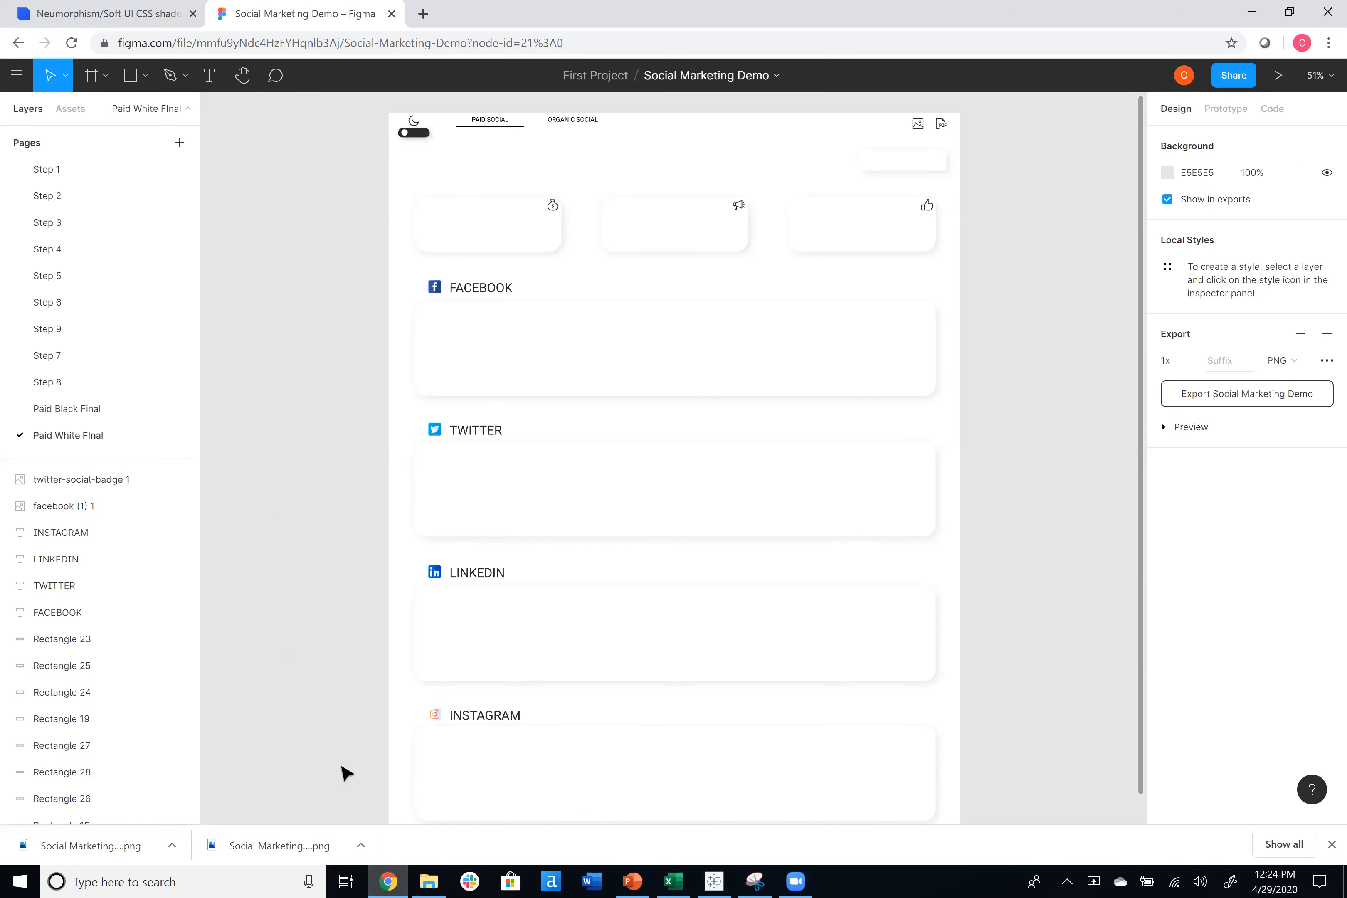
Switch to Tableau and open the 1. Background Image worksheet after the Using Background Images in Tableau title dashboard.
{"action": "left_click", "coordinate": [723, 879]}
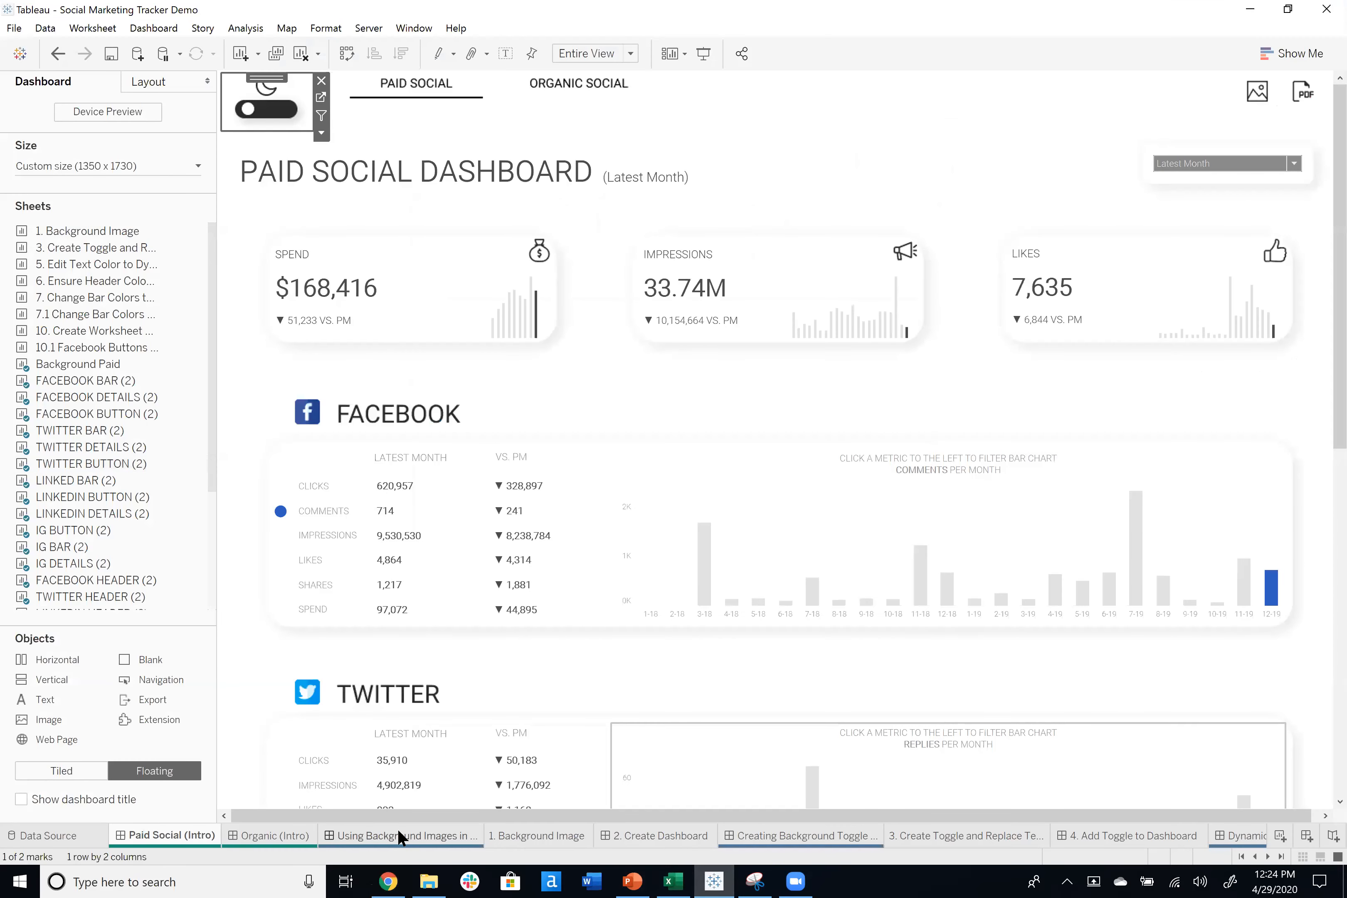
{"action": "left_click", "coordinate": [397, 834]}
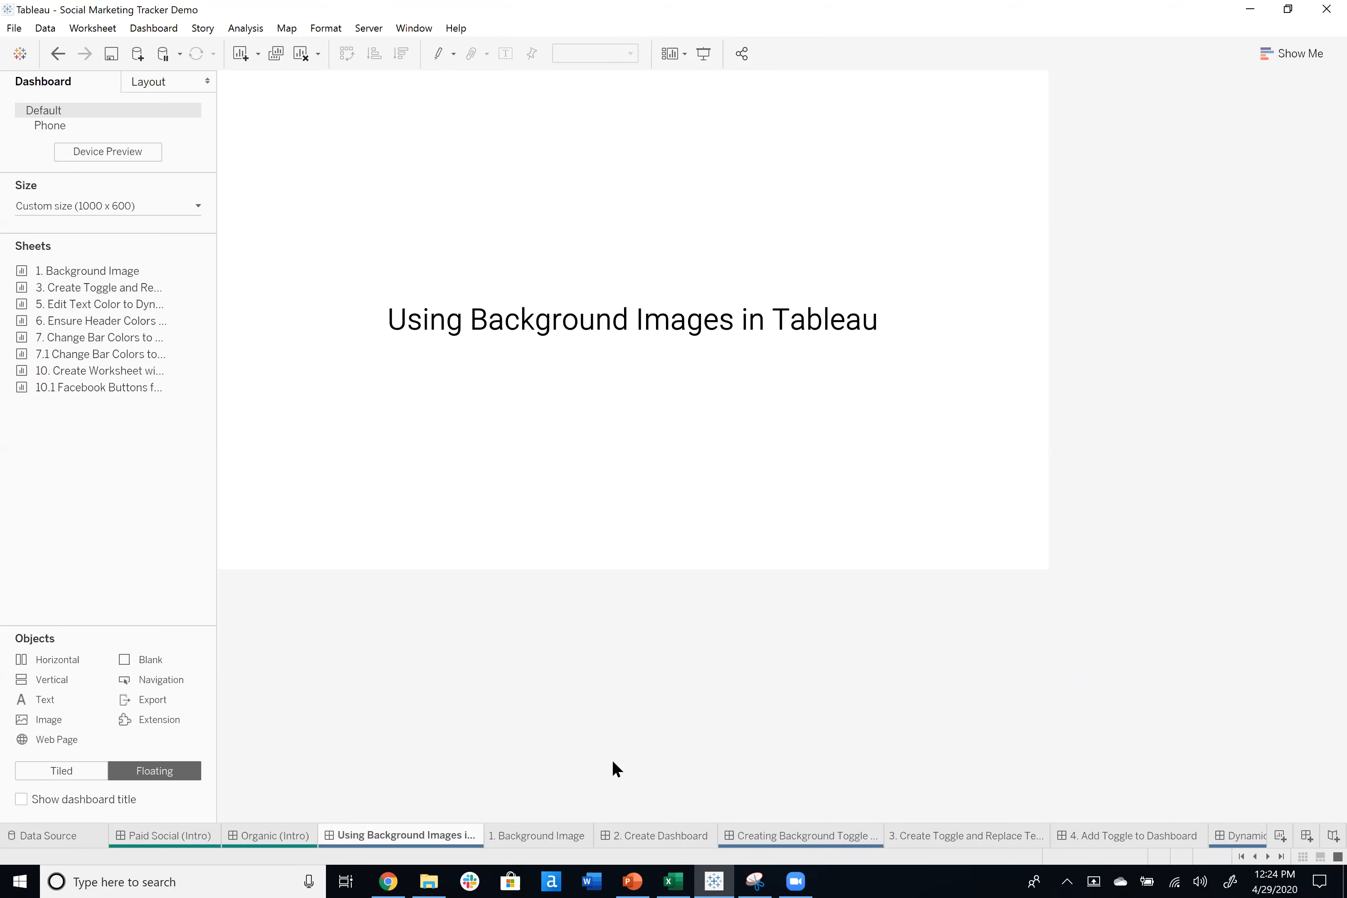
{"action": "left_click", "coordinate": [547, 836]}
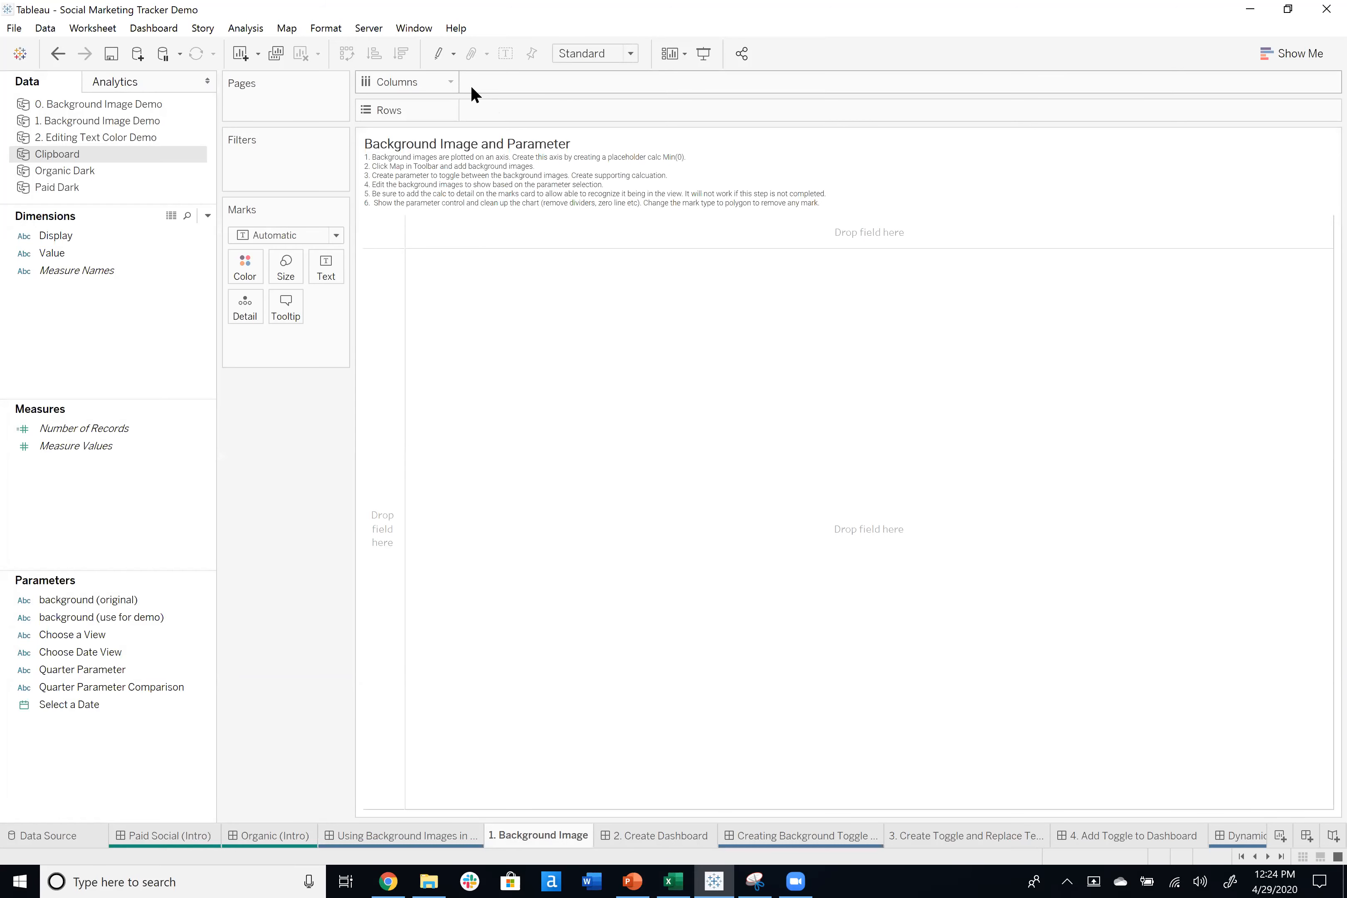
Create a calculated field named min(0) with the formula min(0) in the 0. Background Image Demo data source.
{"action": "left_click", "coordinate": [174, 103]}
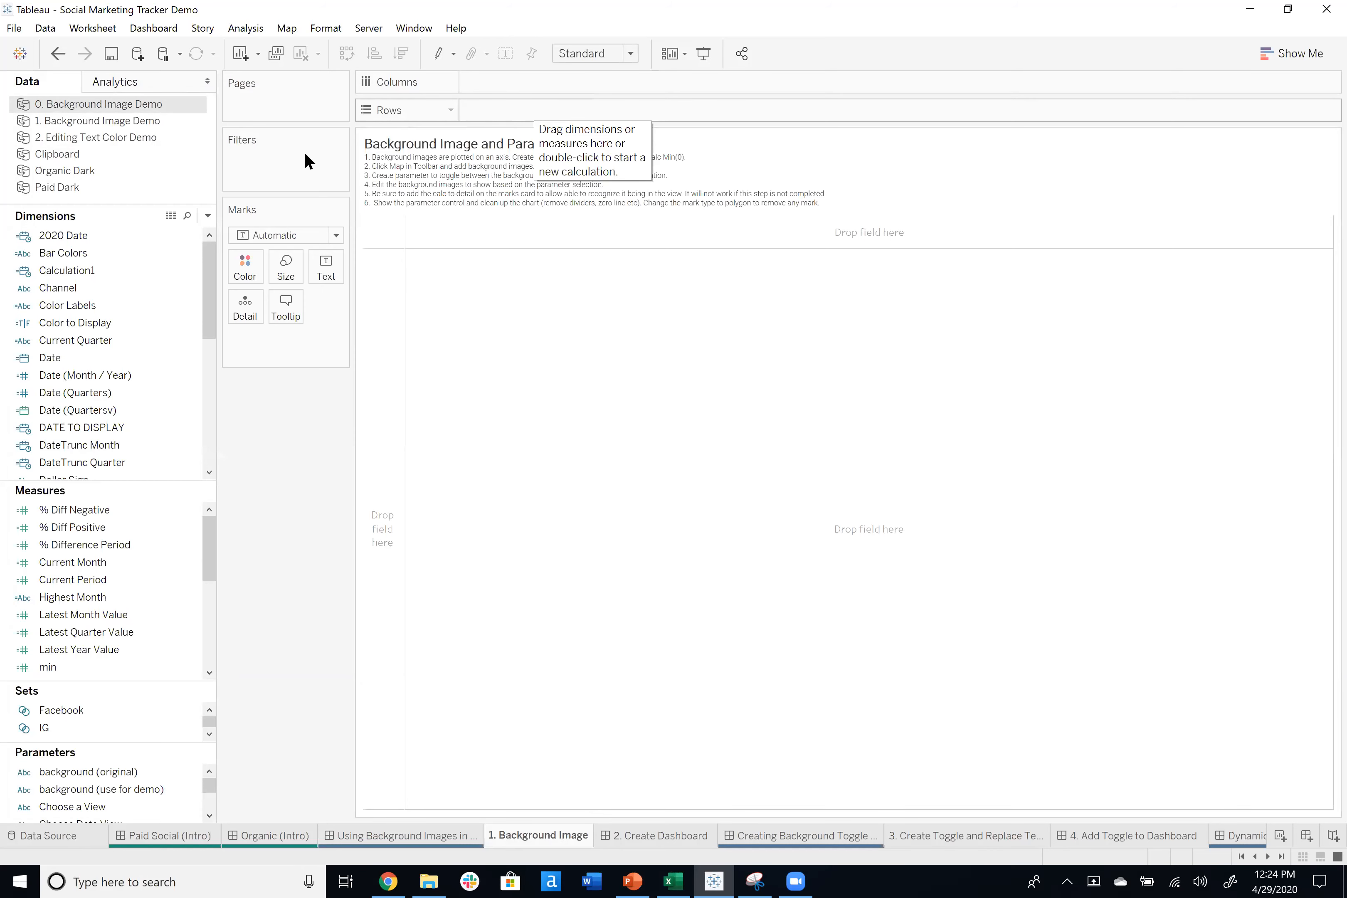
{"action": "left_click", "coordinate": [209, 219]}
{"action": "left_click", "coordinate": [191, 227]}
{"action": "type", "text": "min(0)"}
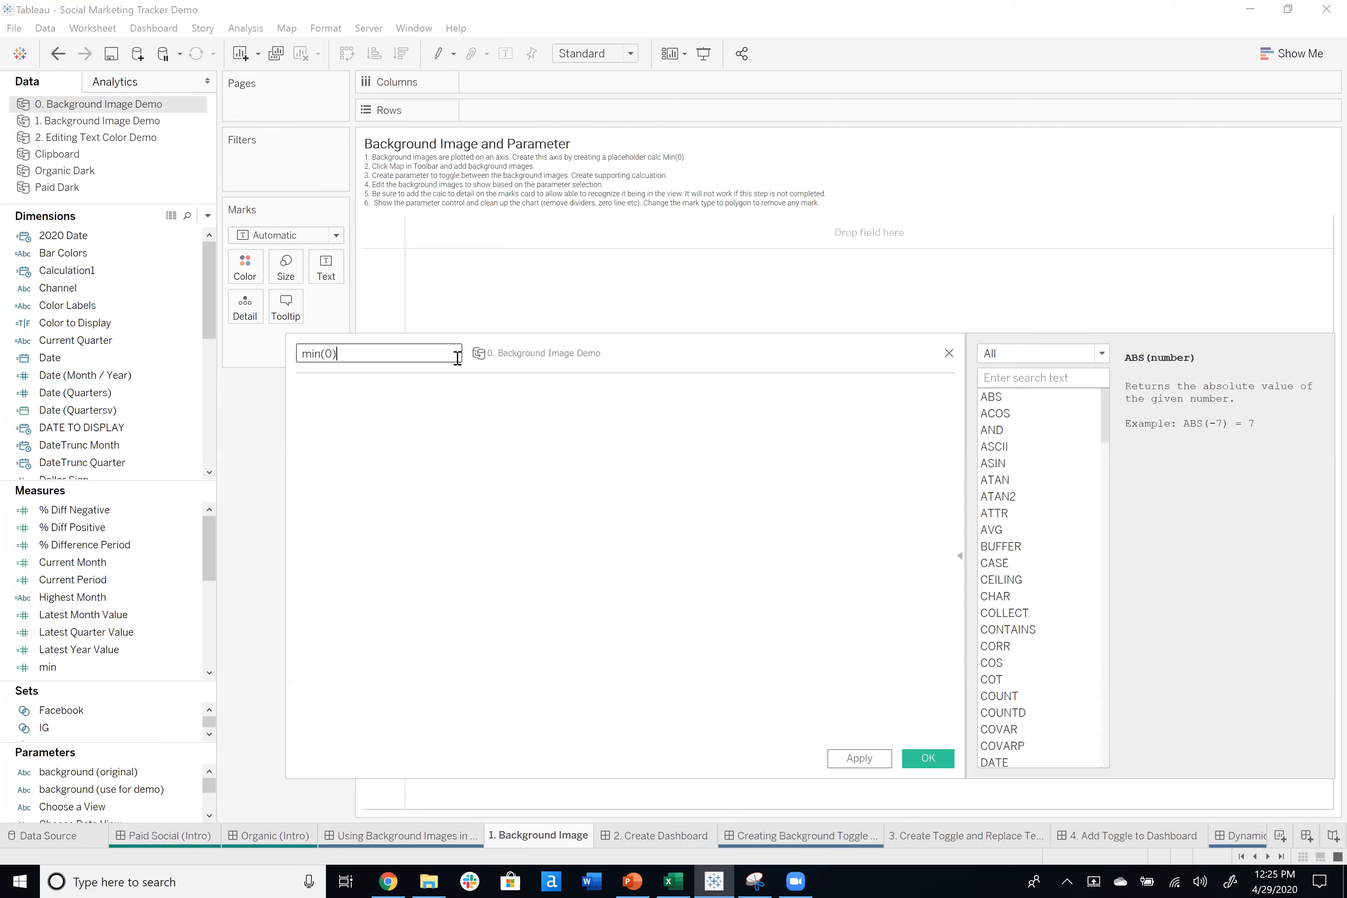
{"action": "left_click", "coordinate": [418, 420]}
{"action": "type", "text": "min(0)"}
{"action": "key", "text": "Return"}
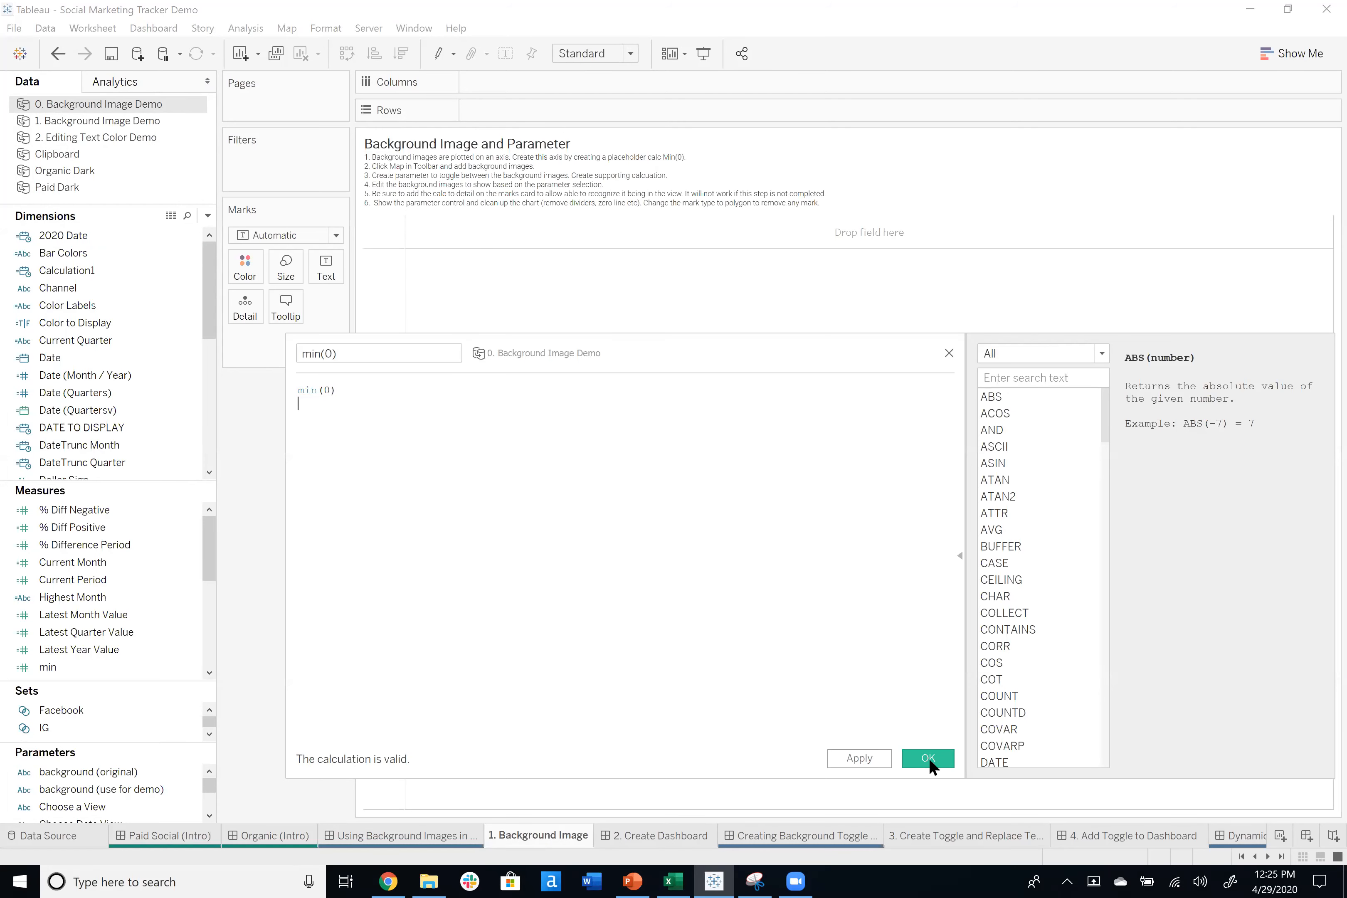
{"action": "left_click", "coordinate": [928, 756]}
Place the min(0) field on both Columns and Rows and set the mark type to Polygon.
{"action": "left_click_drag", "start_coordinate": [80, 667], "coordinate": [214, 336]}
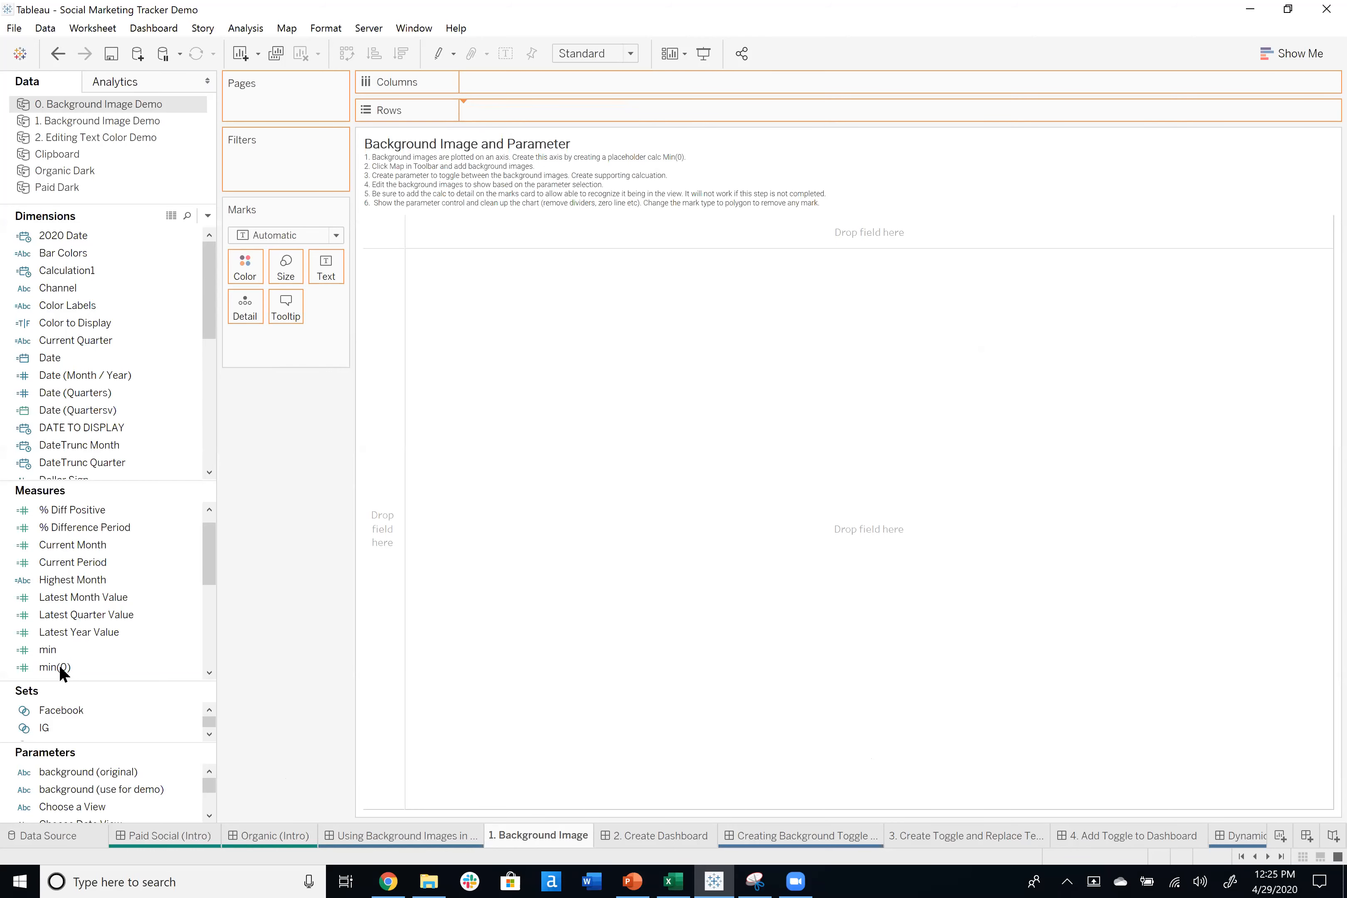
{"action": "left_click_drag", "start_coordinate": [64, 666], "coordinate": [501, 85]}
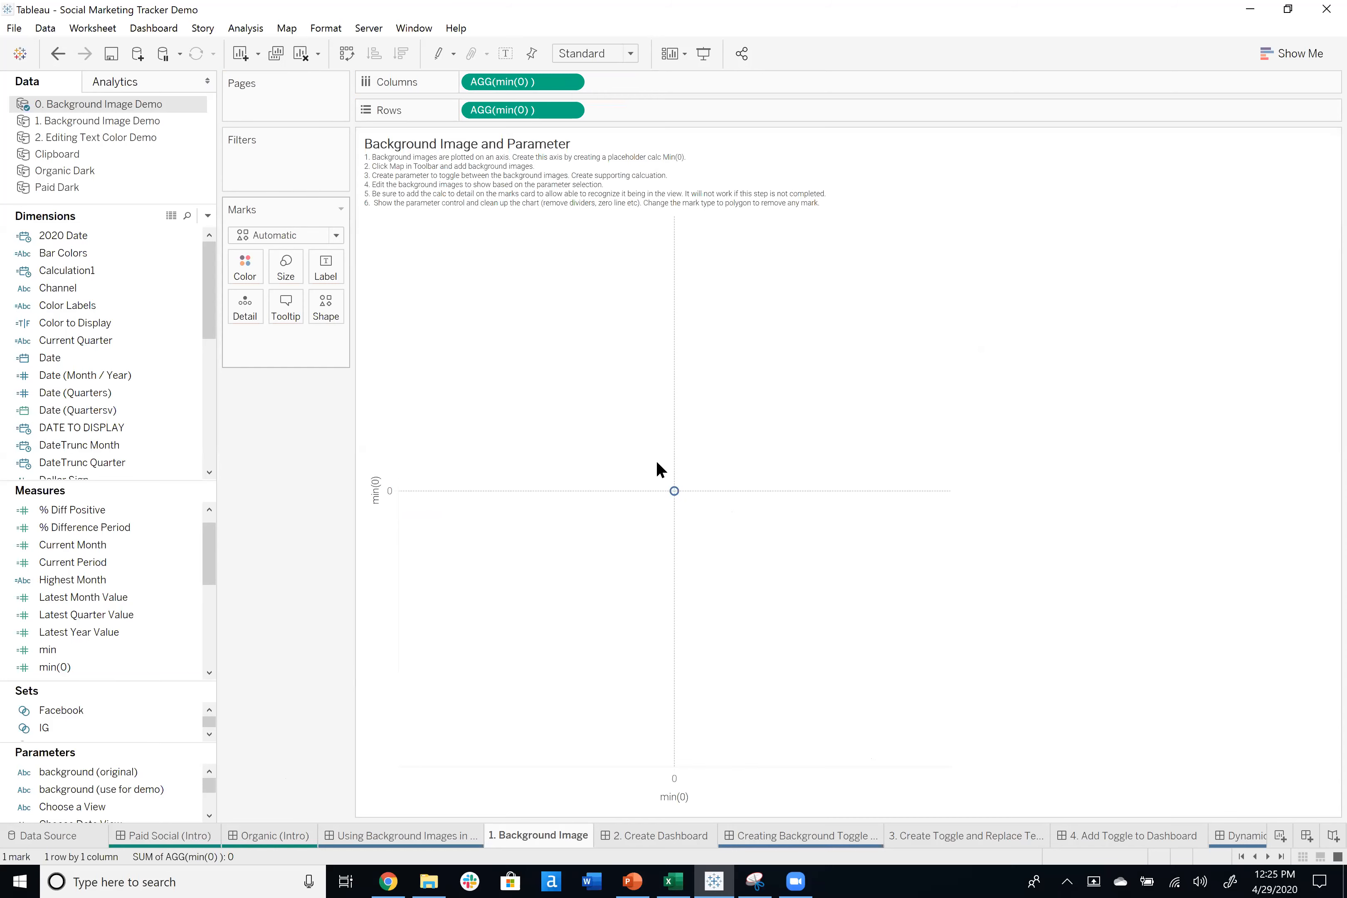
{"action": "left_click", "coordinate": [335, 235]}
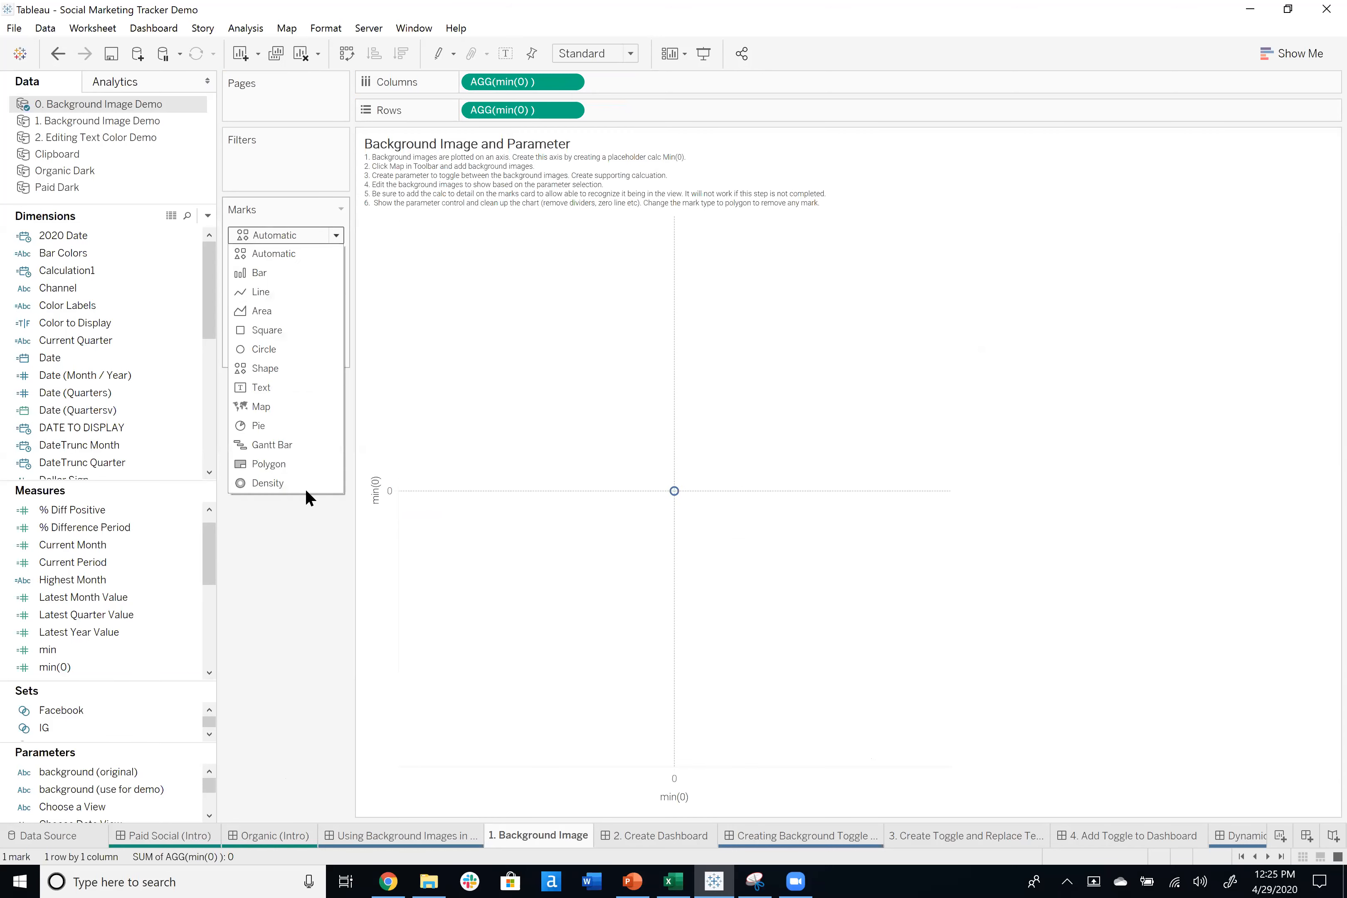
{"action": "left_click", "coordinate": [297, 464]}
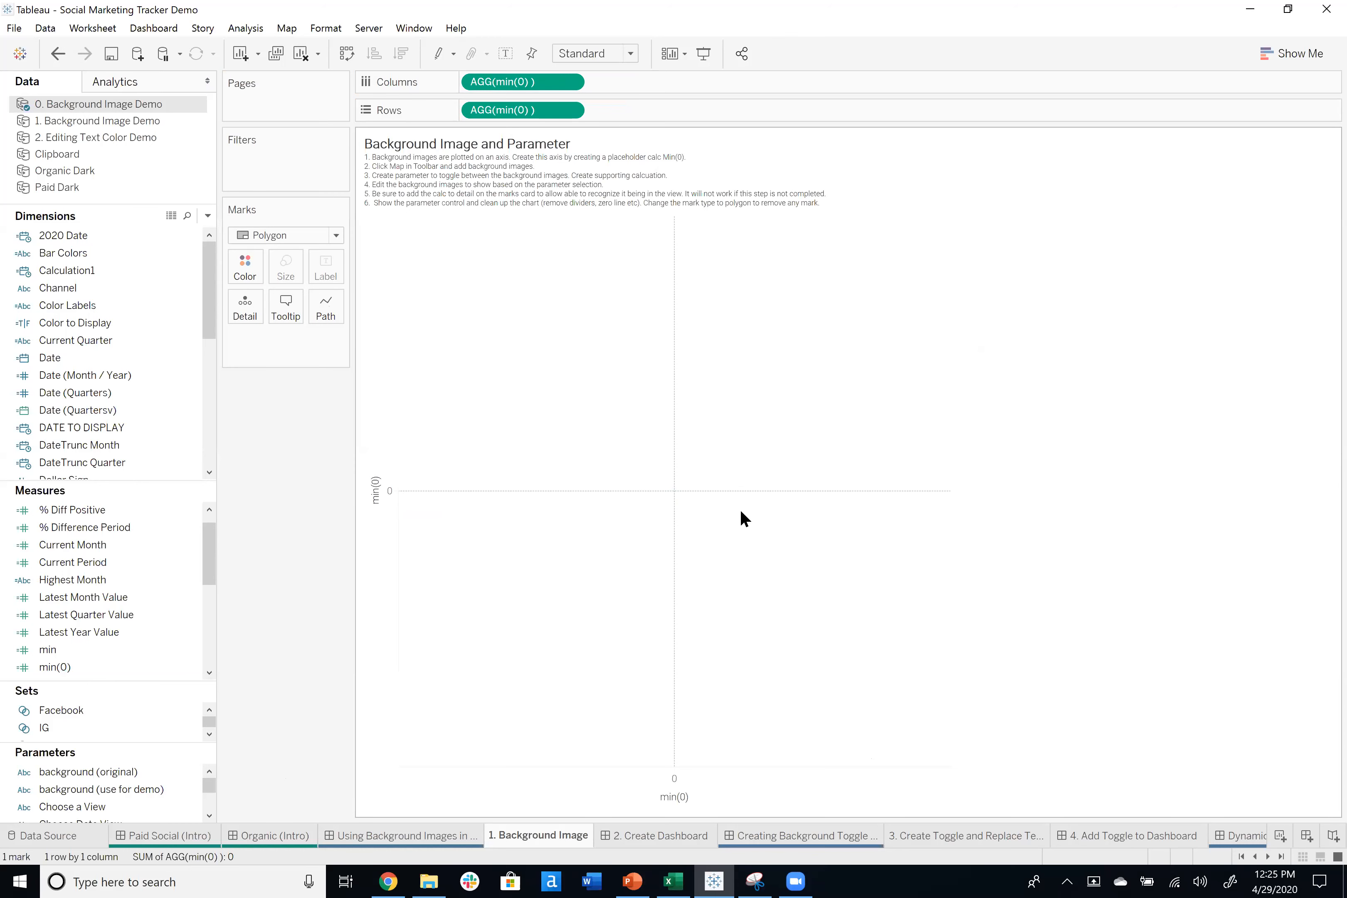
Start a new background image for the 0. Background Image Demo data source and name it black background.
{"action": "left_click", "coordinate": [296, 27]}
{"action": "mouse_move", "coordinate": [246, 28]}
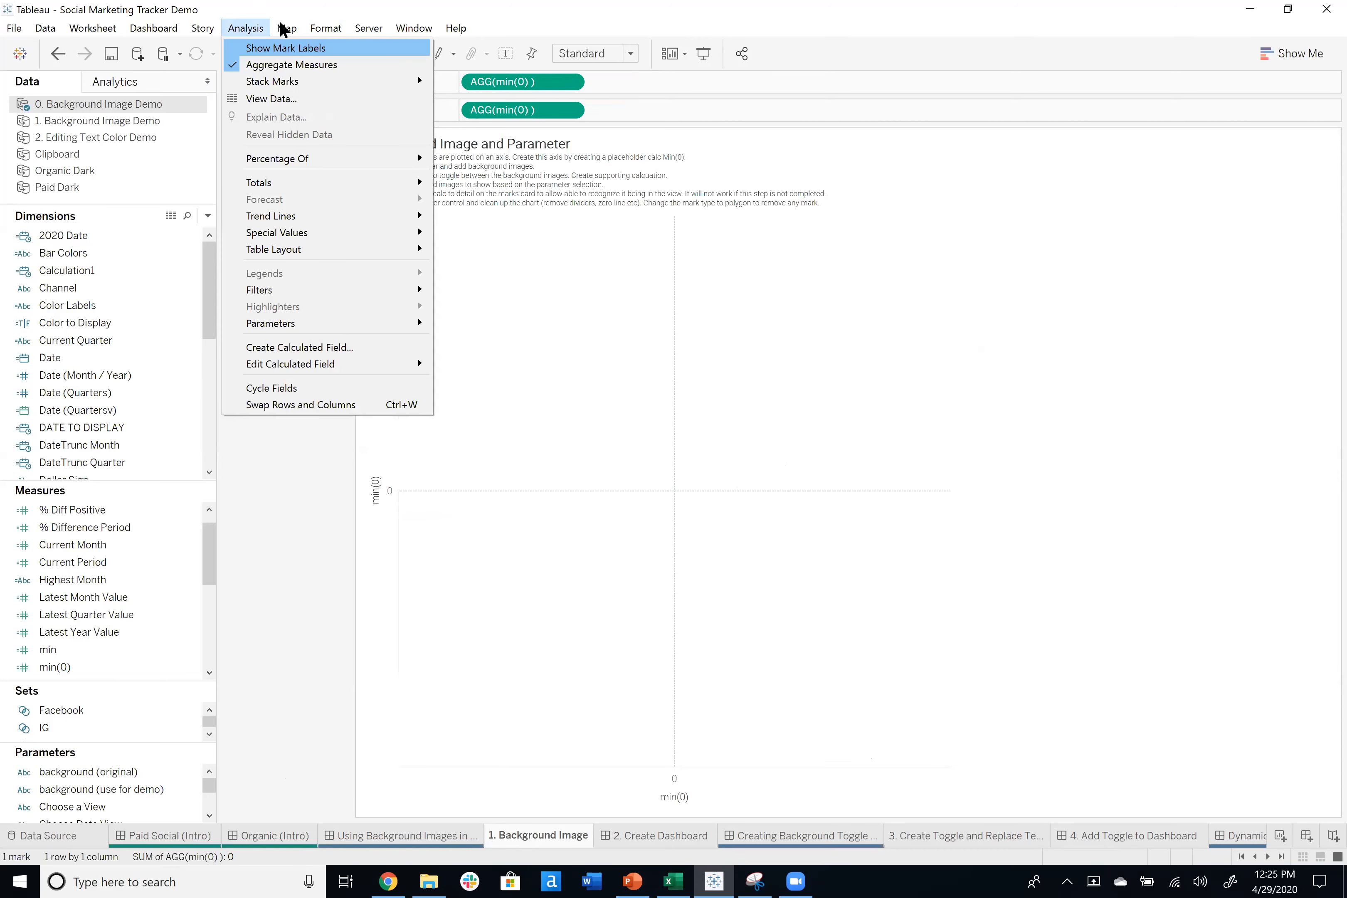
{"action": "mouse_move", "coordinate": [286, 28]}
{"action": "mouse_move", "coordinate": [297, 66]}
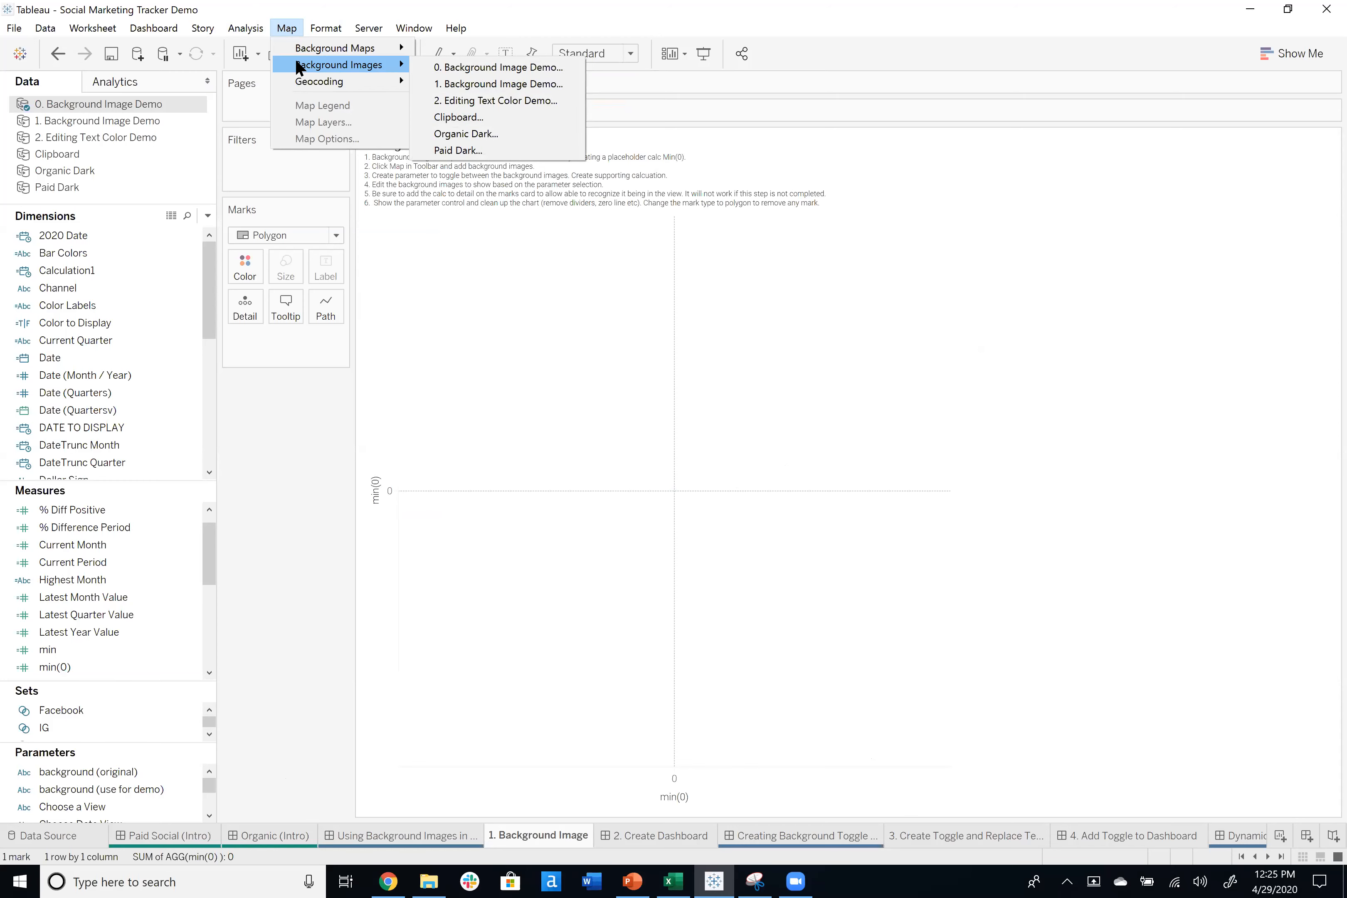
{"action": "left_click", "coordinate": [436, 67]}
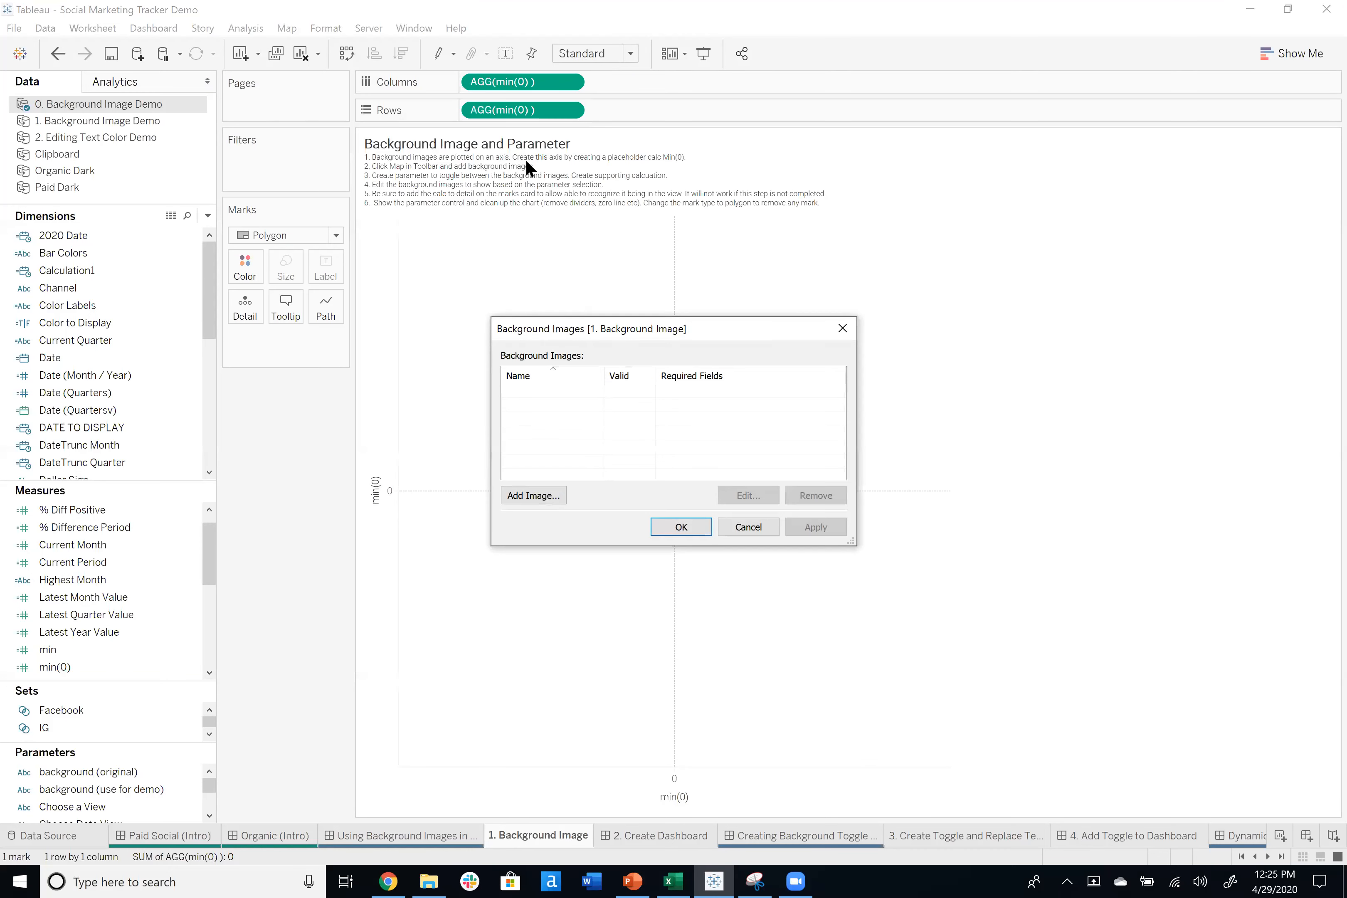
{"action": "left_click", "coordinate": [550, 495]}
{"action": "type", "text": "black "}
{"action": "type", "text": "back"}
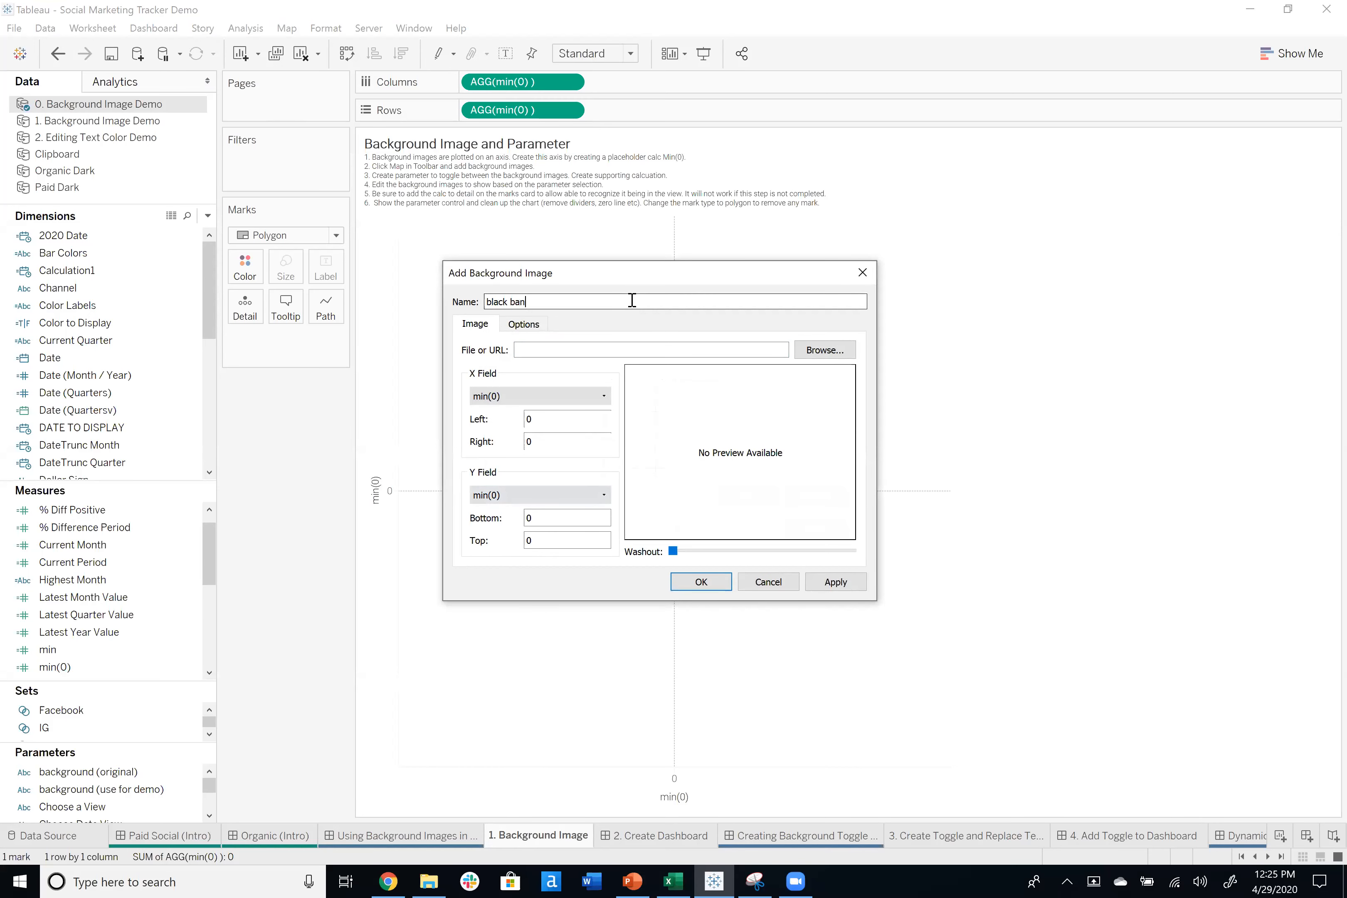
{"action": "key", "text": "BackSpace"}
{"action": "key", "text": "BackSpace"}
{"action": "key", "text": "BackSpace"}
{"action": "type", "text": "ackground"}
Load Dark Version from the Social Marketing Dashboard folder as the image file for the black background.
{"action": "left_click", "coordinate": [838, 353]}
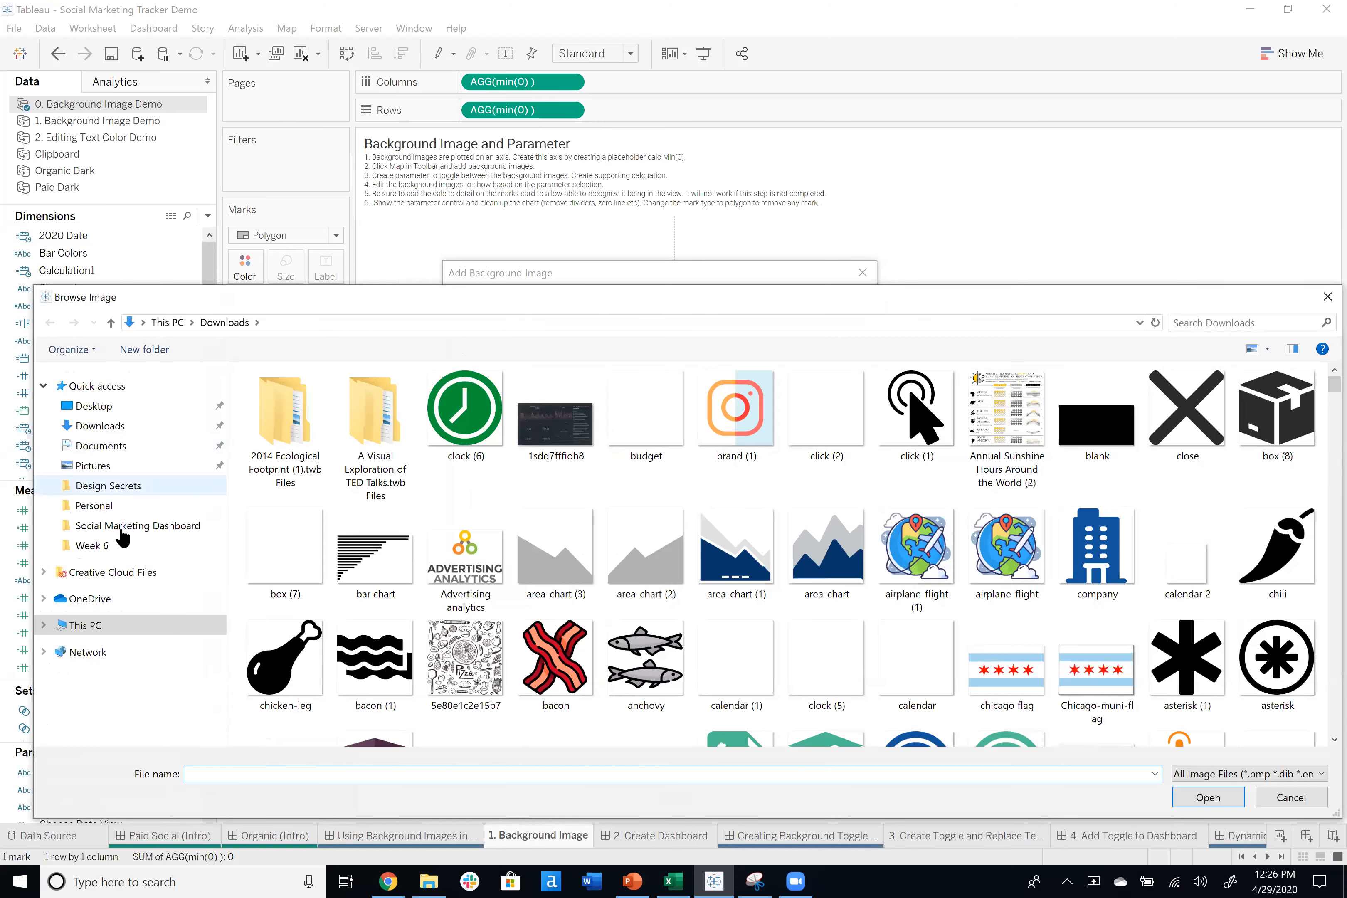
{"action": "left_click", "coordinate": [123, 525]}
{"action": "left_click", "coordinate": [375, 413]}
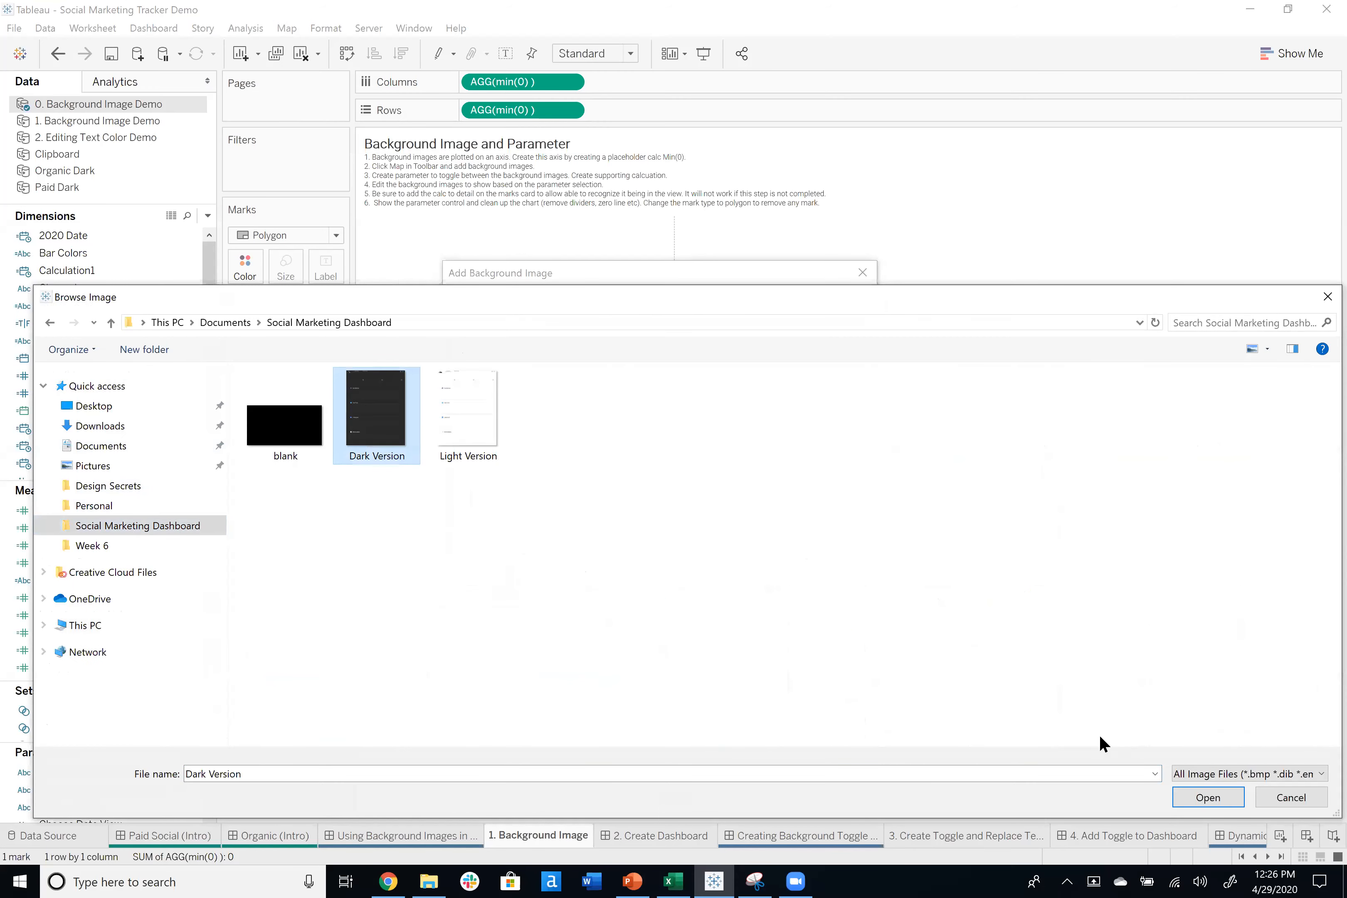
{"action": "left_click", "coordinate": [1201, 798]}
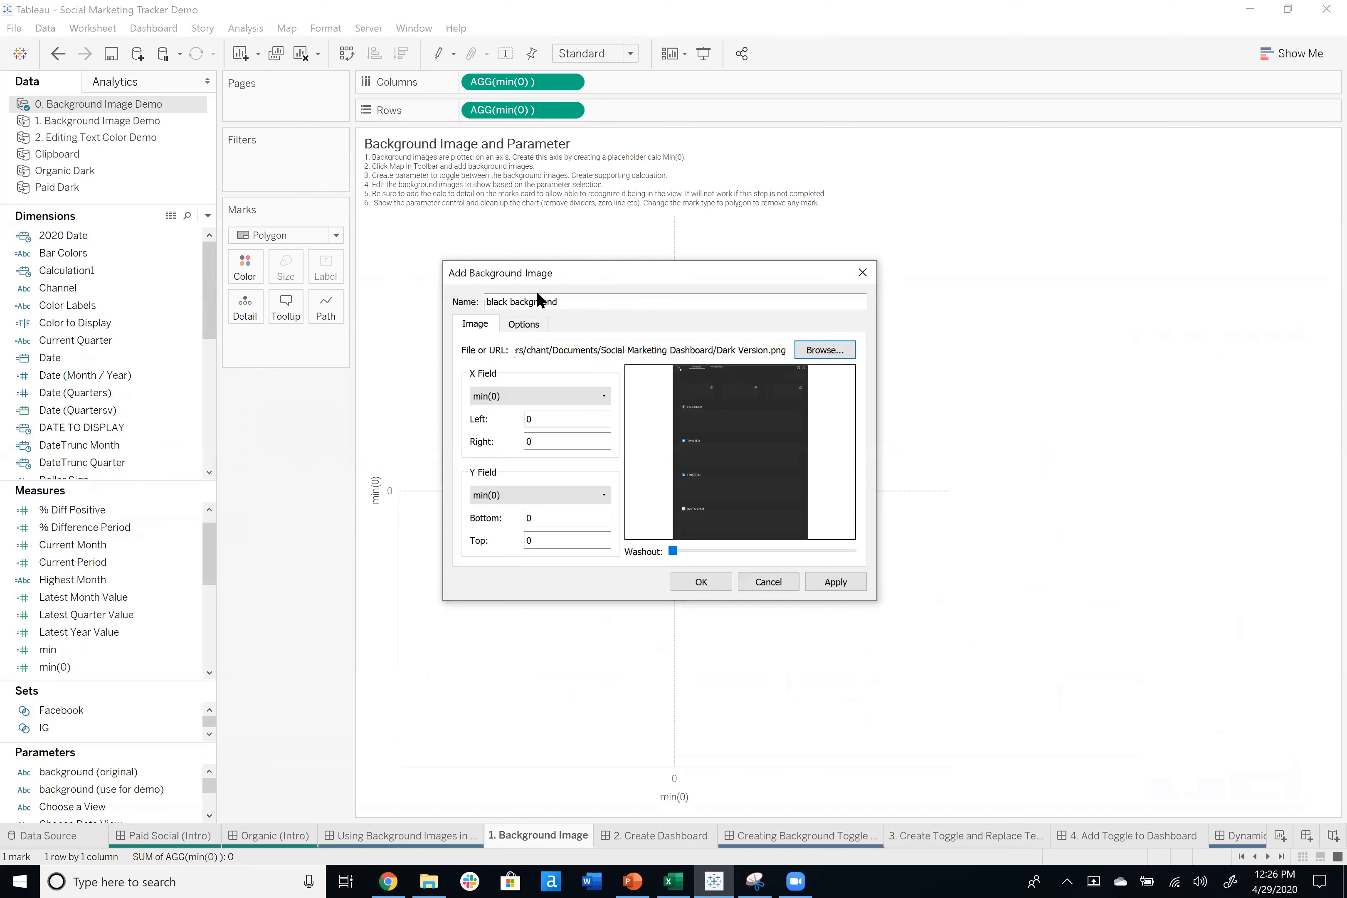
Set the black background's X field right value to 1350 and Y field top value to 1730, and confirm the image.
{"action": "left_click_drag", "start_coordinate": [566, 274], "coordinate": [623, 267]}
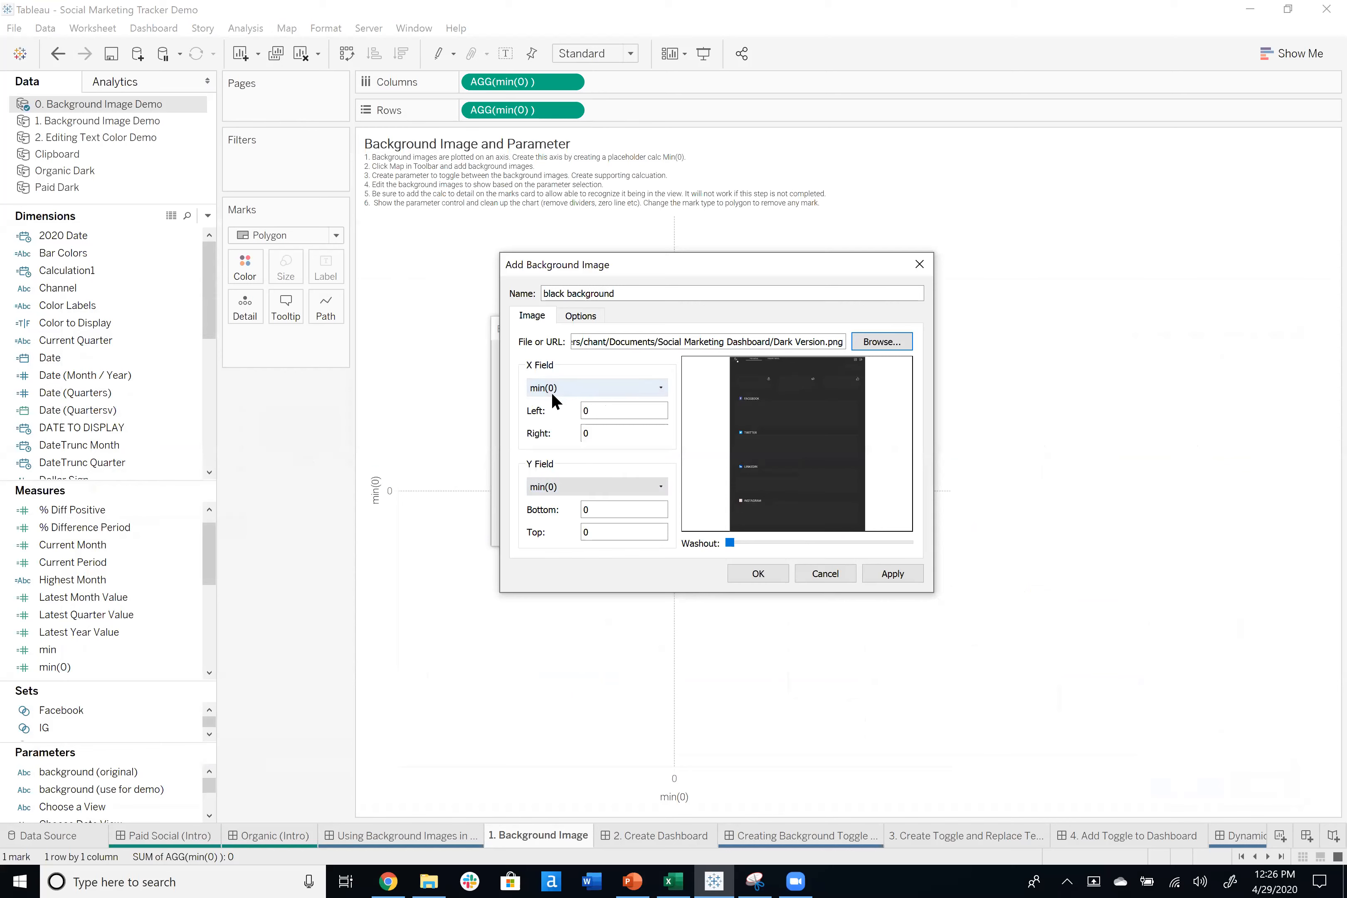
{"action": "left_click", "coordinate": [603, 409]}
{"action": "left_click", "coordinate": [594, 432]}
{"action": "key", "text": "BackSpace"}
{"action": "type", "text": "1350"}
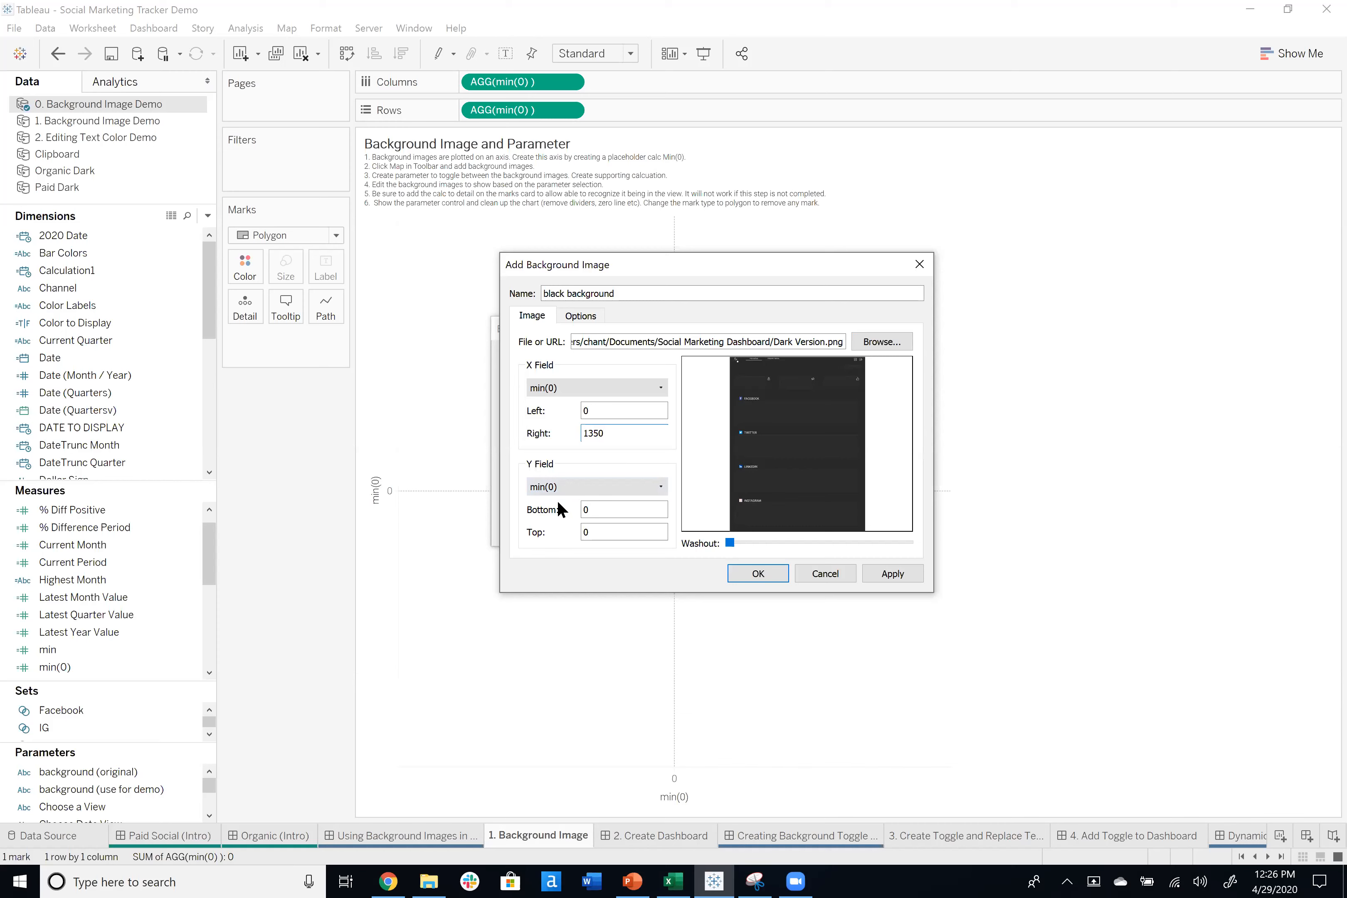
{"action": "left_click", "coordinate": [614, 531]}
{"action": "type", "text": "173"}
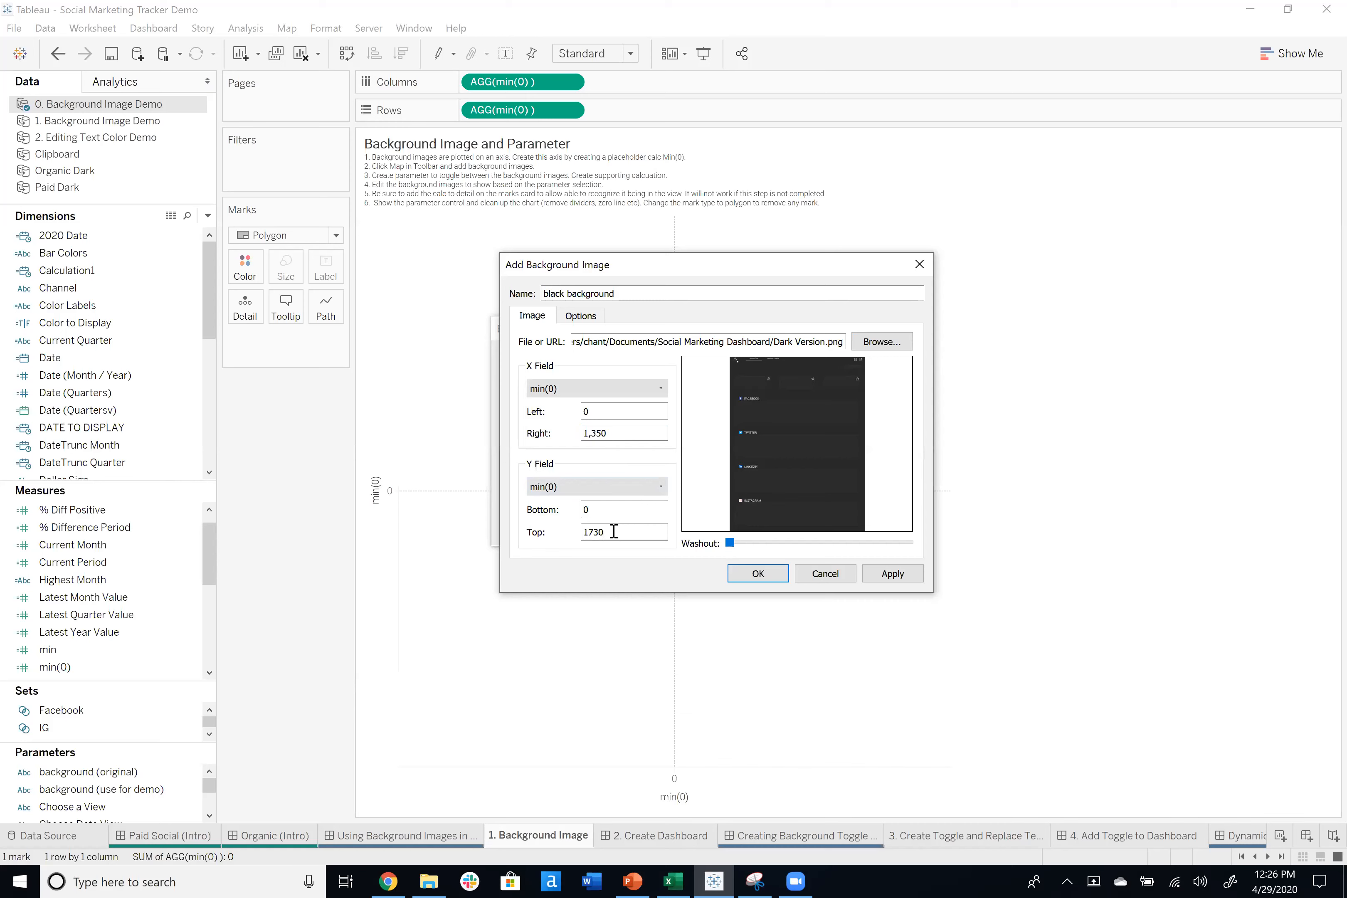
{"action": "left_click", "coordinate": [892, 575]}
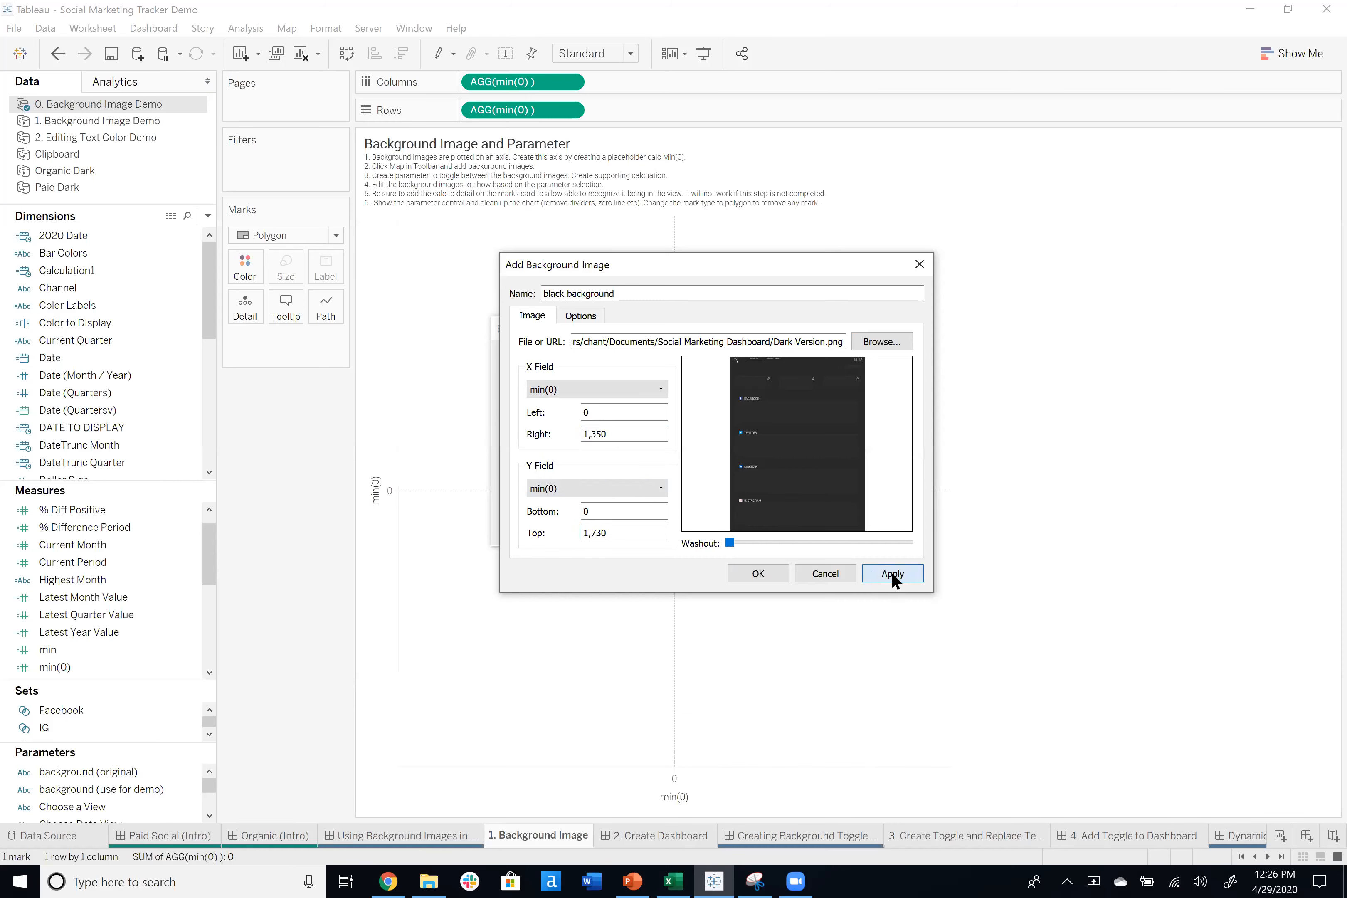
{"action": "left_click", "coordinate": [758, 573]}
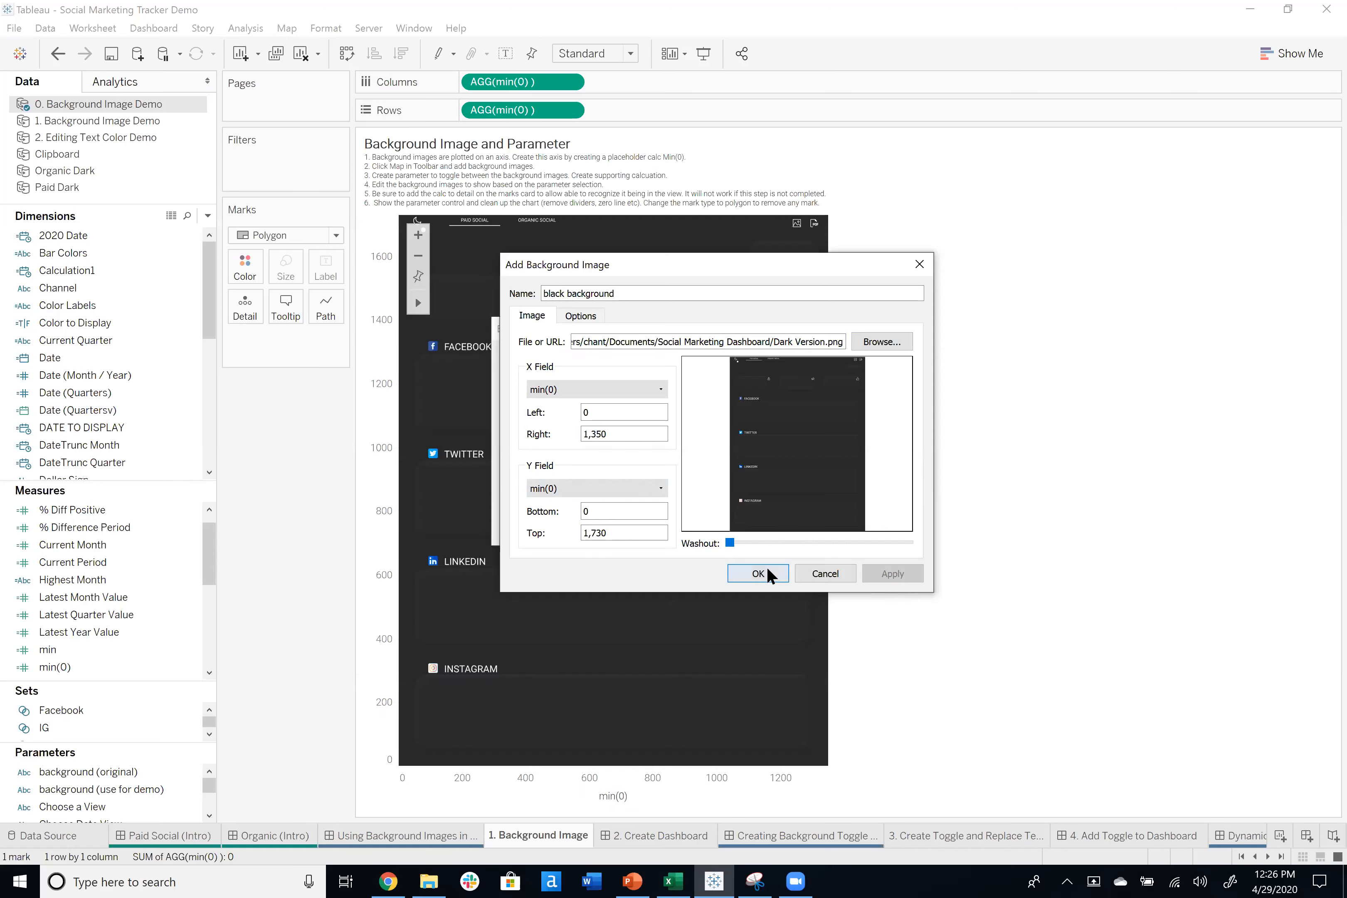
Add a second background image named white background, using Light Version from the Social Marketing Dashboard folder.
{"action": "left_click_drag", "start_coordinate": [696, 331], "coordinate": [1096, 282]}
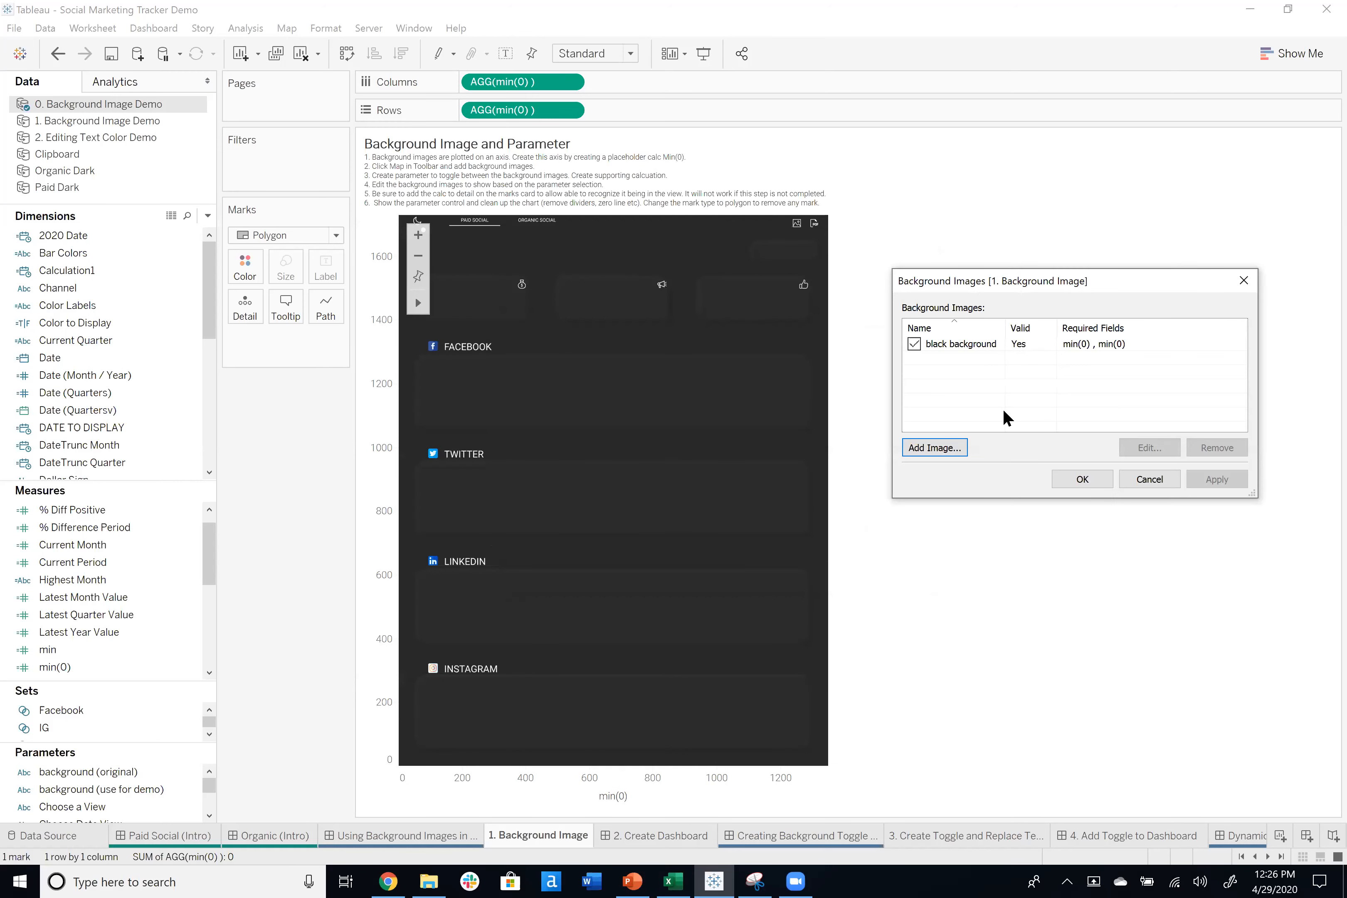
{"action": "left_click", "coordinate": [953, 448]}
{"action": "left_click", "coordinate": [975, 253]}
{"action": "type", "text": "white bak"}
{"action": "type", "text": "kground"}
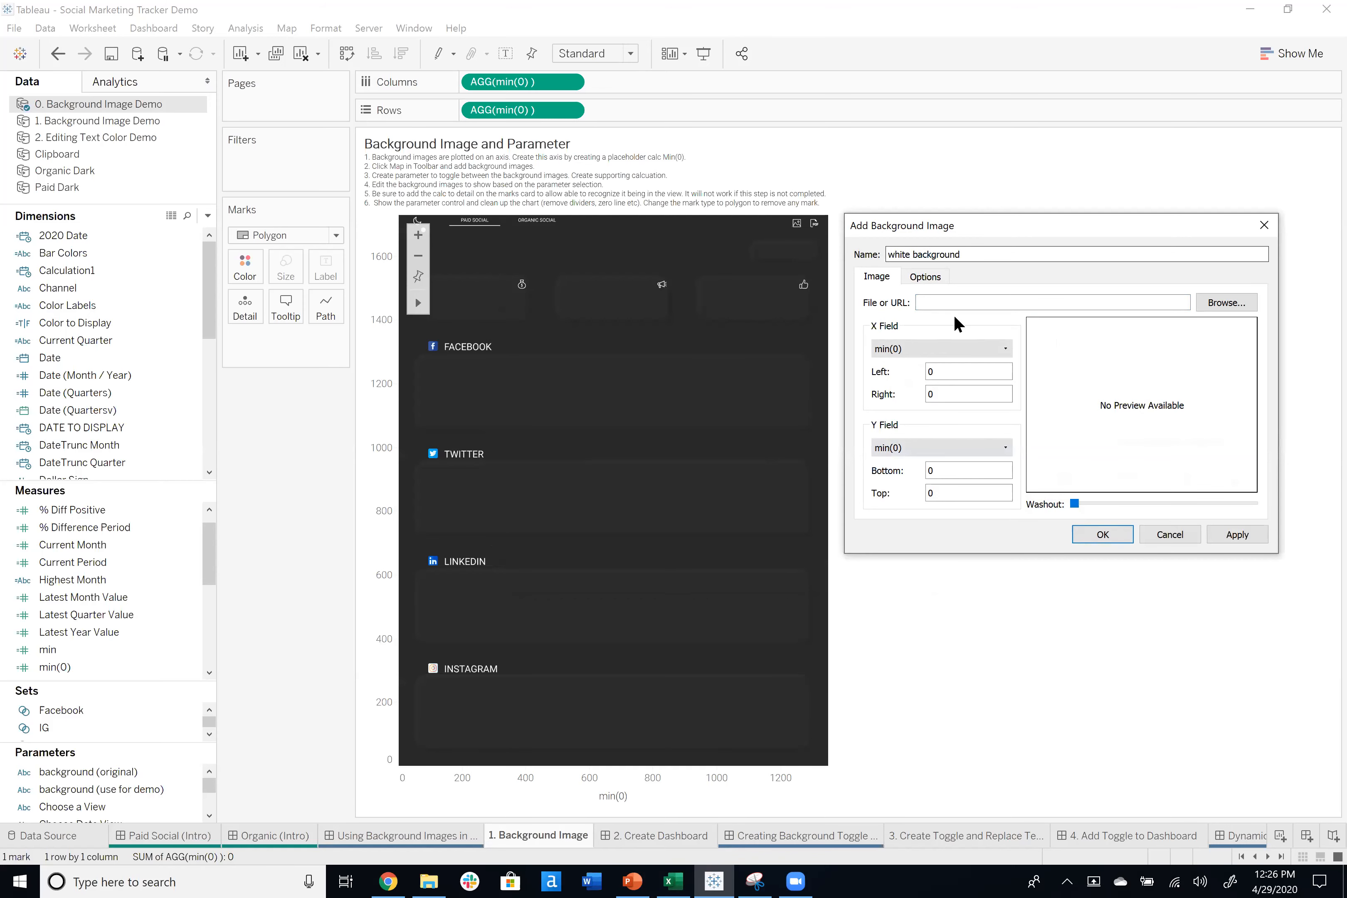
{"action": "left_click", "coordinate": [1227, 302]}
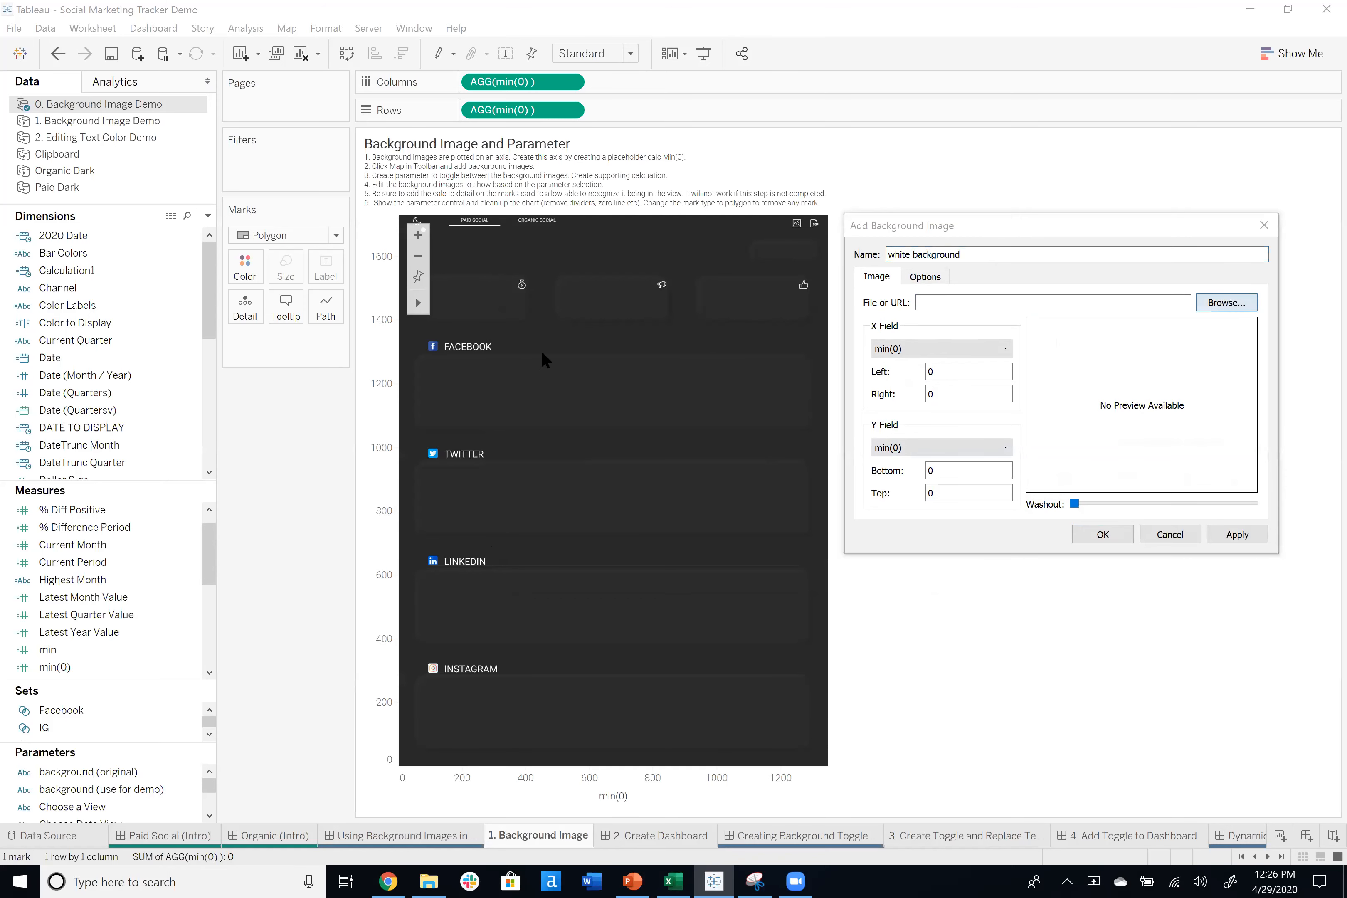
{"action": "left_click", "coordinate": [472, 377]}
{"action": "left_click", "coordinate": [1194, 744]}
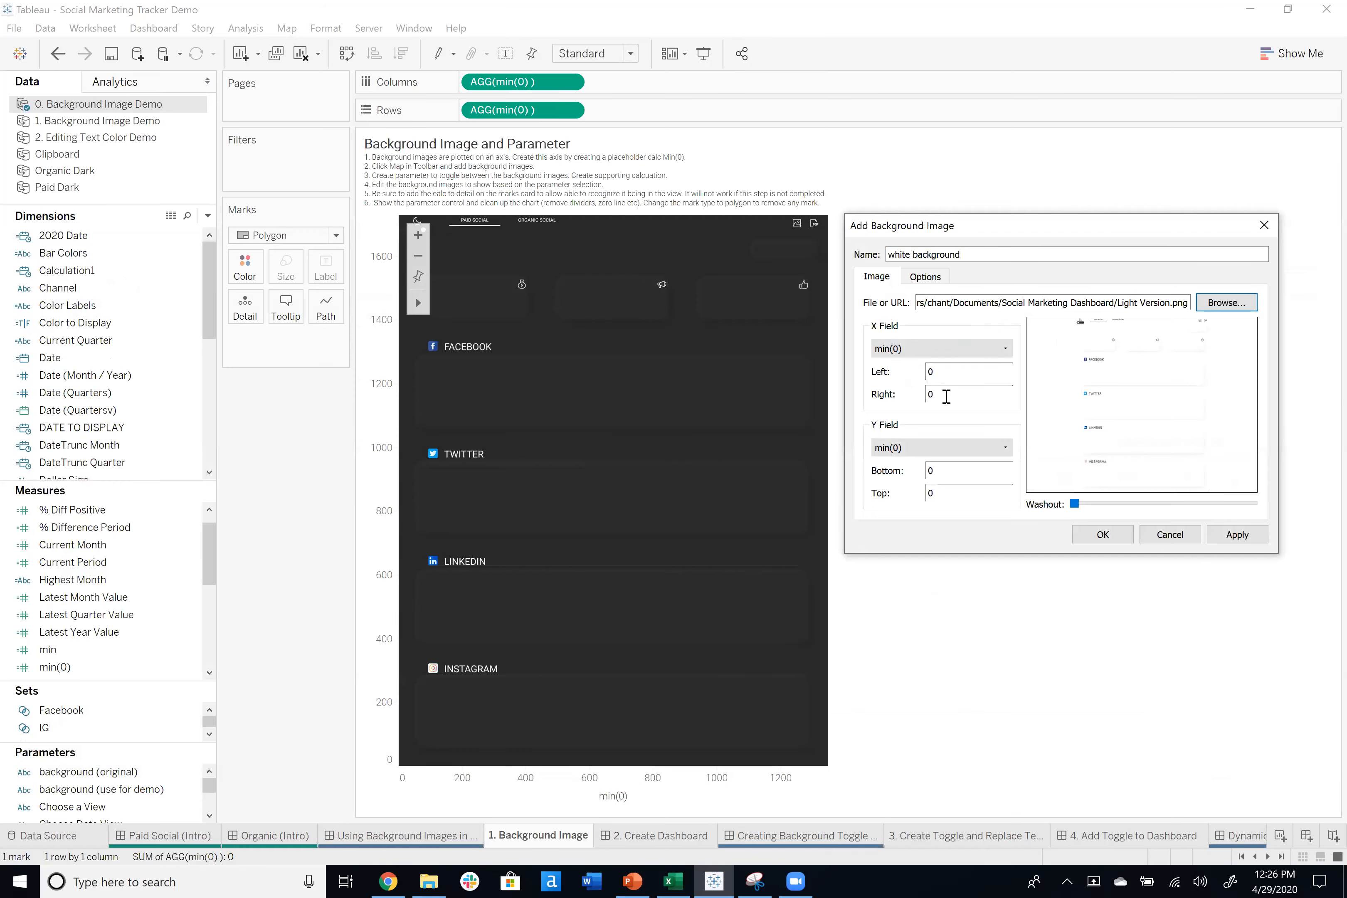
Set the white background's X field right value to 1350 and Y field top value to 1730, and accept both background images.
{"action": "type", "text": "1350"}
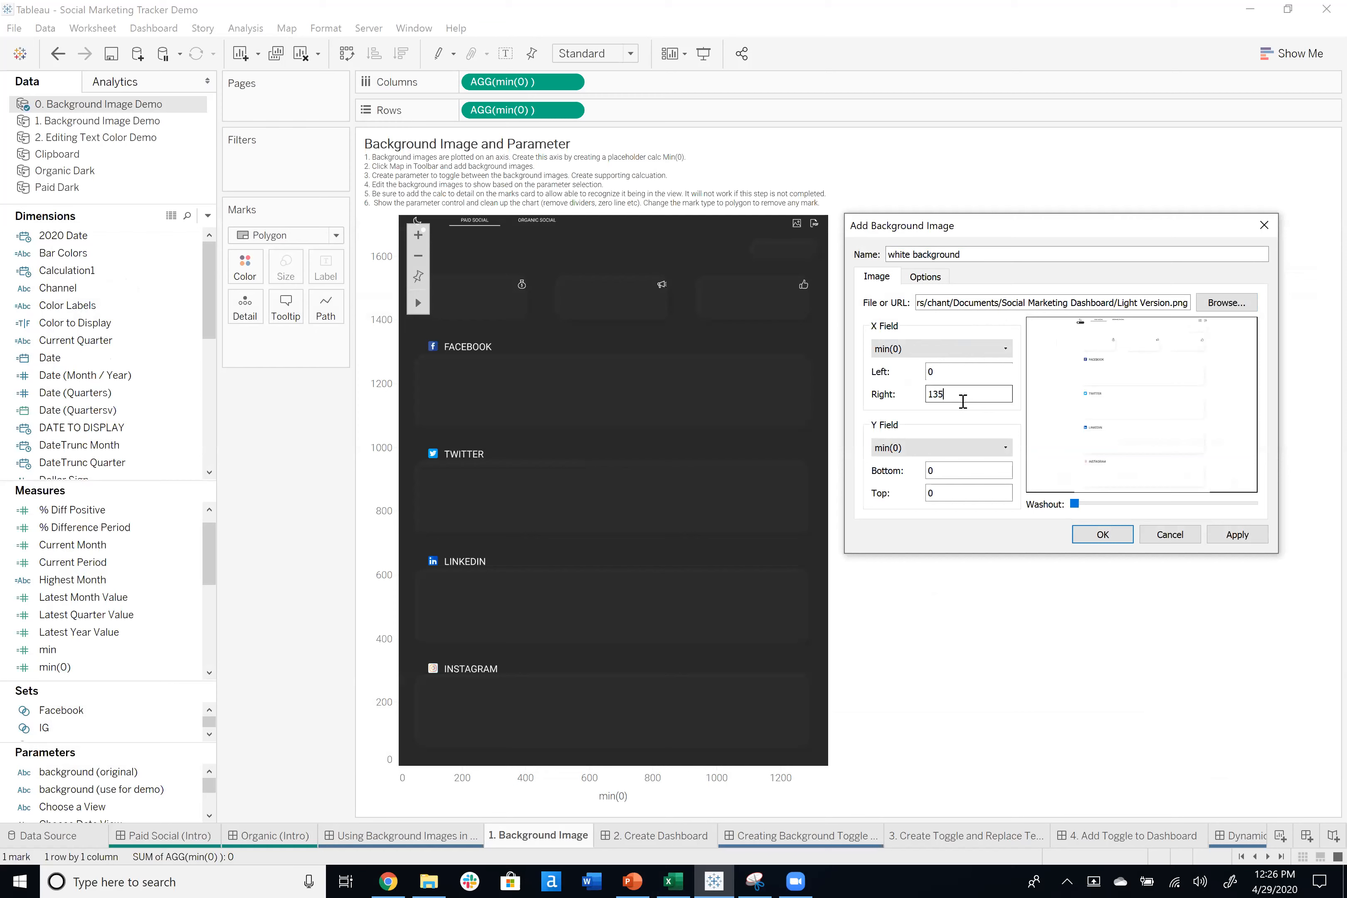
{"action": "left_click", "coordinate": [968, 491]}
{"action": "type", "text": "1,7"}
{"action": "type", "text": "30"}
{"action": "left_click", "coordinate": [1246, 536]}
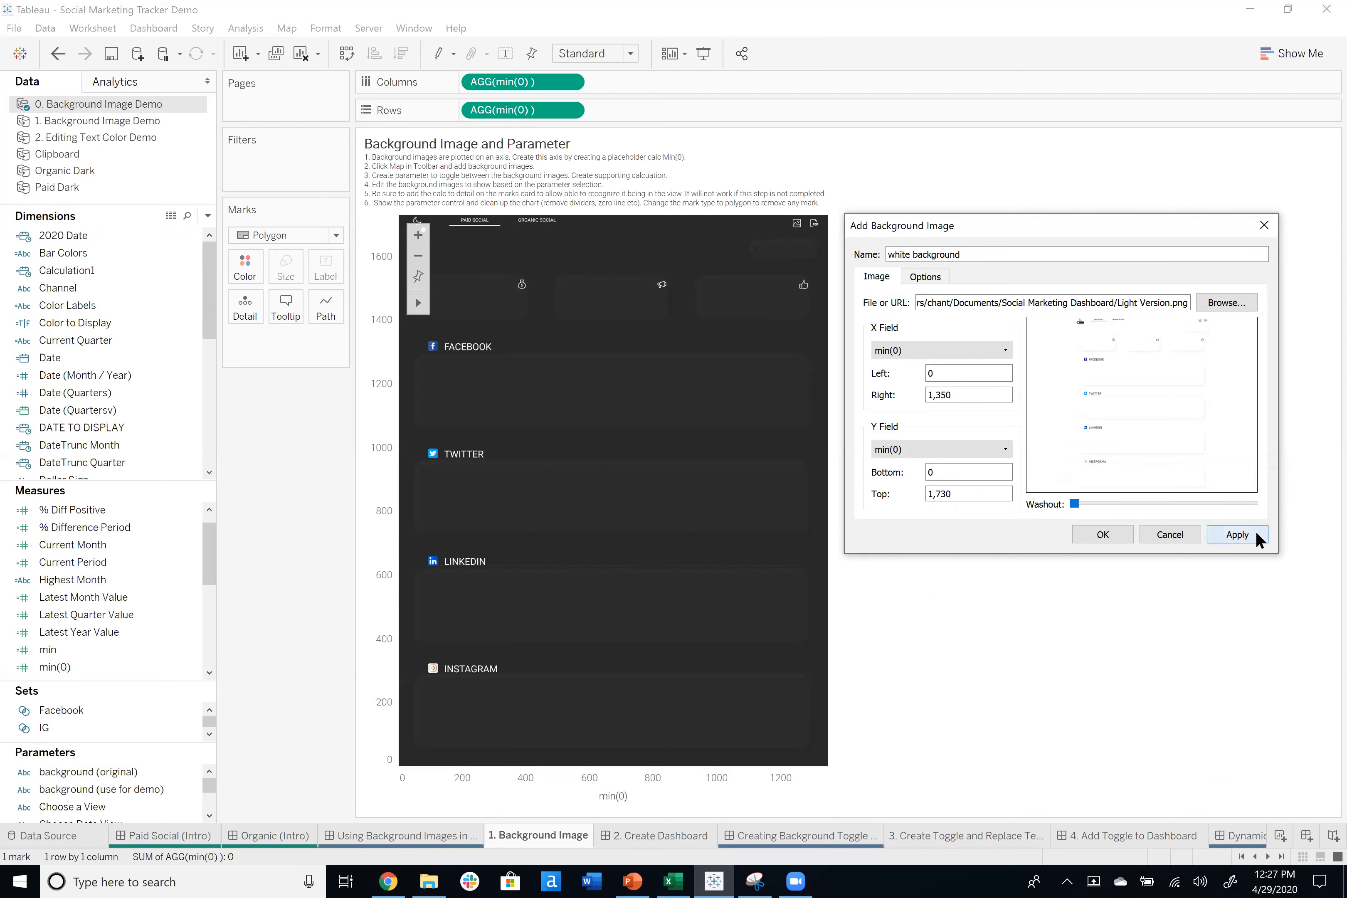
{"action": "left_click", "coordinate": [1241, 535]}
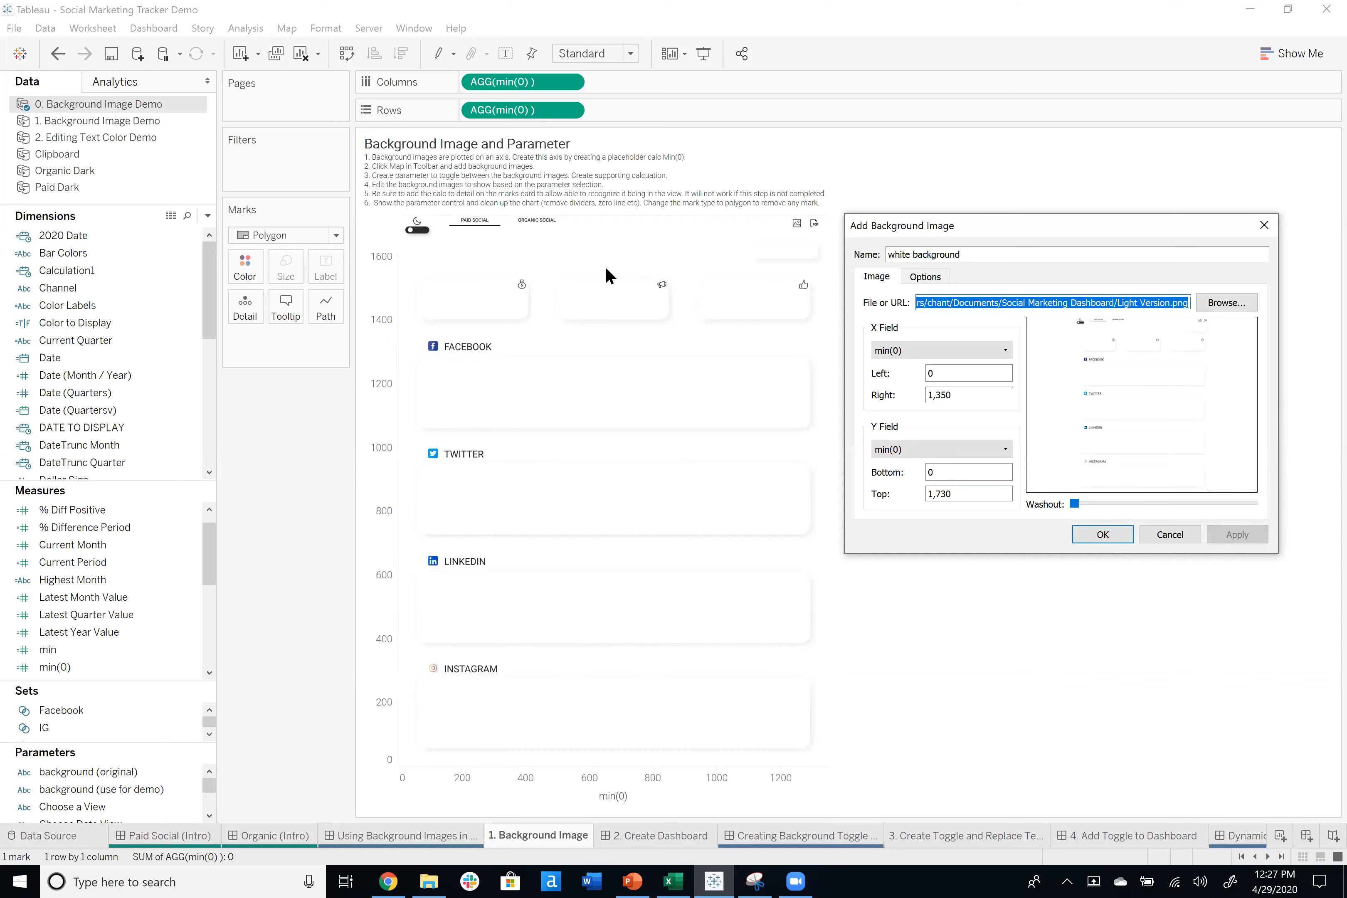
{"action": "left_click", "coordinate": [1100, 536]}
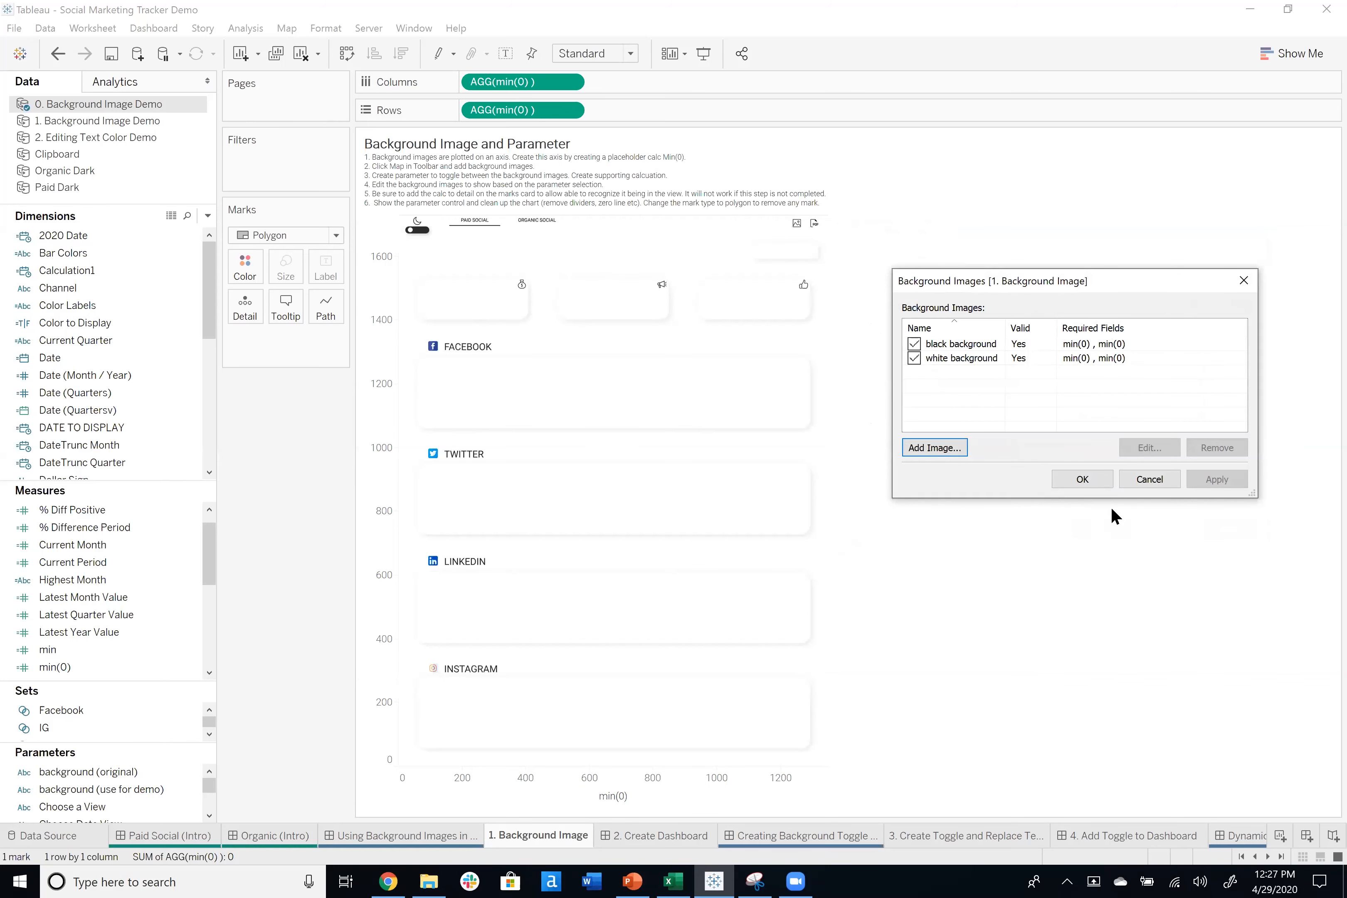
{"action": "left_click", "coordinate": [1090, 478]}
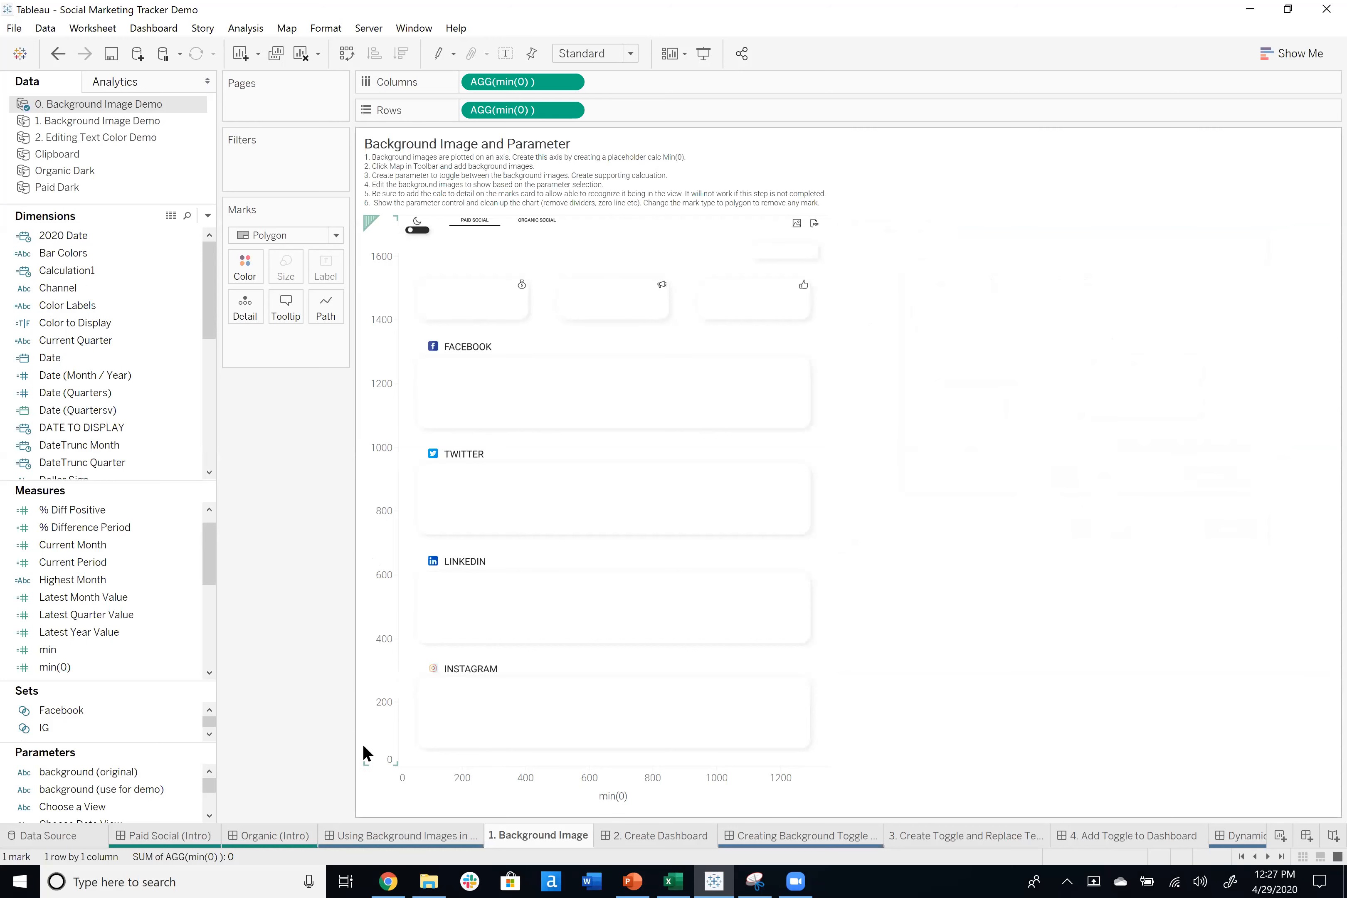
Hide the headers of the vertical and horizontal min(0) axes around the background image.
{"action": "left_click", "coordinate": [372, 692]}
{"action": "right_click", "coordinate": [366, 692]}
{"action": "left_click", "coordinate": [400, 784]}
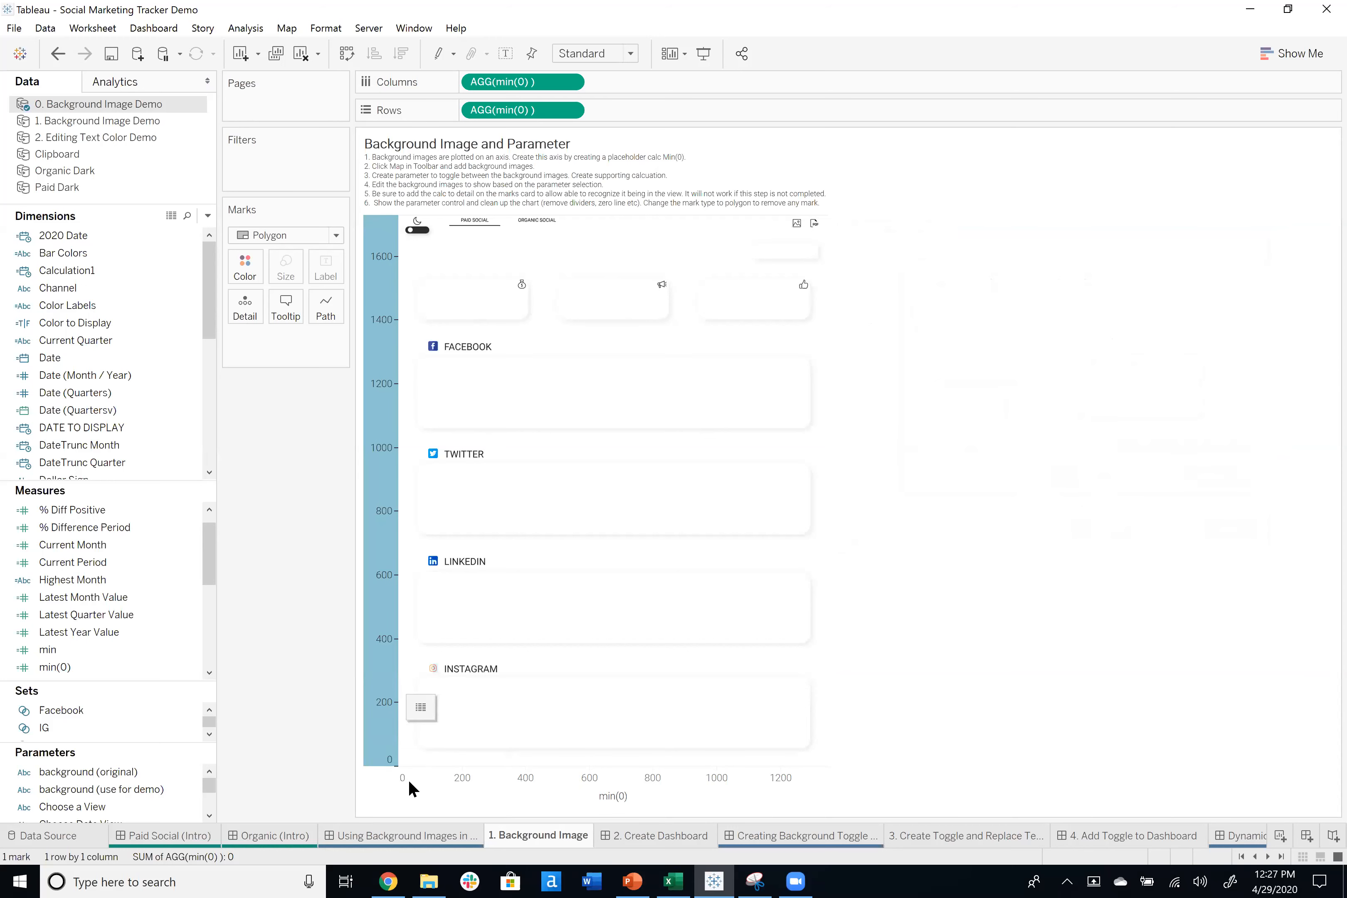
{"action": "right_click", "coordinate": [452, 786]}
{"action": "left_click", "coordinate": [533, 757]}
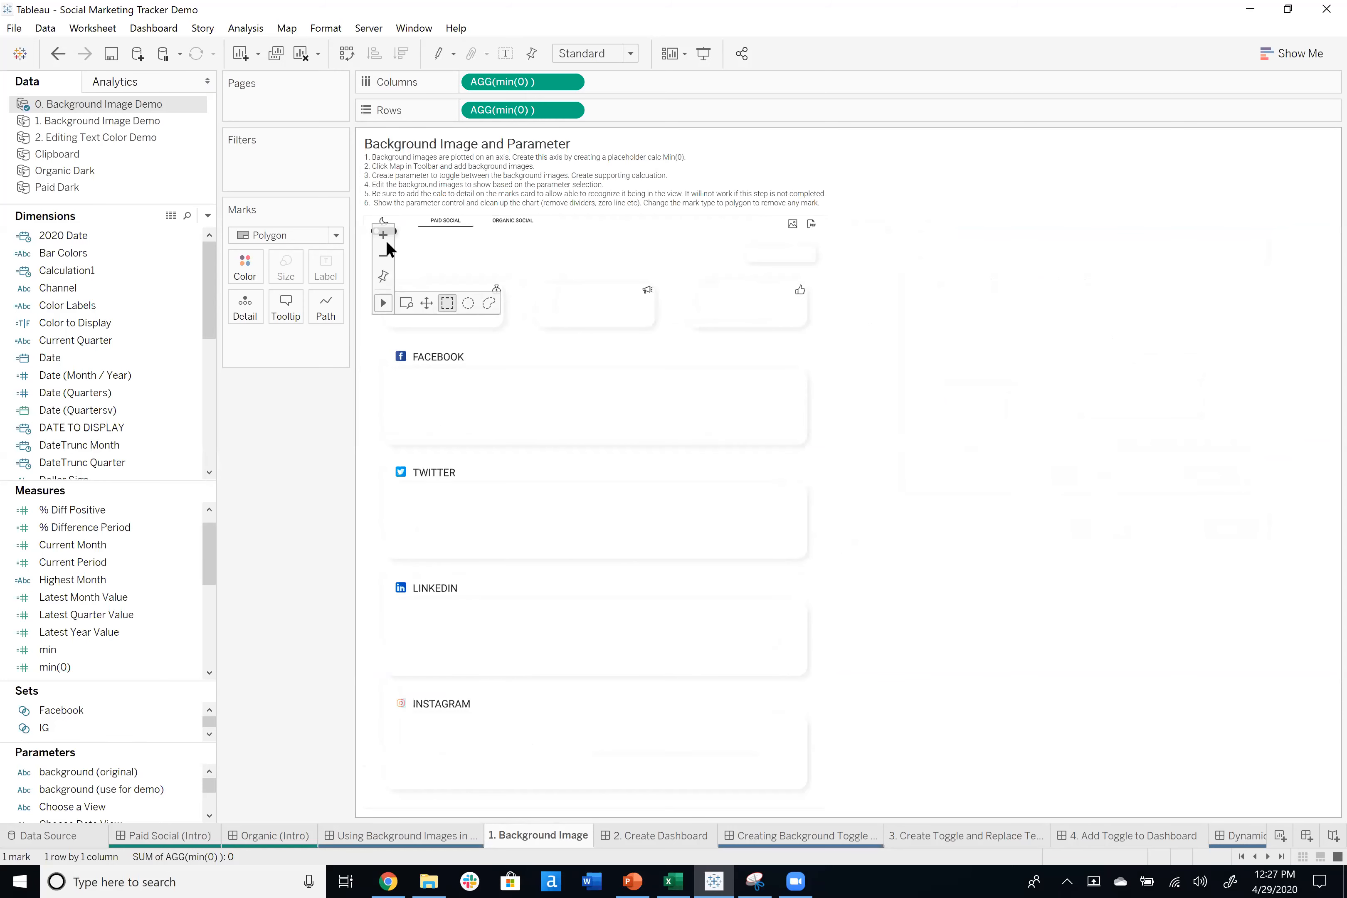
Turn off the view toolbar in the map options of the worksheet.
{"action": "left_click", "coordinate": [287, 27]}
{"action": "left_click", "coordinate": [334, 139]}
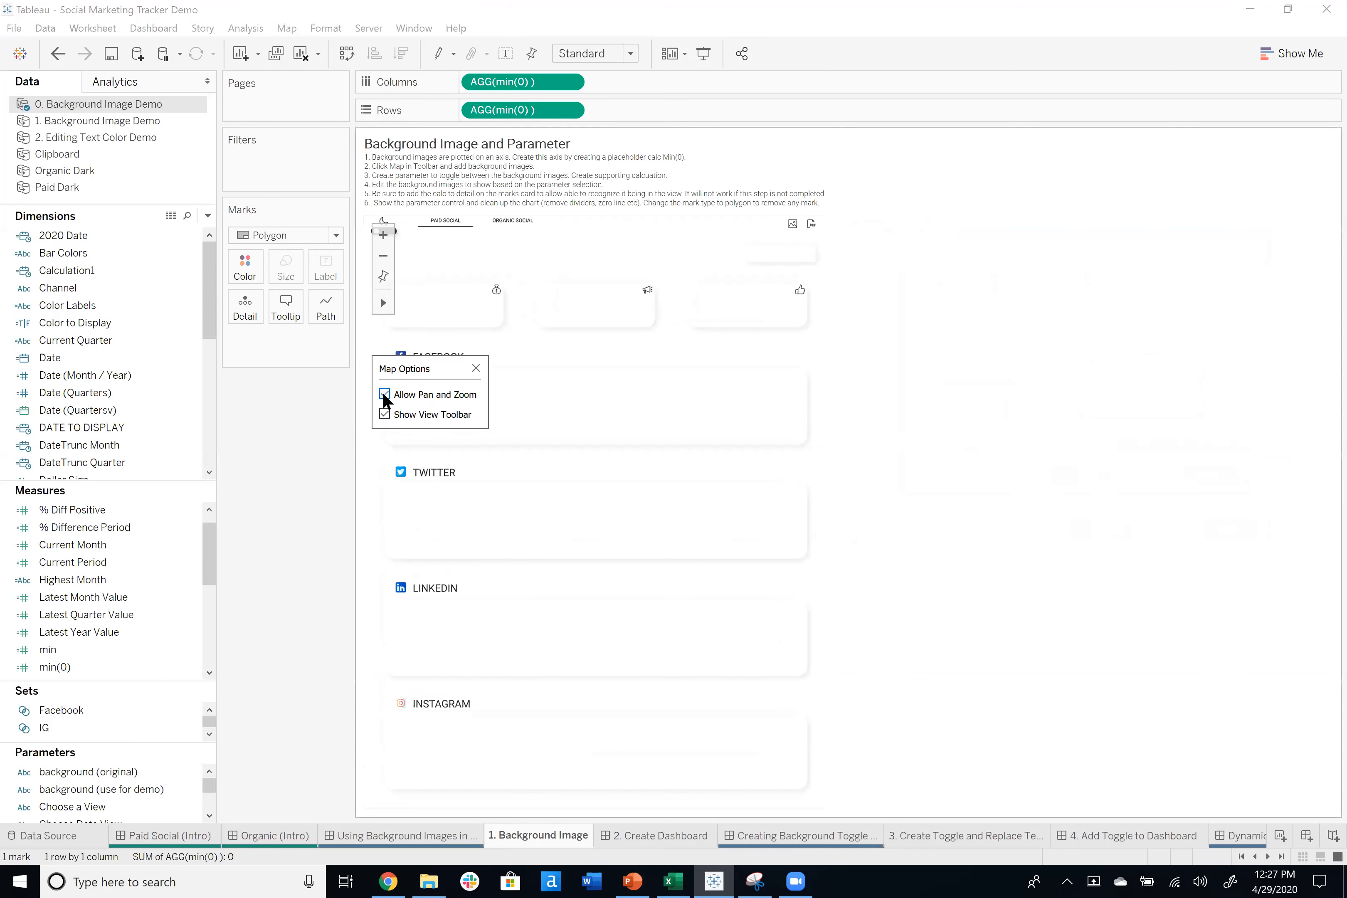
{"action": "left_click", "coordinate": [384, 414]}
{"action": "left_click", "coordinate": [476, 368]}
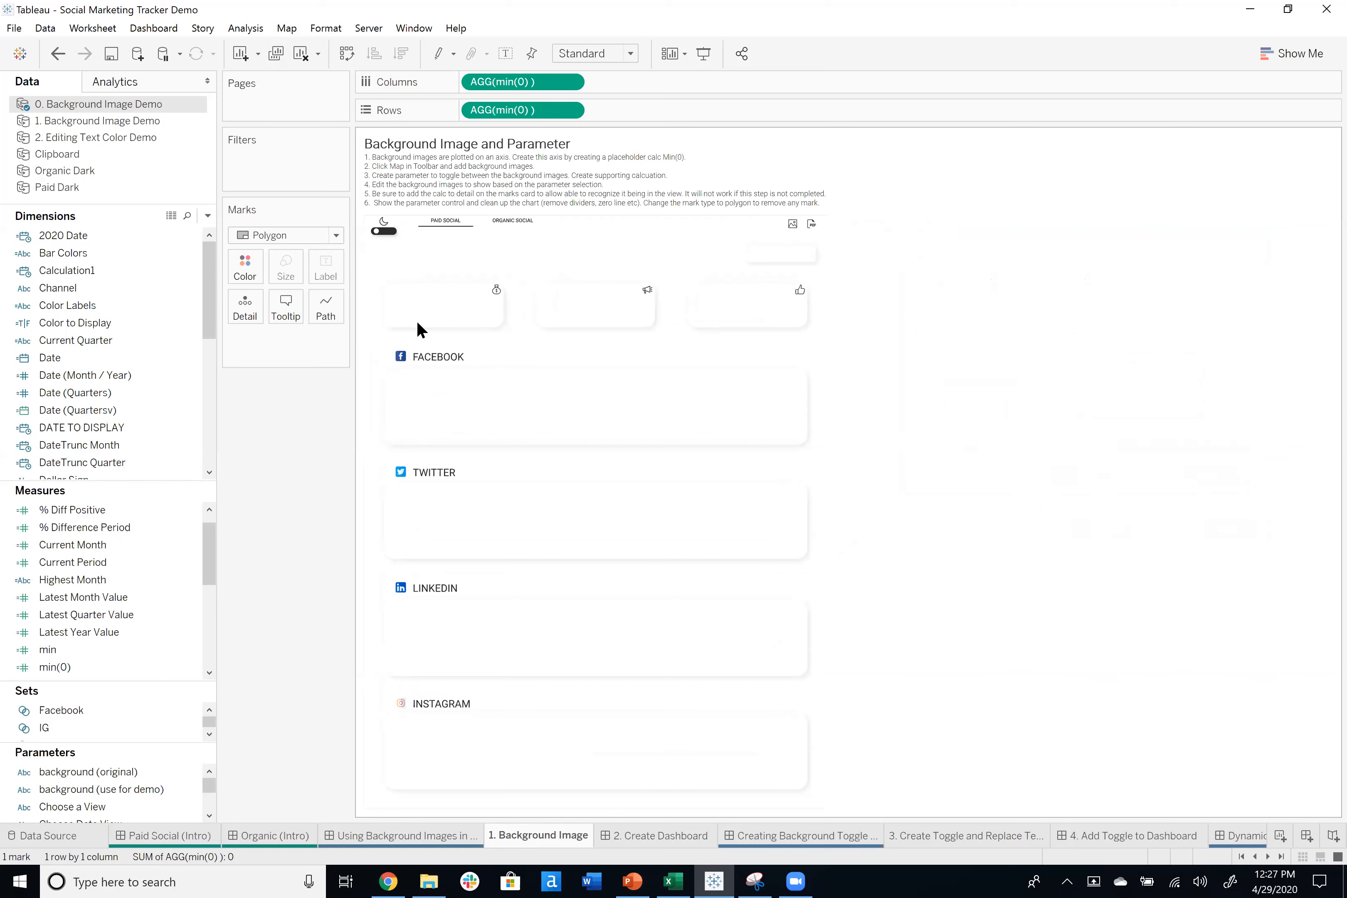
{"action": "left_click", "coordinate": [79, 546]}
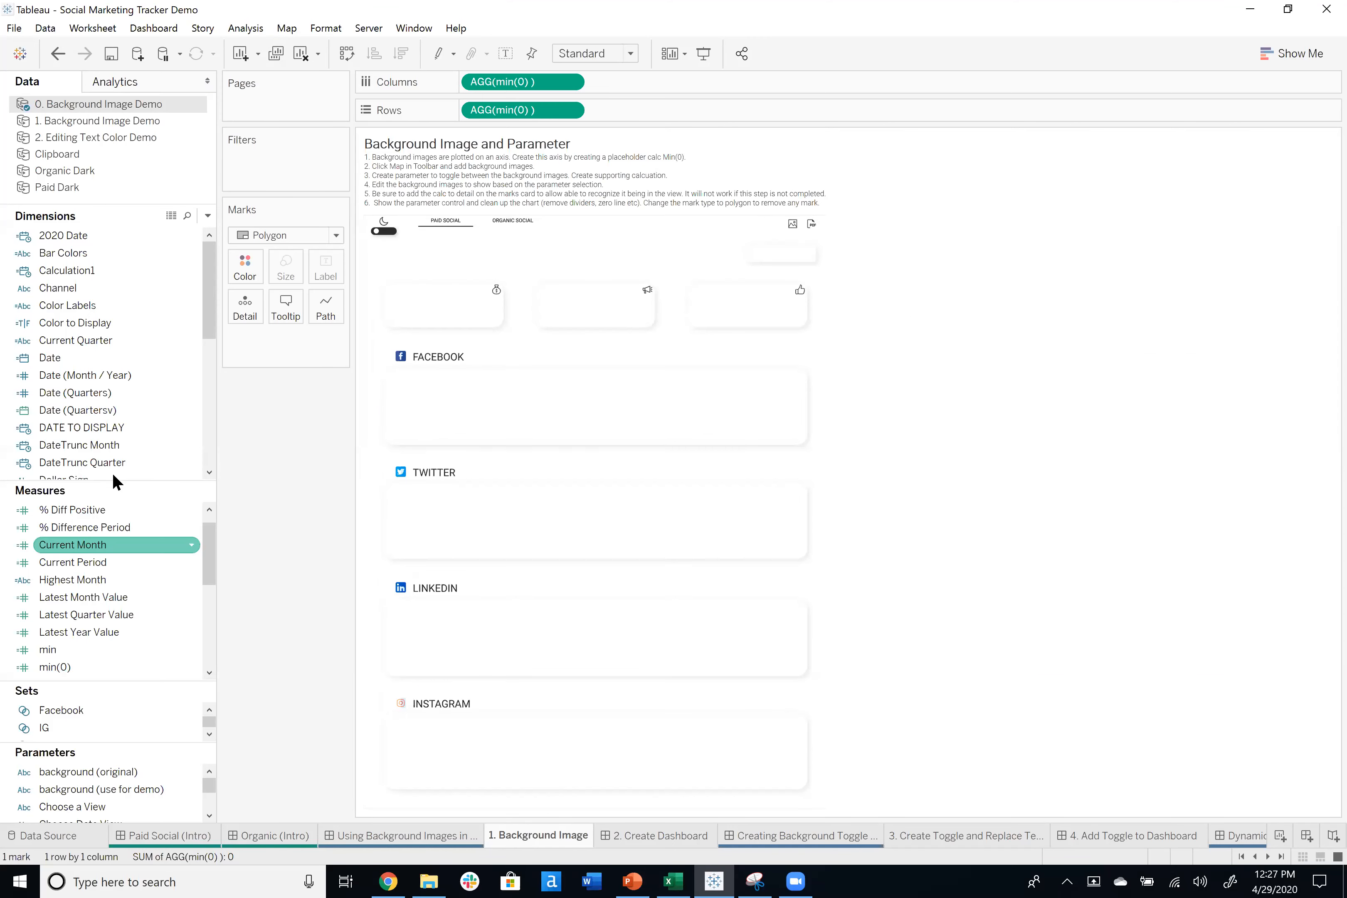
{"action": "left_click_drag", "start_coordinate": [92, 698], "coordinate": [110, 578]}
{"action": "right_click", "coordinate": [94, 717]}
{"action": "left_click", "coordinate": [165, 728]}
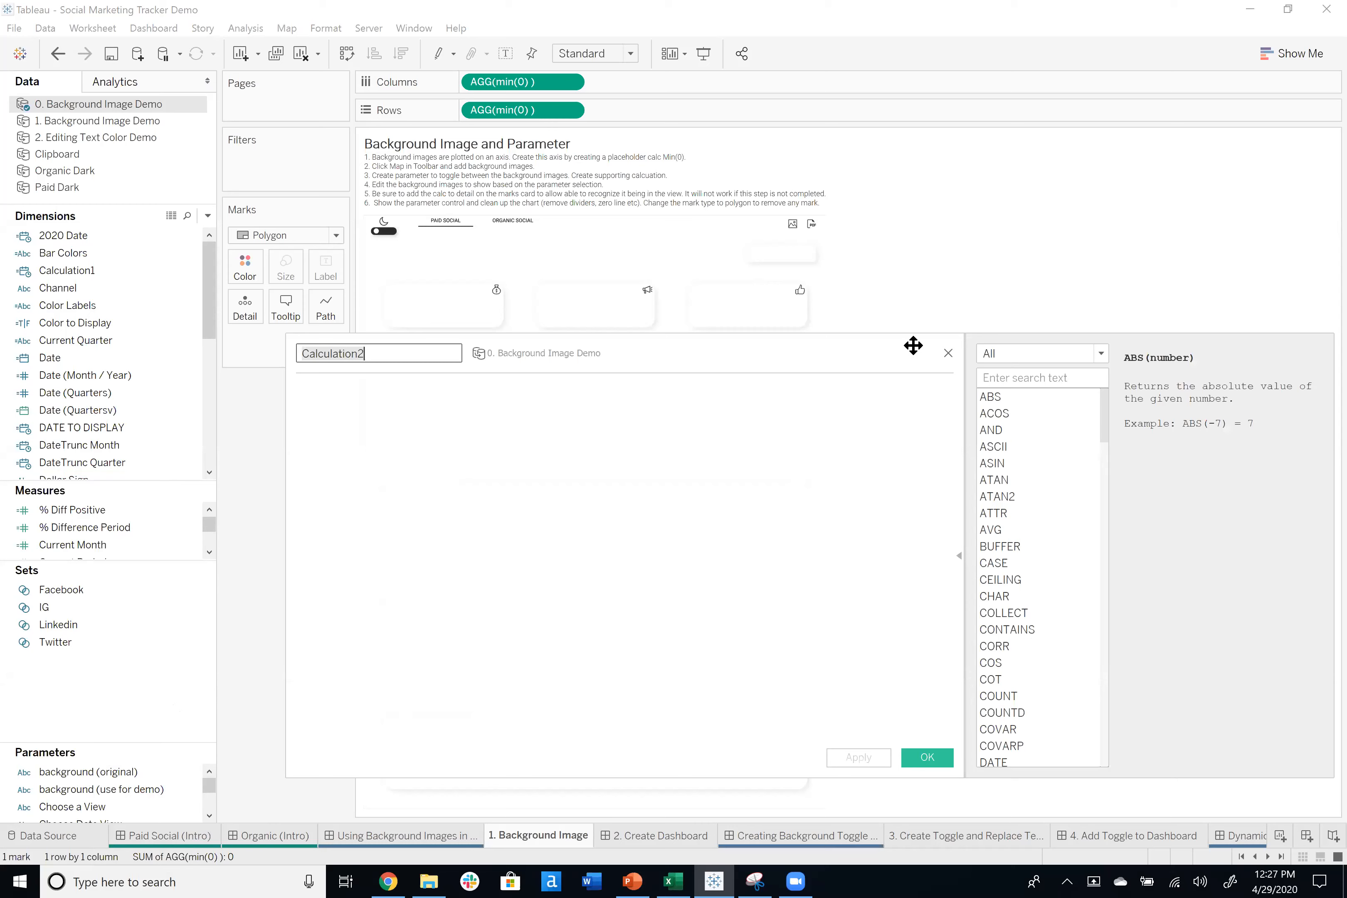
{"action": "left_click", "coordinate": [948, 353]}
Start a new parameter named background v3 with the String data type and a list of allowable values.
{"action": "right_click", "coordinate": [101, 714]}
{"action": "left_click", "coordinate": [165, 741]}
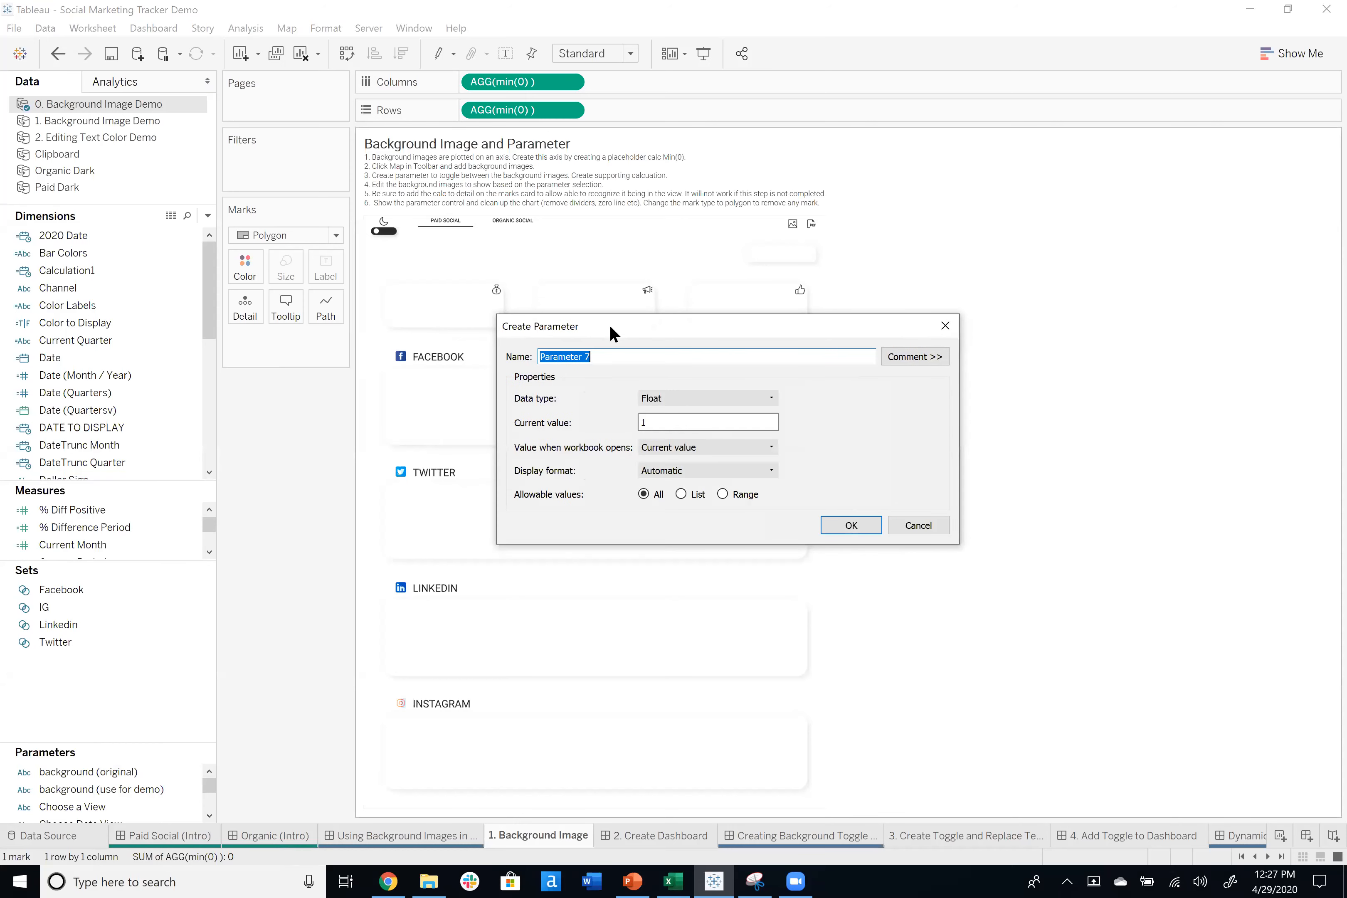
{"action": "type", "text": "bac"}
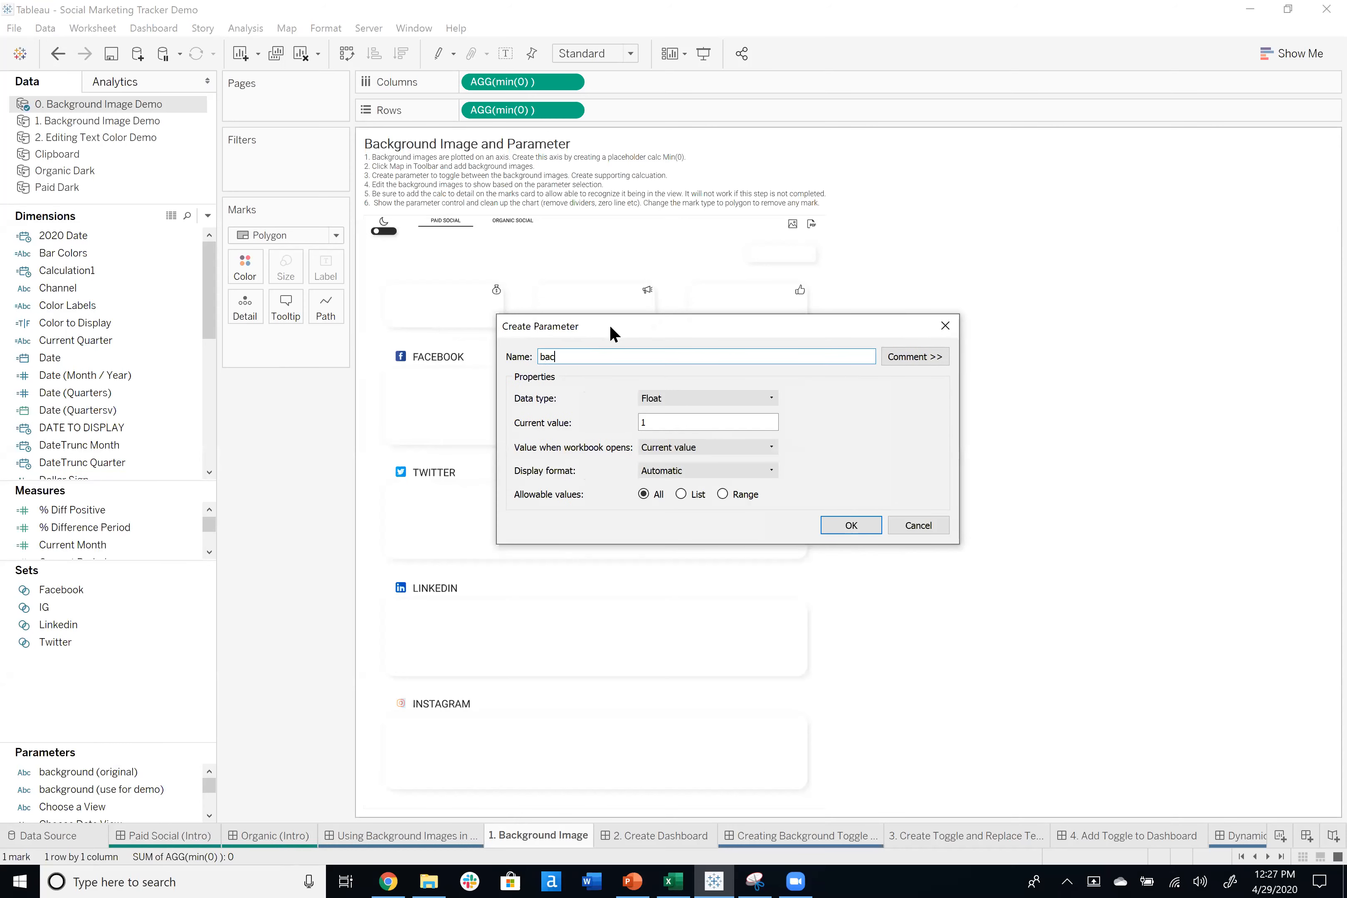
{"action": "type", "text": "kground v3"}
{"action": "left_click", "coordinate": [643, 398]}
{"action": "left_click", "coordinate": [666, 435]}
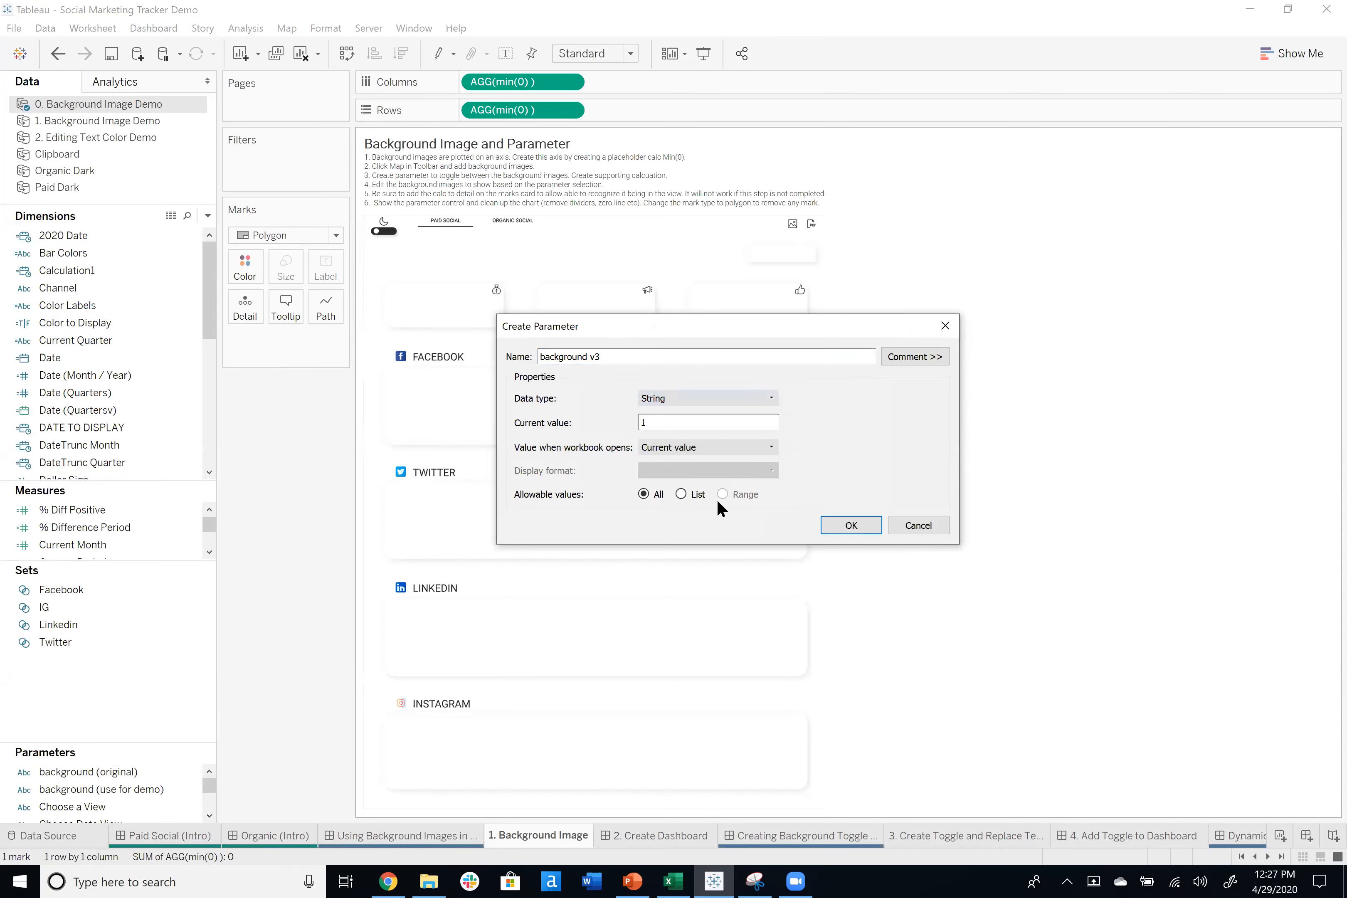
{"action": "left_click", "coordinate": [680, 494]}
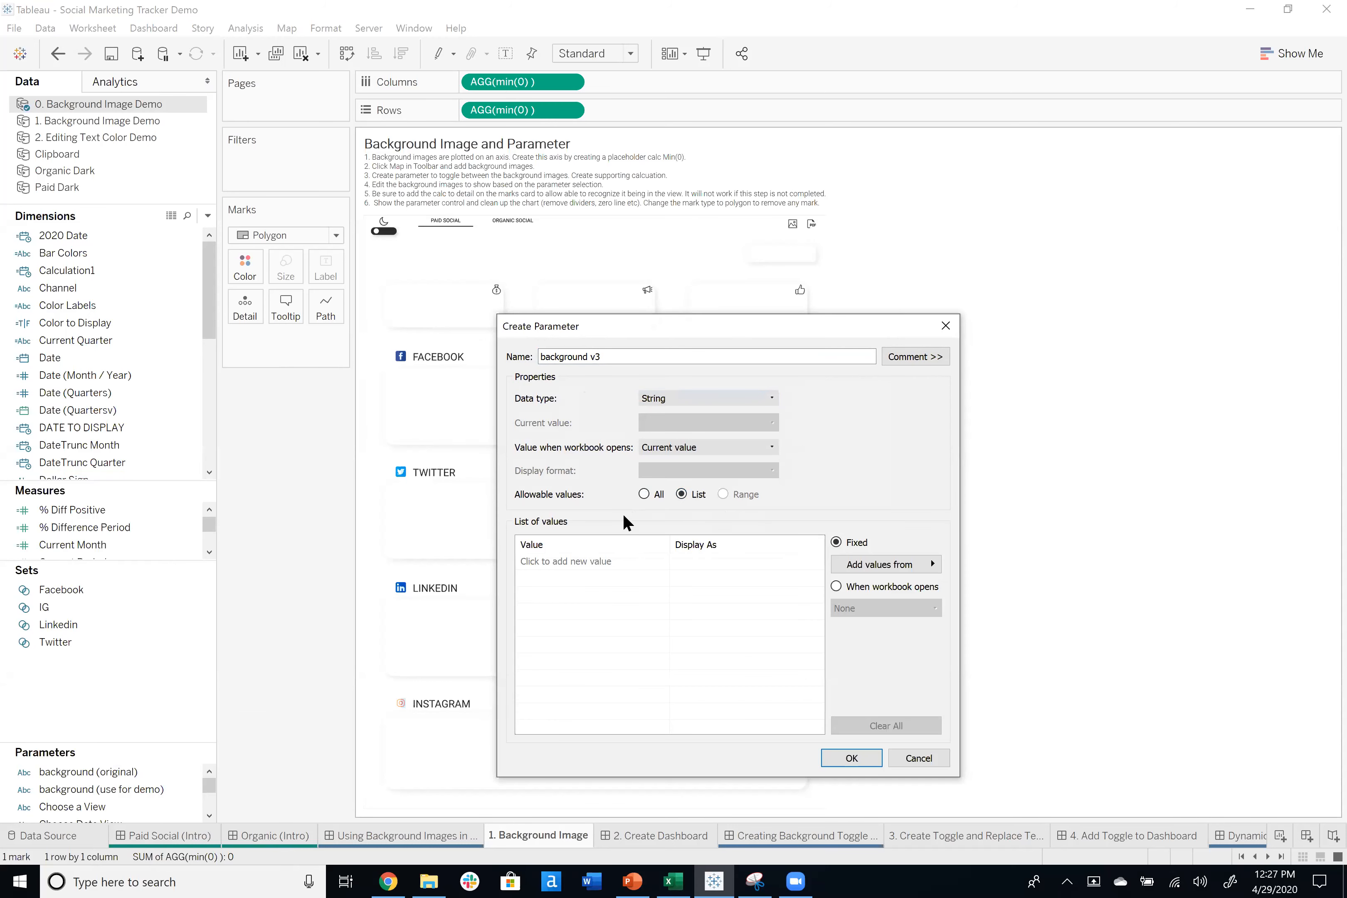
Add black and white to the background v3 parameter's list of values and accept the parameter.
{"action": "left_click", "coordinate": [621, 559]}
{"action": "type", "text": "black"}
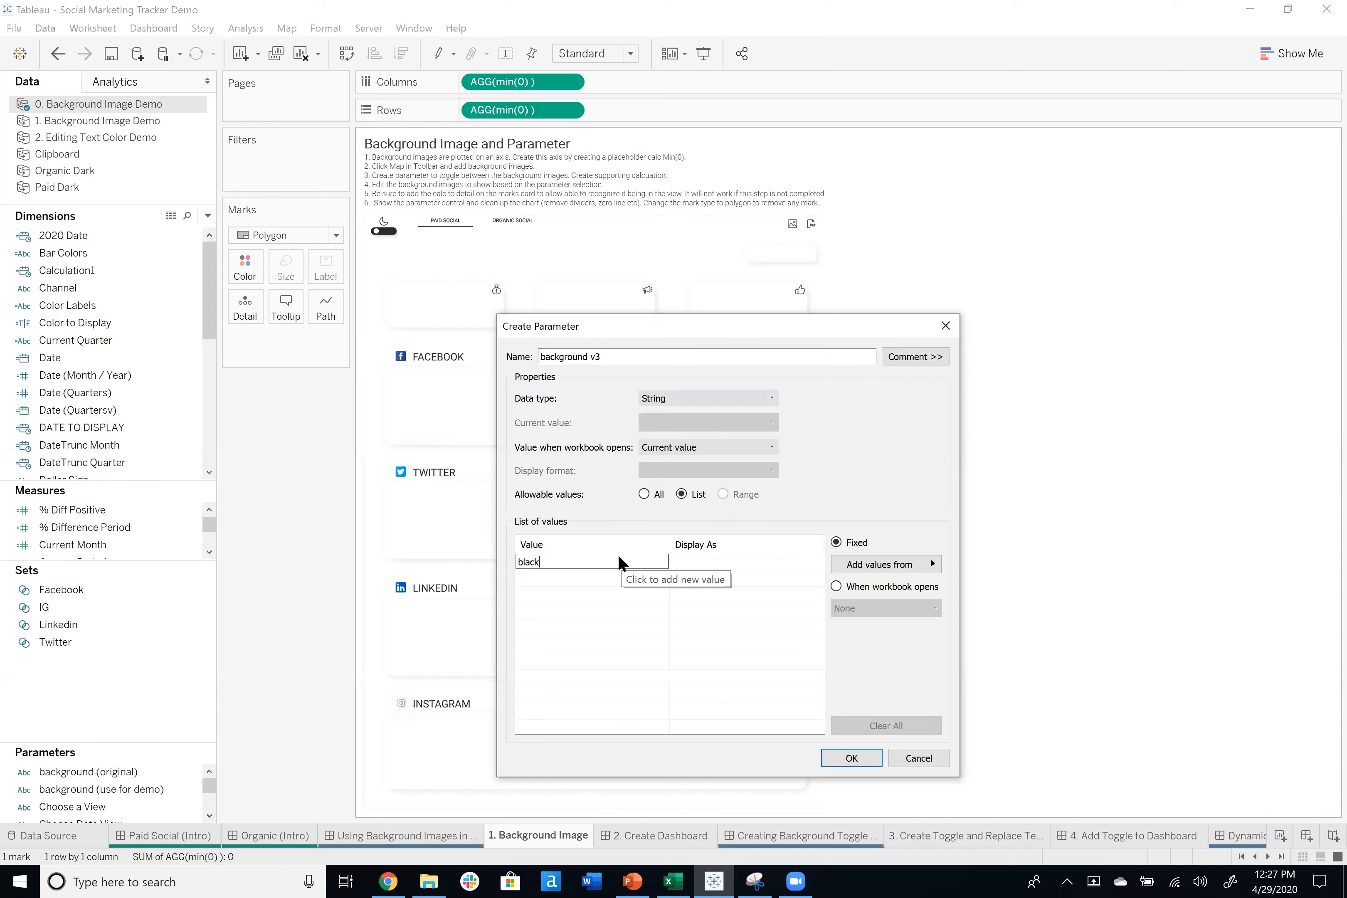
{"action": "key", "text": "Return"}
{"action": "type", "text": "whi"}
{"action": "key", "text": "Return"}
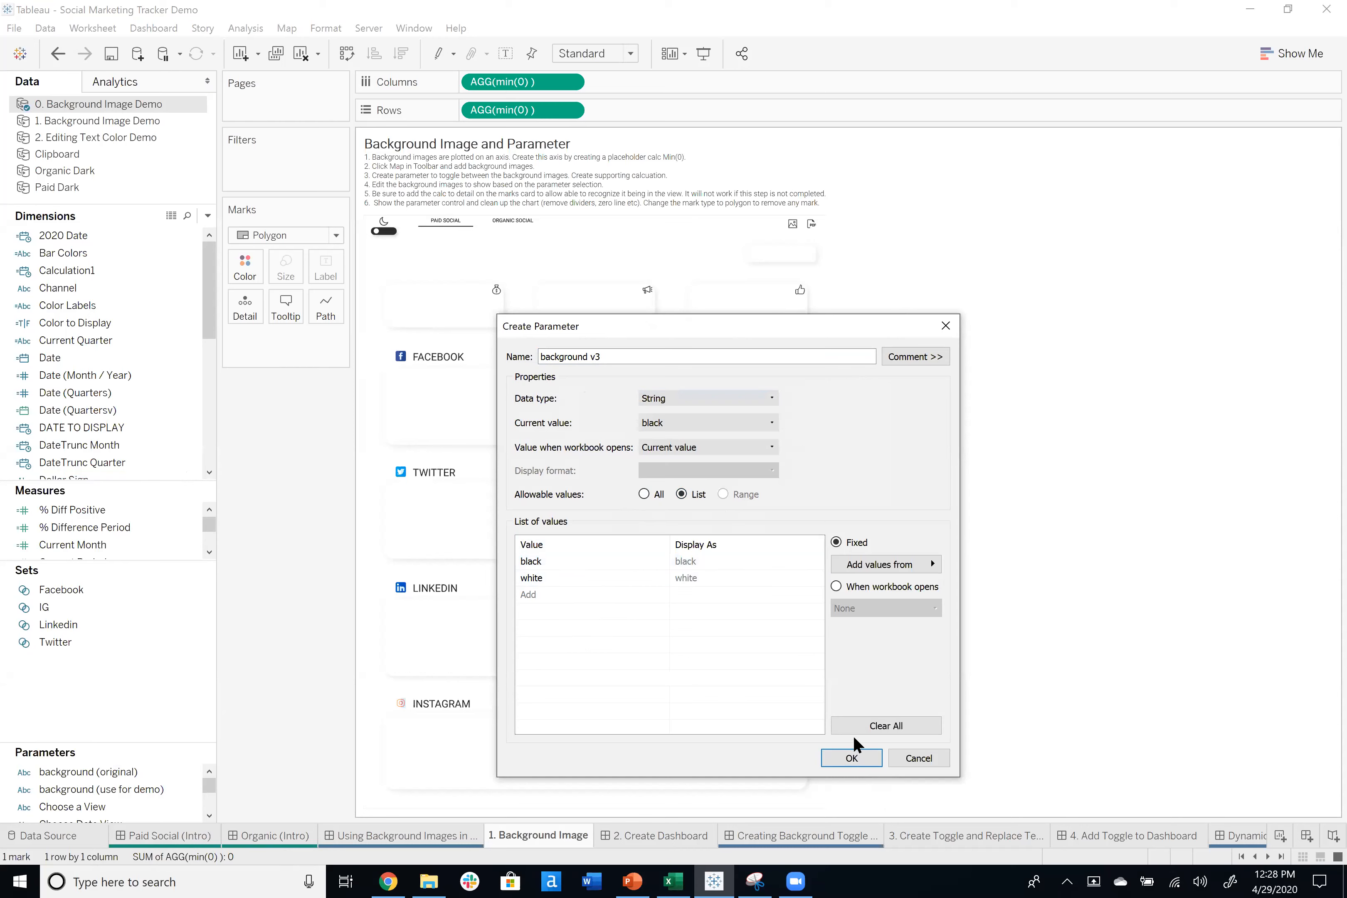
{"action": "left_click", "coordinate": [851, 758]}
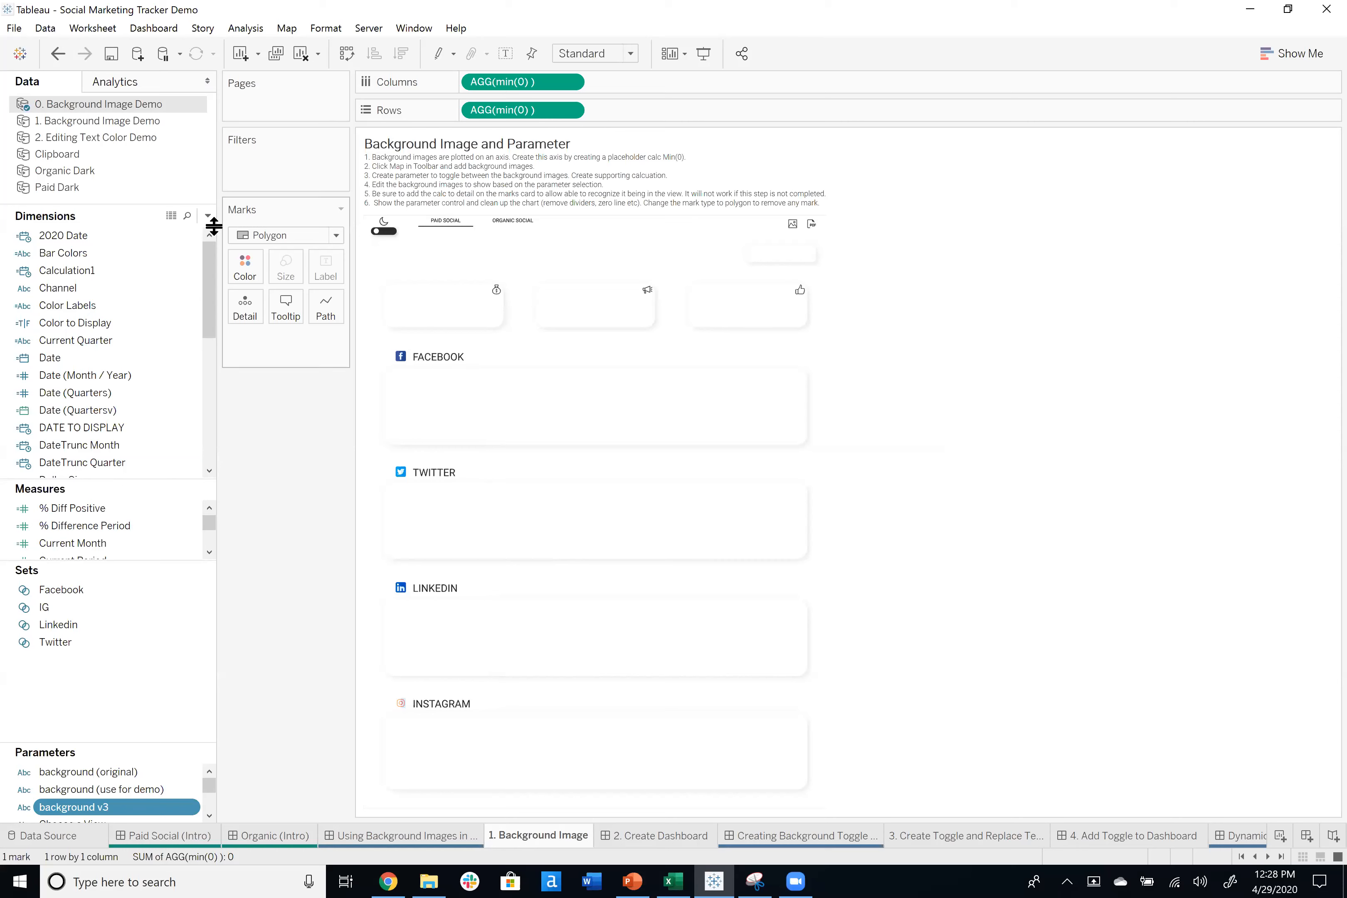
Start a calculated field named background color with a case expression on the background v3 parameter.
{"action": "left_click", "coordinate": [194, 233]}
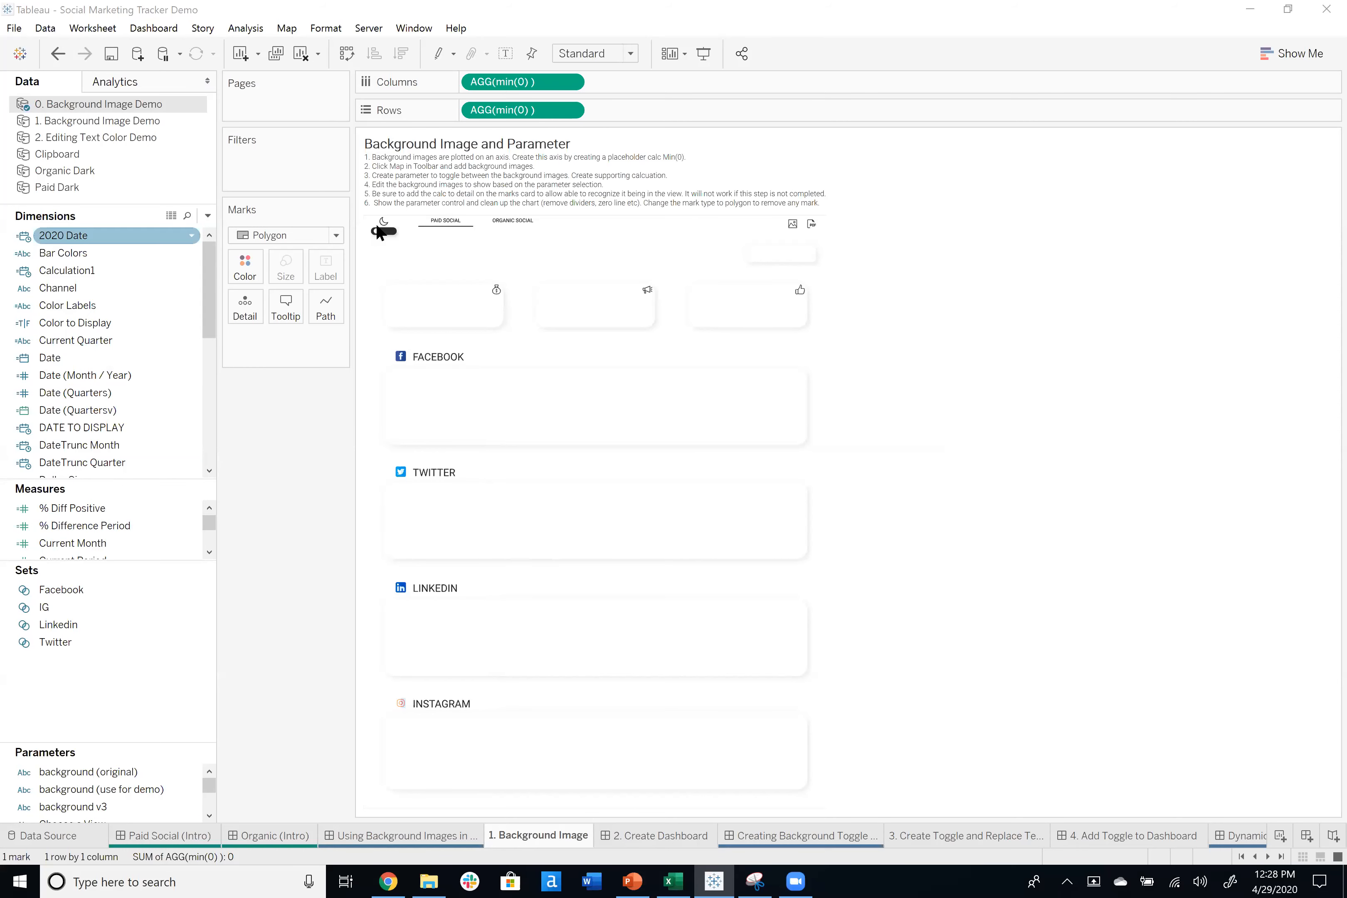
{"action": "type", "text": "background color"}
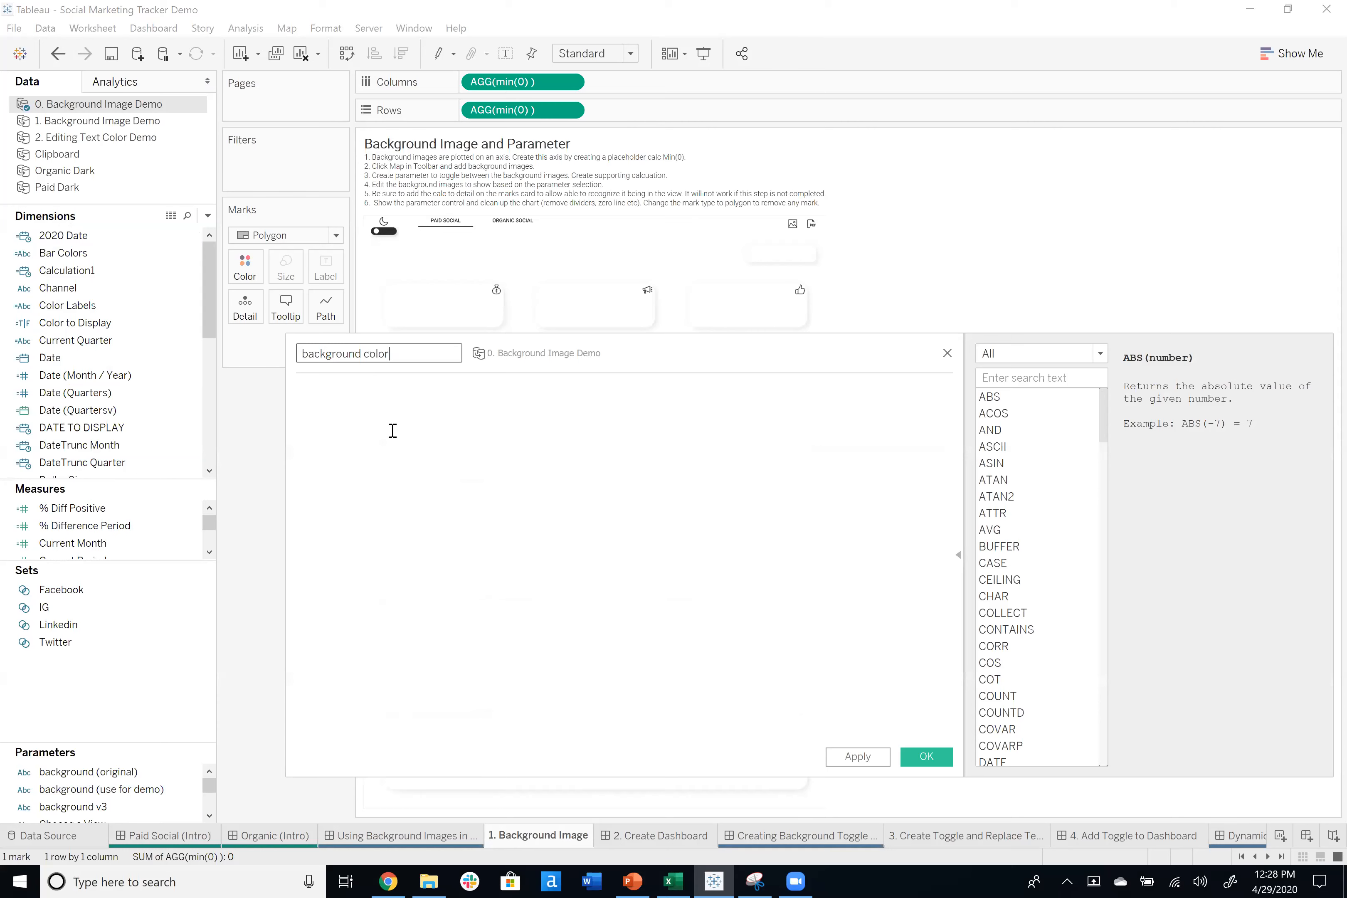
{"action": "left_click", "coordinate": [393, 430]}
{"action": "type", "text": "case"}
{"action": "left_click_drag", "start_coordinate": [93, 806], "coordinate": [516, 449]}
Finish the background color case to return "black" for "black" and "white" for "white", and add the field to Detail.
{"action": "type", "text": "when \"black\""}
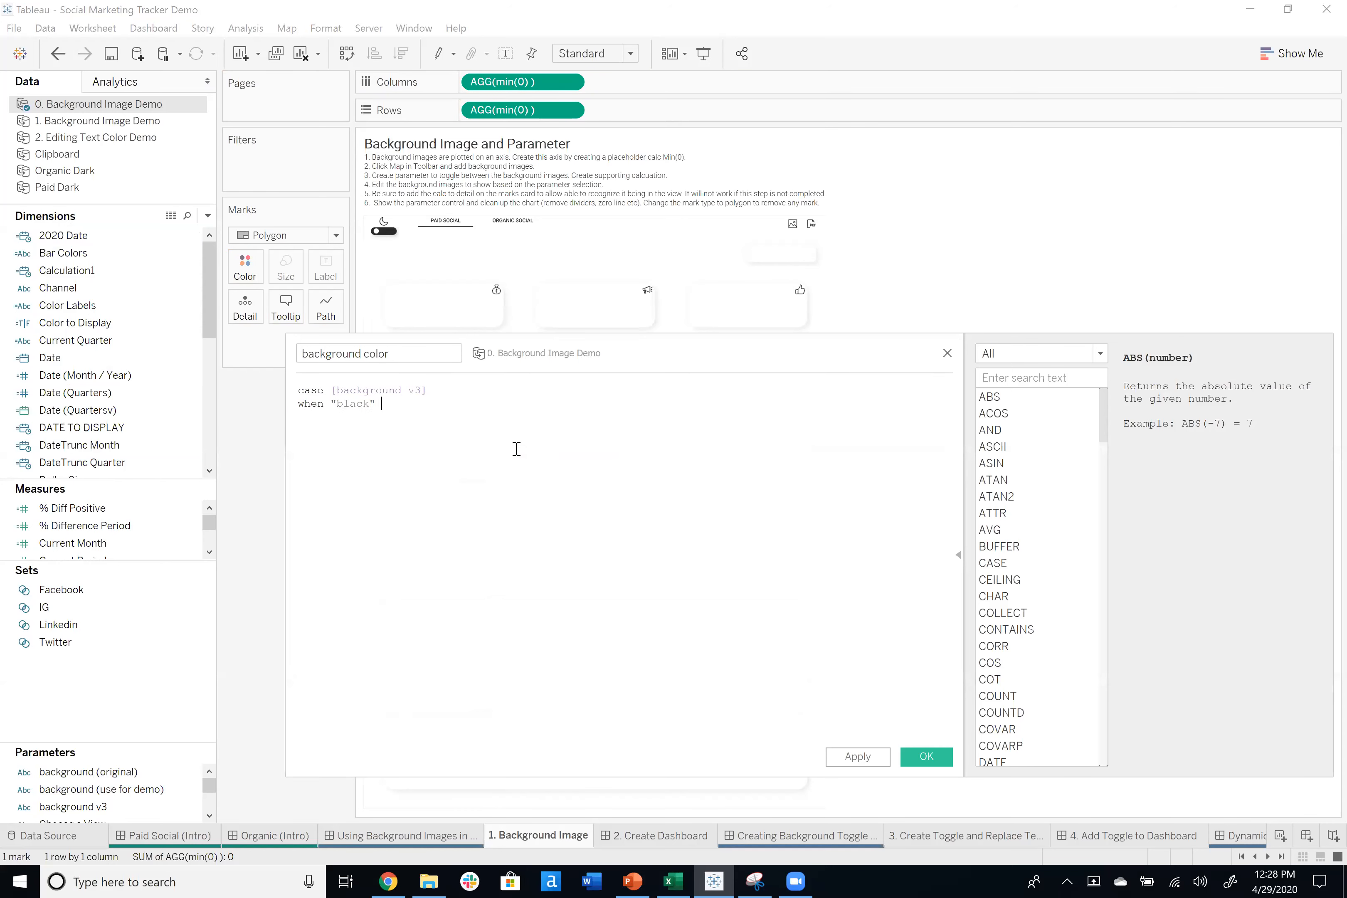
{"action": "type", "text": " then \"black\""}
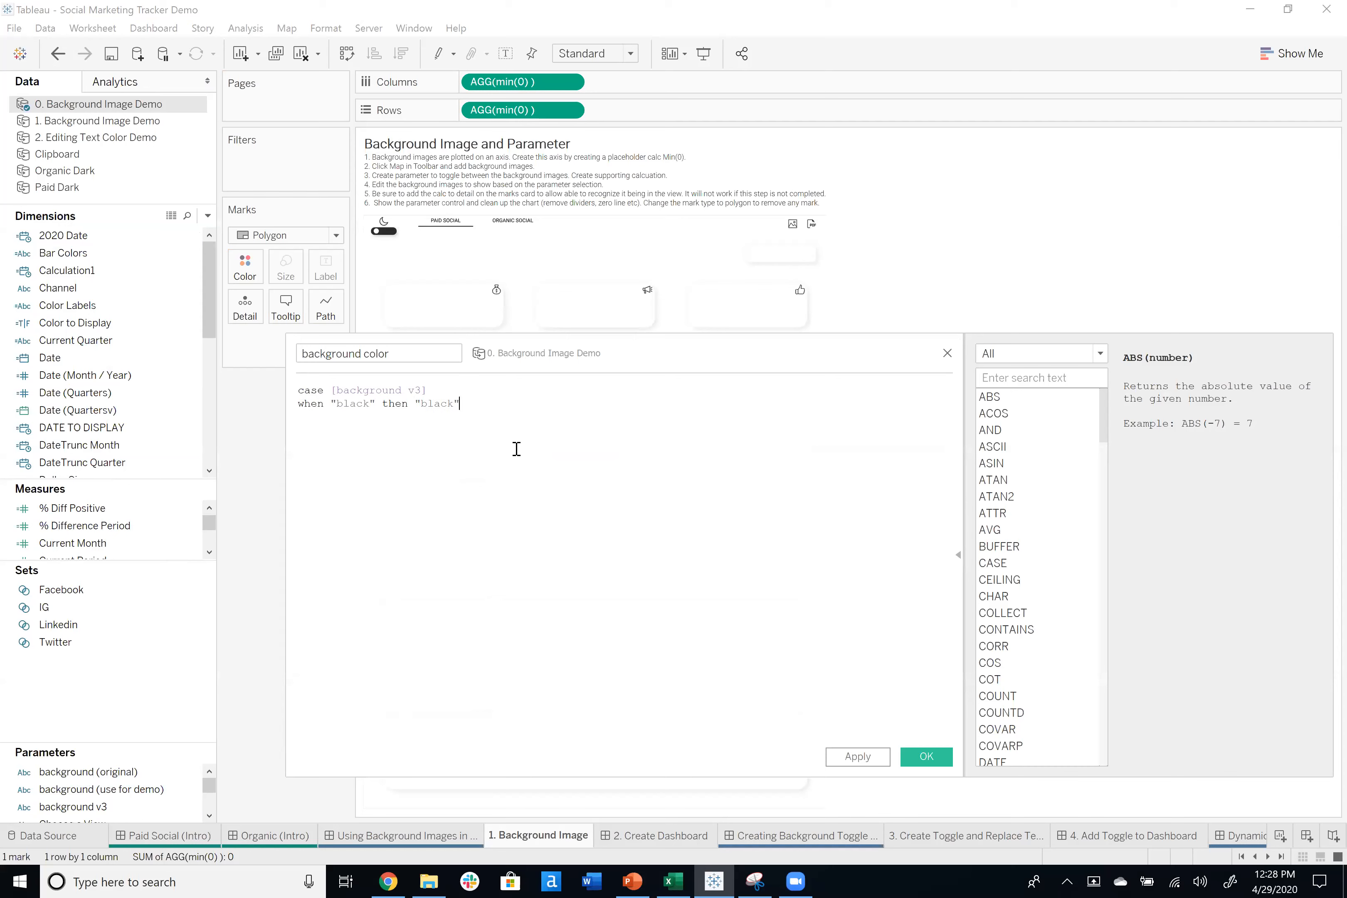
{"action": "key", "text": "Return"}
{"action": "type", "text": "when \"white\" then \"white\""}
{"action": "key", "text": "Return"}
{"action": "type", "text": "END"}
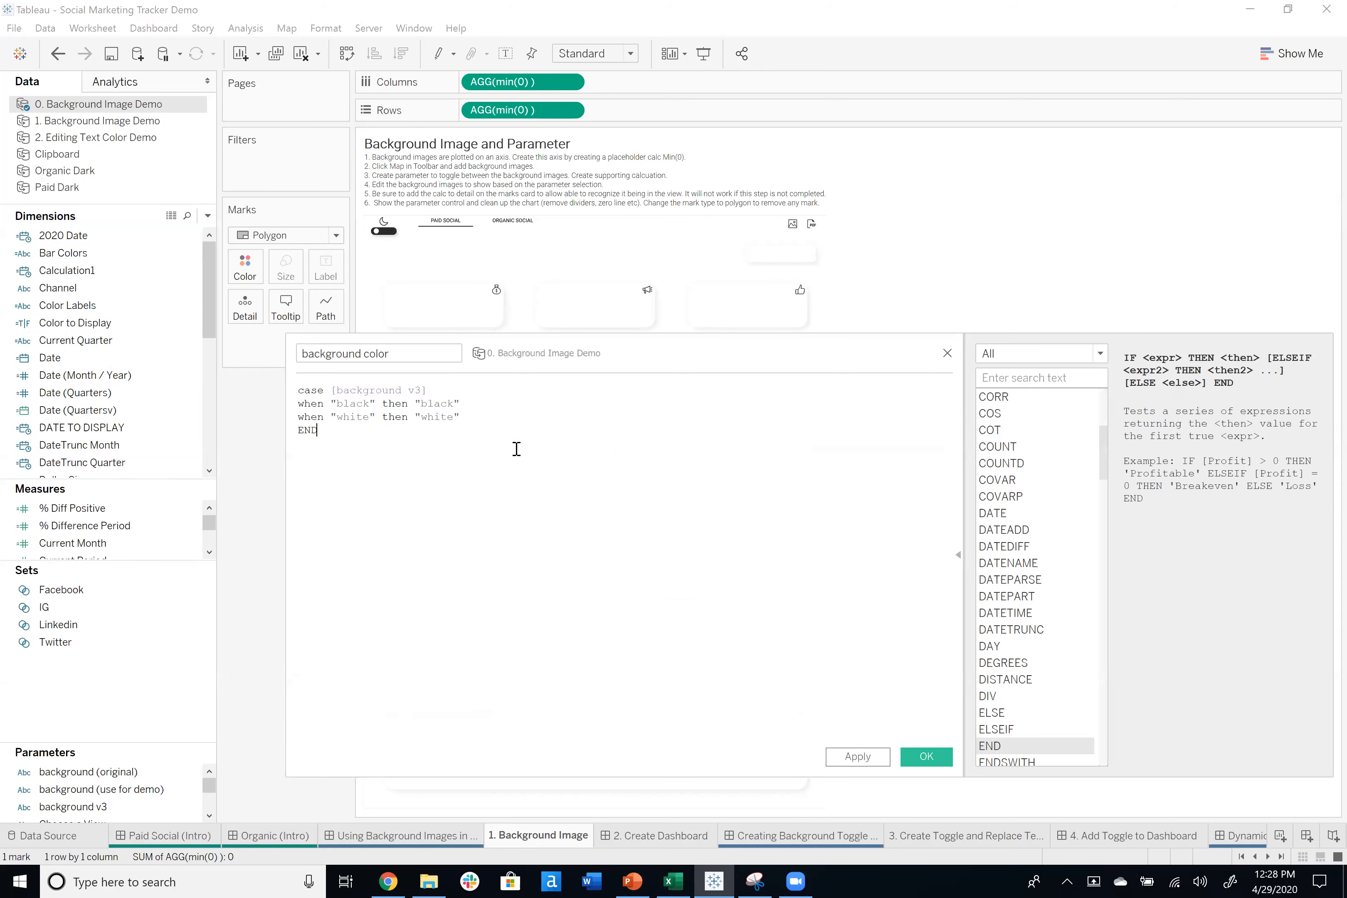
{"action": "left_click", "coordinate": [939, 763]}
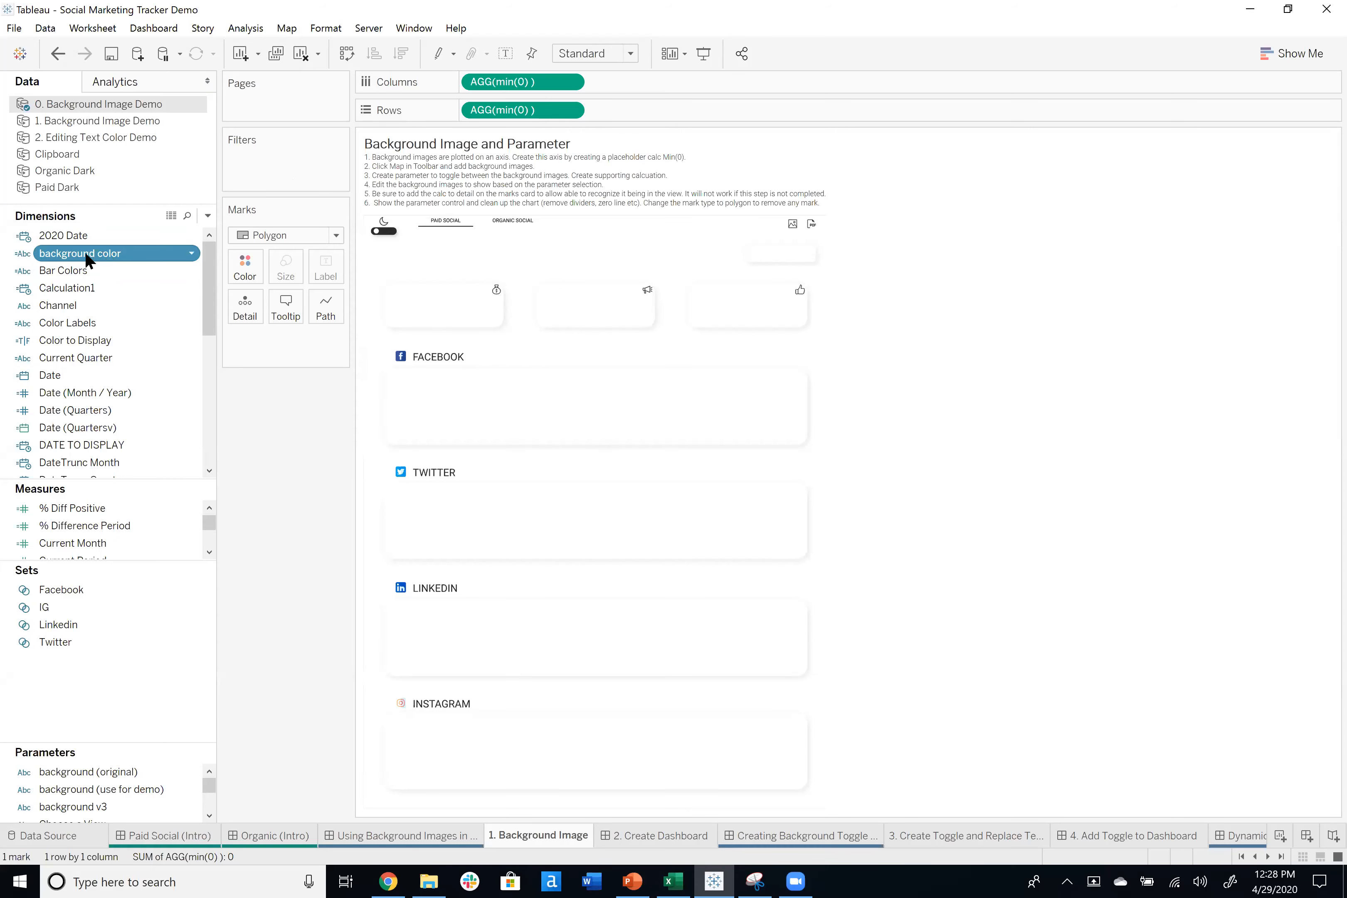
{"action": "left_click_drag", "start_coordinate": [182, 256], "coordinate": [229, 320]}
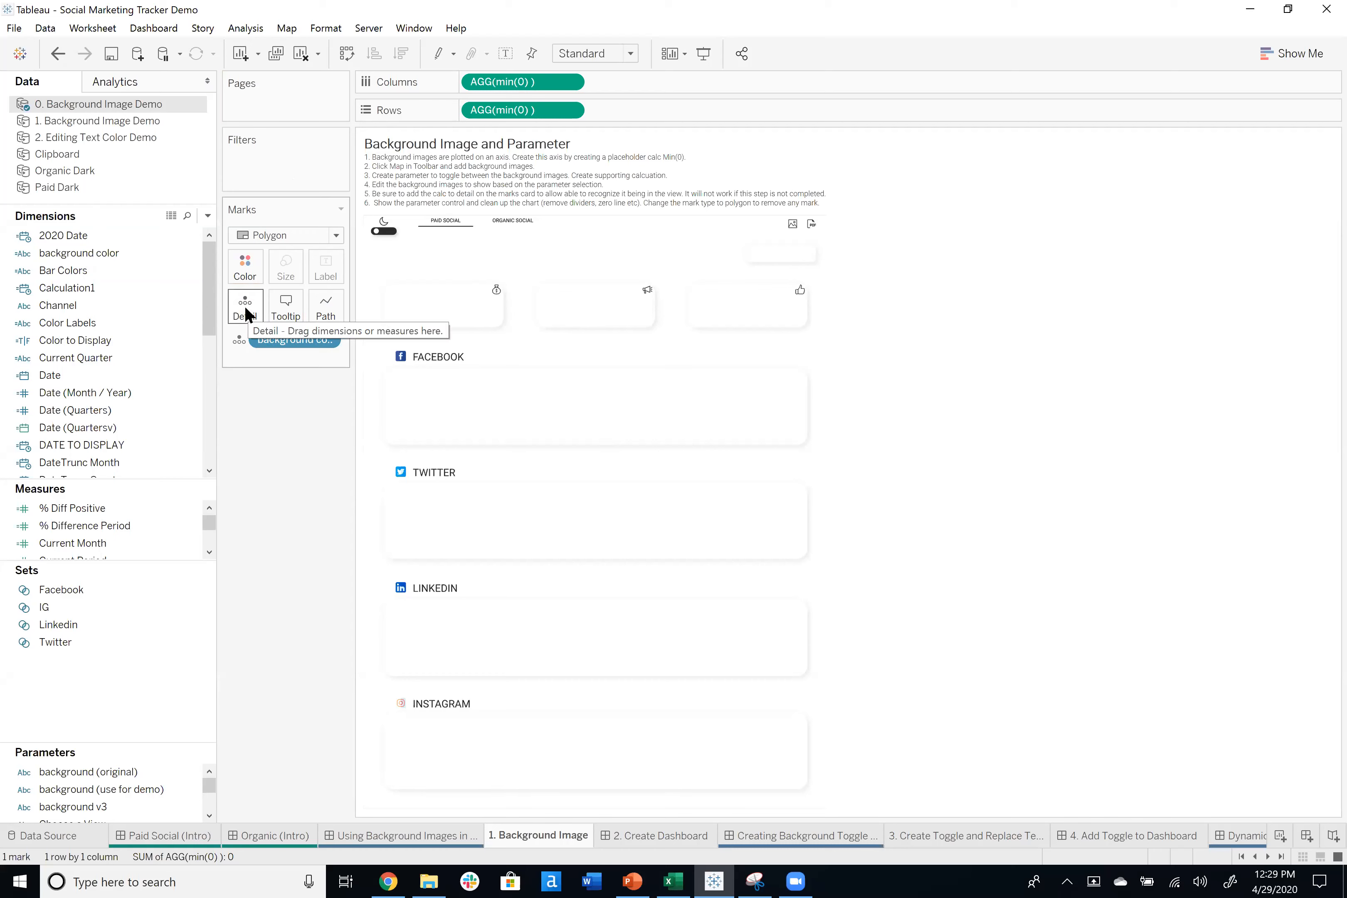
{"action": "left_click", "coordinate": [287, 29]}
{"action": "left_click", "coordinate": [318, 138]}
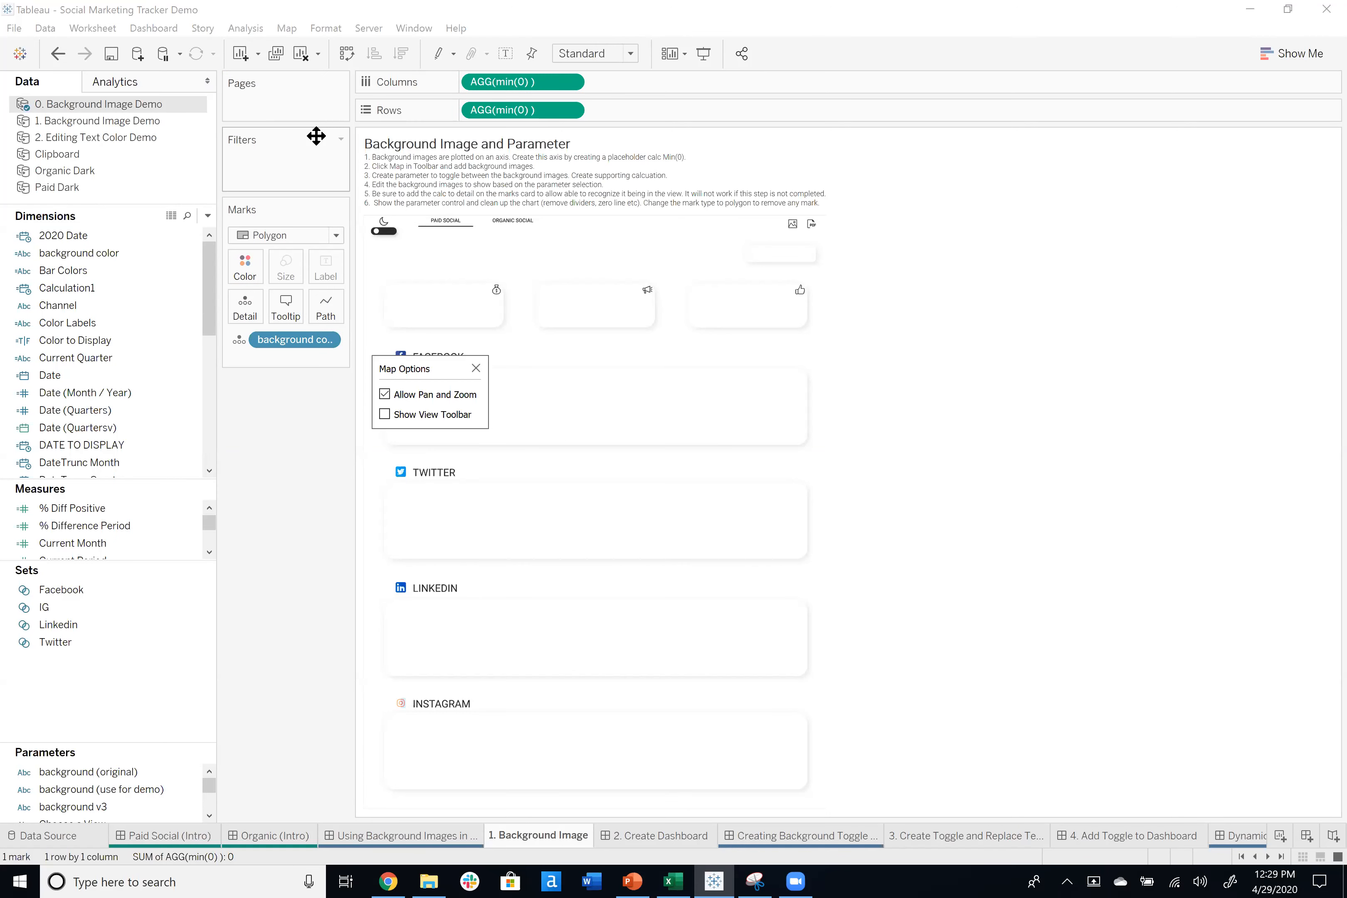
{"action": "left_click", "coordinate": [316, 136]}
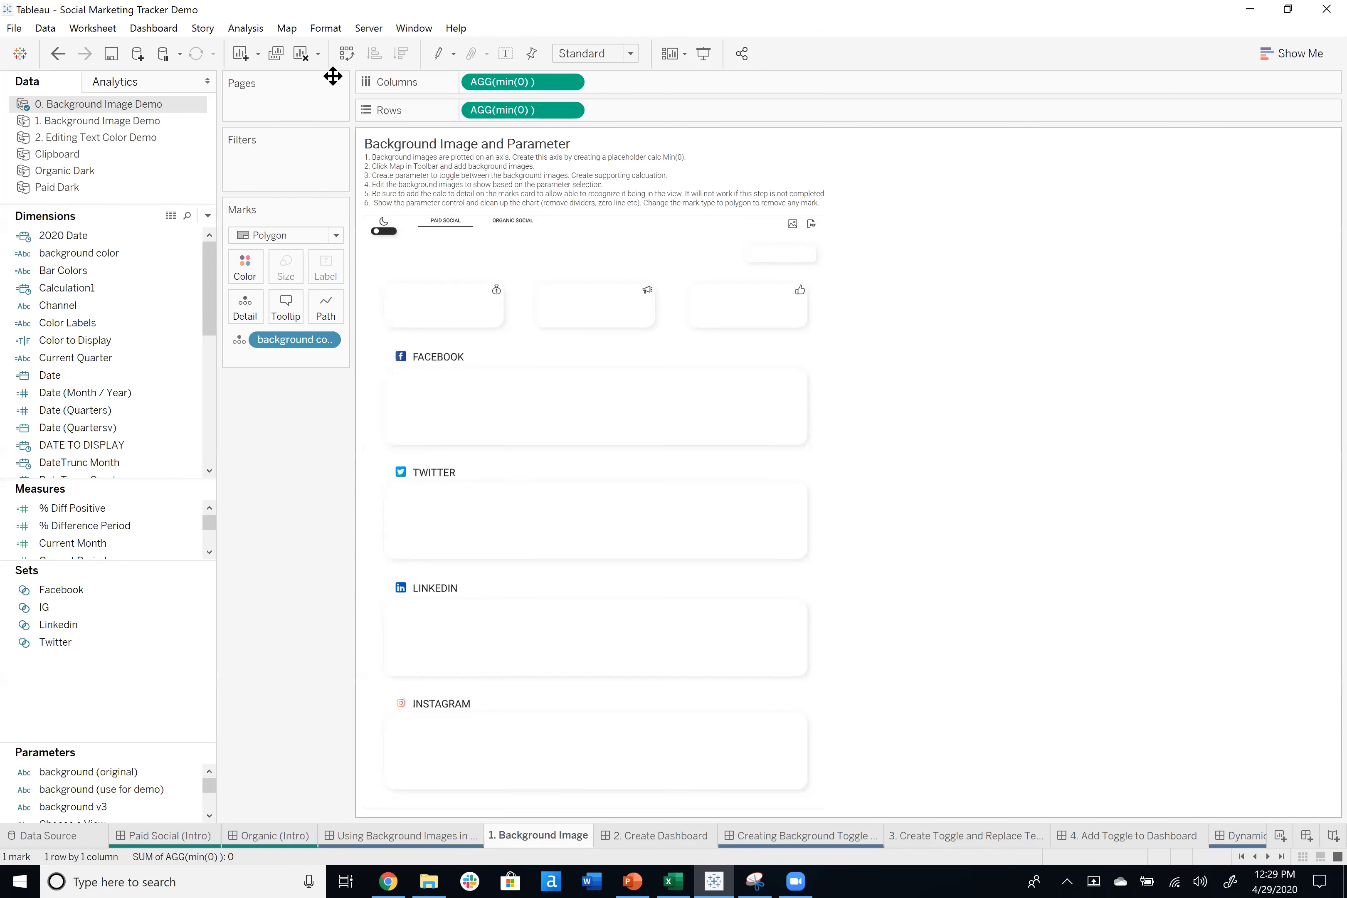
Open the display options of the black background image in the 0. Background Image Demo data source.
{"action": "left_click", "coordinate": [287, 28]}
{"action": "mouse_move", "coordinate": [298, 67]}
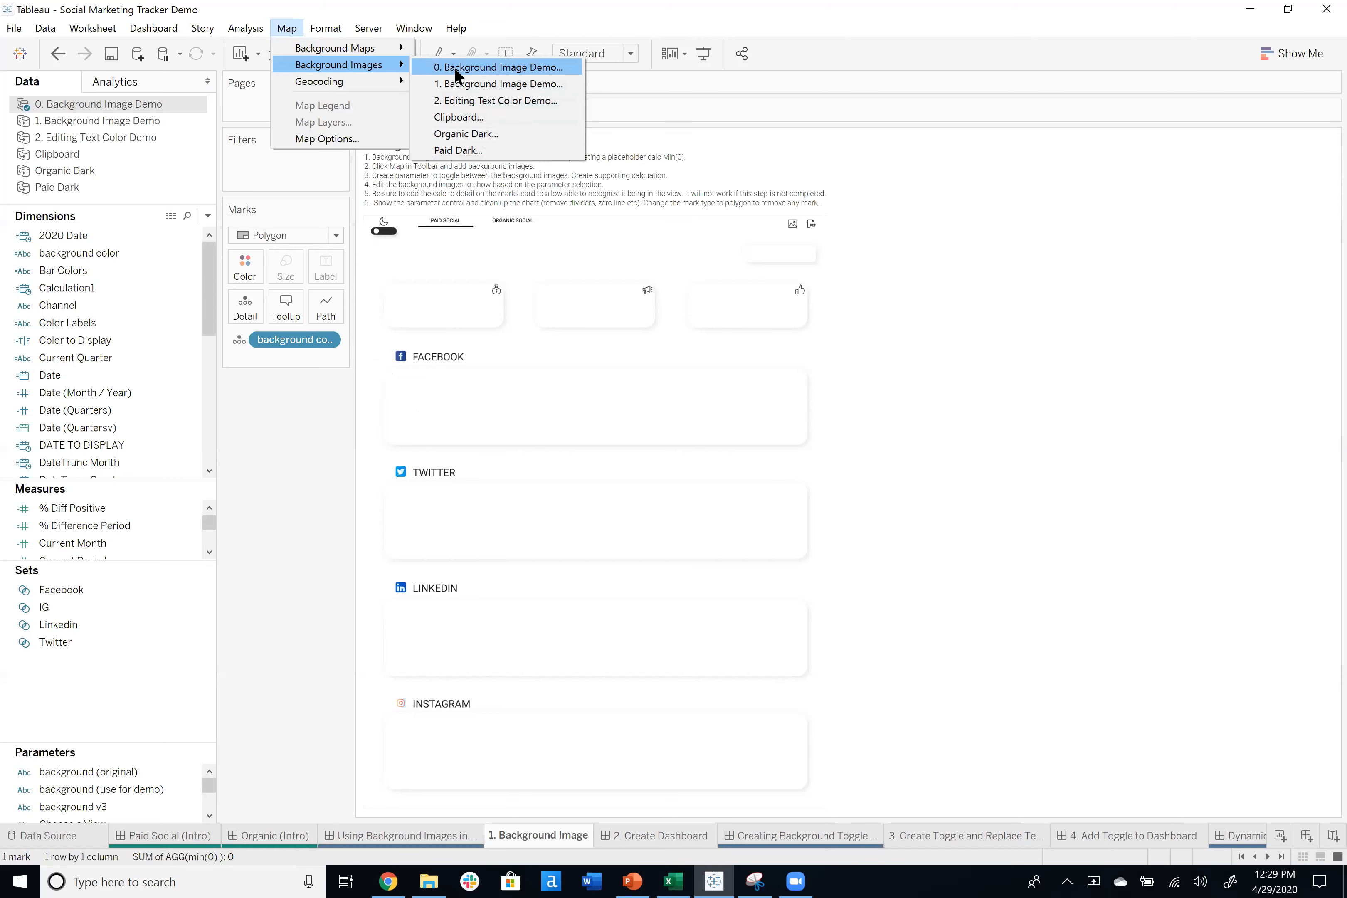
{"action": "left_click", "coordinate": [454, 67]}
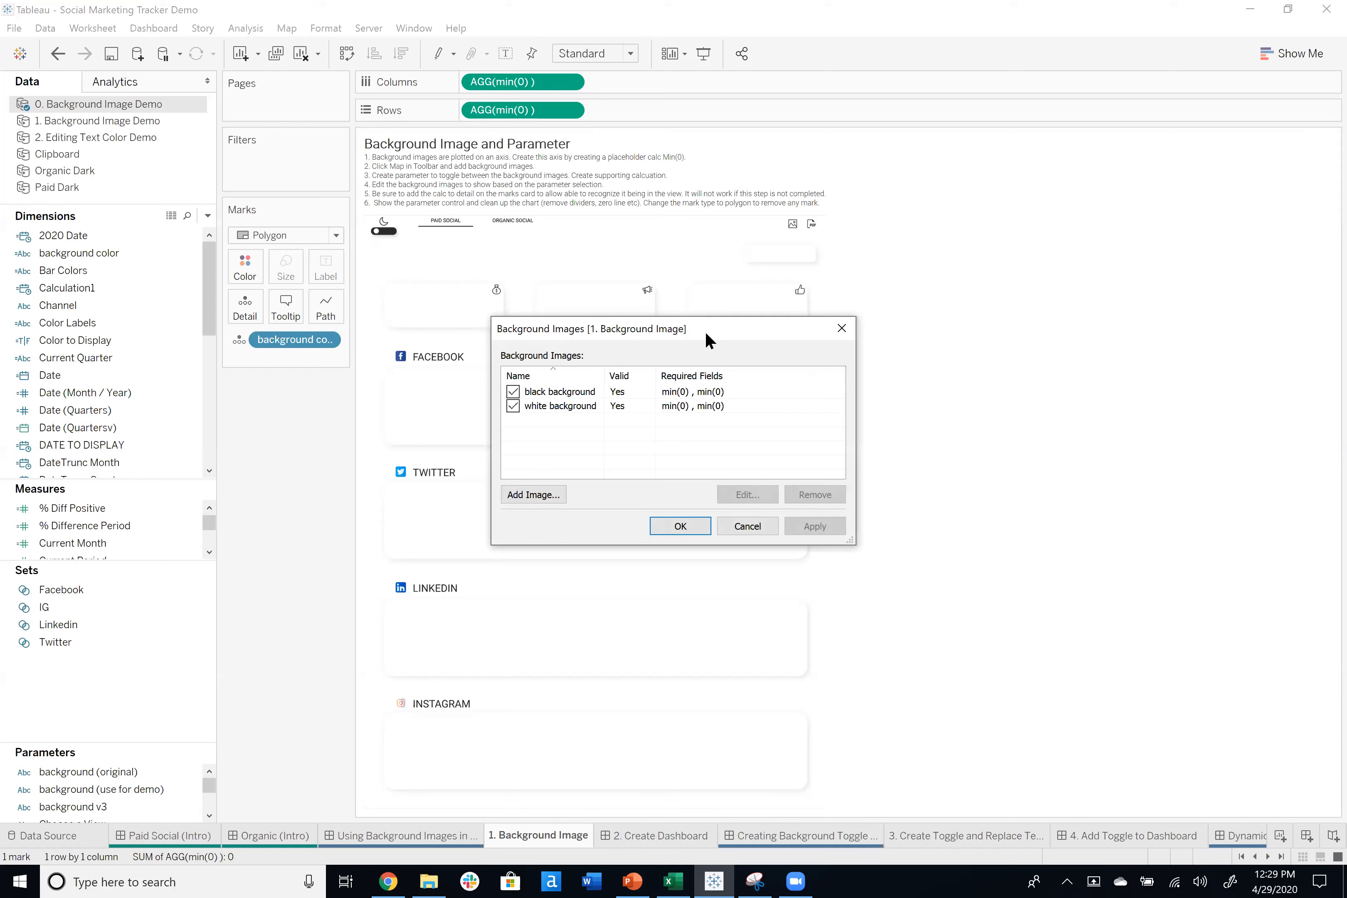
{"action": "left_click", "coordinate": [644, 383]}
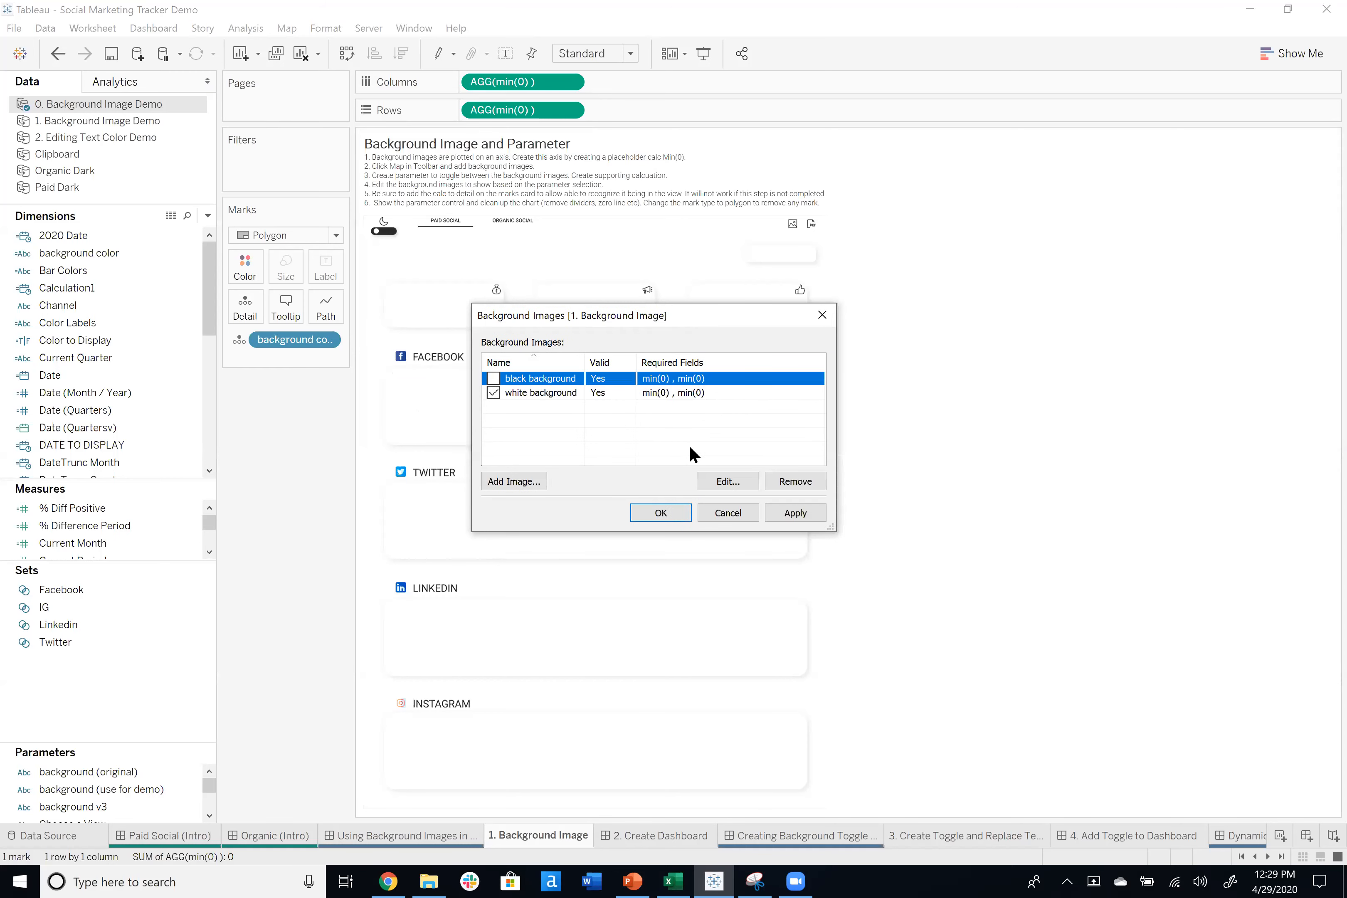
{"action": "left_click", "coordinate": [726, 482]}
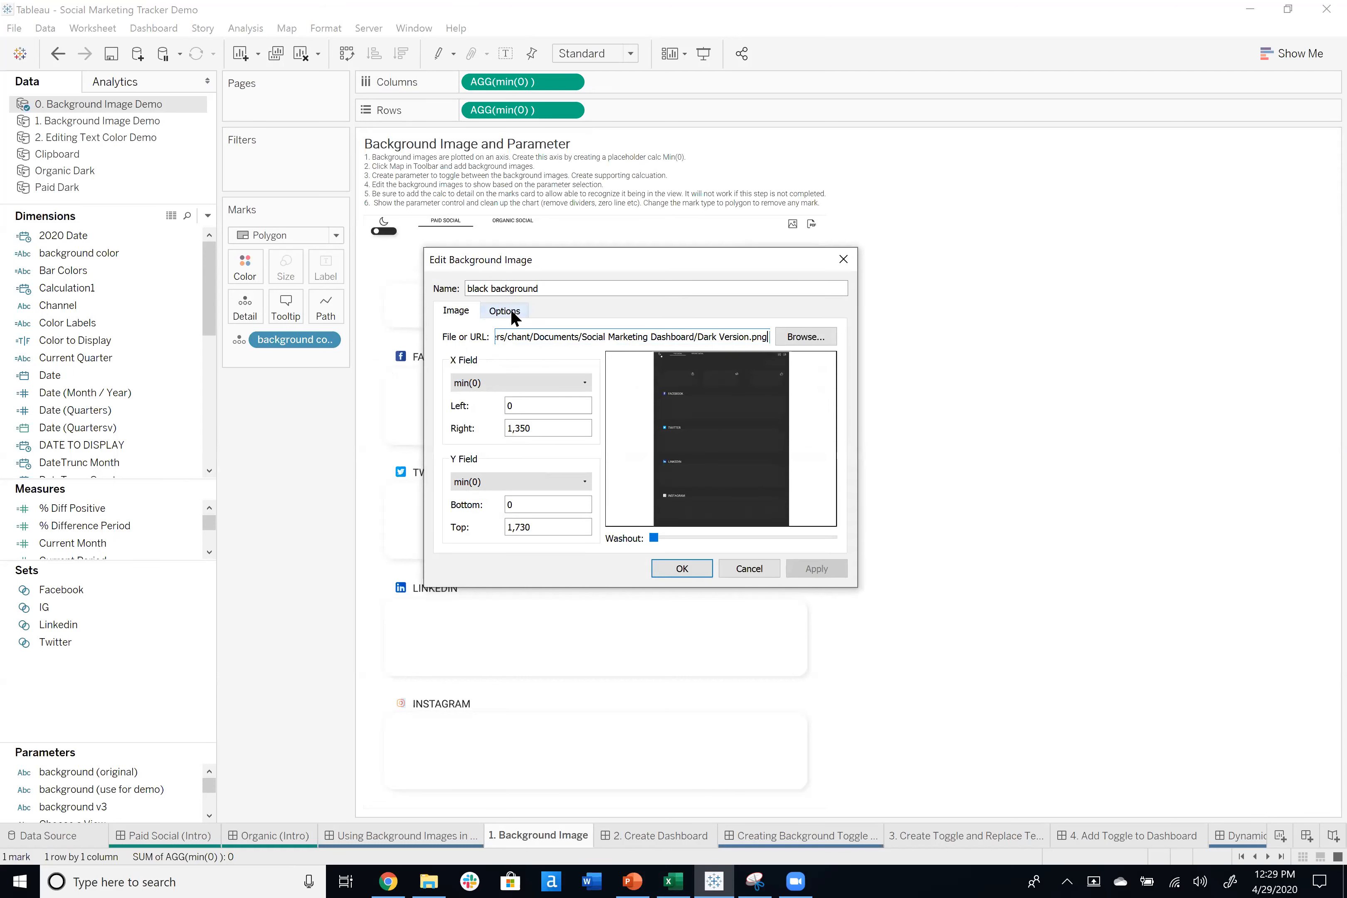
{"action": "left_click", "coordinate": [510, 311]}
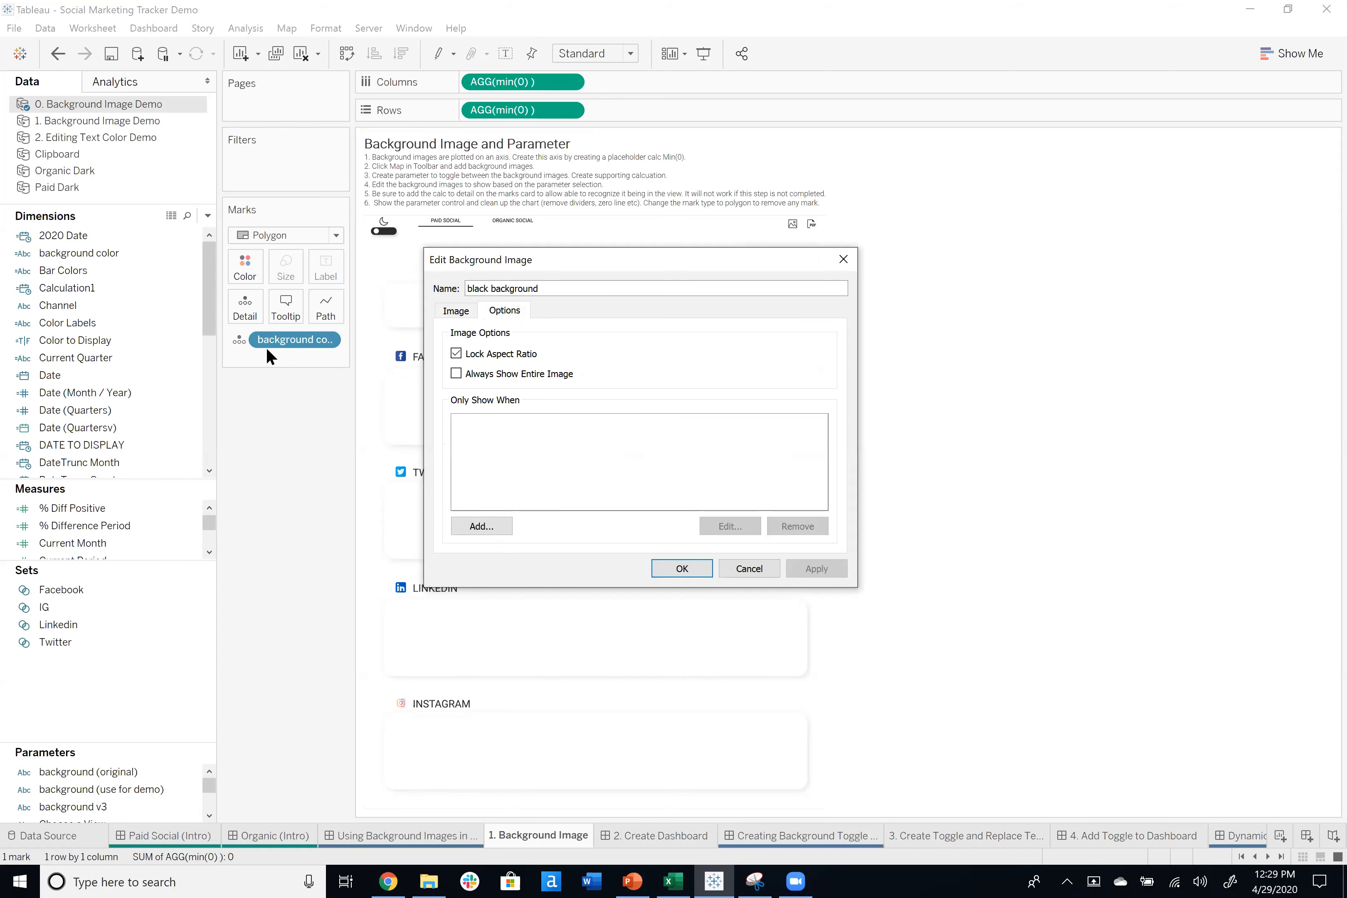
Add a condition showing the black background only when background color is black, and accept the background images.
{"action": "left_click", "coordinate": [487, 519]}
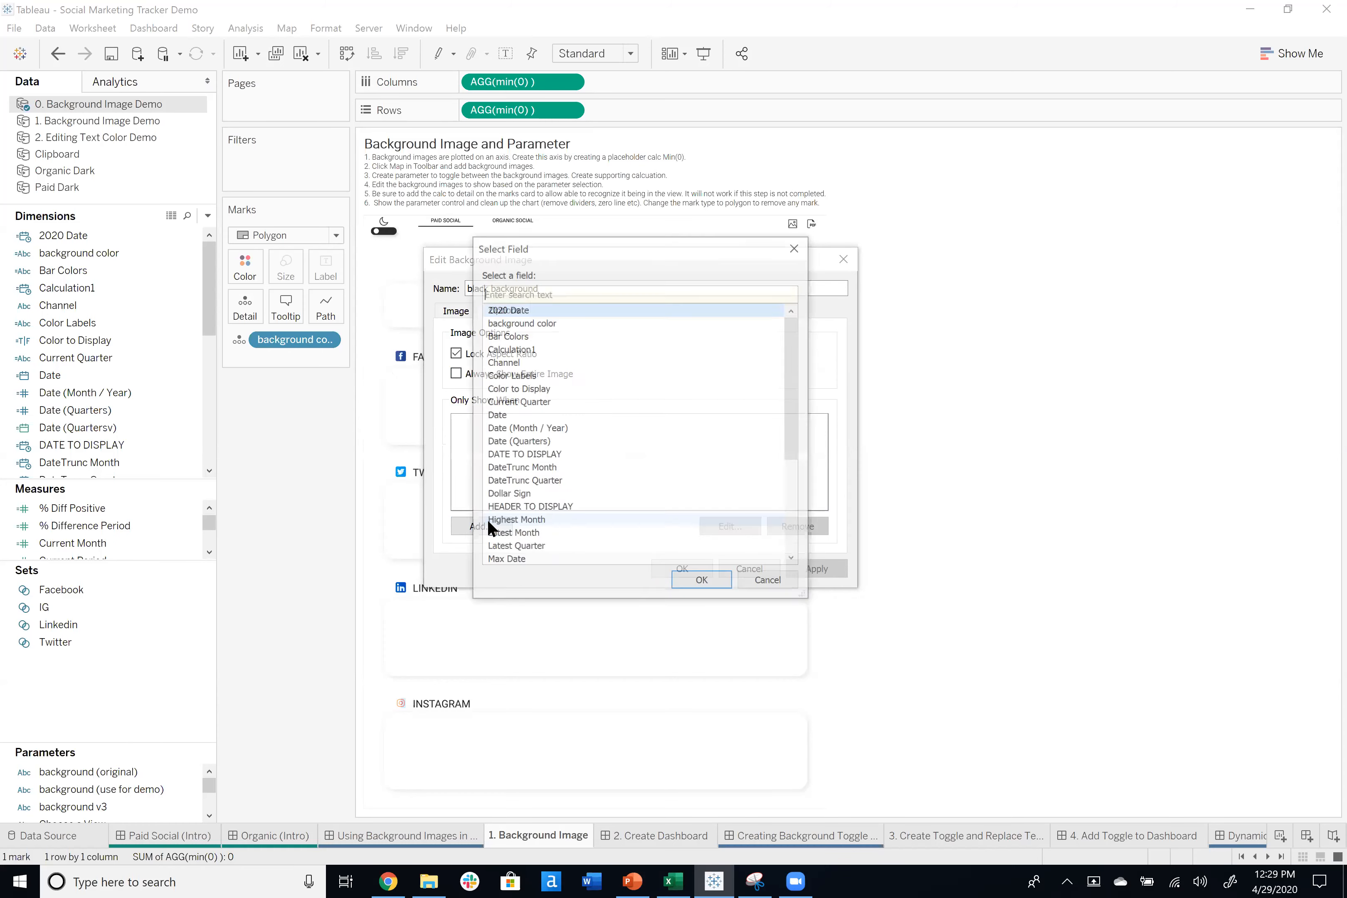
{"action": "left_click", "coordinate": [578, 322]}
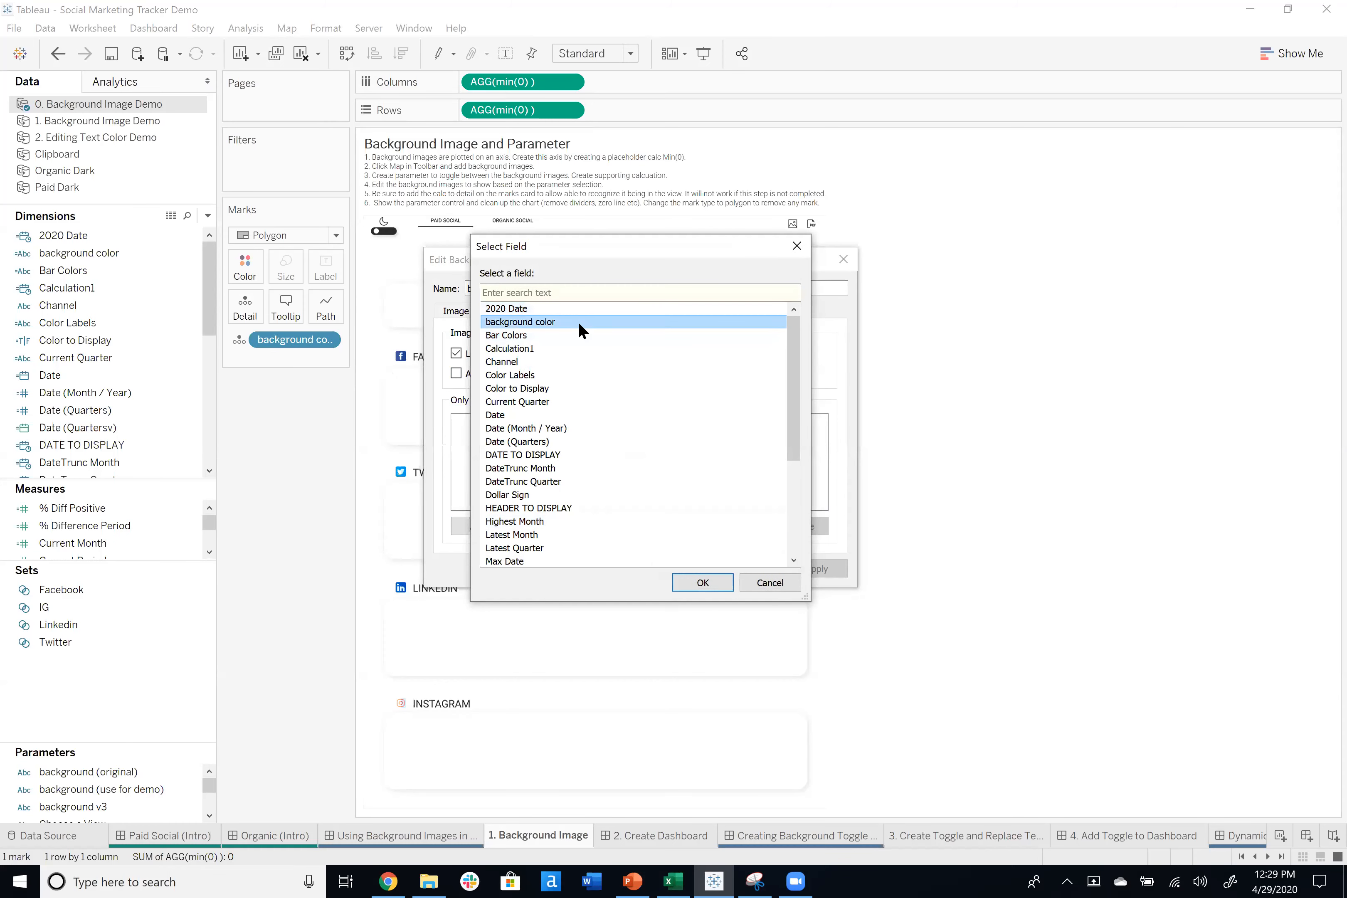
{"action": "left_click", "coordinate": [702, 582]}
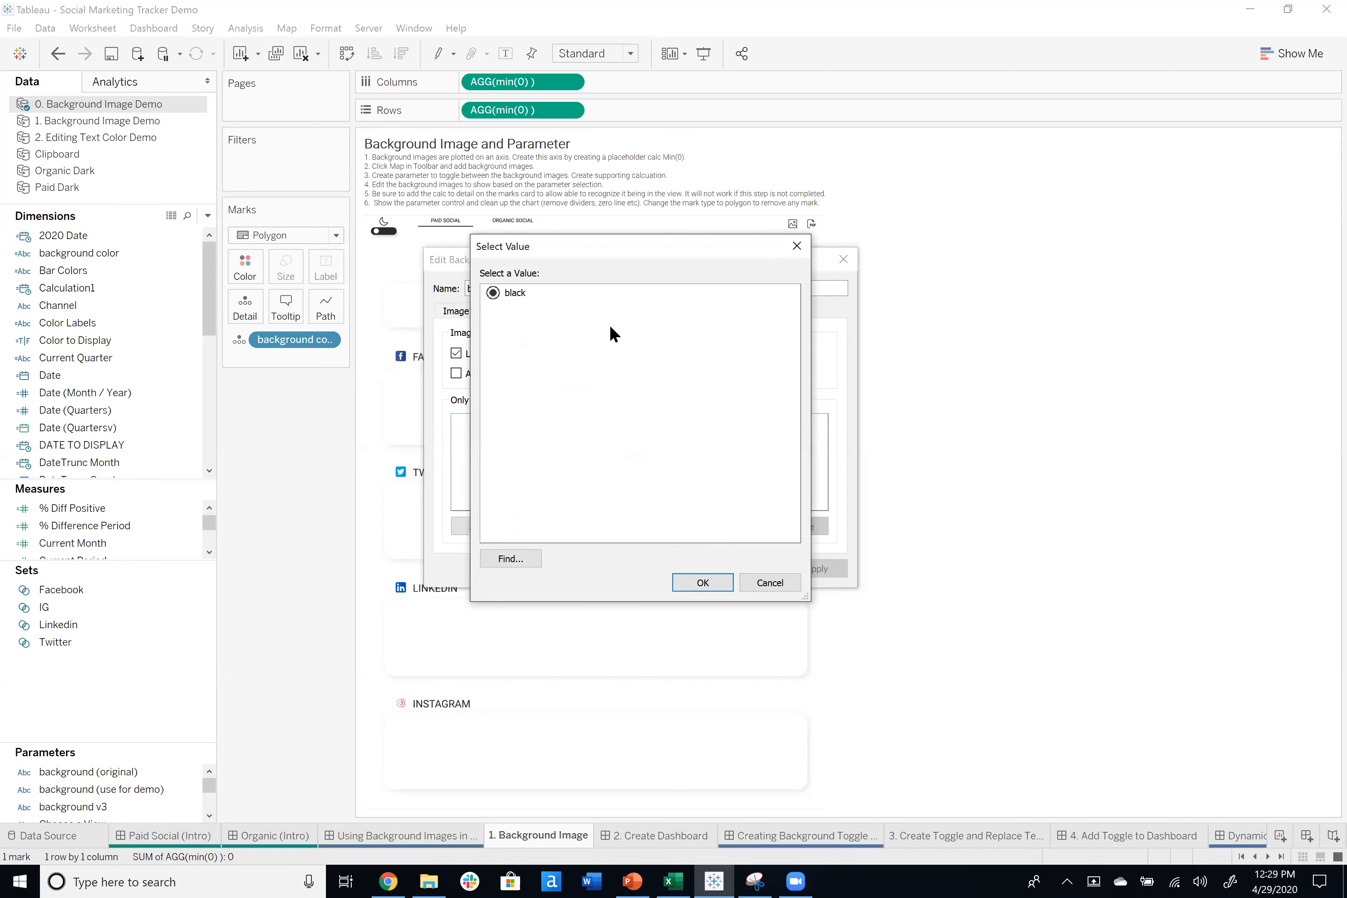
{"action": "left_click", "coordinate": [704, 582]}
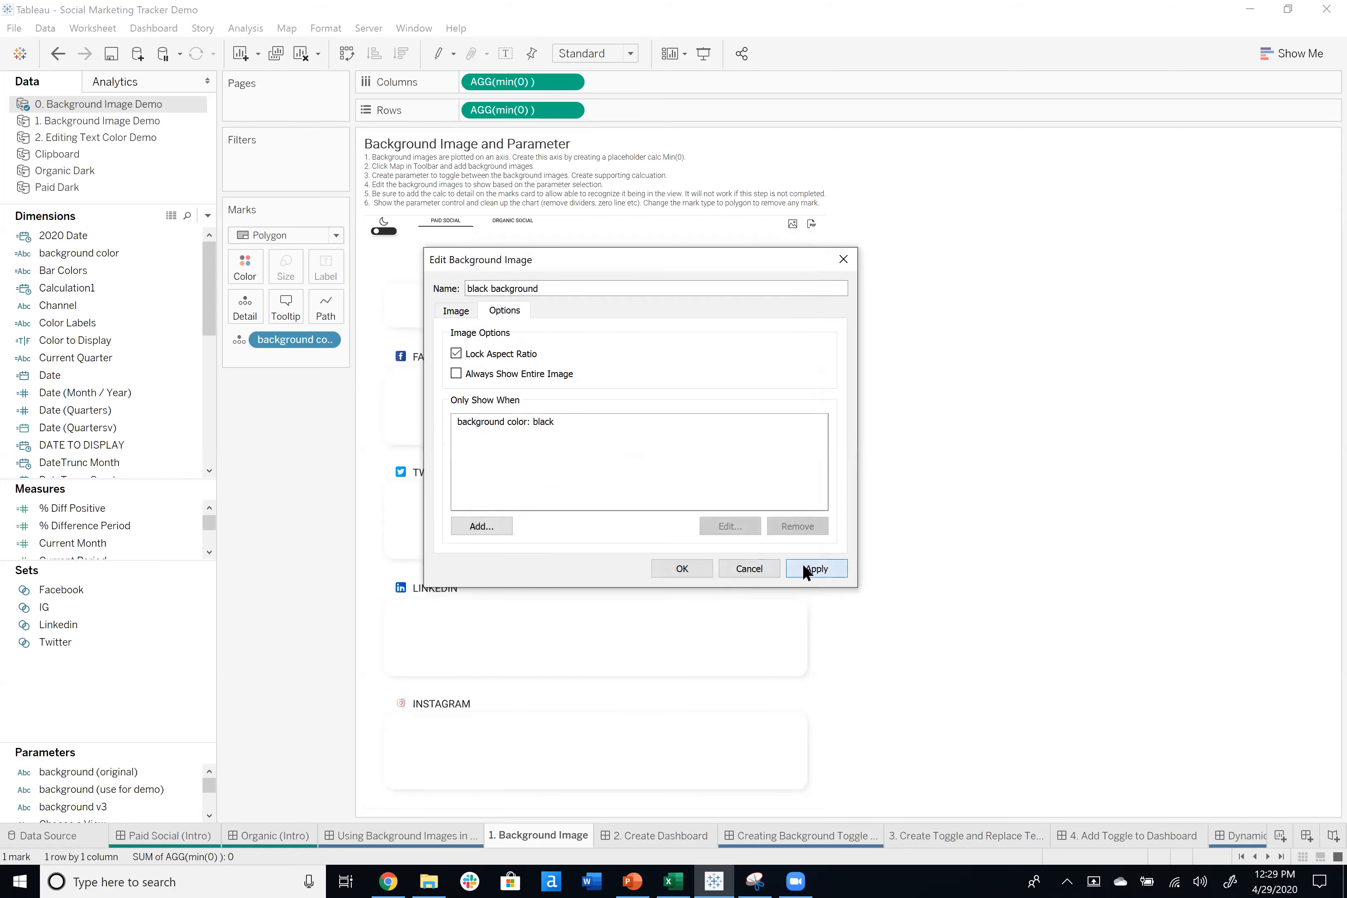
{"action": "left_click", "coordinate": [818, 575]}
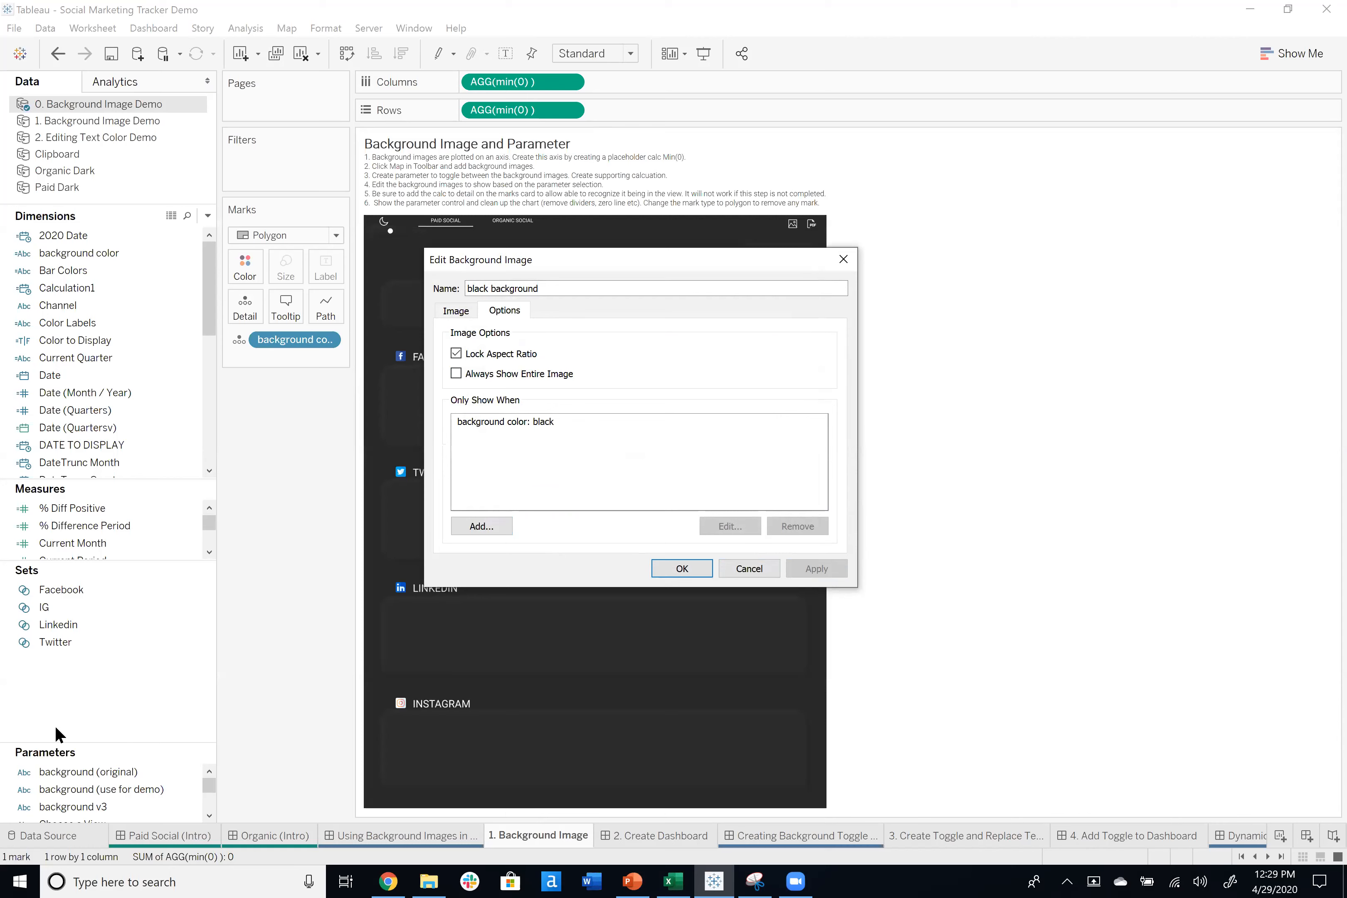
{"action": "left_click", "coordinate": [685, 562]}
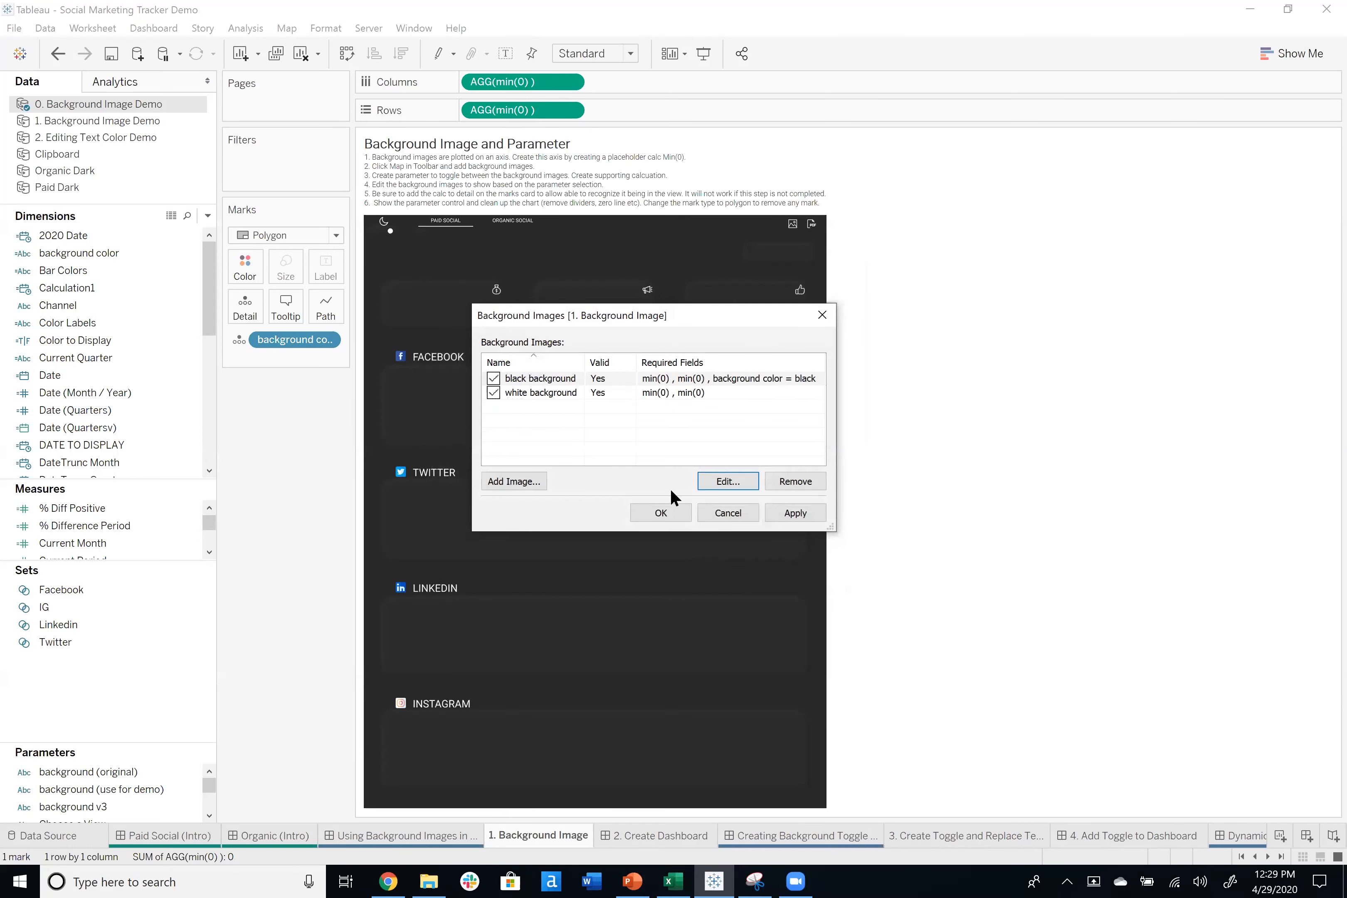
{"action": "left_click", "coordinate": [671, 512]}
Show the parameter control for background v3 on the worksheet and set it to white.
{"action": "left_click_drag", "start_coordinate": [135, 753], "coordinate": [136, 723]}
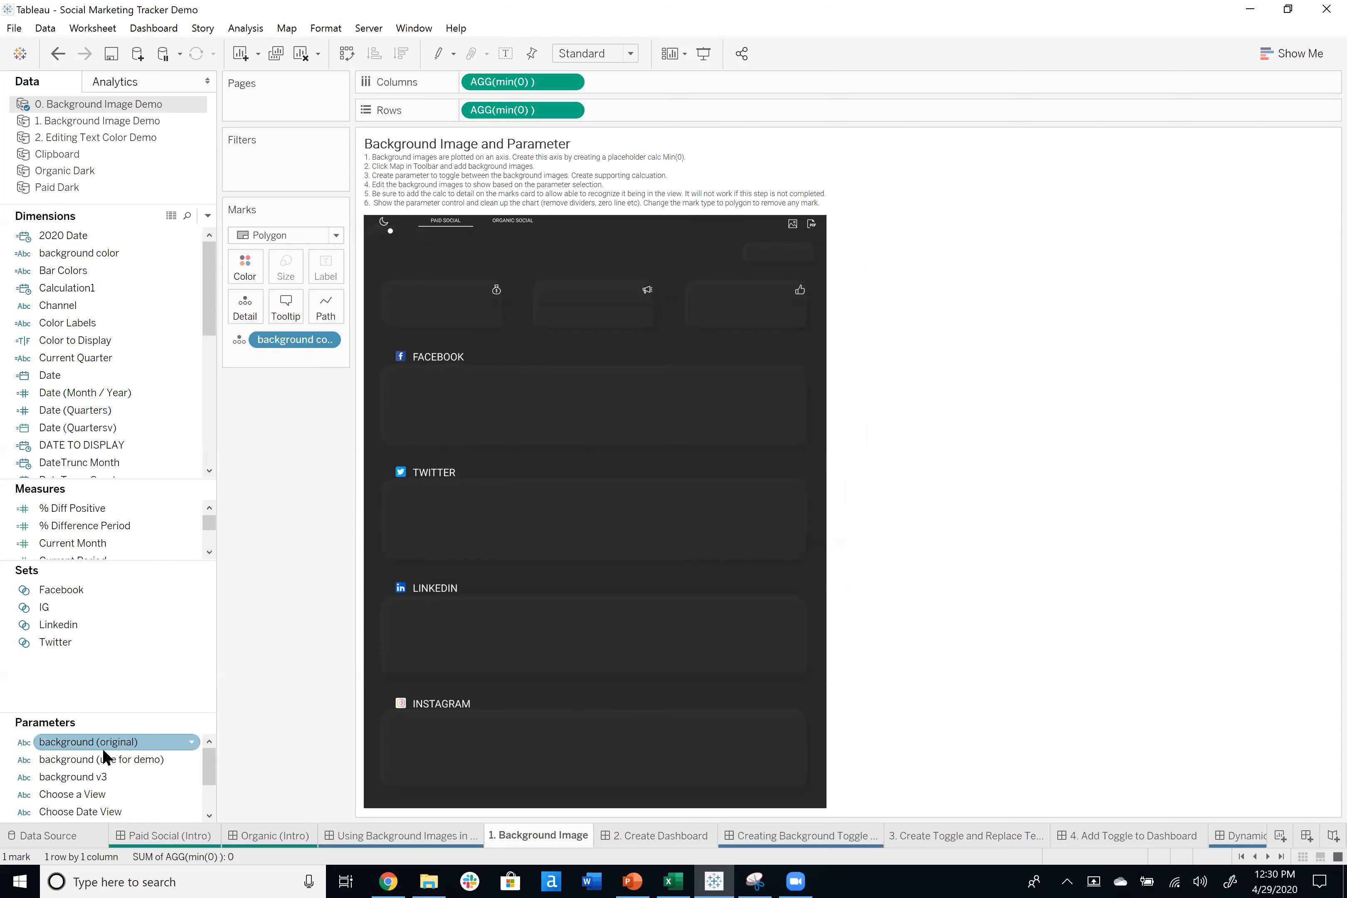
{"action": "right_click", "coordinate": [98, 776]}
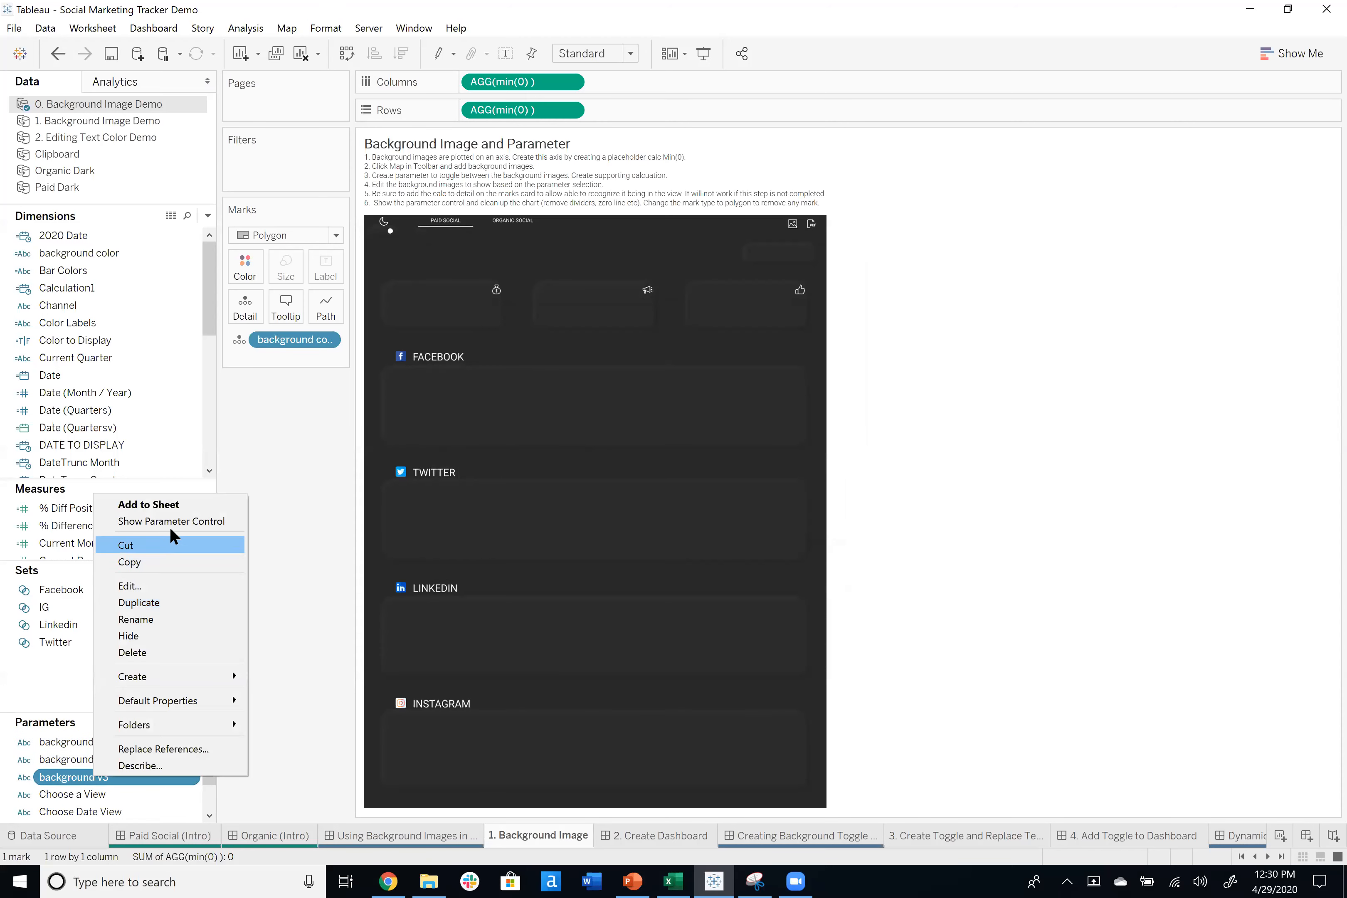
{"action": "left_click", "coordinate": [173, 522]}
{"action": "left_click", "coordinate": [1292, 164]}
{"action": "left_click", "coordinate": [1272, 190]}
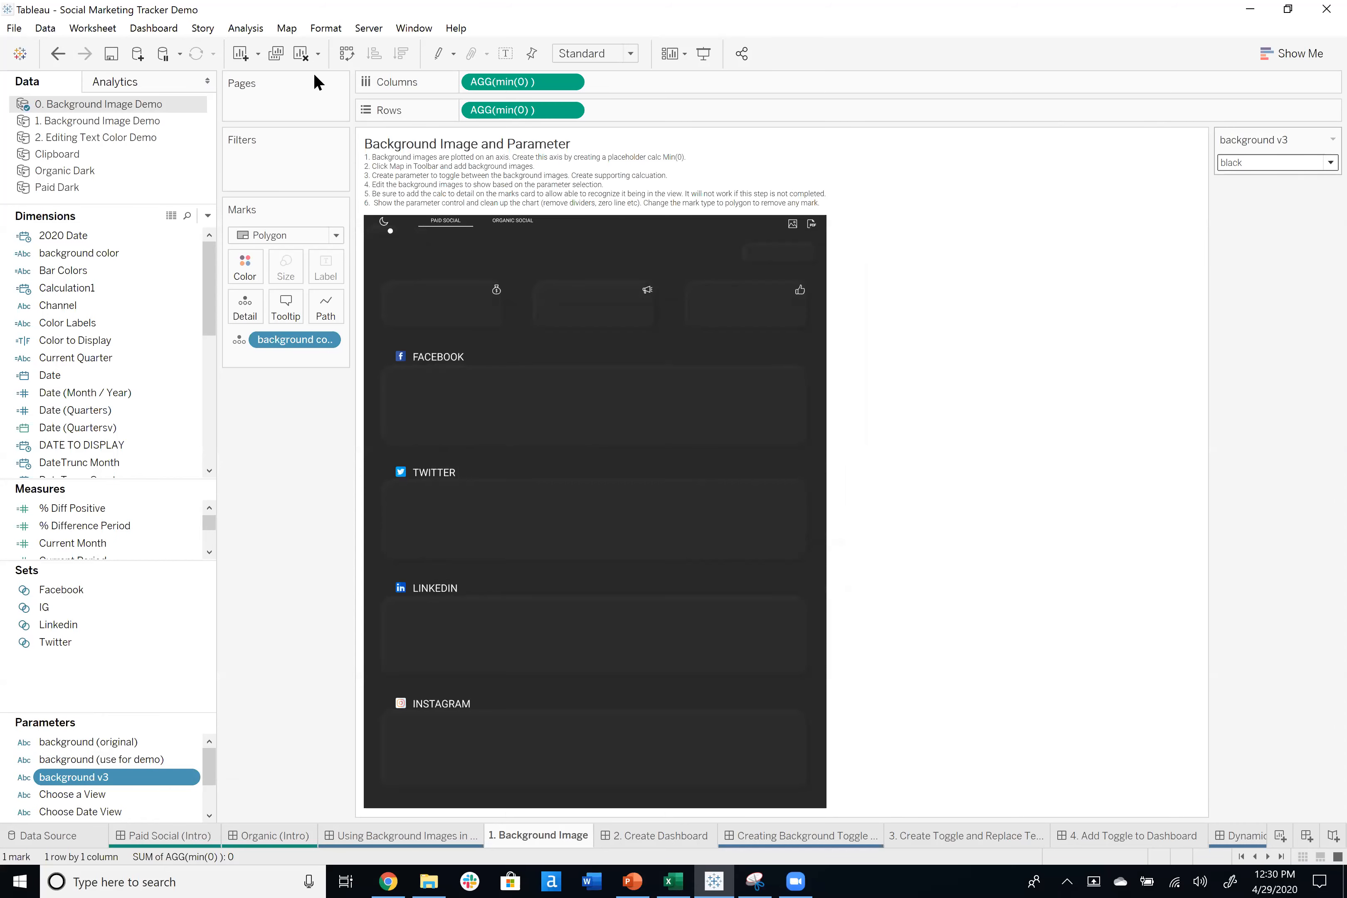
Open the display options of the white background image in the 0. Background Image Demo data source.
{"action": "left_click", "coordinate": [241, 30]}
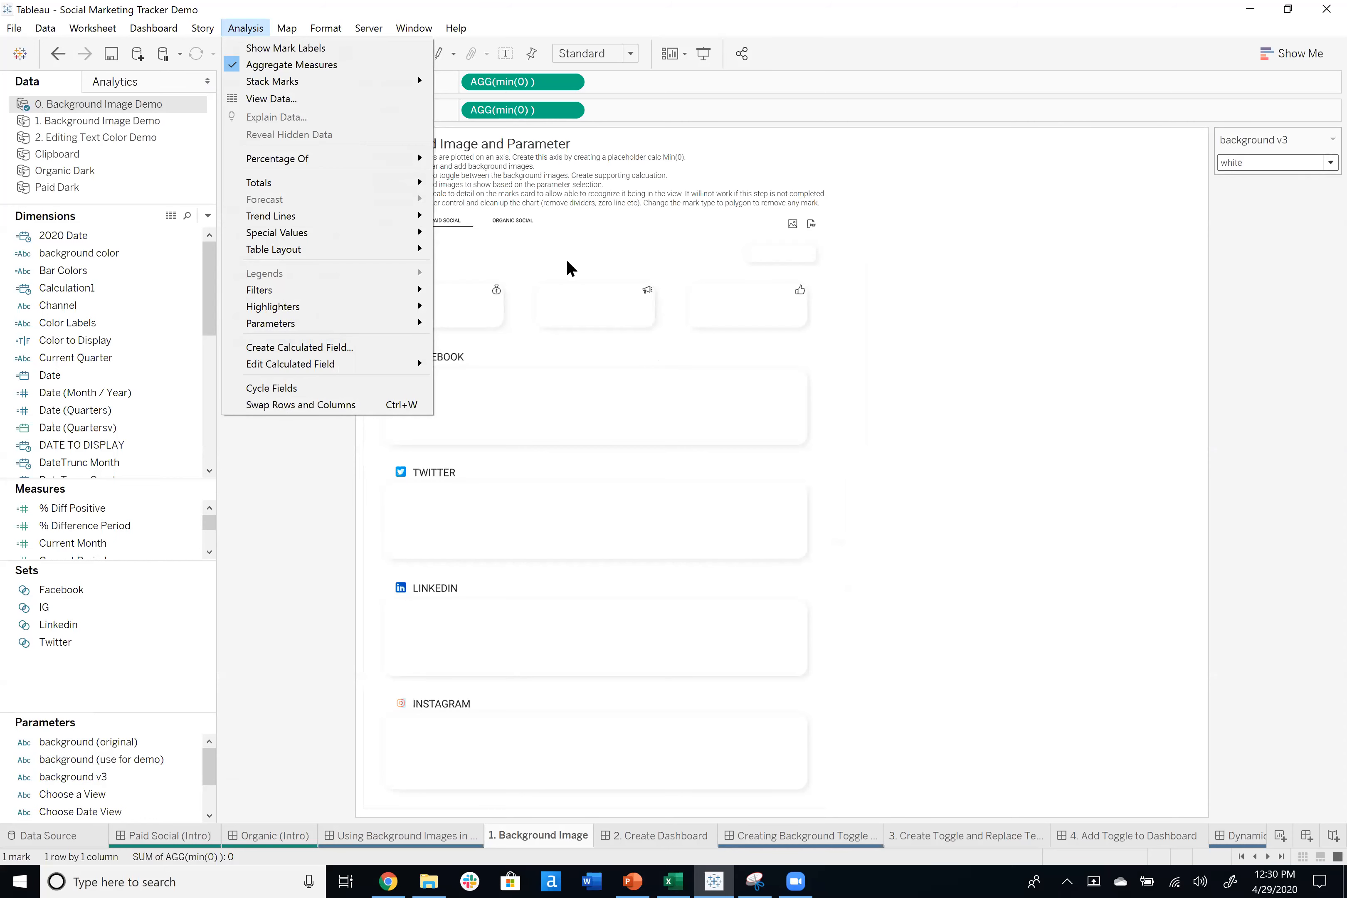
{"action": "left_click", "coordinate": [286, 27]}
{"action": "mouse_move", "coordinate": [291, 63]}
{"action": "left_click", "coordinate": [480, 64]}
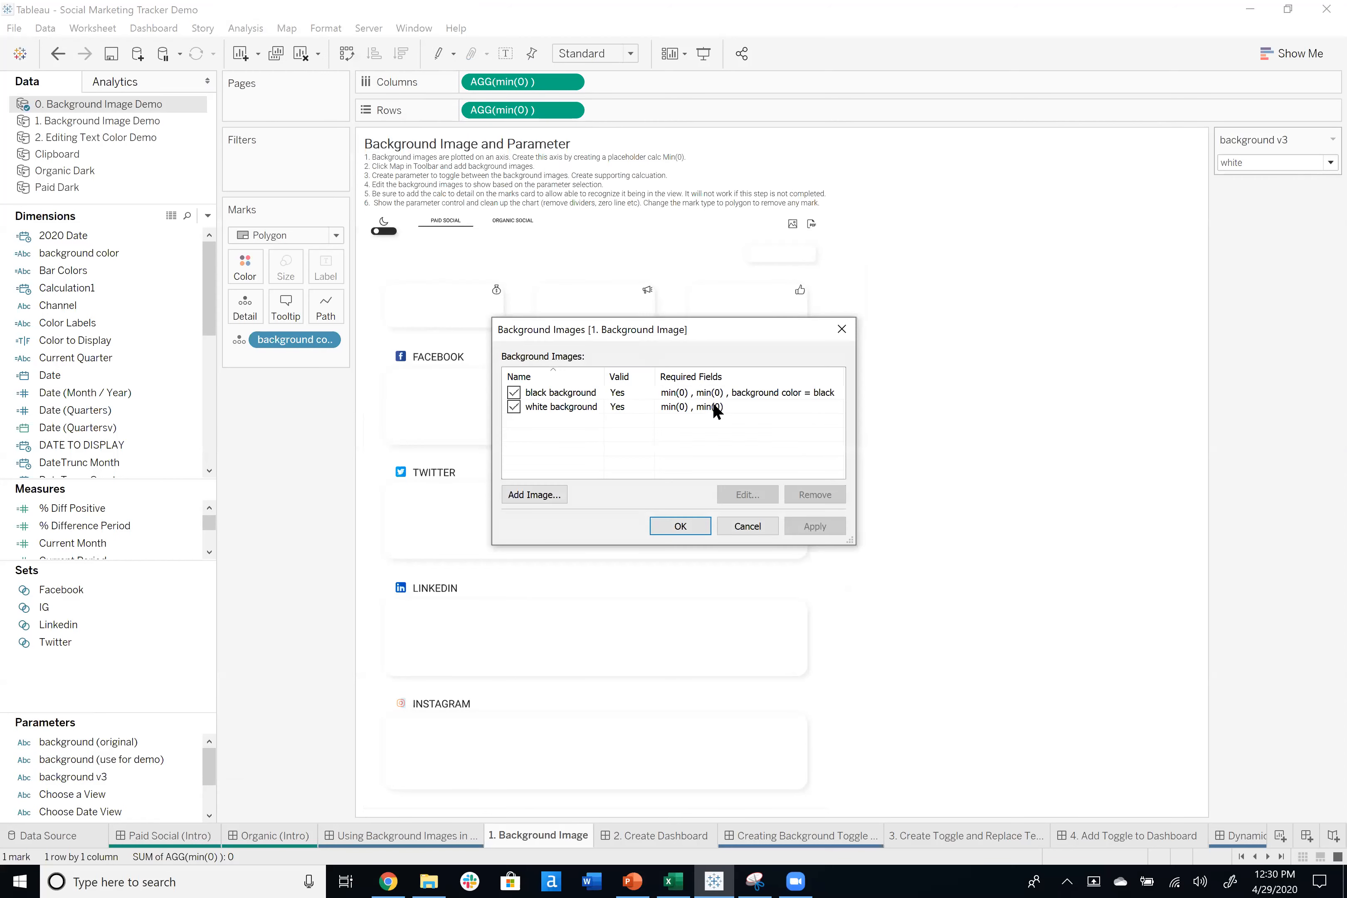
{"action": "left_click", "coordinate": [728, 407]}
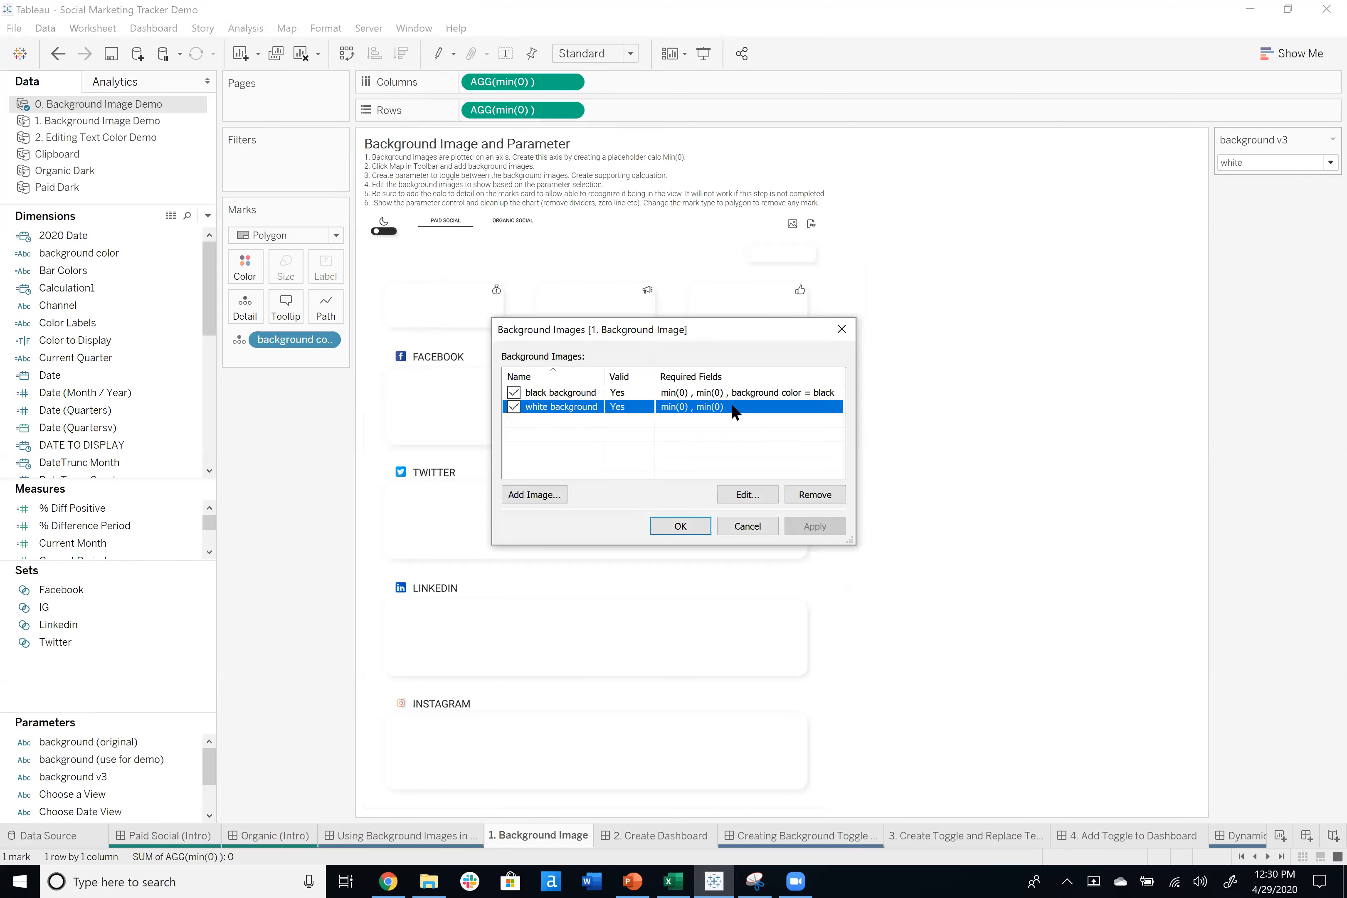
{"action": "left_click", "coordinate": [745, 495]}
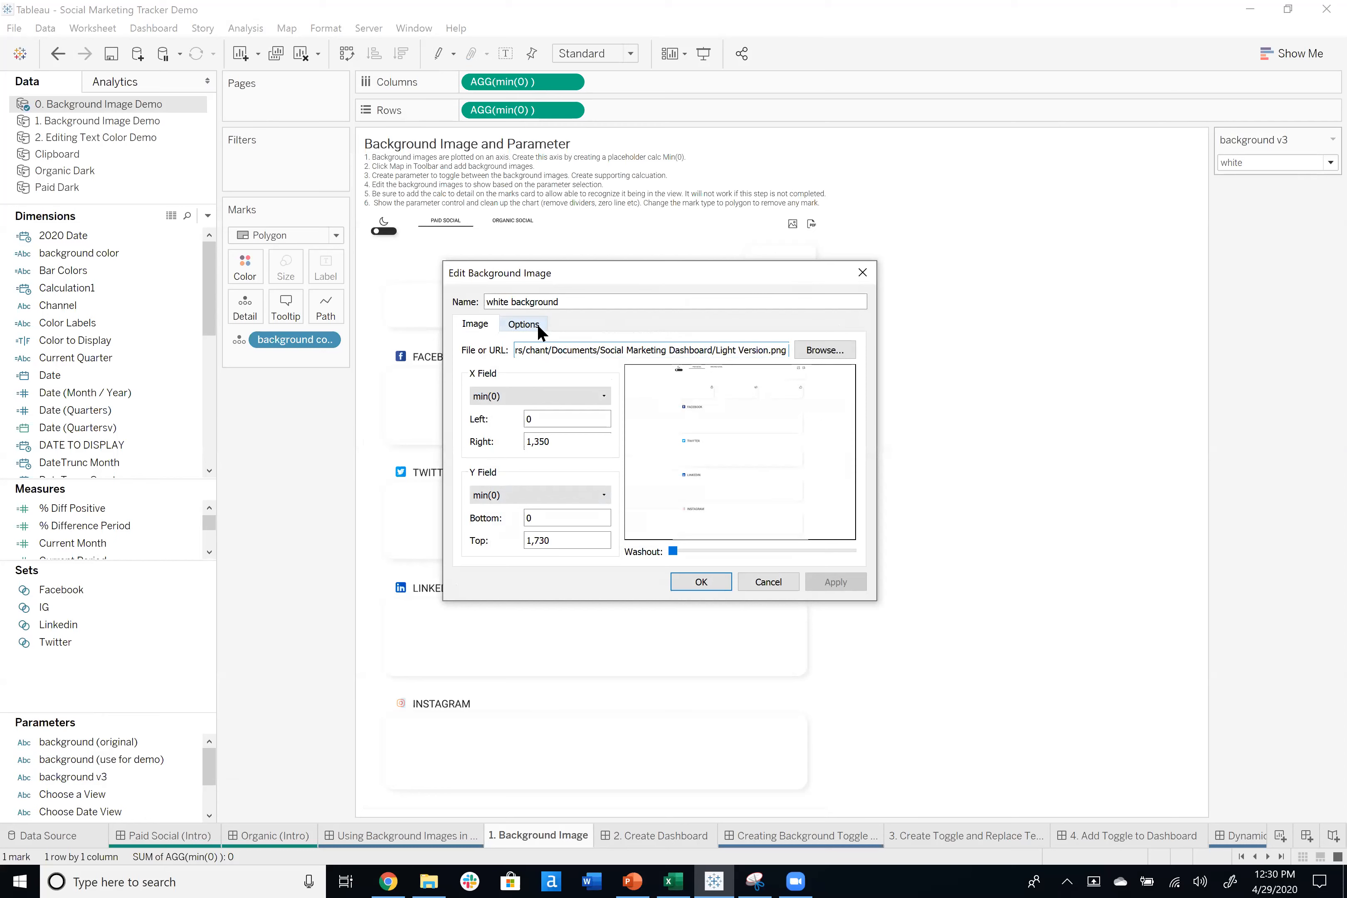
{"action": "left_click", "coordinate": [538, 326]}
Add a condition showing the white background only when background color is white, accept it, and test the toggle with background v3.
{"action": "left_click", "coordinate": [503, 541]}
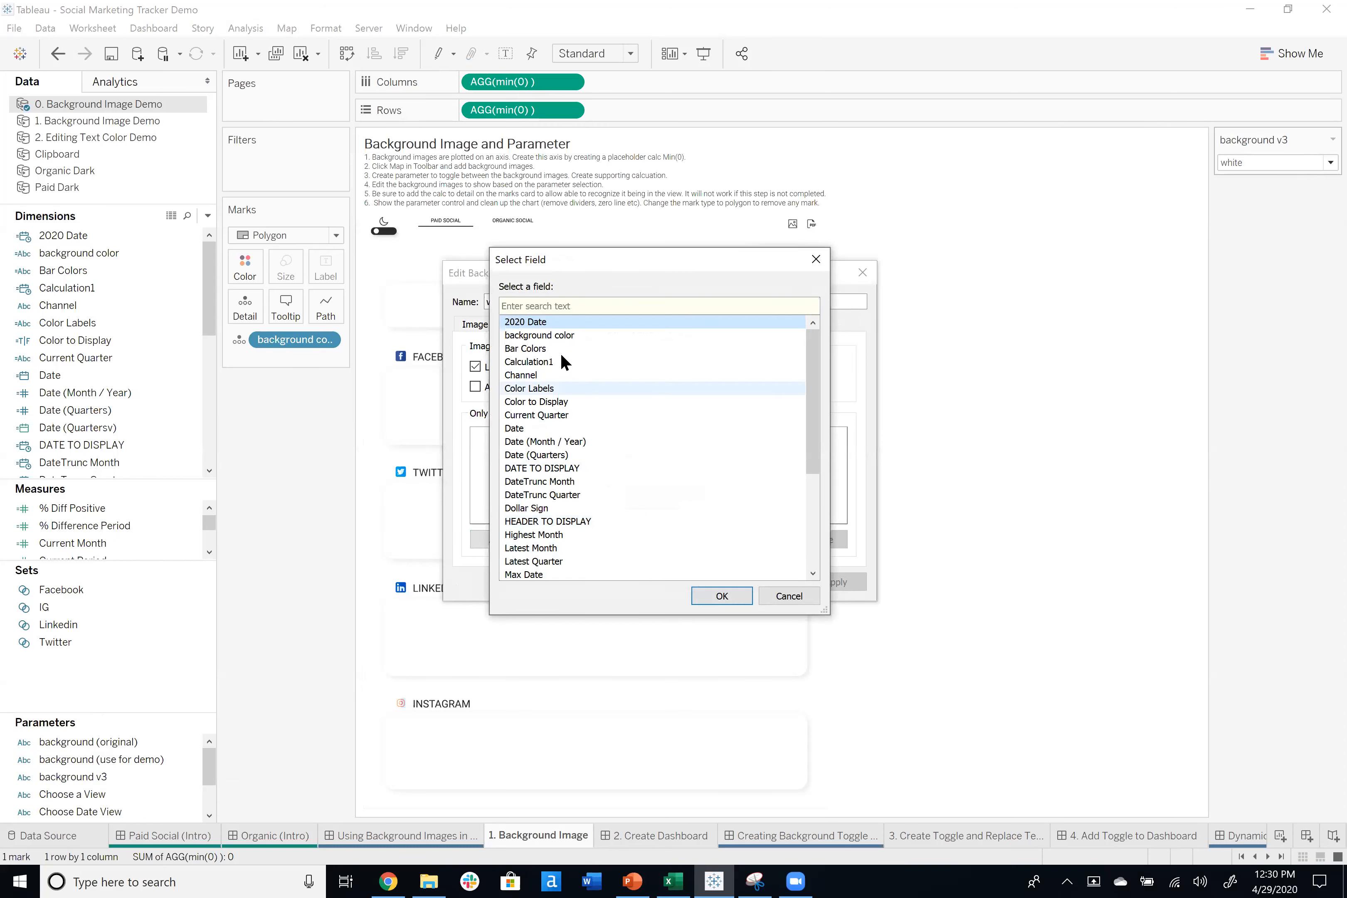
{"action": "left_click", "coordinate": [573, 337]}
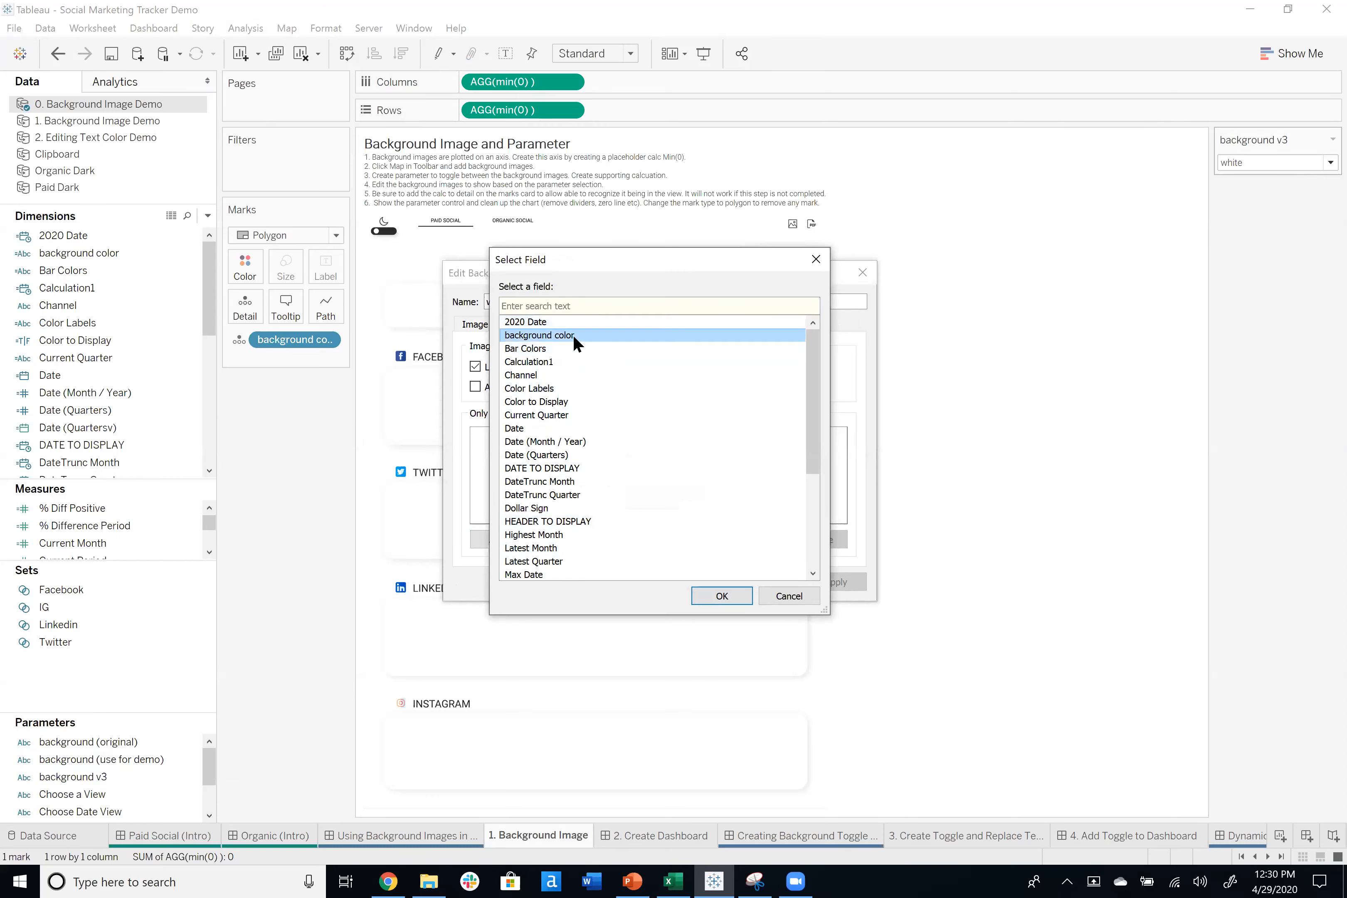
{"action": "left_click", "coordinate": [722, 595]}
{"action": "left_click", "coordinate": [513, 306]}
{"action": "left_click", "coordinate": [721, 596]}
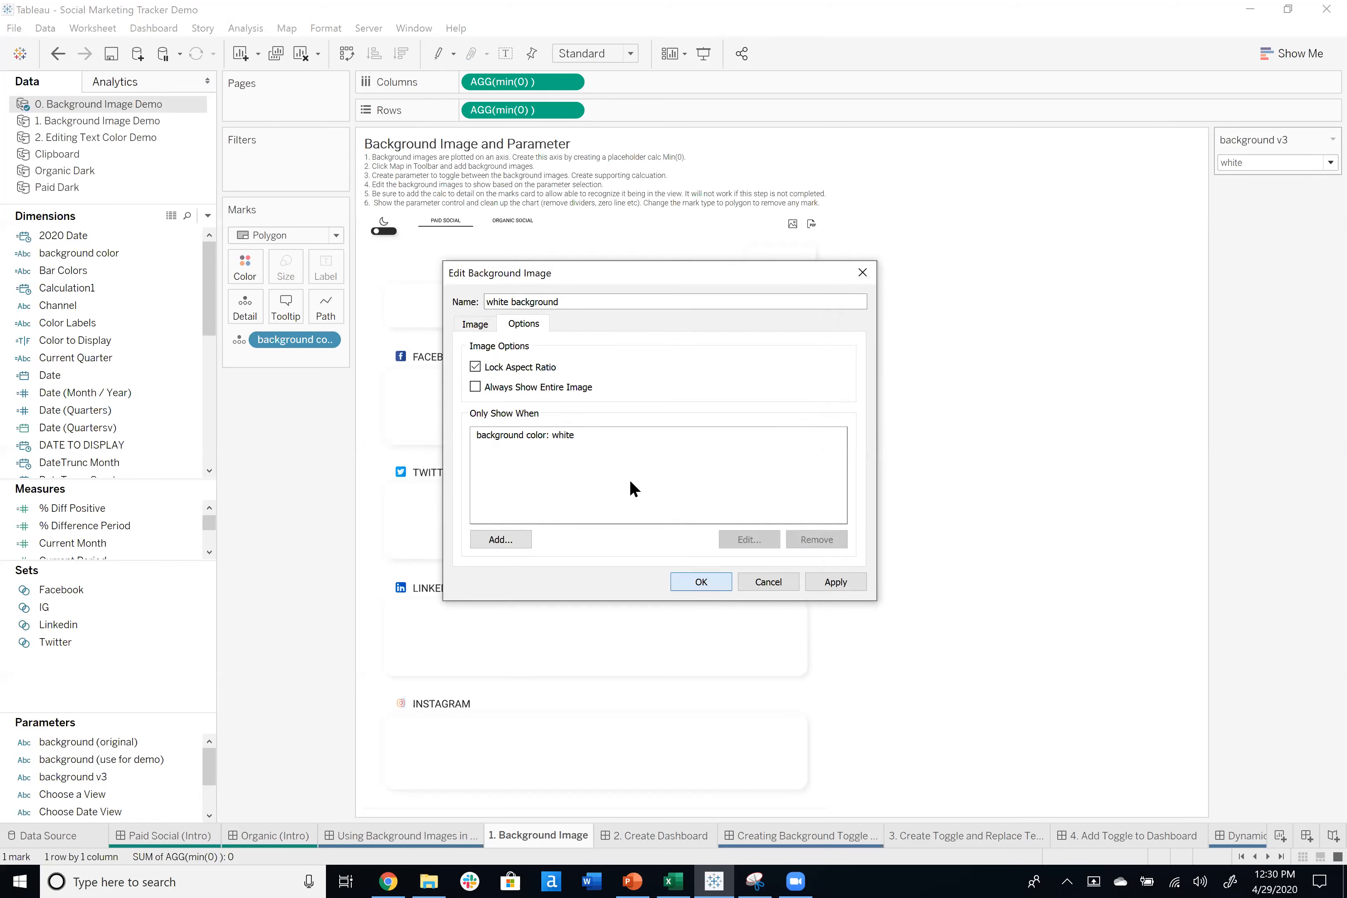
{"action": "left_click", "coordinate": [701, 582]}
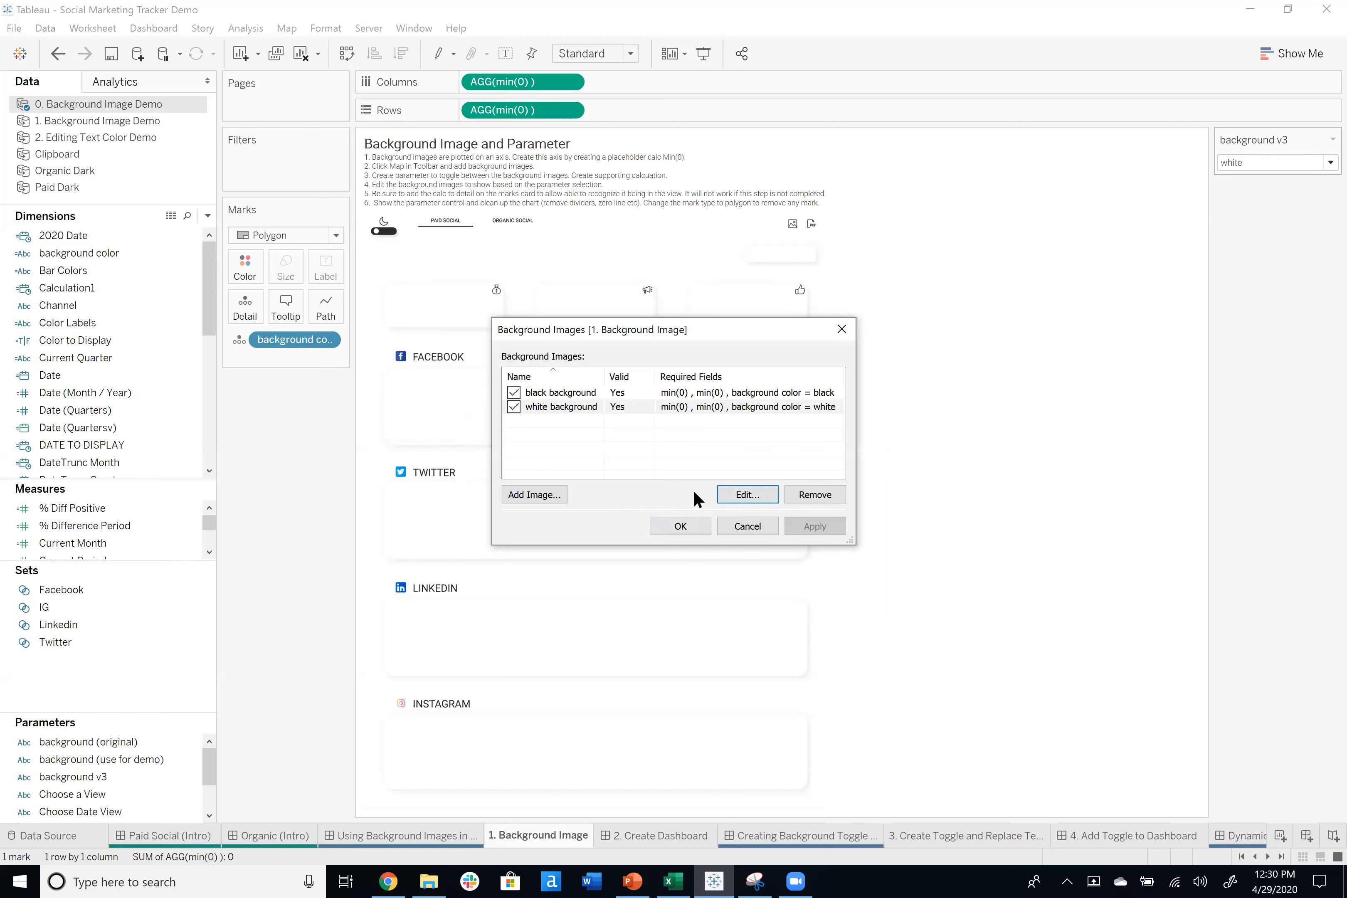
{"action": "left_click", "coordinate": [681, 529]}
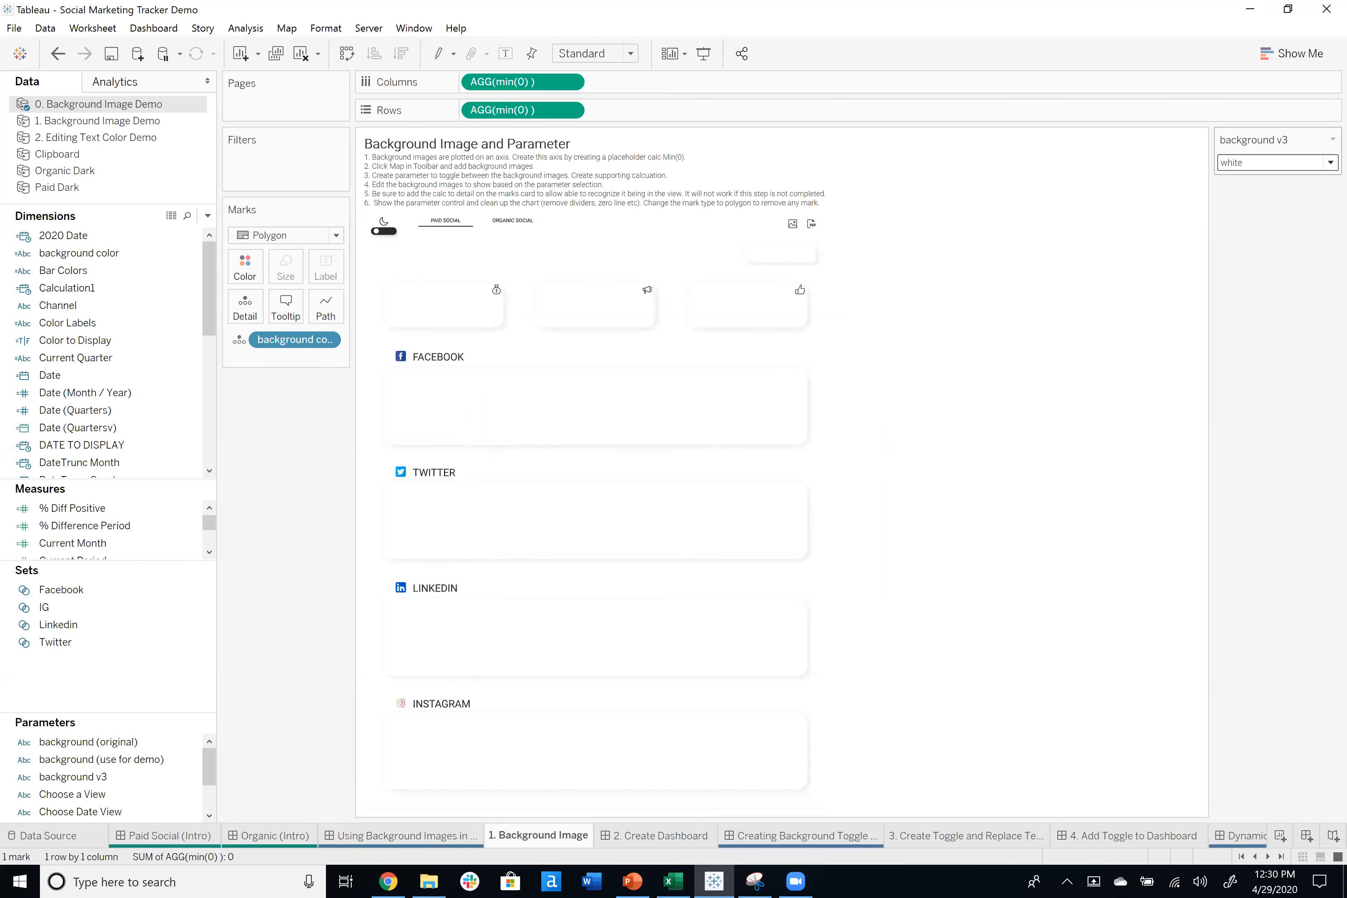
{"action": "left_click", "coordinate": [1298, 165]}
{"action": "left_click", "coordinate": [1292, 192]}
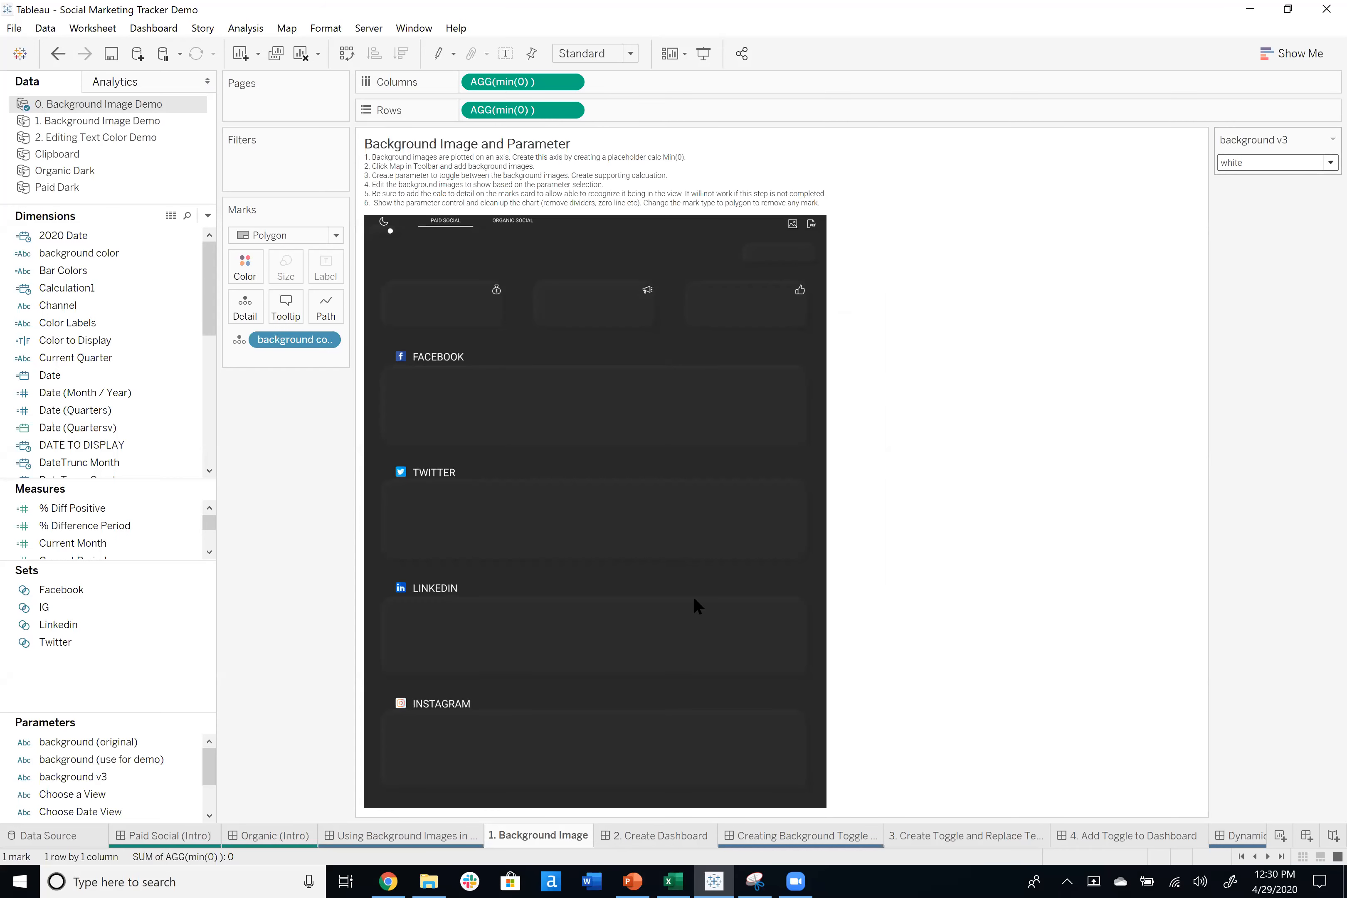
Open the 2. Create Dashboard dashboard and set its fixed size to 1350 px wide by 1730 px high.
{"action": "left_click", "coordinate": [671, 845]}
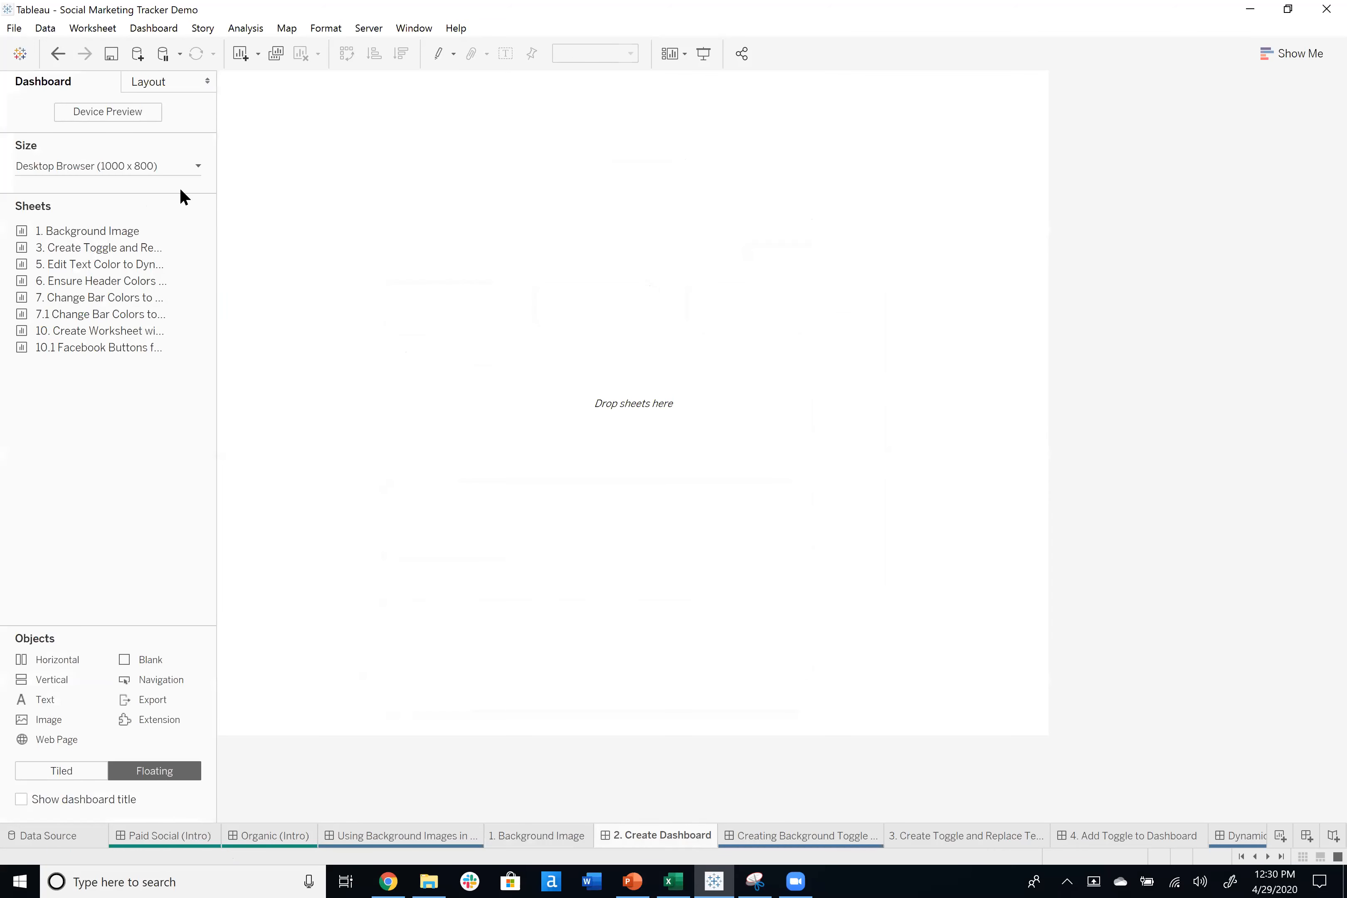
{"action": "left_click", "coordinate": [182, 164]}
{"action": "double_click", "coordinate": [43, 265]}
{"action": "type", "text": "1350"}
{"action": "key", "text": "Tab"}
{"action": "type", "text": "176"}
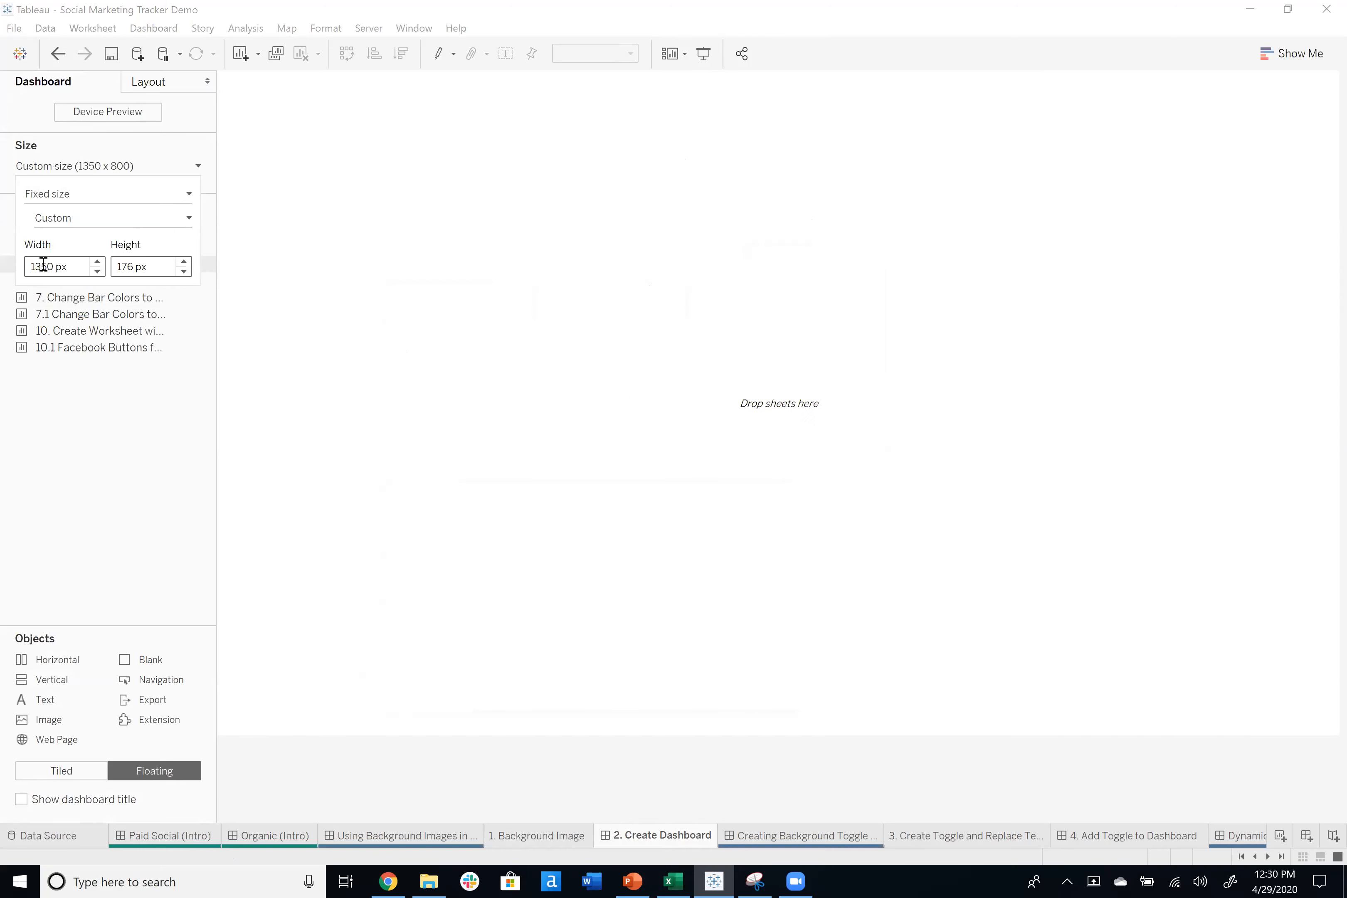
{"action": "type", "text": "30"}
{"action": "key", "text": "Return"}
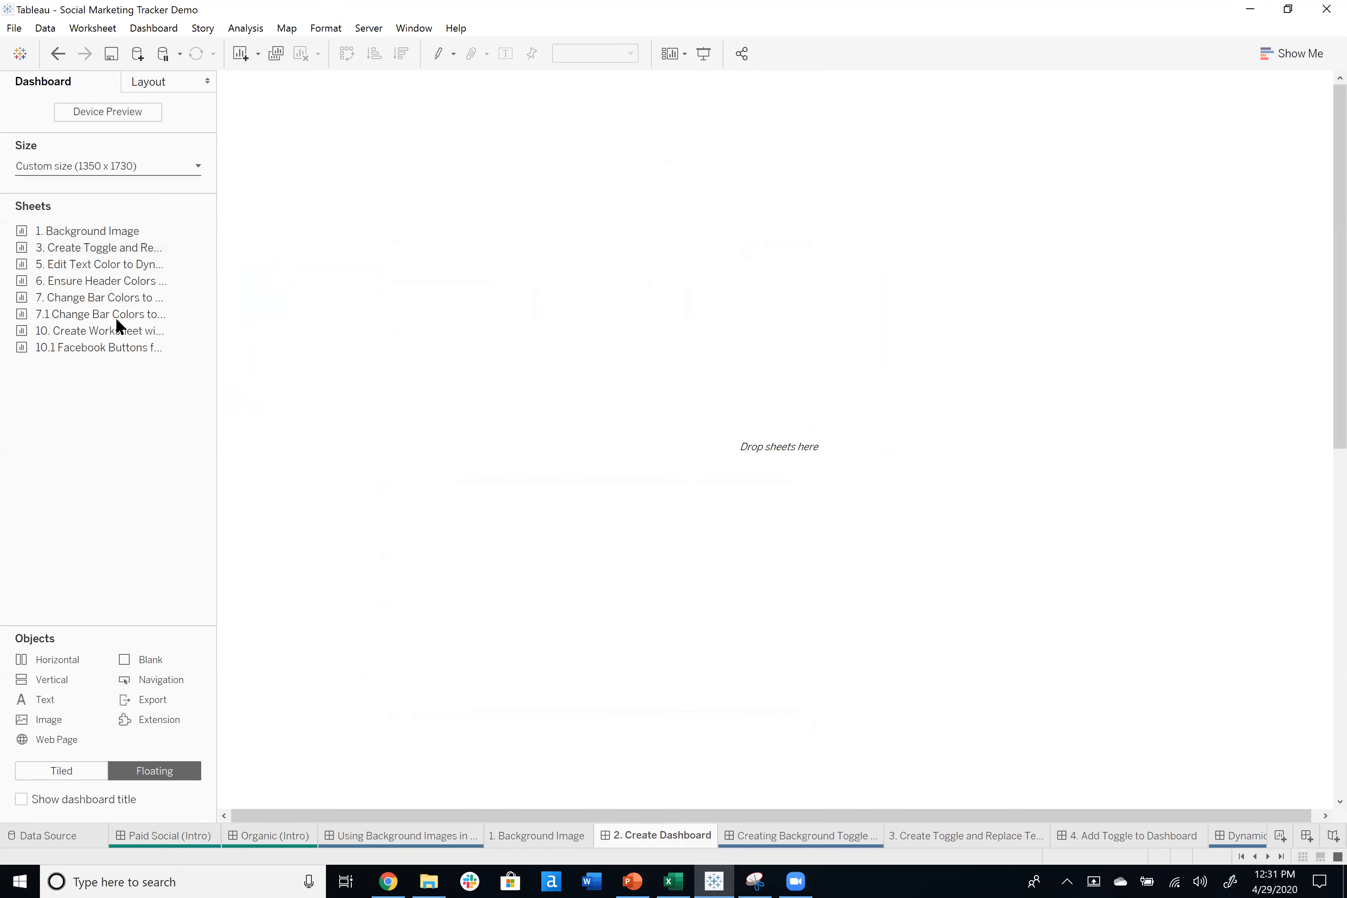
Add the 1. Background Image sheet as a floating item in the dashboard's upper-left corner and hide its title.
{"action": "left_click_drag", "start_coordinate": [125, 237], "coordinate": [295, 99]}
{"action": "right_click", "coordinate": [296, 100]}
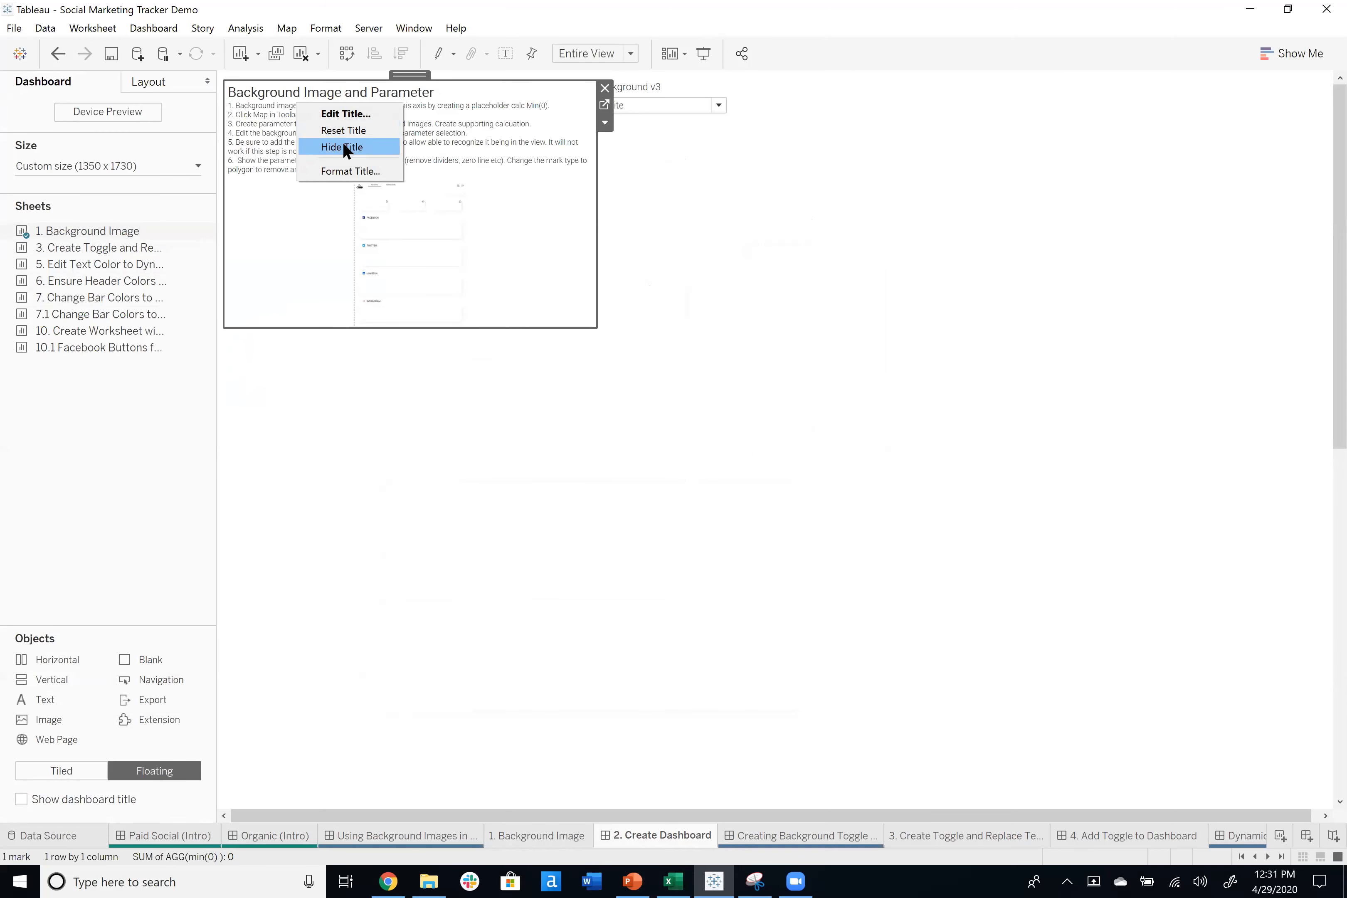
{"action": "left_click", "coordinate": [345, 147]}
{"action": "left_click", "coordinate": [654, 84]}
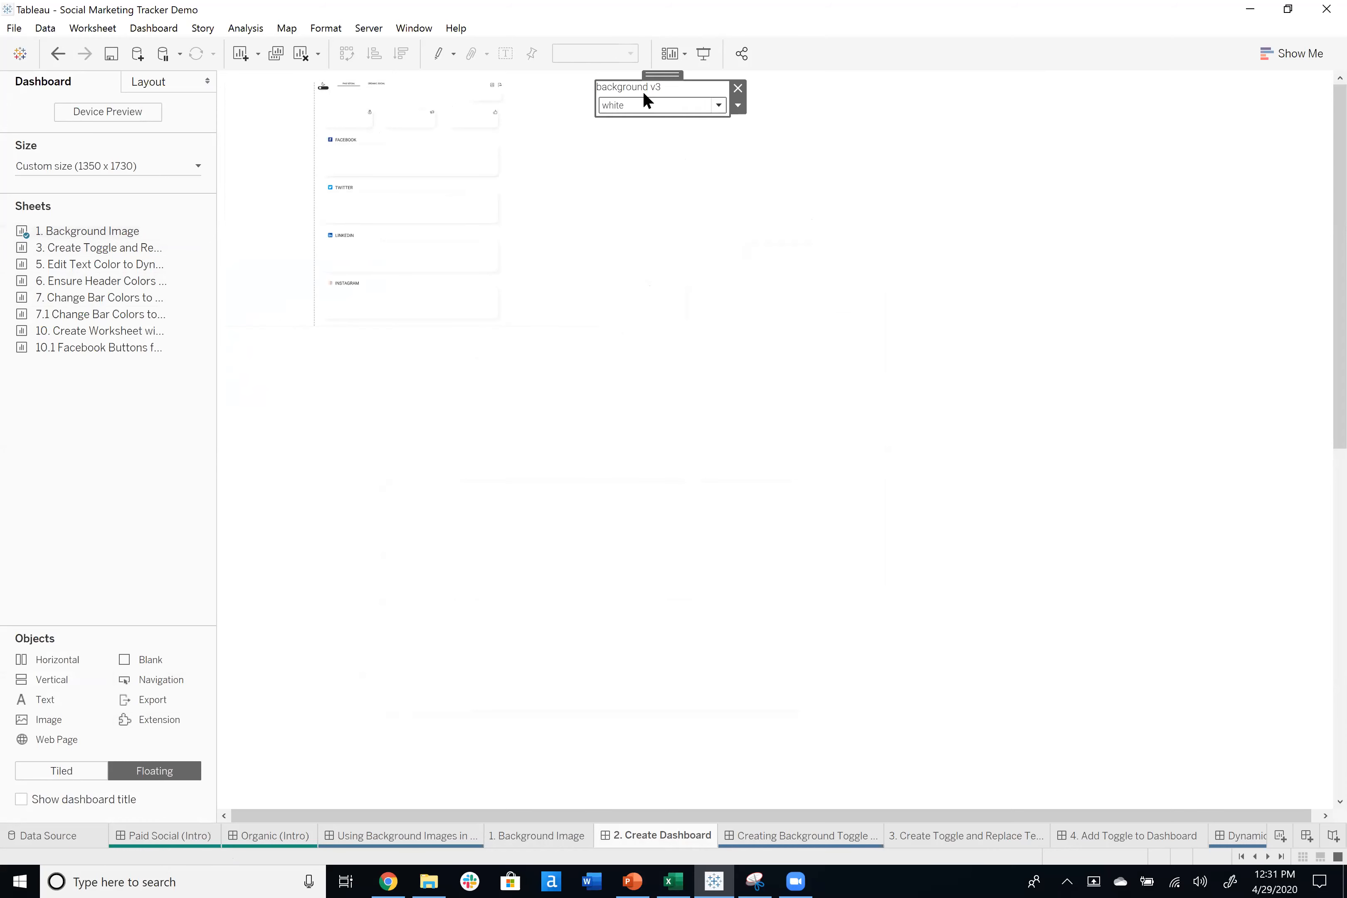
Set the floating background image sheet to width 1350, height 1730 and position x 0, y 0.
{"action": "left_click", "coordinate": [530, 223]}
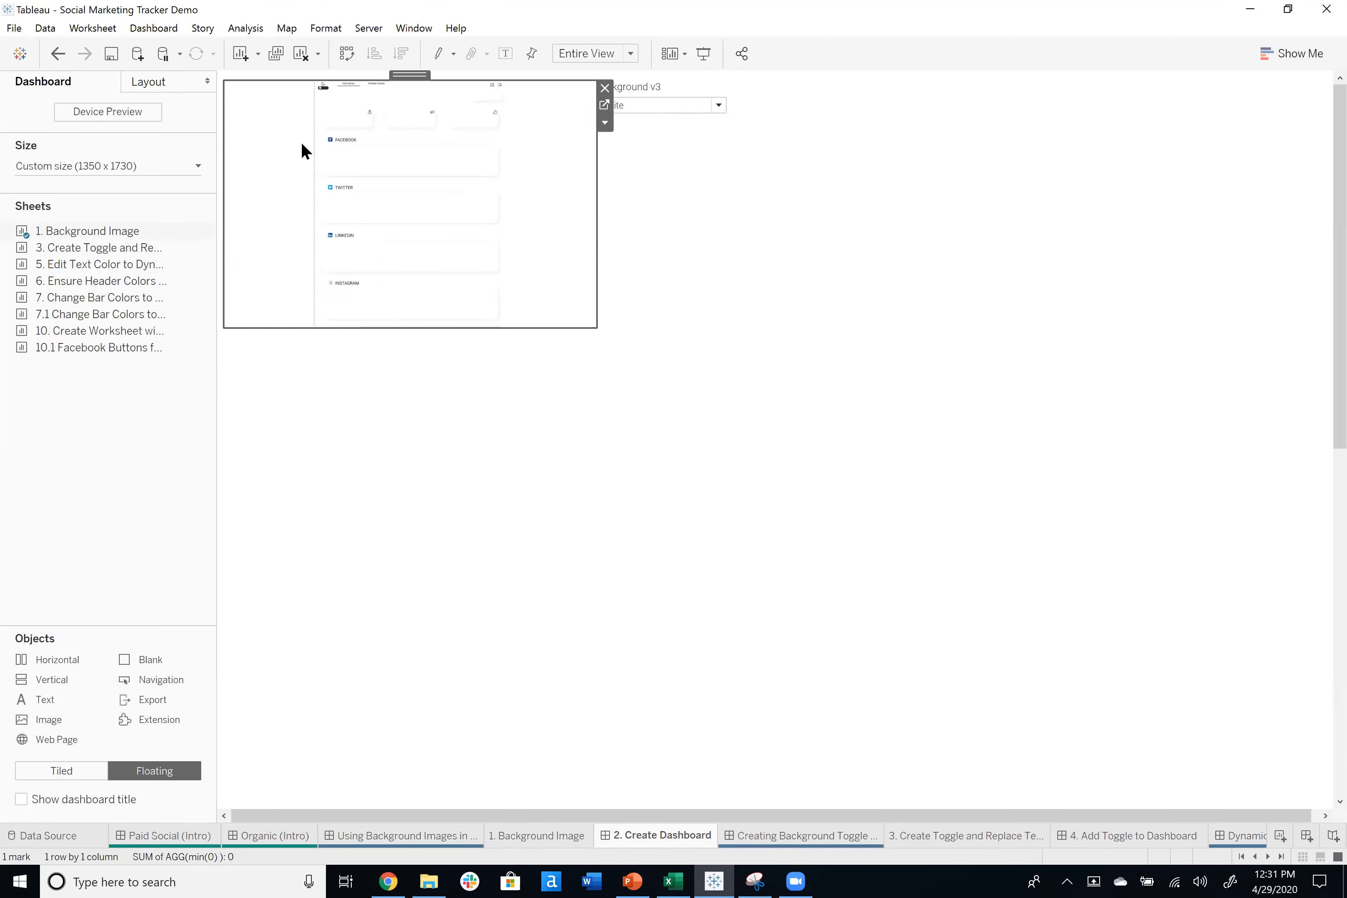
{"action": "left_click", "coordinate": [171, 83]}
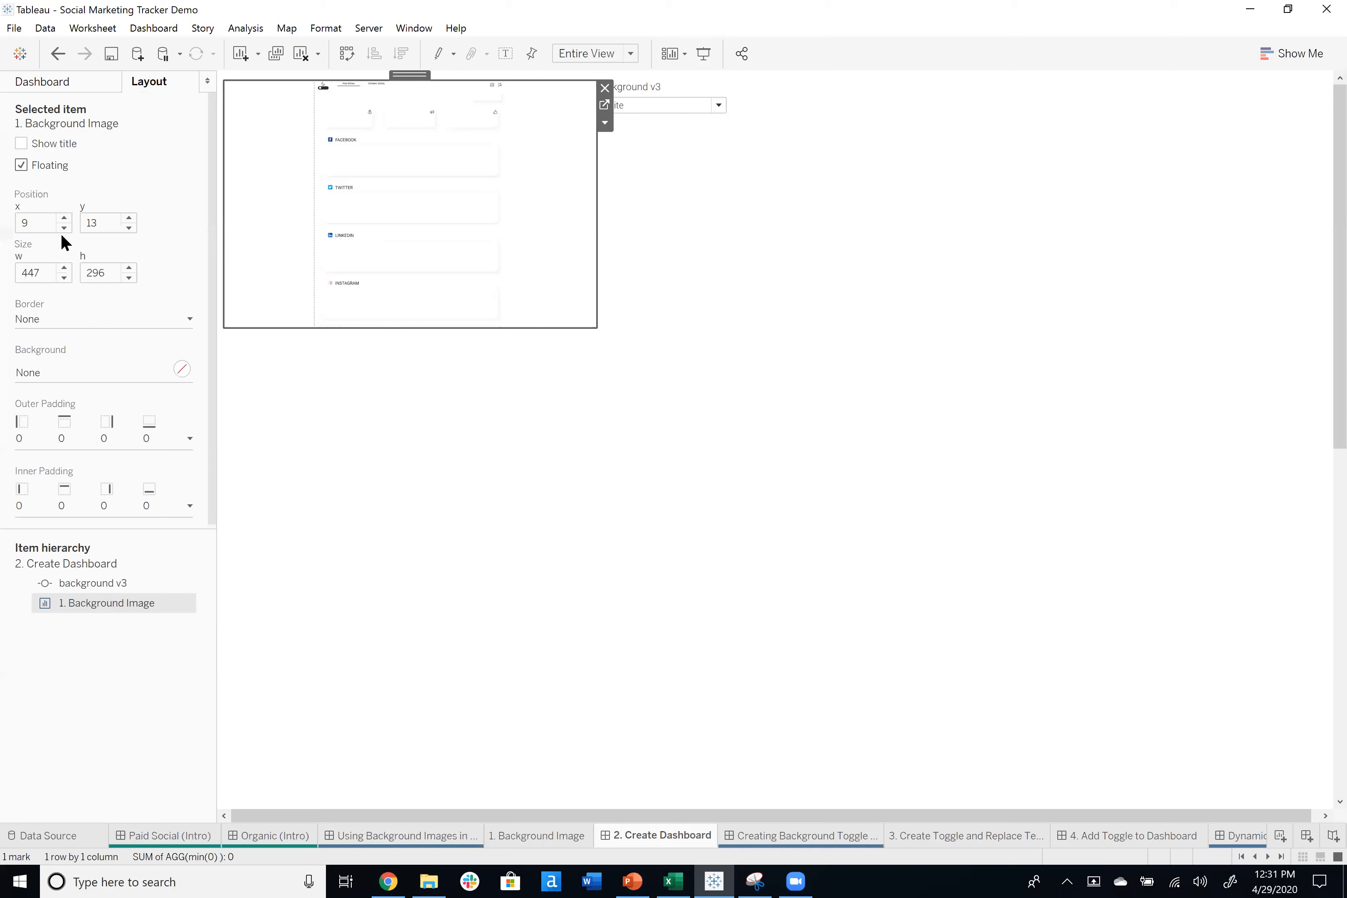
{"action": "double_click", "coordinate": [29, 272]}
{"action": "type", "text": "1350"}
{"action": "key", "text": "Tab"}
{"action": "type", "text": "173"}
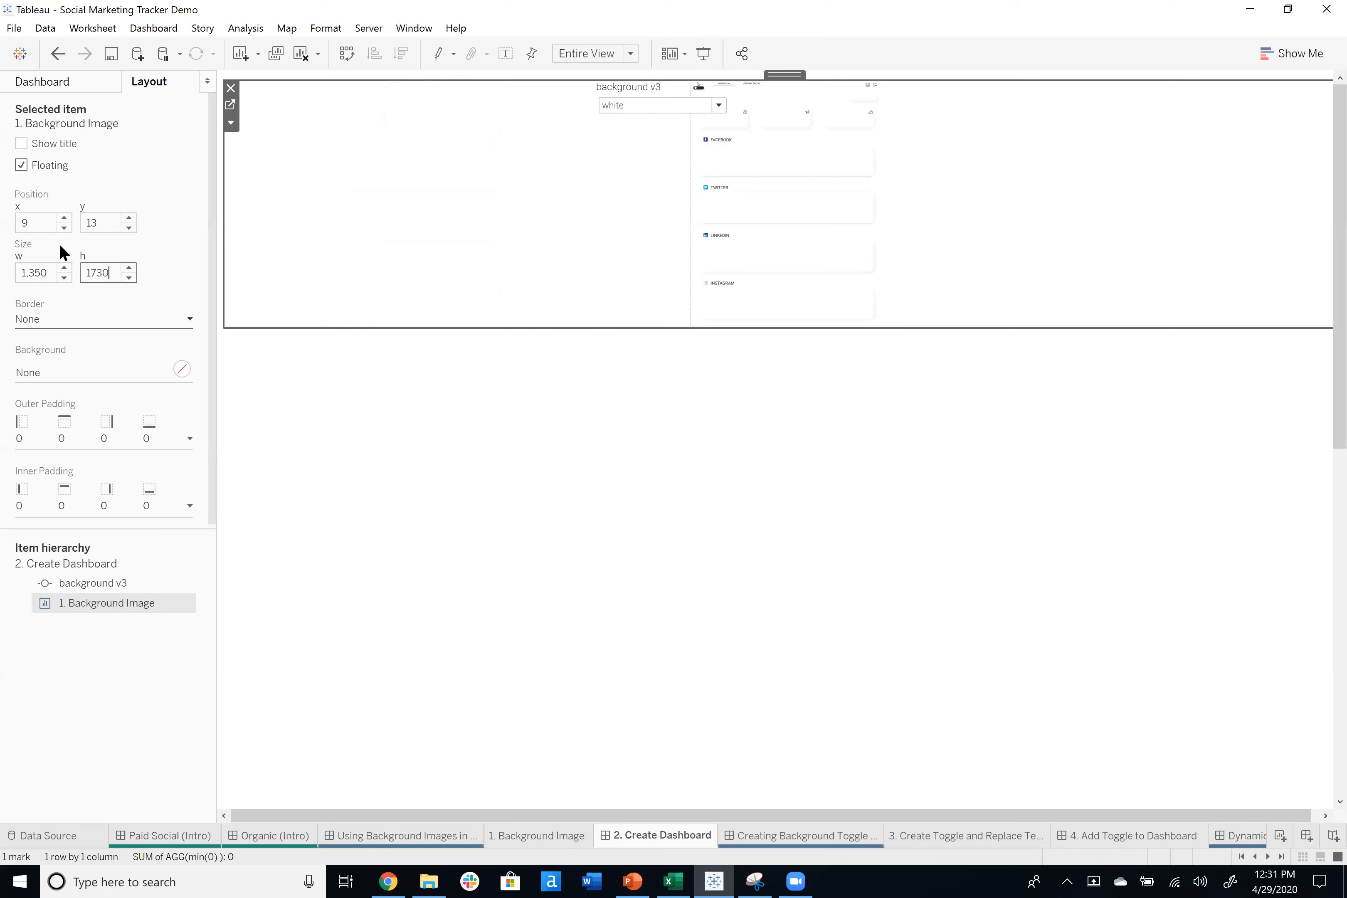
{"action": "double_click", "coordinate": [37, 224]}
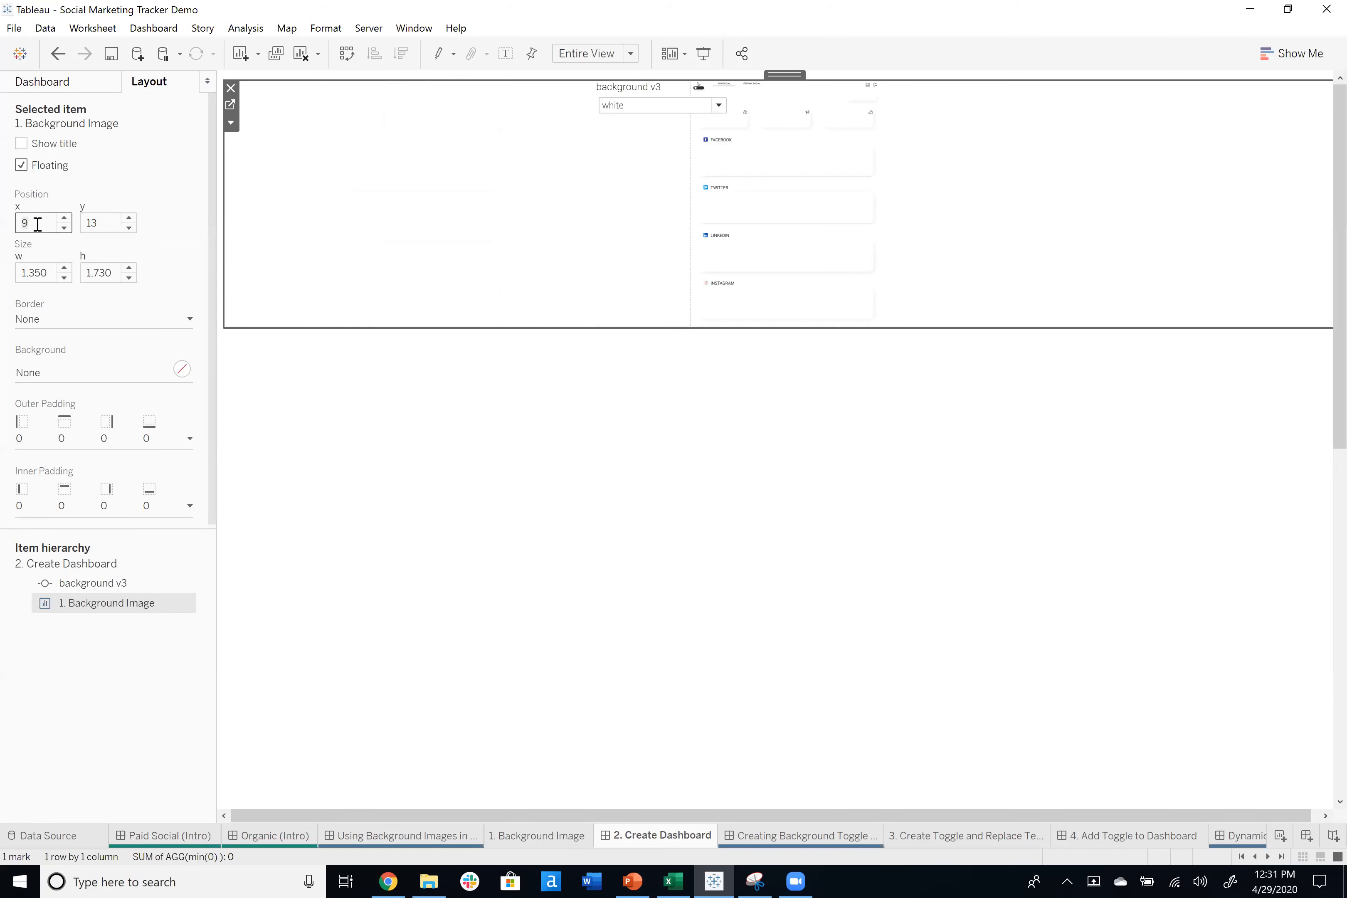
{"action": "type", "text": "0"}
{"action": "key", "text": "Tab"}
{"action": "type", "text": "0"}
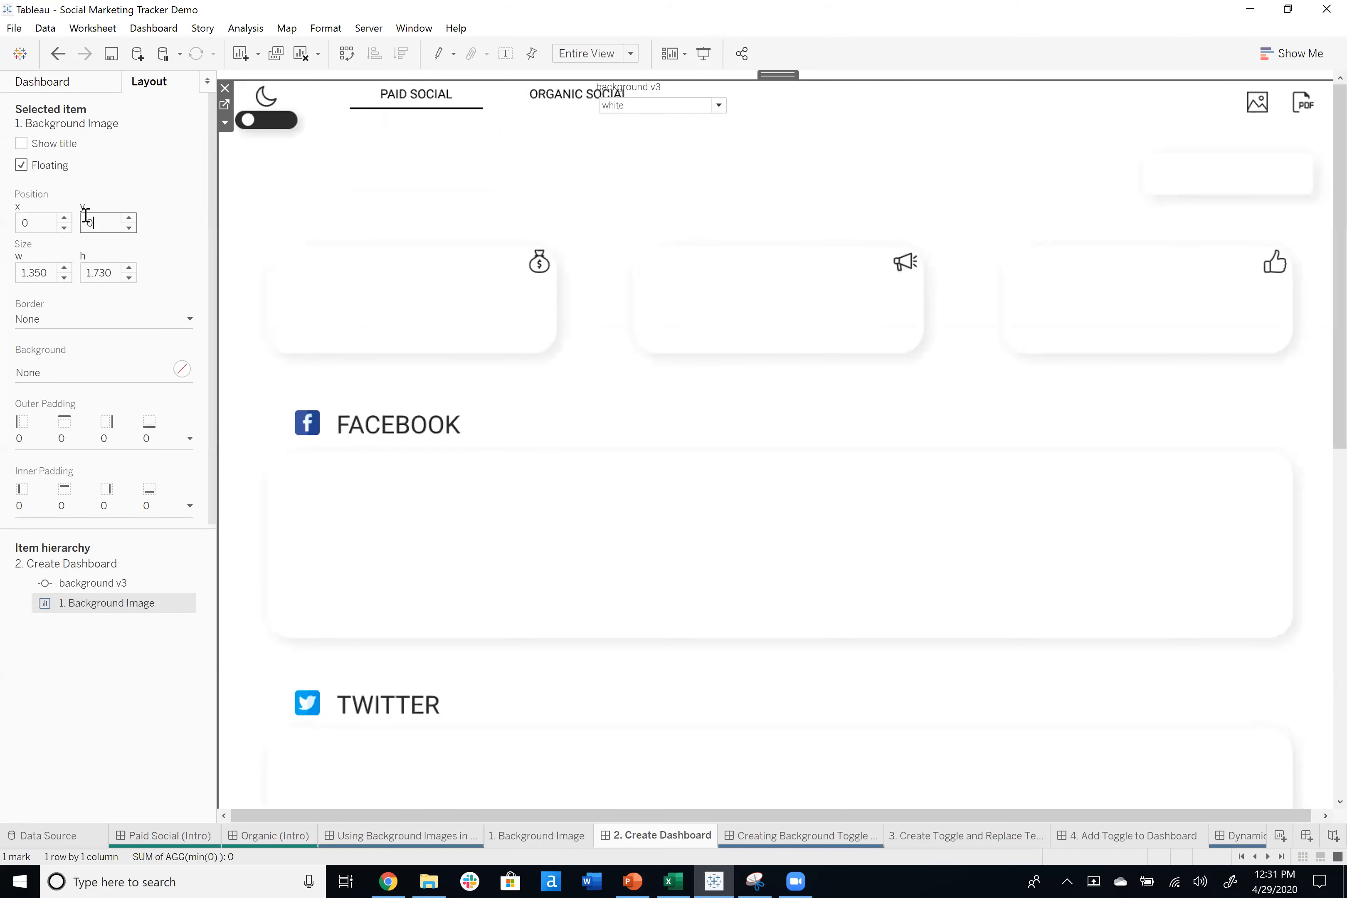
{"action": "key", "text": "Return"}
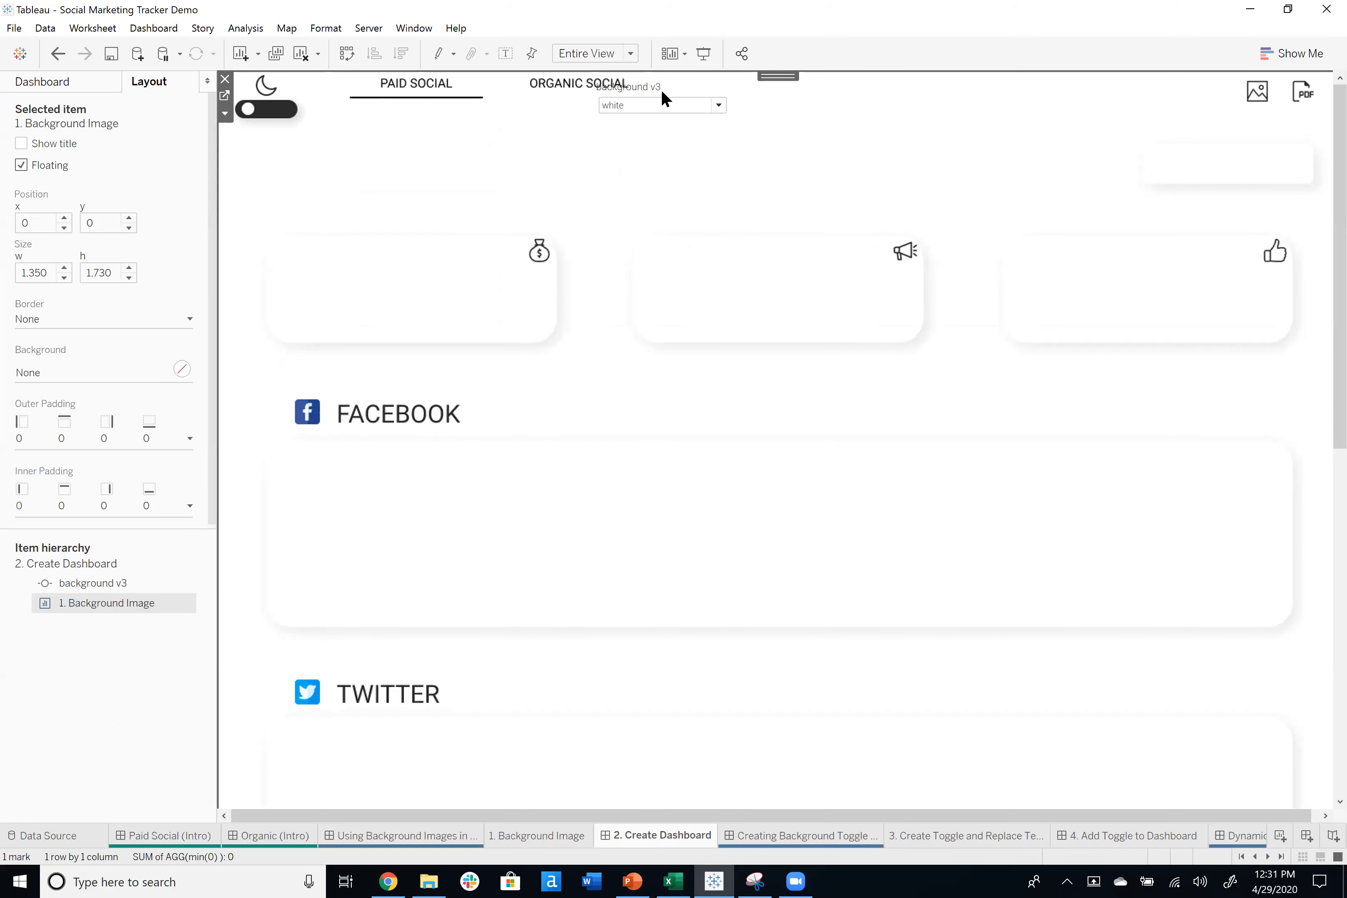
Move the background v3 control to the right of the ORGANIC SOCIAL heading and set it to black.
{"action": "left_click", "coordinate": [666, 87]}
{"action": "left_click_drag", "start_coordinate": [670, 87], "coordinate": [844, 75]}
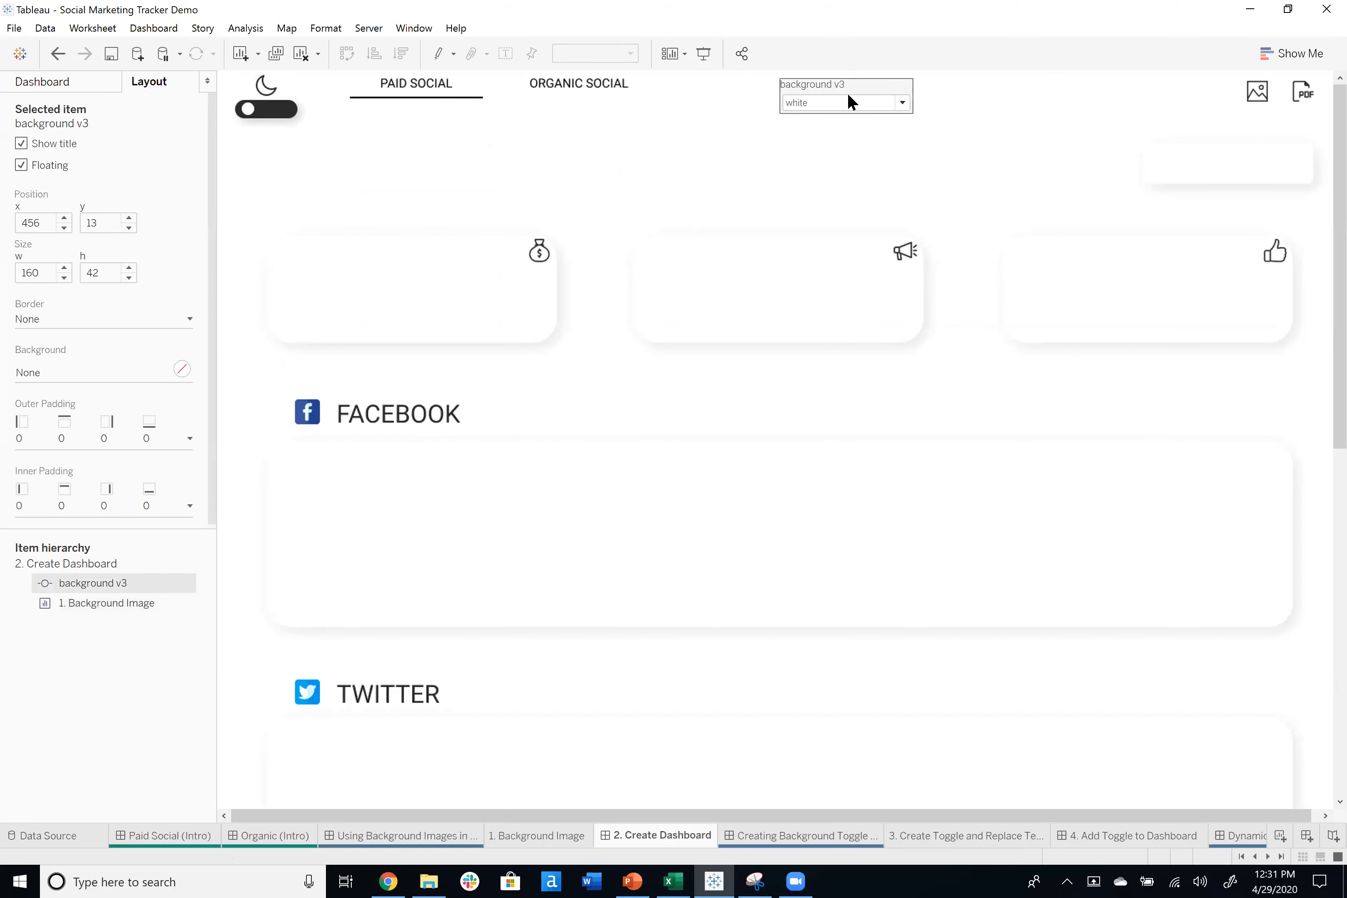
{"action": "left_click", "coordinate": [839, 103]}
{"action": "left_click", "coordinate": [837, 115]}
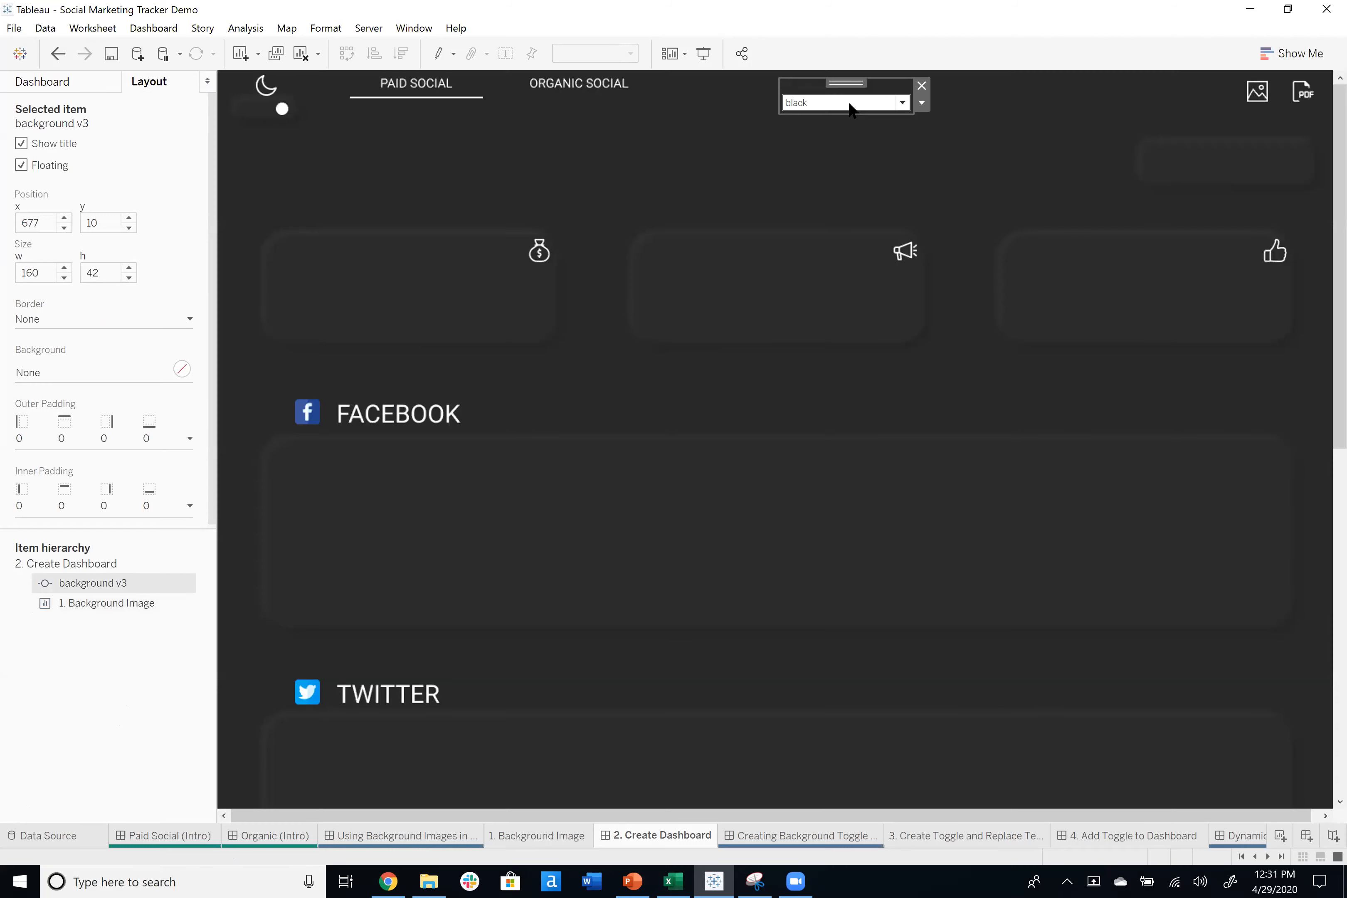
Try scrolling over the background image sheet on the dashboard to test its zooming, and restore the full-size view.
{"action": "left_click", "coordinate": [774, 190]}
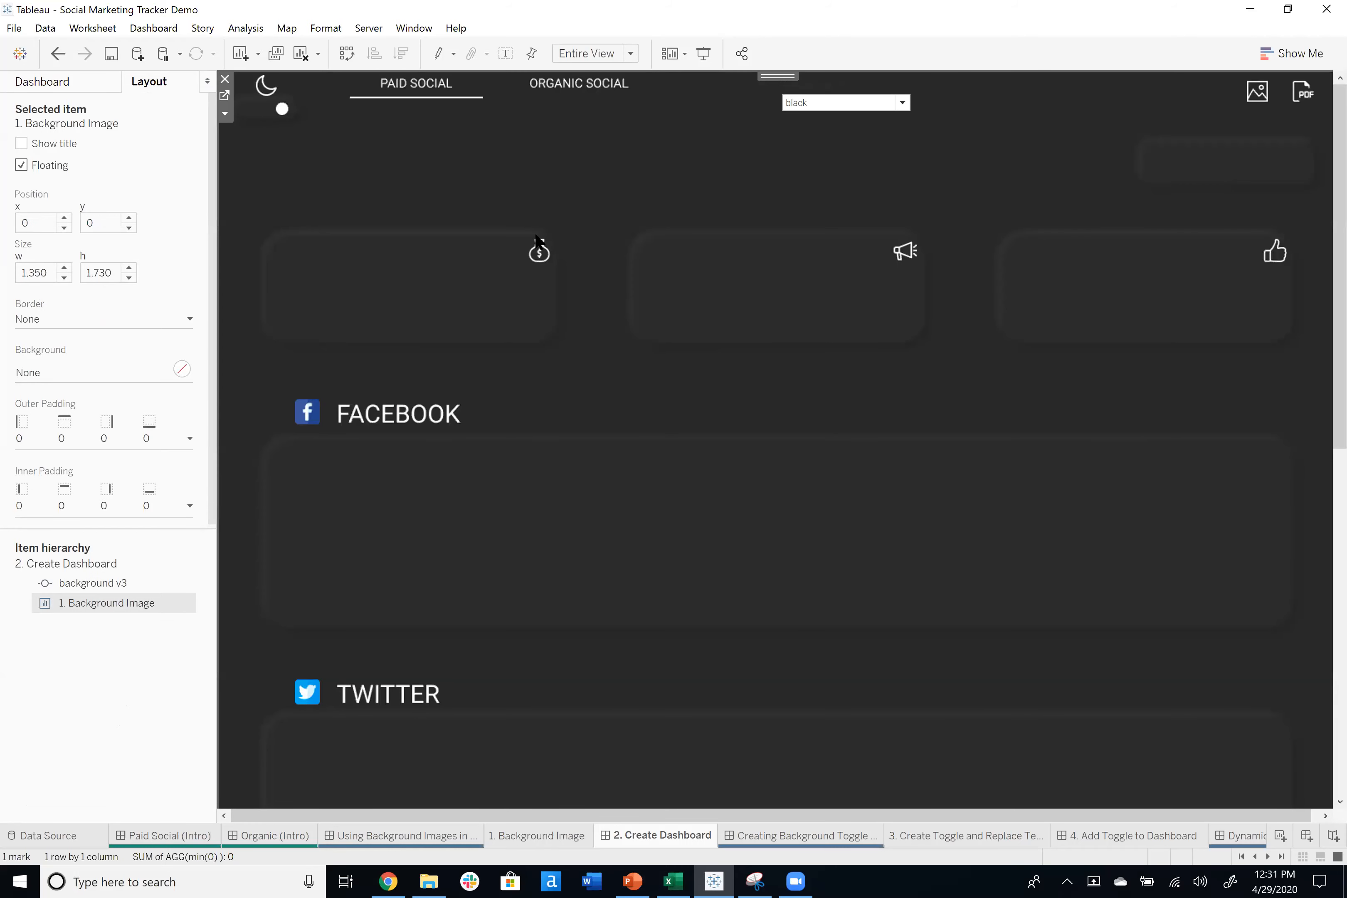
{"action": "left_click", "coordinate": [100, 86]}
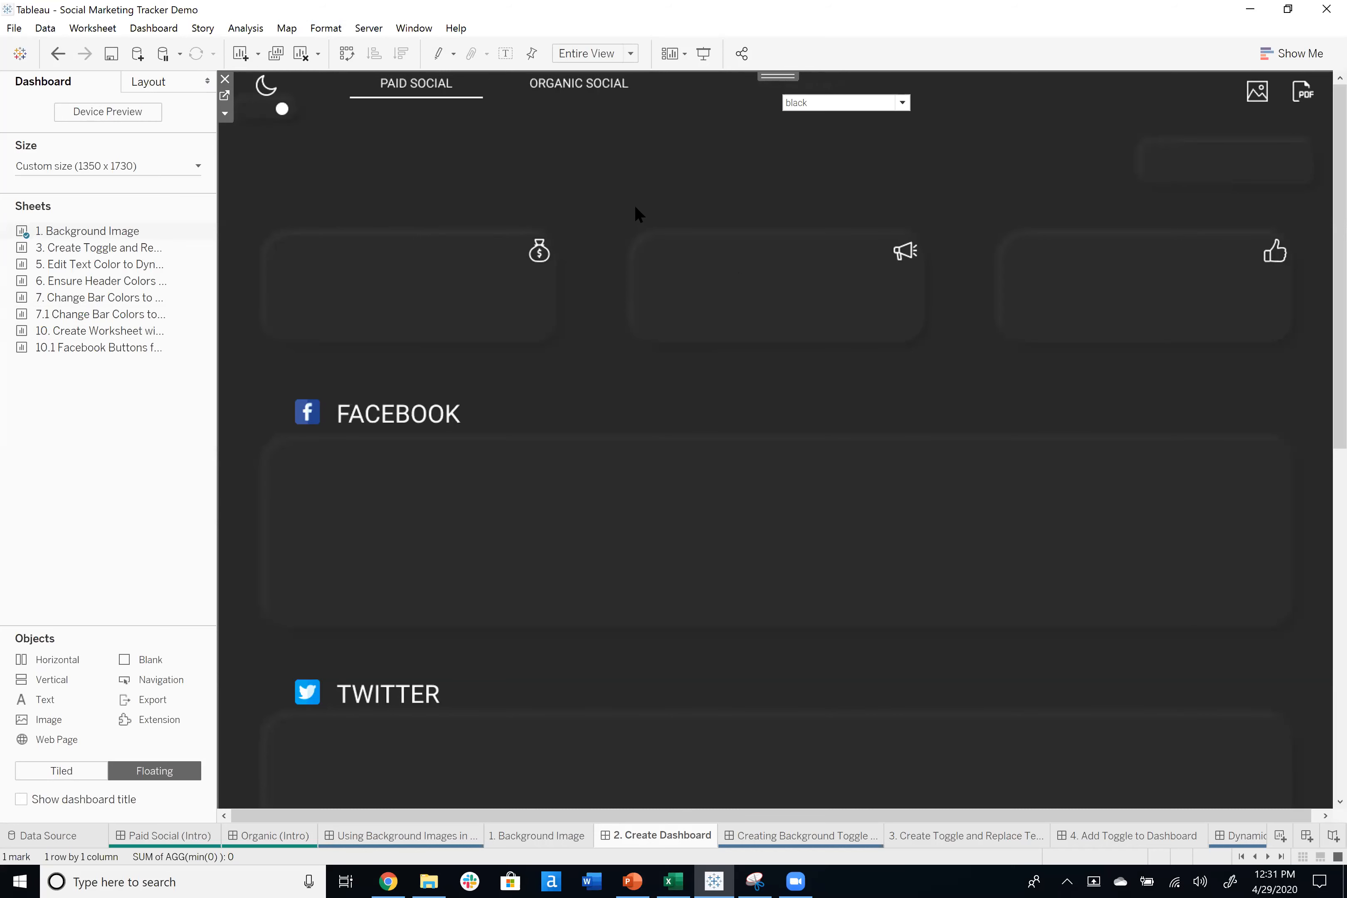
{"action": "scroll", "coordinate": [635, 206], "scroll_direction": "down", "scroll_amount": 2}
{"action": "scroll", "coordinate": [635, 215], "scroll_direction": "up", "scroll_amount": 2}
{"action": "scroll", "coordinate": [633, 213], "scroll_direction": "down", "scroll_amount": 2}
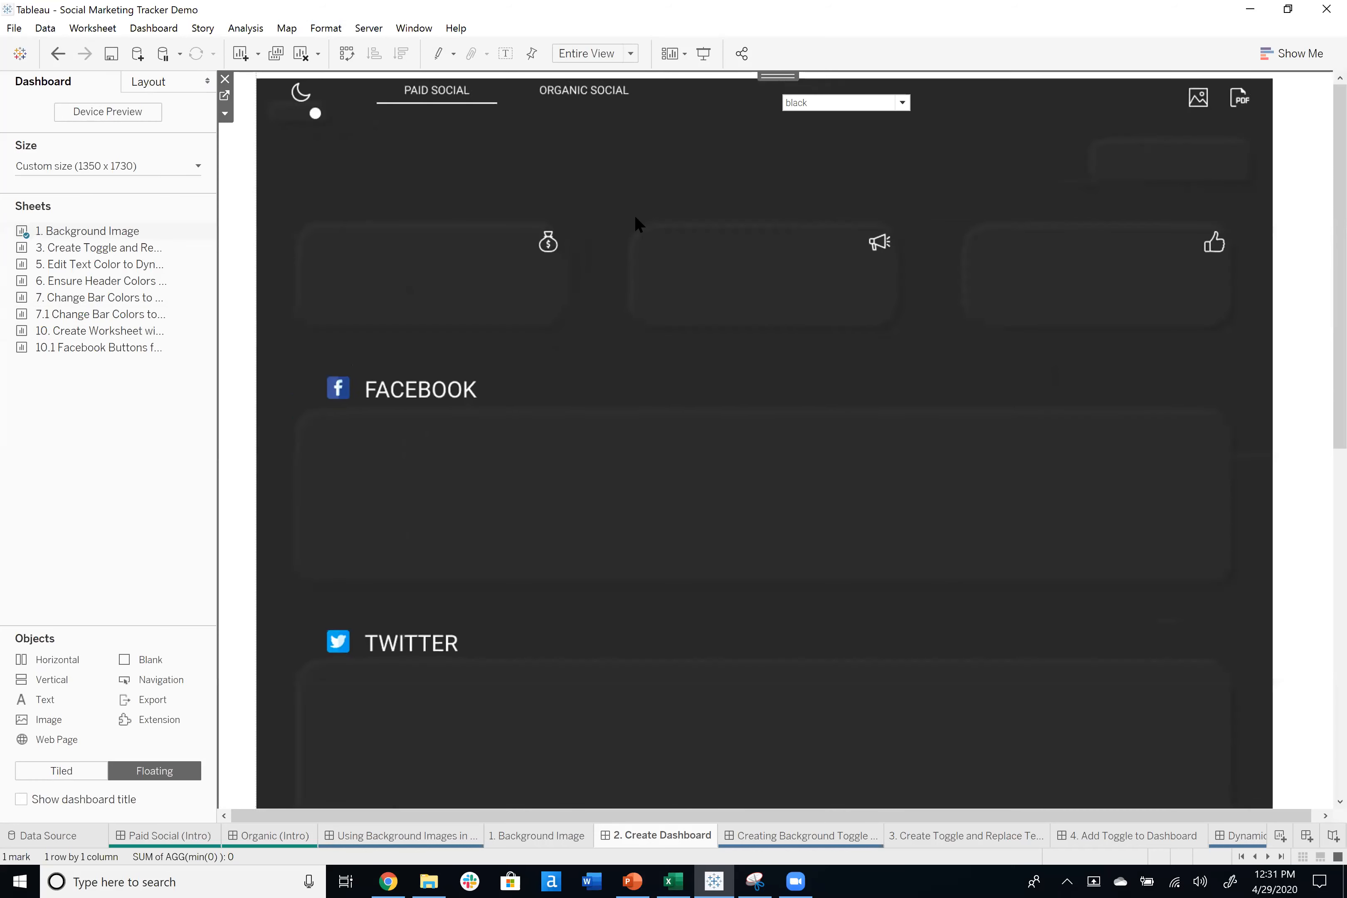
{"action": "scroll", "coordinate": [633, 220], "scroll_direction": "up", "scroll_amount": 2}
{"action": "scroll", "coordinate": [633, 226], "scroll_direction": "down", "scroll_amount": 1}
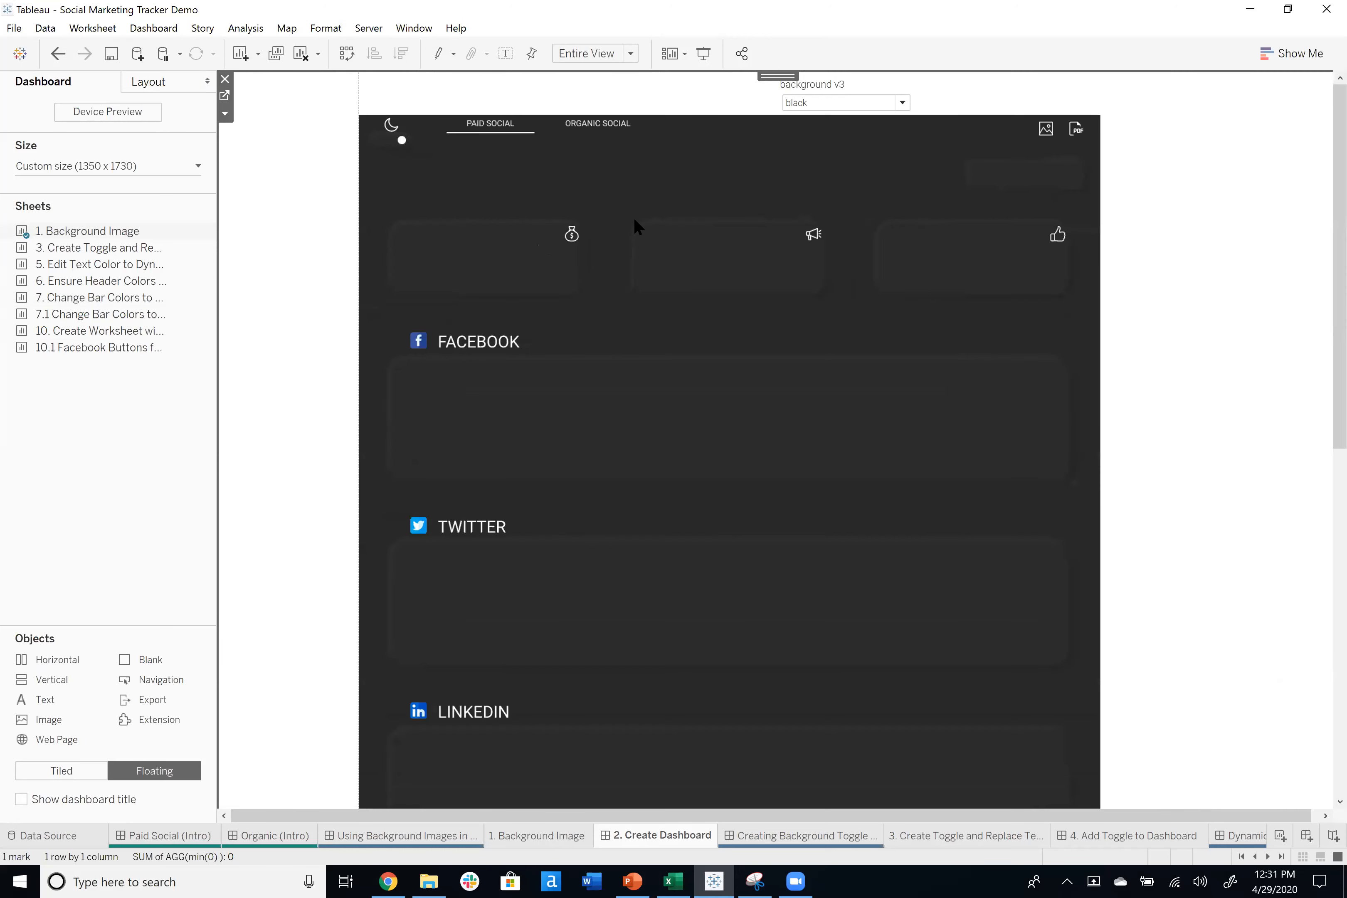
{"action": "scroll", "coordinate": [634, 220], "scroll_direction": "up", "scroll_amount": 2}
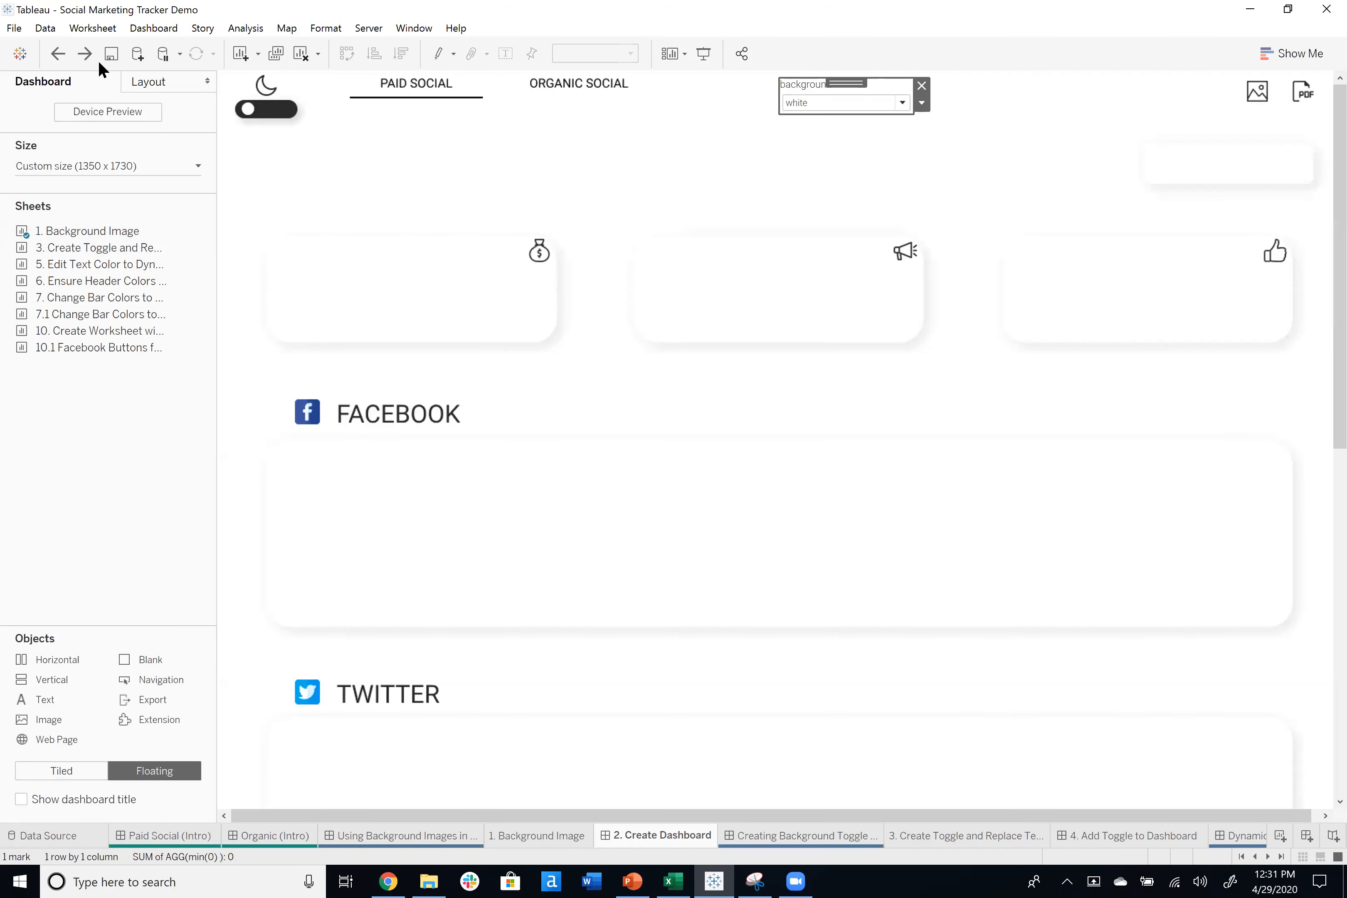
{"action": "left_click", "coordinate": [84, 56]}
Add a floating Blank object over the background image and set its size to width 1350 and height 1730.
{"action": "left_click_drag", "start_coordinate": [126, 661], "coordinate": [226, 69]}
{"action": "left_click_drag", "start_coordinate": [589, 321], "coordinate": [1315, 762]}
{"action": "left_click", "coordinate": [156, 90]}
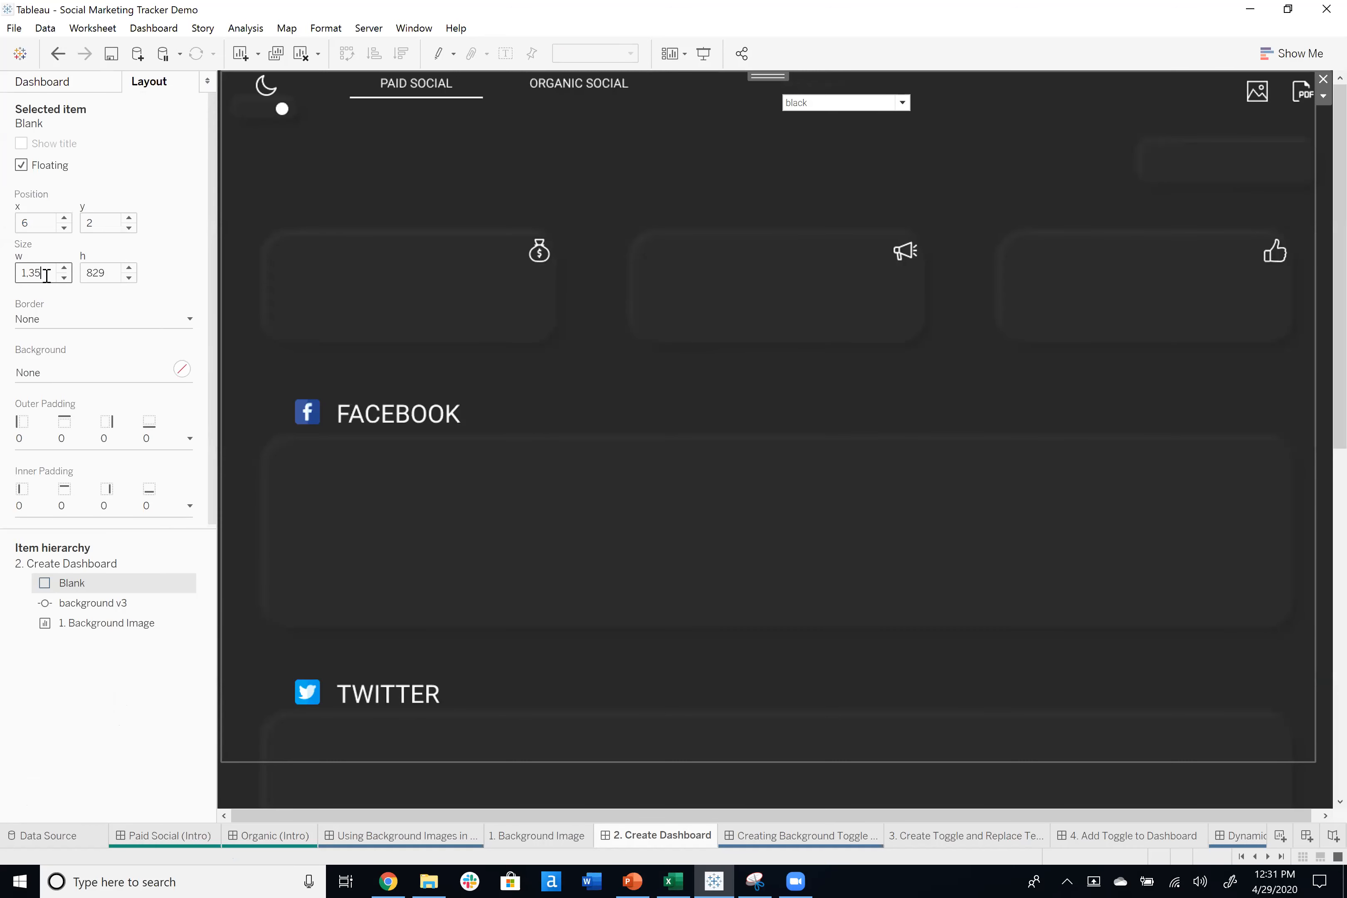
{"action": "left_click", "coordinate": [93, 270]}
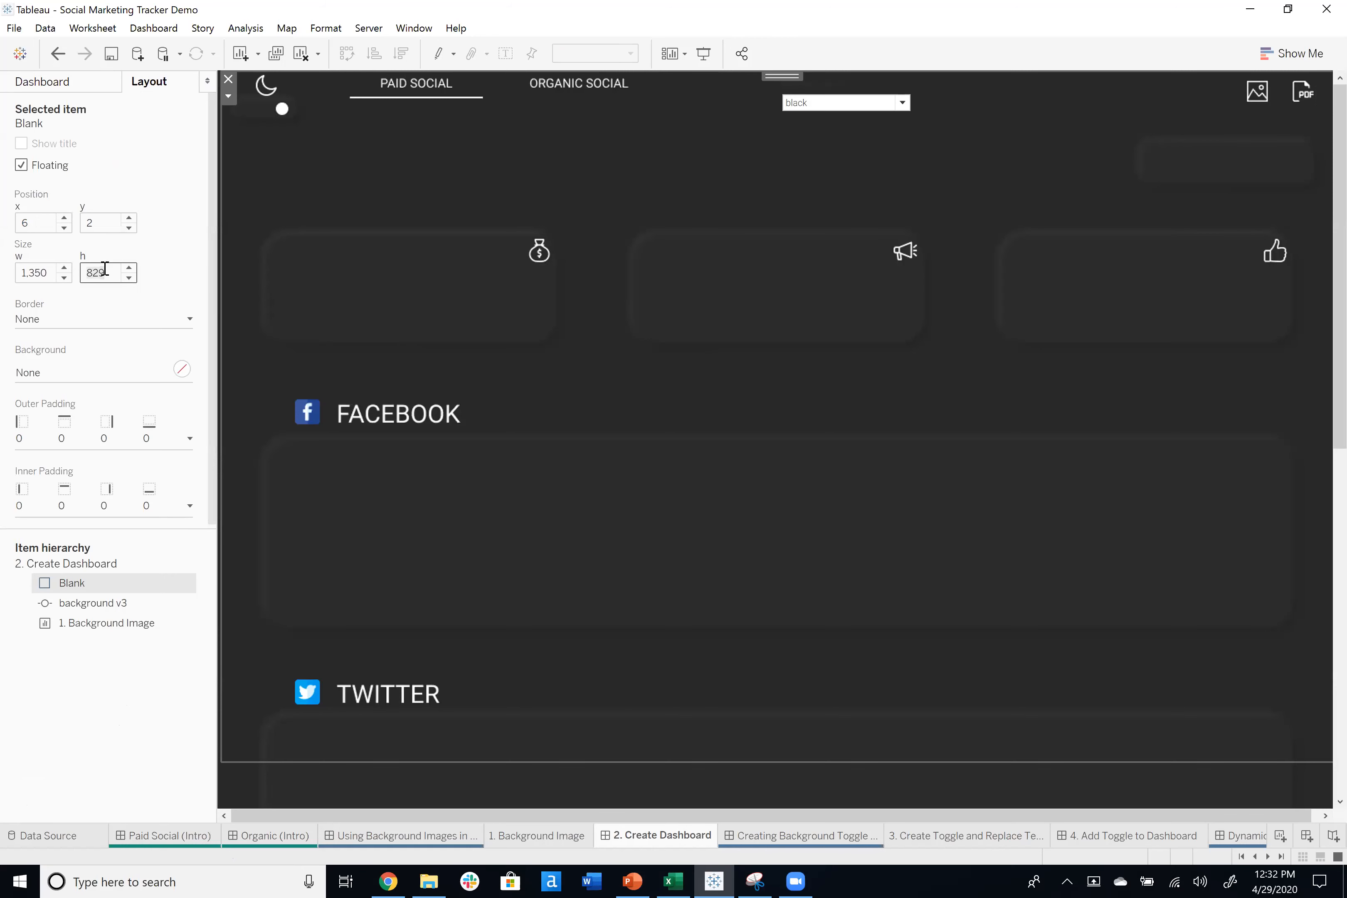
{"action": "type", "text": "1730"}
{"action": "key", "text": "Return"}
Set the Blank object's position to x 0, y 0, and return to the dashboard's sheets and objects.
{"action": "left_click", "coordinate": [35, 226]}
{"action": "type", "text": "0"}
{"action": "key", "text": "Tab"}
{"action": "type", "text": "0"}
{"action": "key", "text": "Return"}
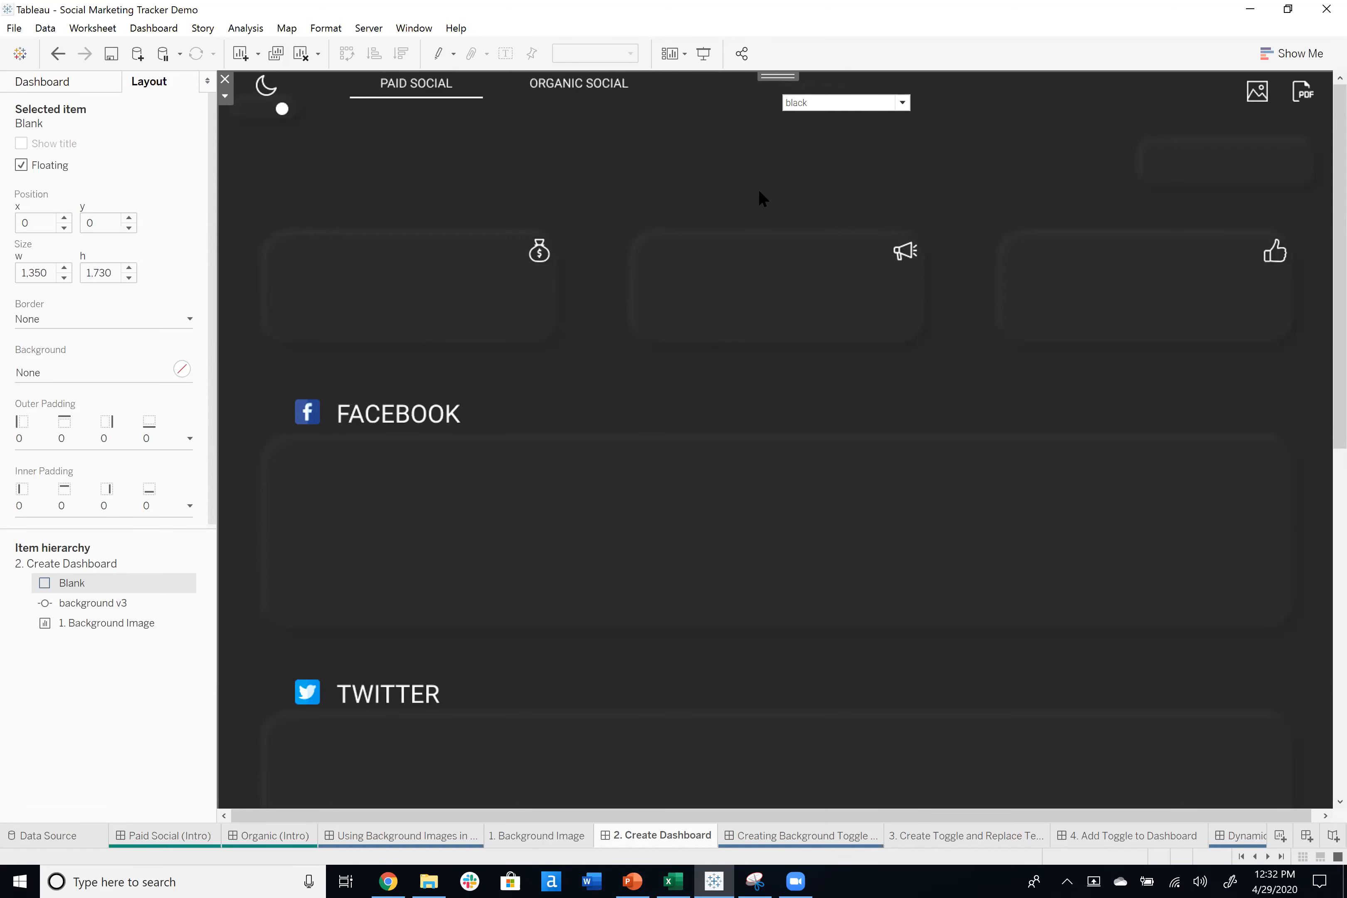
{"action": "left_click", "coordinate": [41, 82]}
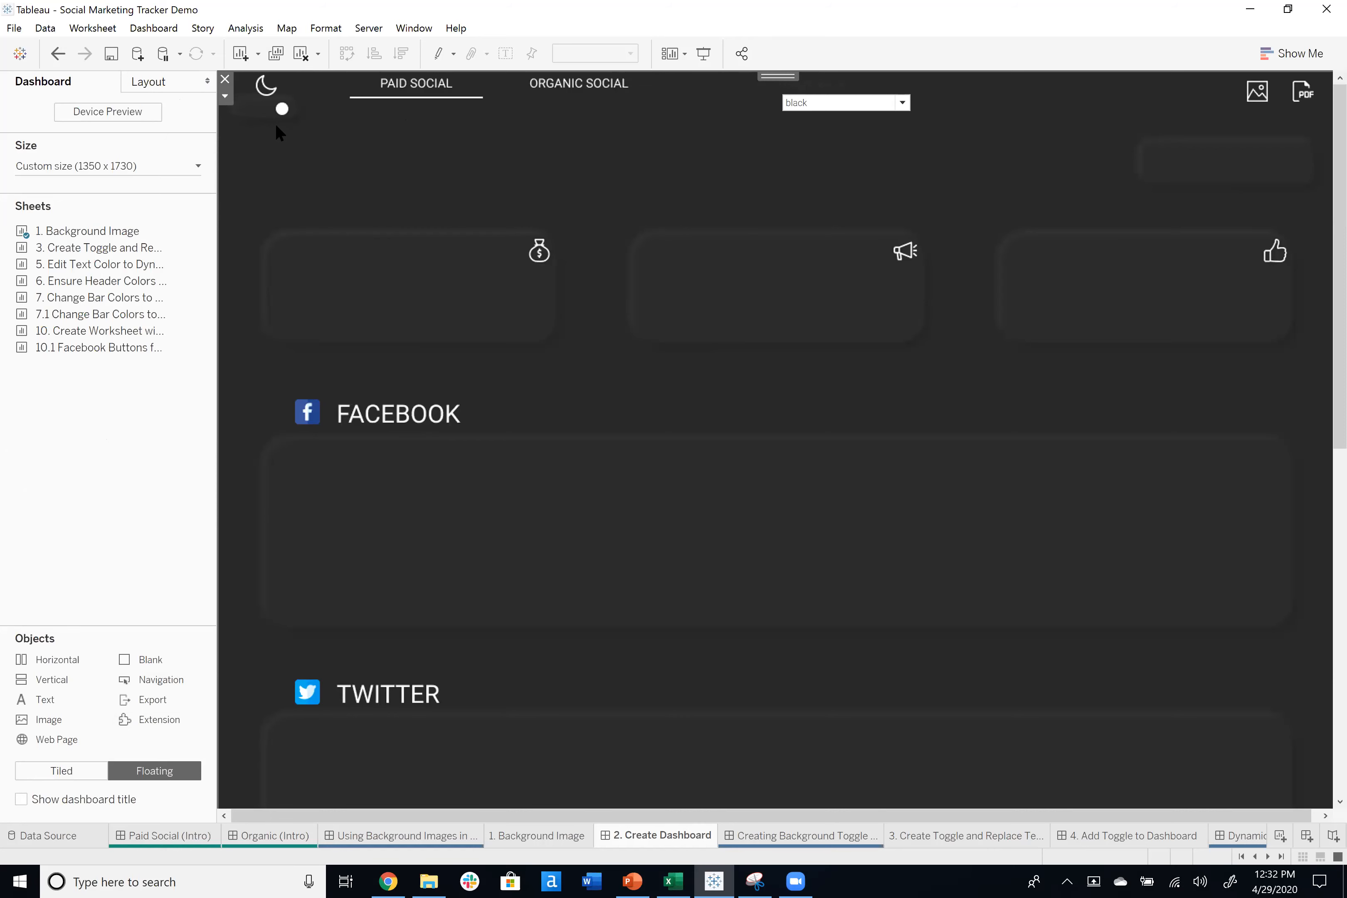
Open the worksheet 3. Create Toggle and Replace Text on Marks Card.
{"action": "left_click", "coordinate": [821, 835]}
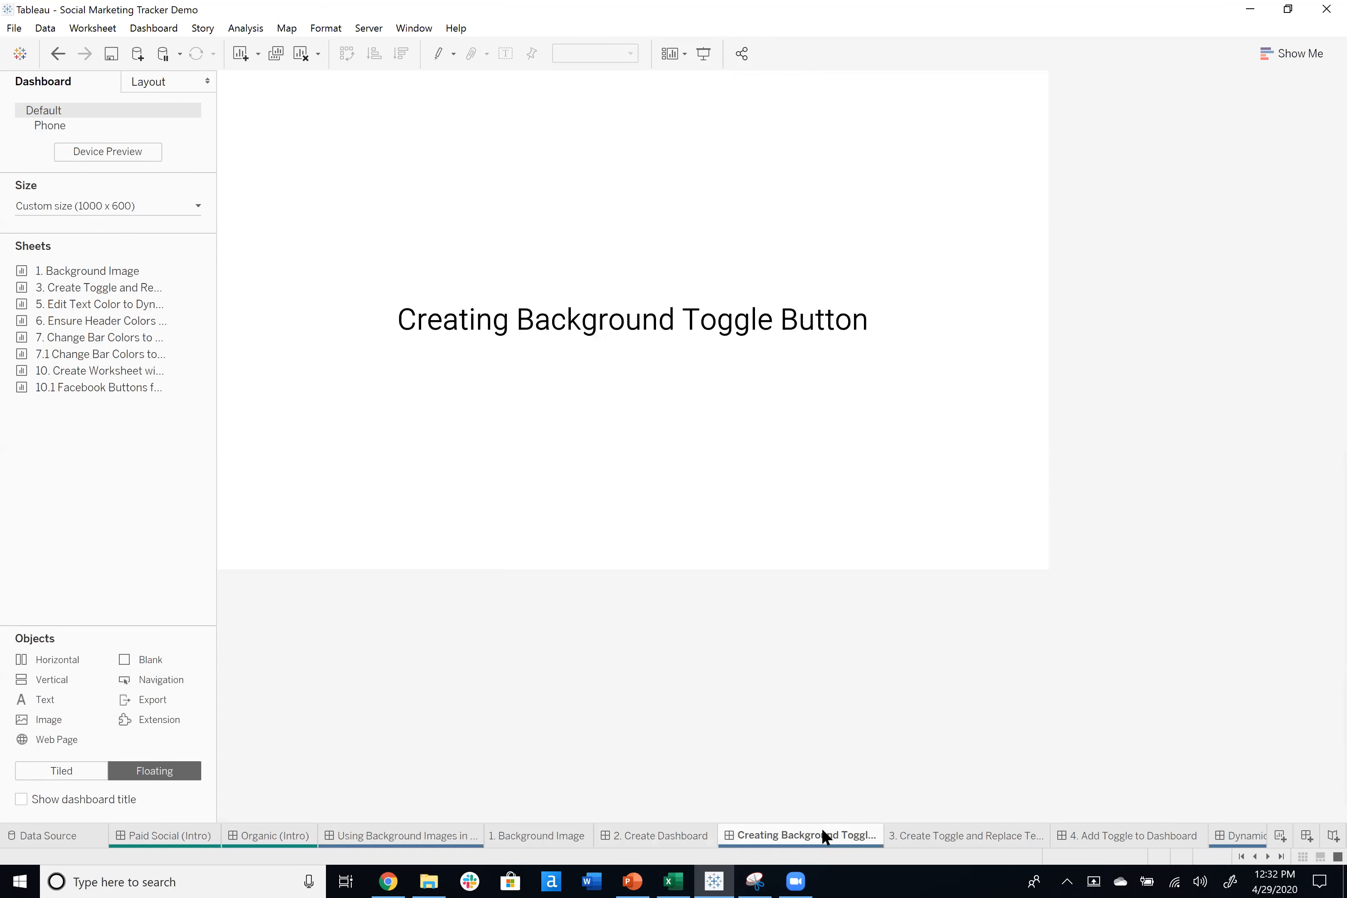
{"action": "left_click", "coordinate": [905, 833]}
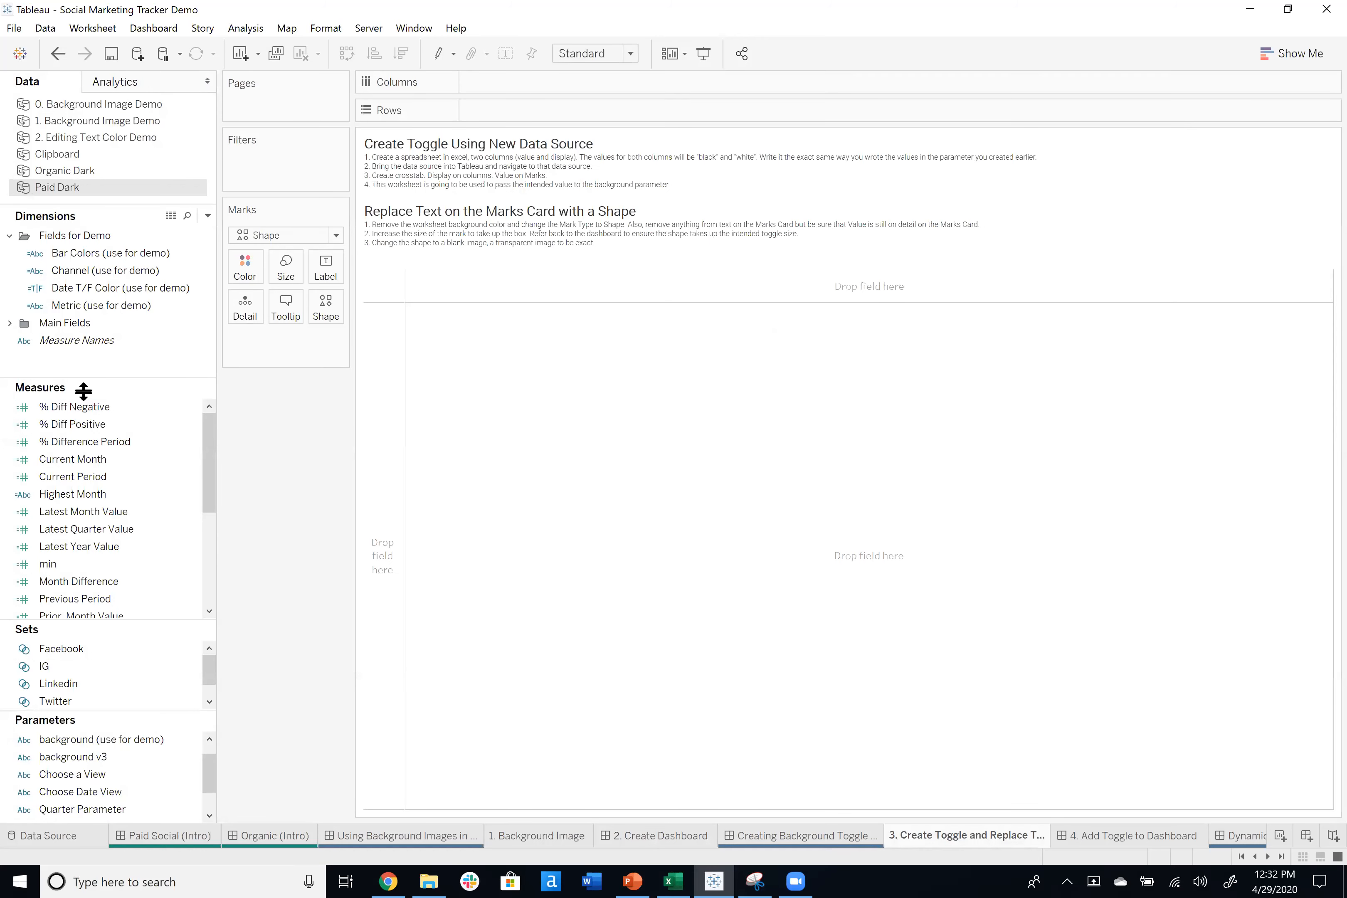
{"action": "left_click_drag", "start_coordinate": [84, 391], "coordinate": [85, 386]}
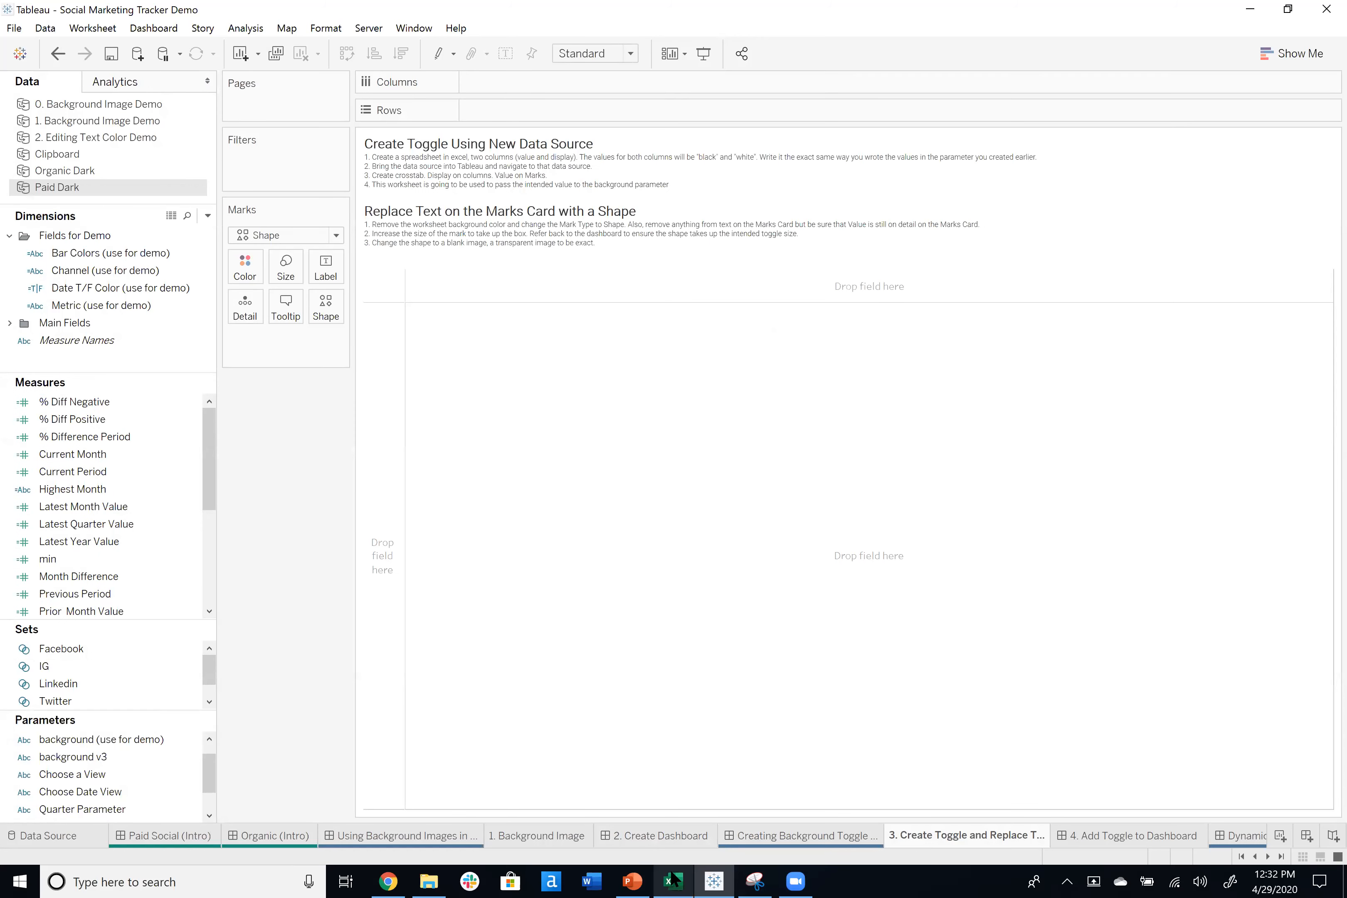
Switch to the Book1 workbook in Excel, clear the cell selection and close the Document Recovery pane.
{"action": "mouse_move", "coordinate": [675, 879]}
{"action": "left_click", "coordinate": [685, 836]}
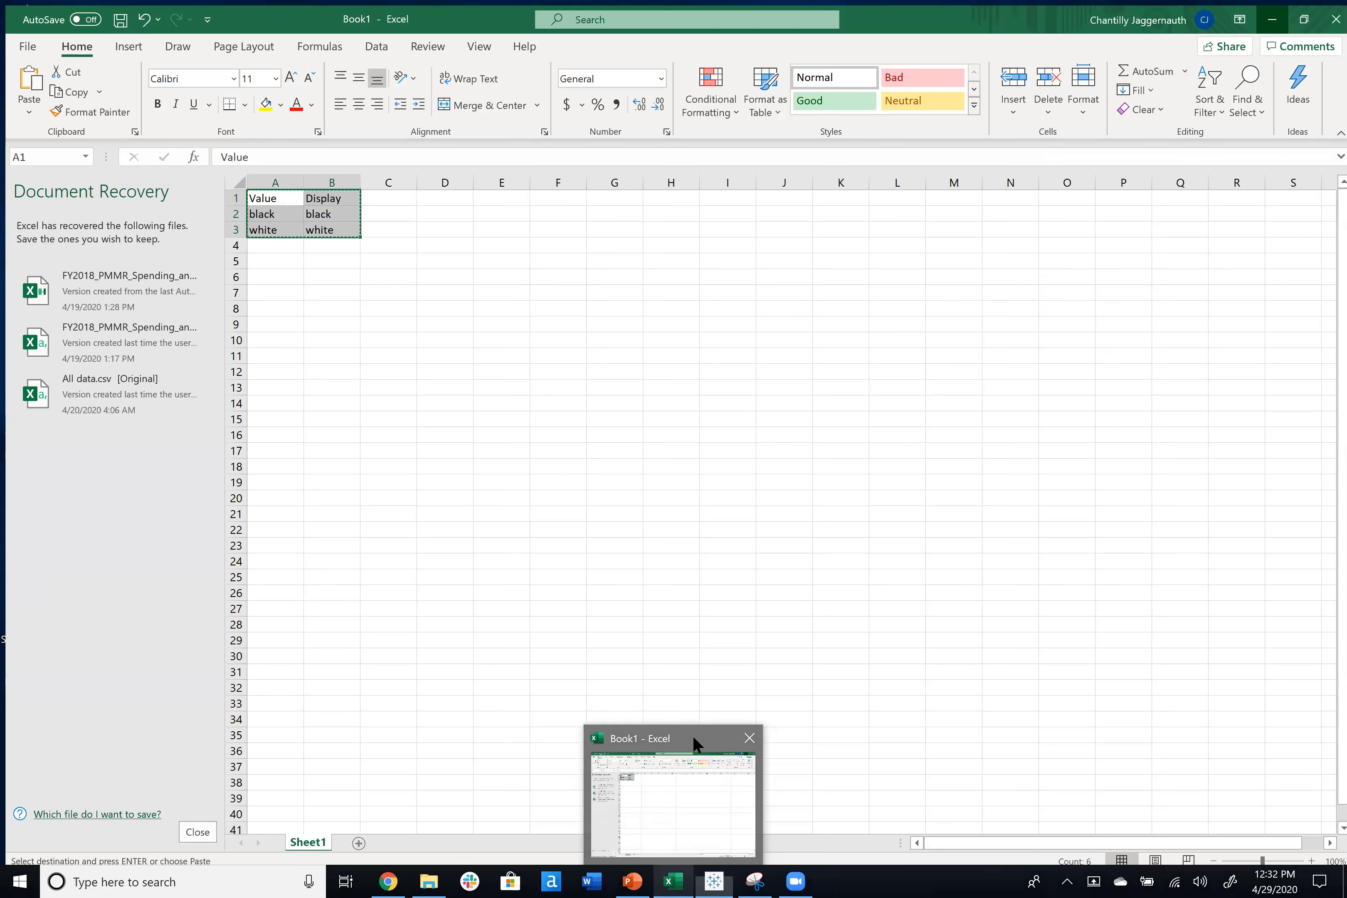
{"action": "left_click_drag", "start_coordinate": [550, 465], "coordinate": [568, 481]}
{"action": "left_click", "coordinate": [562, 338]}
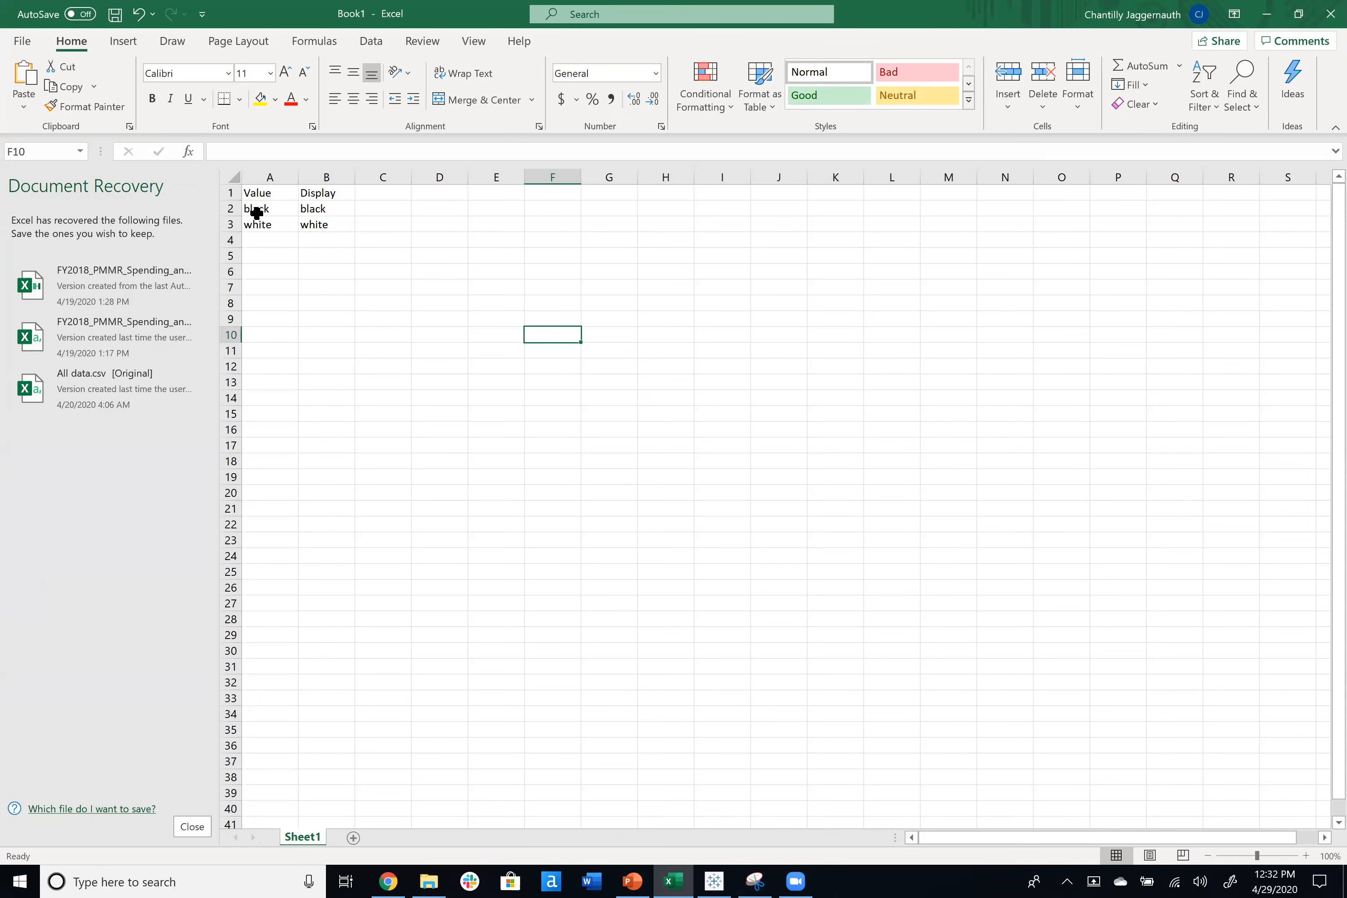
{"action": "left_click", "coordinate": [189, 827]}
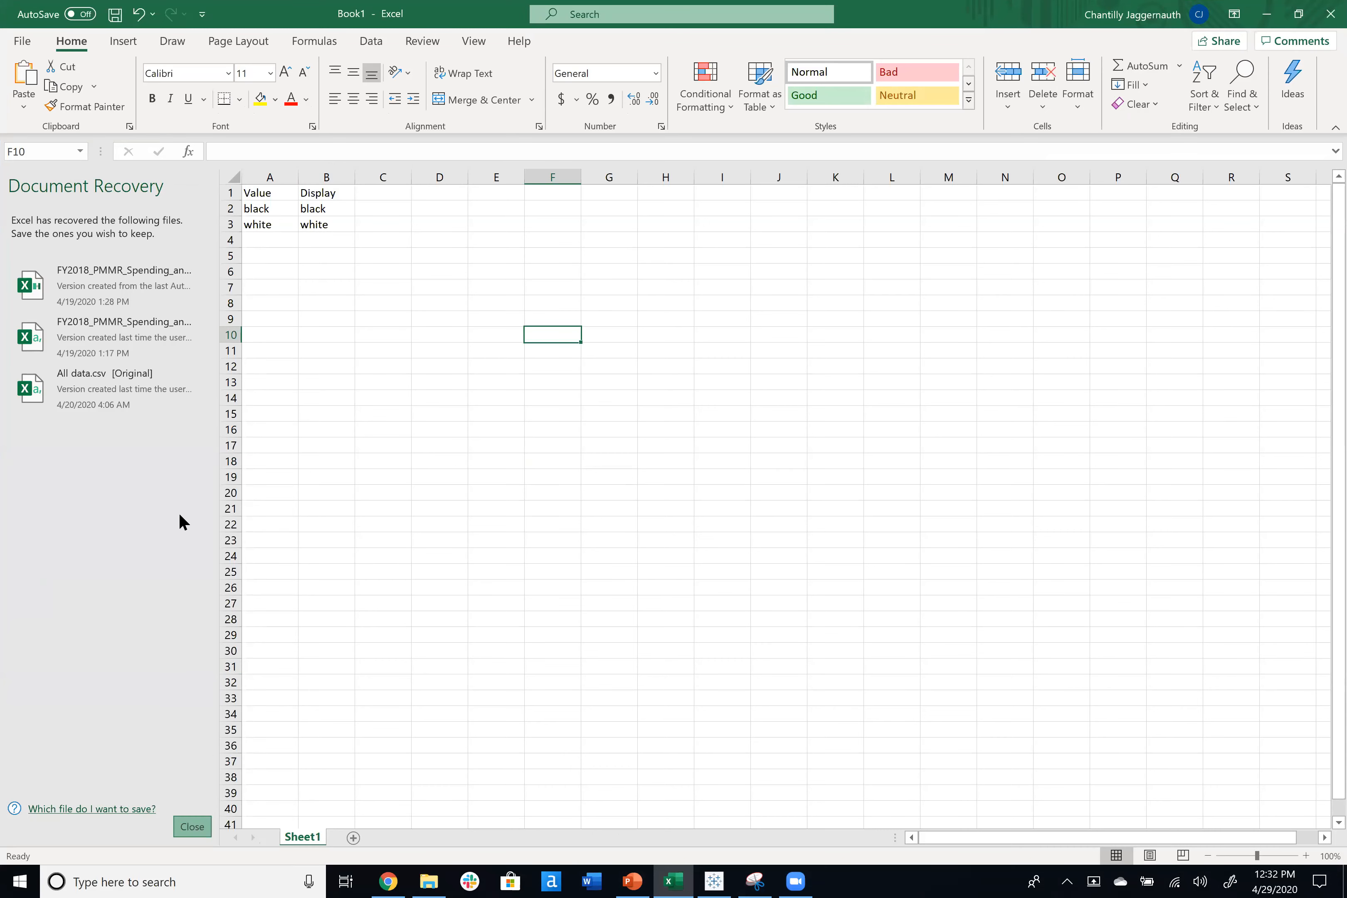
{"action": "left_click", "coordinate": [268, 250]}
{"action": "left_click", "coordinate": [350, 297]}
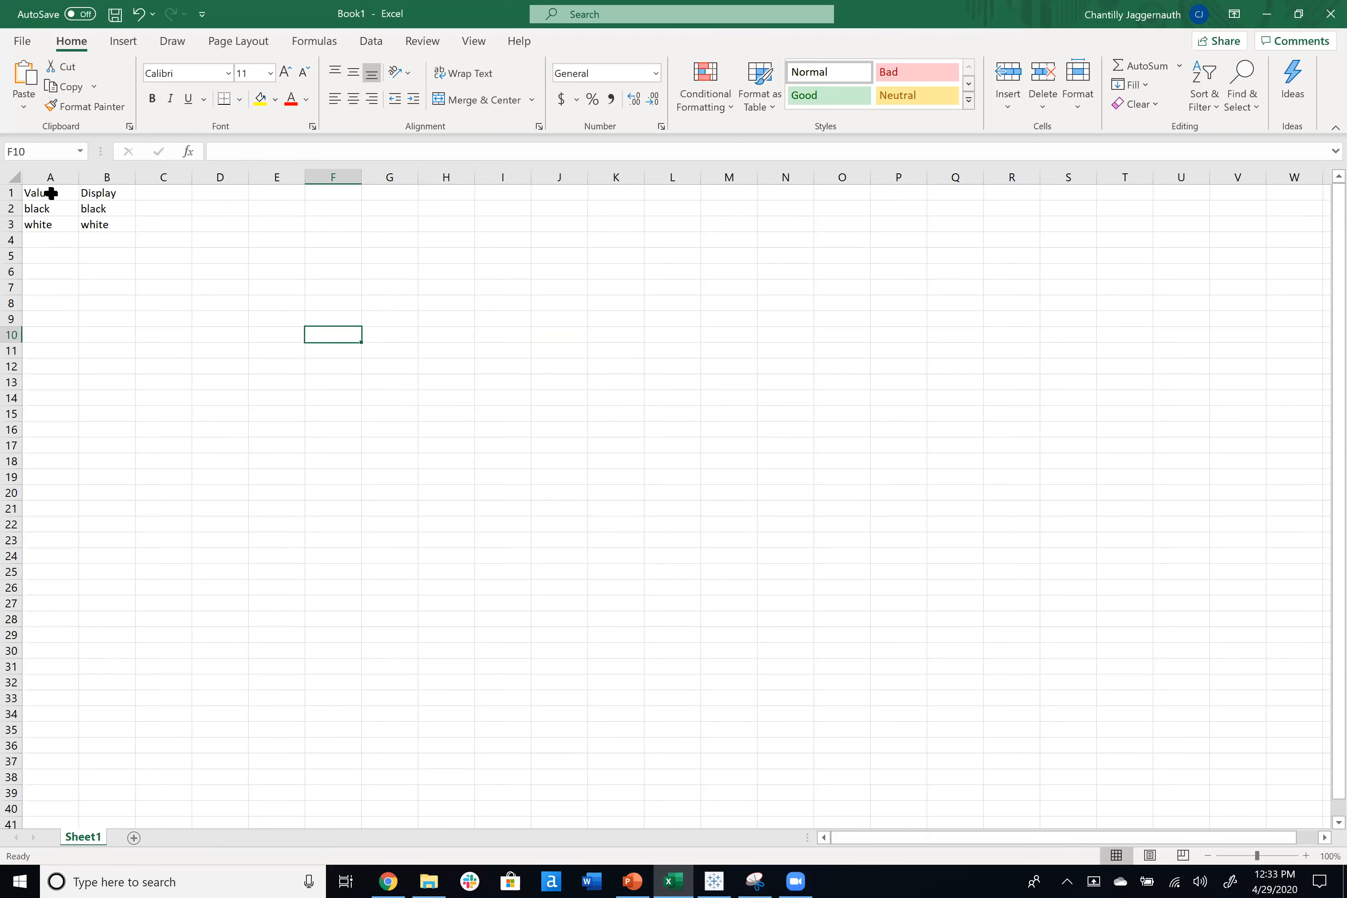
Copy the Value and Display table in A1:B3 and paste it into the toggle worksheet in Tableau as a new data source.
{"action": "left_click_drag", "start_coordinate": [48, 193], "coordinate": [113, 219]}
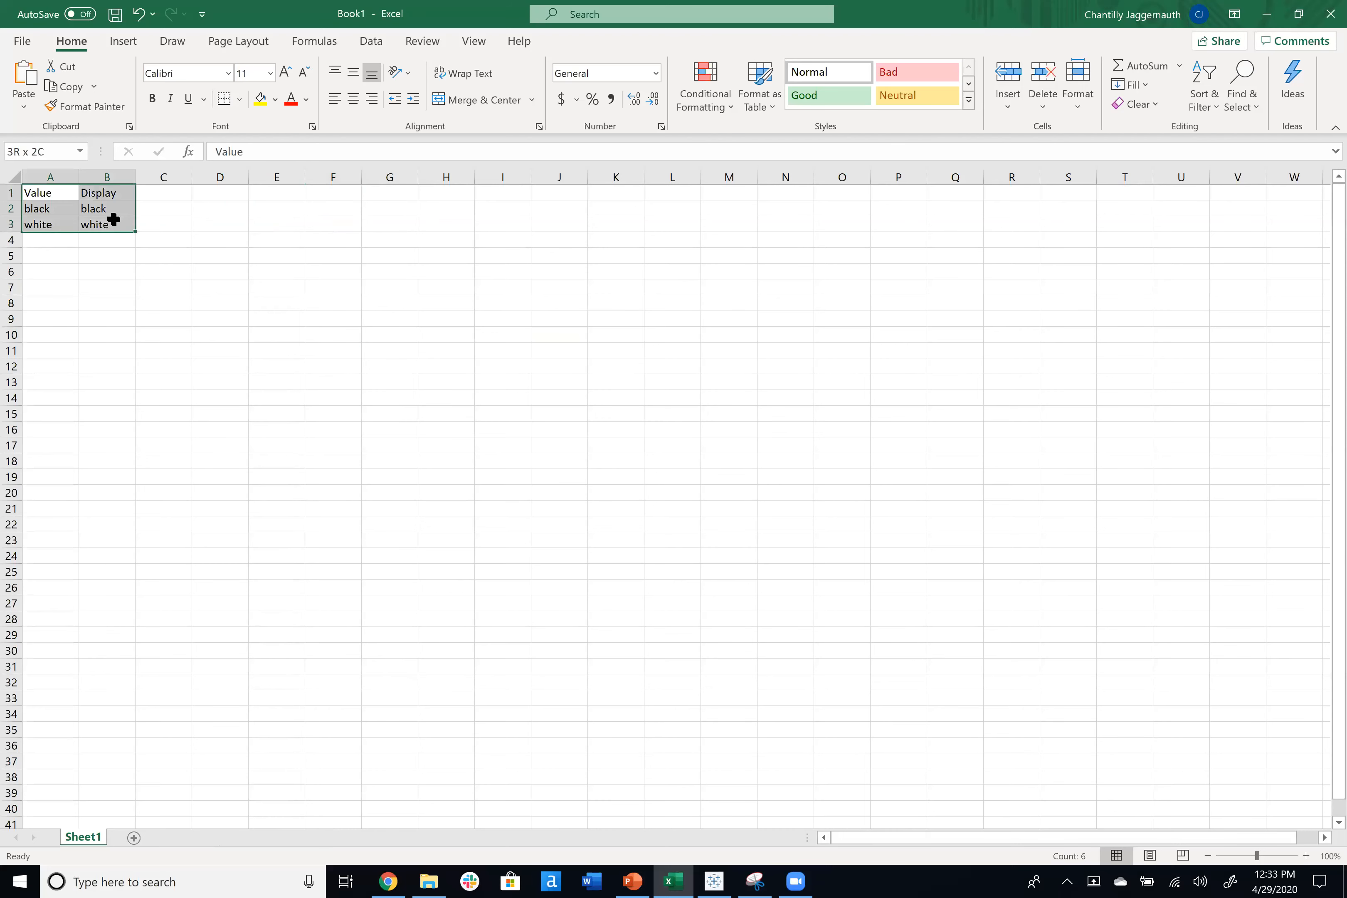
{"action": "left_click", "coordinate": [116, 289]}
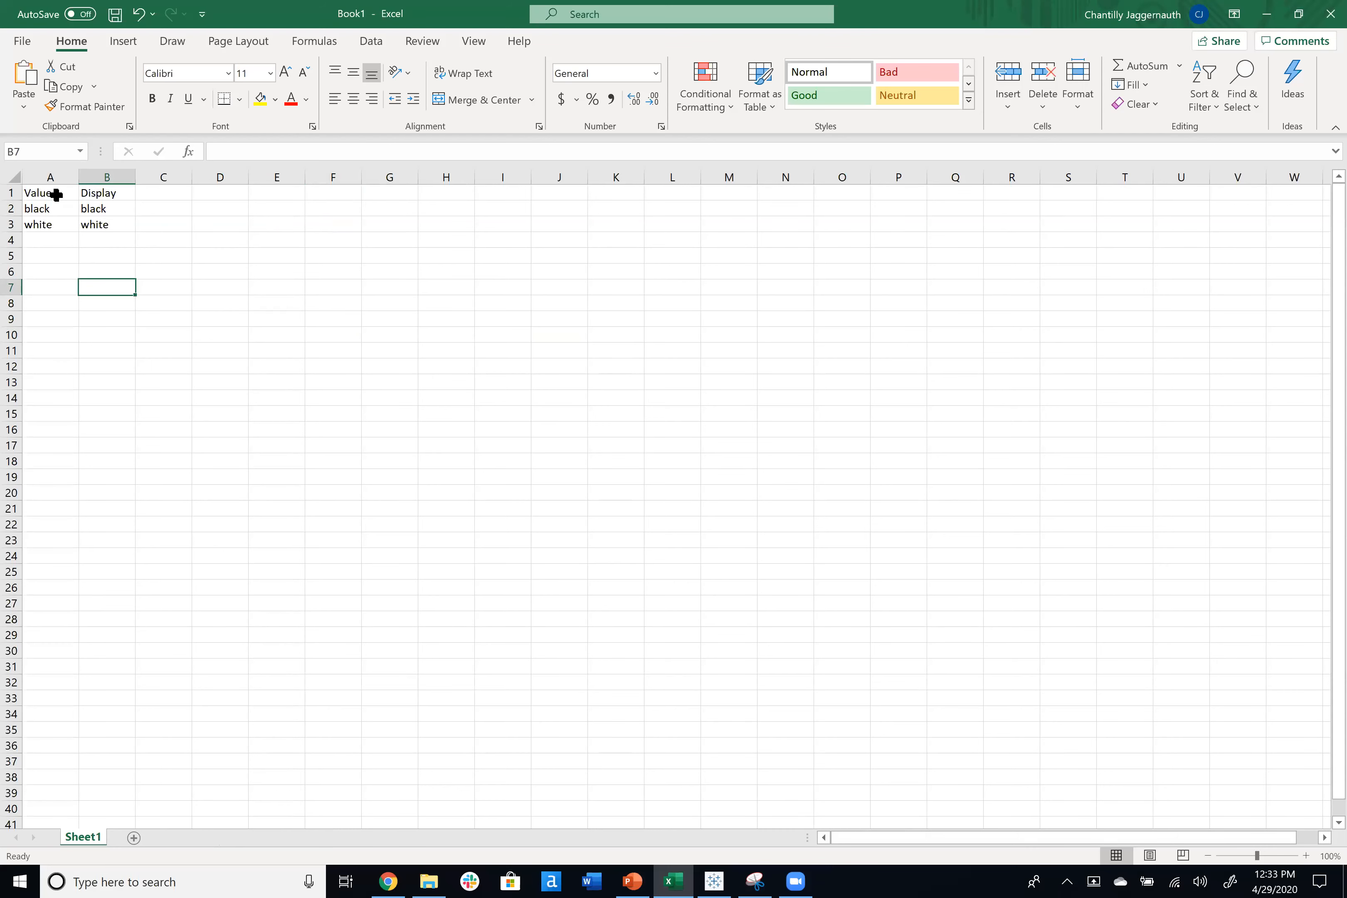
{"action": "left_click_drag", "start_coordinate": [54, 193], "coordinate": [120, 218]}
{"action": "key", "text": "ctrl+c"}
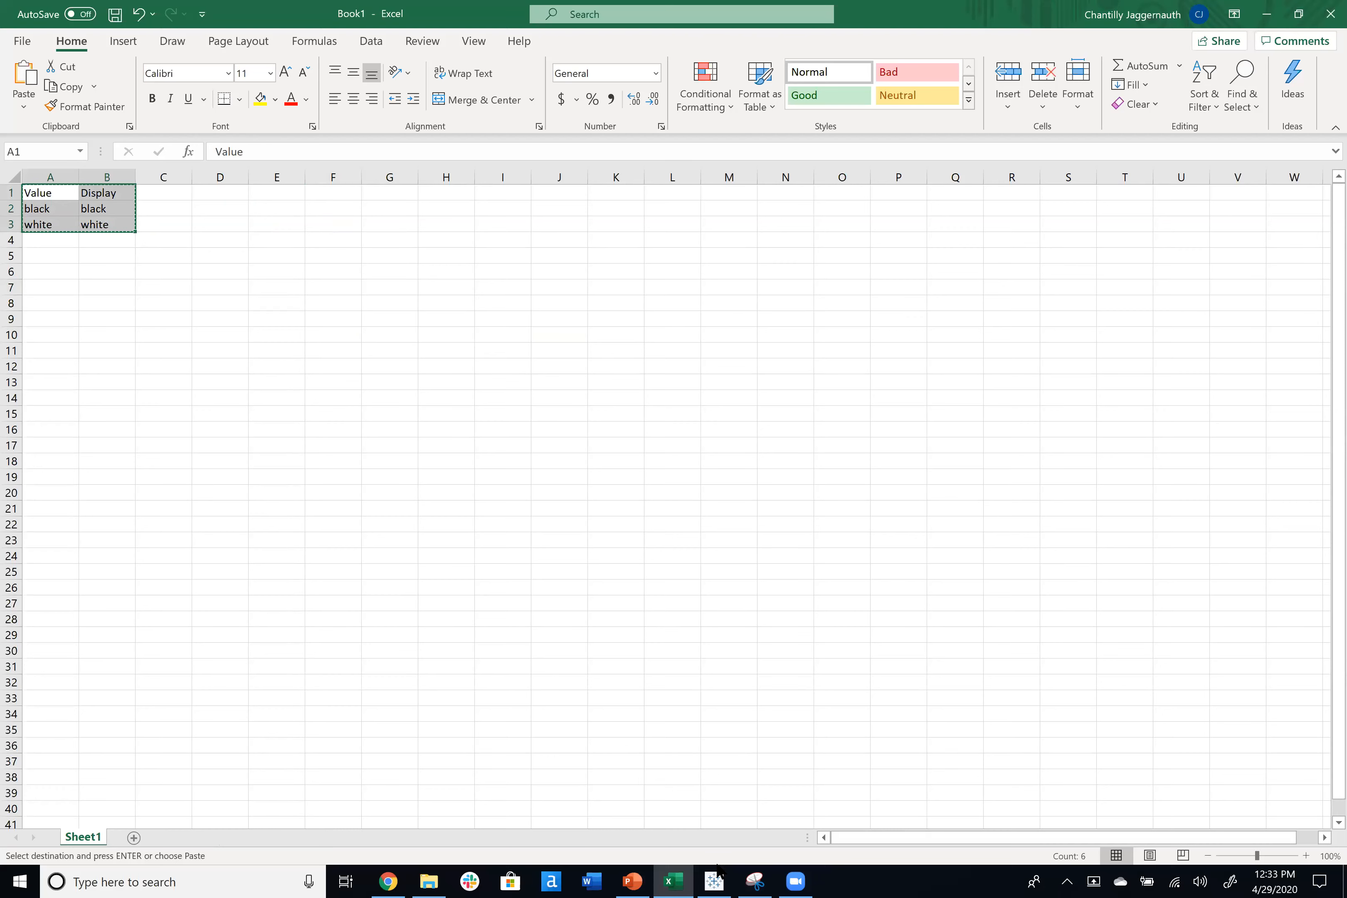
{"action": "left_click", "coordinate": [713, 881]}
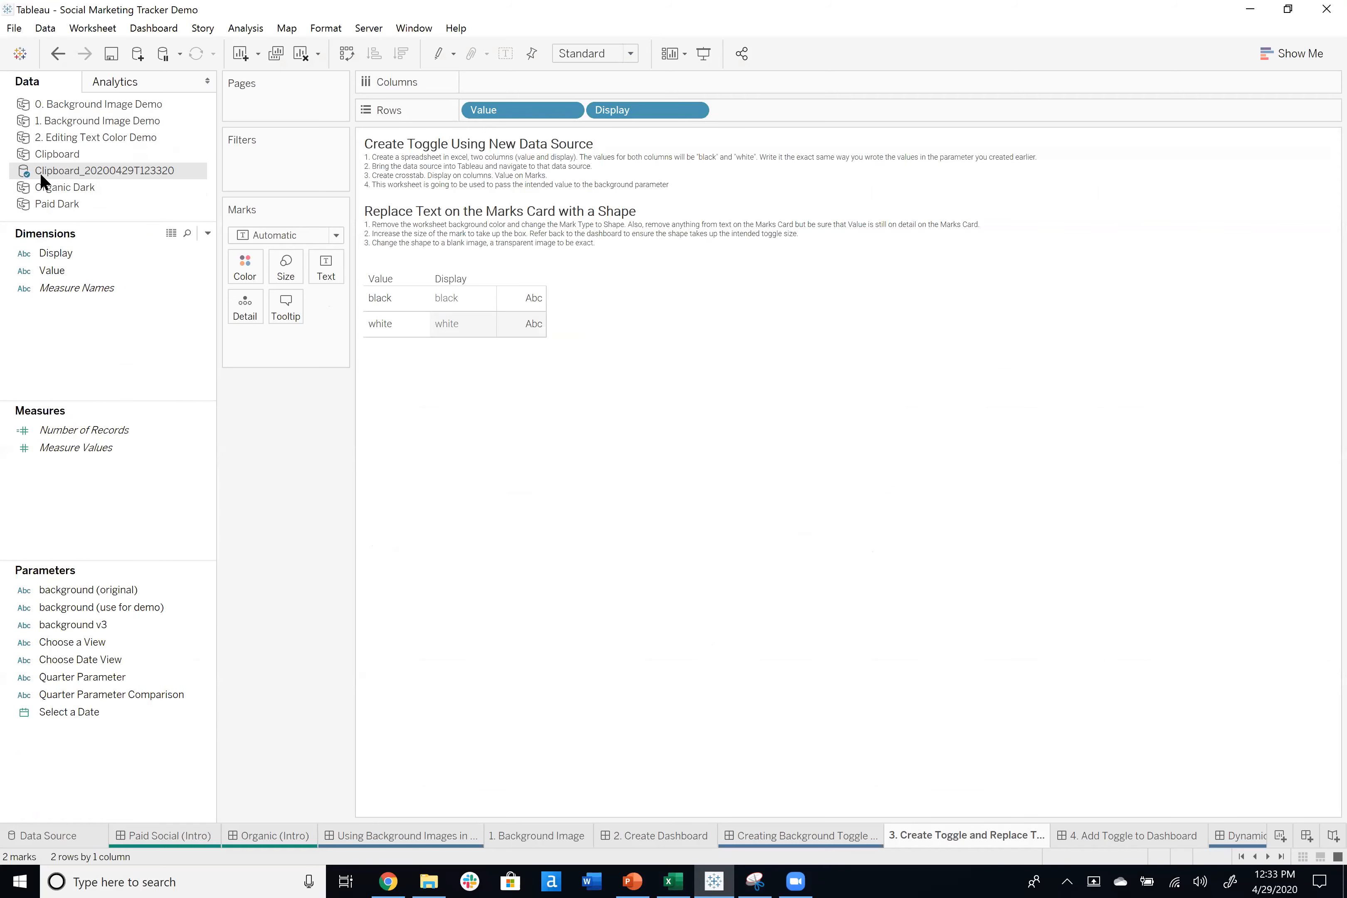
Arrange the pasted data as a crosstab with Display on columns and Value as text on the Marks card.
{"action": "right_click", "coordinate": [112, 170]}
{"action": "left_click", "coordinate": [89, 342]}
{"action": "left_click_drag", "start_coordinate": [622, 107], "coordinate": [342, 267]}
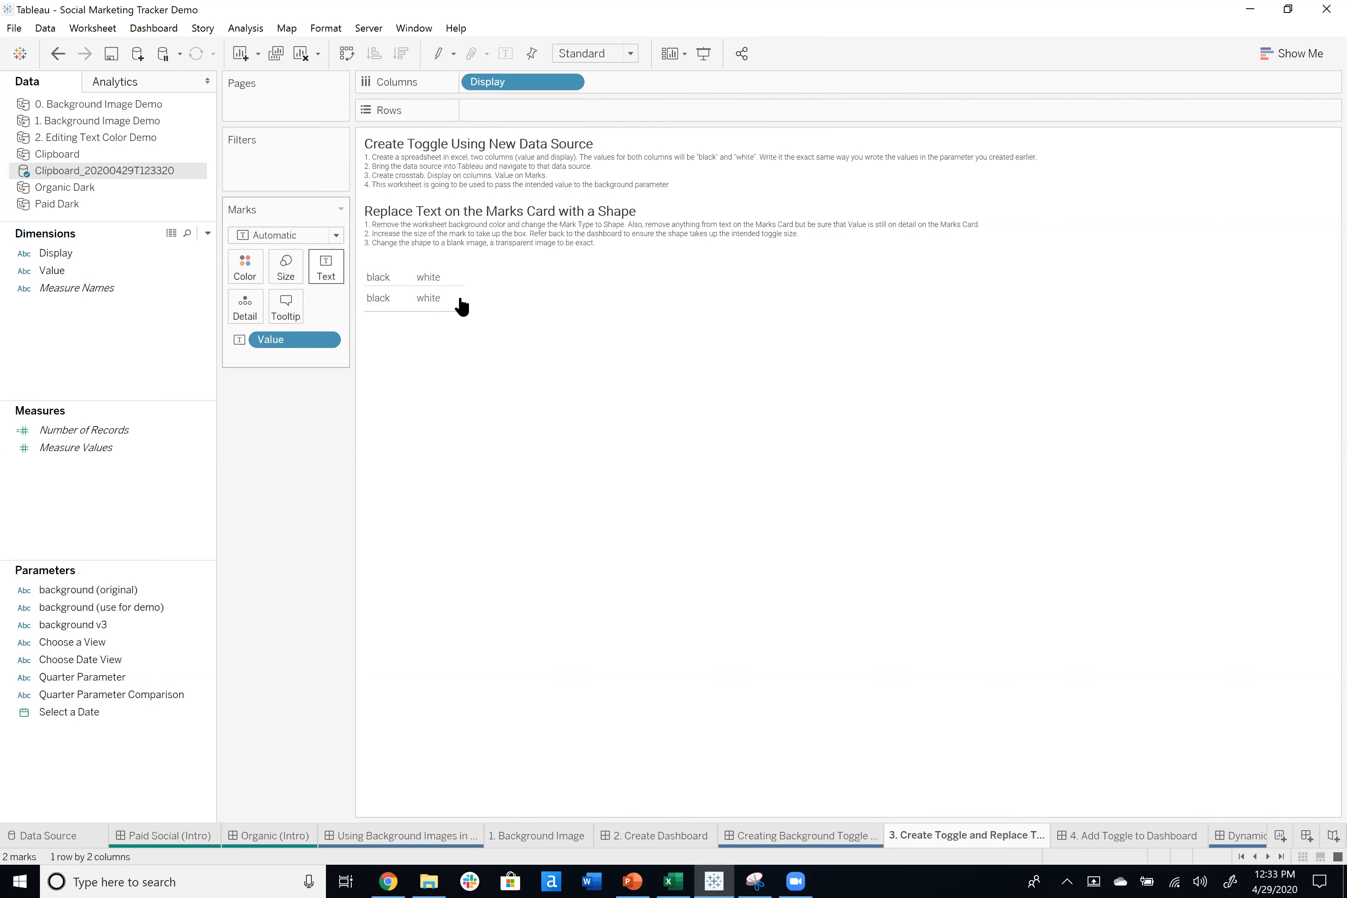
Reorder the crosstab so white comes before black, and widen its columns while comparing with the toggle on the 2. Create Dashboard sheet.
{"action": "left_click_drag", "start_coordinate": [466, 293], "coordinate": [574, 294]}
{"action": "left_click", "coordinate": [570, 277]}
{"action": "left_click", "coordinate": [656, 832]}
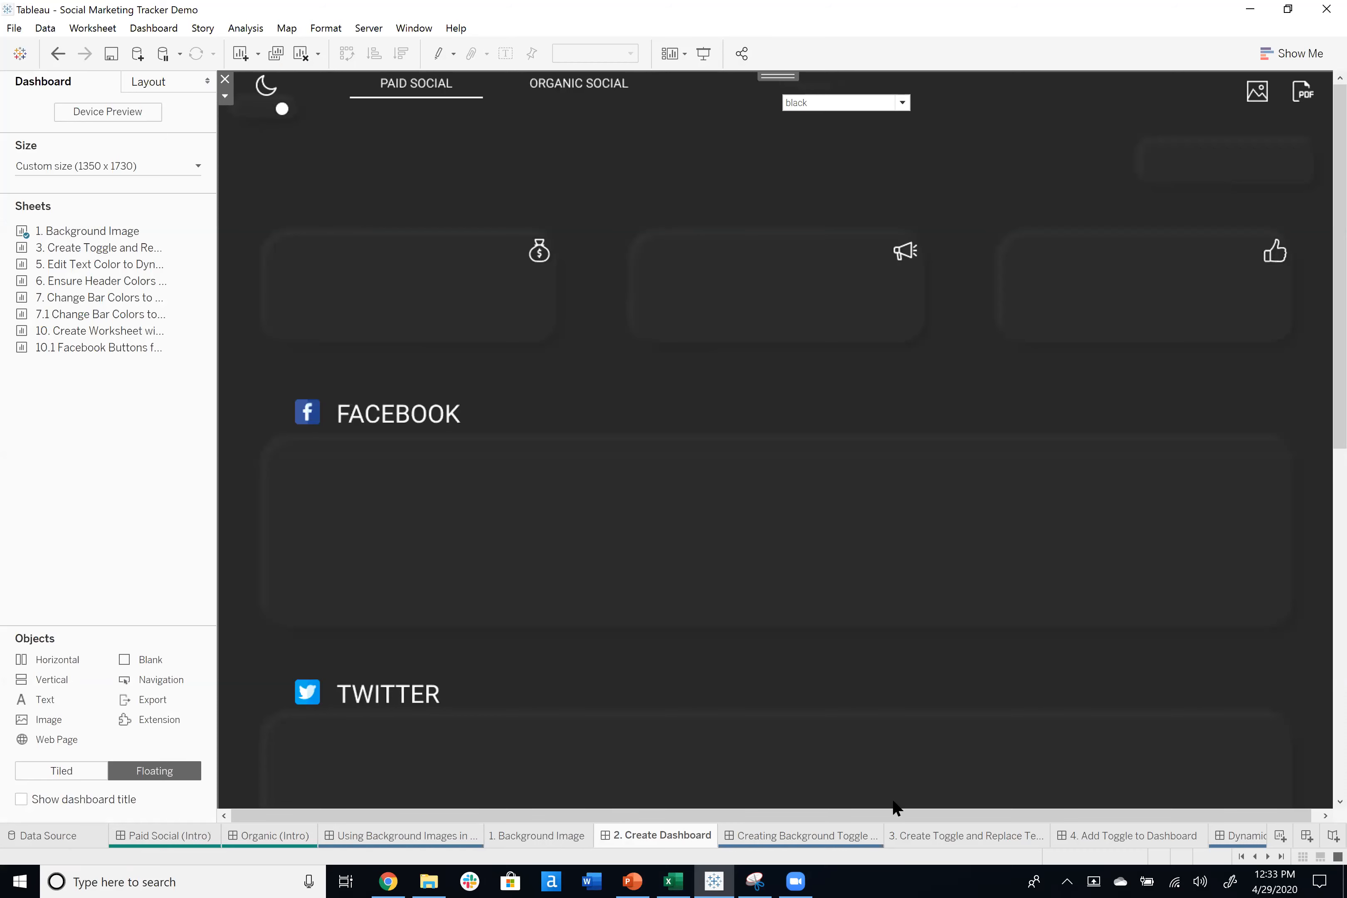
{"action": "left_click", "coordinate": [927, 830]}
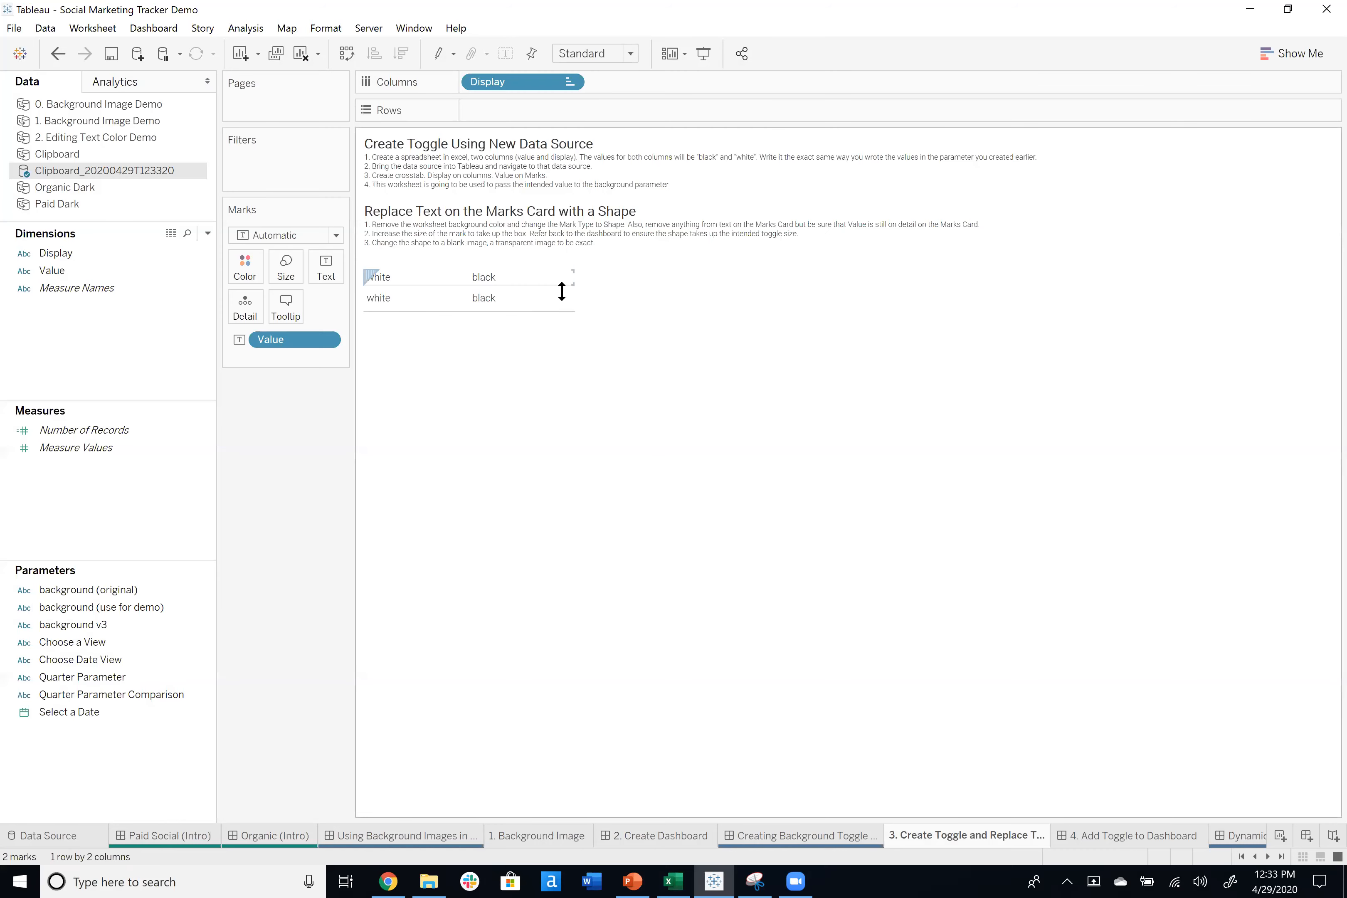
{"action": "left_click_drag", "start_coordinate": [574, 299], "coordinate": [540, 300]}
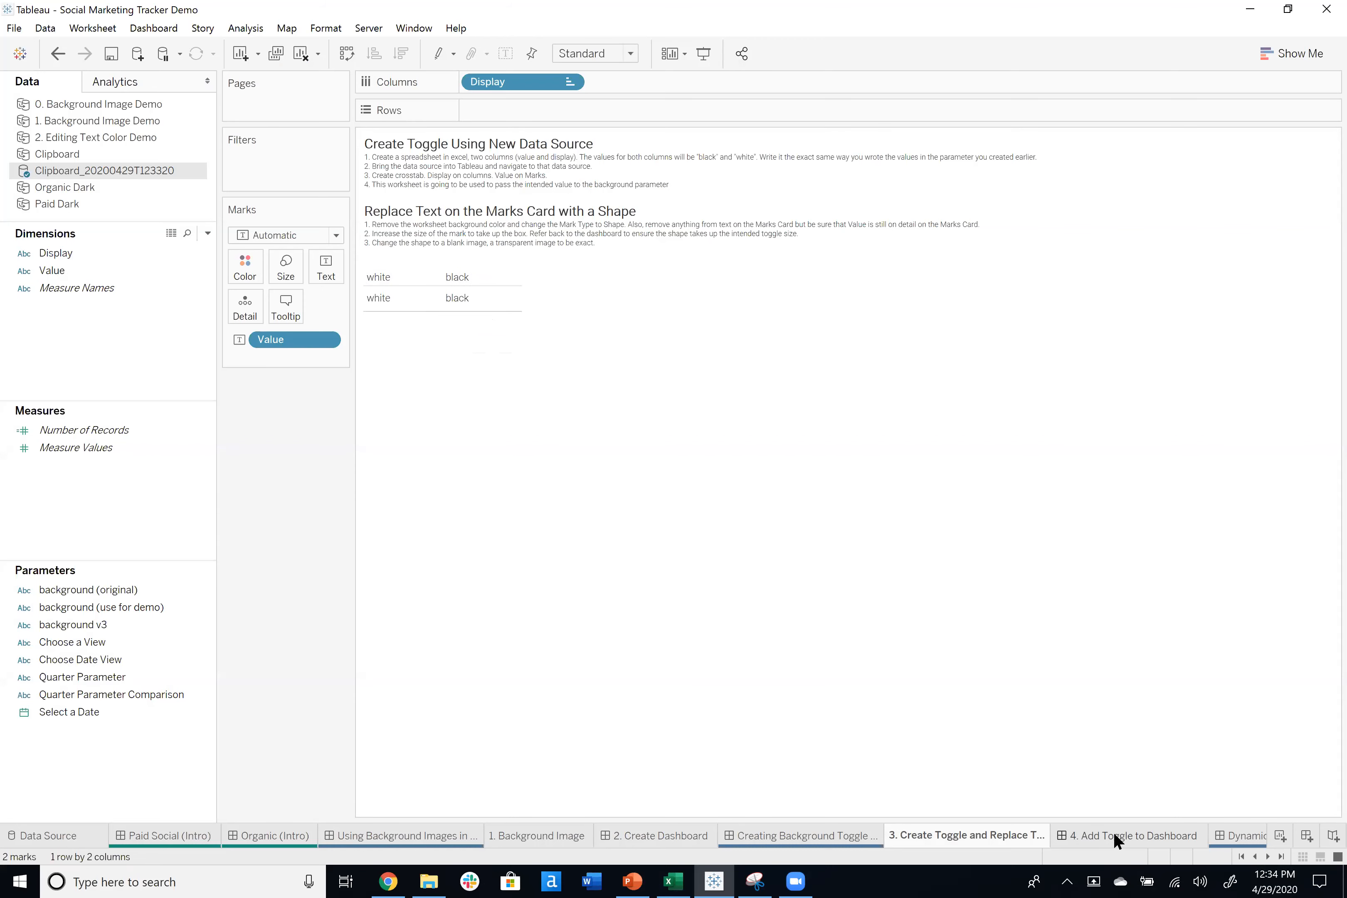
On the 4. Add Toggle to Dashboard sheet, place the 3. Create Toggle worksheet as a floating object near the moon toggle and hide its title.
{"action": "mouse_move", "coordinate": [1114, 835]}
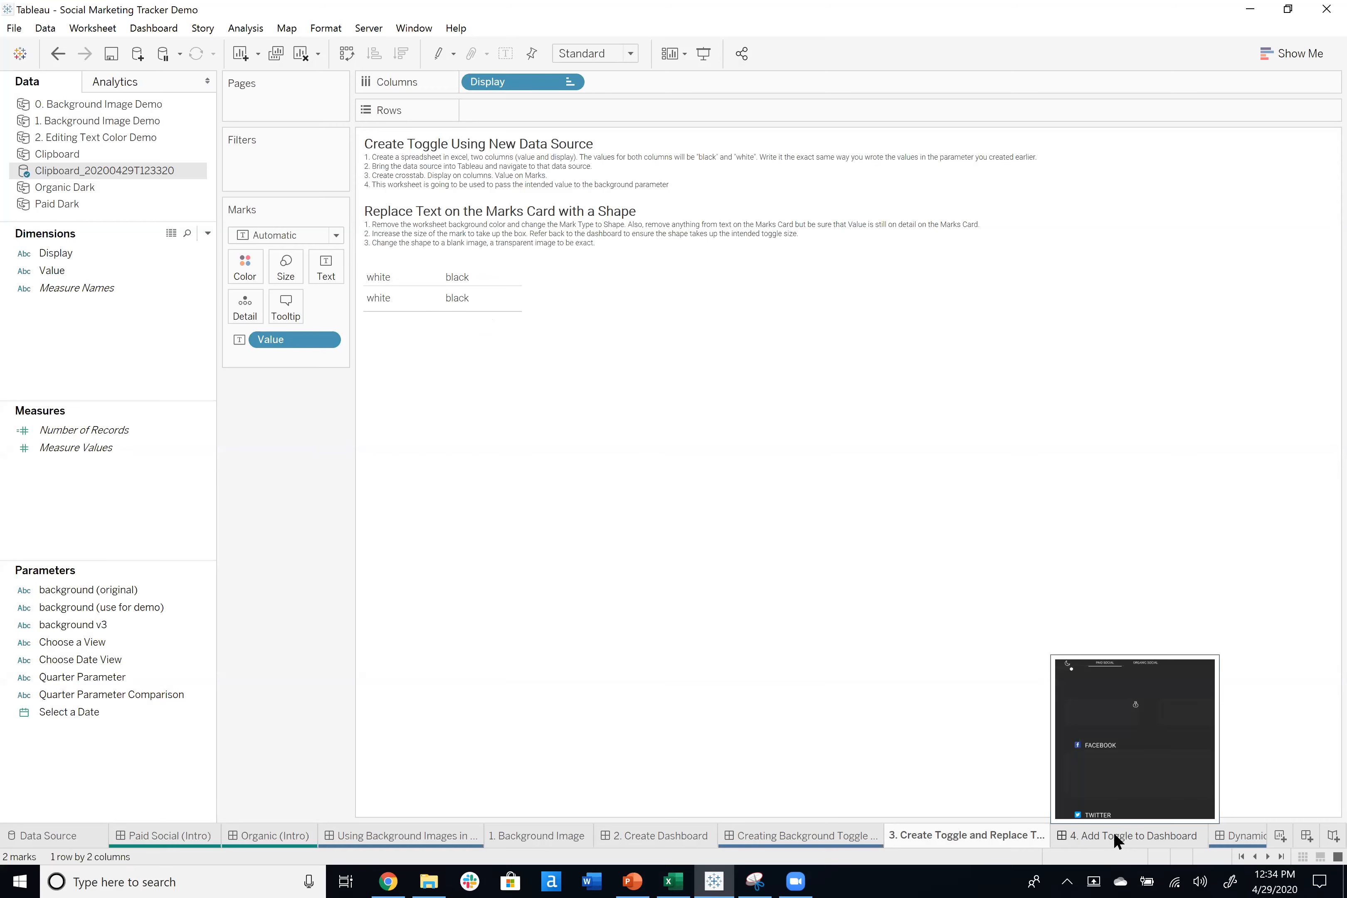
{"action": "left_click", "coordinate": [1113, 835]}
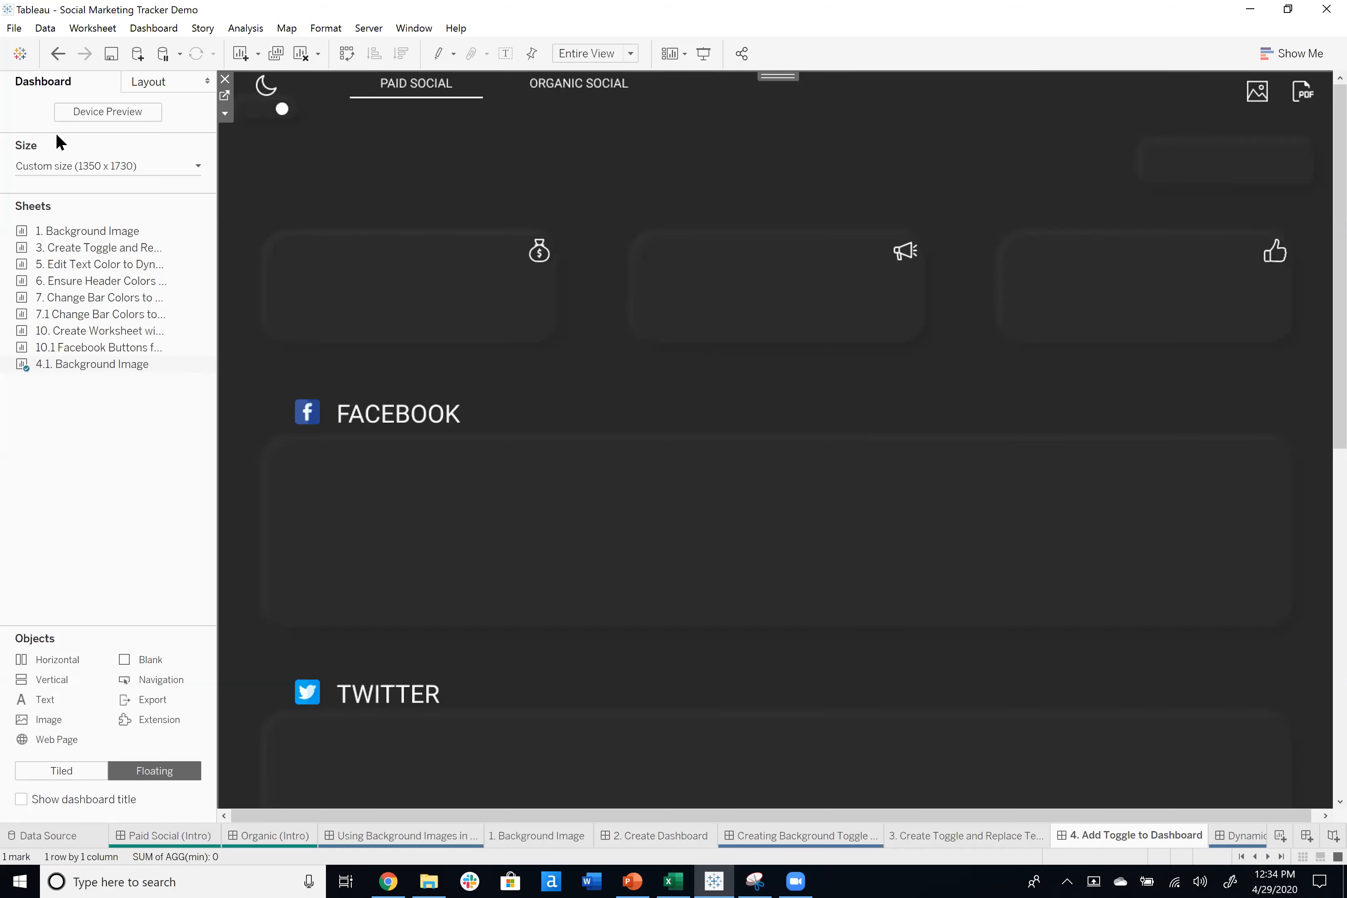
{"action": "mouse_move", "coordinate": [63, 248]}
{"action": "left_click_drag", "start_coordinate": [88, 248], "coordinate": [342, 102]}
{"action": "right_click", "coordinate": [300, 101]}
{"action": "left_click", "coordinate": [344, 137]}
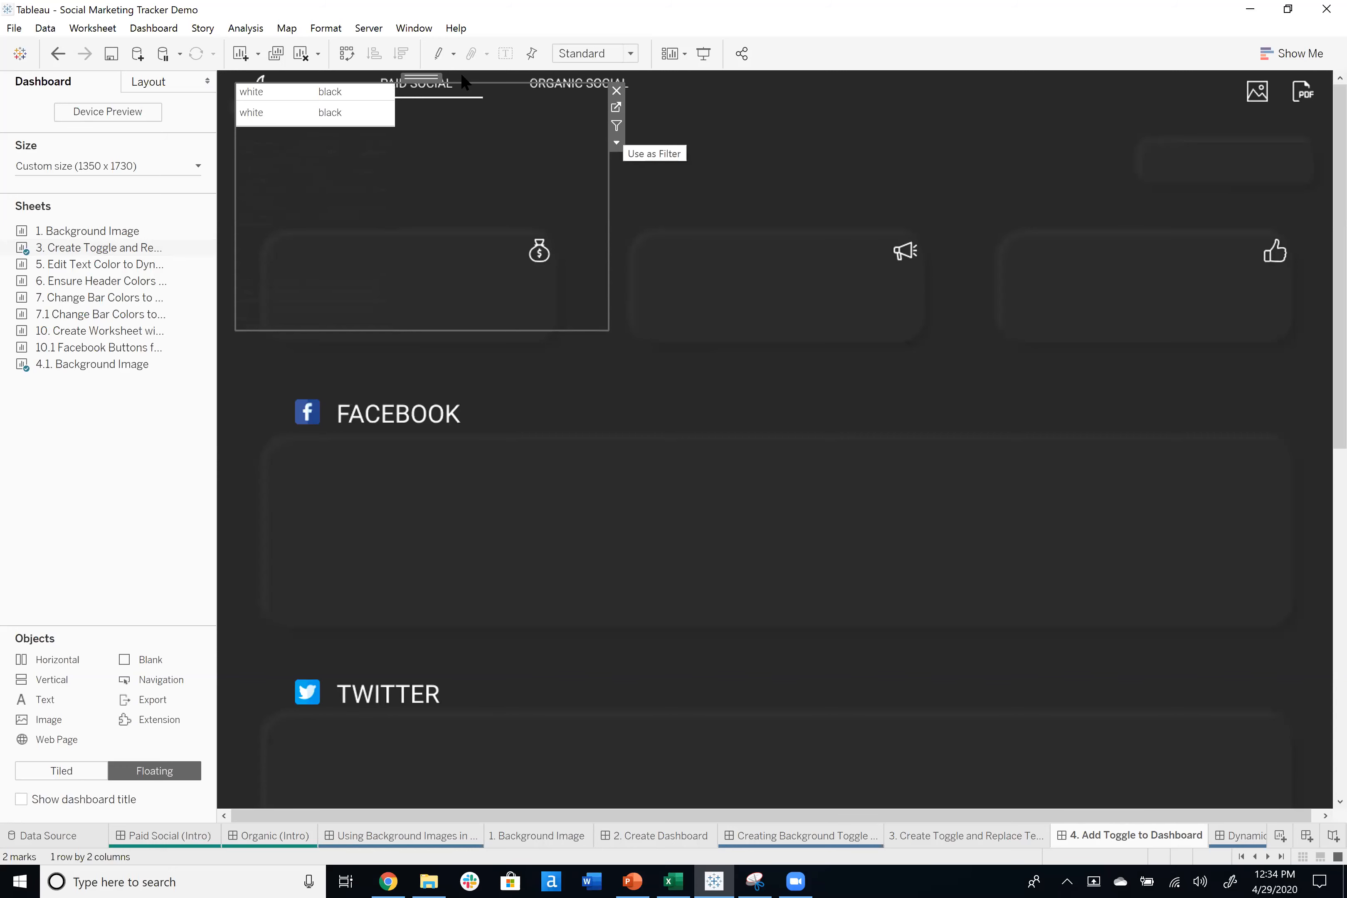
Set the floating toggle sheet to Entire View and shrink it to cover the moon toggle area beside PAID SOCIAL.
{"action": "left_click", "coordinate": [583, 52]}
{"action": "left_click", "coordinate": [601, 118]}
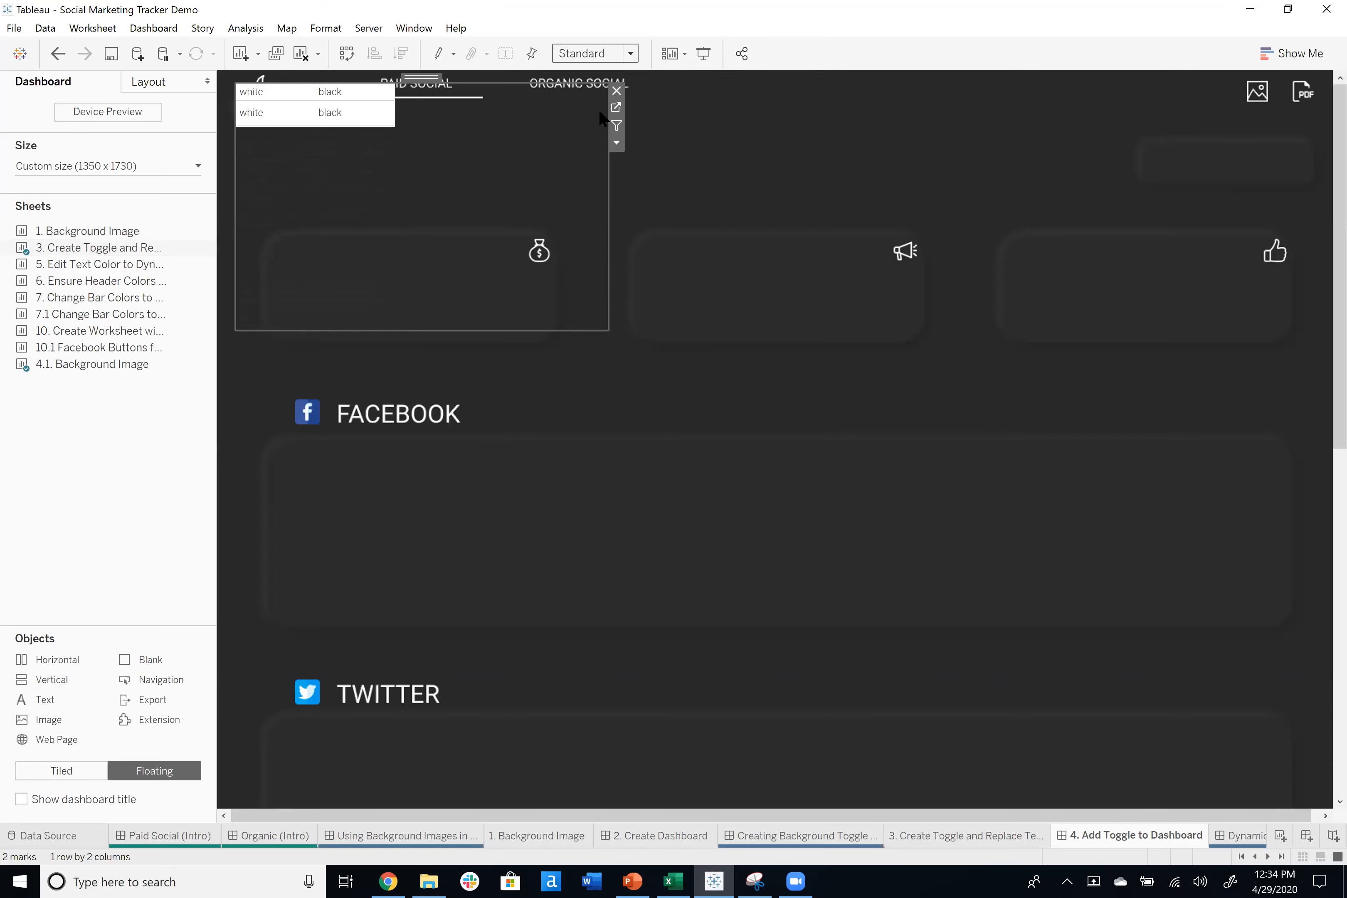
{"action": "left_click_drag", "start_coordinate": [608, 329], "coordinate": [221, 62]}
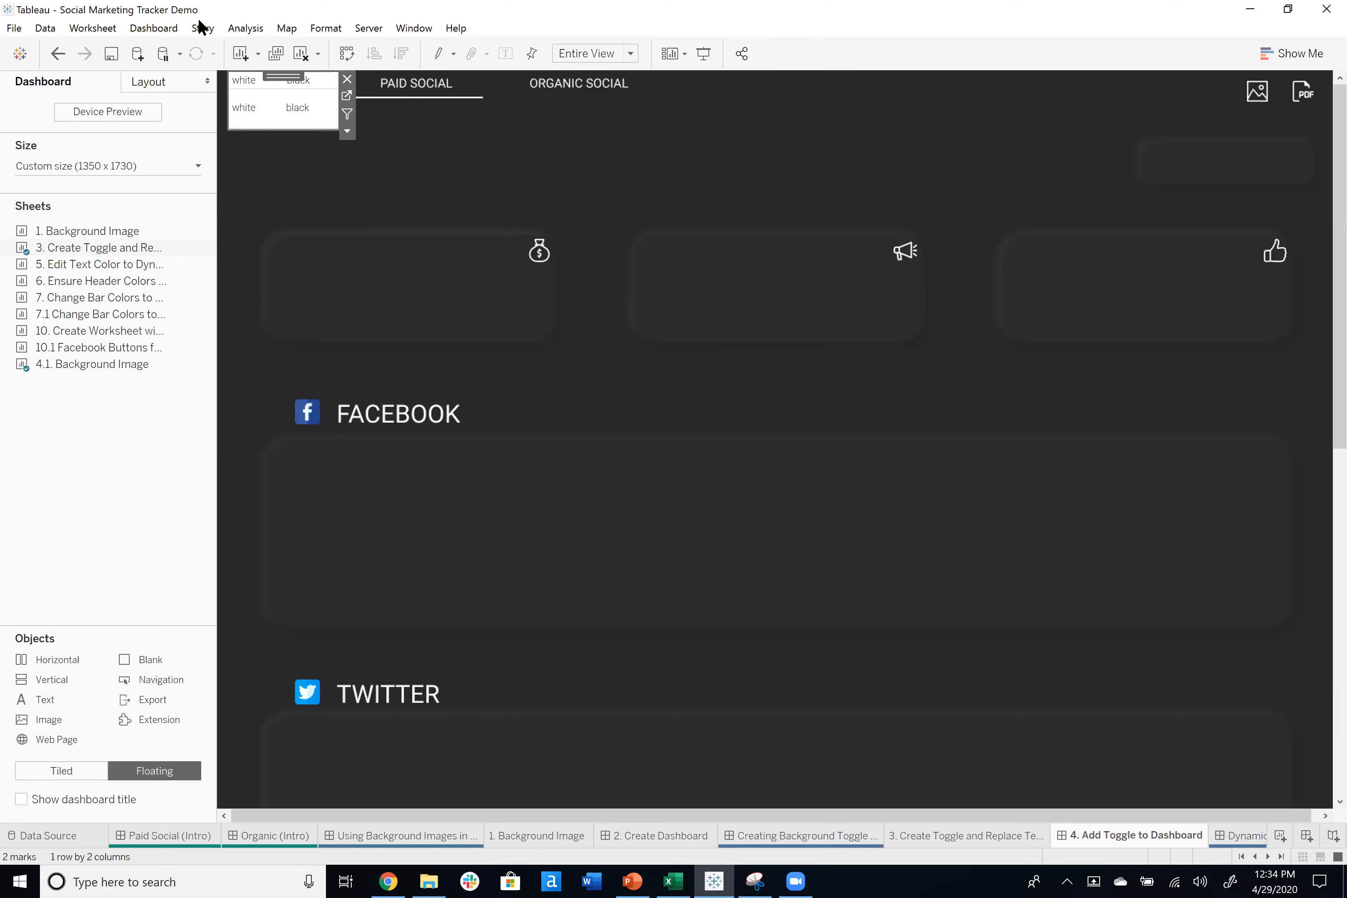
Add a Change Parameter dashboard action with only the 3. Create Toggle sheet as source and background (use for demo) as target parameter.
{"action": "left_click", "coordinate": [154, 29]}
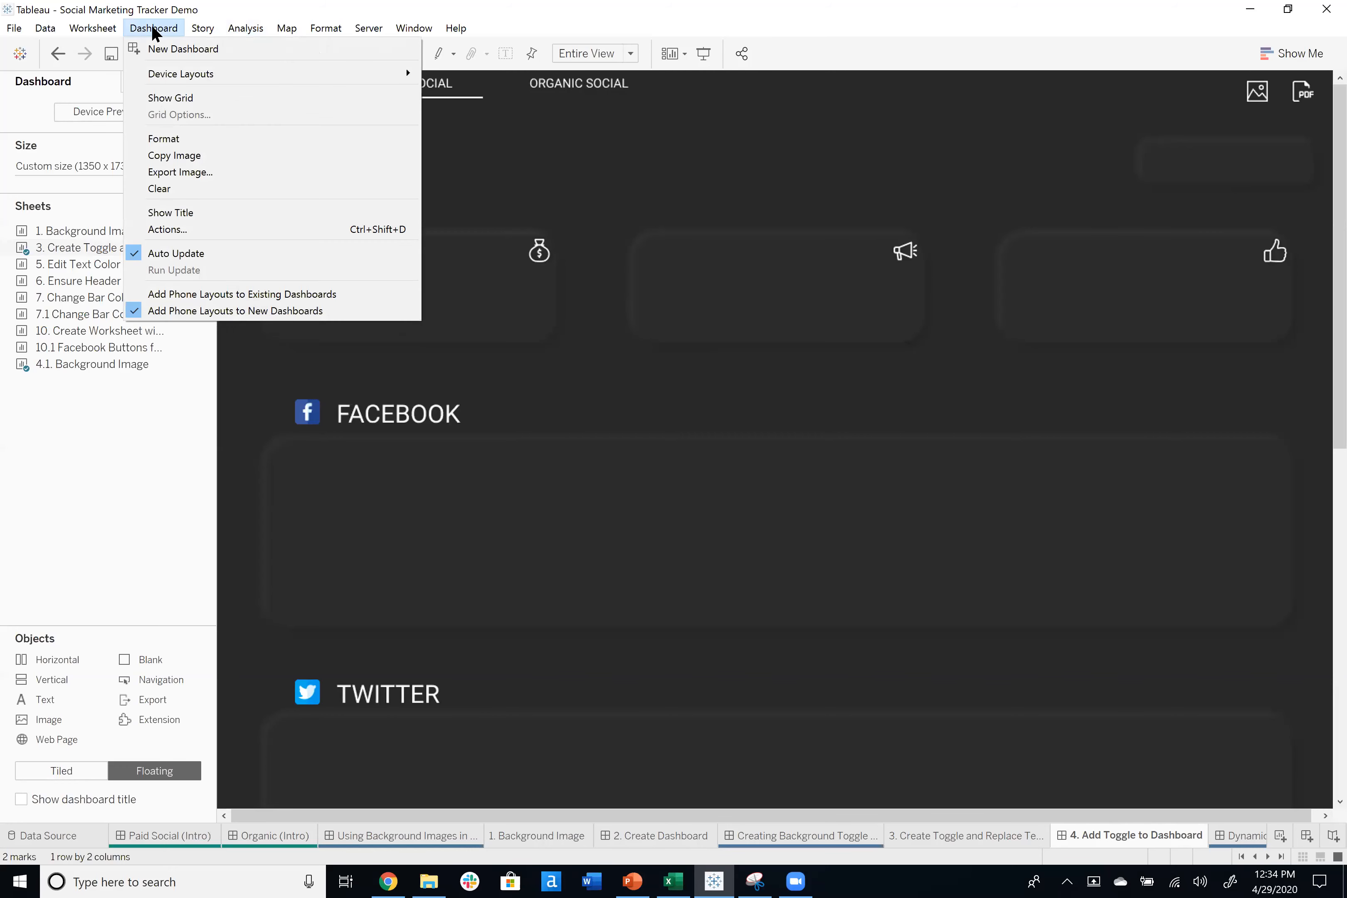
{"action": "left_click", "coordinate": [197, 228]}
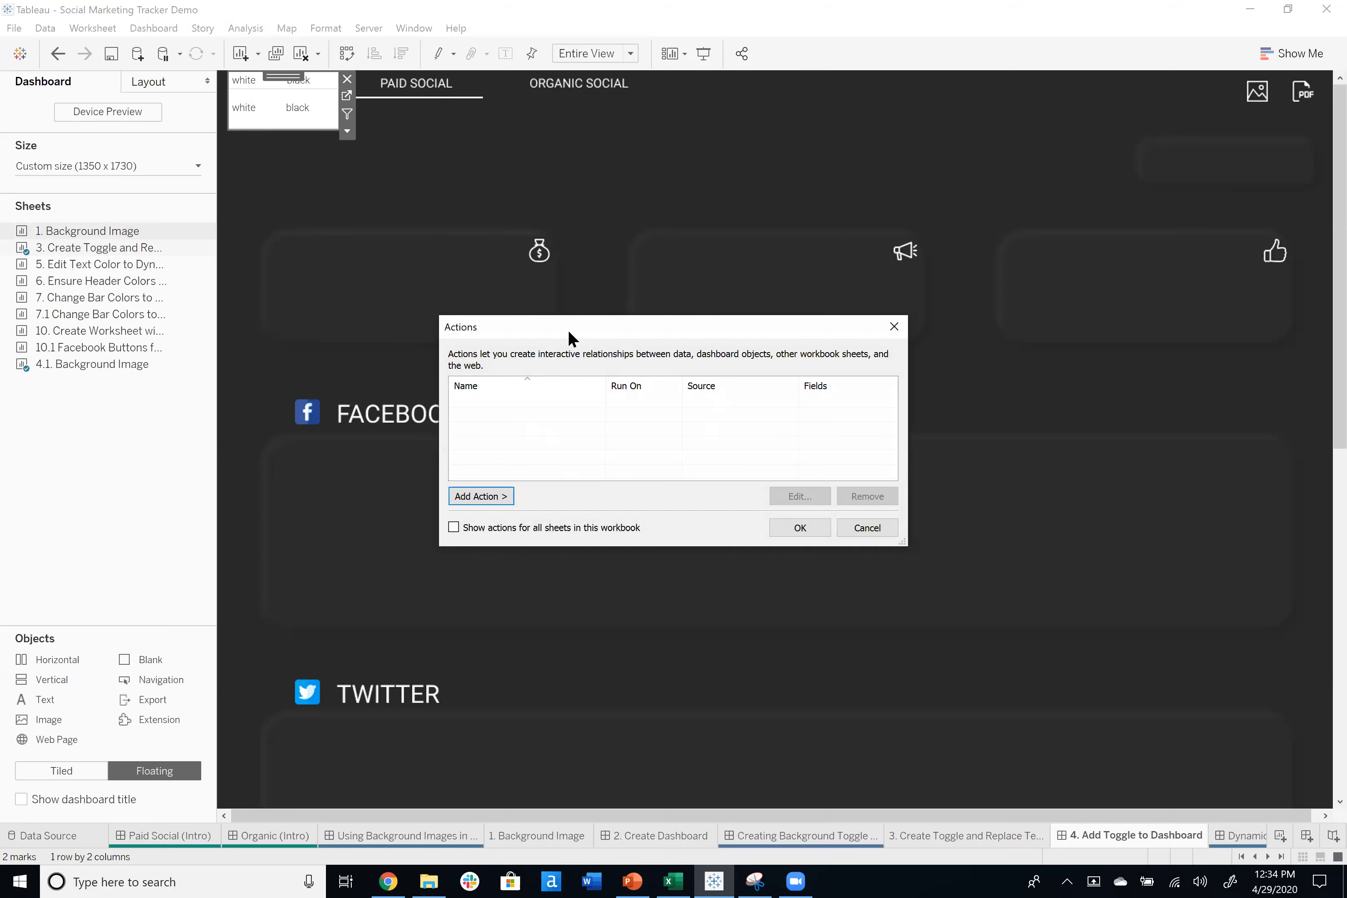
{"action": "left_click_drag", "start_coordinate": [580, 325], "coordinate": [529, 330]}
{"action": "left_click", "coordinate": [440, 499]}
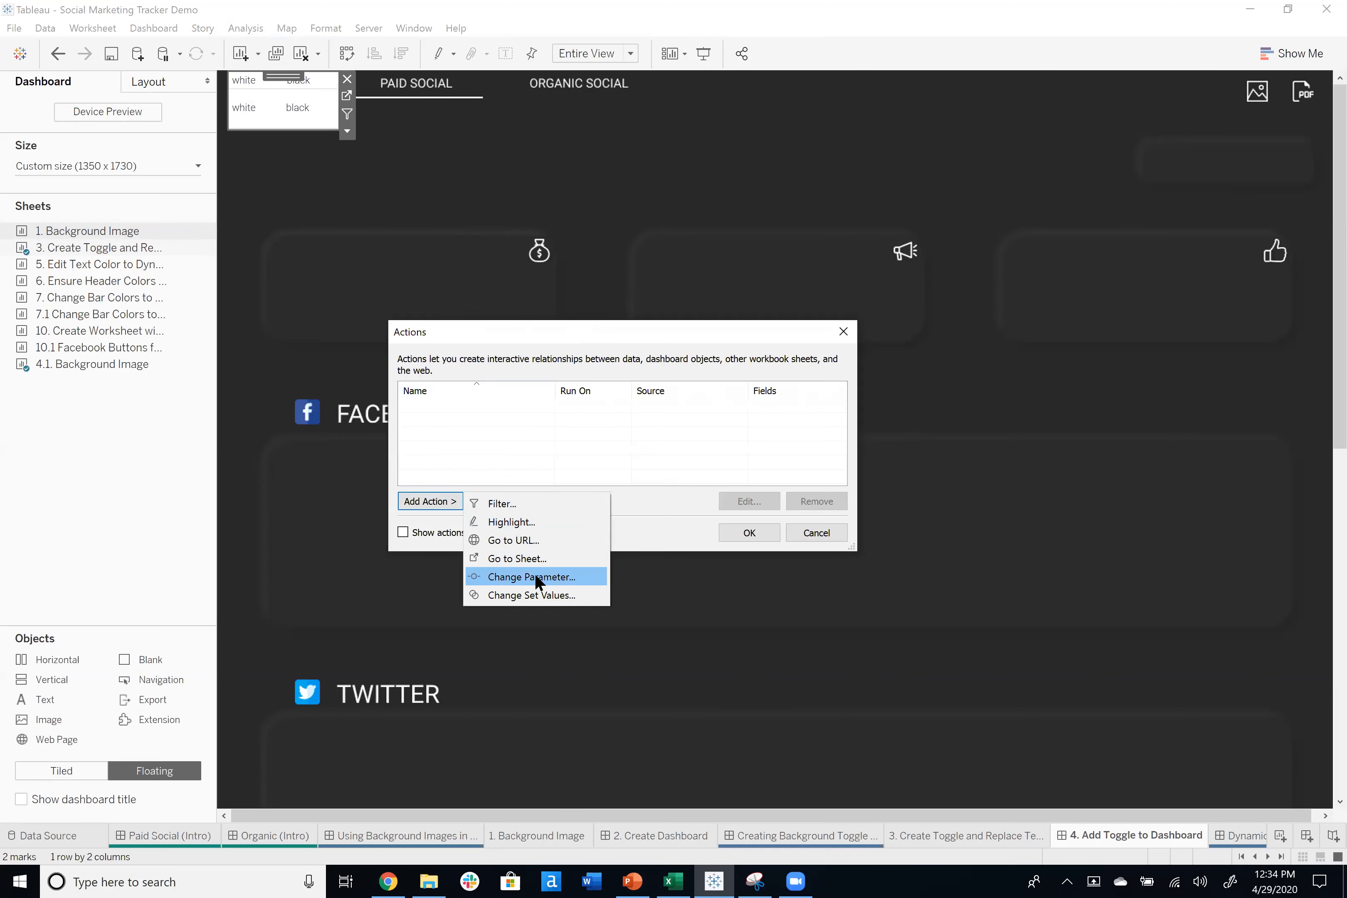
{"action": "left_click", "coordinate": [535, 574]}
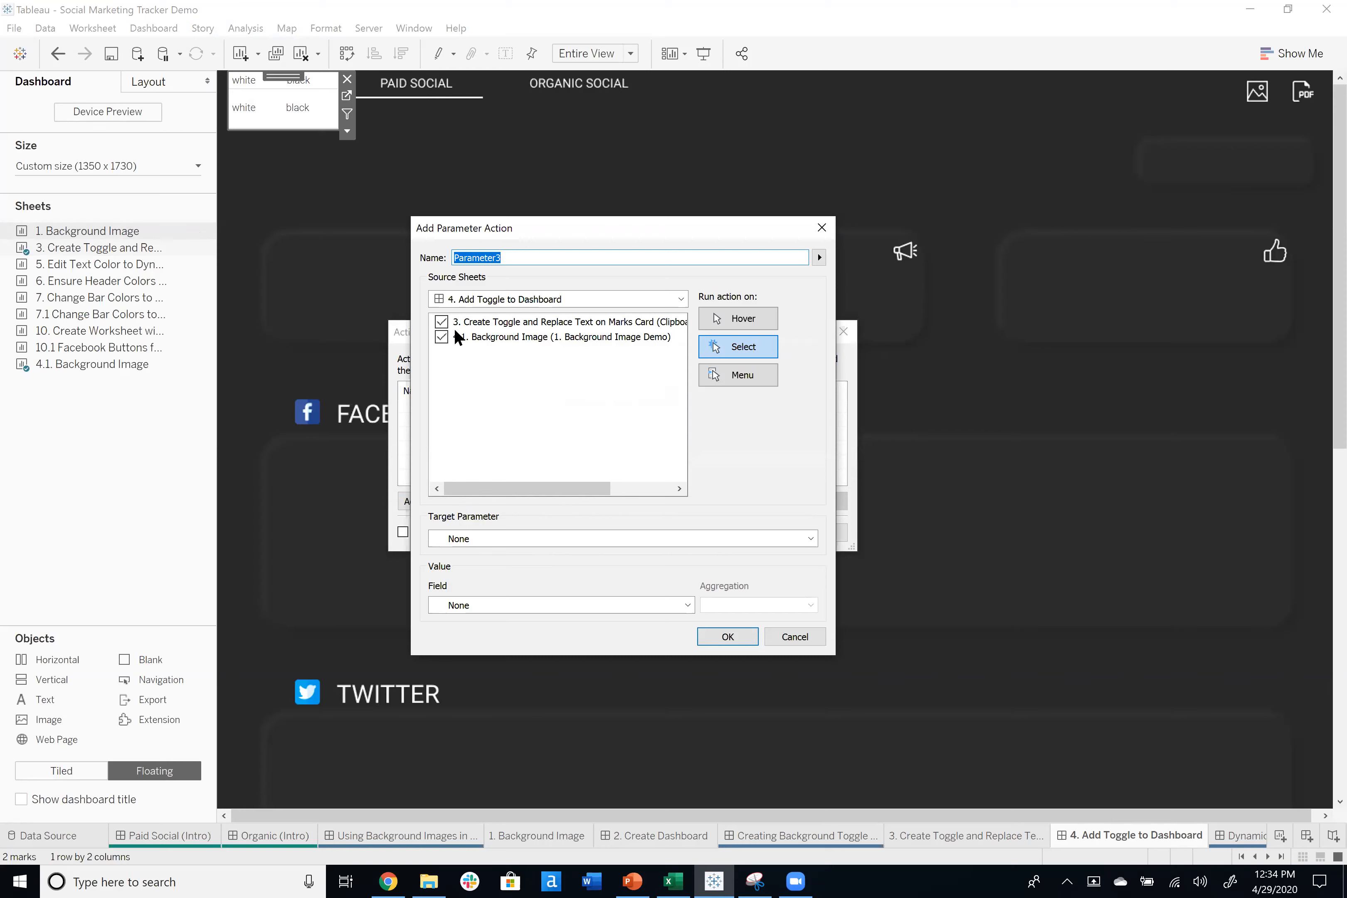
{"action": "left_click", "coordinate": [441, 336]}
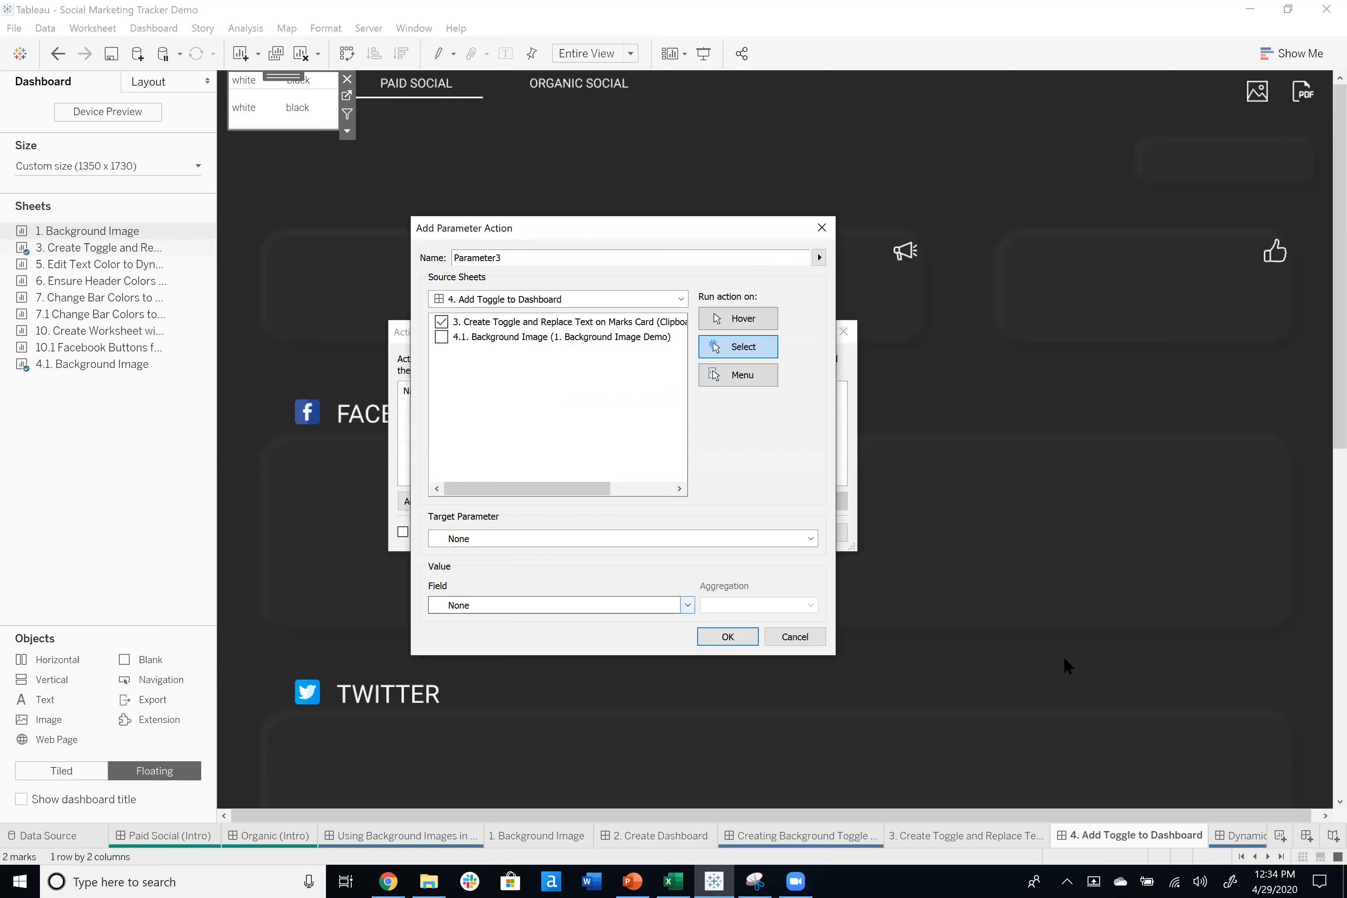
{"action": "left_click", "coordinate": [515, 540]}
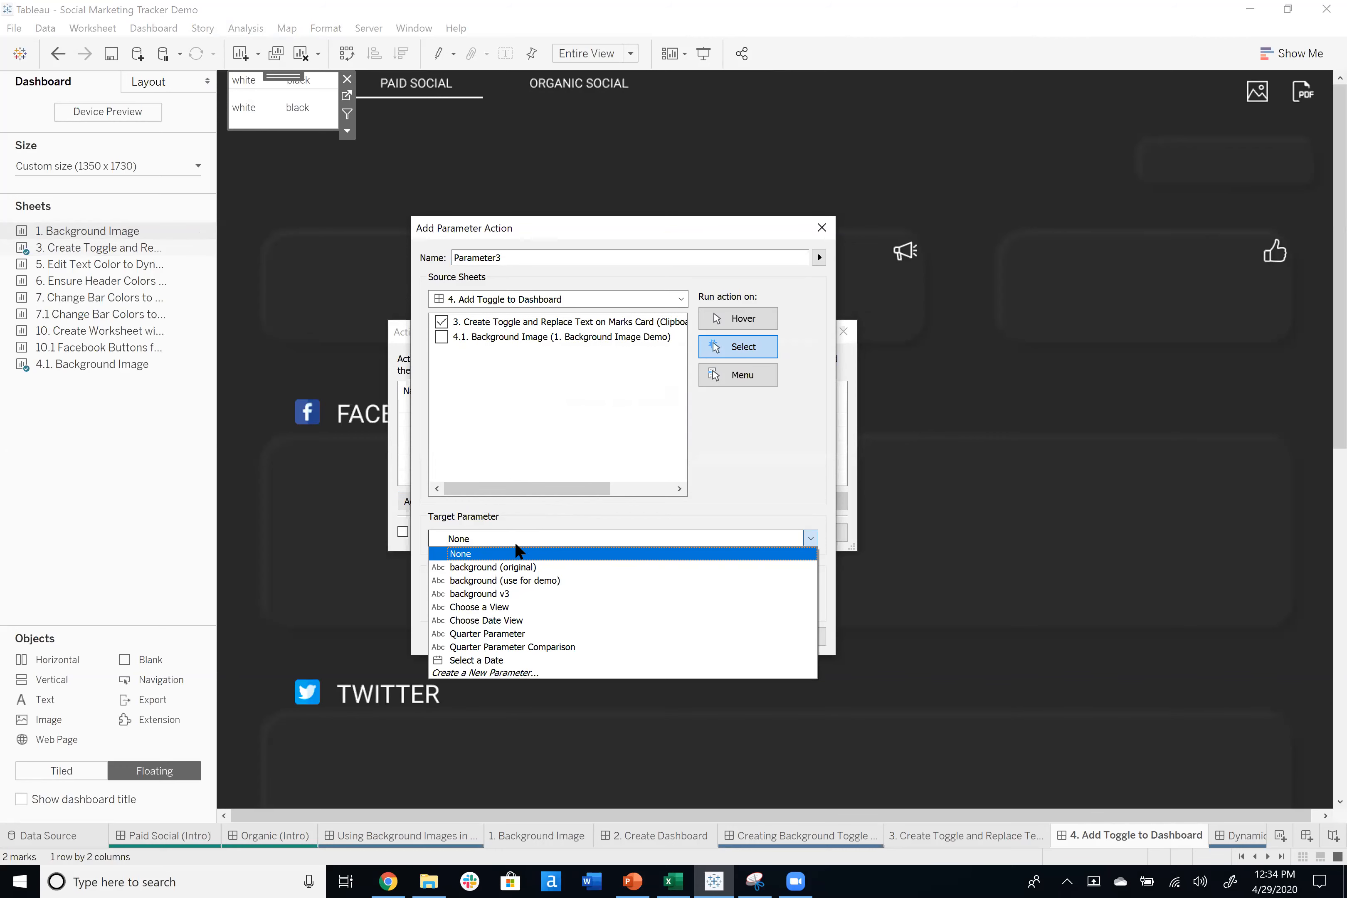
{"action": "left_click", "coordinate": [525, 579]}
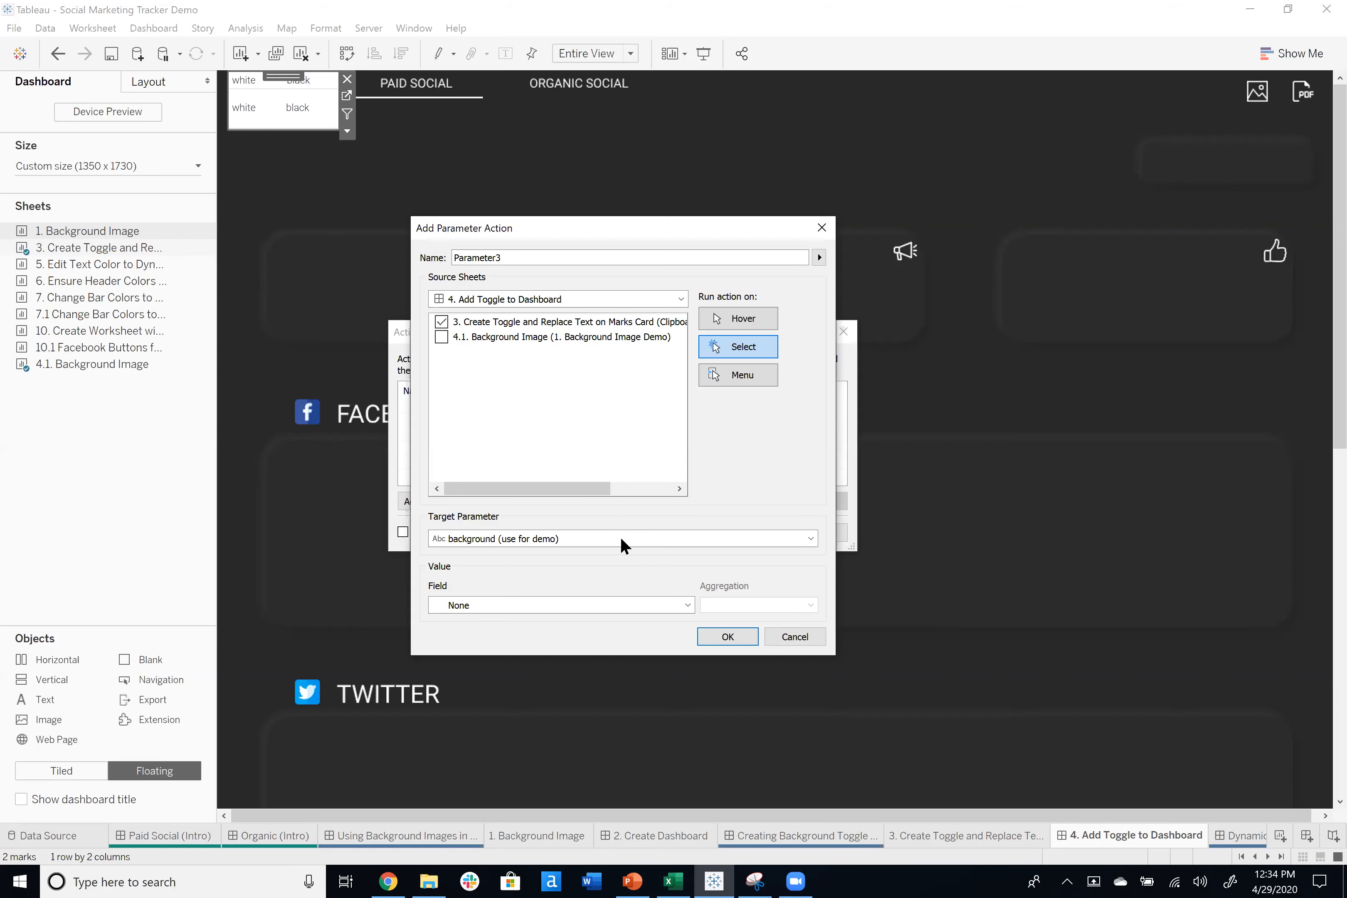
Set the parameter action's value field to Value (Clipboard_20200429T123320) and save the new dashboard action.
{"action": "left_click", "coordinate": [568, 604]}
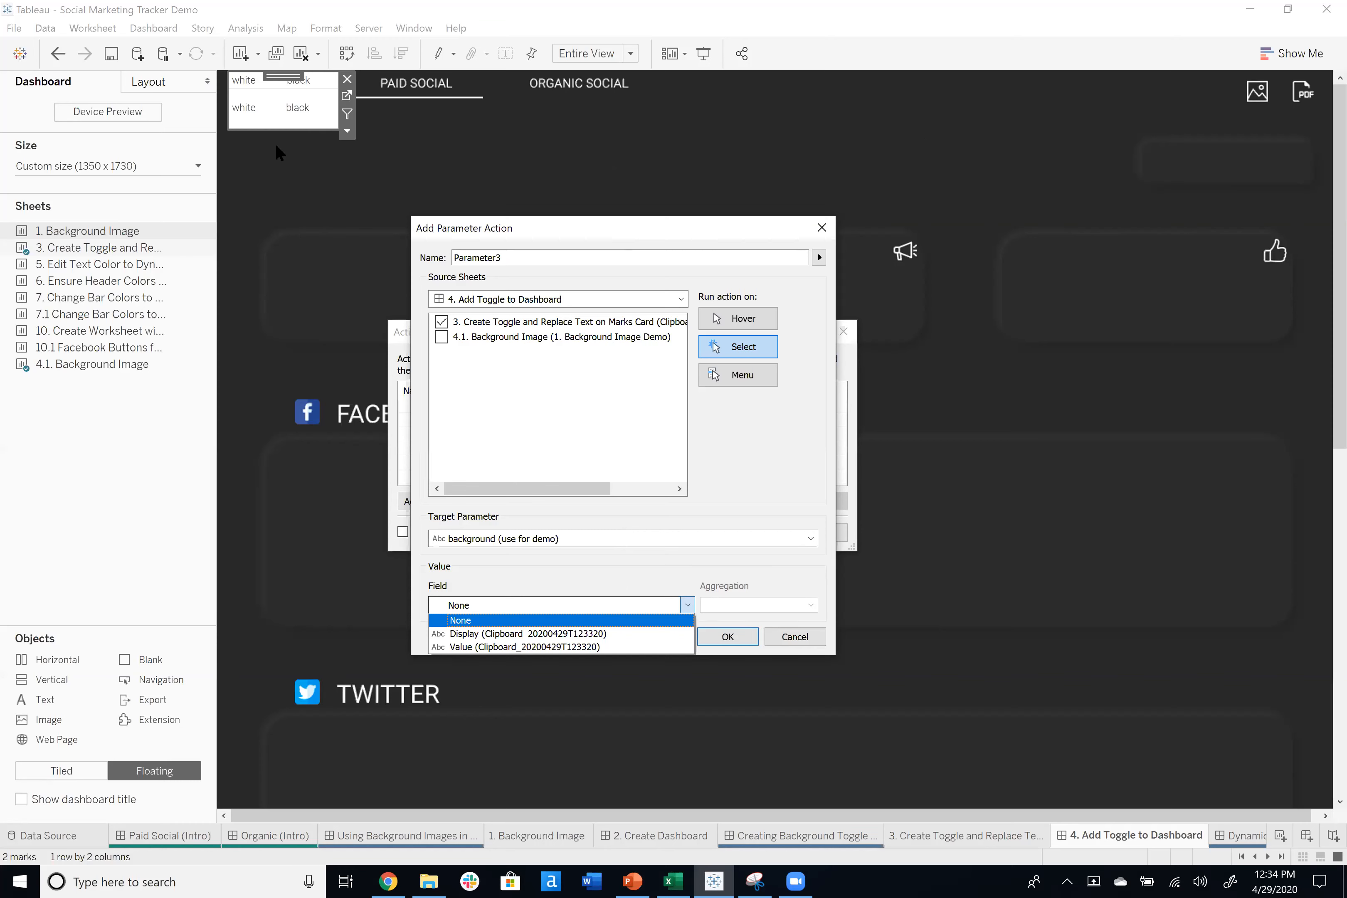
{"action": "left_click", "coordinate": [526, 647]}
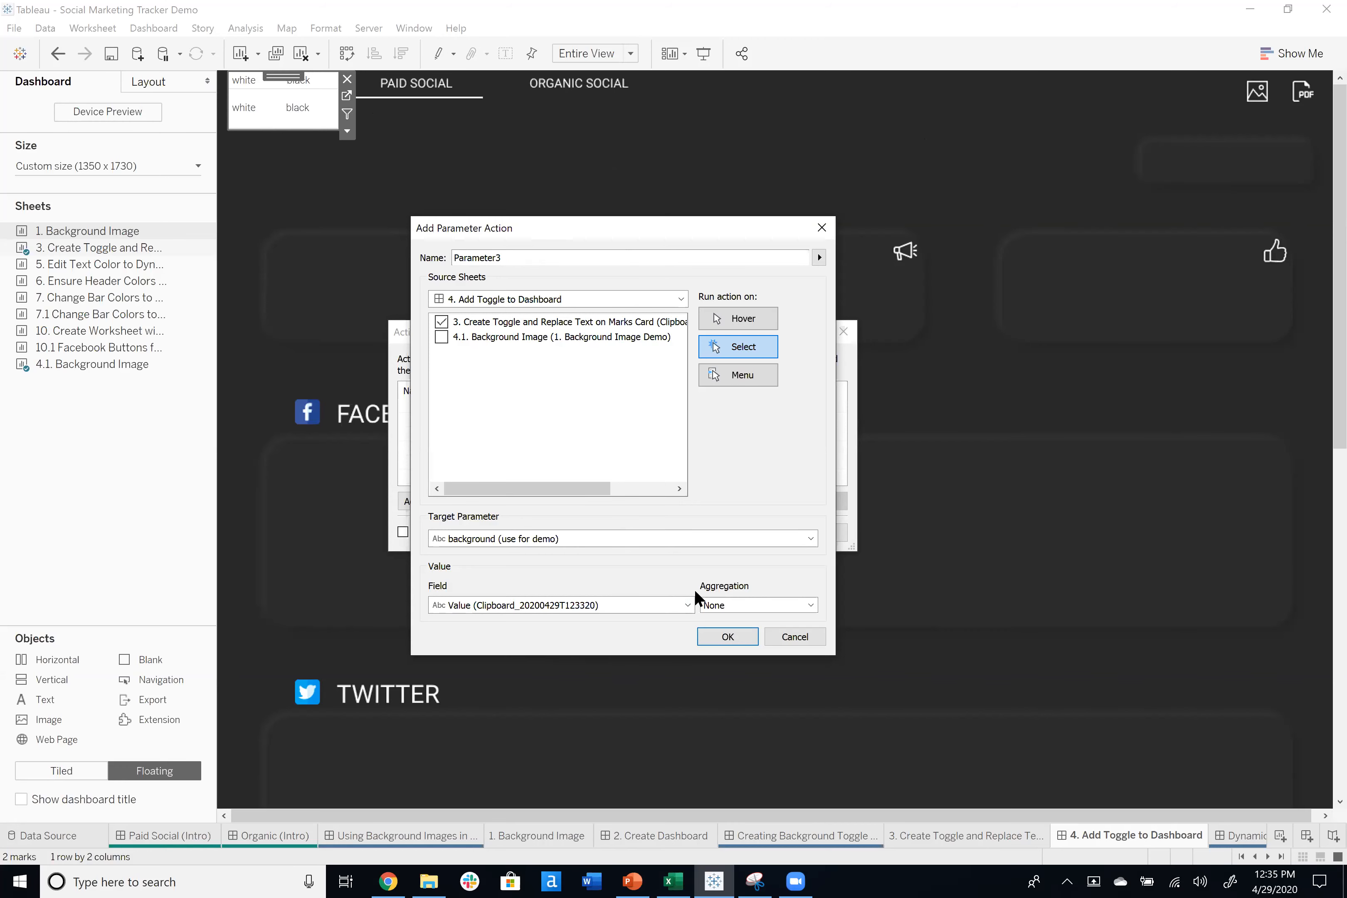
{"action": "left_click", "coordinate": [727, 634]}
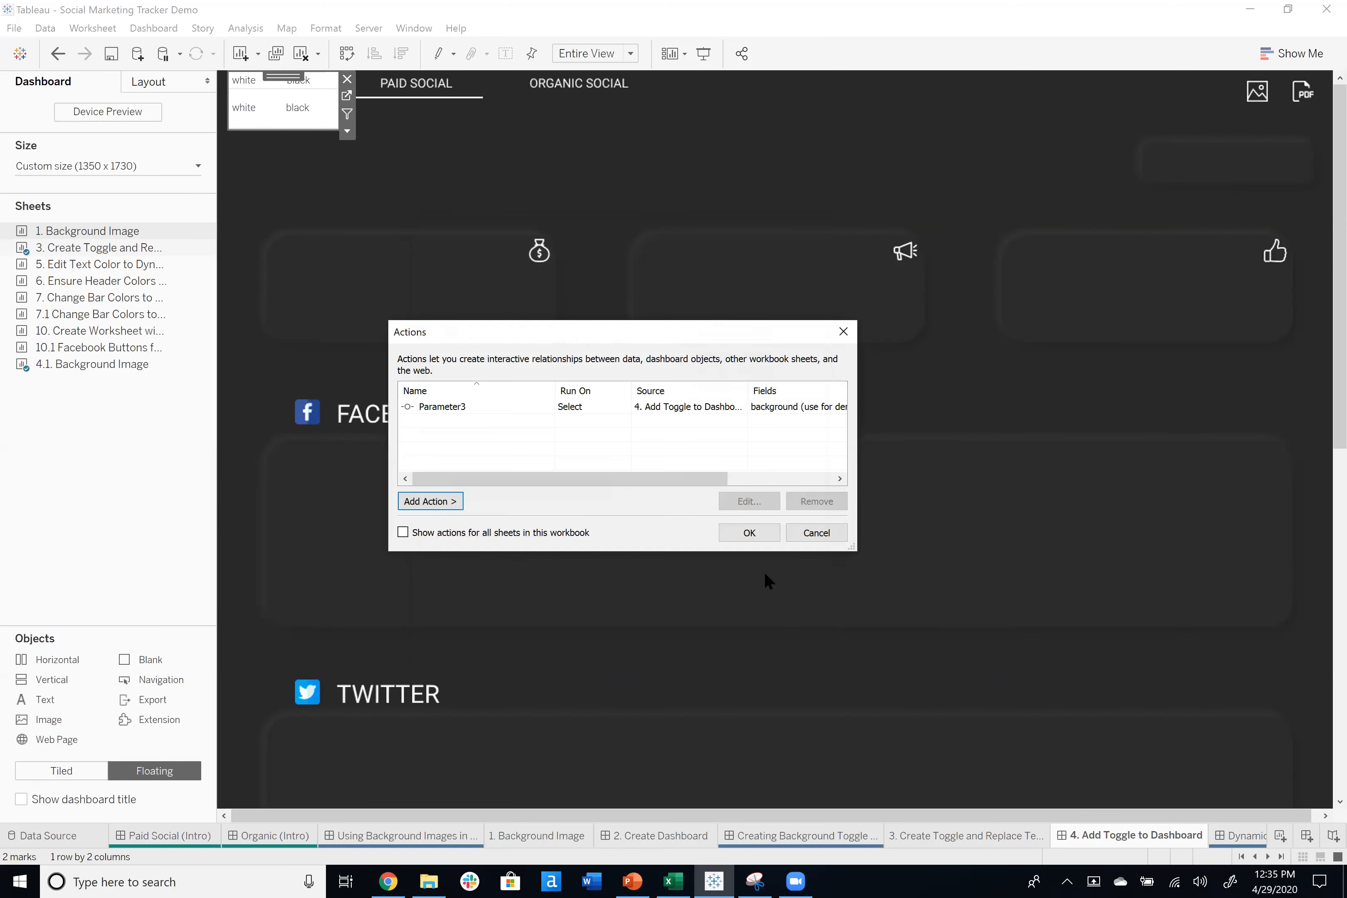
{"action": "left_click", "coordinate": [750, 532]}
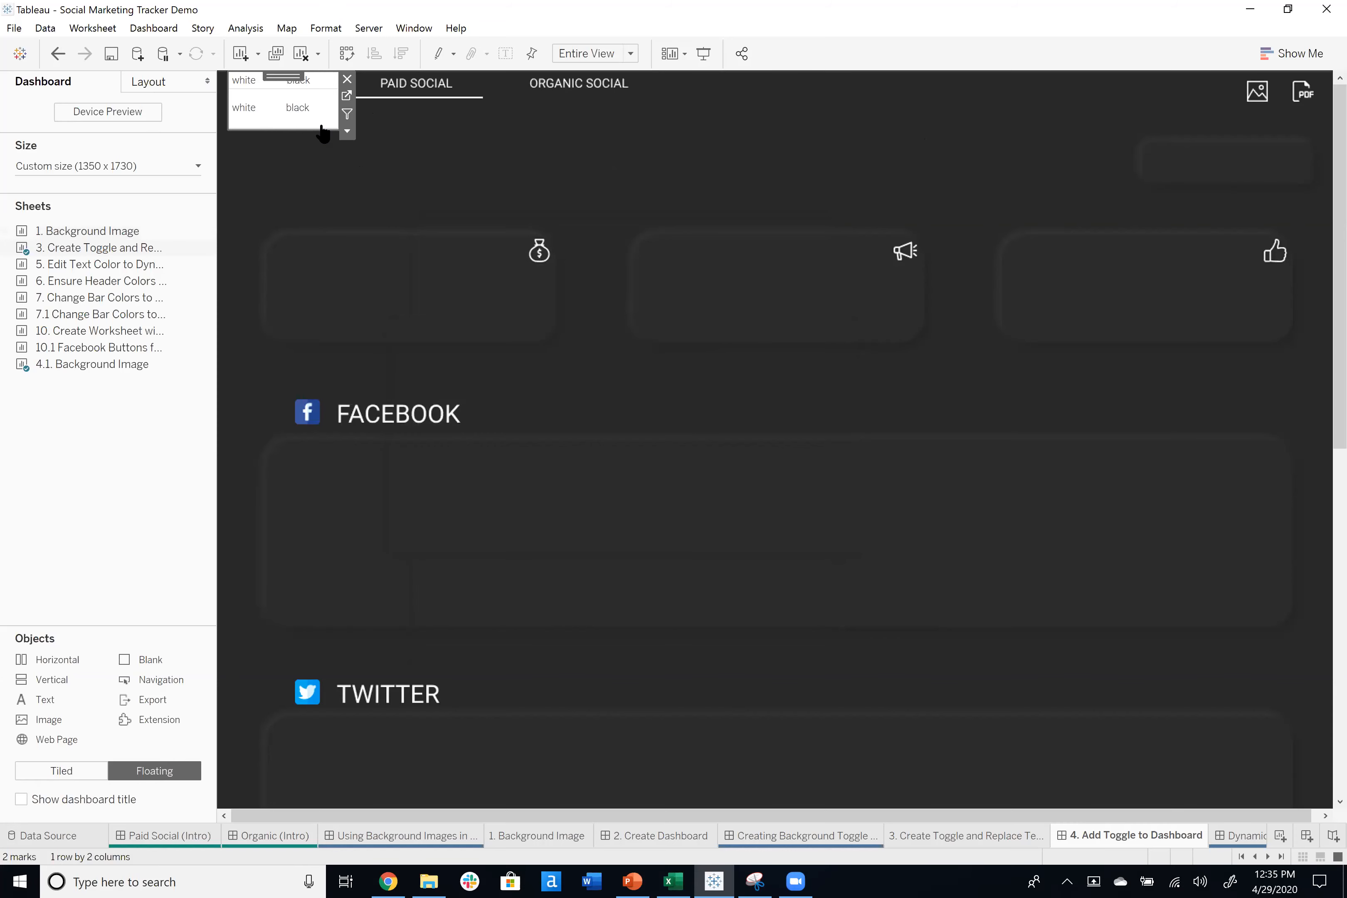
Test the background toggle on the dashboard by selecting and deselecting the white and black marks.
{"action": "left_click", "coordinate": [291, 118]}
{"action": "left_click", "coordinate": [258, 116]}
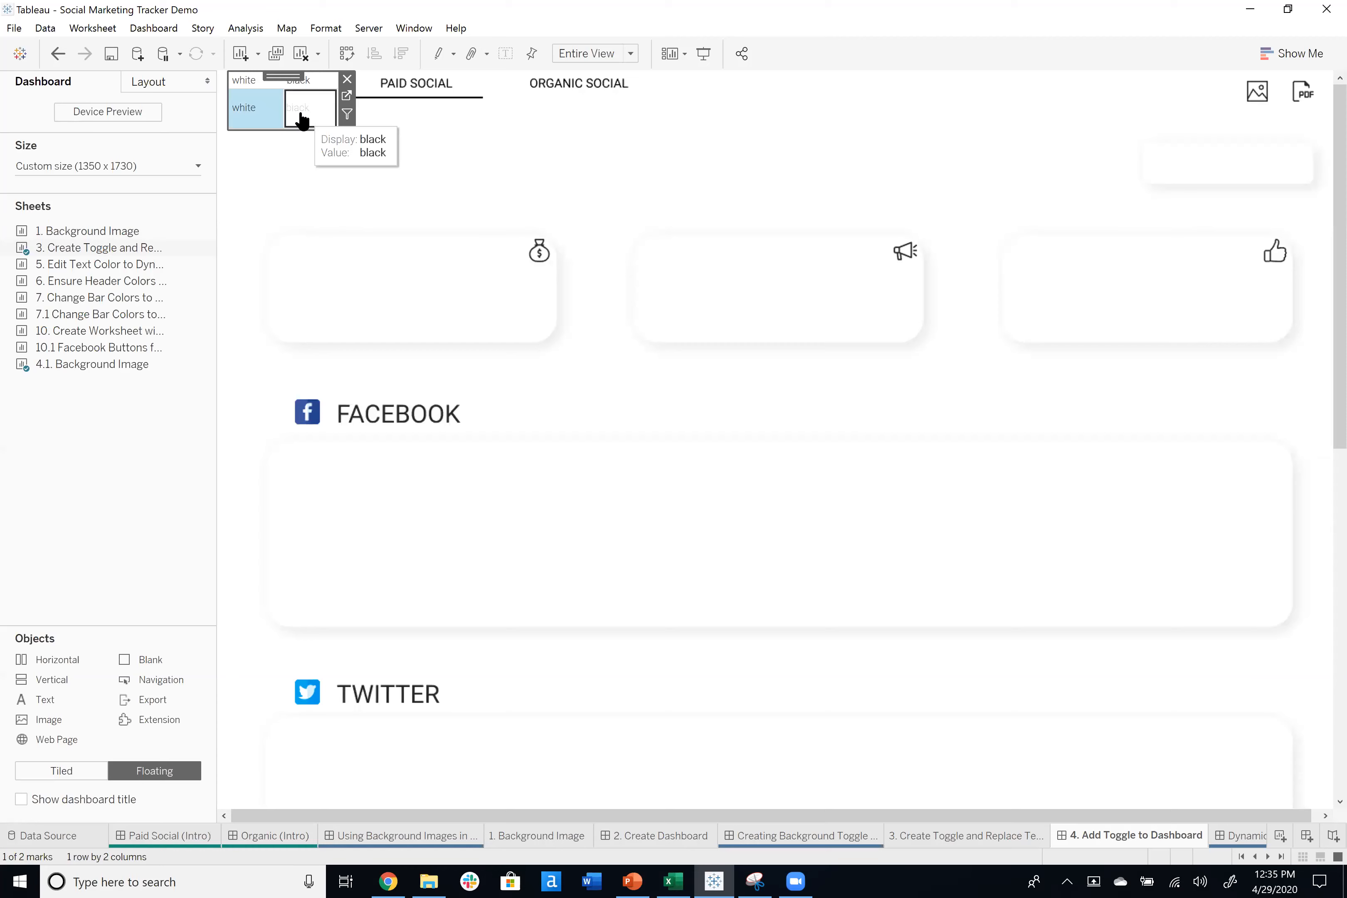
{"action": "left_click", "coordinate": [300, 122]}
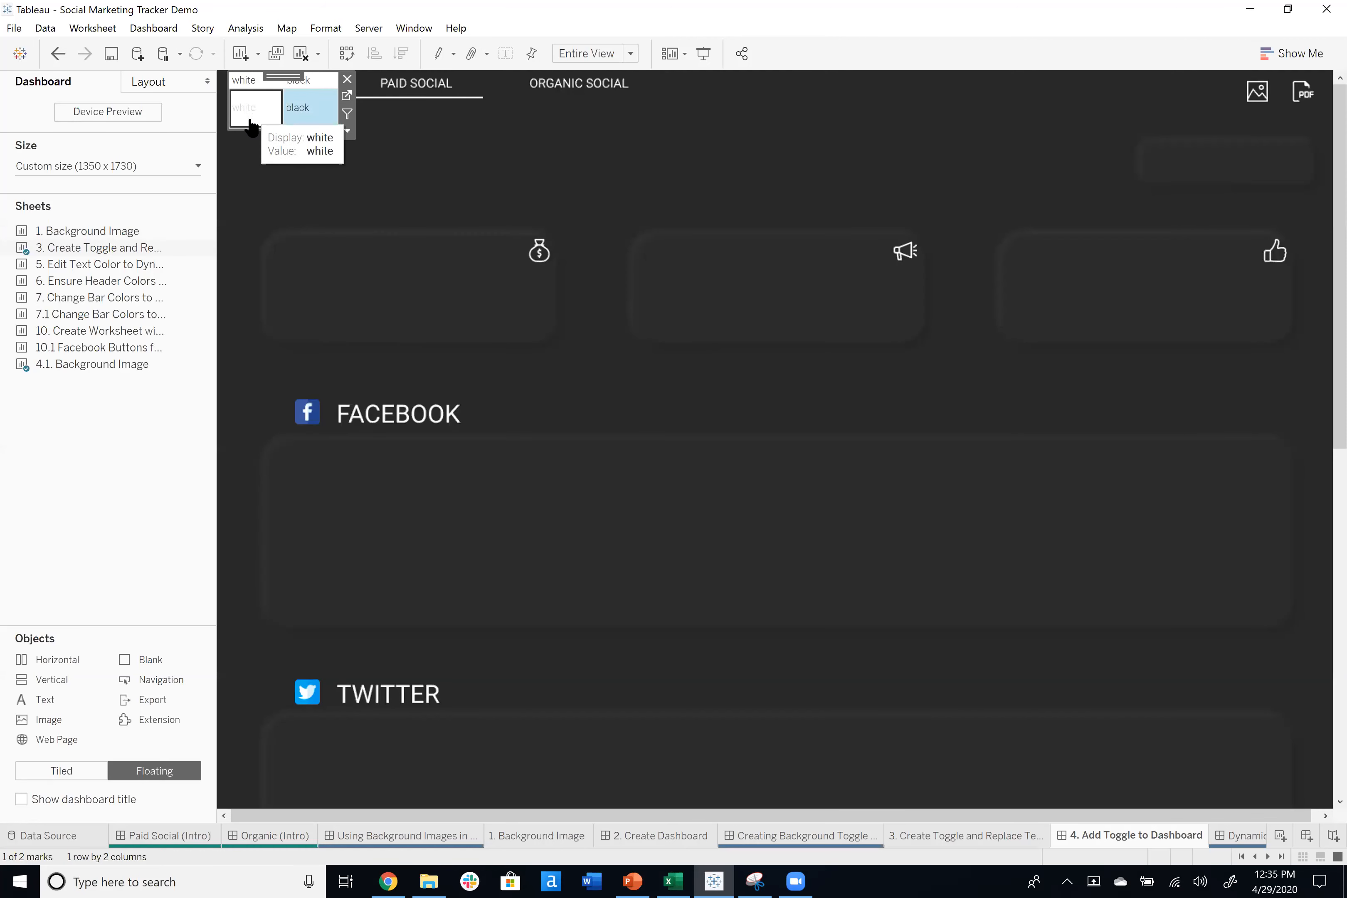
{"action": "left_click", "coordinate": [244, 110]}
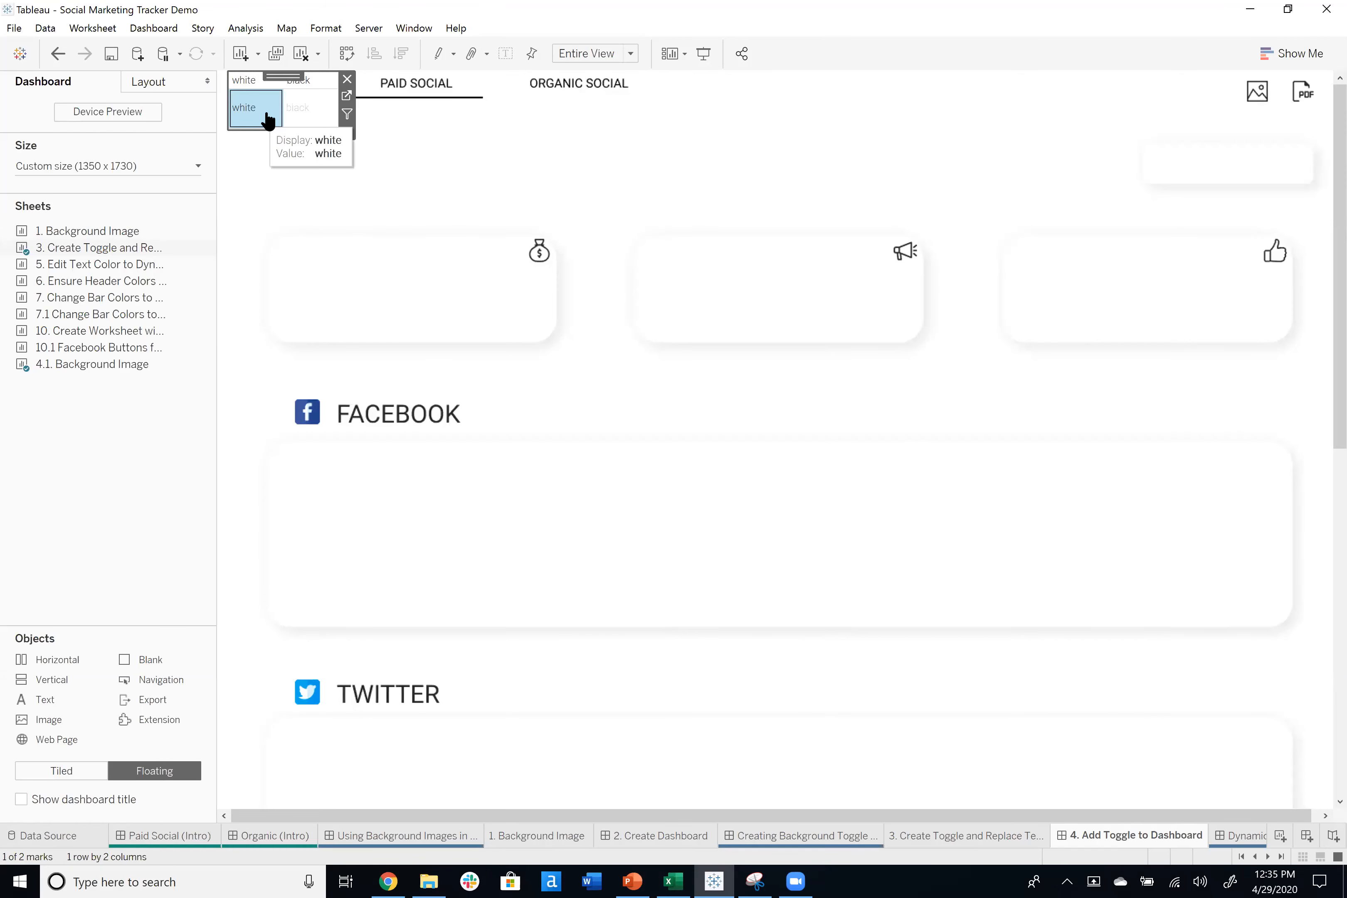
{"action": "left_click", "coordinate": [259, 116]}
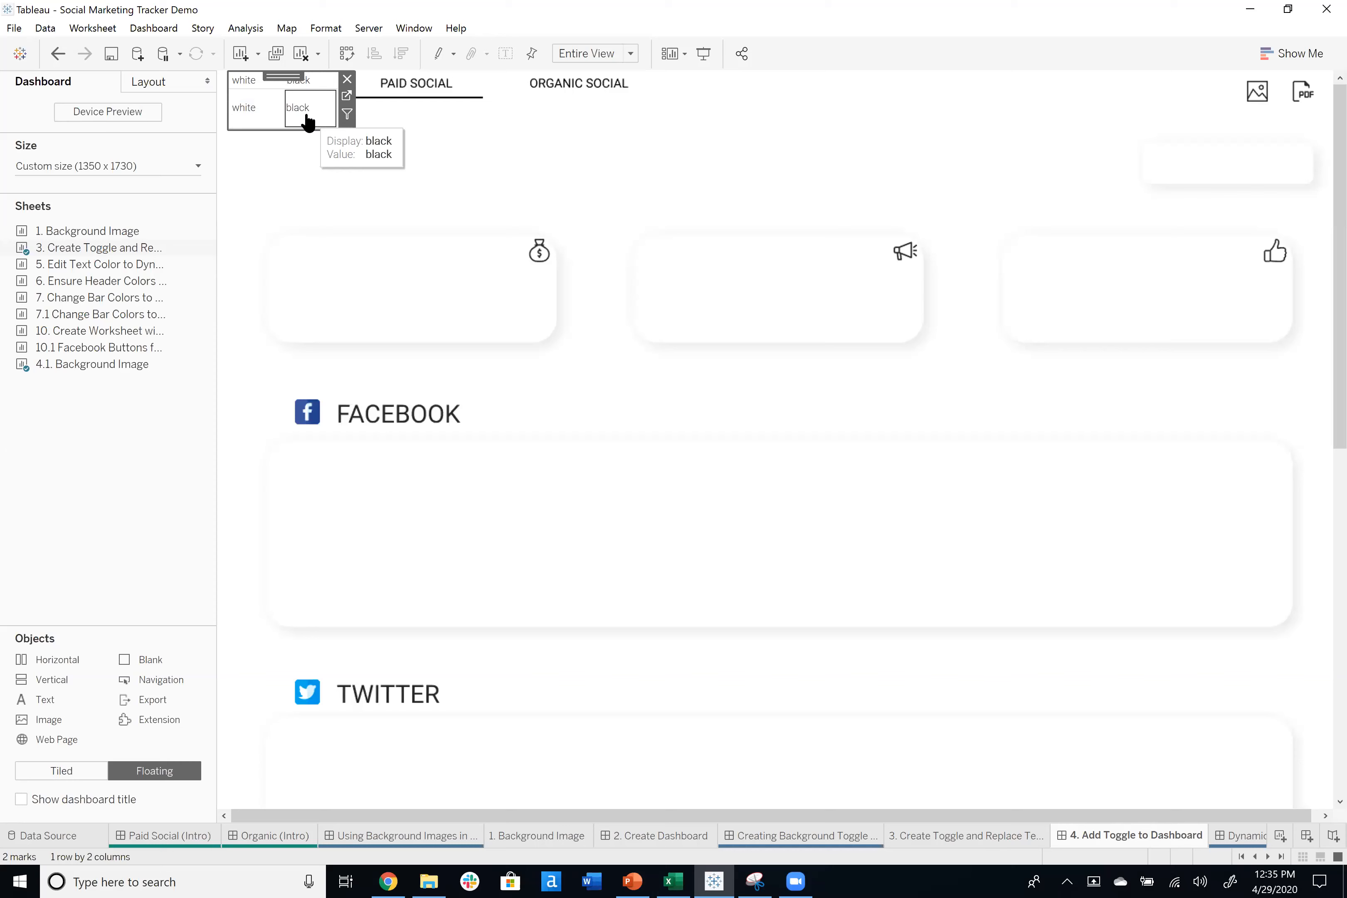
{"action": "left_click", "coordinate": [678, 359]}
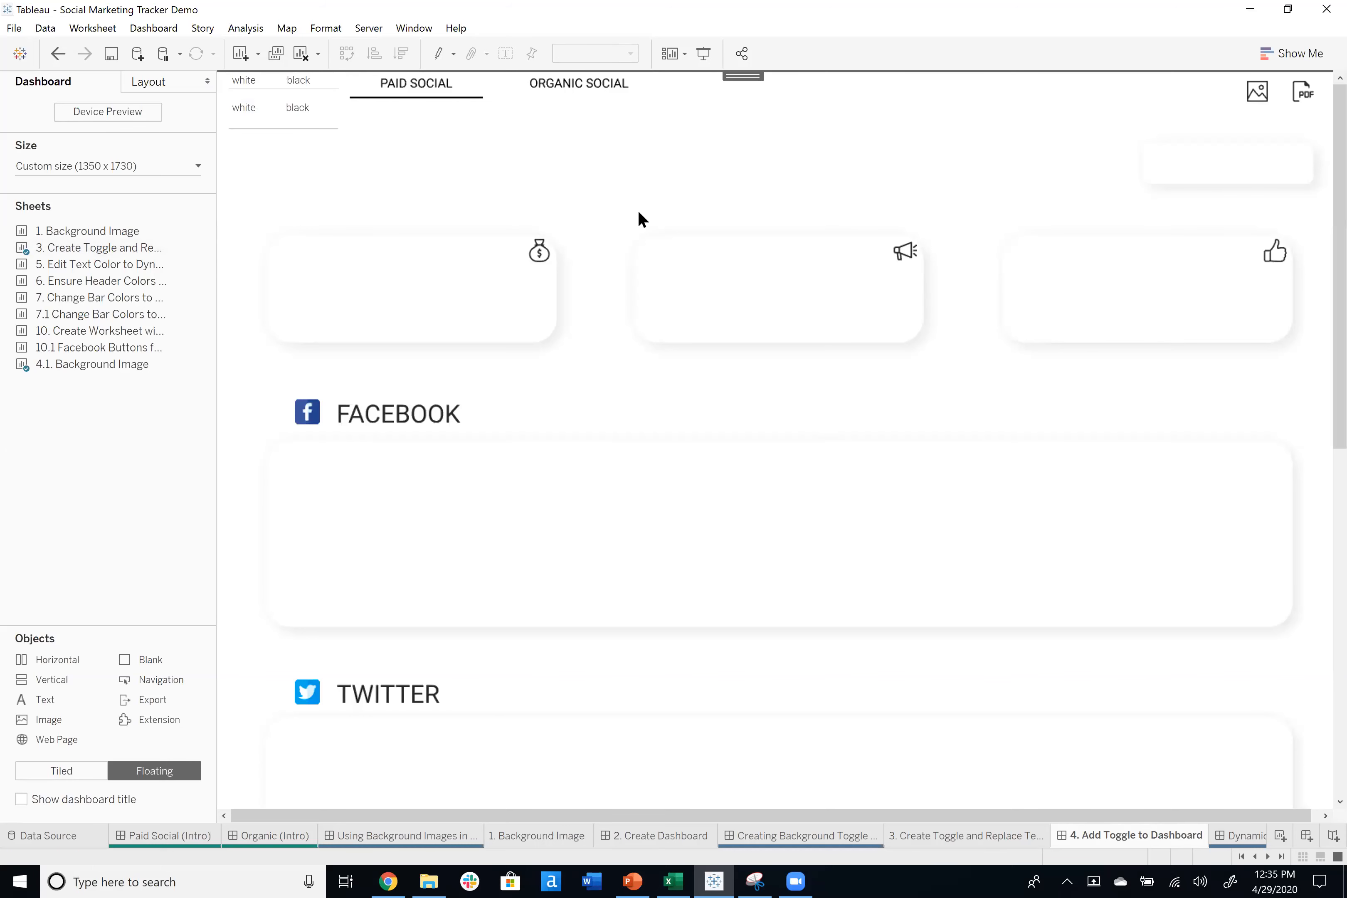
{"action": "left_click", "coordinate": [298, 119]}
{"action": "left_click", "coordinate": [298, 119]}
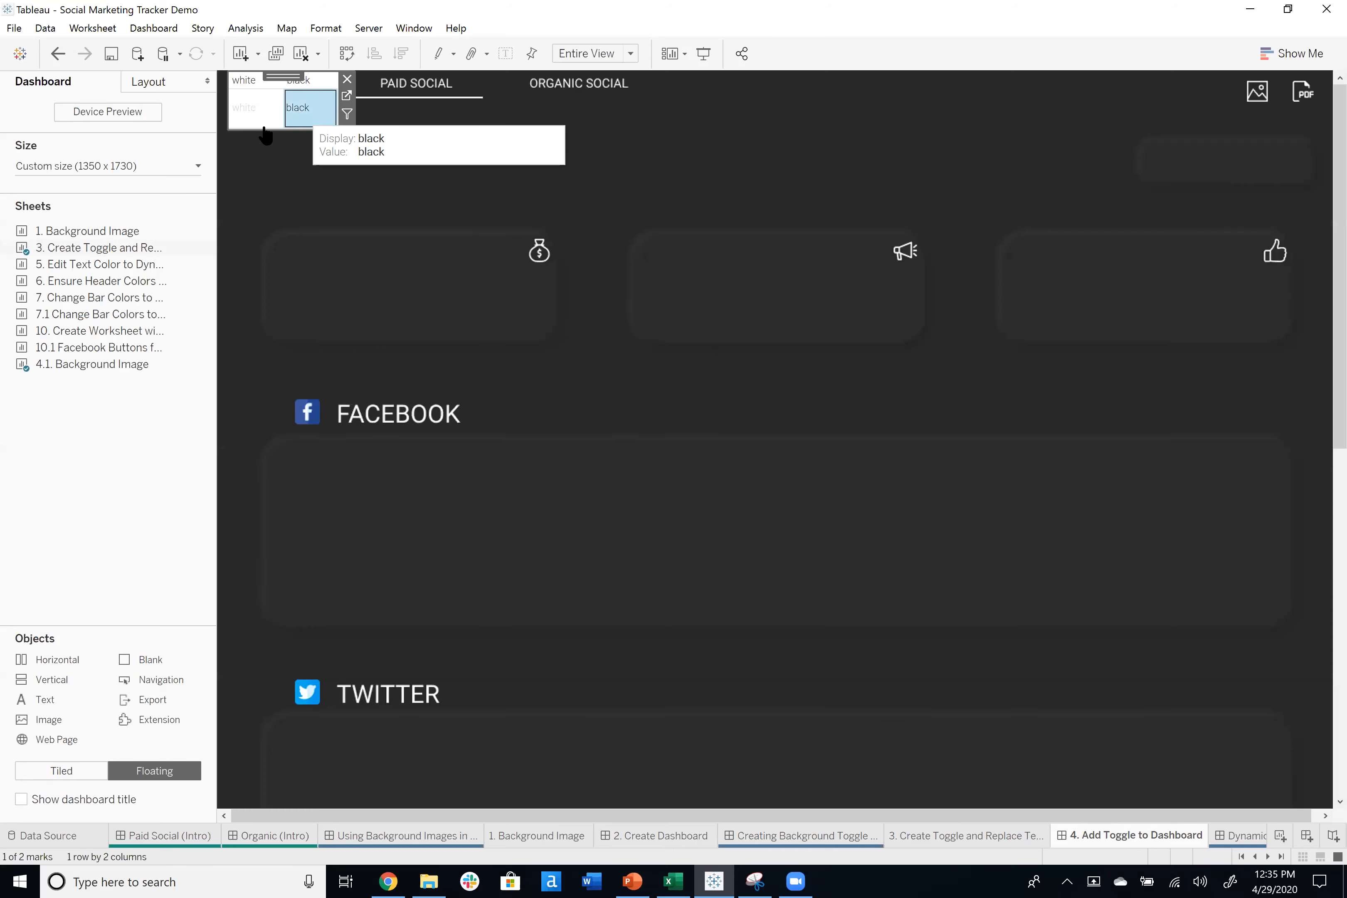
{"action": "left_click", "coordinate": [268, 122]}
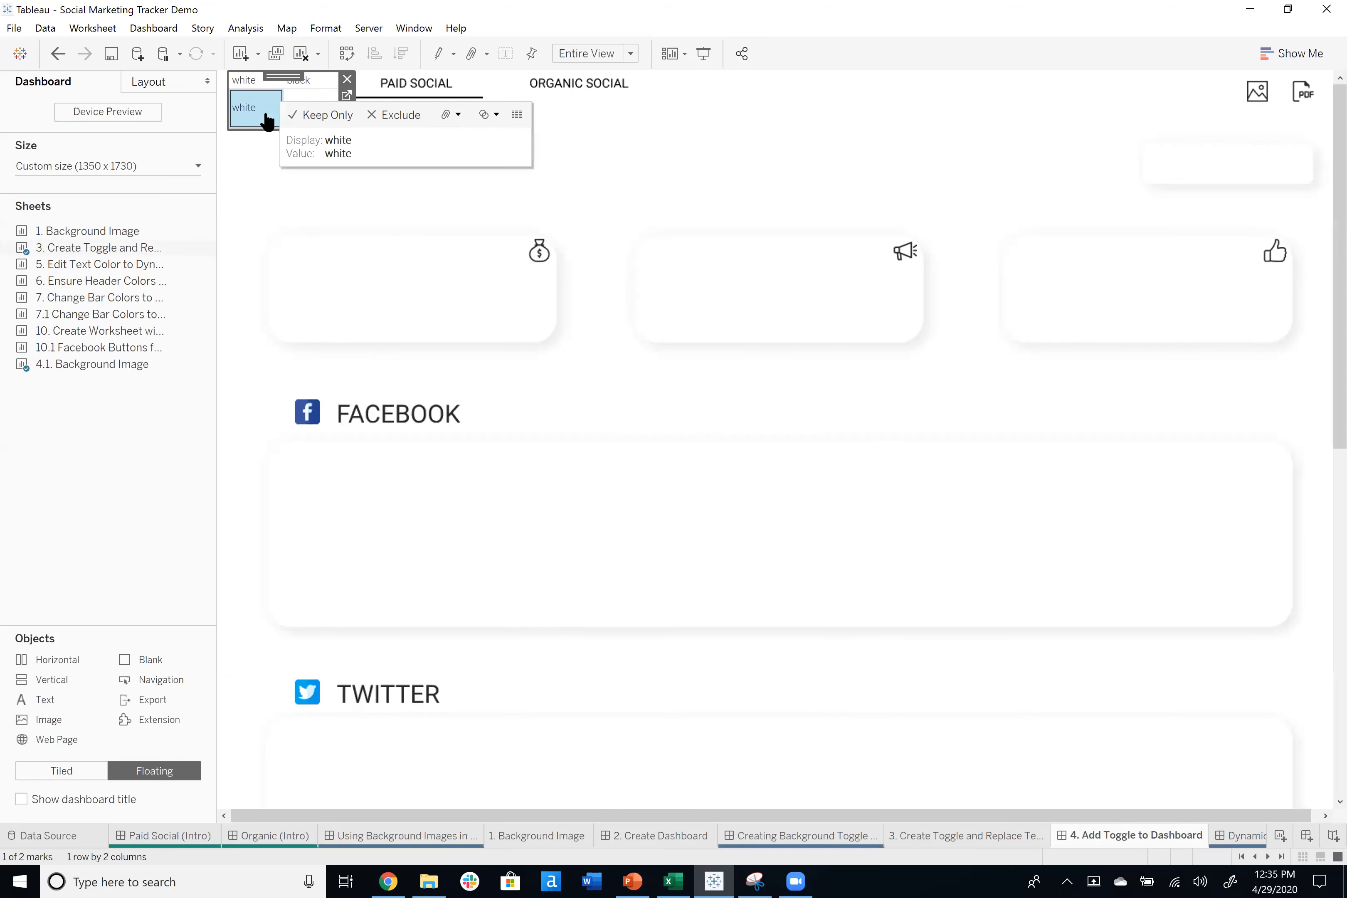
{"action": "left_click", "coordinate": [270, 116]}
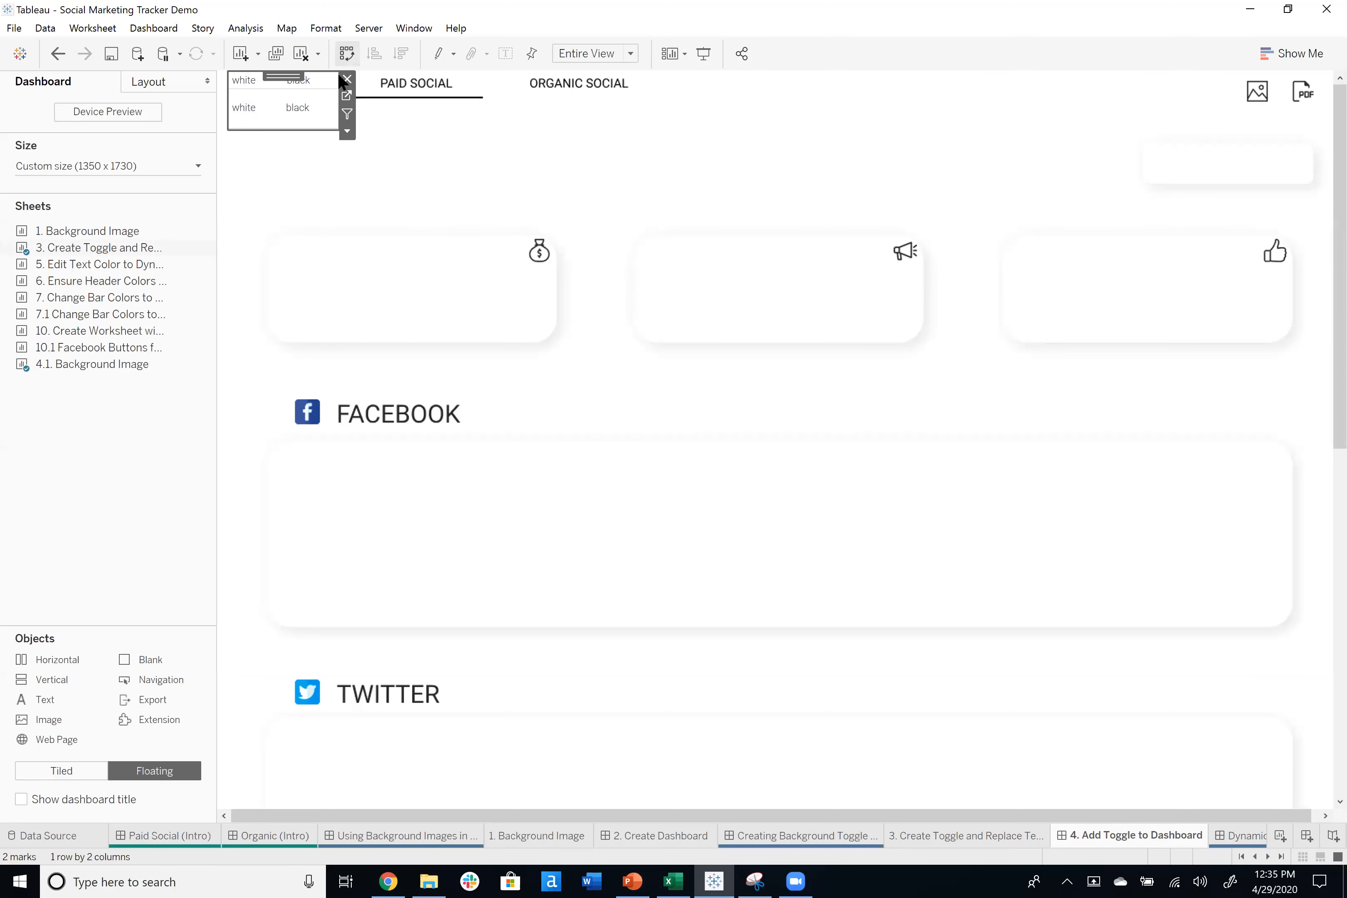
Go to the toggle's source worksheet and hide the header of the Display field.
{"action": "left_click", "coordinate": [346, 96]}
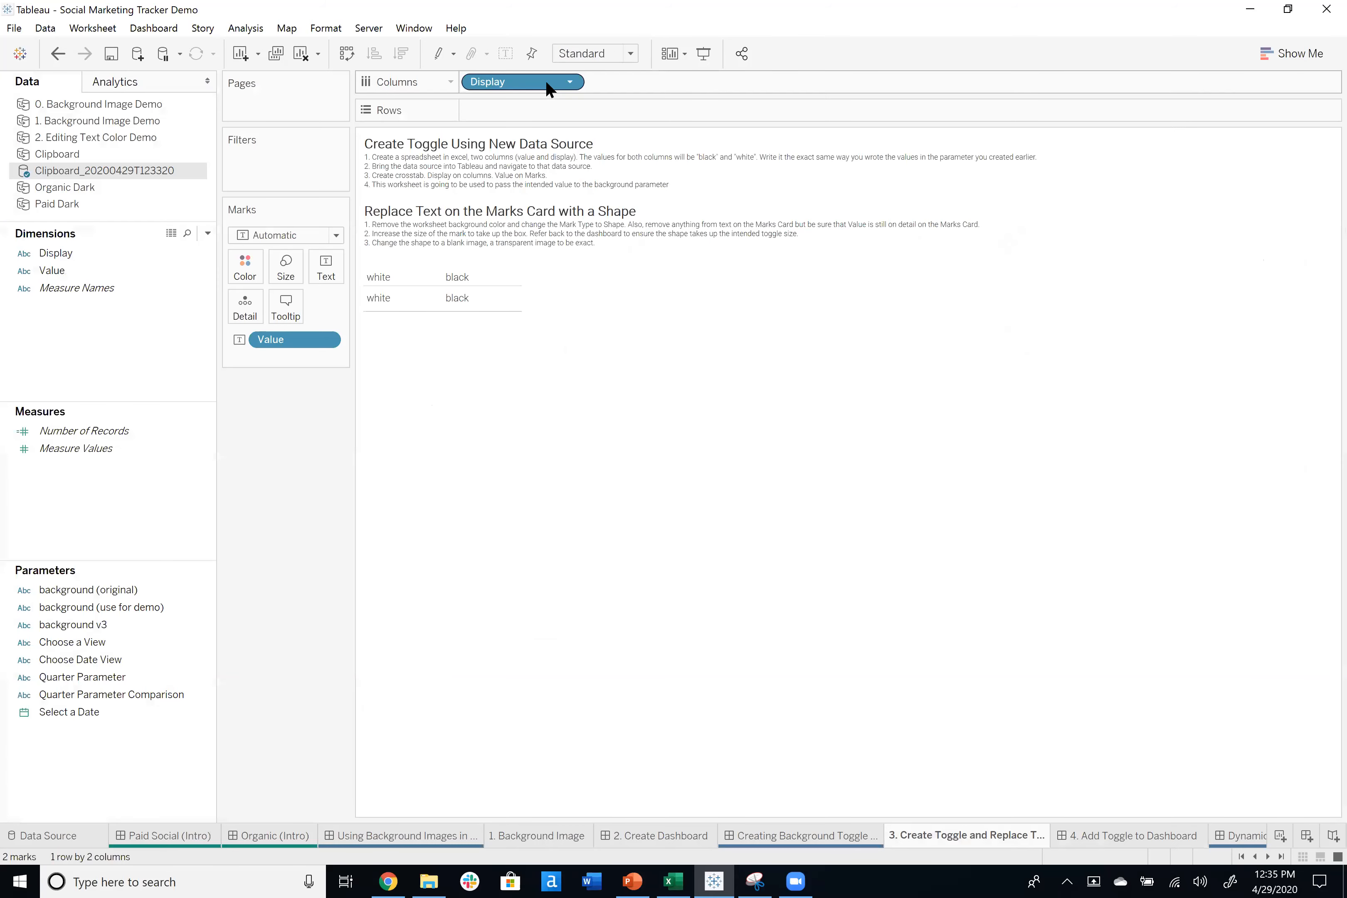
{"action": "left_click", "coordinate": [570, 82]}
{"action": "left_click", "coordinate": [605, 212]}
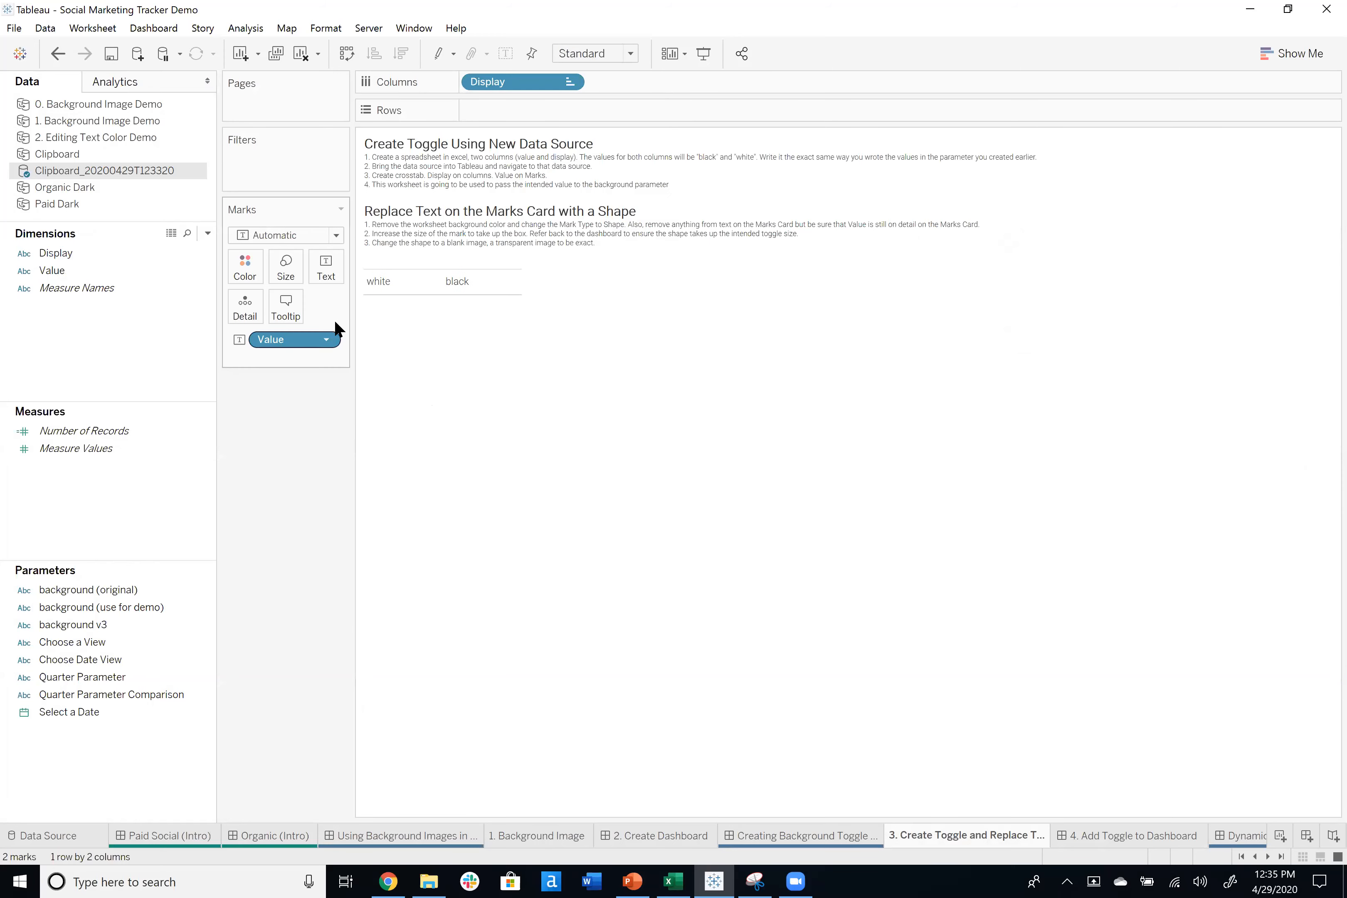
Display the toggle marks as slightly enlarged shapes, with Value moved from the label to Detail.
{"action": "left_click", "coordinate": [275, 233]}
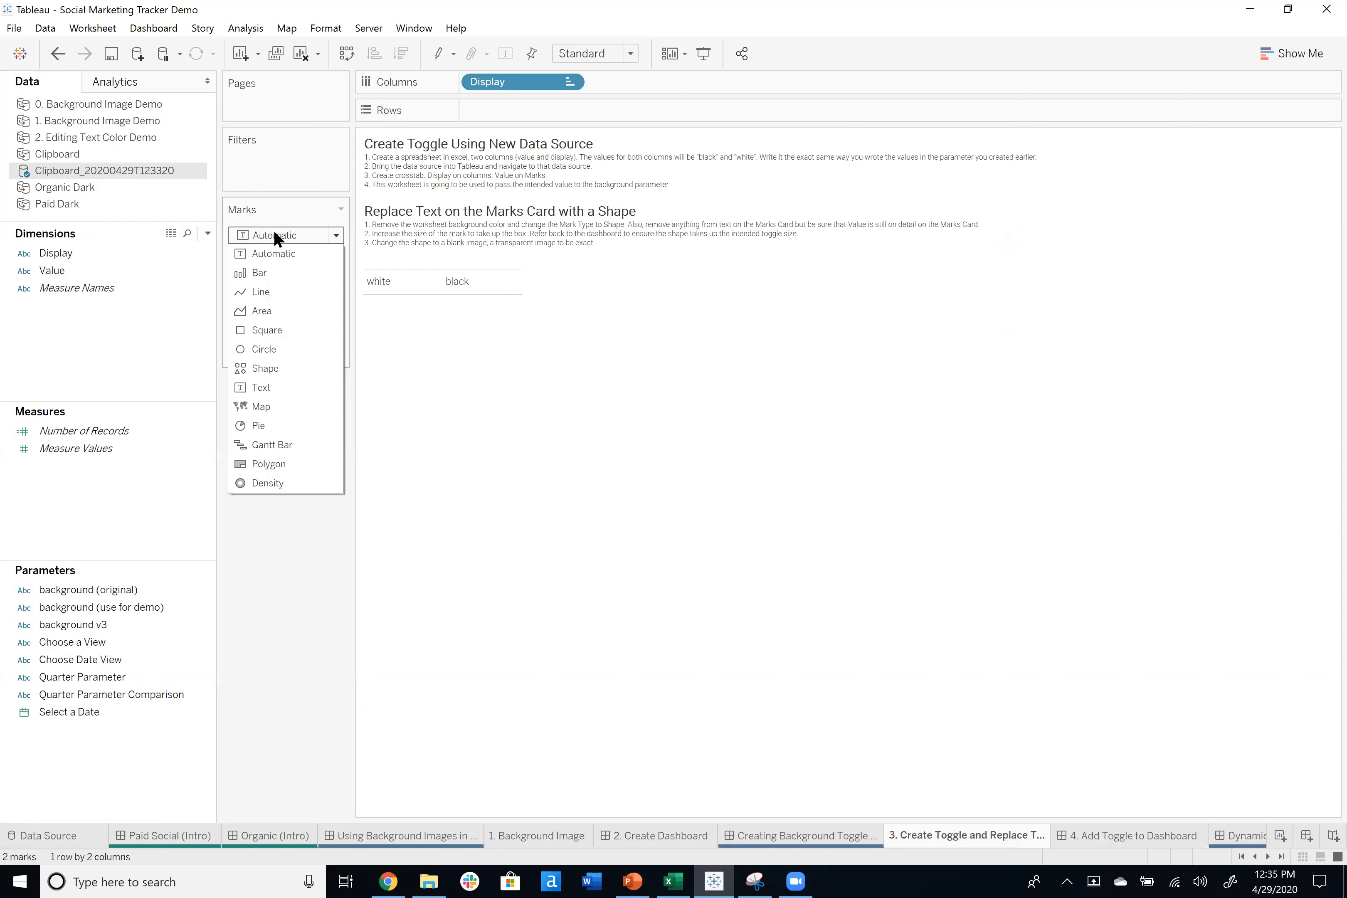
{"action": "left_click", "coordinate": [268, 368]}
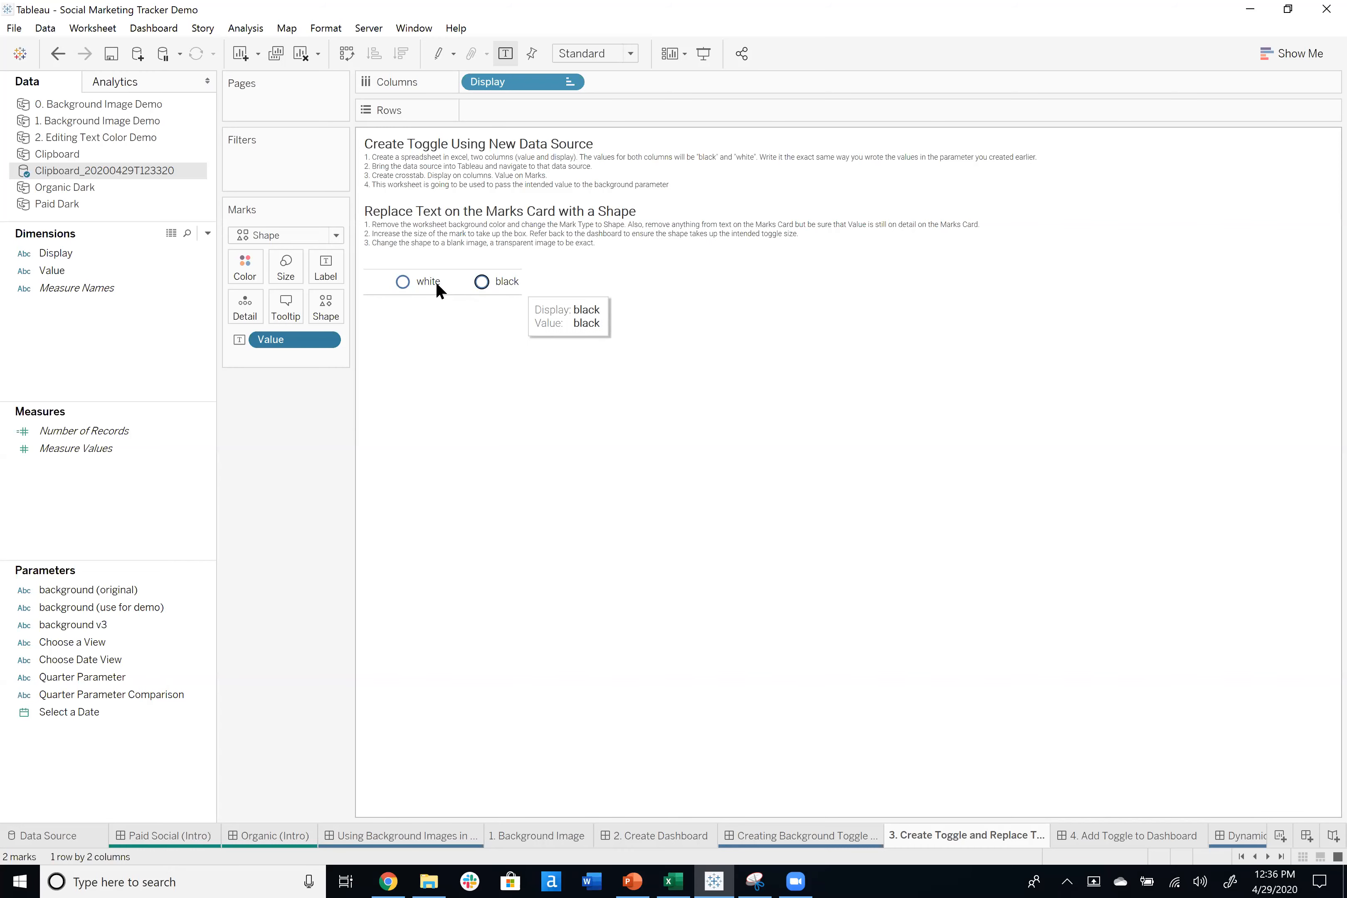
{"action": "left_click_drag", "start_coordinate": [255, 340], "coordinate": [246, 303]}
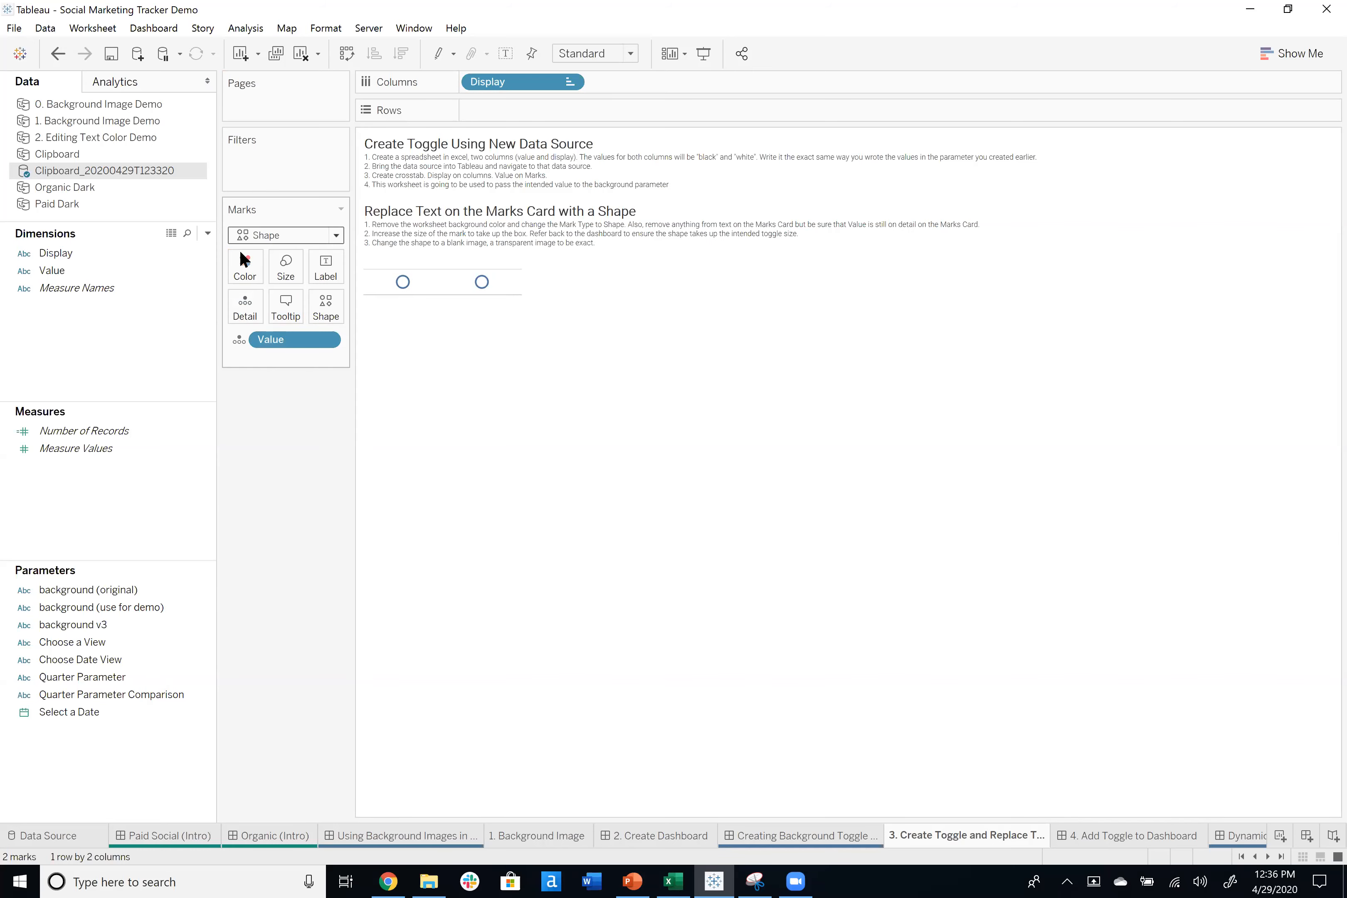
{"action": "left_click", "coordinate": [288, 271]}
{"action": "left_click_drag", "start_coordinate": [315, 306], "coordinate": [336, 305]}
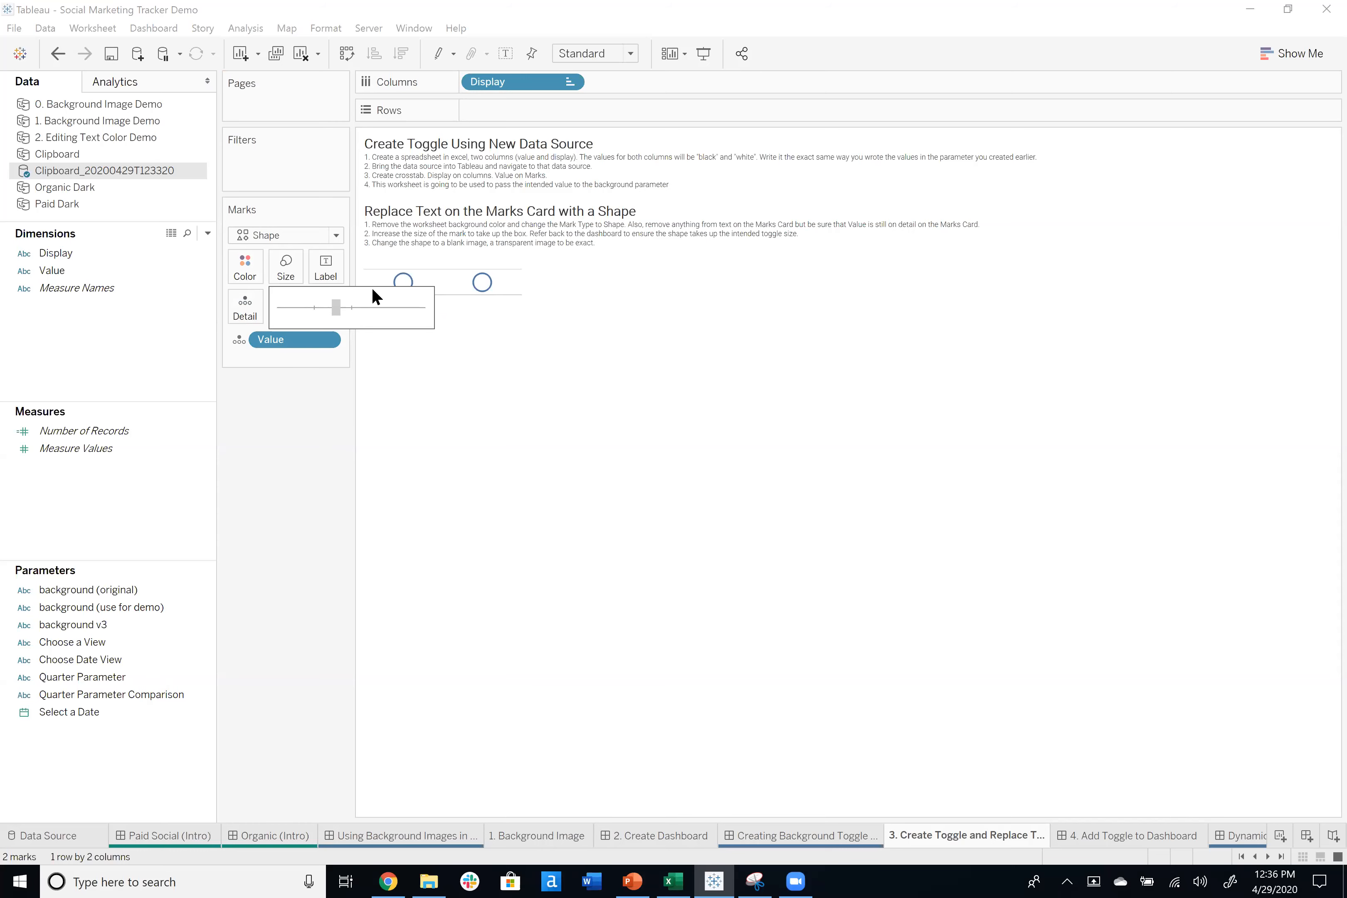
Set the toggle worksheet's row divider pane border to None.
{"action": "right_click", "coordinate": [511, 281]}
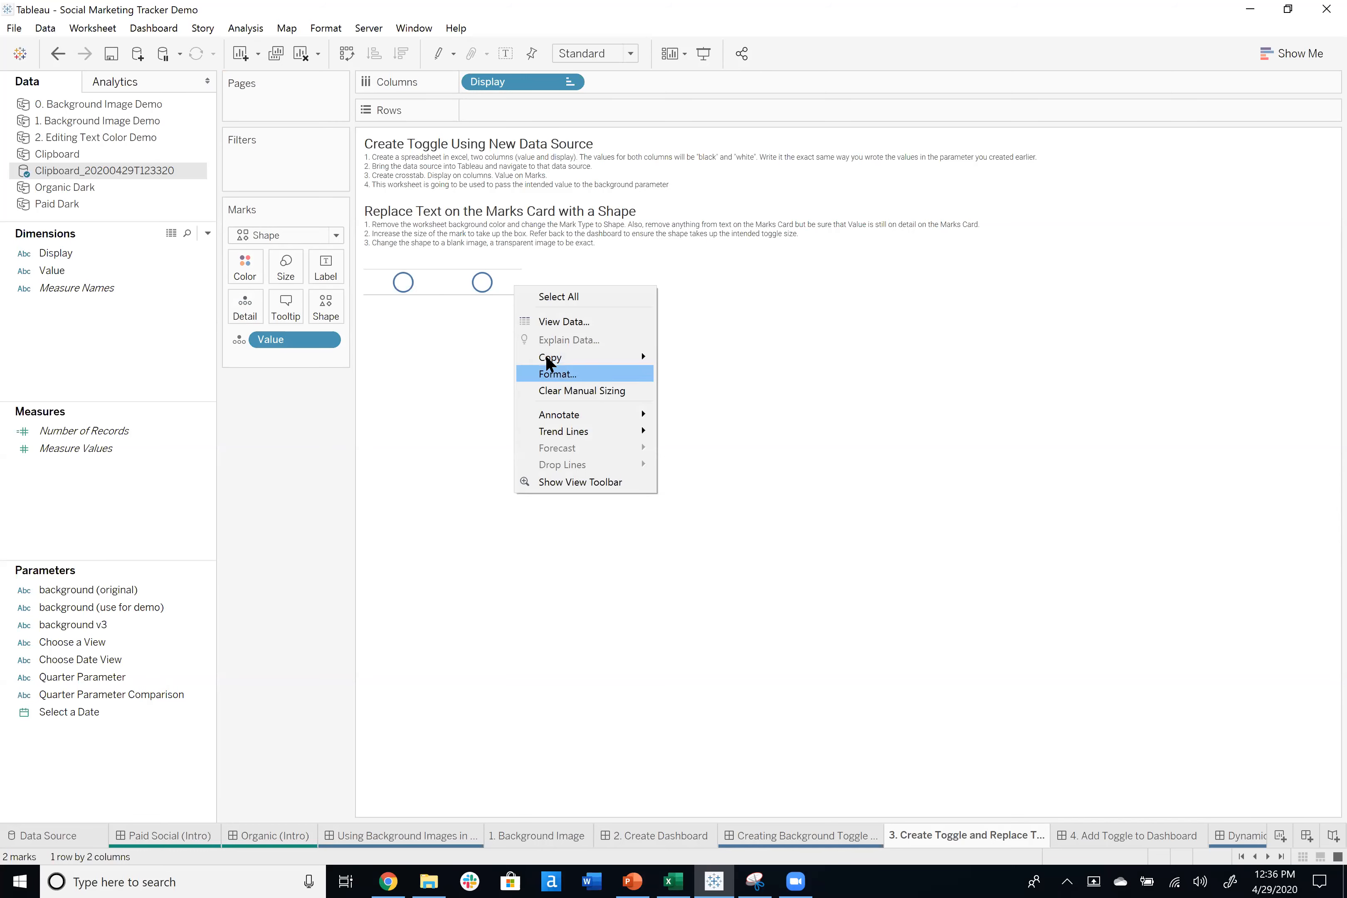
{"action": "left_click", "coordinate": [553, 373]}
{"action": "left_click", "coordinate": [82, 110]}
{"action": "left_click", "coordinate": [148, 440]}
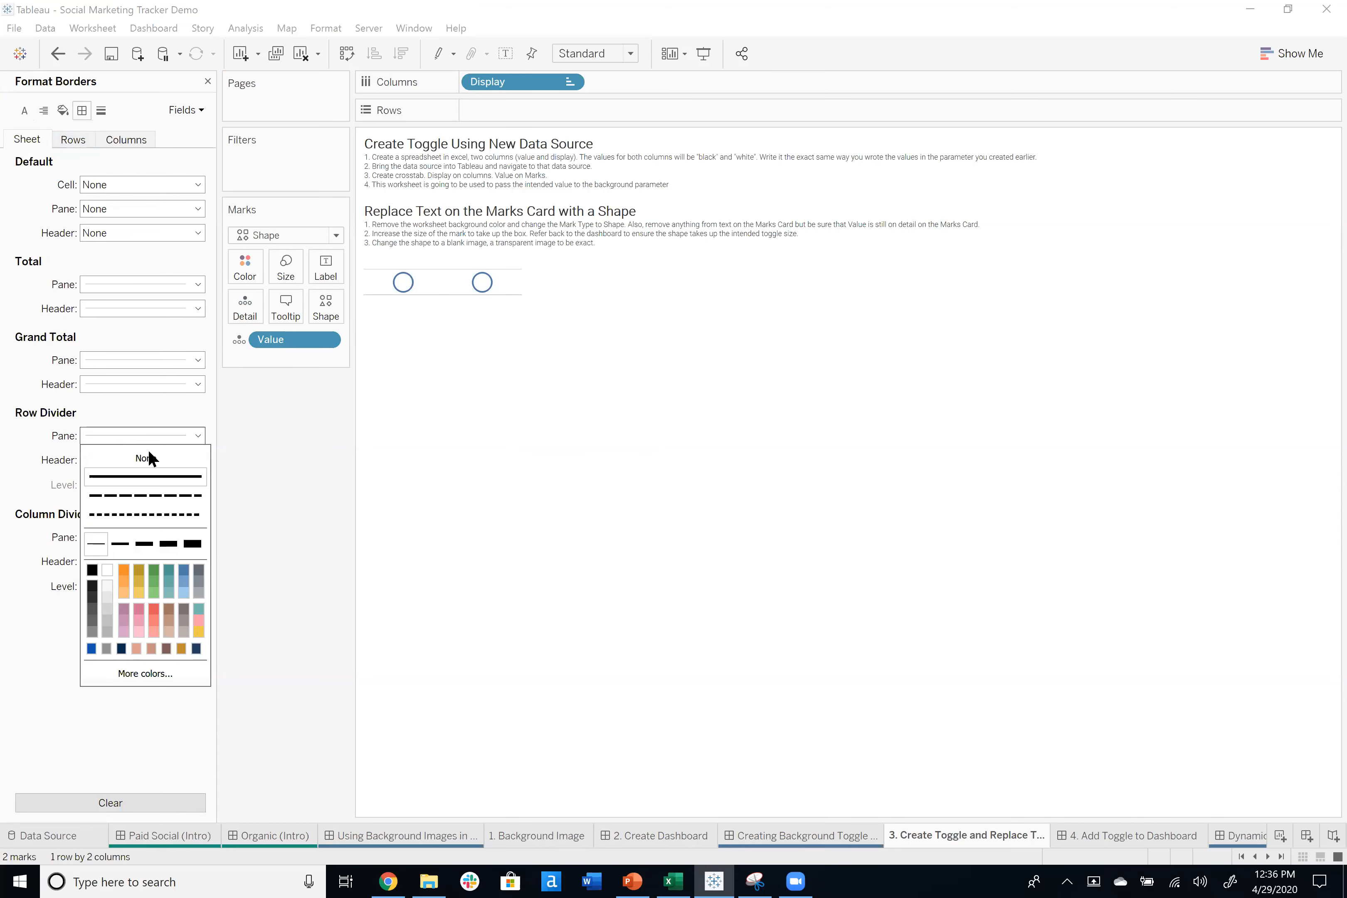
{"action": "left_click", "coordinate": [10, 438]}
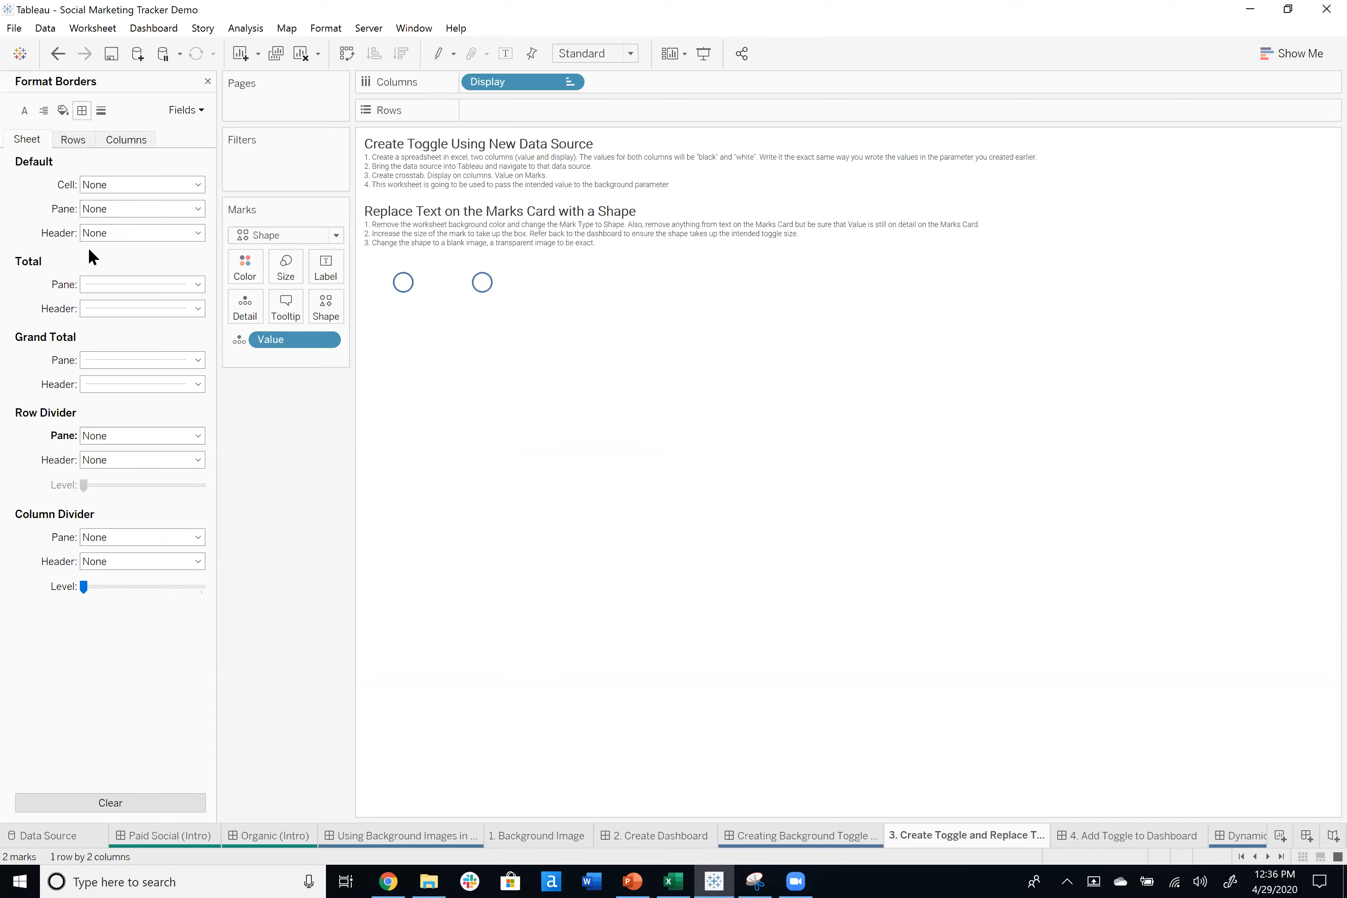
{"action": "left_click", "coordinate": [207, 82]}
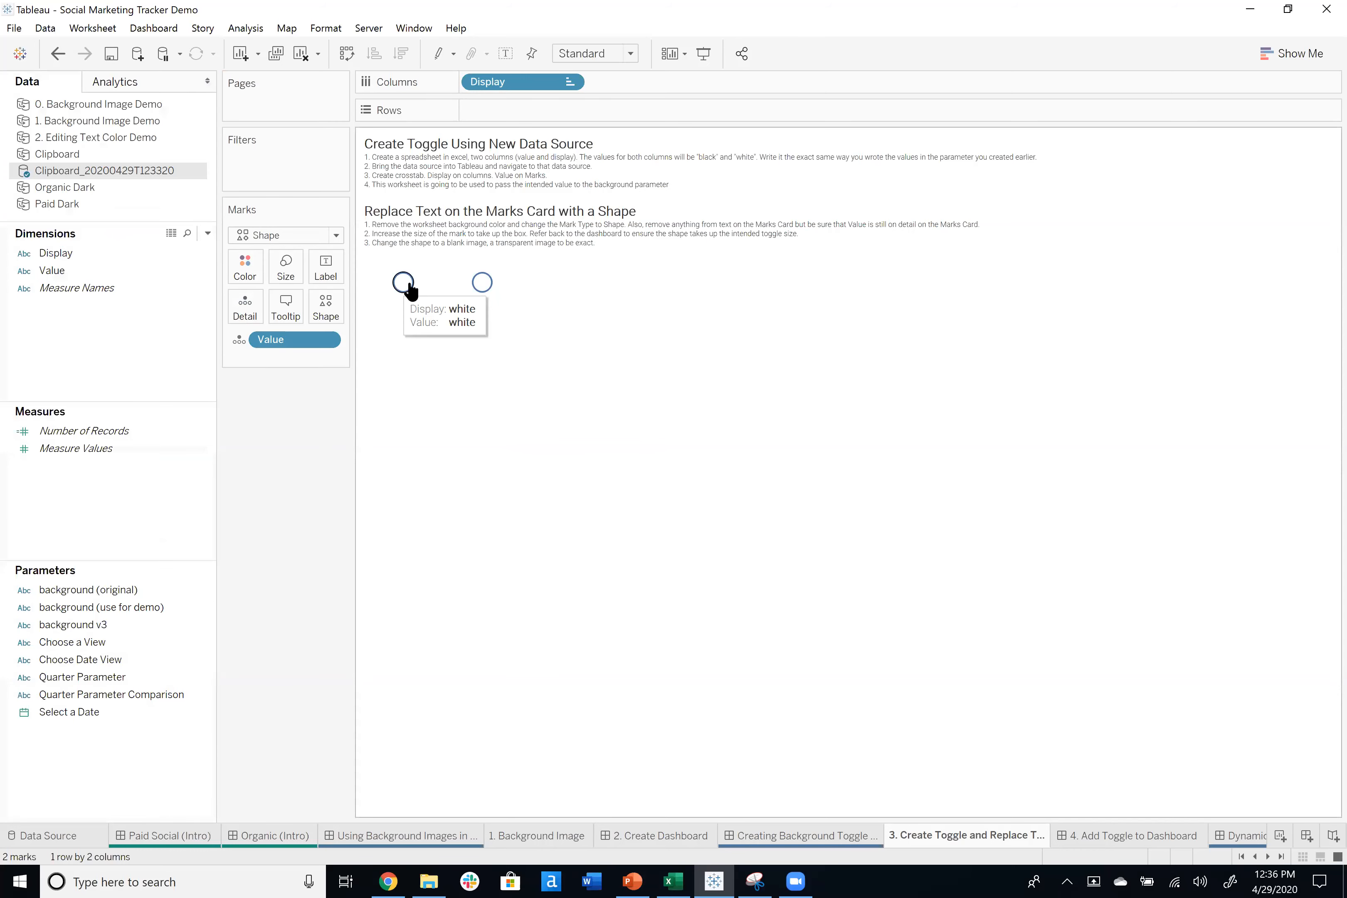
Assign the blank transparent shape from the modern dashboard palette to the marks, after checking the custom shapes folder in File Explorer.
{"action": "left_click", "coordinate": [323, 309]}
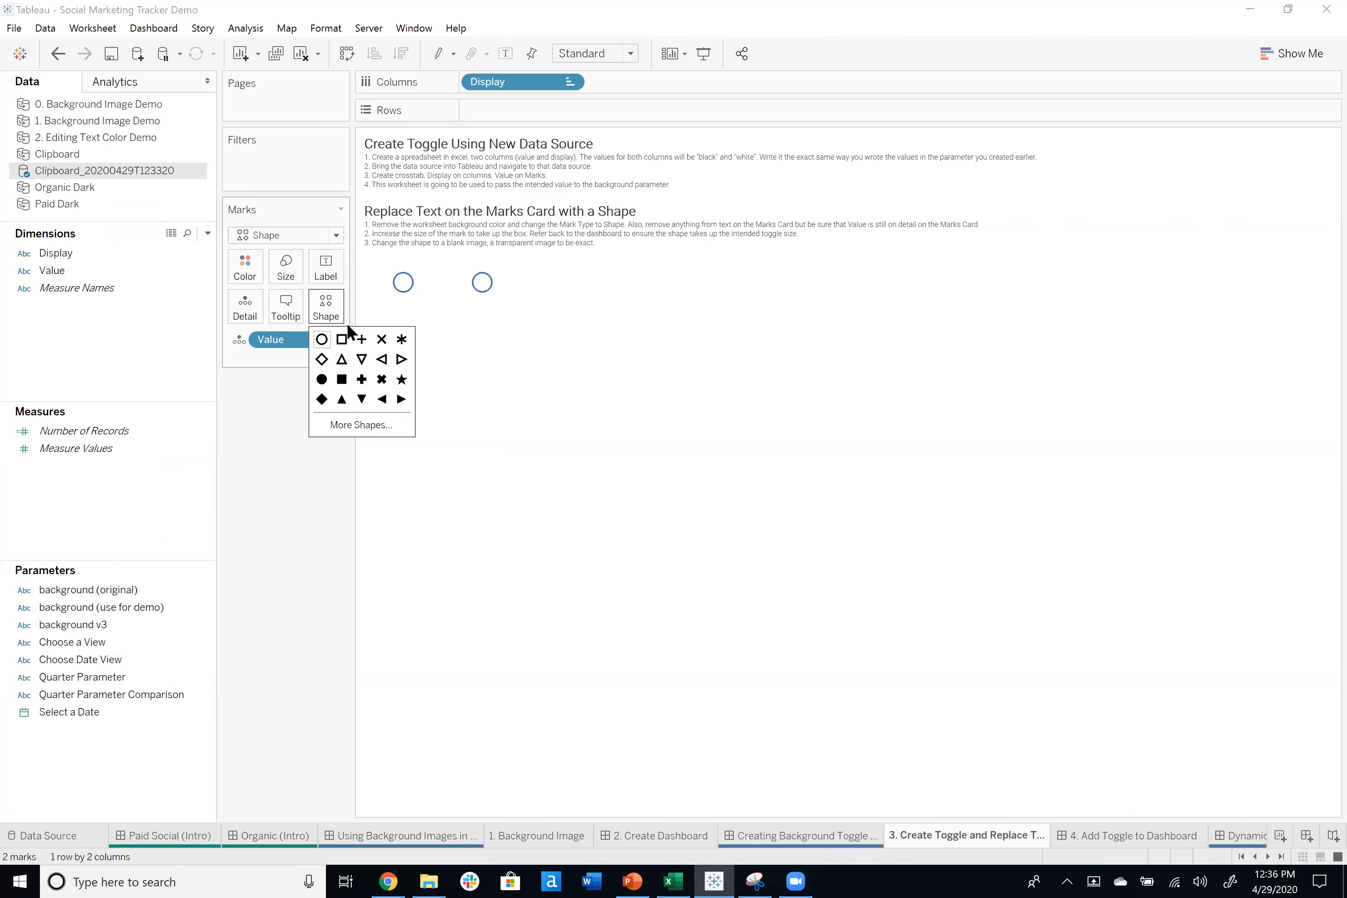
{"action": "left_click", "coordinate": [377, 421]}
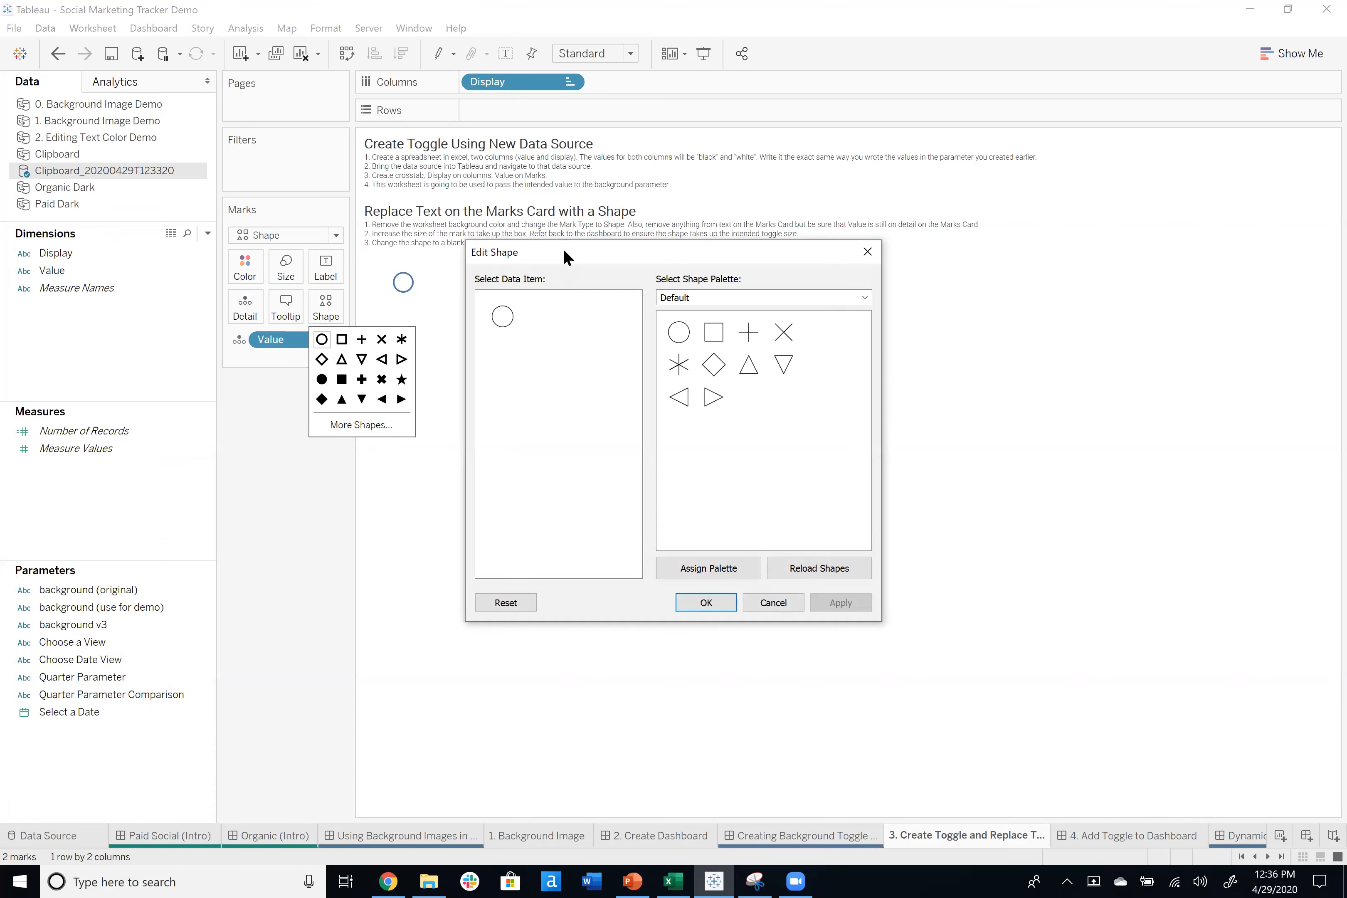
{"action": "left_click", "coordinate": [430, 880]}
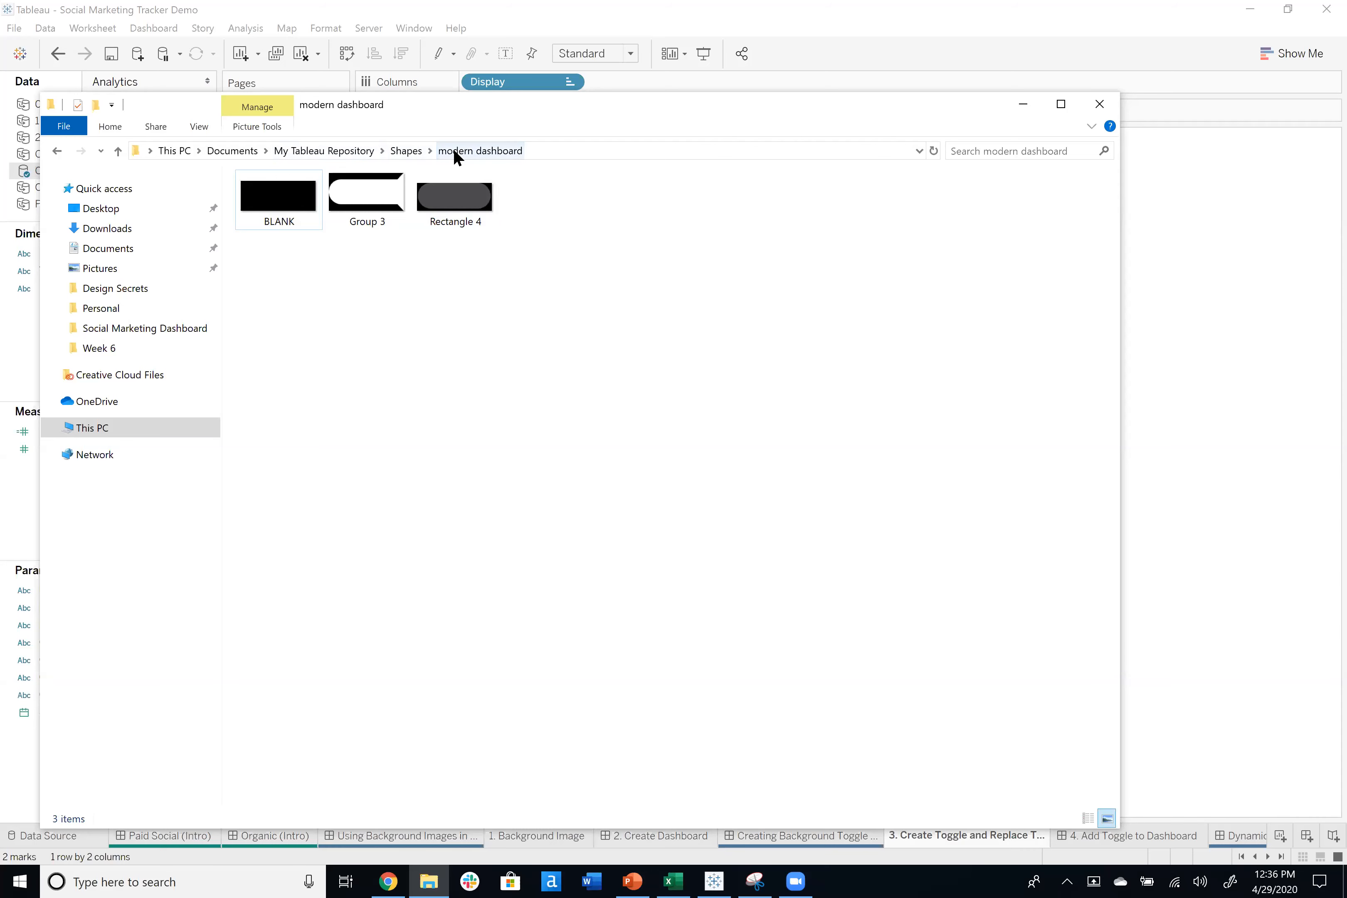
{"action": "left_click", "coordinate": [1021, 105]}
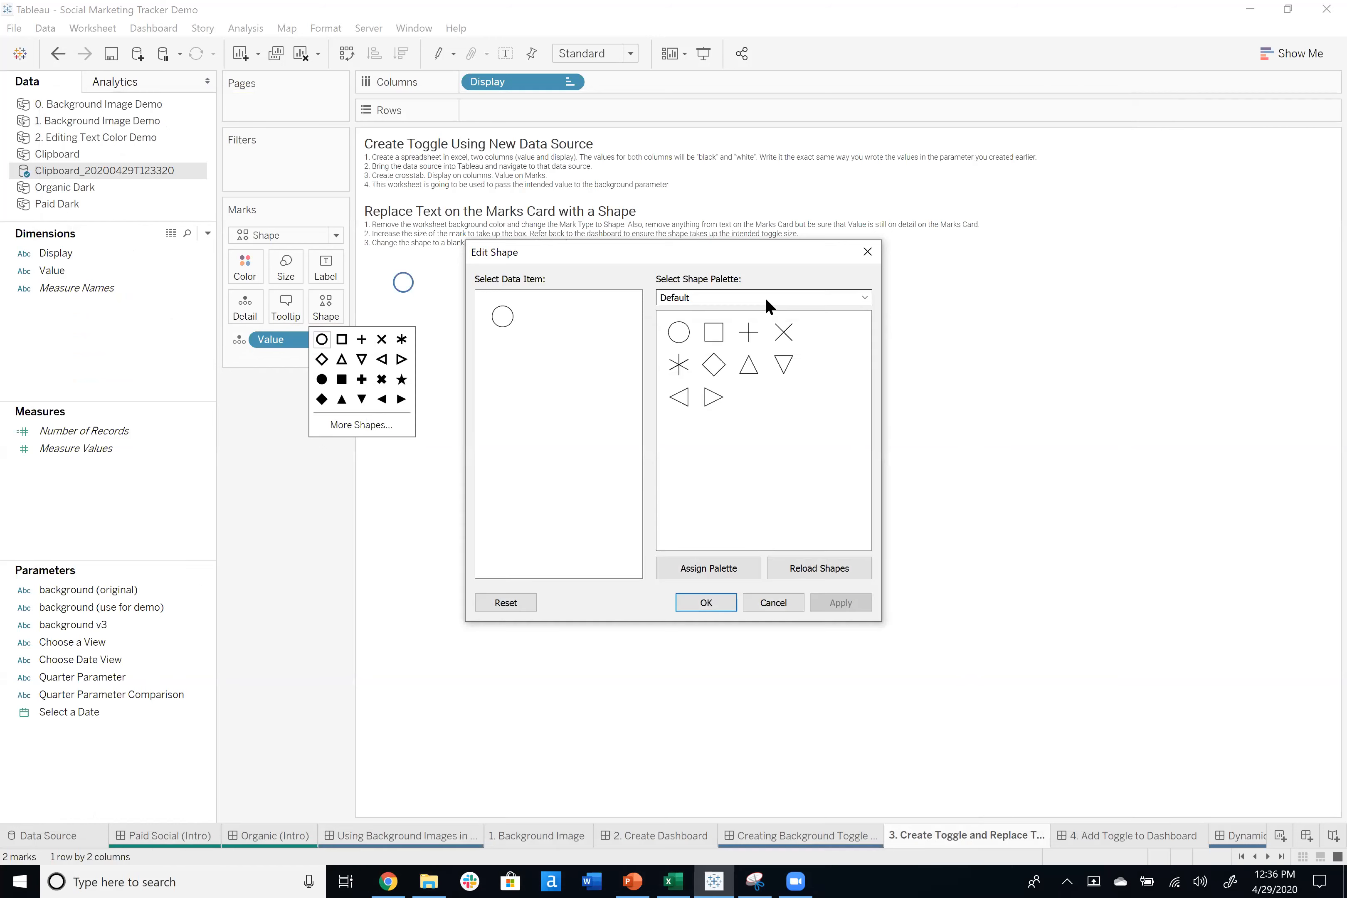
{"action": "left_click", "coordinate": [753, 297]}
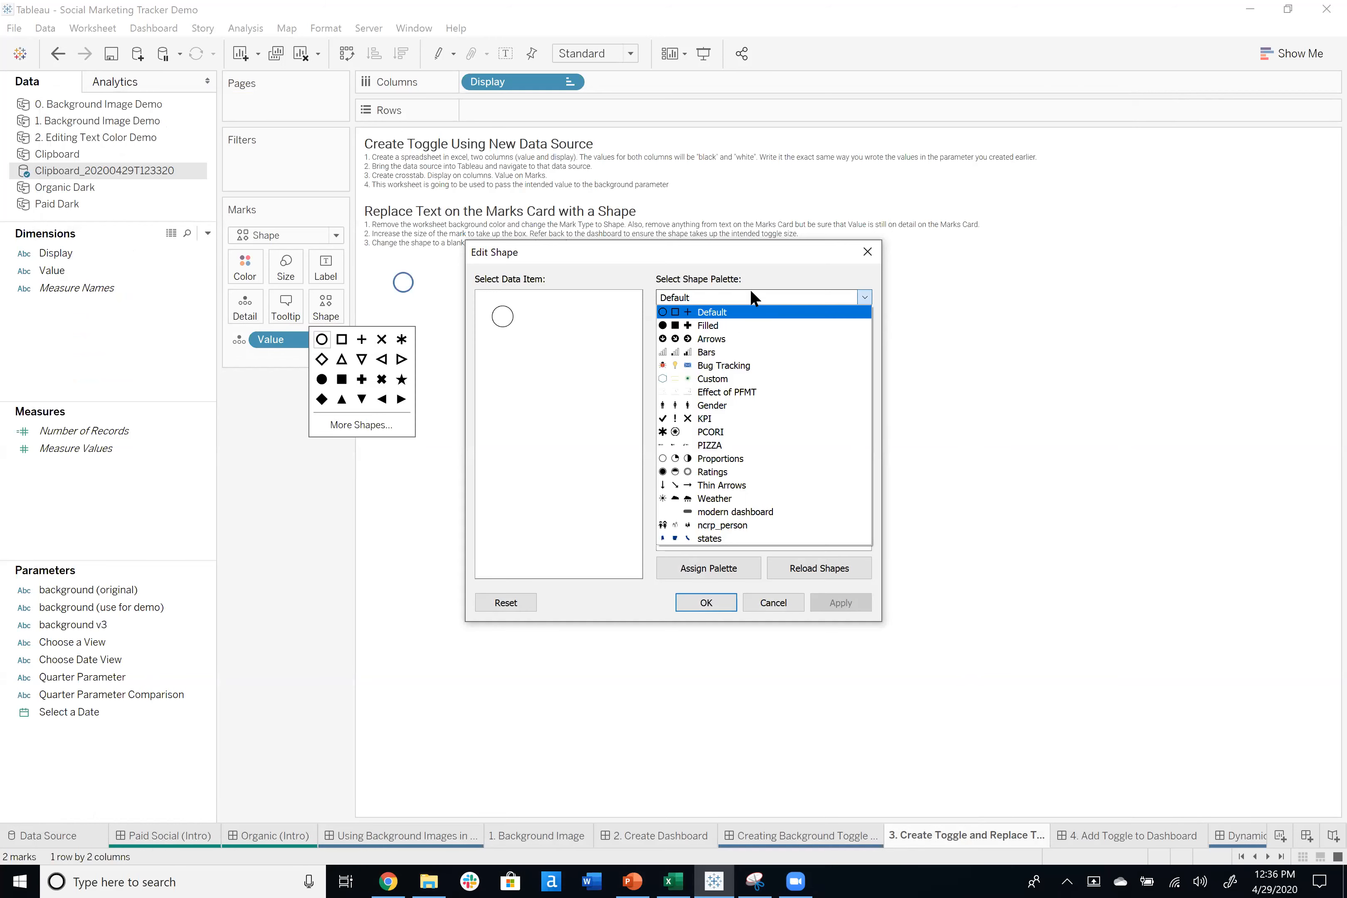
{"action": "left_click", "coordinate": [737, 513]}
{"action": "left_click", "coordinate": [676, 337]}
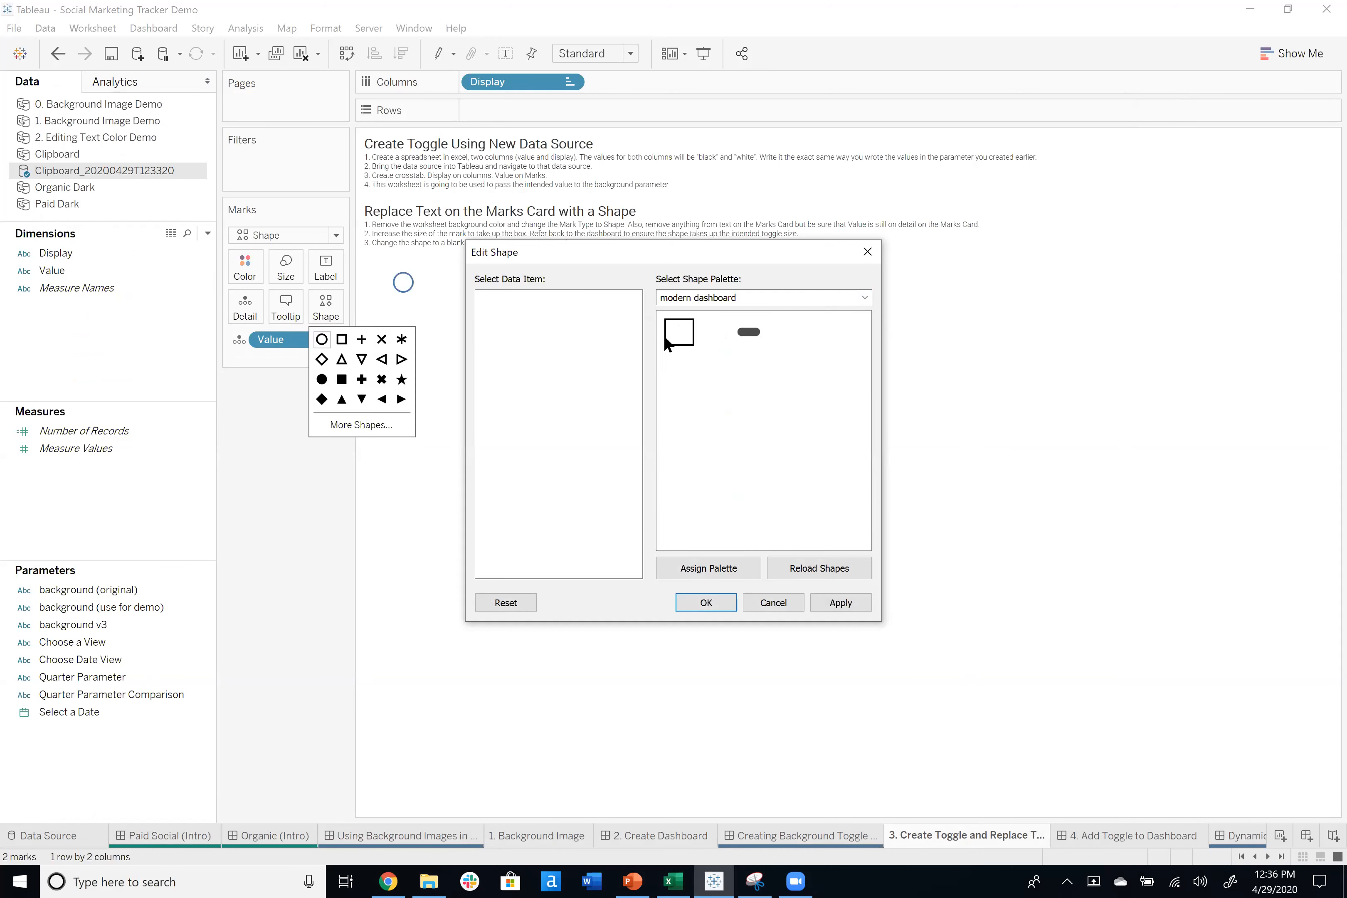
{"action": "left_click", "coordinate": [832, 604]}
{"action": "left_click", "coordinate": [706, 603]}
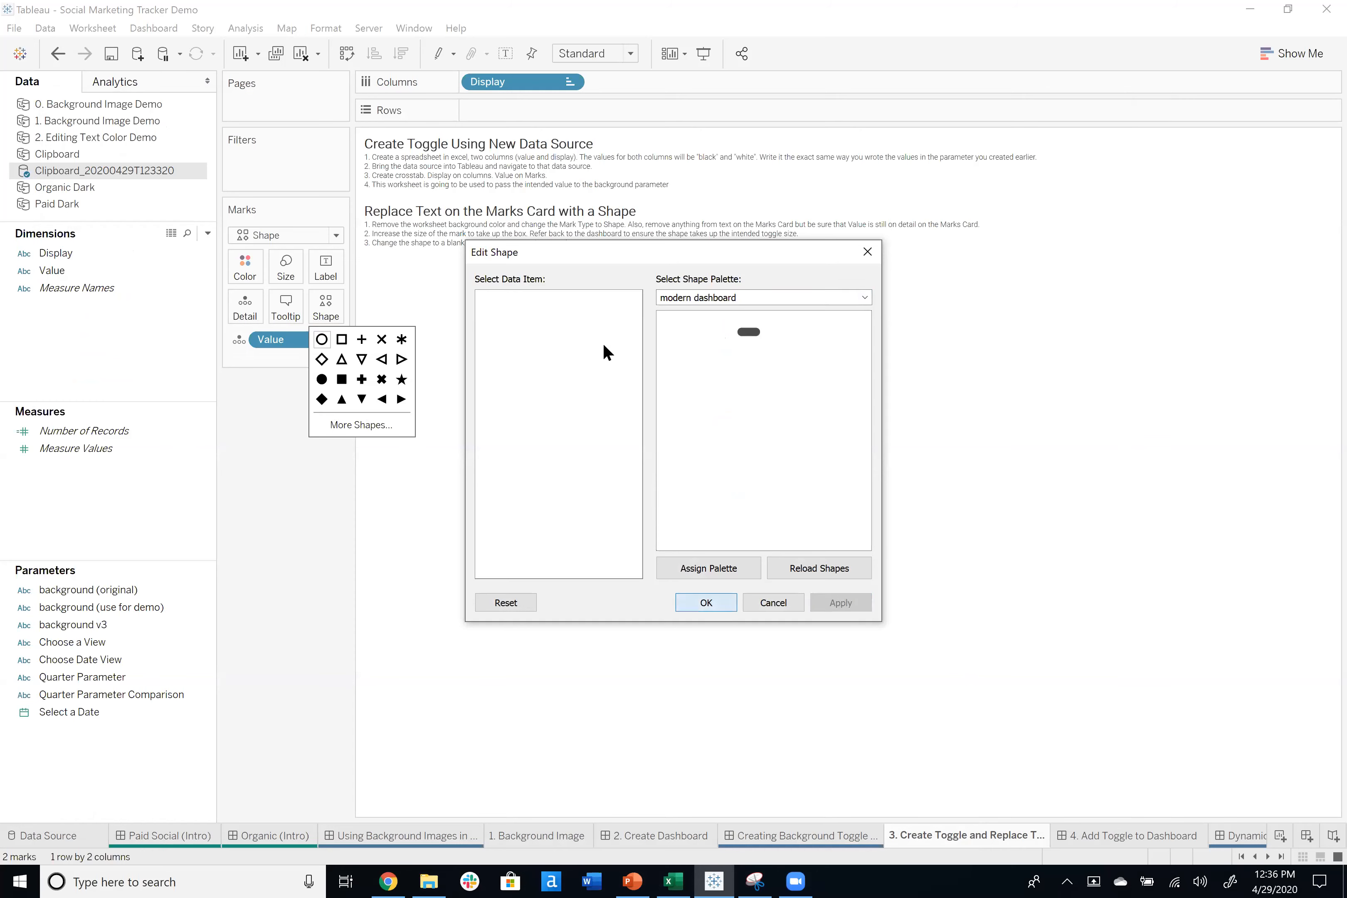
{"action": "left_click", "coordinate": [526, 402]}
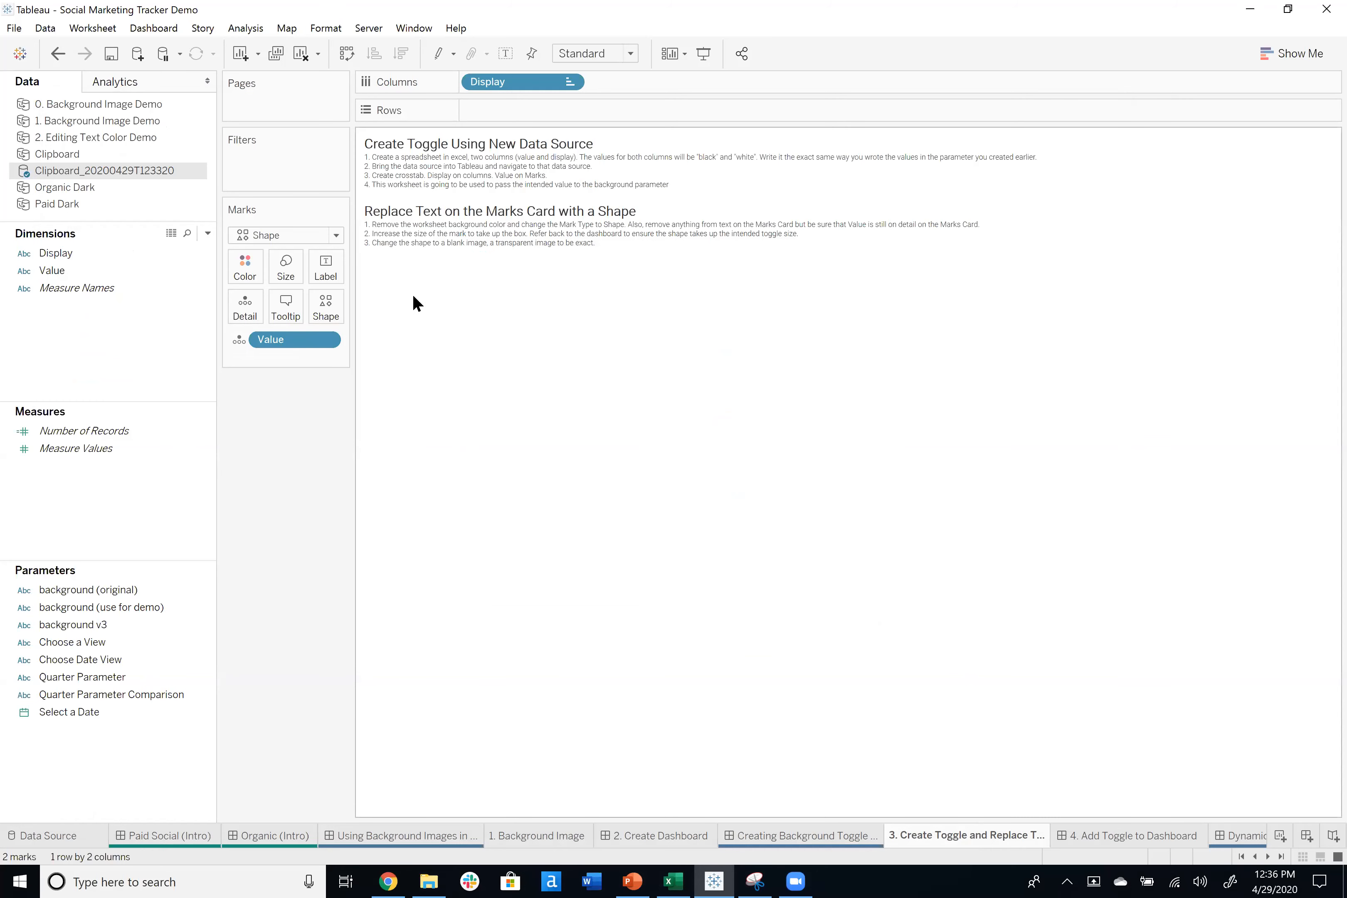
Turn off tooltips for the toggle worksheet's marks.
{"action": "mouse_move", "coordinate": [467, 285]}
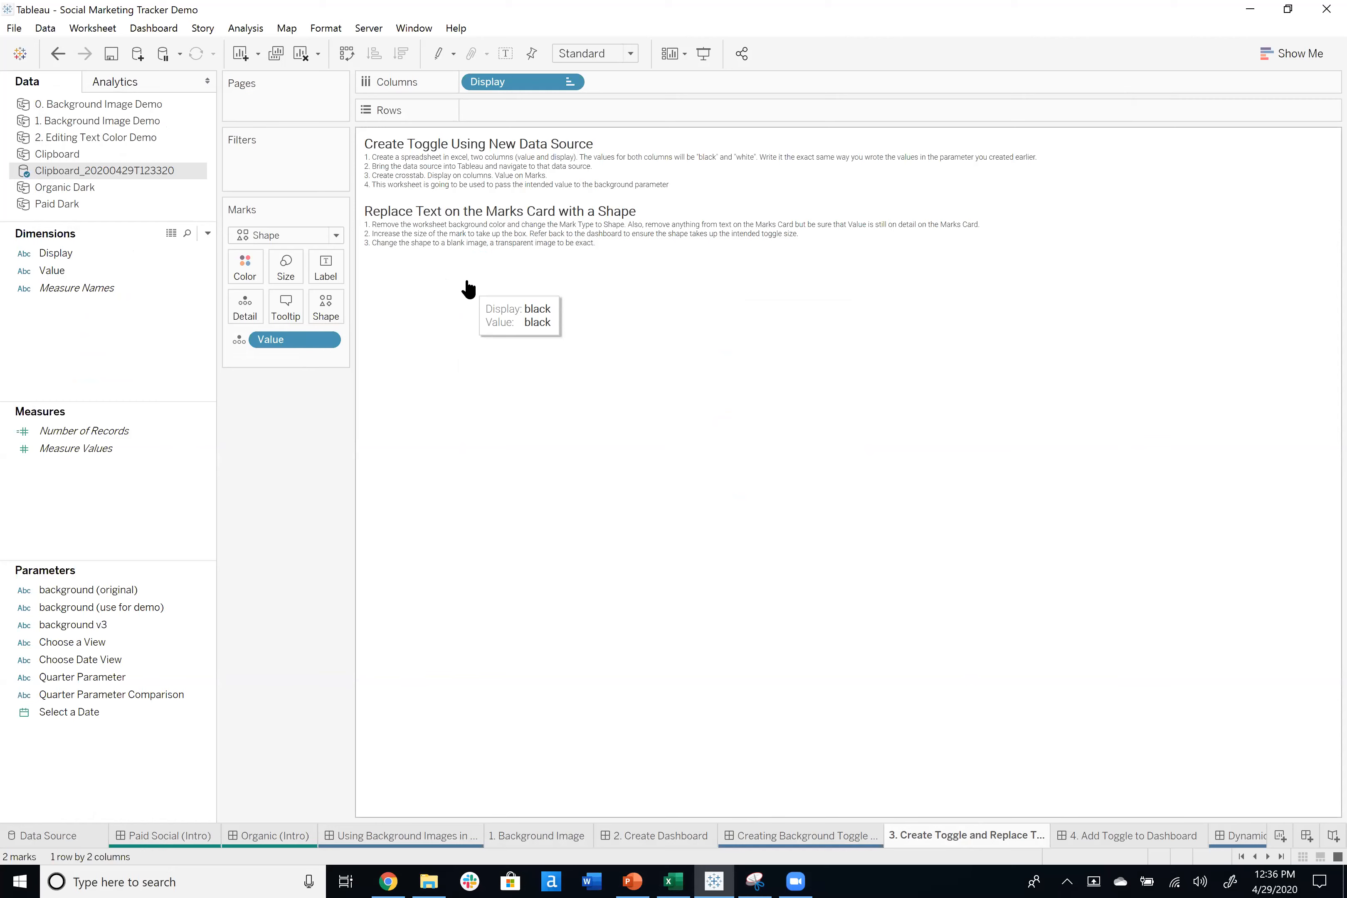
{"action": "right_click", "coordinate": [393, 295]}
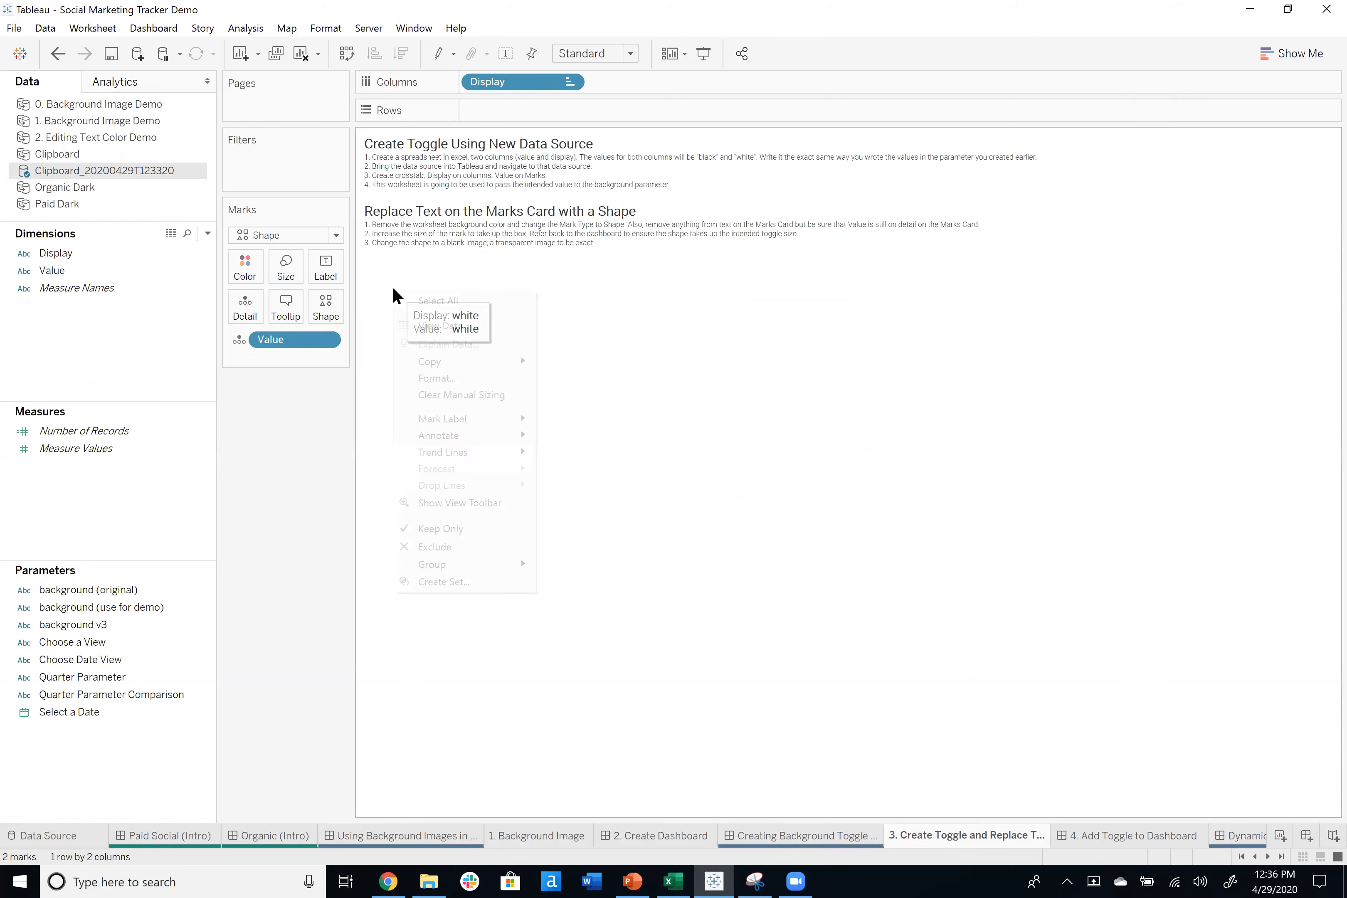
{"action": "left_click", "coordinate": [761, 372]}
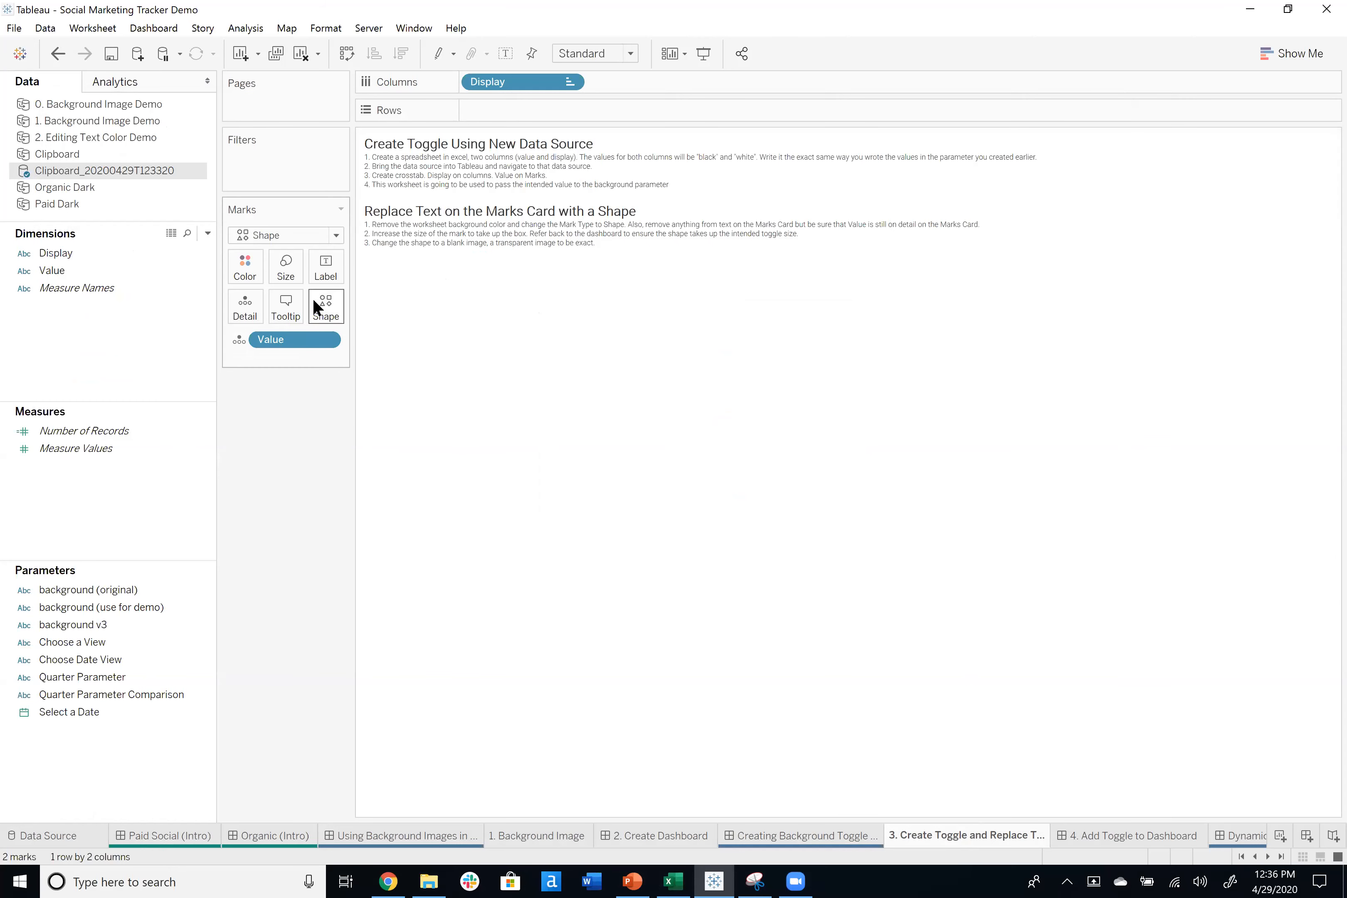
{"action": "left_click", "coordinate": [282, 313]}
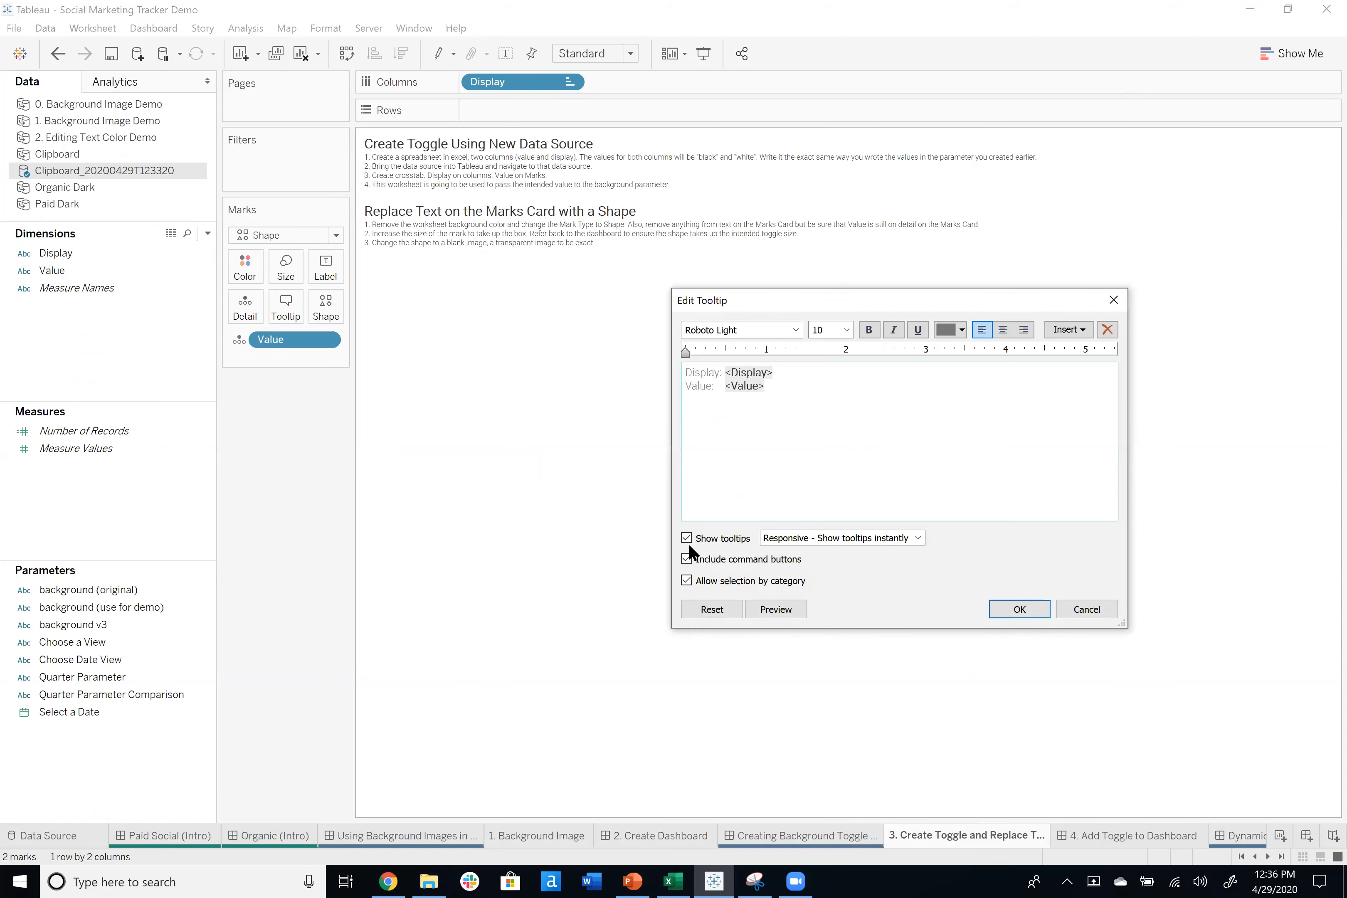
{"action": "left_click", "coordinate": [687, 539]}
{"action": "left_click", "coordinate": [1024, 606]}
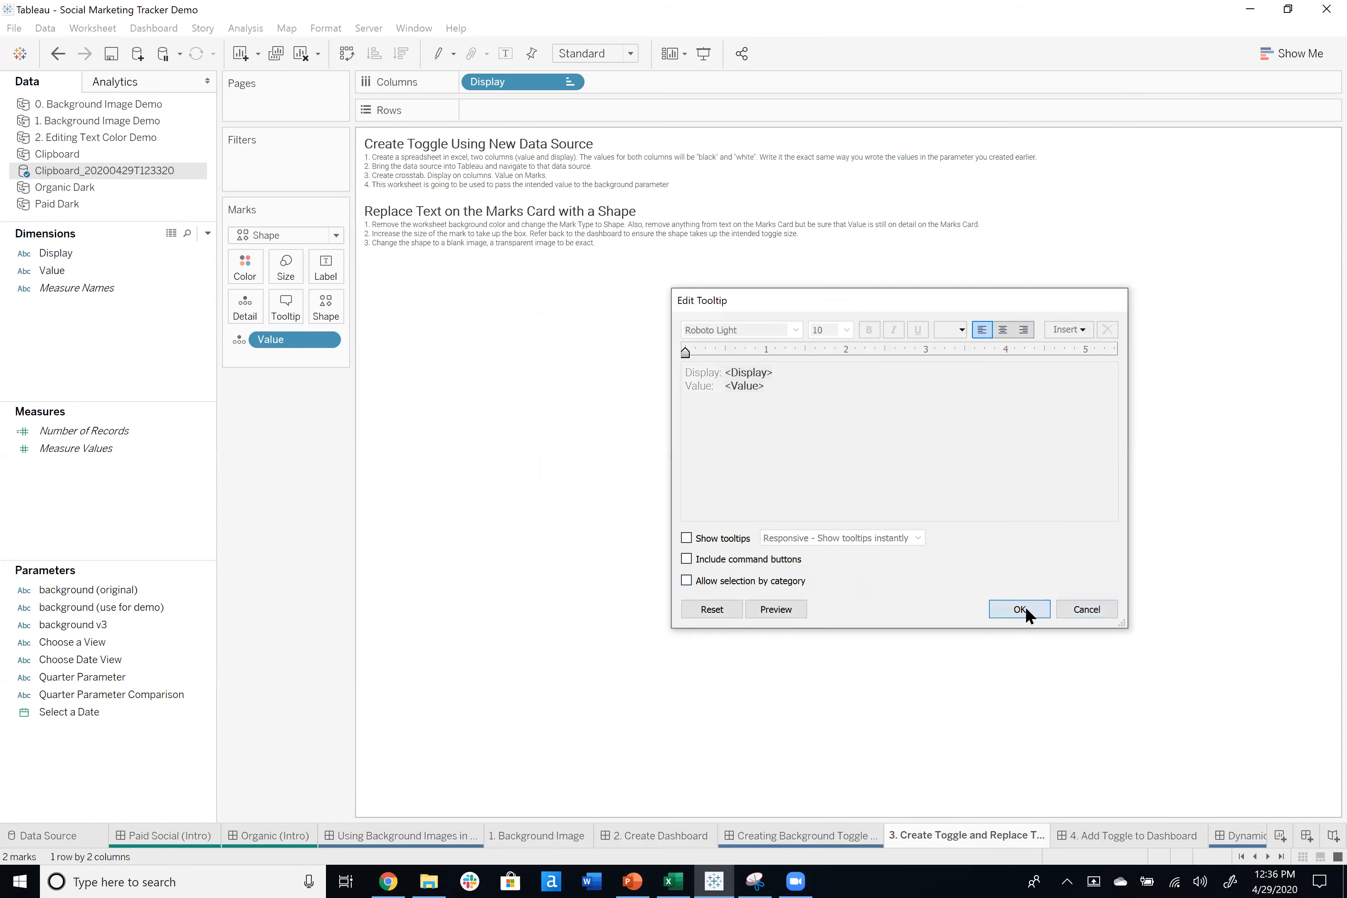
Open the "4. Add Toggle to Dashboard" dashboard and test the toggle by switching between the black and white backgrounds.
{"action": "left_click", "coordinate": [1137, 830]}
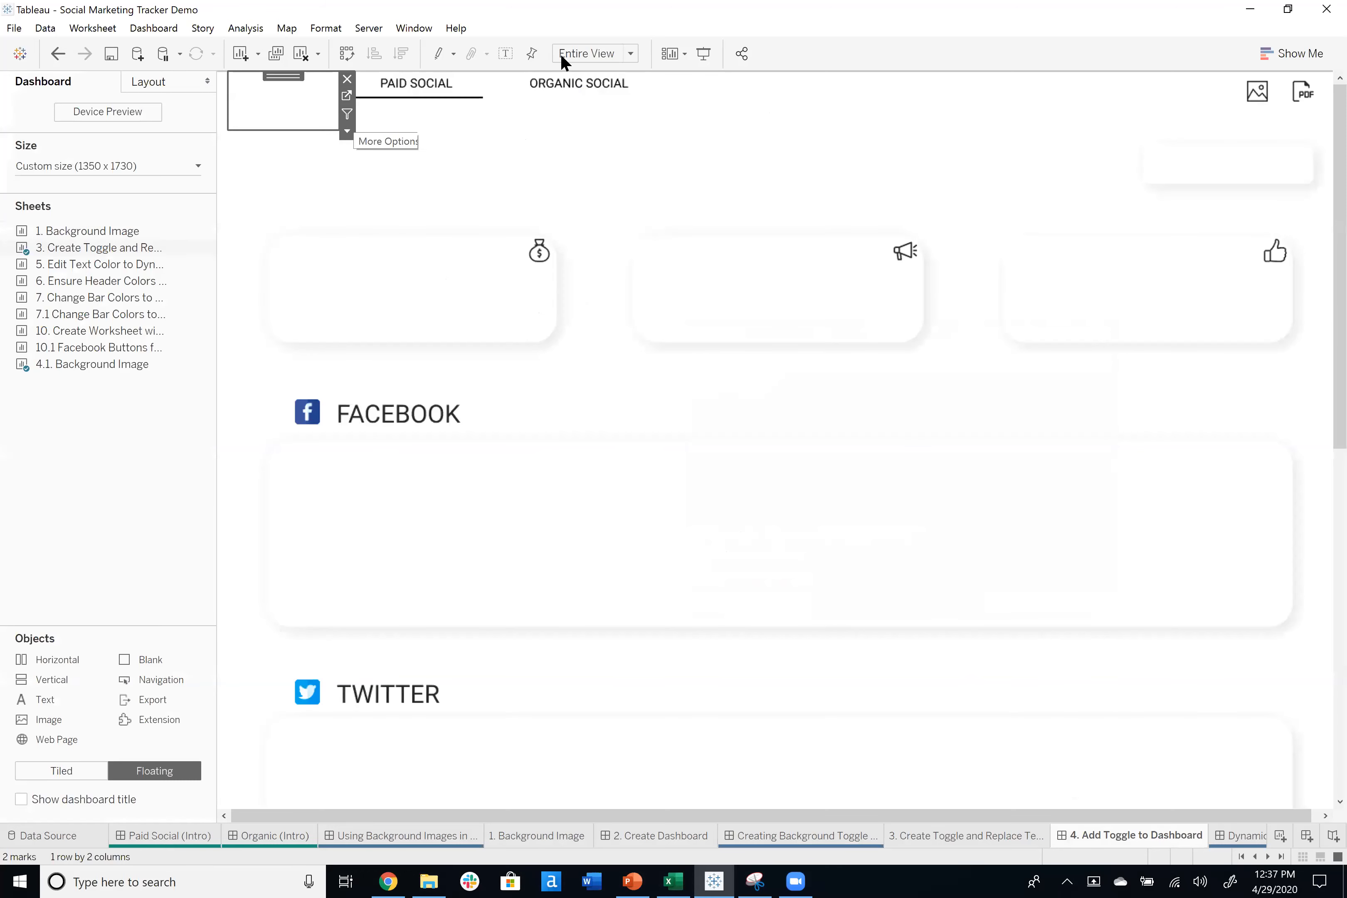
{"action": "left_click", "coordinate": [320, 112]}
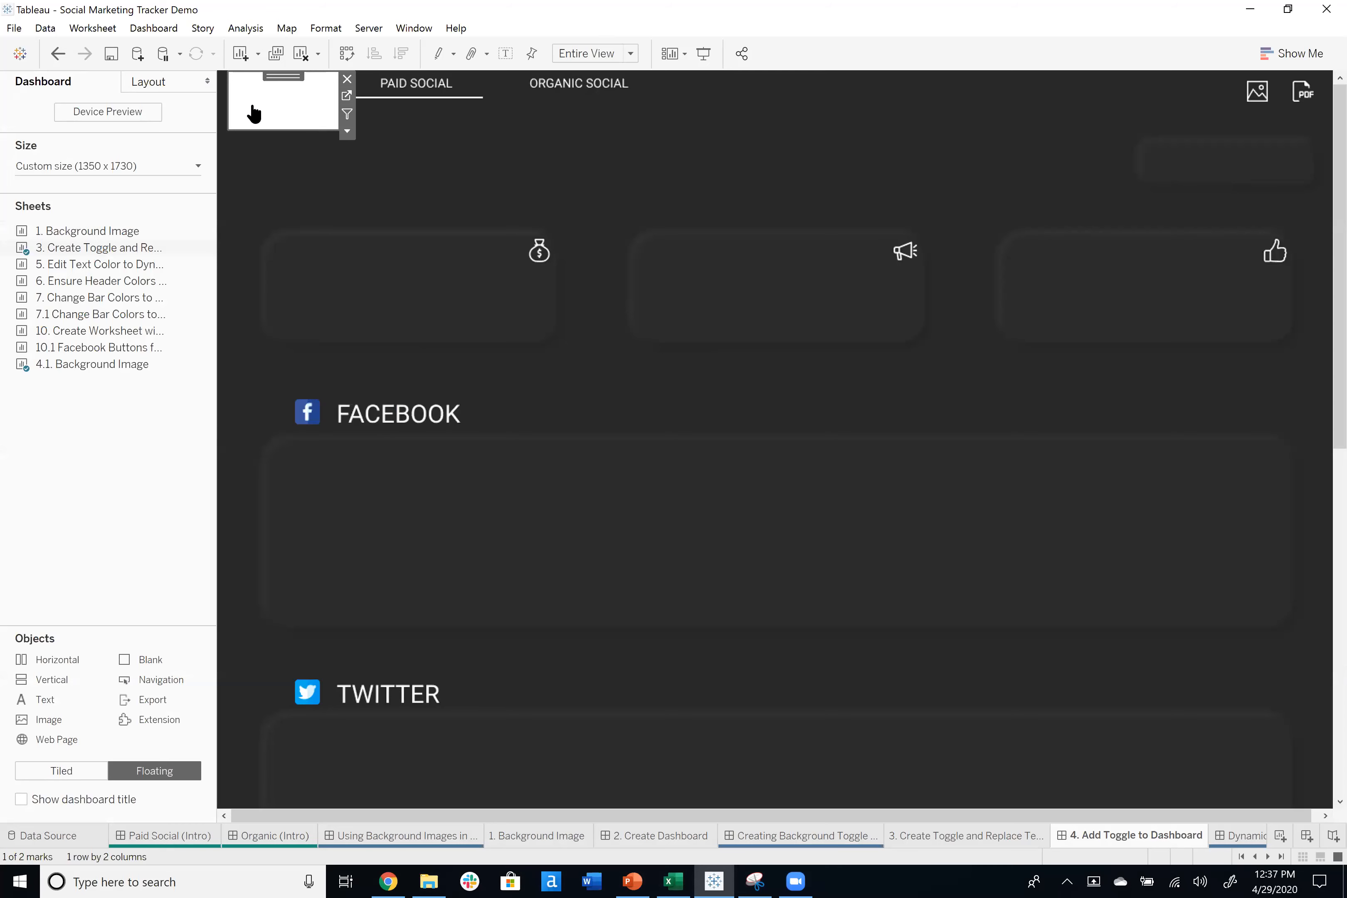
{"action": "left_click", "coordinate": [253, 113]}
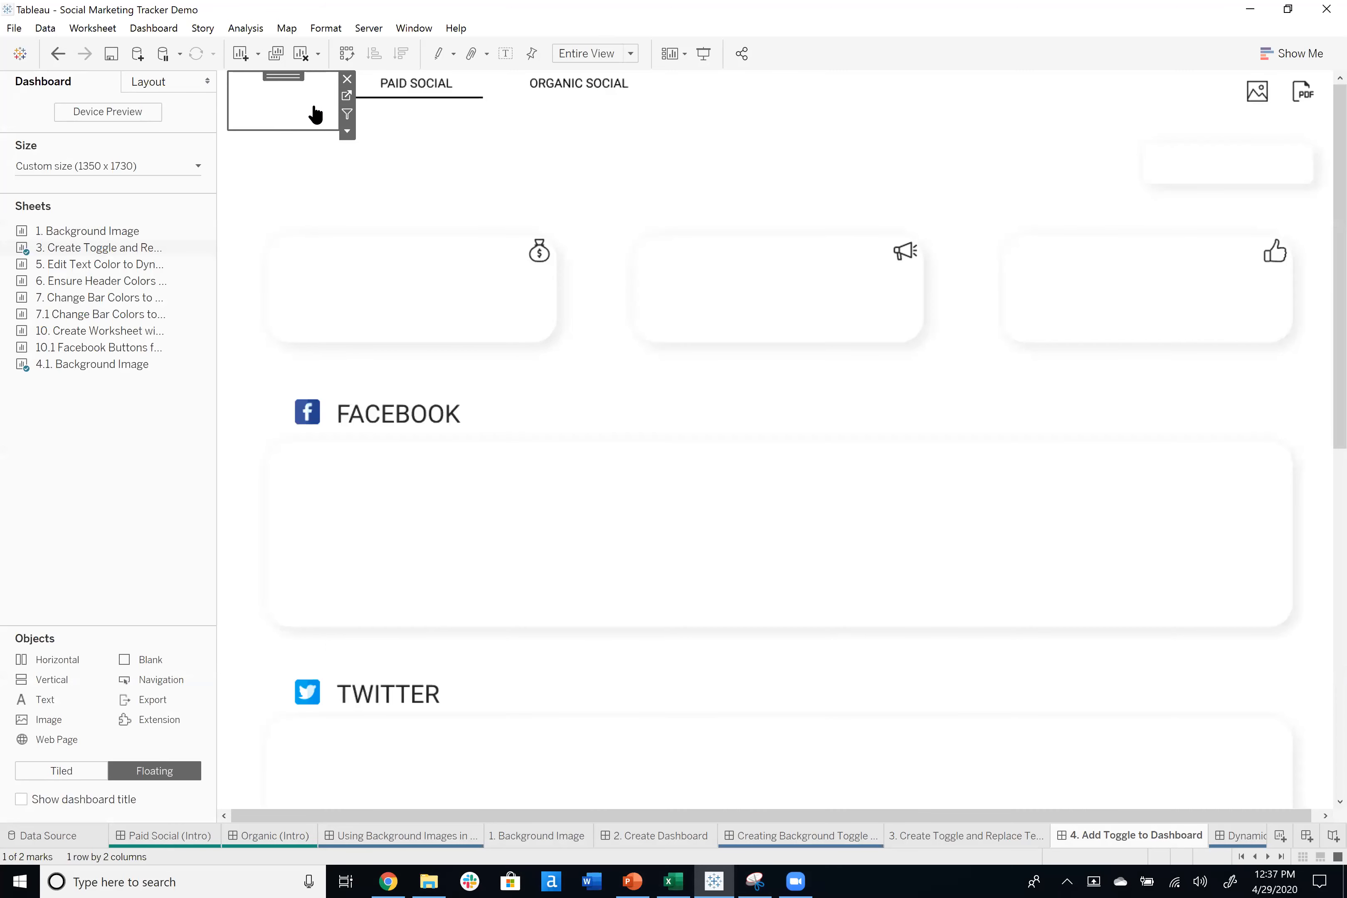
{"action": "left_click", "coordinate": [286, 92]}
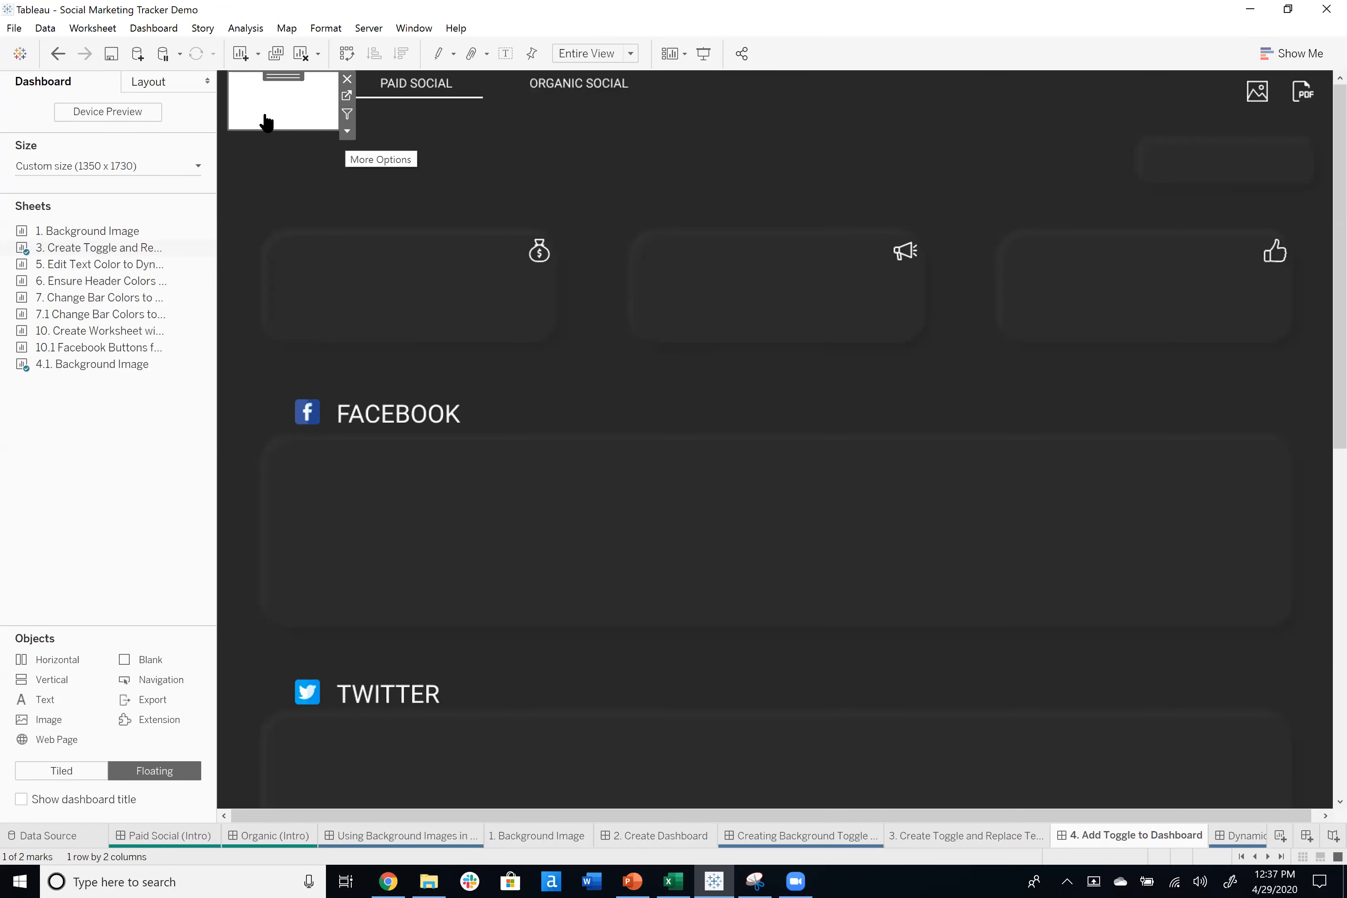
Set the toggle sheet's worksheet shading to None so the switch image beneath it shows through.
{"action": "right_click", "coordinate": [290, 110]}
{"action": "left_click", "coordinate": [346, 200]}
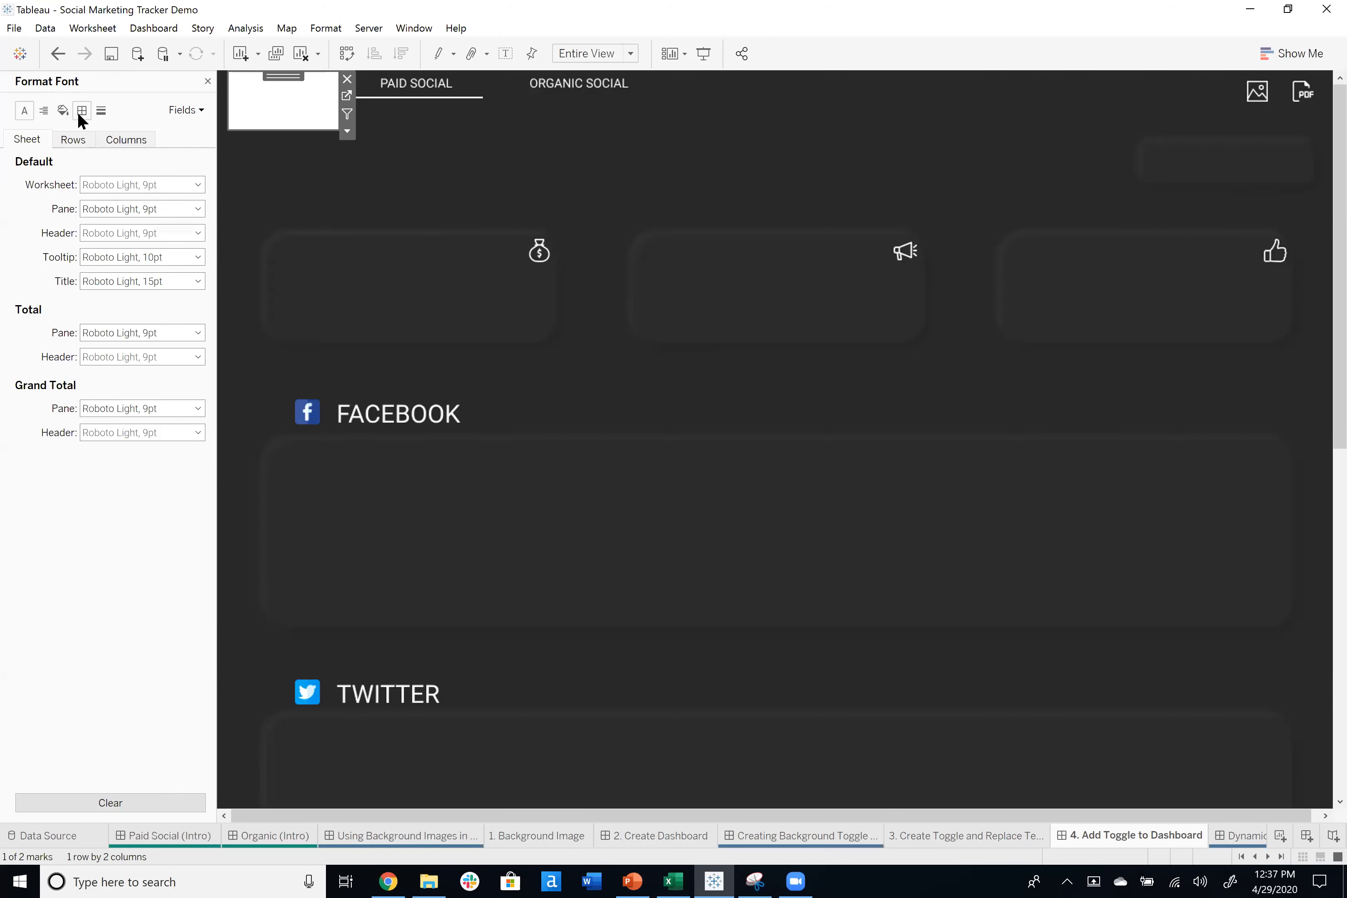
{"action": "left_click", "coordinate": [65, 110]}
{"action": "left_click", "coordinate": [138, 183]}
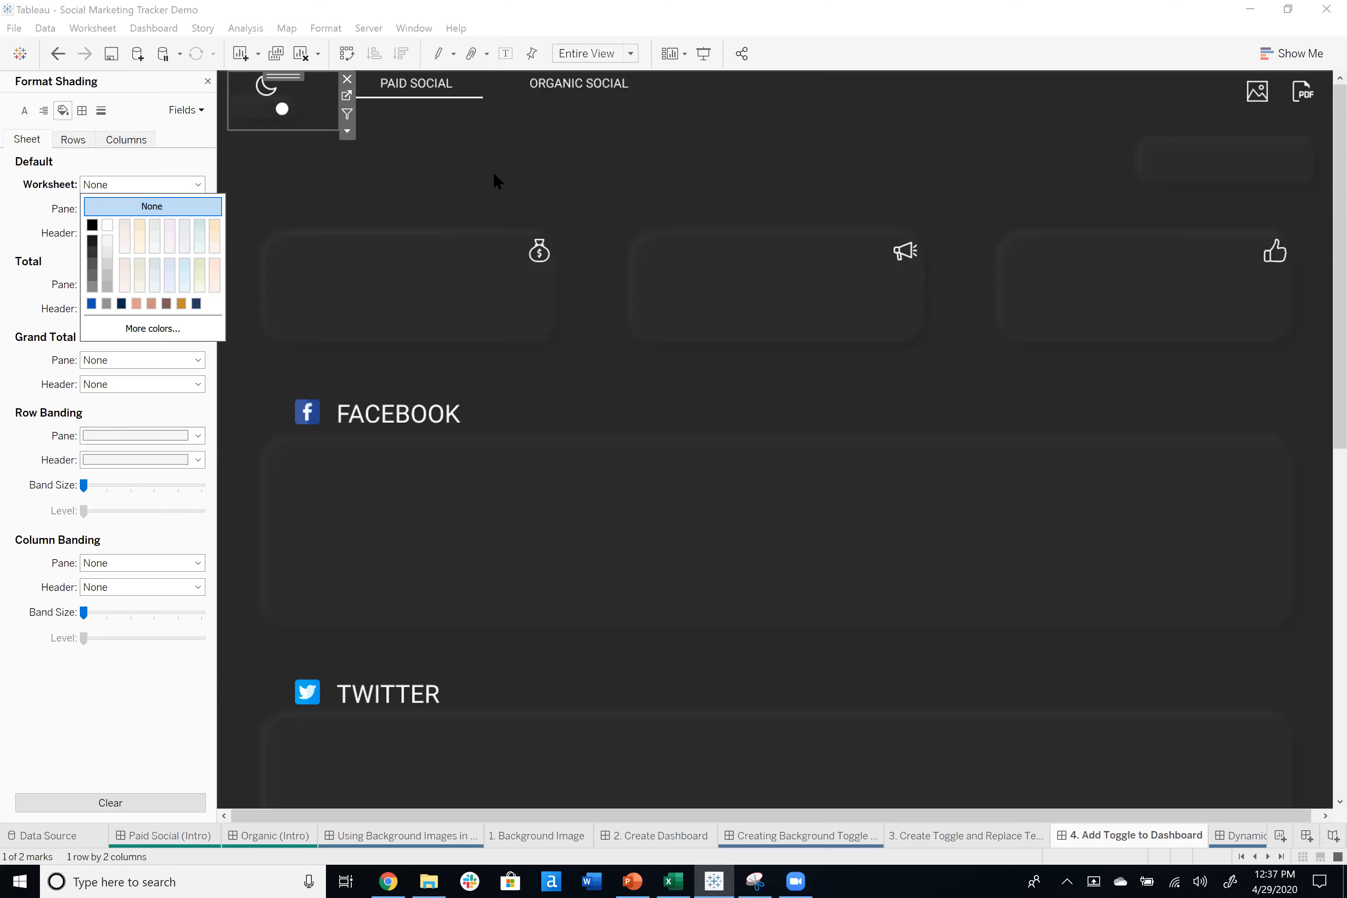
{"action": "left_click", "coordinate": [322, 130]}
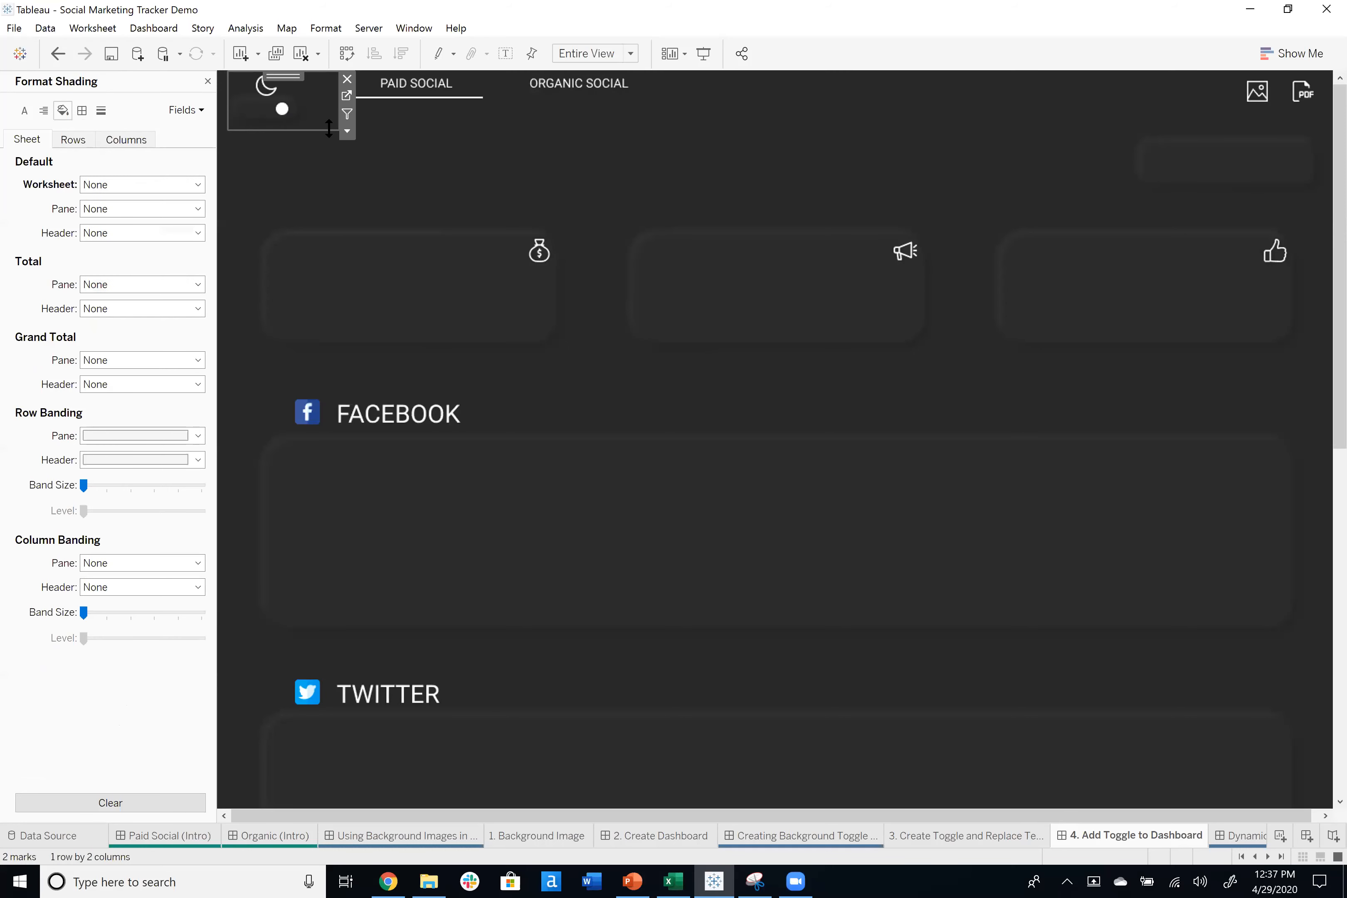
Narrow the toggle sheet on the dashboard to the width of the switch image and test both background states.
{"action": "left_click_drag", "start_coordinate": [338, 137], "coordinate": [301, 137]}
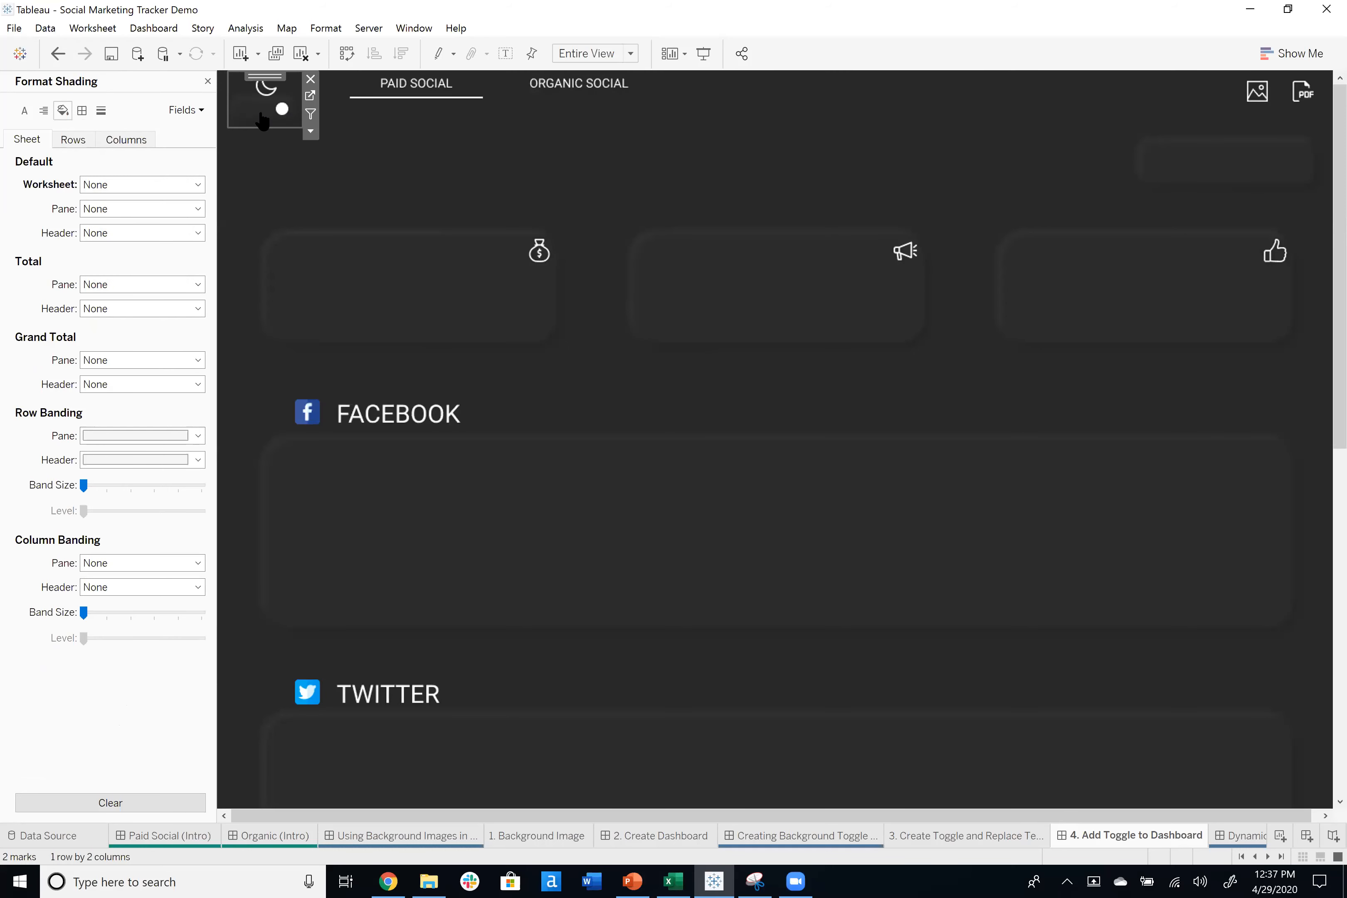
{"action": "left_click", "coordinate": [283, 110]}
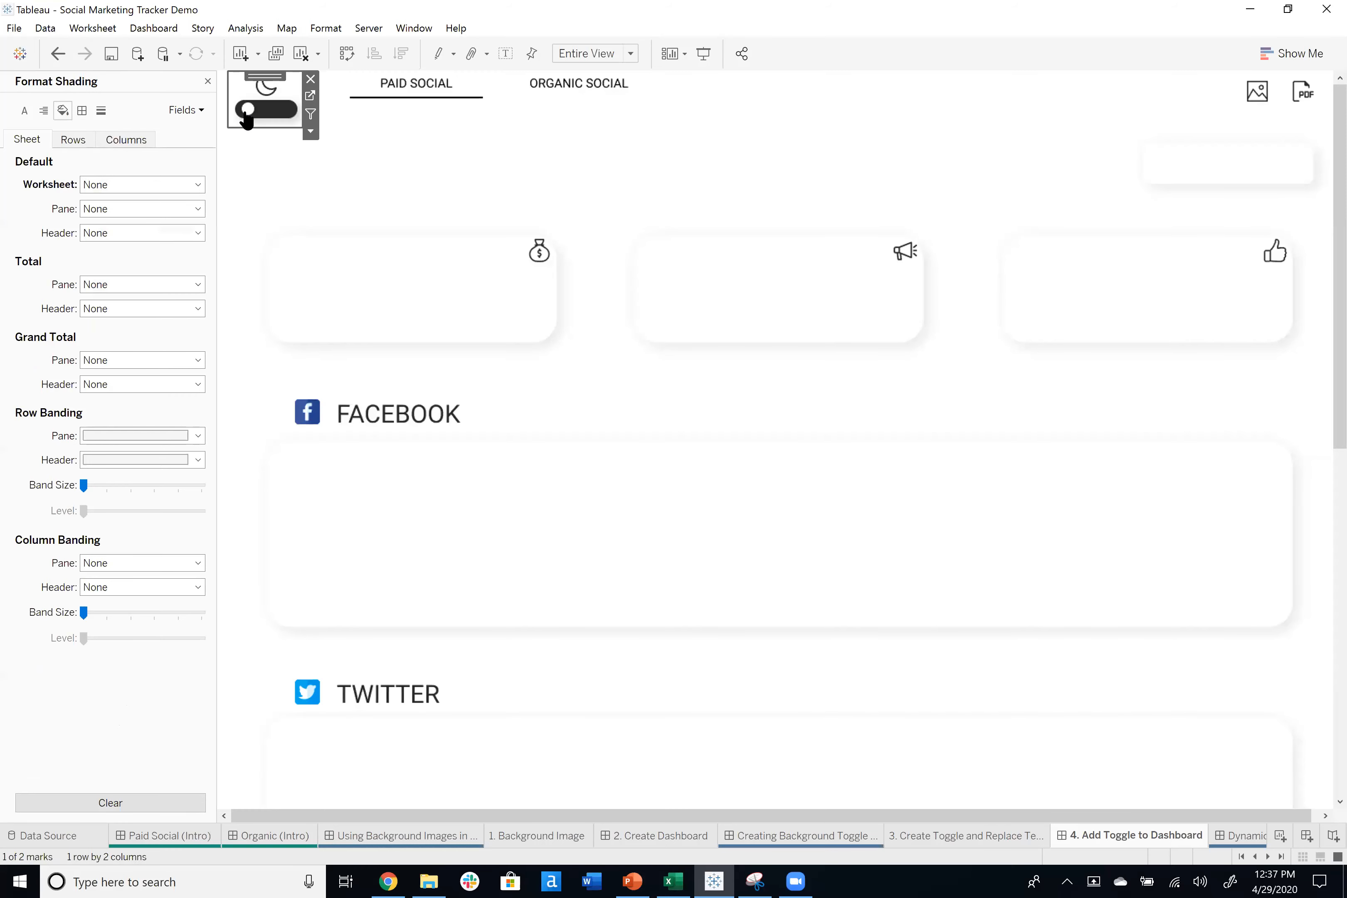
{"action": "left_click", "coordinate": [293, 118]}
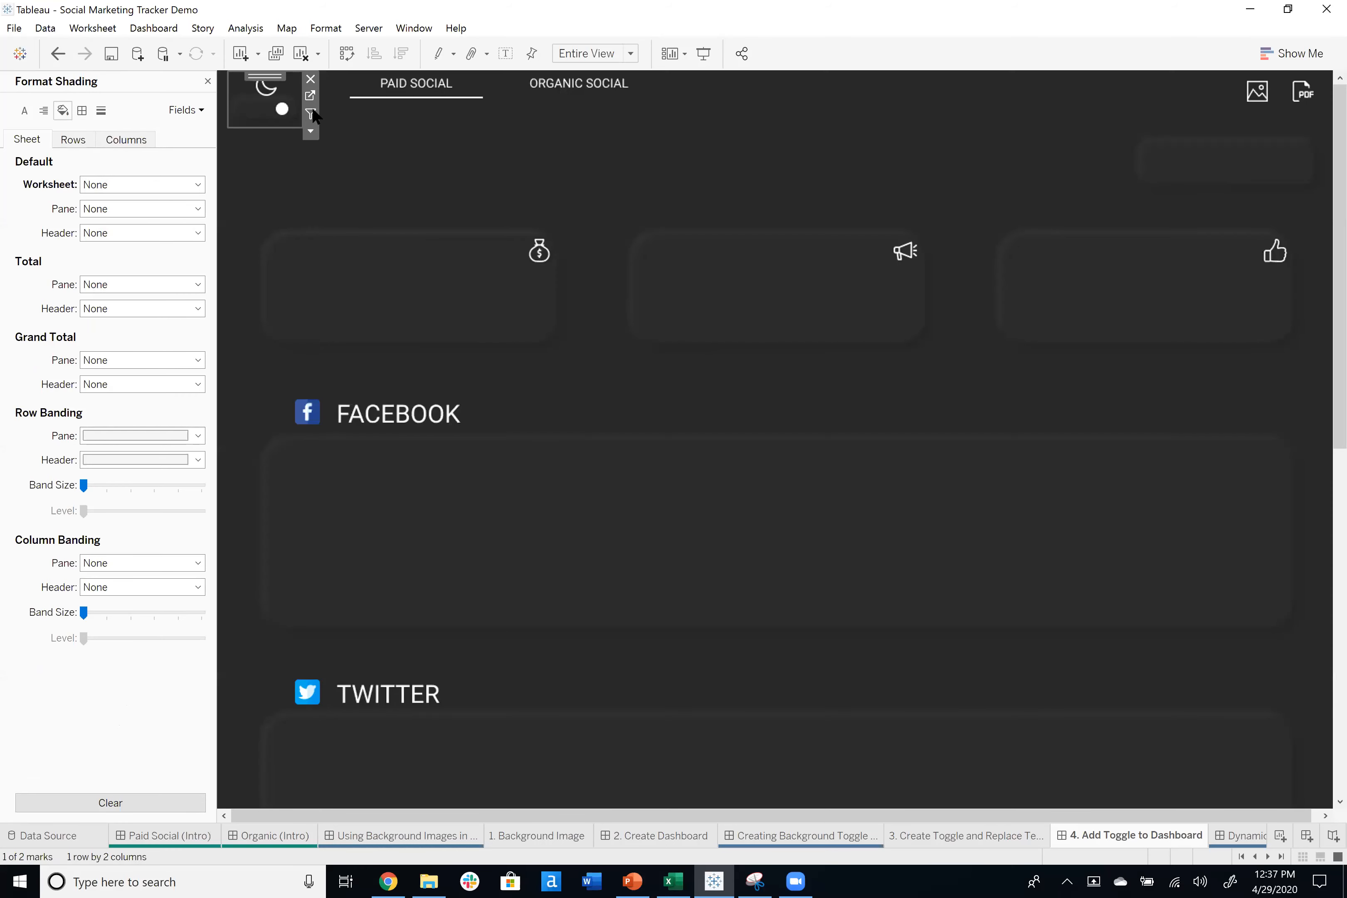
Go to the worksheet "5. Edit Text Color to Dynamically..." and close the shading format settings.
{"action": "left_click", "coordinate": [1267, 857]}
{"action": "left_click", "coordinate": [1268, 856]}
{"action": "left_click", "coordinate": [1268, 856]}
{"action": "left_click", "coordinate": [1268, 856]}
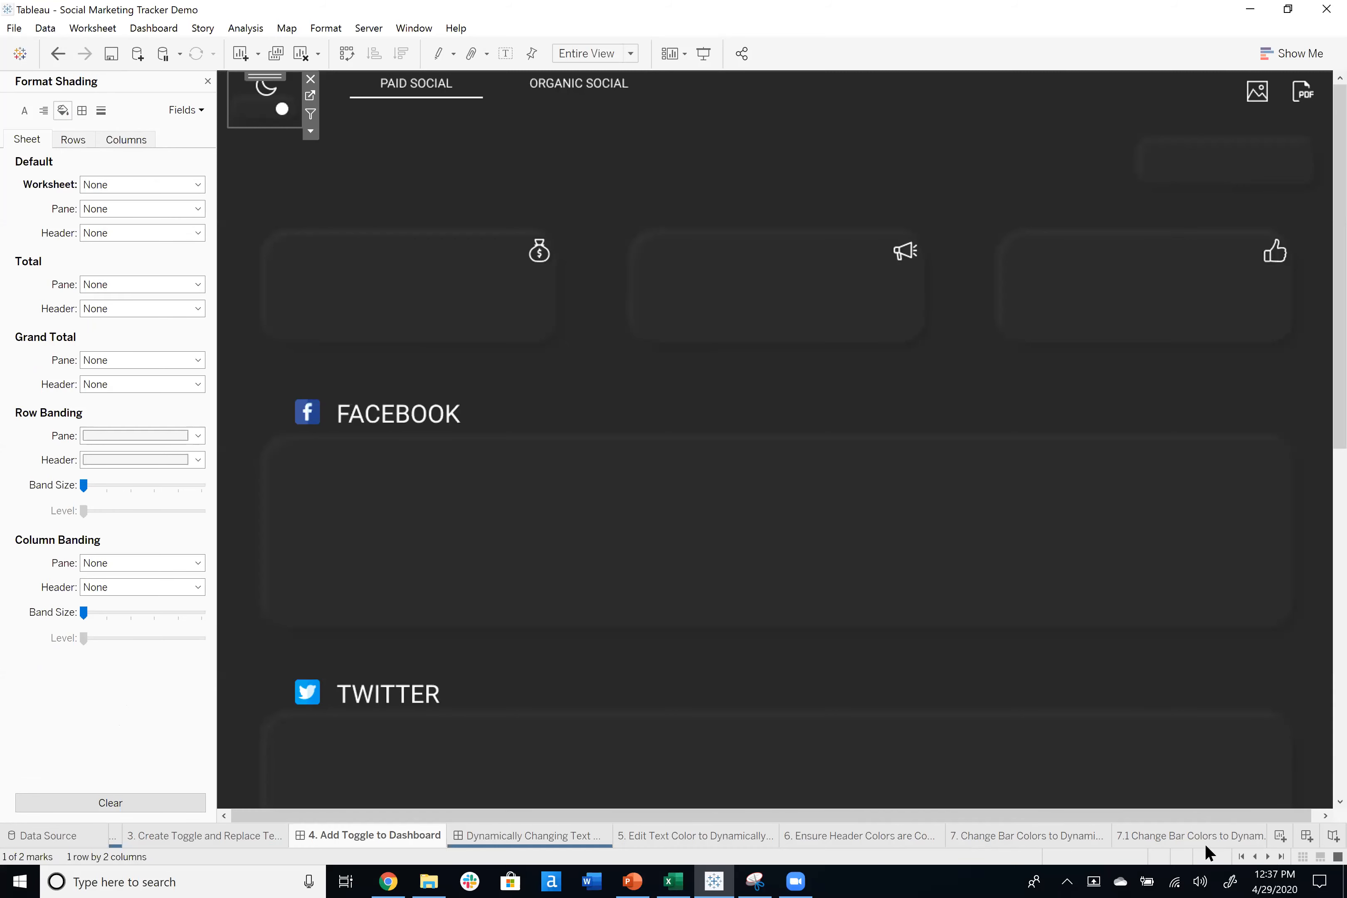
{"action": "left_click", "coordinate": [556, 841]}
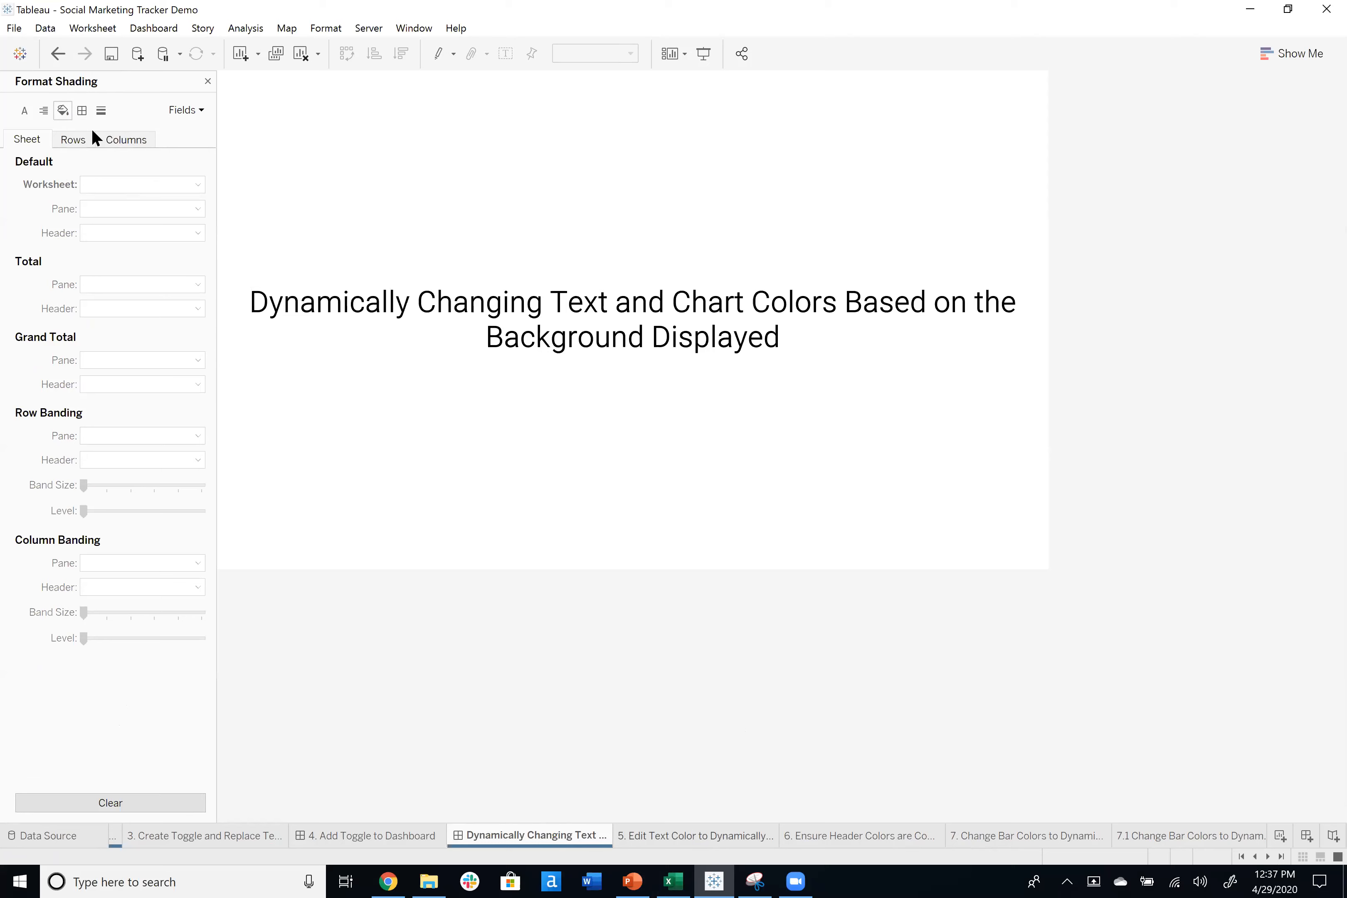
{"action": "key", "text": "ctrl+Tab"}
{"action": "left_click", "coordinate": [208, 80]}
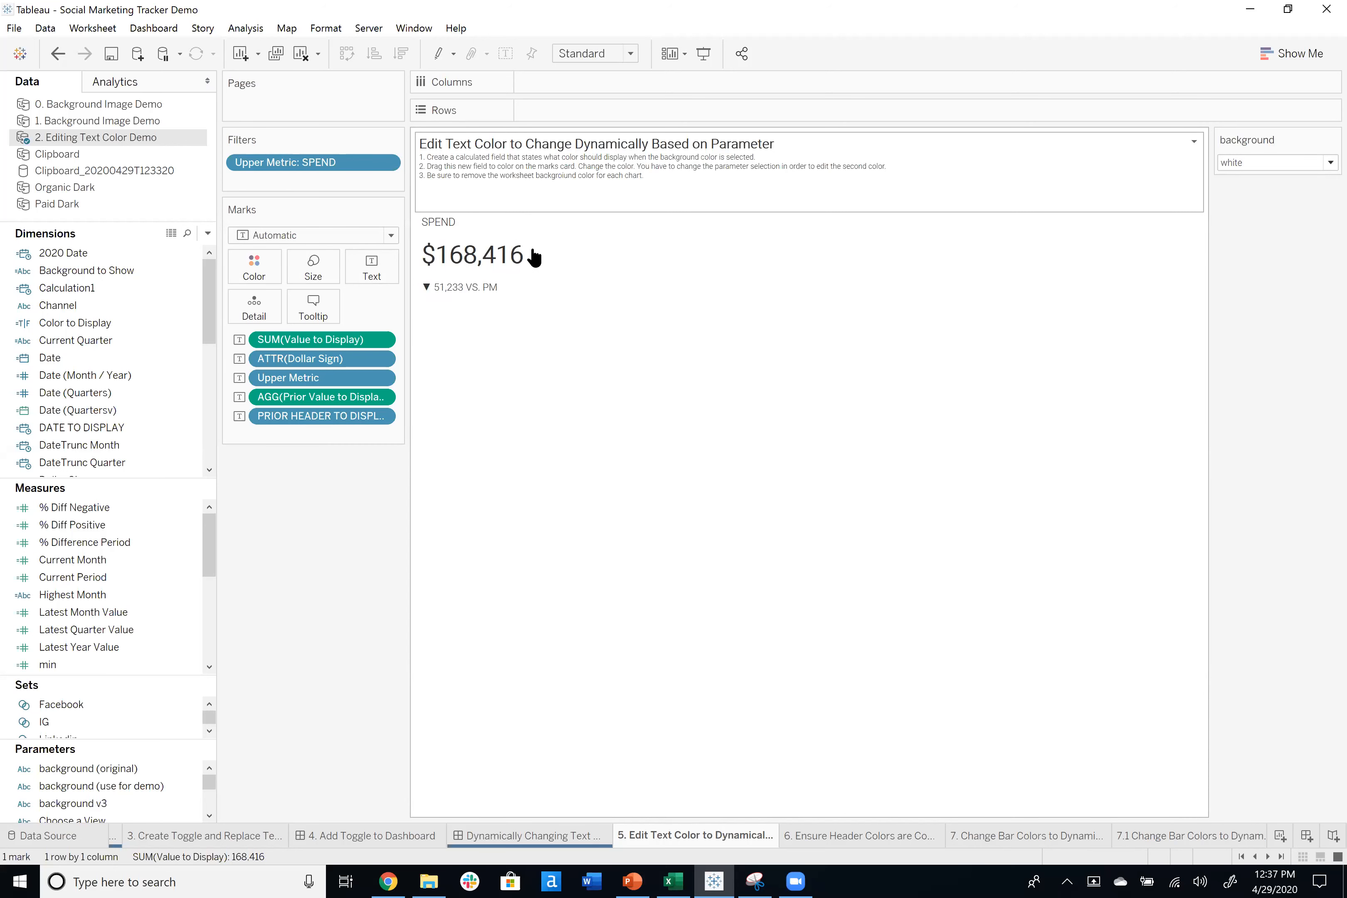
Start a calculated field named "color of text labels" with a case expression on [background (original)].
{"action": "left_click", "coordinate": [207, 233]}
{"action": "left_click", "coordinate": [197, 247]}
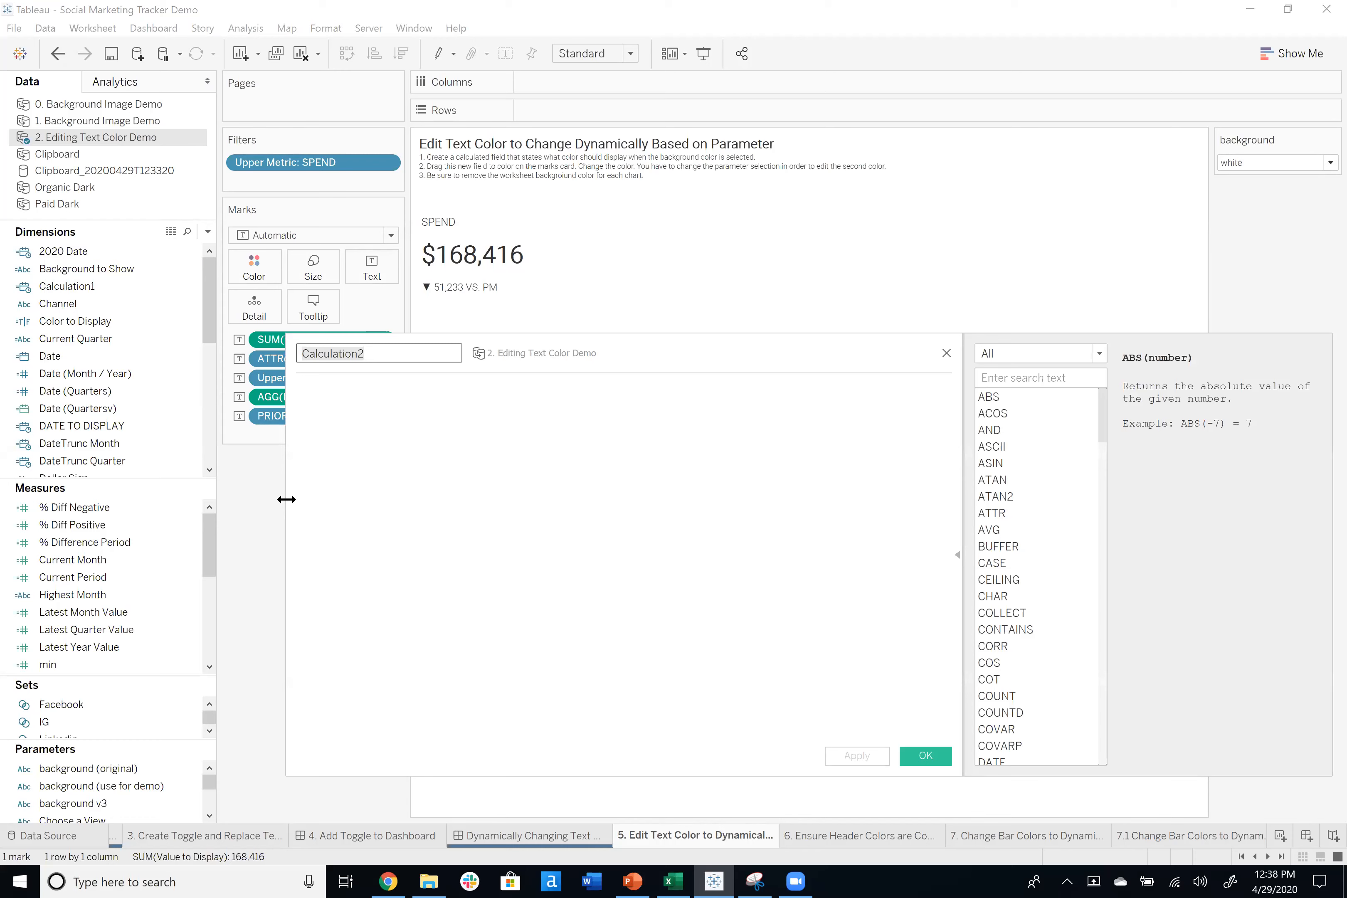
{"action": "type", "text": "color of text labels"}
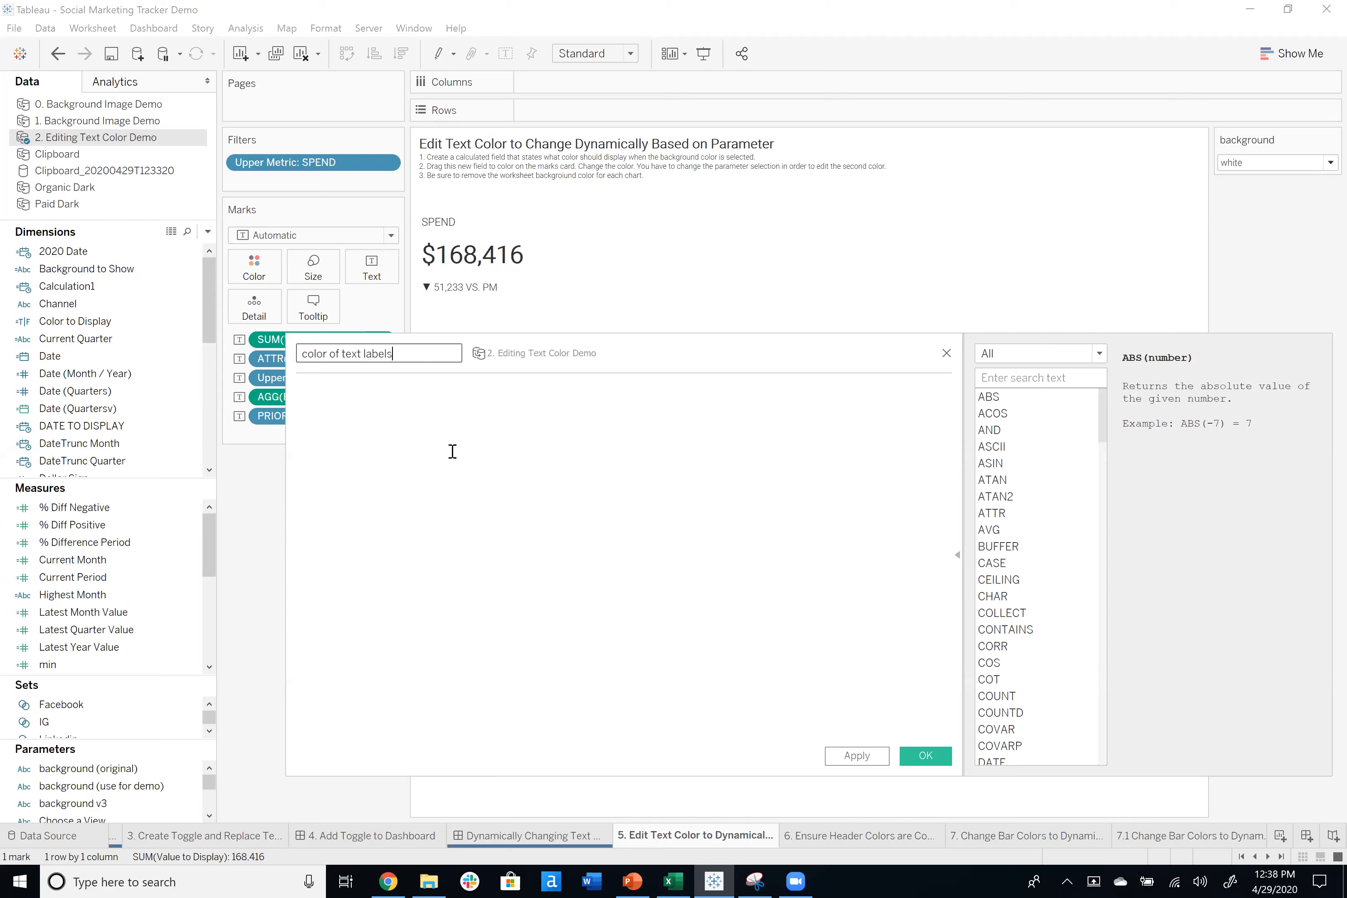
{"action": "left_click_drag", "start_coordinate": [513, 362], "coordinate": [517, 371]}
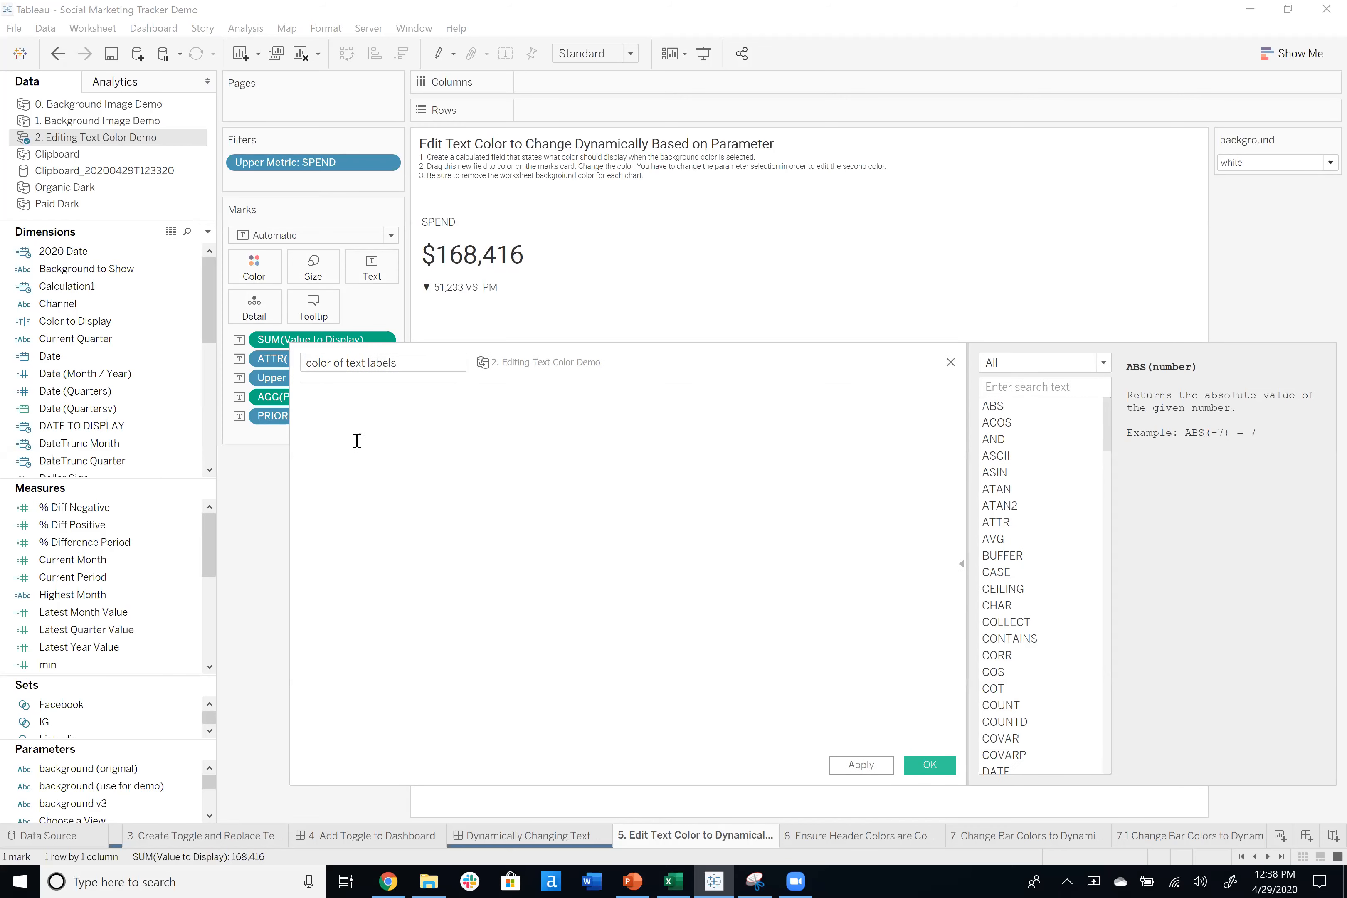
{"action": "type", "text": "case ba"}
{"action": "key", "text": "Return"}
Add the condition when "black" then "white" to the case expression and begin a second when line.
{"action": "type", "text": "whe"}
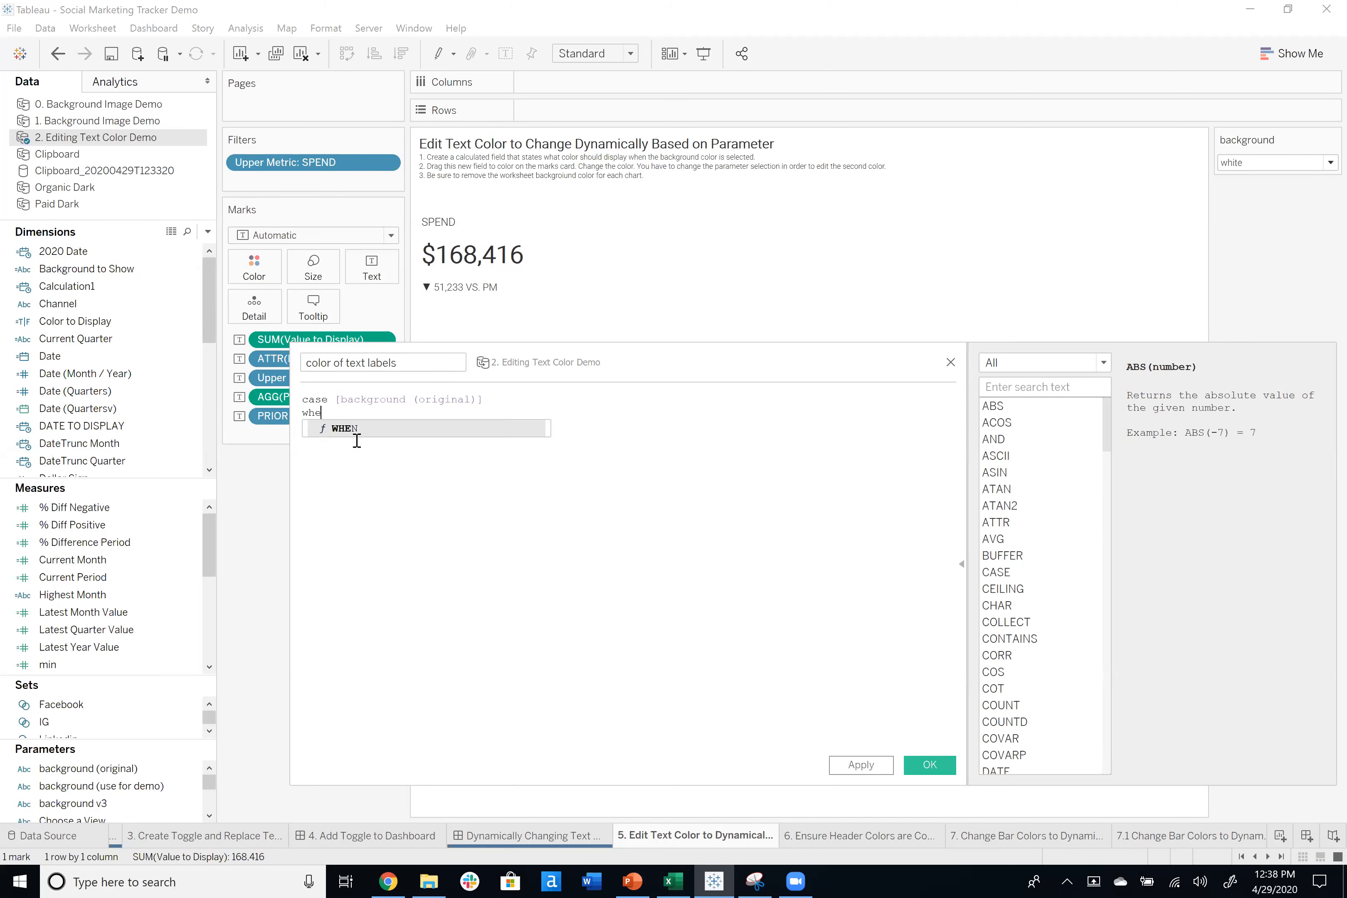
{"action": "type", "text": "n \"black\""}
{"action": "type", "text": "the"}
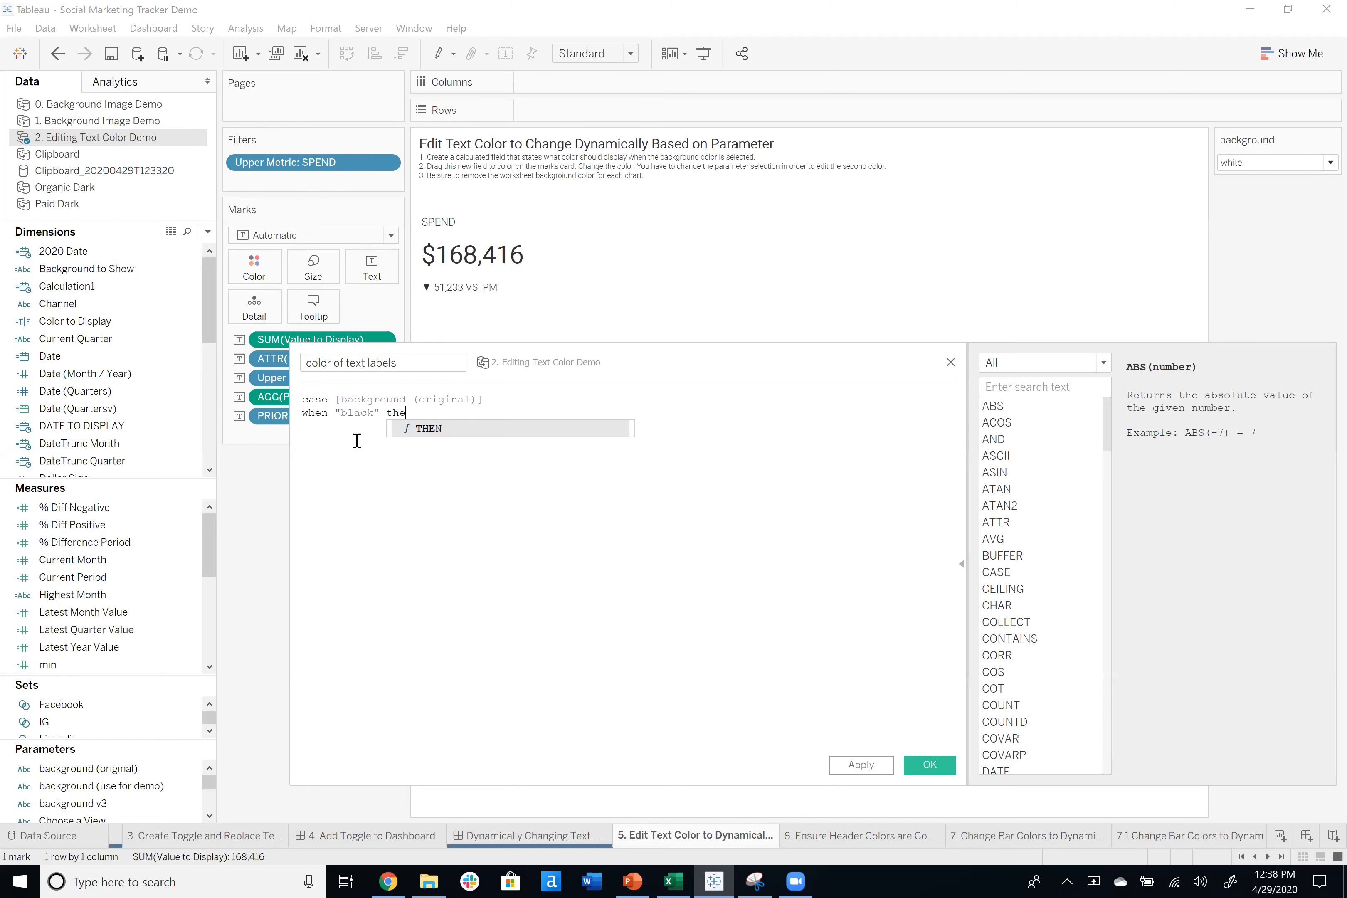
{"action": "type", "text": "n \"black\""}
{"action": "key", "text": "Return"}
{"action": "type", "text": "when"}
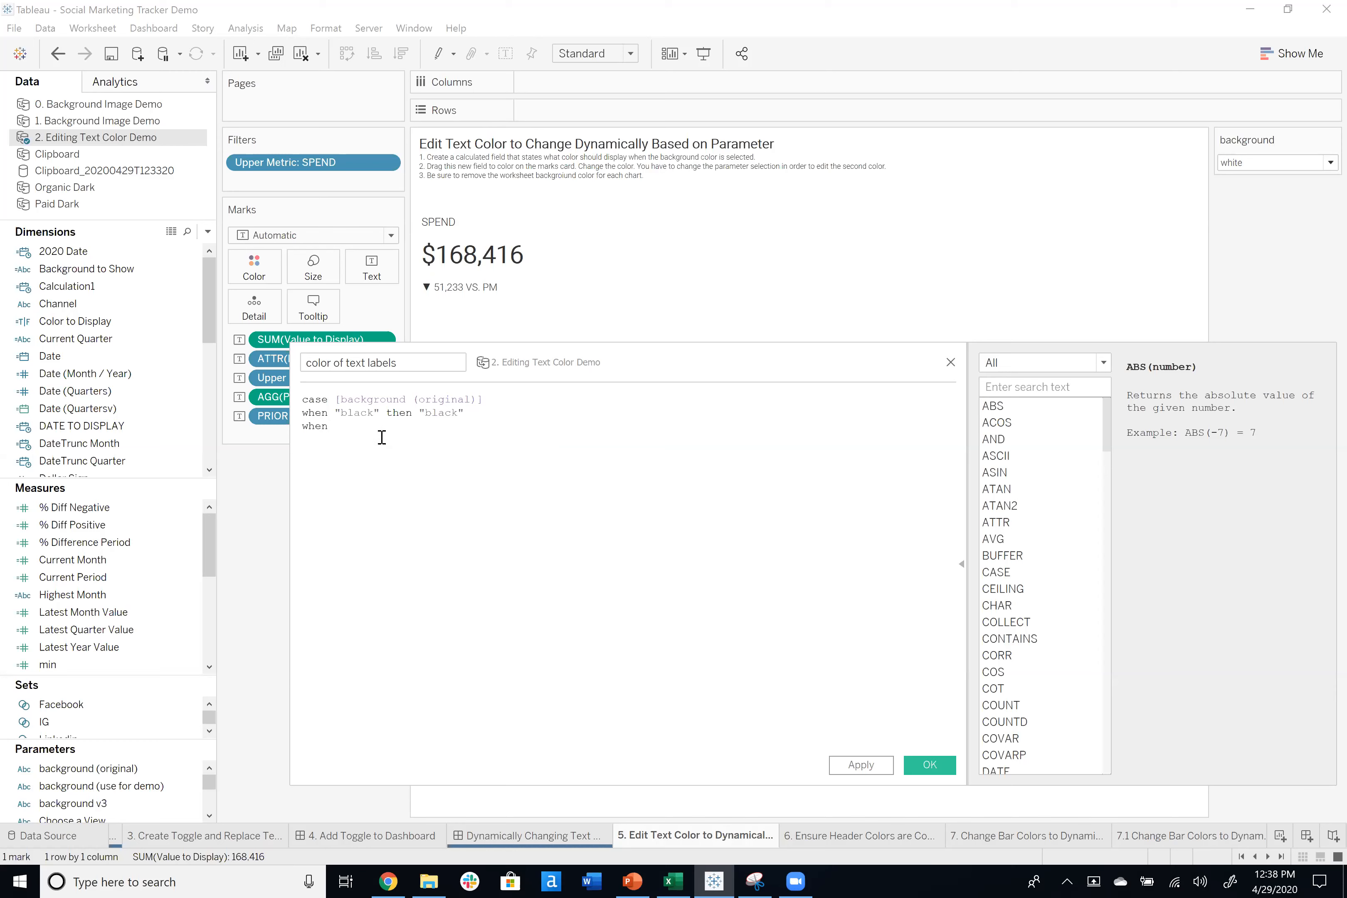
{"action": "double_click", "coordinate": [437, 412]}
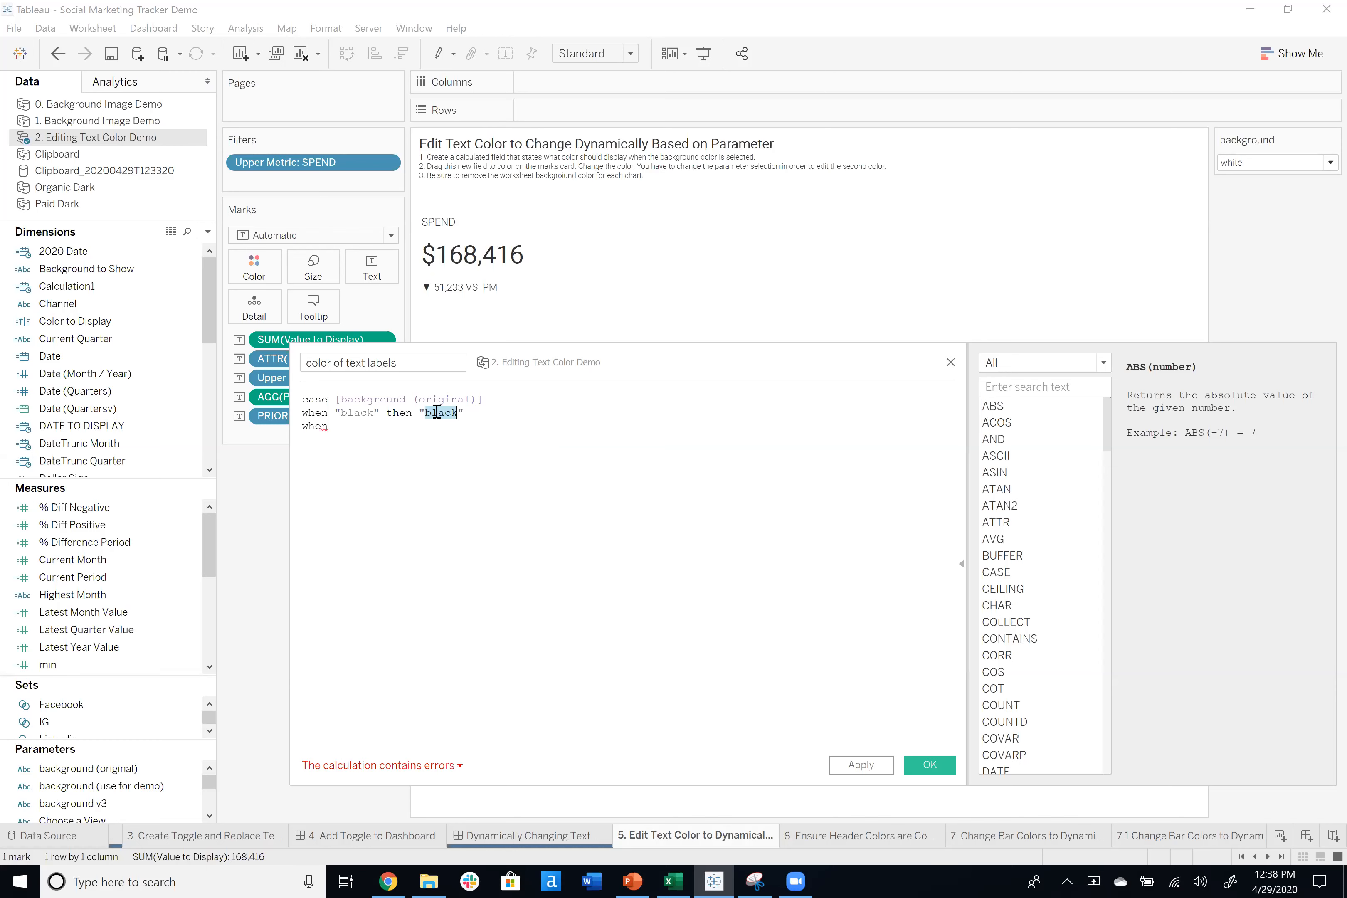
{"action": "type", "text": "white"}
Complete the second condition as when "white" then "black", finish with END, and save the calculated field.
{"action": "left_click", "coordinate": [380, 430]}
{"action": "type", "text": "\"white\" then "}
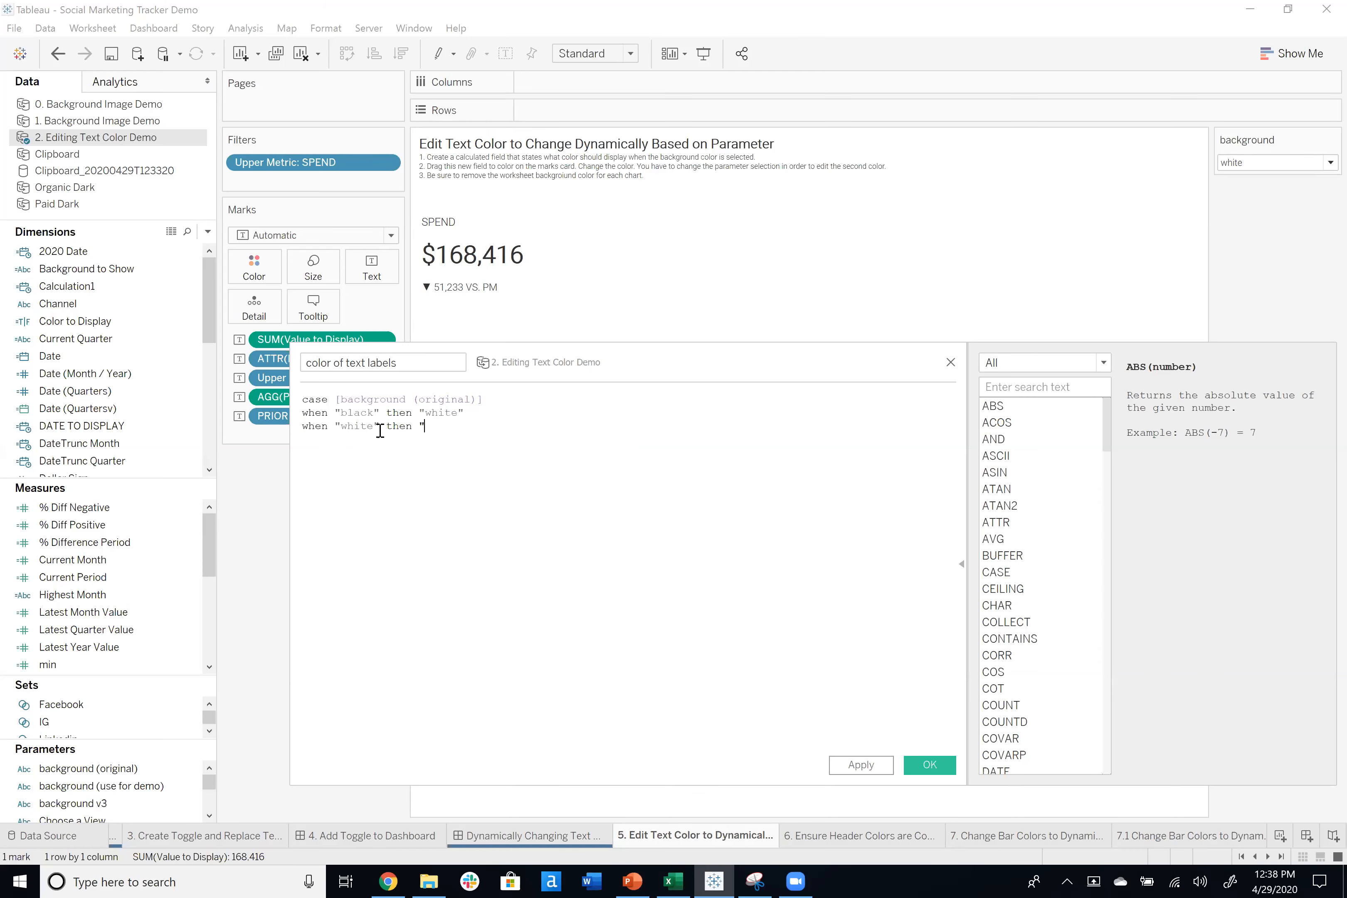
{"action": "type", "text": "\"black\""}
{"action": "key", "text": "Return"}
{"action": "type", "text": "END"}
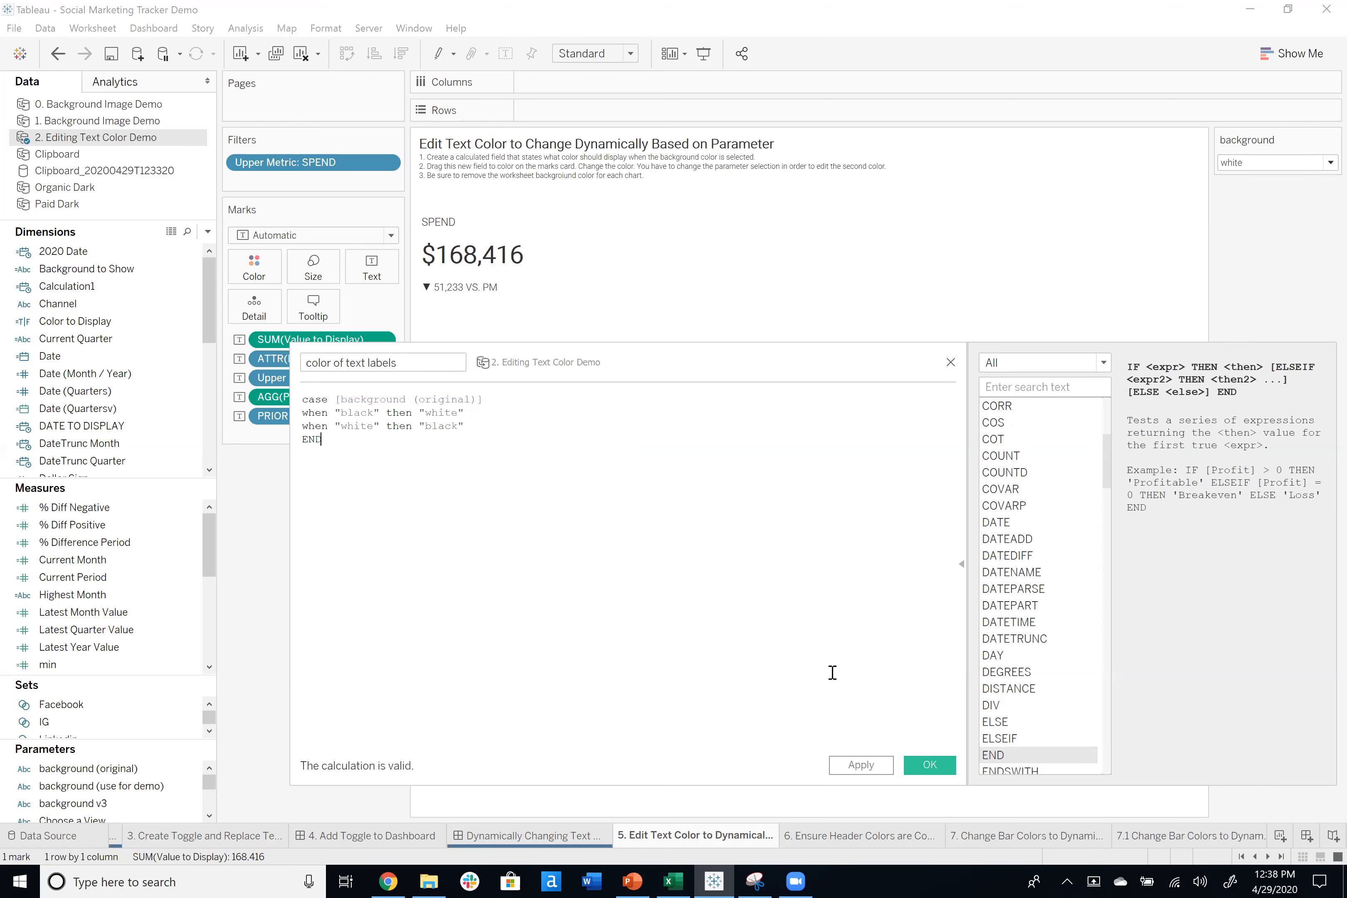
{"action": "left_click", "coordinate": [930, 764]}
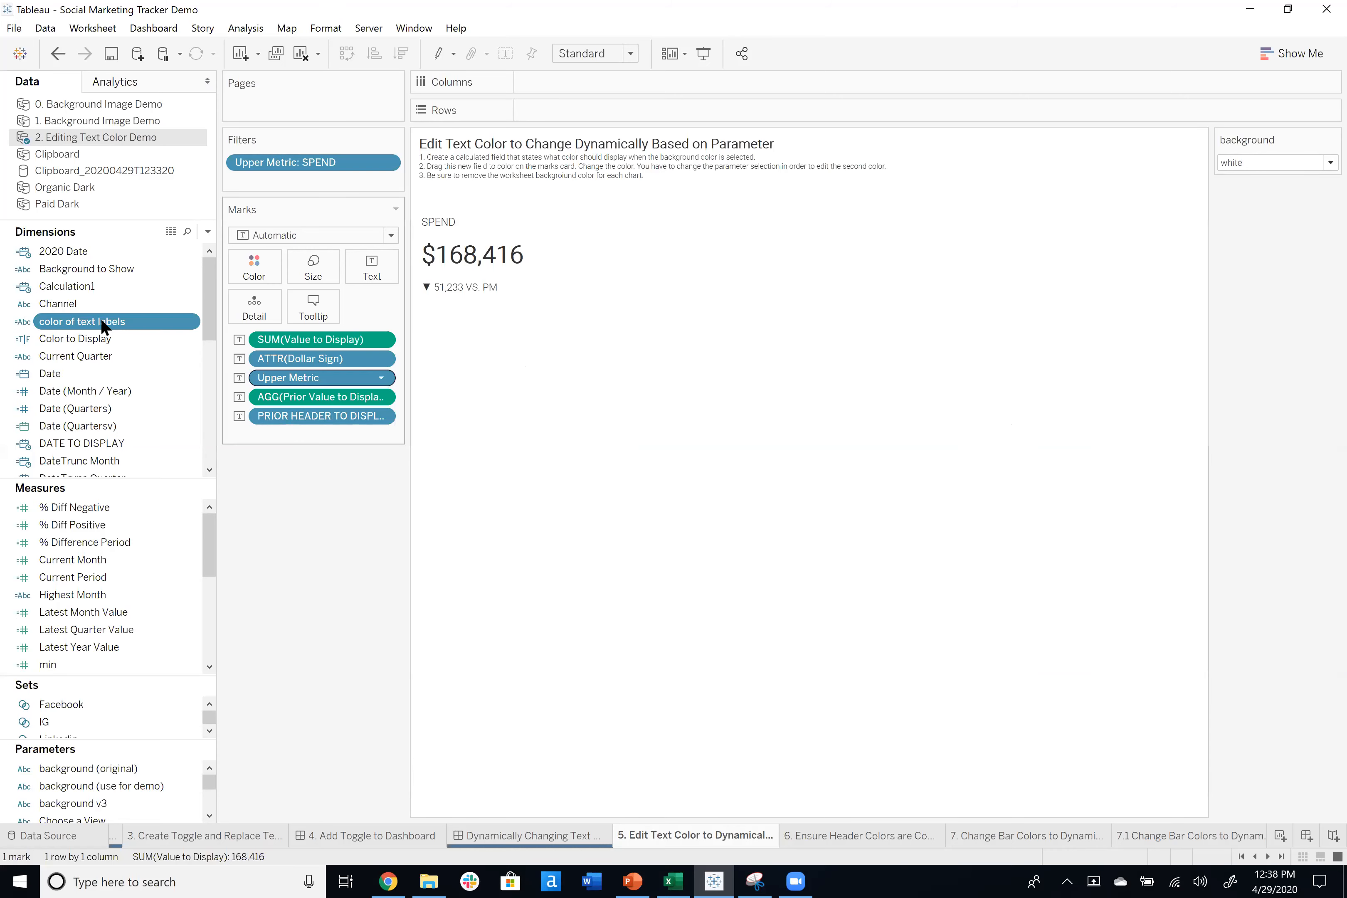
Color the spend text marks by the "color of text labels" field.
{"action": "mouse_move", "coordinate": [242, 283]}
{"action": "left_mouse_down"}
{"action": "mouse_move", "coordinate": [263, 279]}
{"action": "mouse_move", "coordinate": [257, 270]}
{"action": "left_mouse_up"}
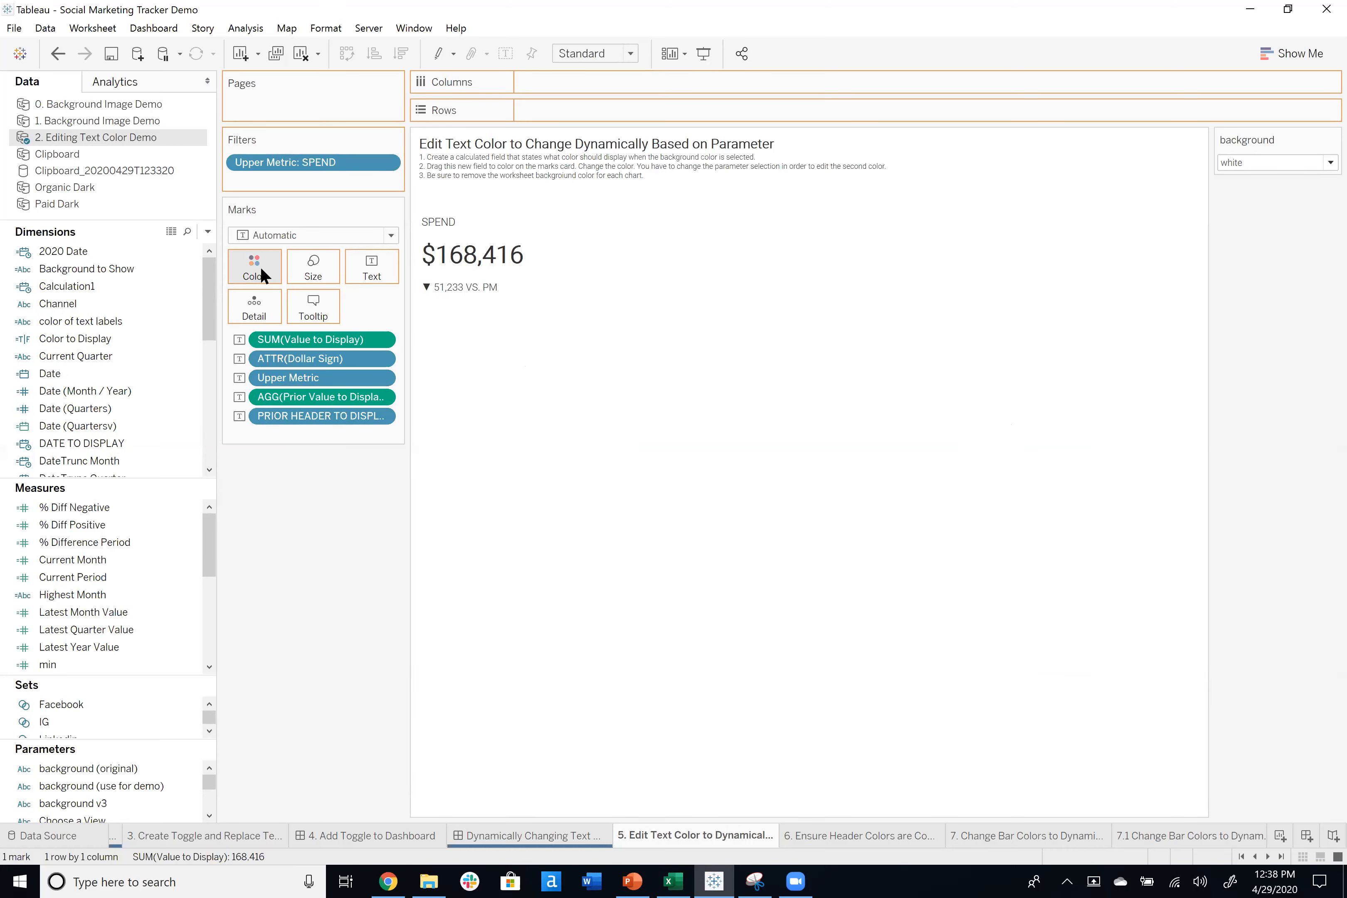
{"action": "left_click_drag", "start_coordinate": [286, 323], "coordinate": [287, 351]}
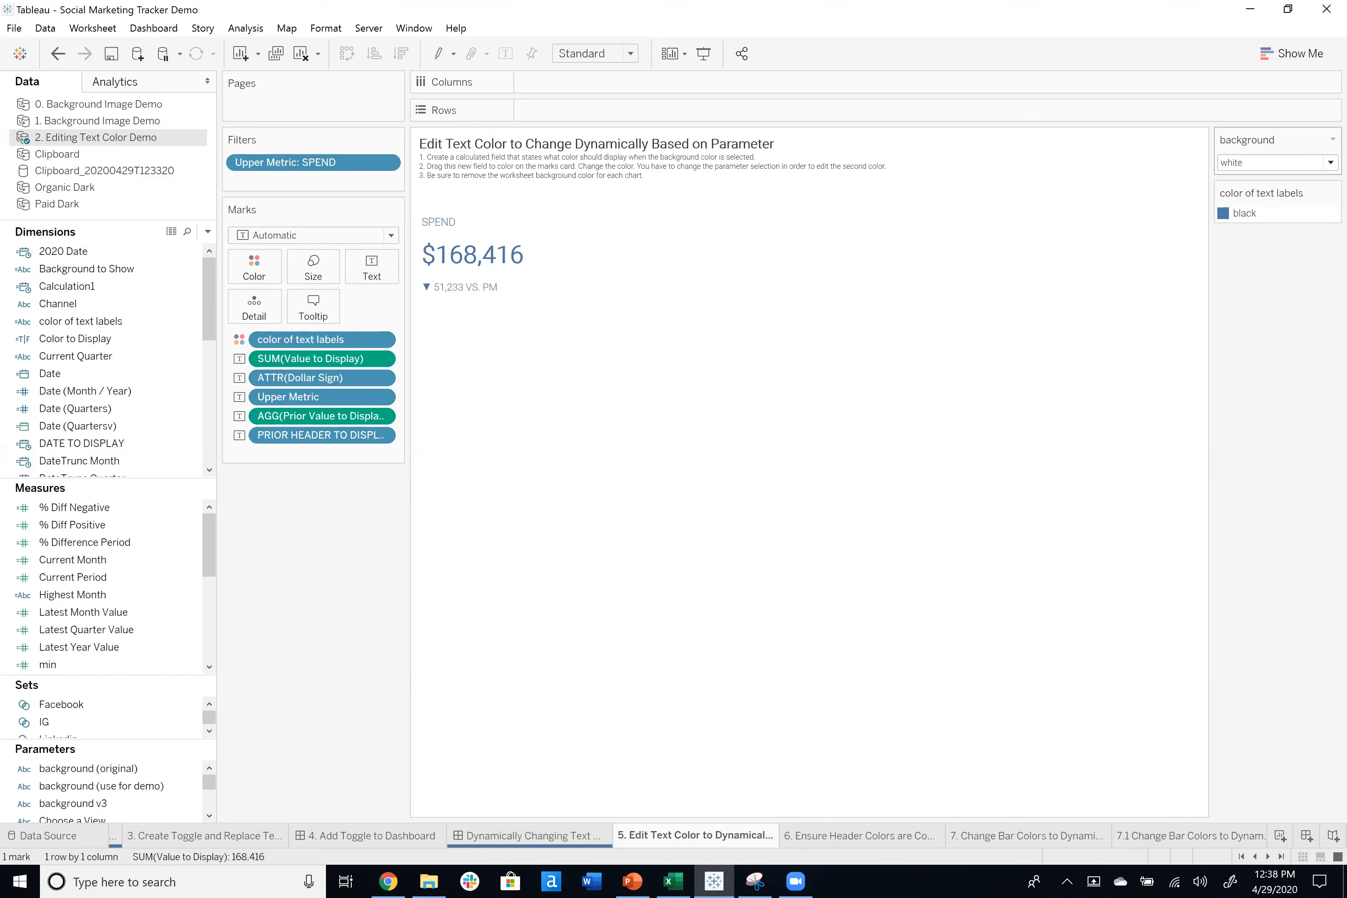
Replace the displayed background parameter control with the one for background (original).
{"action": "left_click", "coordinate": [1333, 139]}
{"action": "left_click", "coordinate": [1251, 303]}
{"action": "left_click", "coordinate": [128, 786]}
{"action": "left_click", "coordinate": [50, 765]}
{"action": "right_click", "coordinate": [50, 765]}
{"action": "left_click", "coordinate": [172, 516]}
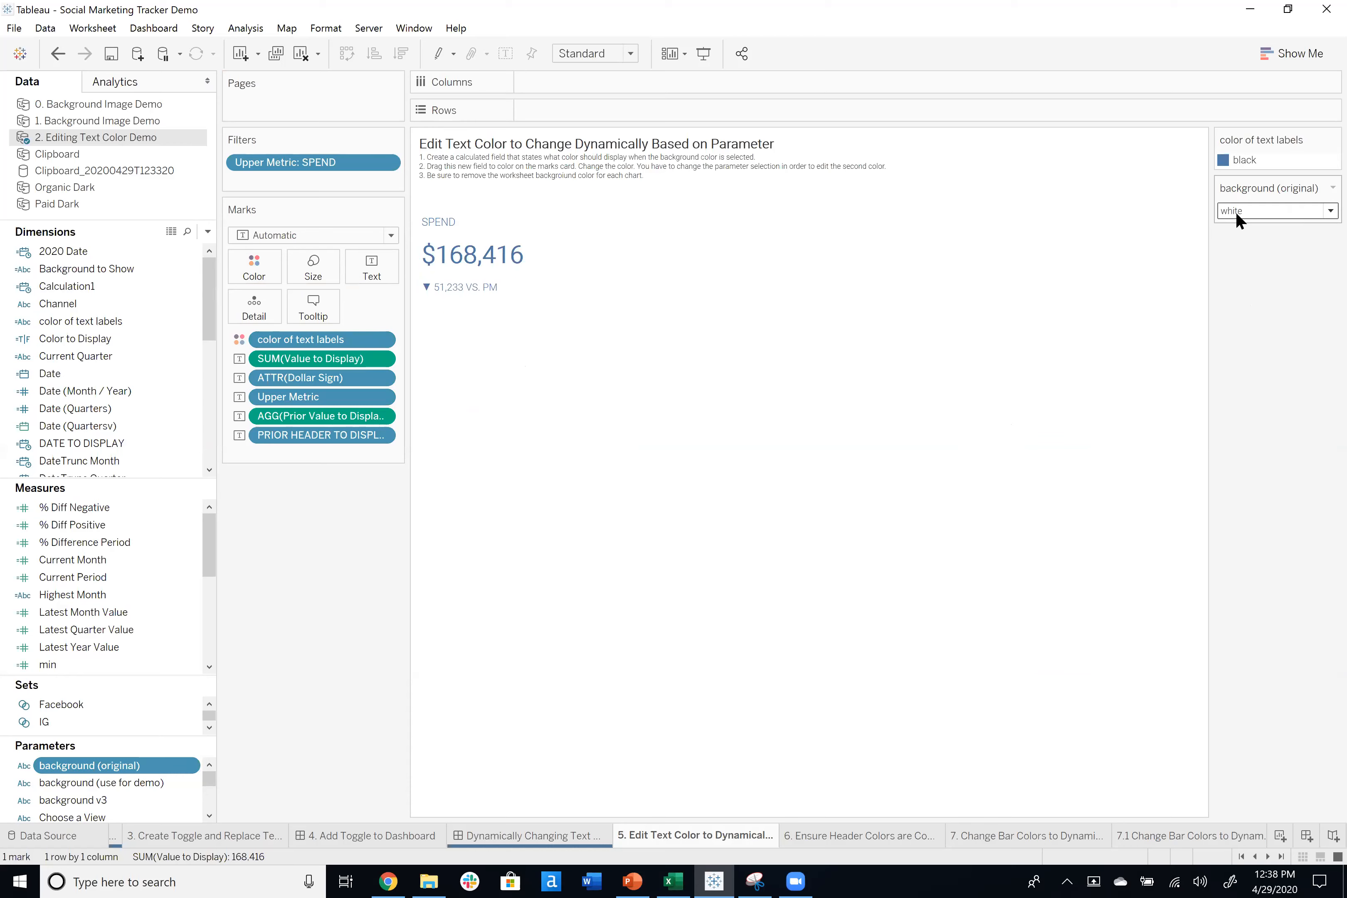
Assign the dark gray custom color to the "black" item of the color of text labels legend.
{"action": "double_click", "coordinate": [1248, 153]}
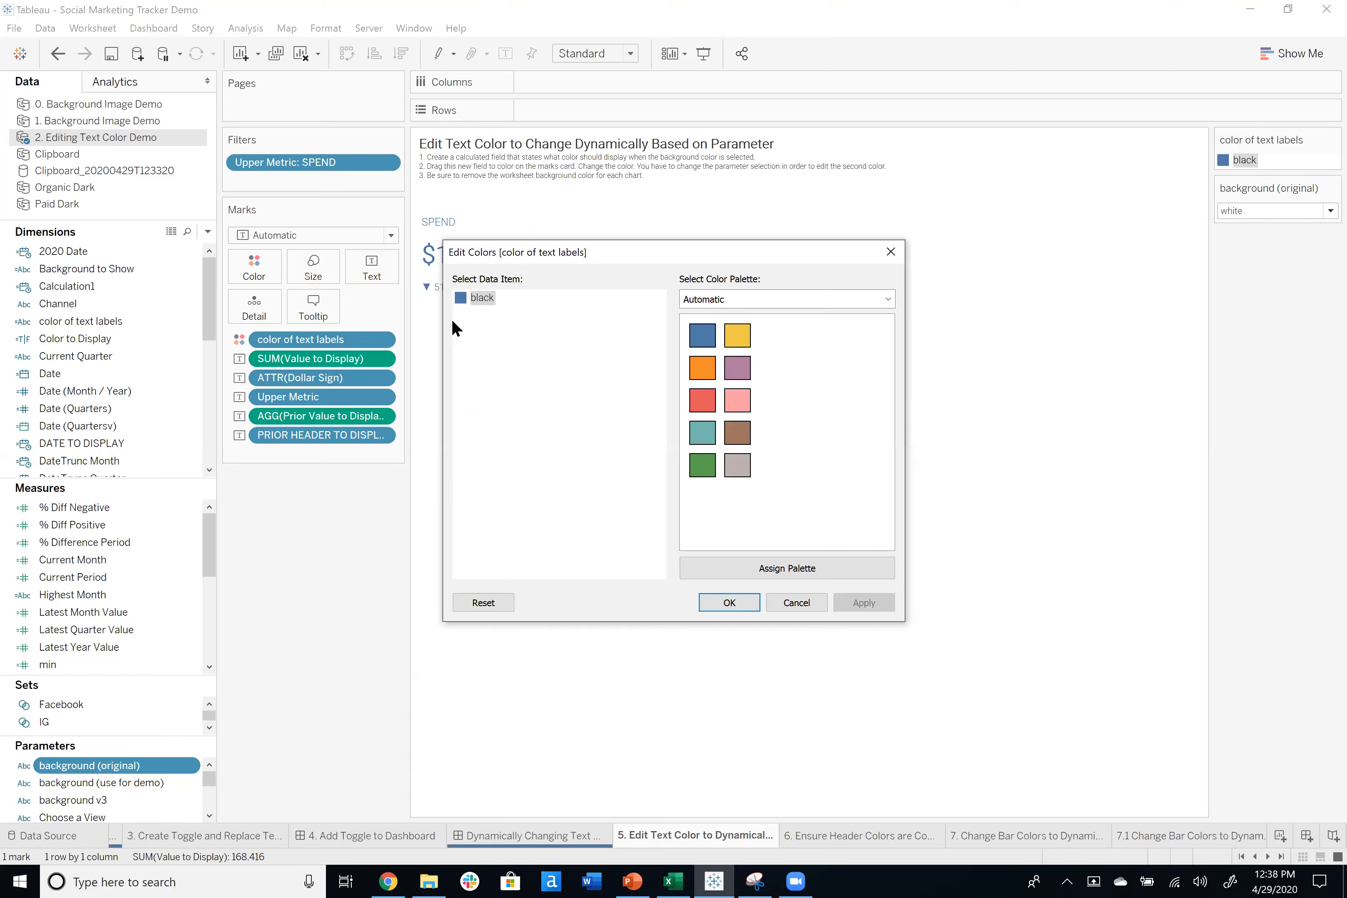
{"action": "double_click", "coordinate": [470, 295]}
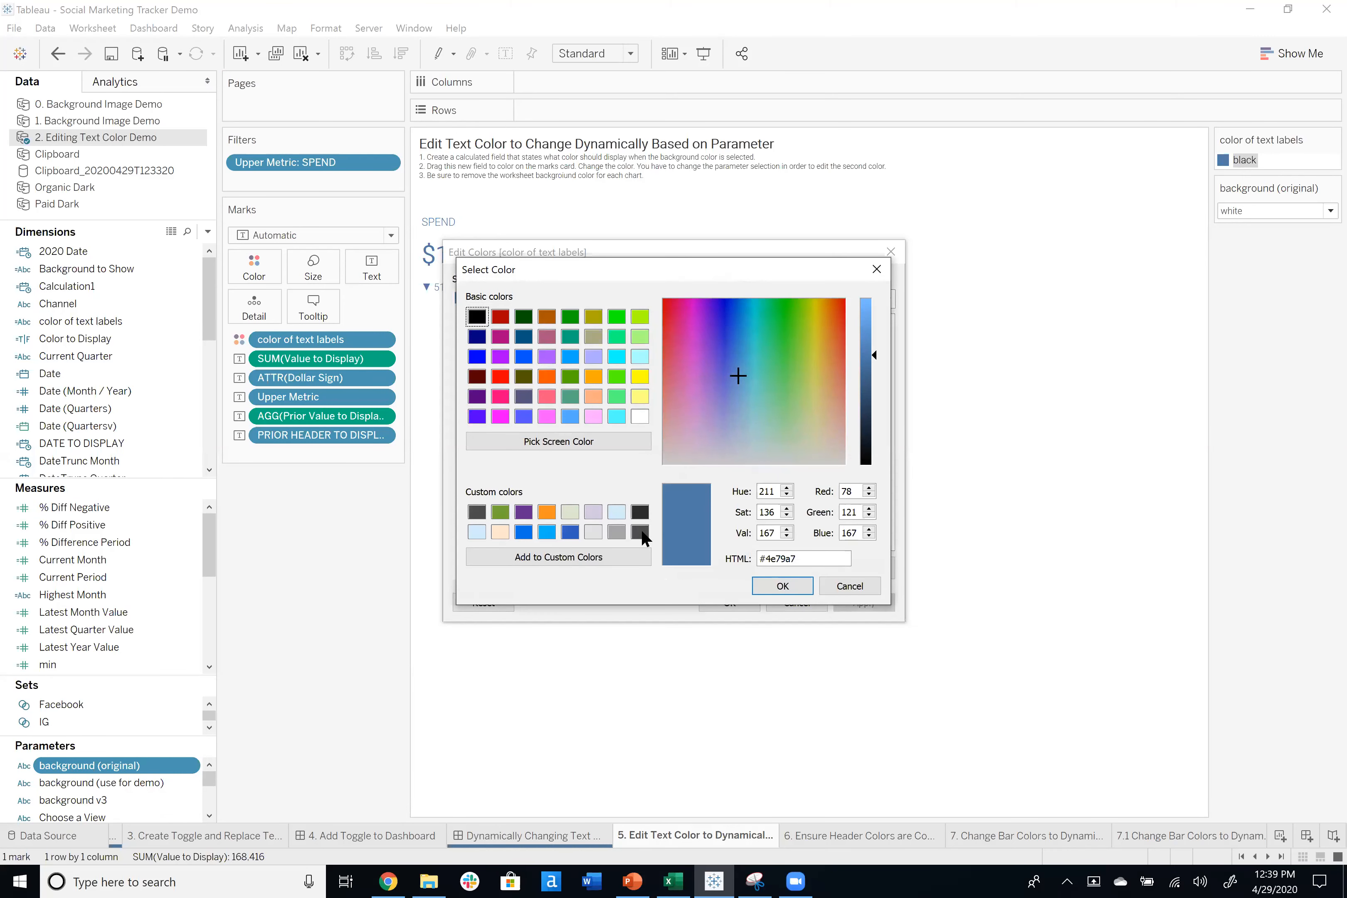
{"action": "left_click", "coordinate": [641, 533]}
{"action": "left_click", "coordinate": [779, 586]}
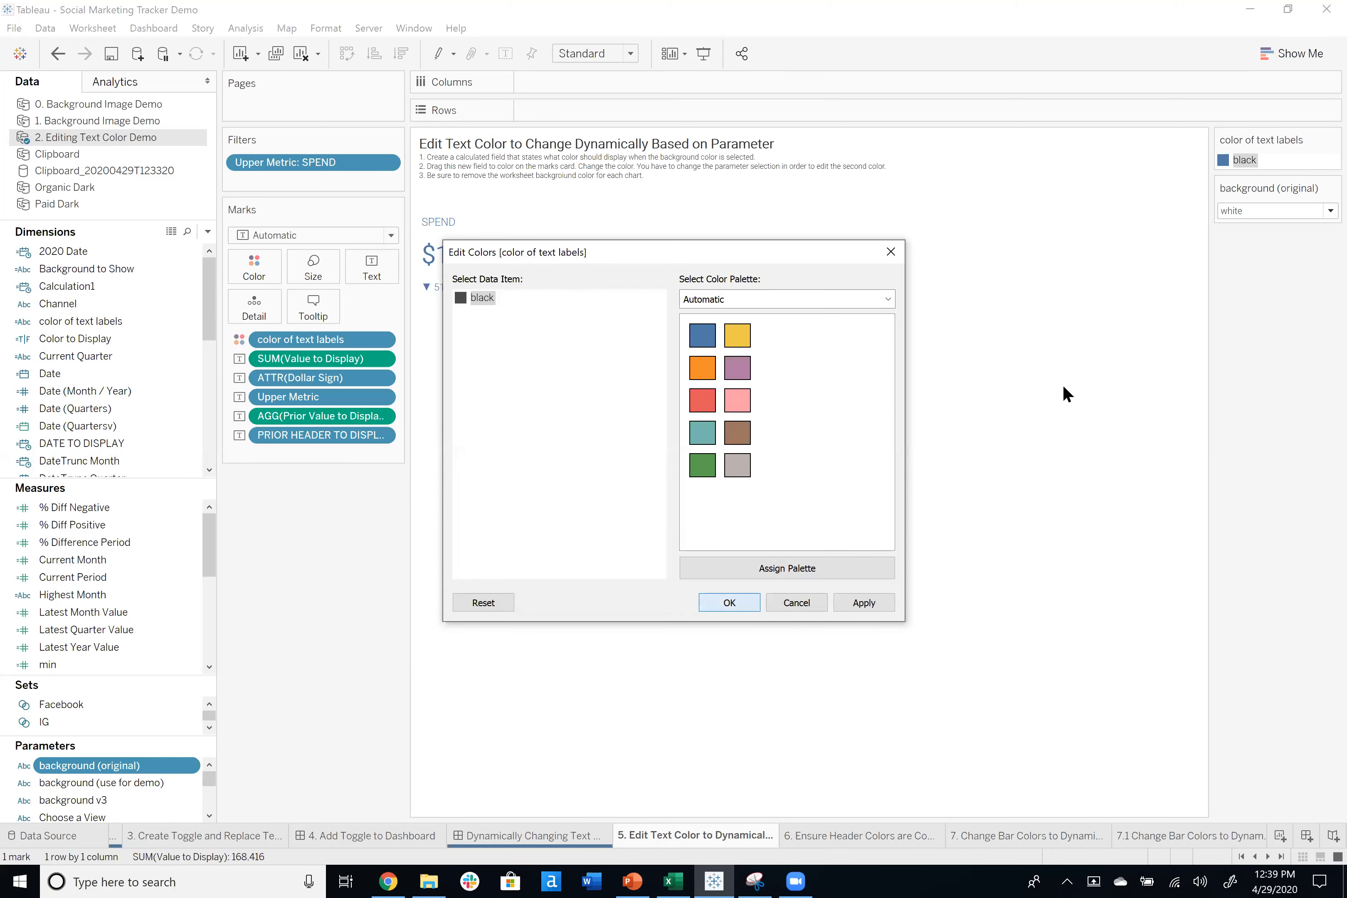
{"action": "key", "text": "Return"}
Set background (original) to black, assign white to the "white" legend item, and select the spend mark to check its text.
{"action": "left_click", "coordinate": [1330, 211]}
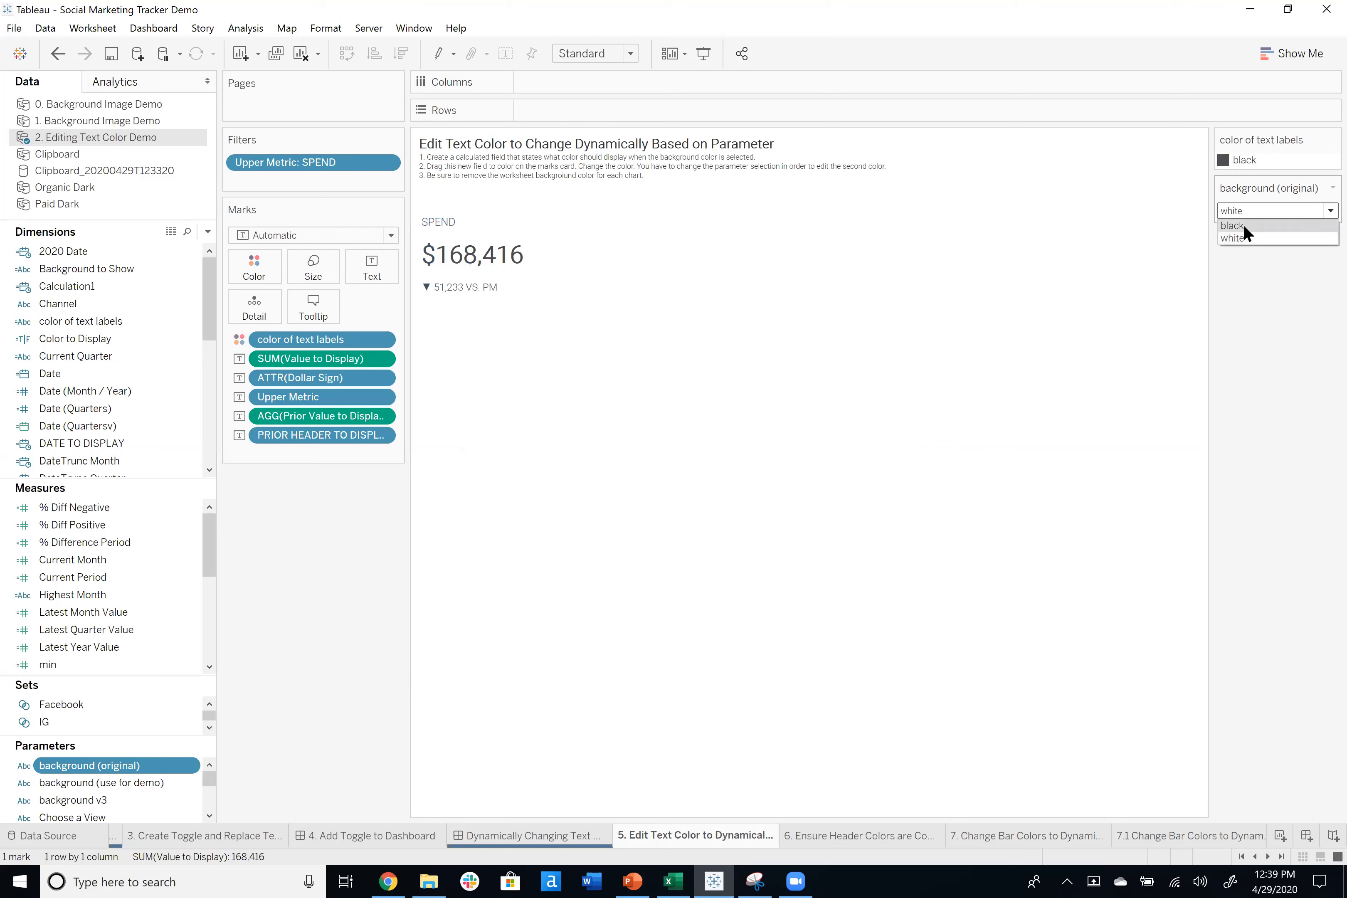
{"action": "left_click", "coordinate": [1243, 225]}
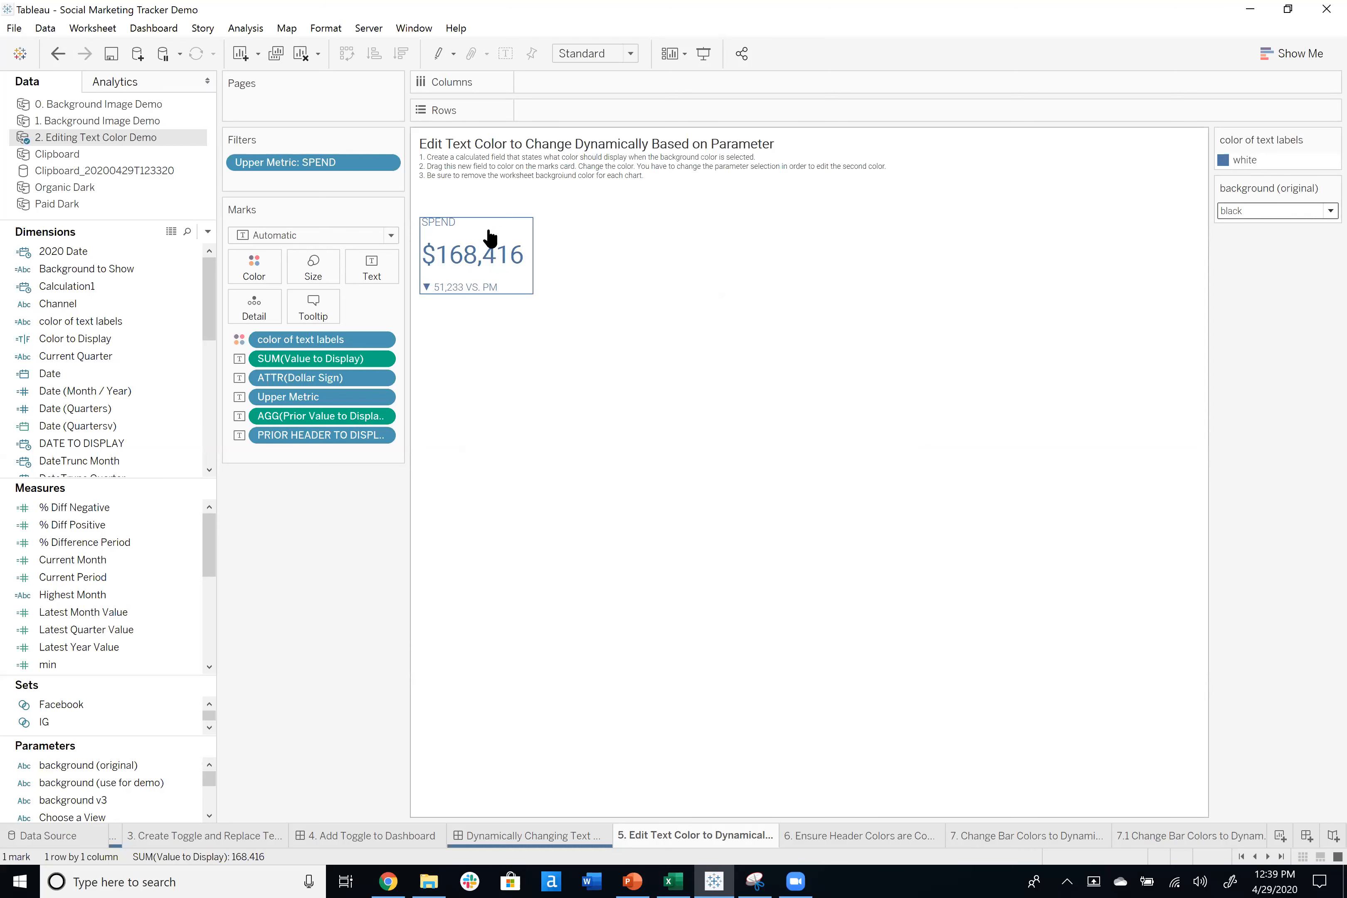
{"action": "double_click", "coordinate": [1246, 161]}
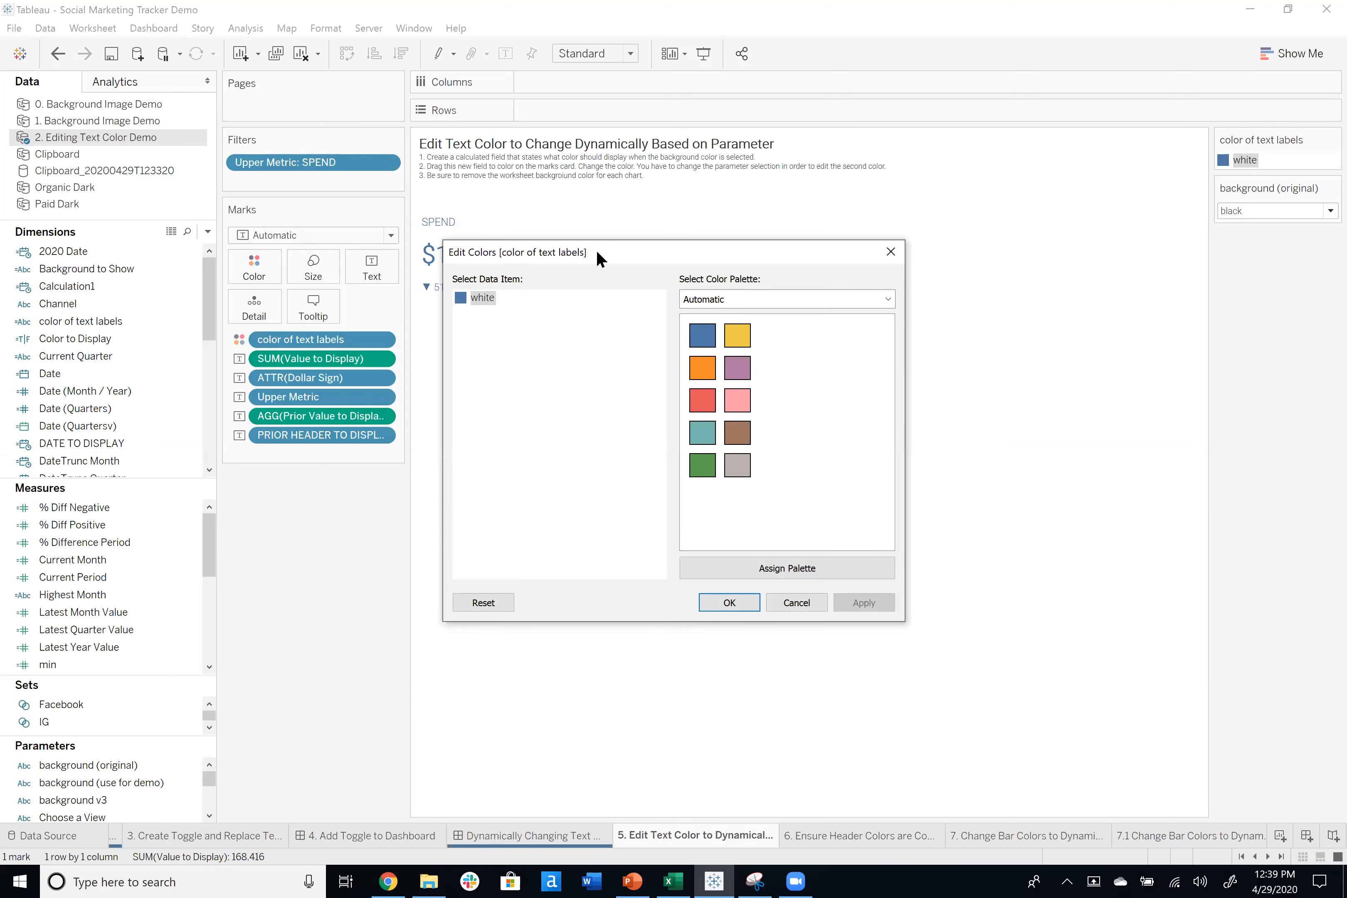
{"action": "double_click", "coordinate": [476, 297]}
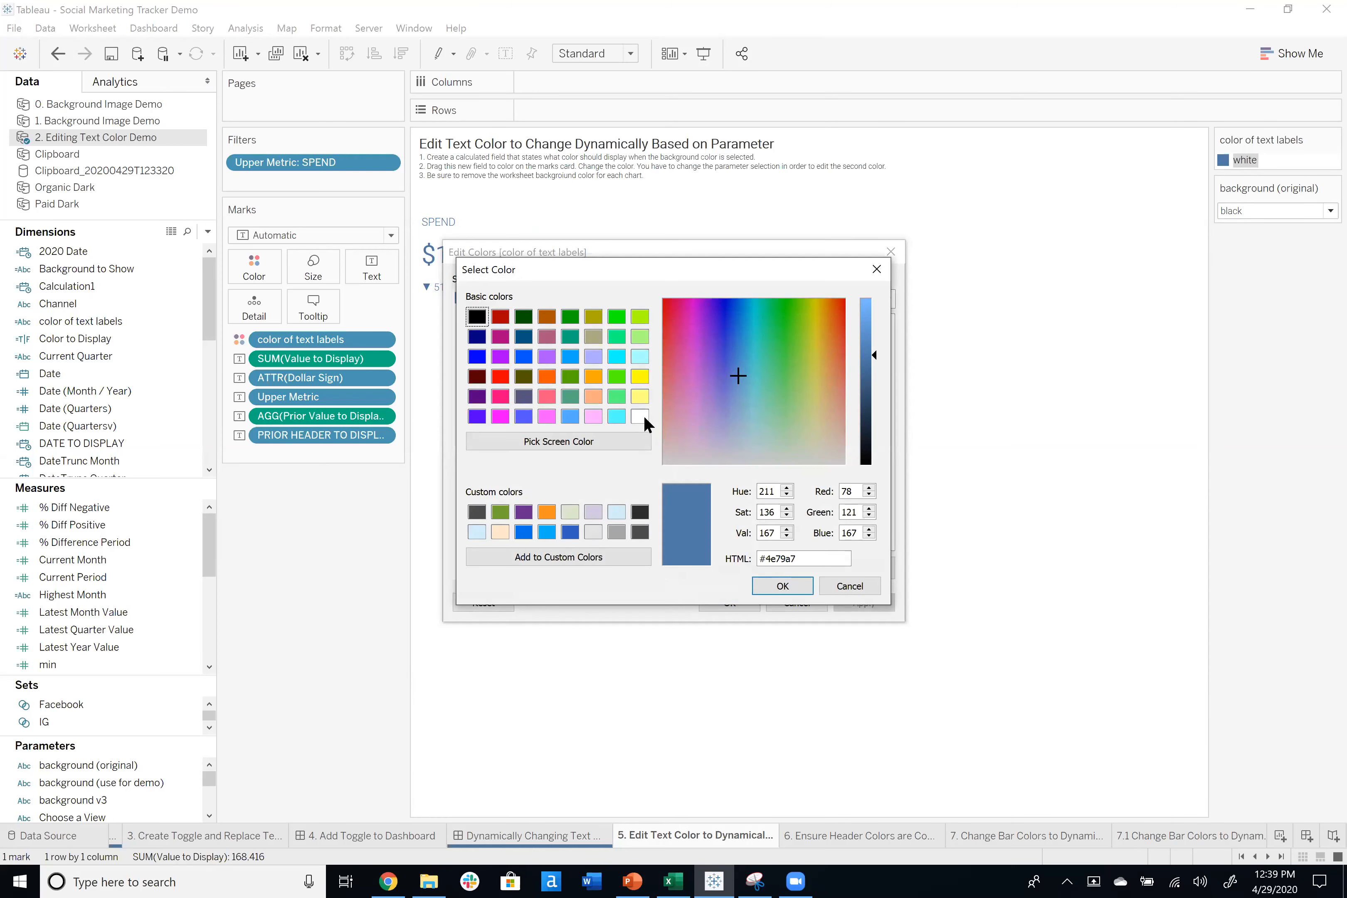
{"action": "left_click", "coordinate": [783, 586]}
{"action": "left_click", "coordinate": [730, 602]}
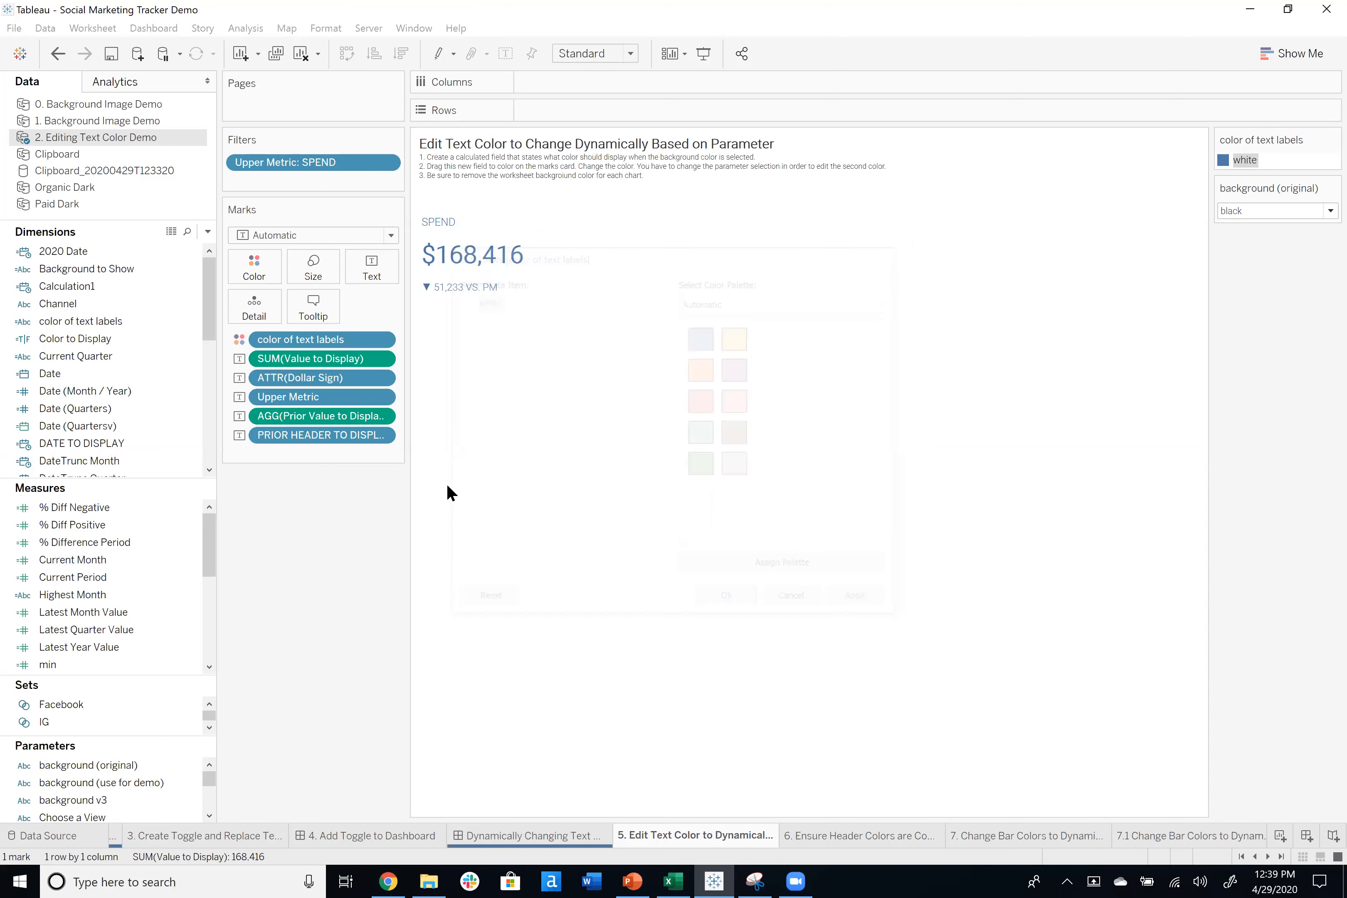
{"action": "left_click", "coordinate": [470, 280]}
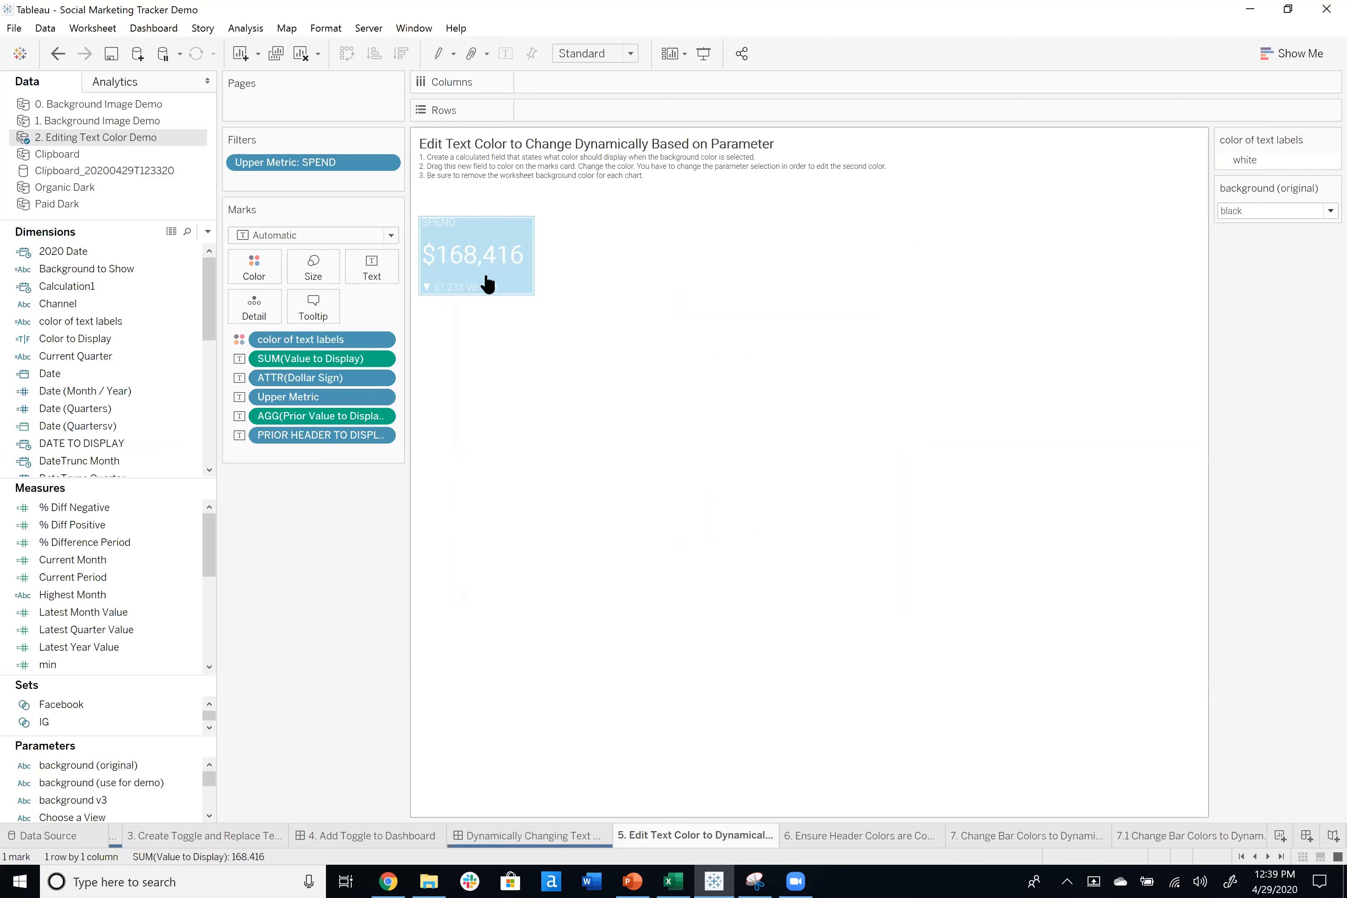
Set the background (original) parameter to white, deselect the spend mark, and open worksheet 6 on header color compatibility.
{"action": "left_click", "coordinate": [1239, 214]}
{"action": "left_click", "coordinate": [1243, 237]}
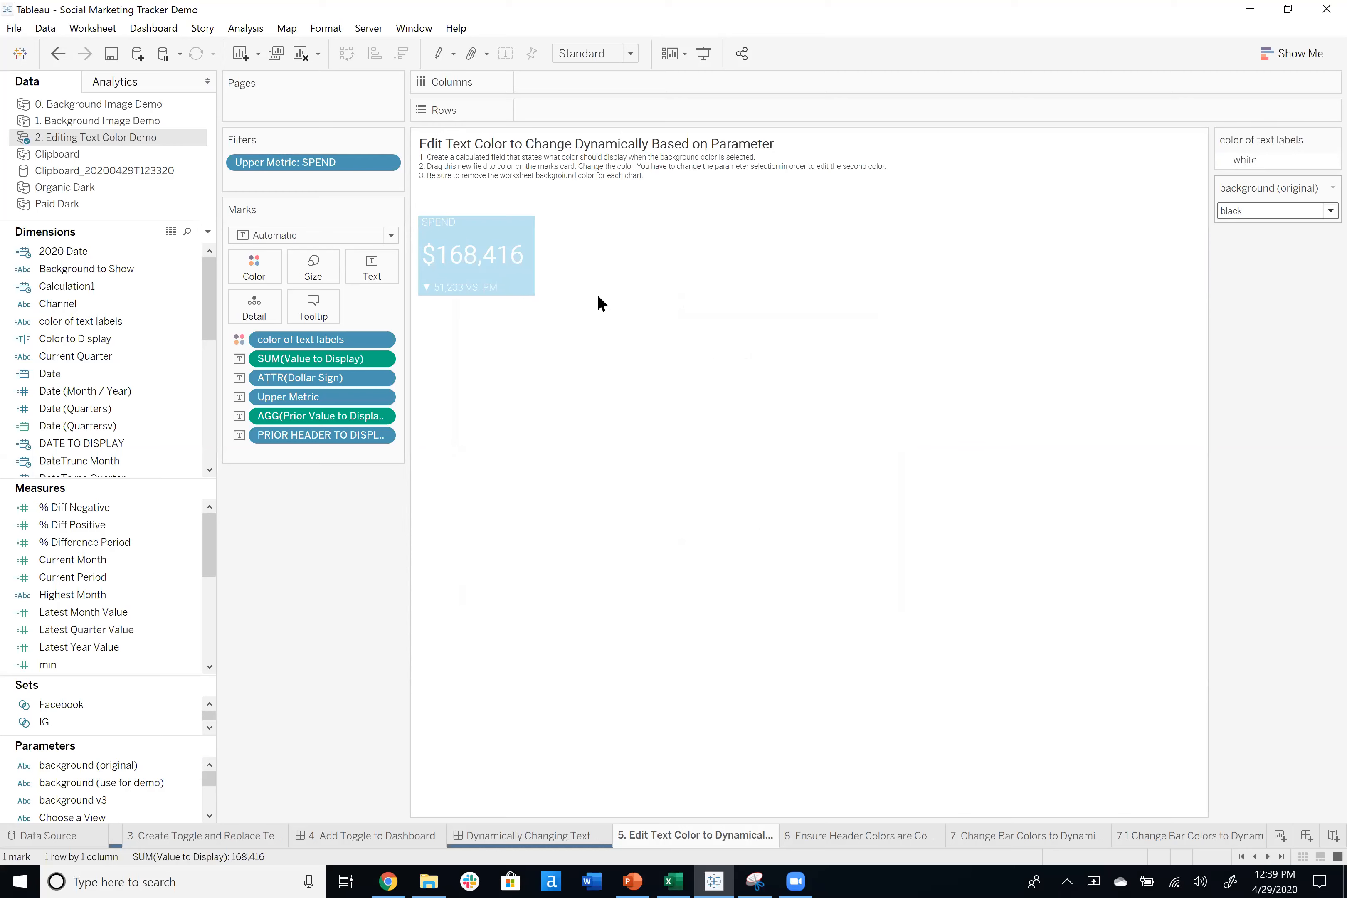
{"action": "left_click", "coordinate": [513, 470]}
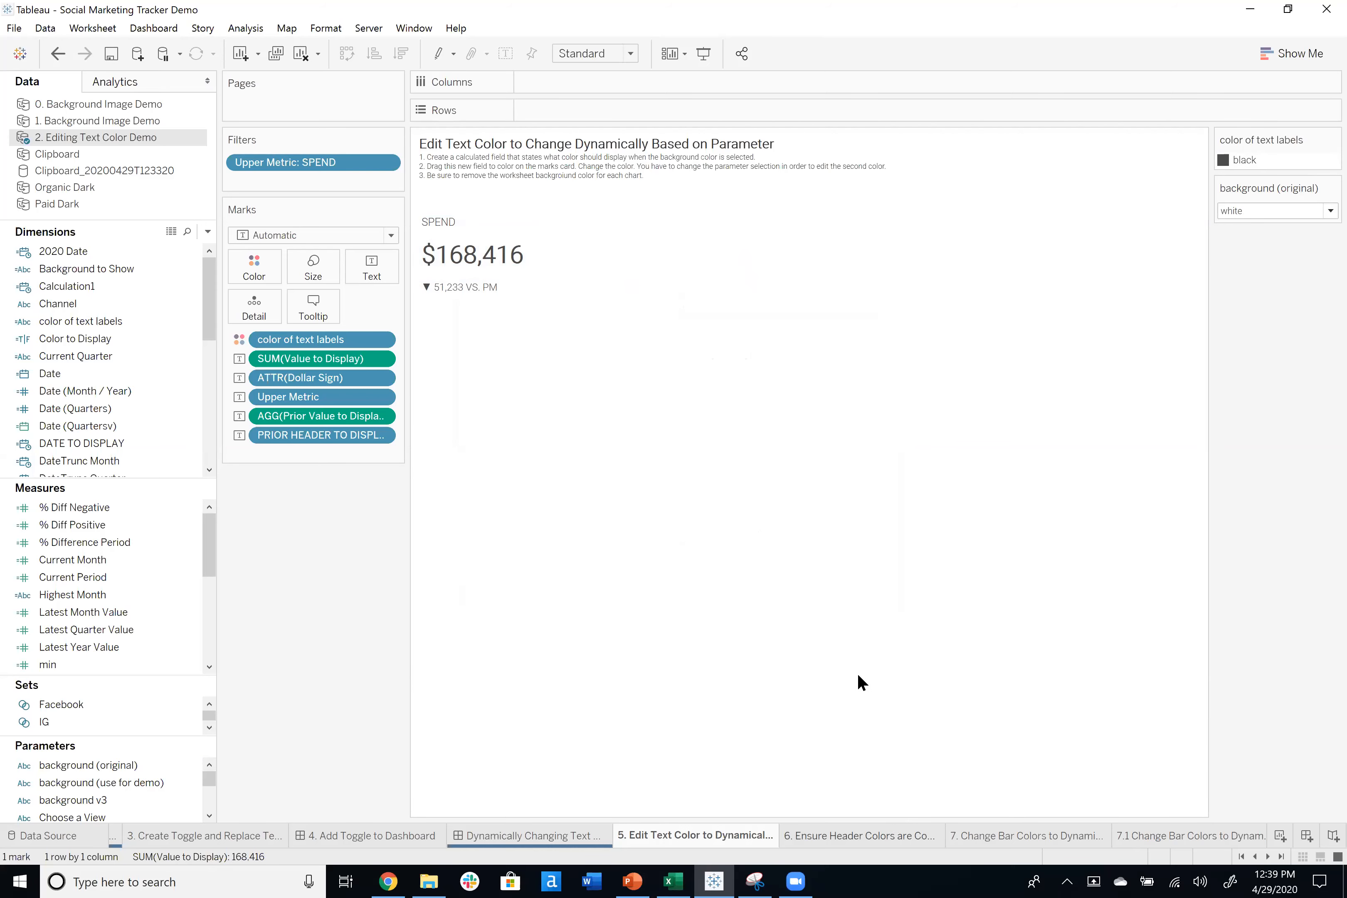
{"action": "left_click", "coordinate": [860, 835]}
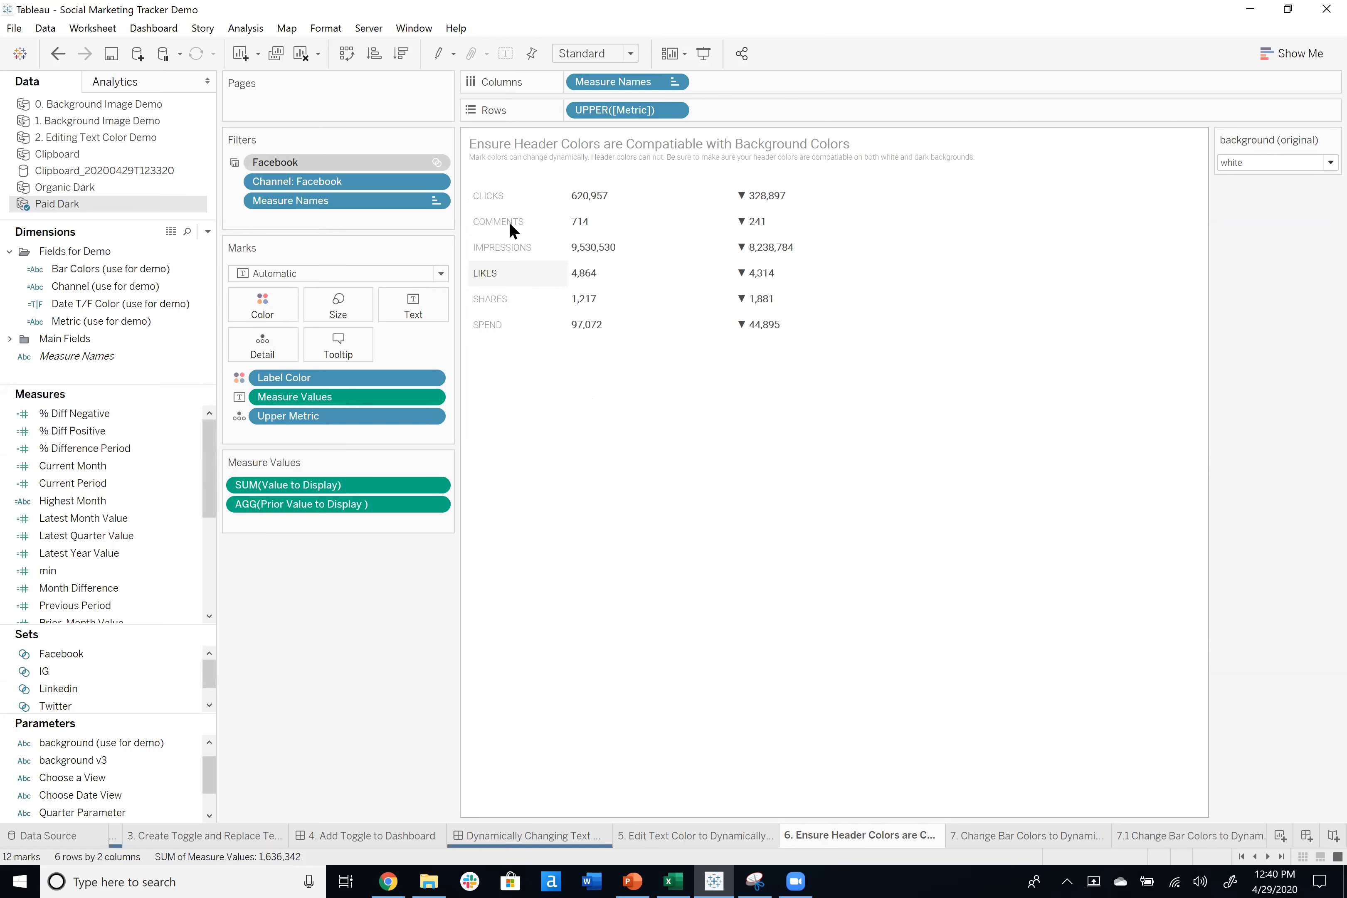
On worksheet 7, switch Choose a View to Latest Quarter and to Latest Year to compare the highlighted bars, with background (original) on white.
{"action": "left_click", "coordinate": [1048, 829]}
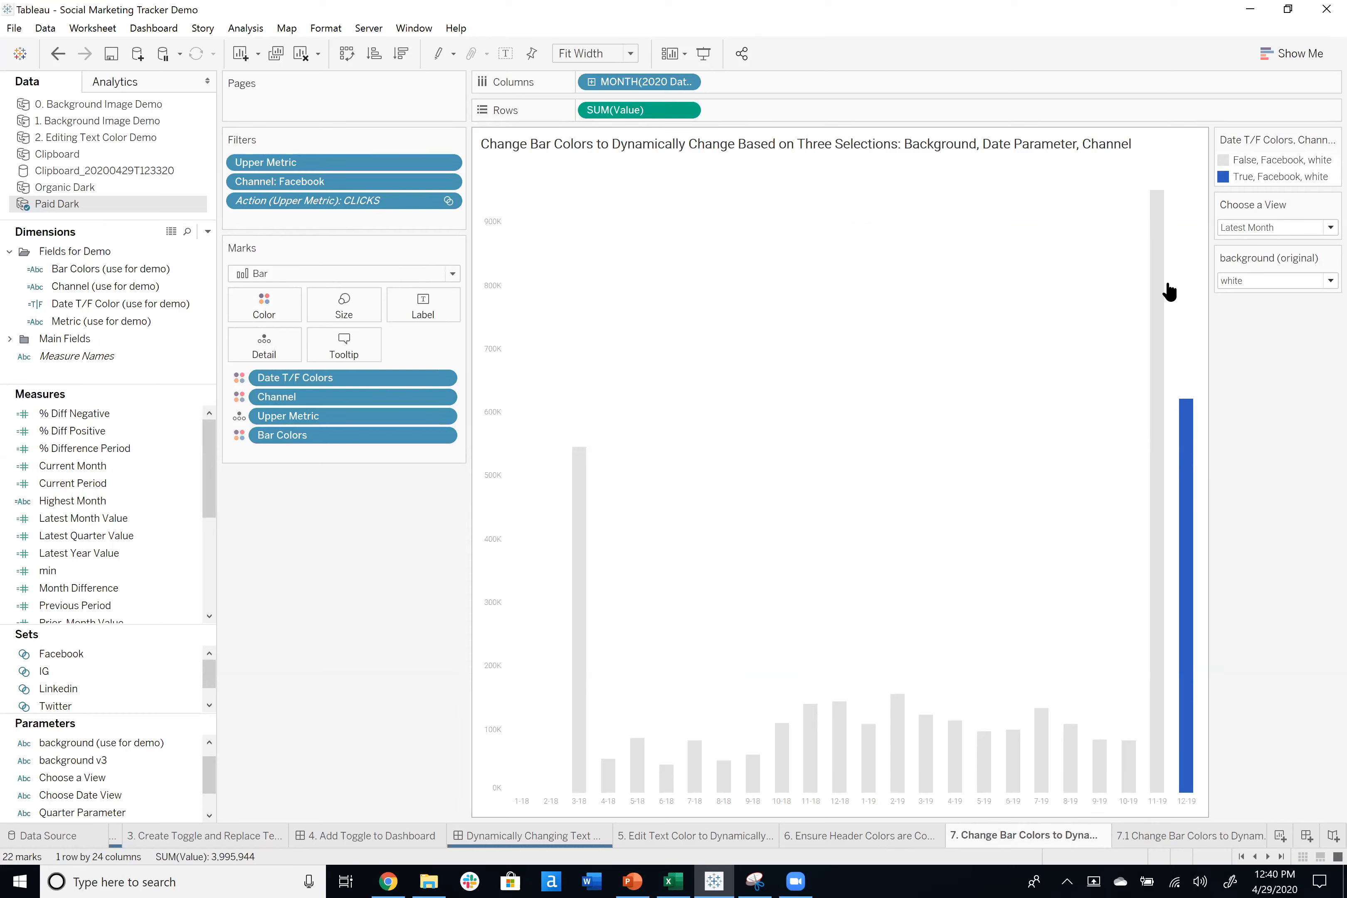
{"action": "left_click", "coordinate": [1290, 227]}
{"action": "left_click", "coordinate": [1277, 241]}
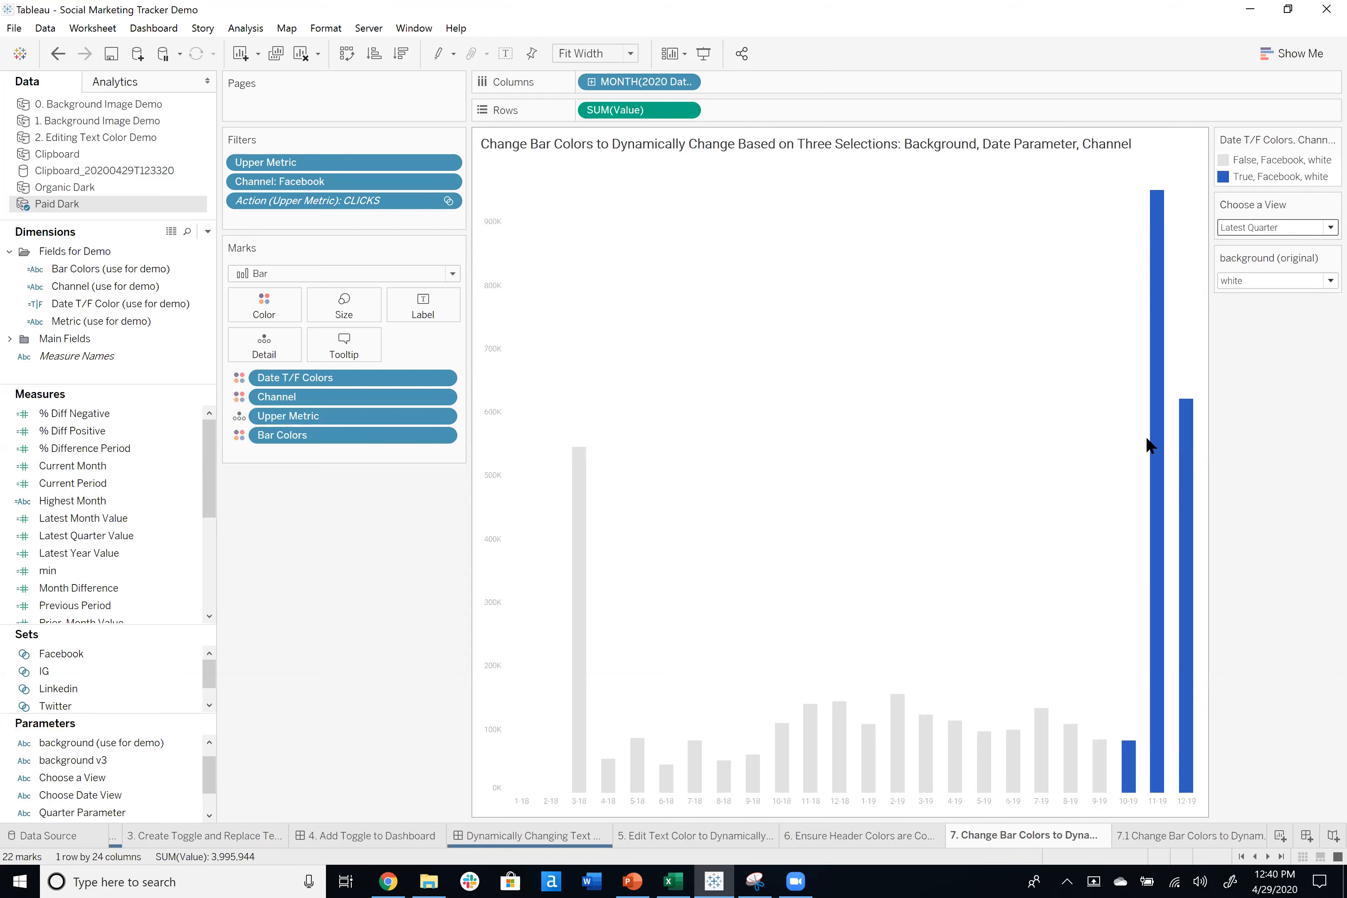
{"action": "left_click", "coordinate": [1292, 228]}
{"action": "left_click", "coordinate": [1263, 256]}
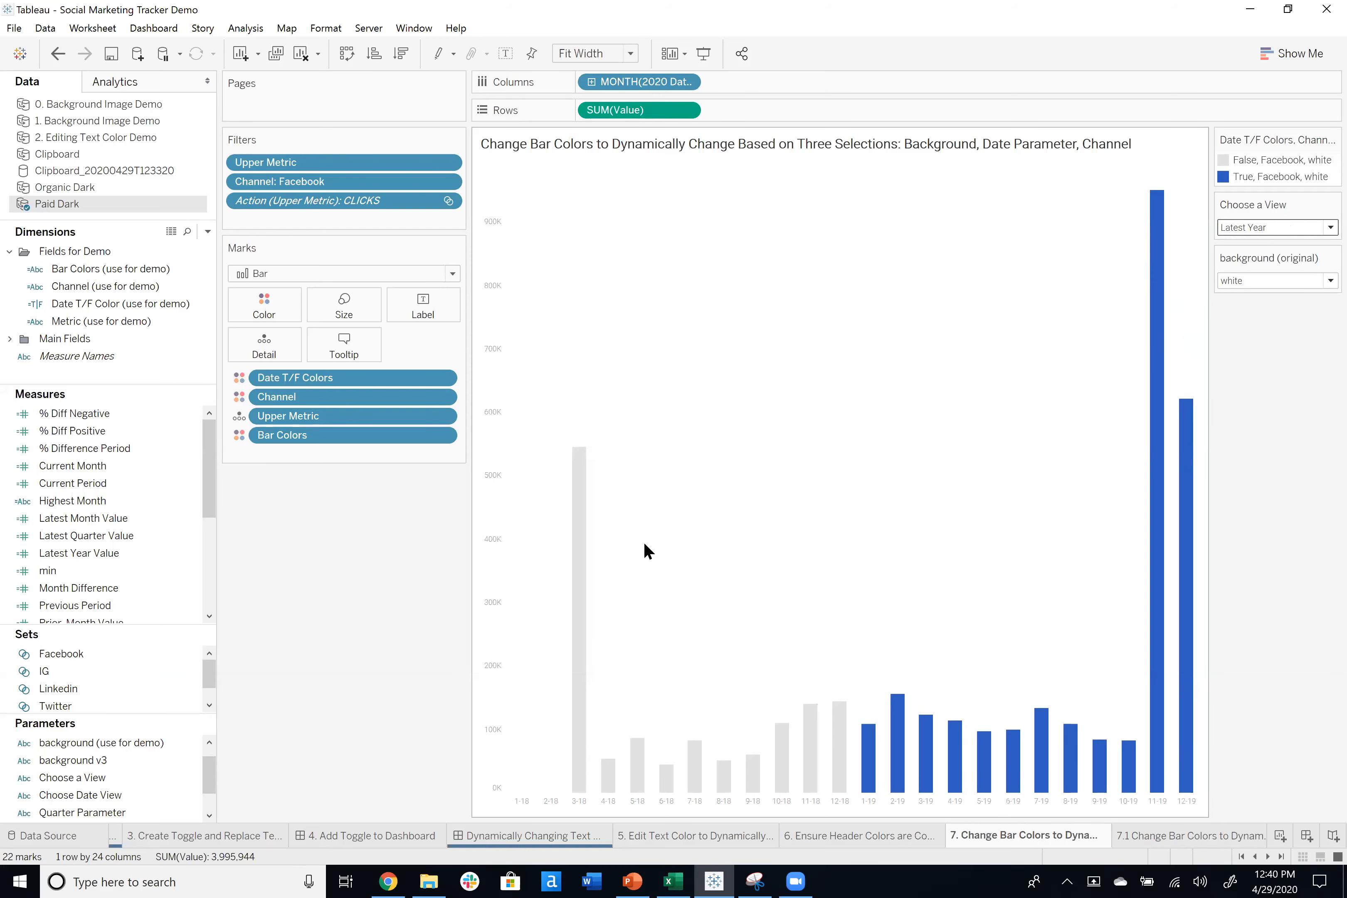
{"action": "left_click", "coordinate": [1261, 278]}
{"action": "left_click", "coordinate": [1252, 293]}
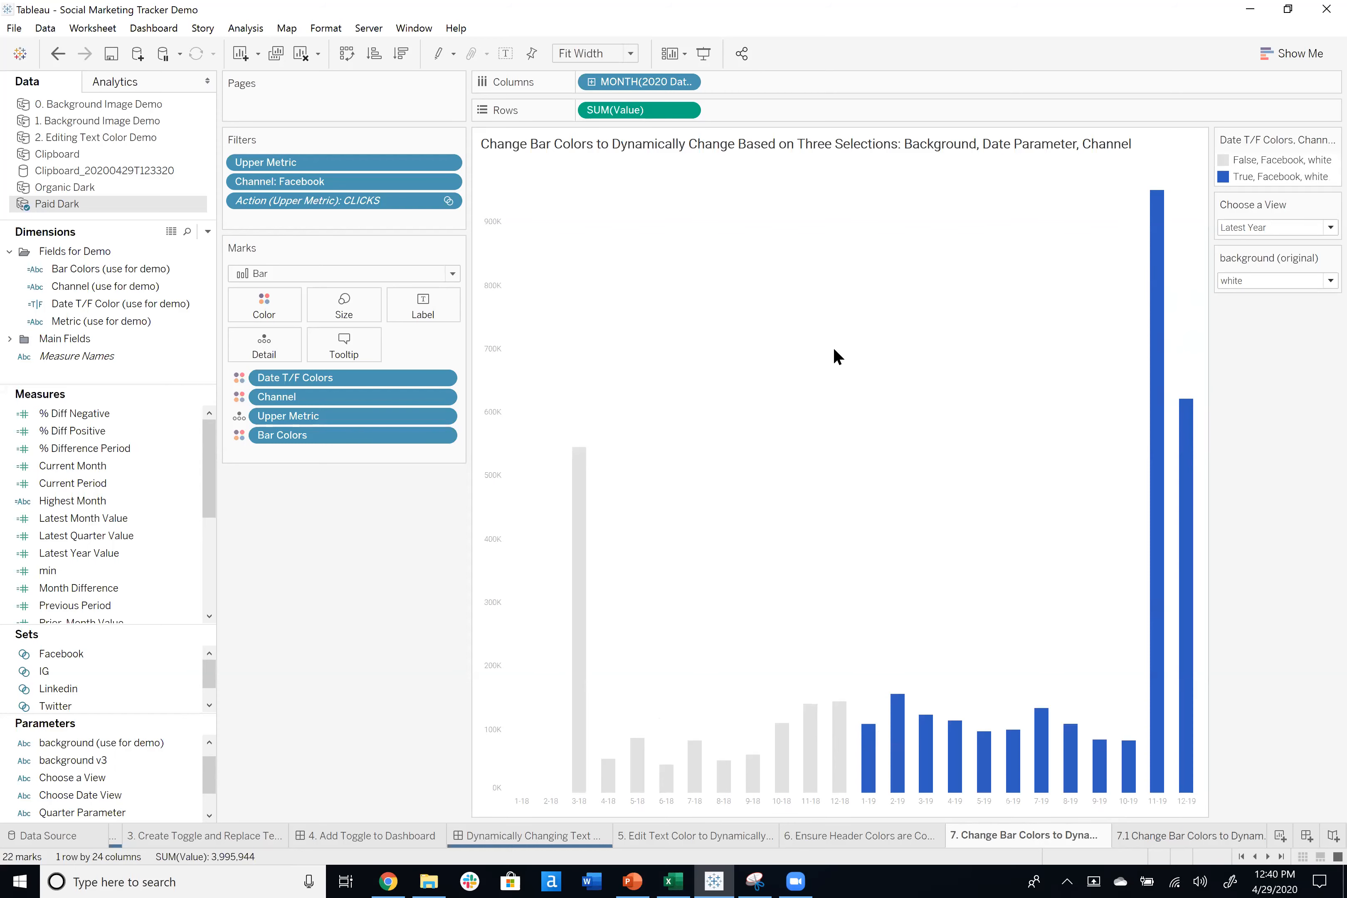
Open worksheet 7.1 and adjust the heights of the data source, Dimensions and Measures areas.
{"action": "left_click_drag", "start_coordinate": [75, 227], "coordinate": [76, 197]}
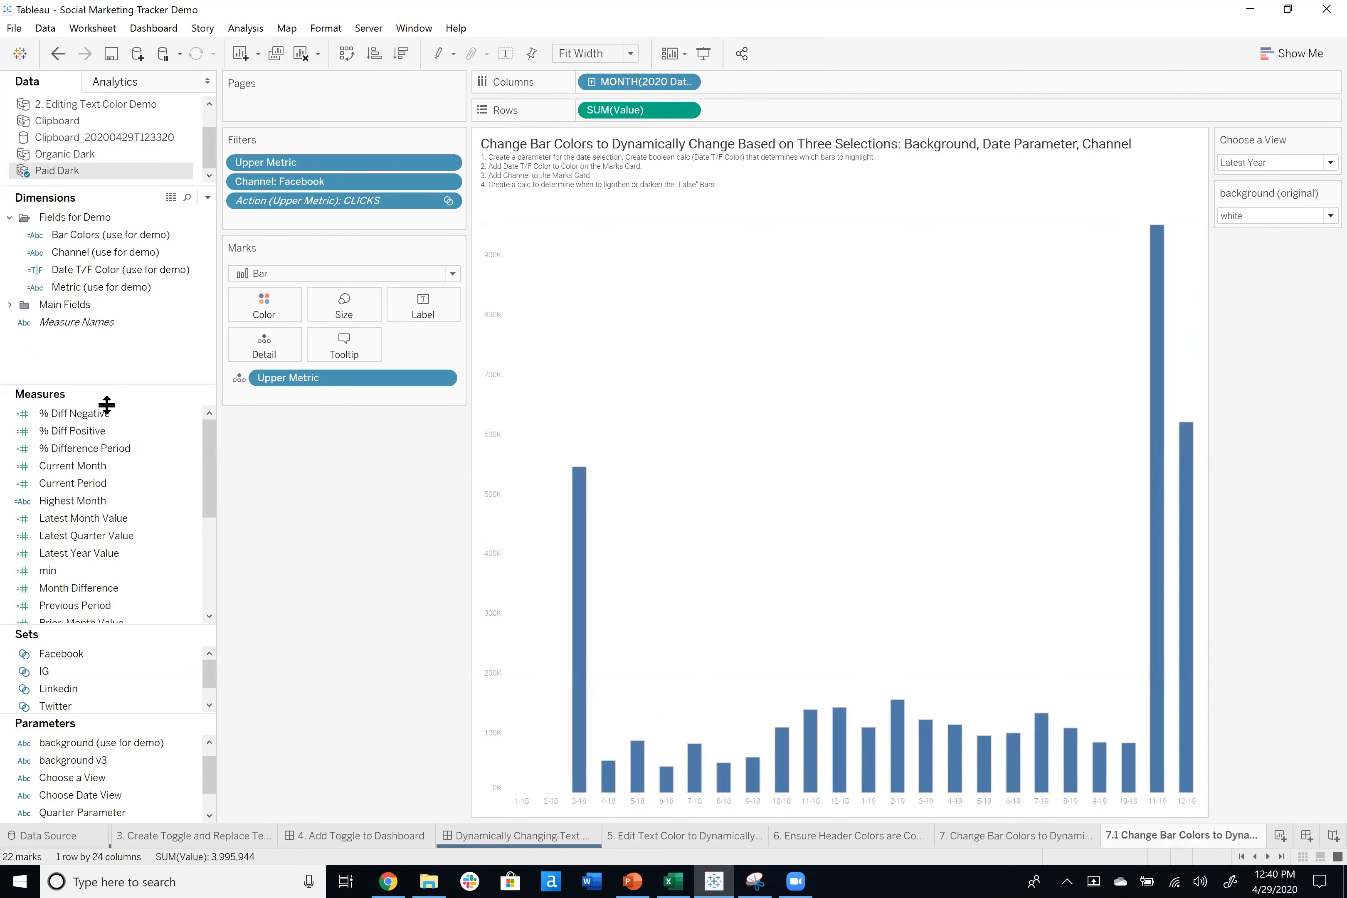
{"action": "left_click_drag", "start_coordinate": [107, 405], "coordinate": [108, 432]}
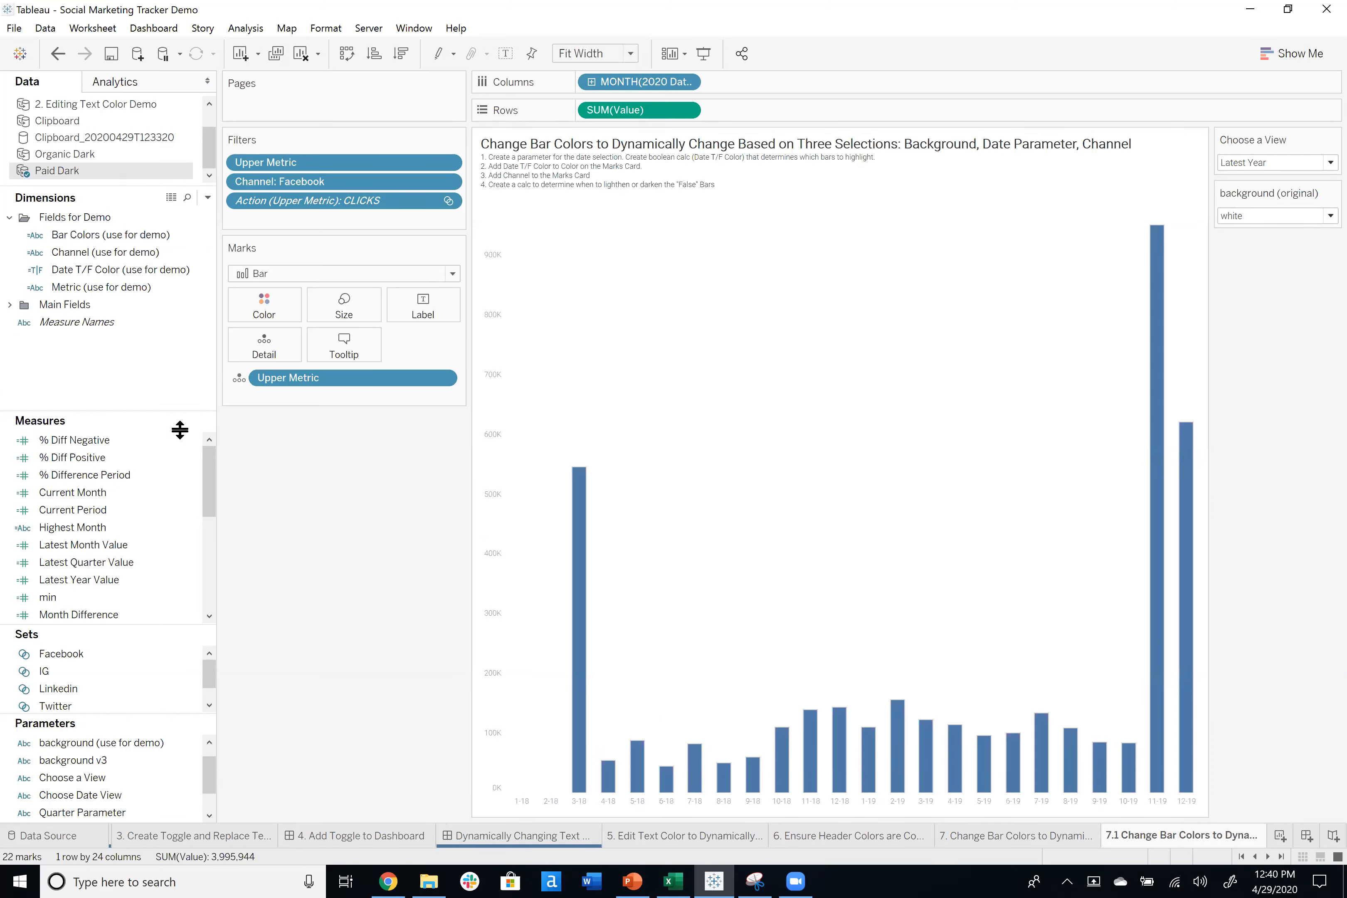
{"action": "left_click_drag", "start_coordinate": [180, 430], "coordinate": [181, 385]}
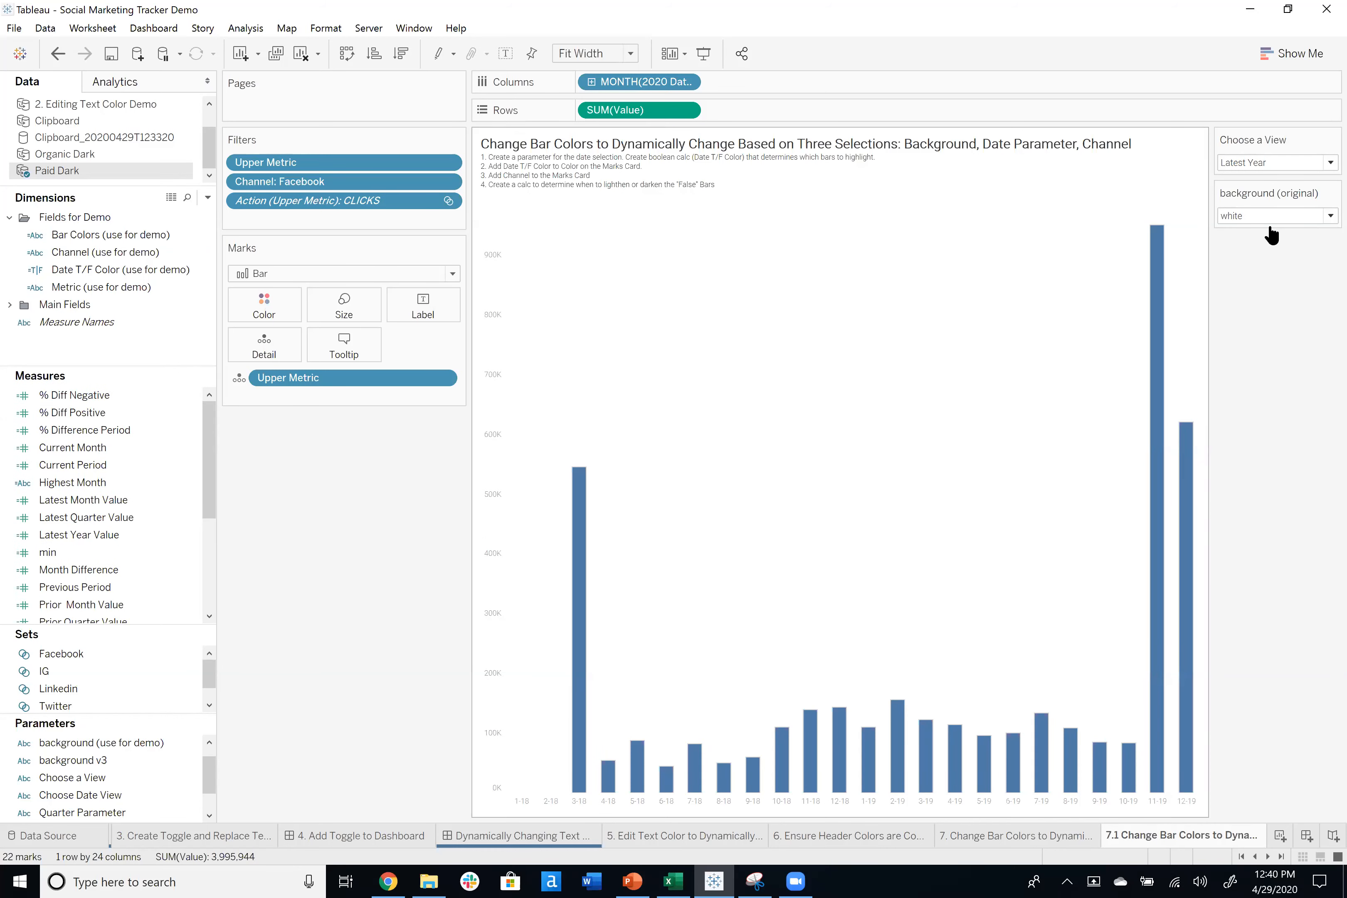
Open the Date T/F Color (use for demo) calculation, hide its function list, and examine the DATETRUNC condition for each Choose a View option.
{"action": "right_click", "coordinate": [104, 266]}
{"action": "left_click", "coordinate": [139, 362]}
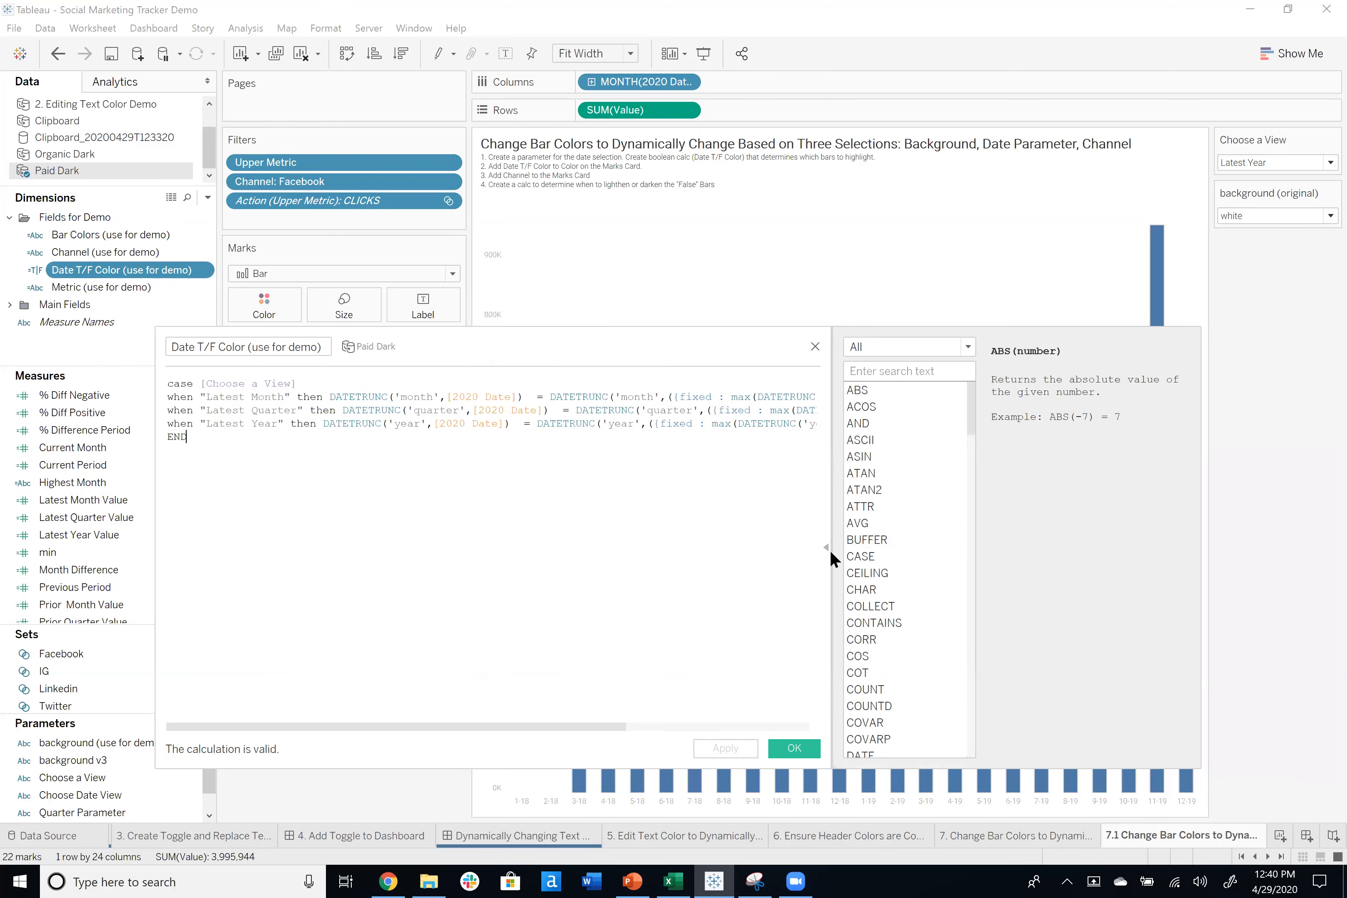
{"action": "left_click", "coordinate": [828, 547]}
{"action": "left_click_drag", "start_coordinate": [831, 530], "coordinate": [1211, 493]}
{"action": "left_click_drag", "start_coordinate": [806, 342], "coordinate": [819, 332]}
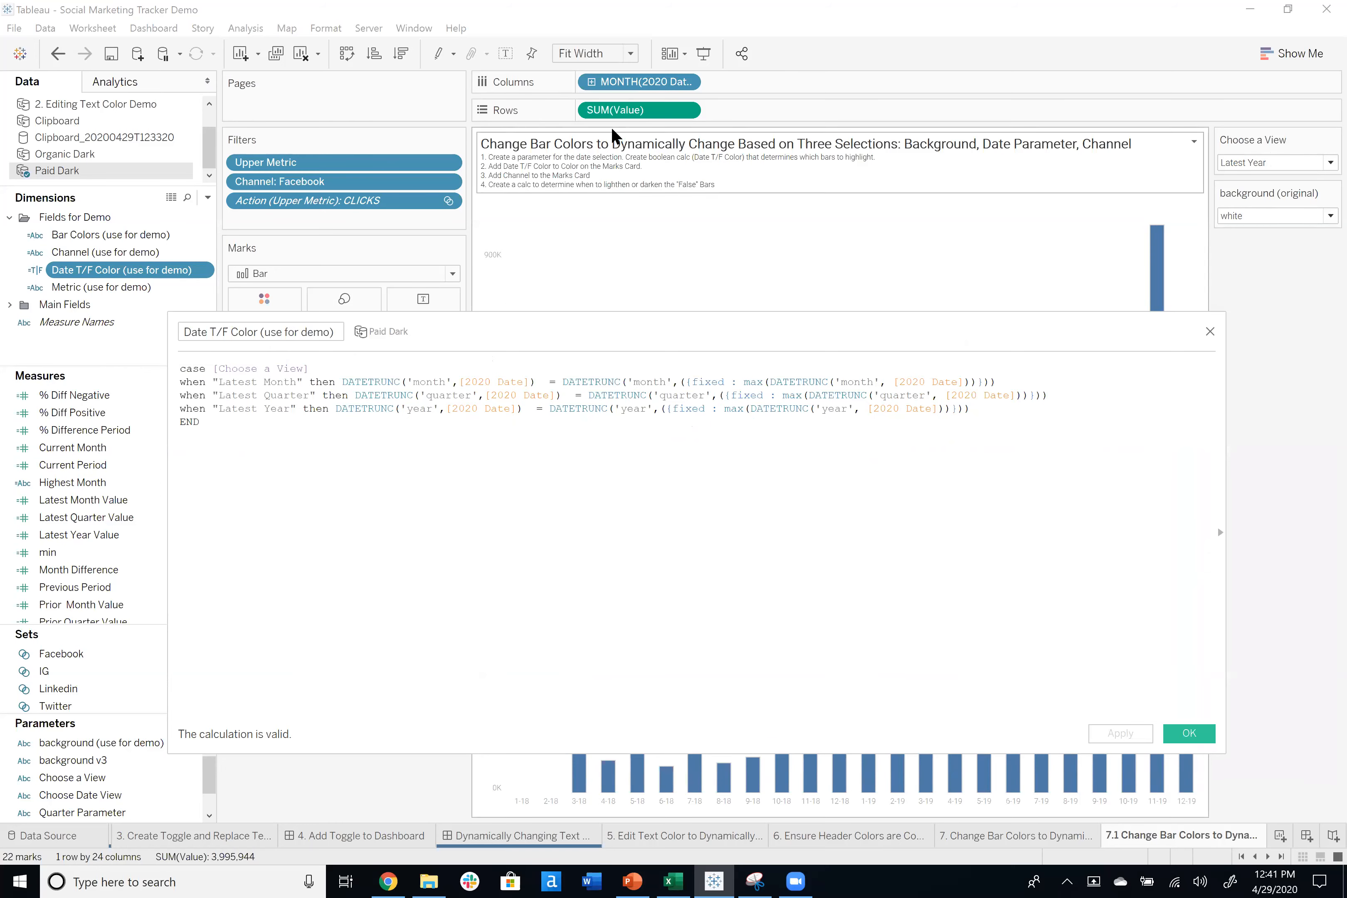
{"action": "left_click_drag", "start_coordinate": [655, 460], "coordinate": [469, 595]}
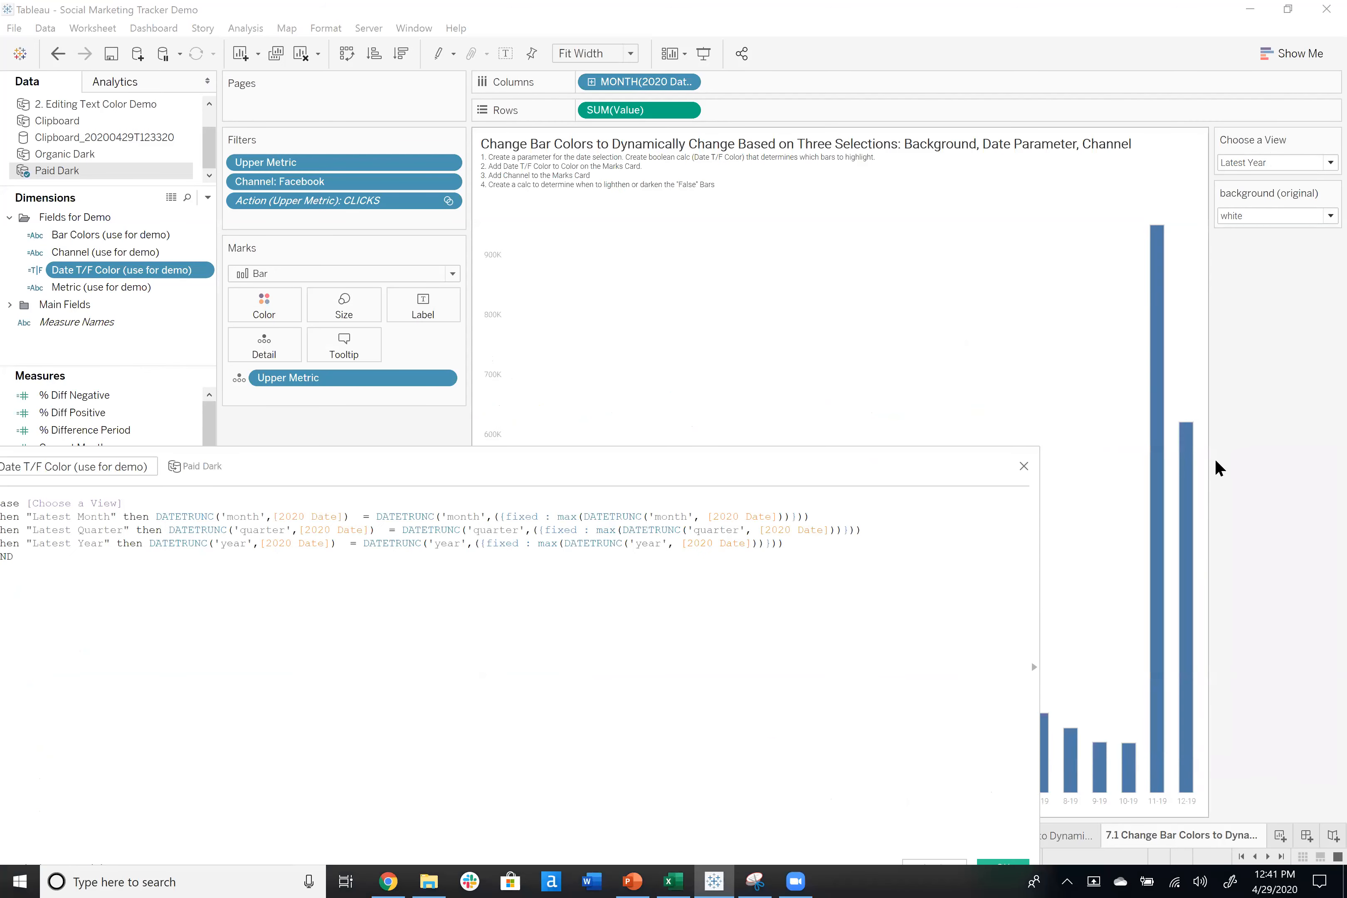
{"action": "left_click_drag", "start_coordinate": [818, 372], "coordinate": [839, 343]}
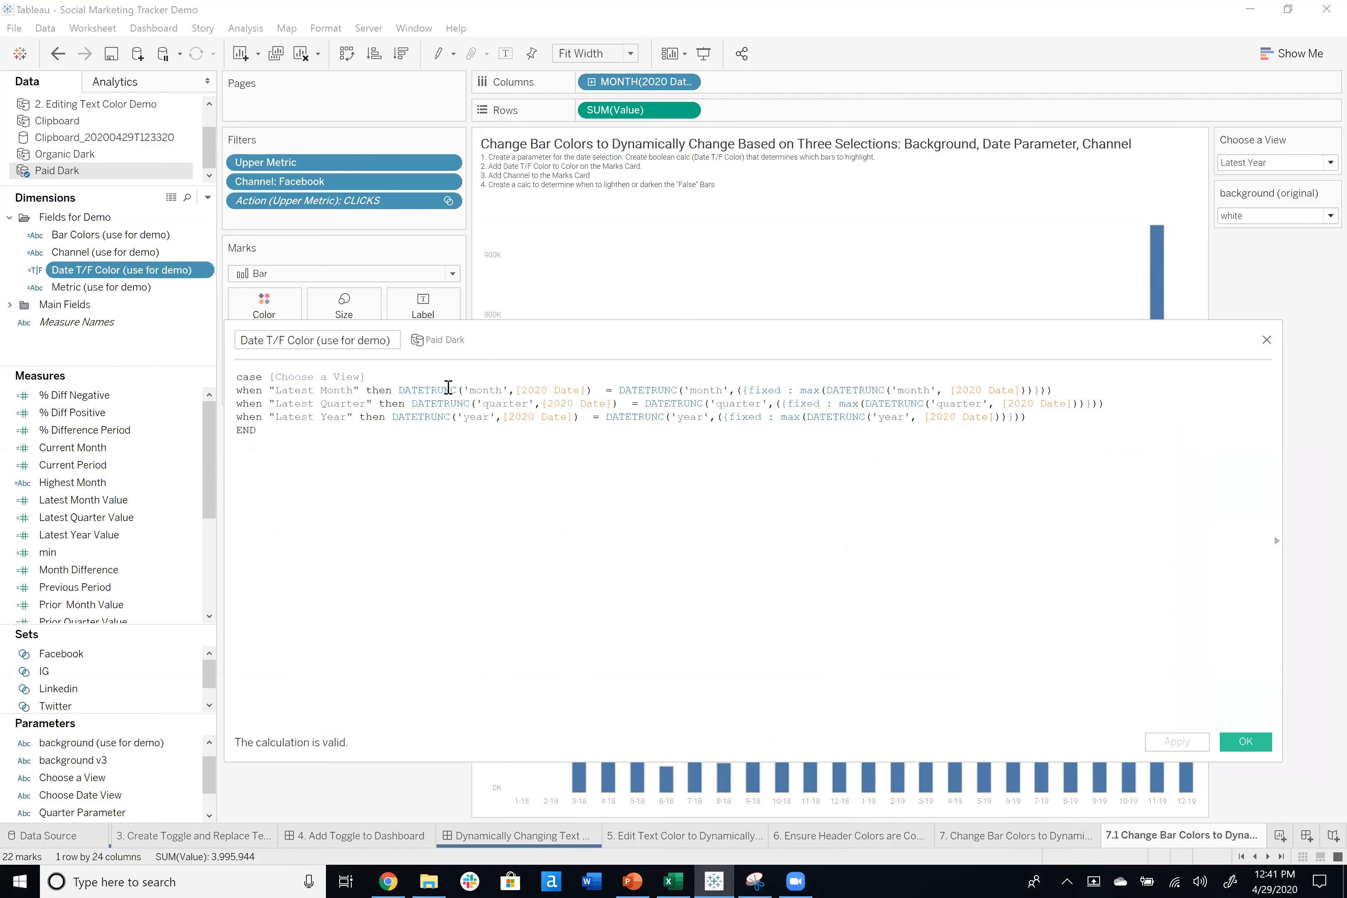
{"action": "left_click_drag", "start_coordinate": [944, 365], "coordinate": [726, 383]}
{"action": "mouse_move", "coordinate": [1190, 458]}
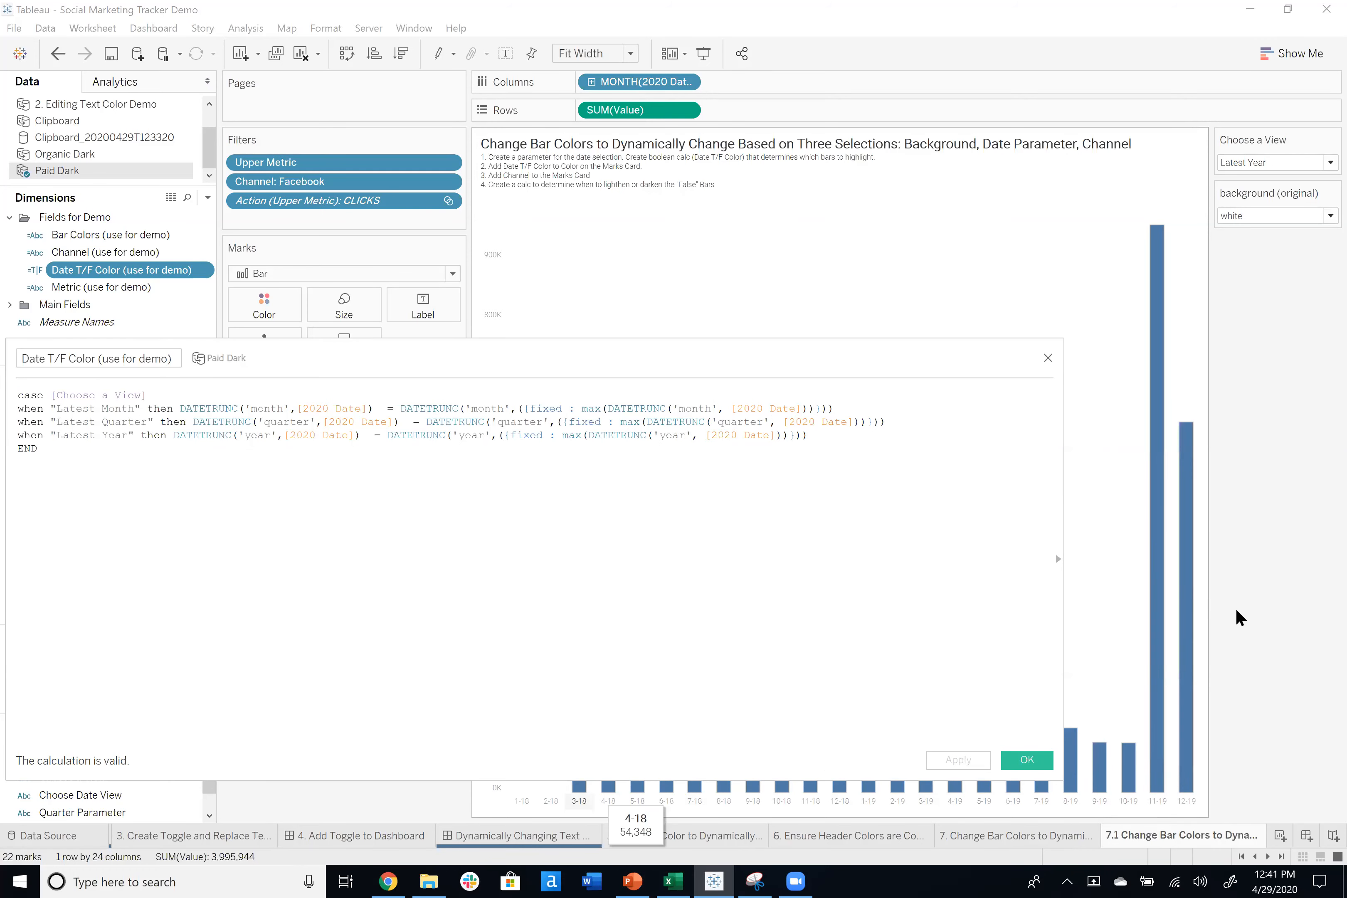
{"action": "left_click_drag", "start_coordinate": [625, 360], "coordinate": [953, 344]}
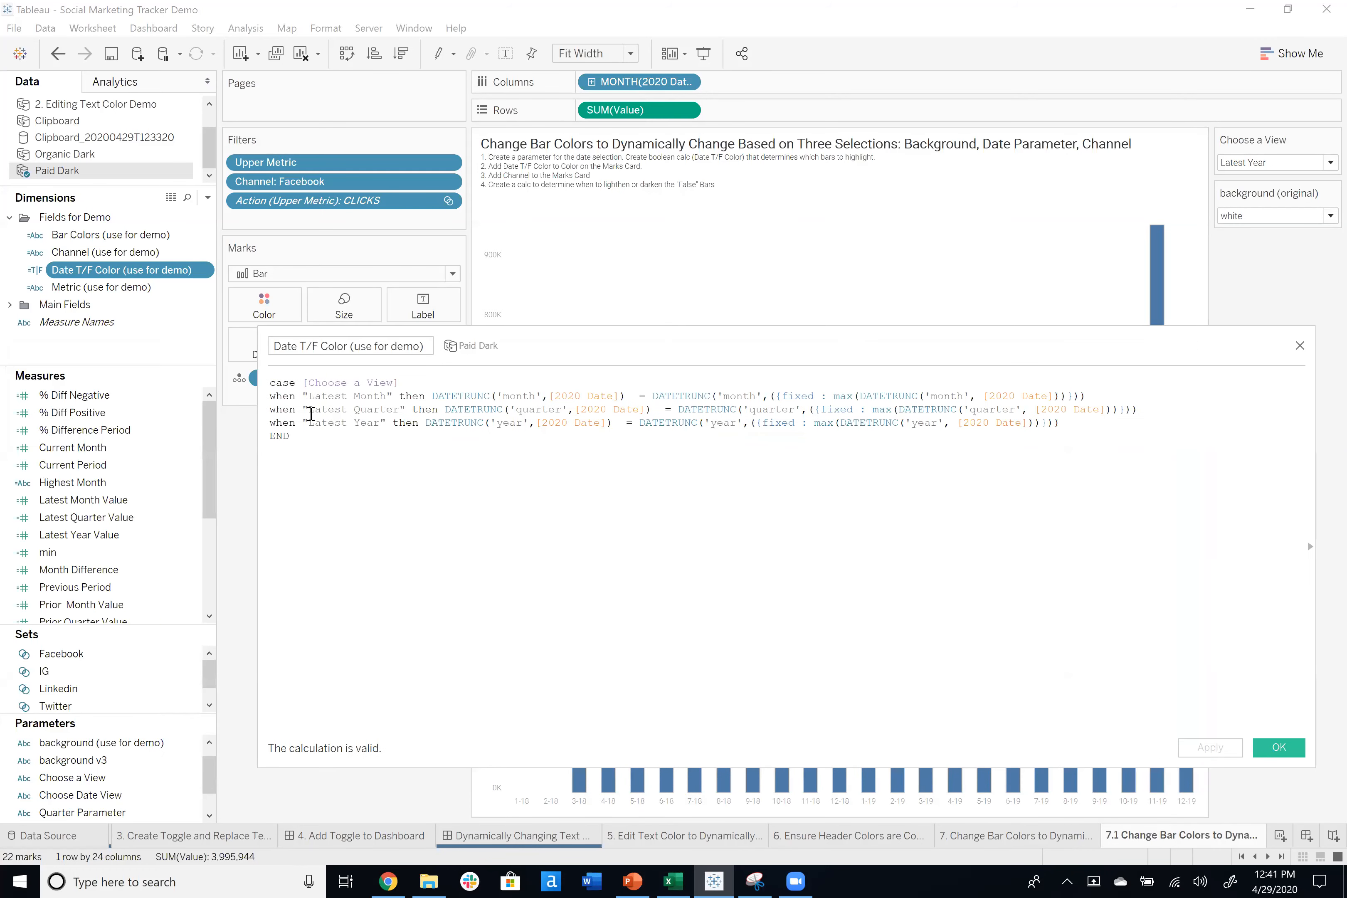
{"action": "left_click_drag", "start_coordinate": [683, 349], "coordinate": [558, 209]}
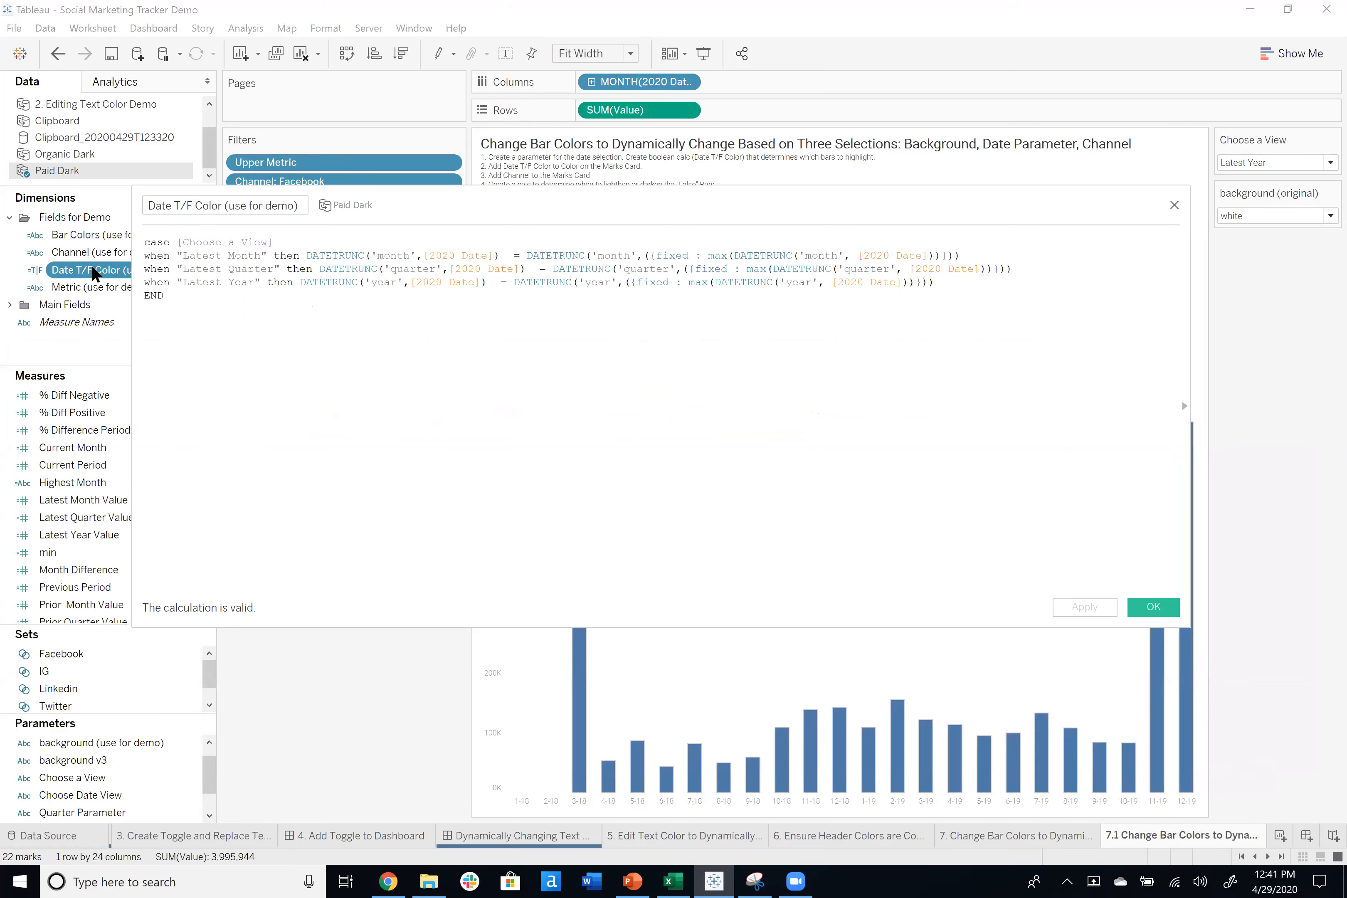
{"action": "left_click", "coordinate": [1150, 607]}
Color the bars by Date T/F Color (use for demo) and set Choose a View to Latest Month.
{"action": "left_click_drag", "start_coordinate": [264, 296], "coordinate": [266, 296]}
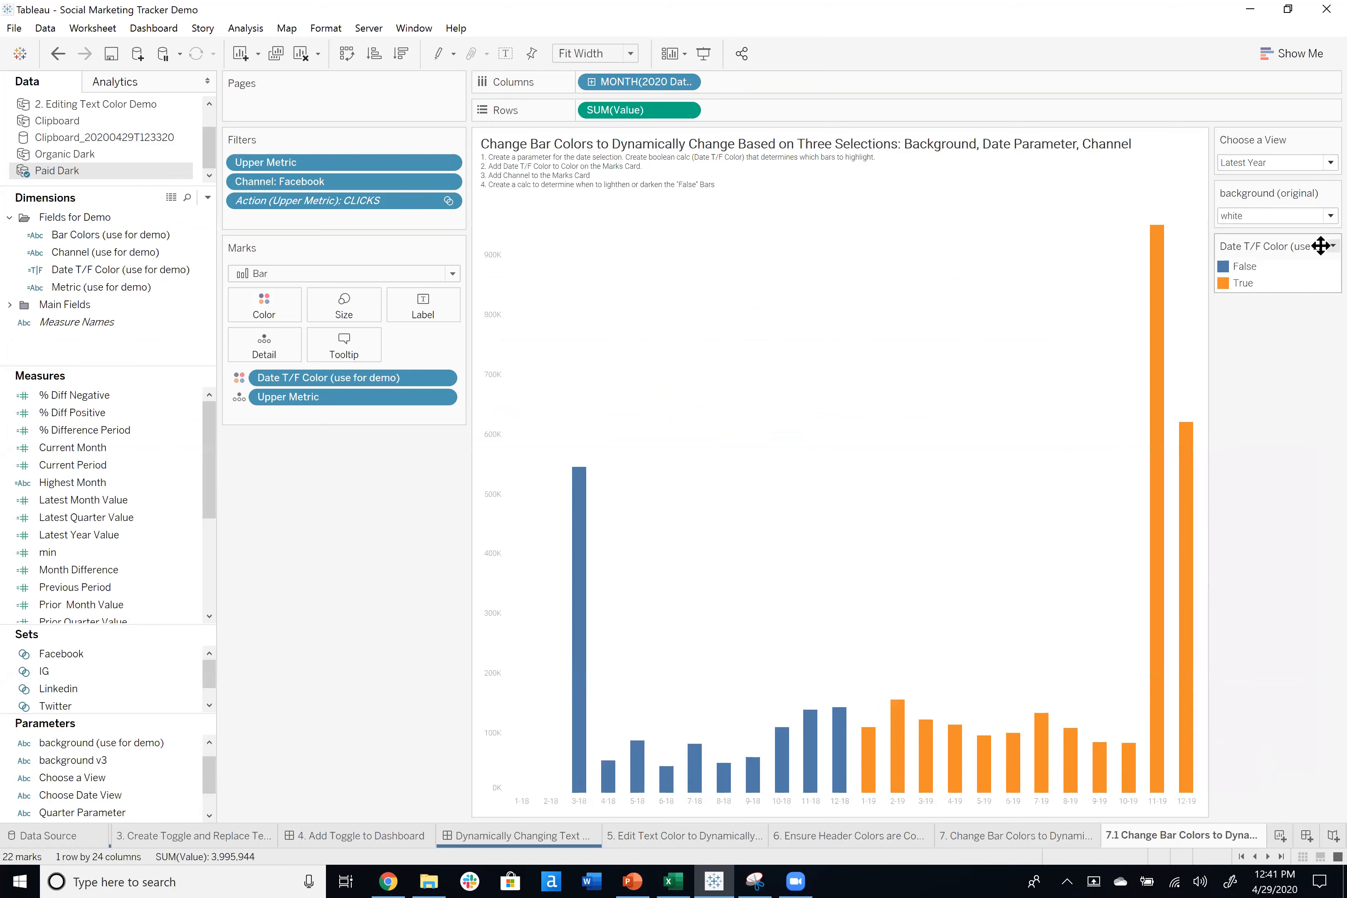
{"action": "left_click", "coordinate": [1297, 163]}
{"action": "left_click", "coordinate": [1289, 177]}
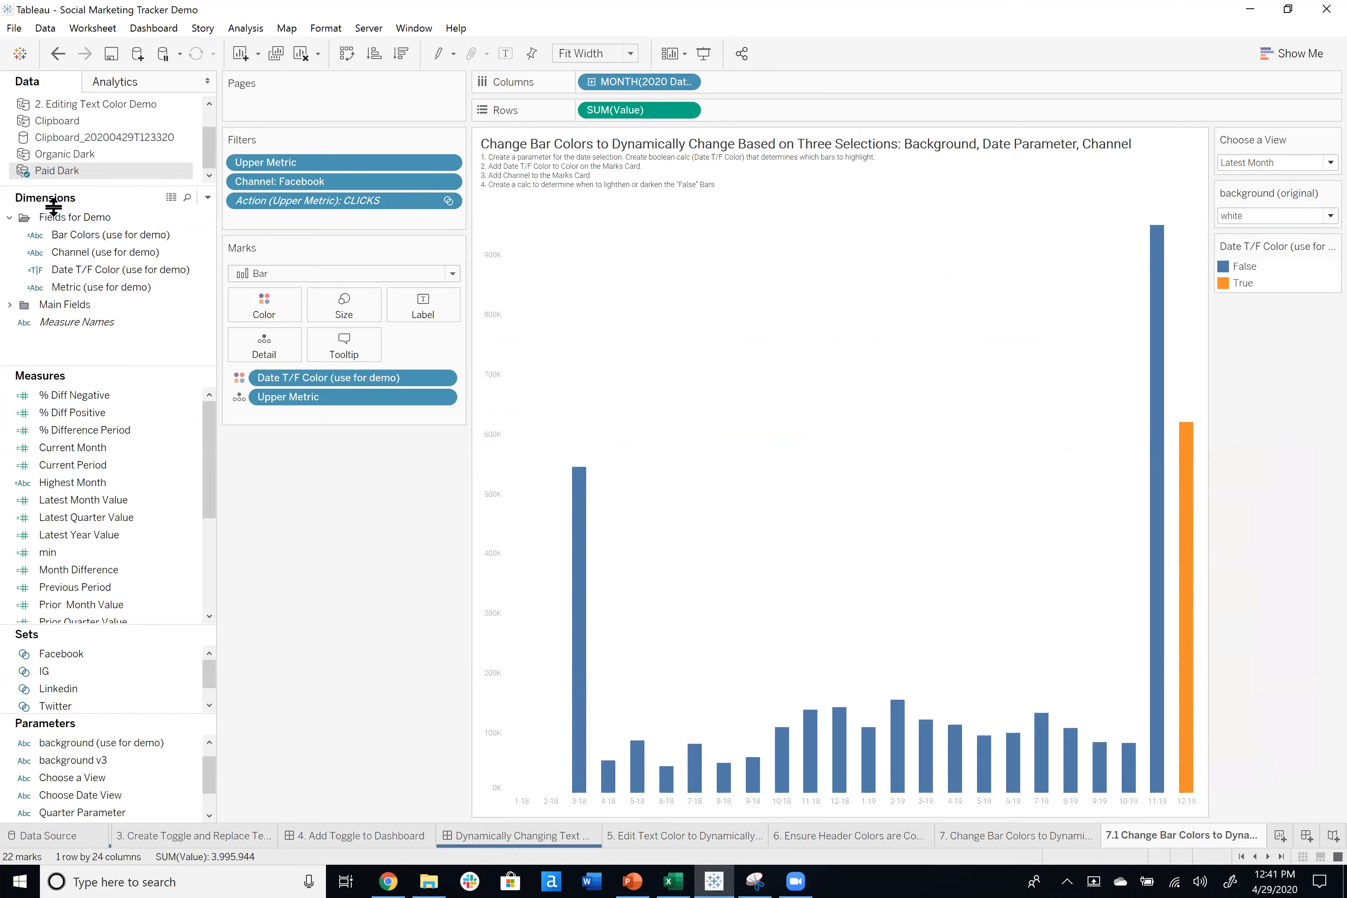
Inspect the chart's bars and examine how the Bar Colors (use for demo) calculation handles the black and white backgrounds.
{"action": "left_click", "coordinate": [81, 237]}
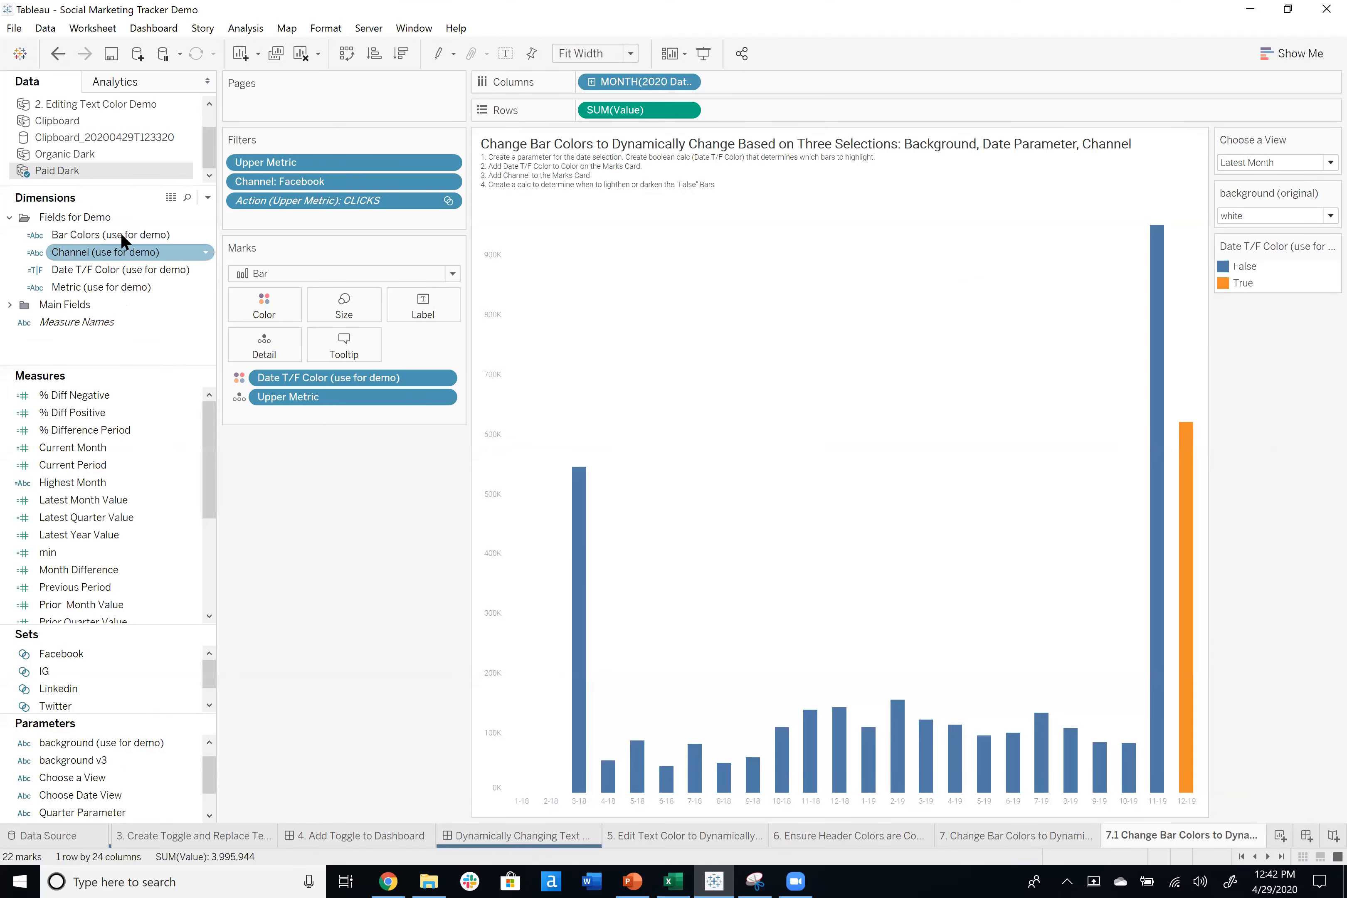
{"action": "mouse_move", "coordinate": [581, 493]}
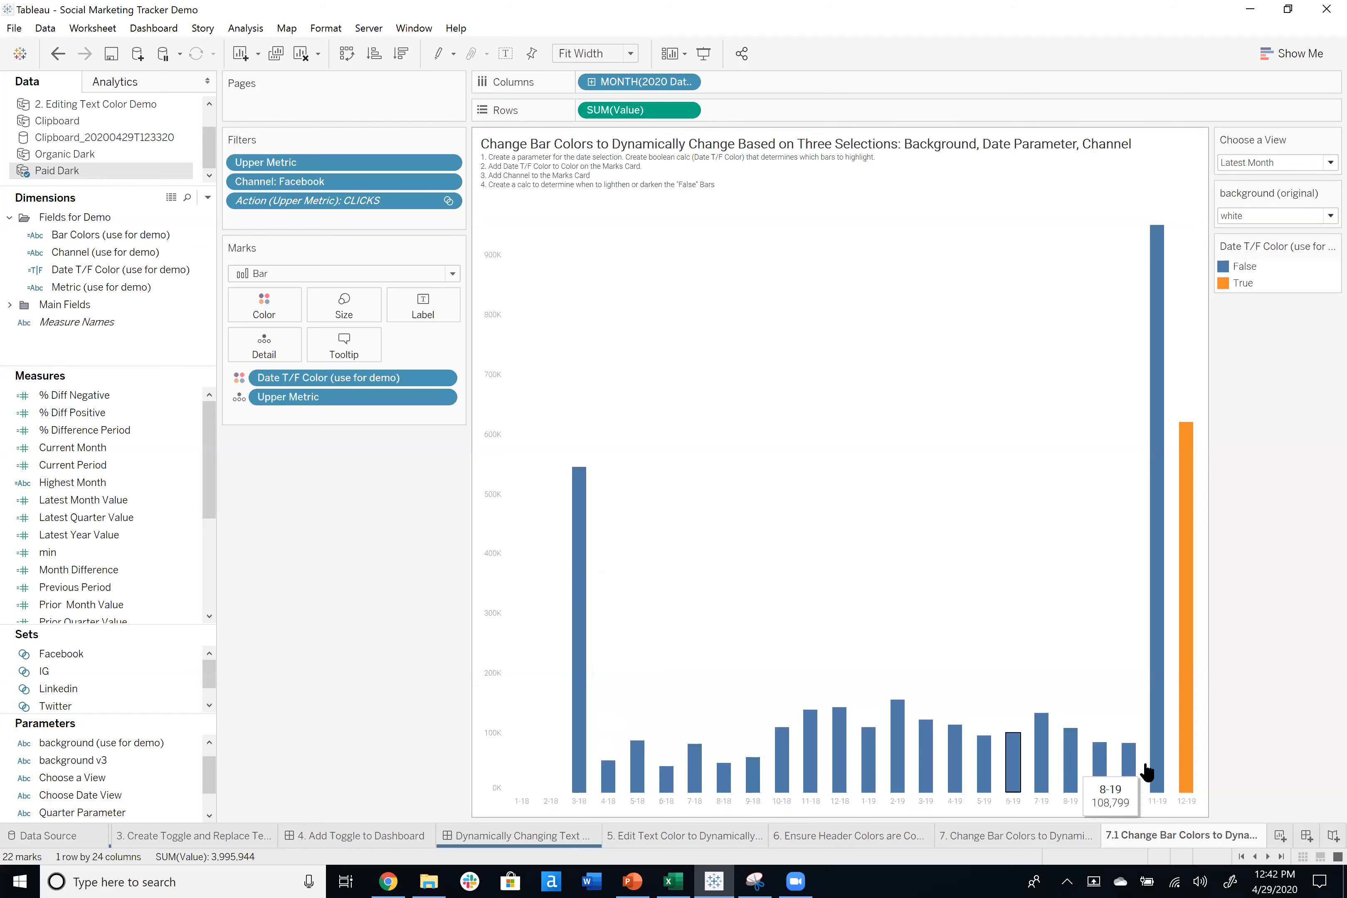
{"action": "mouse_move", "coordinate": [1189, 512]}
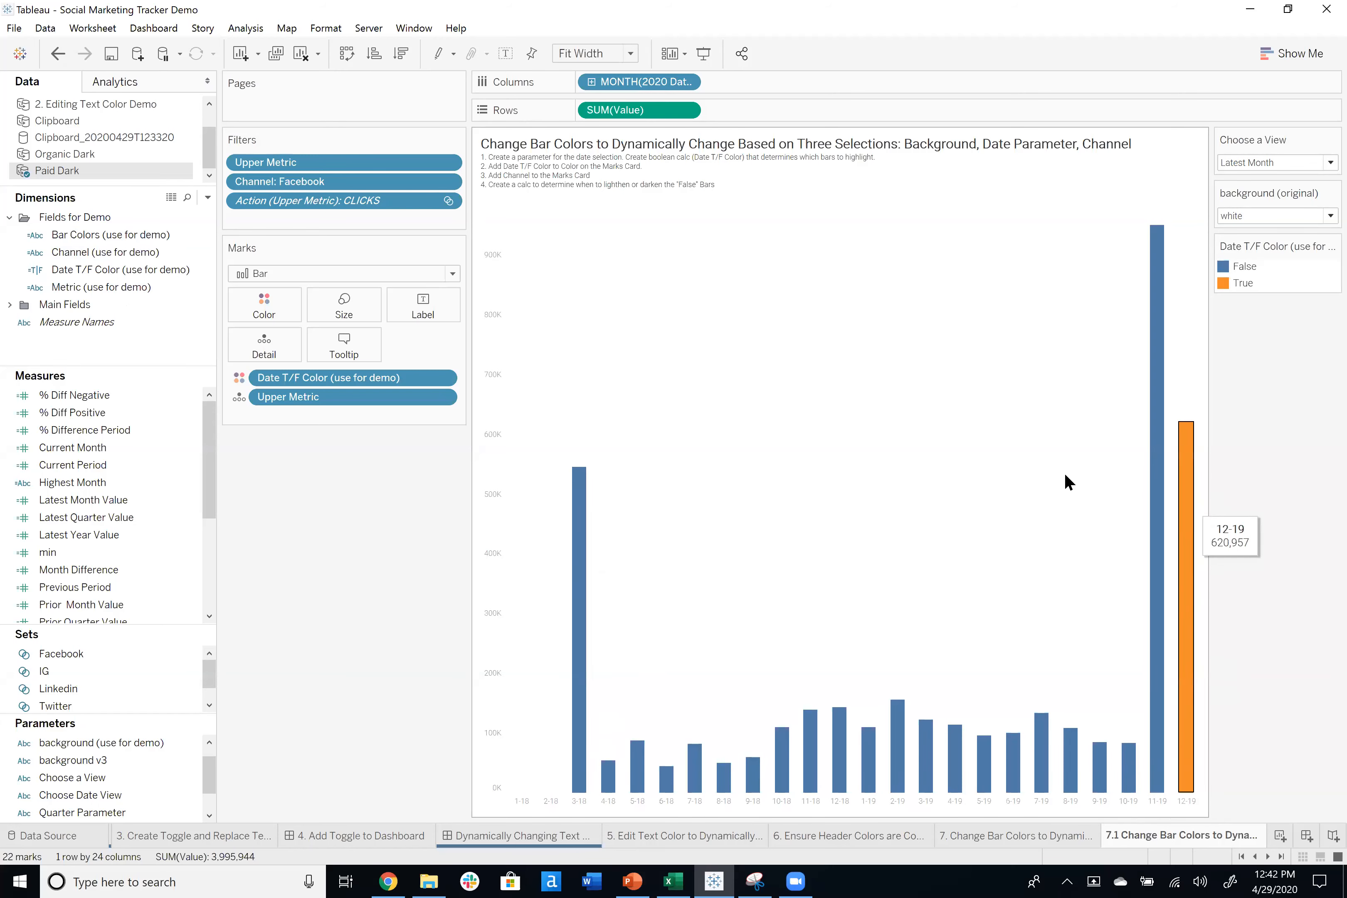
{"action": "left_click", "coordinate": [86, 235]}
{"action": "right_click", "coordinate": [87, 234]}
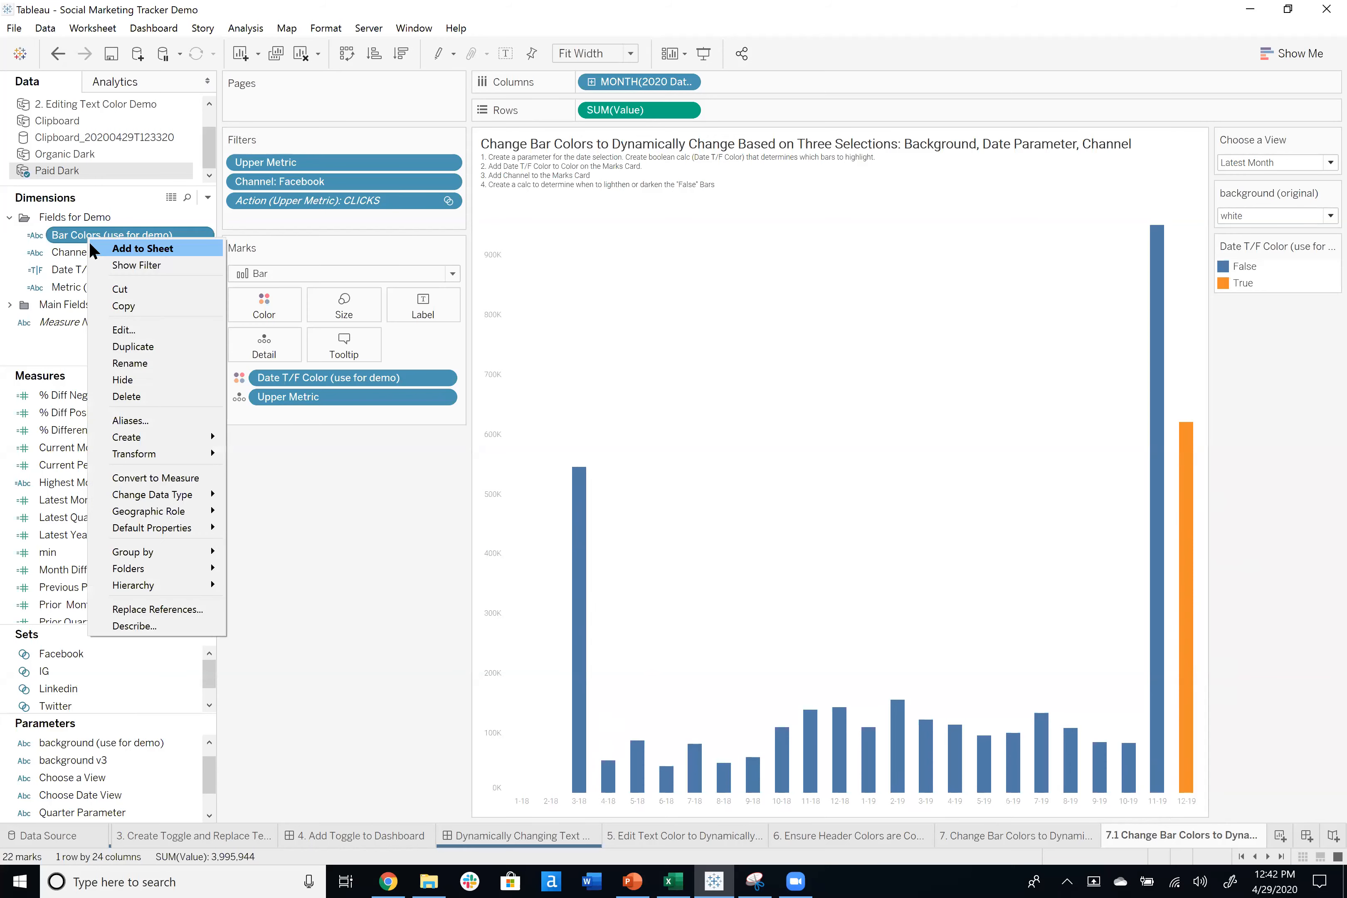
{"action": "left_click", "coordinate": [527, 231]}
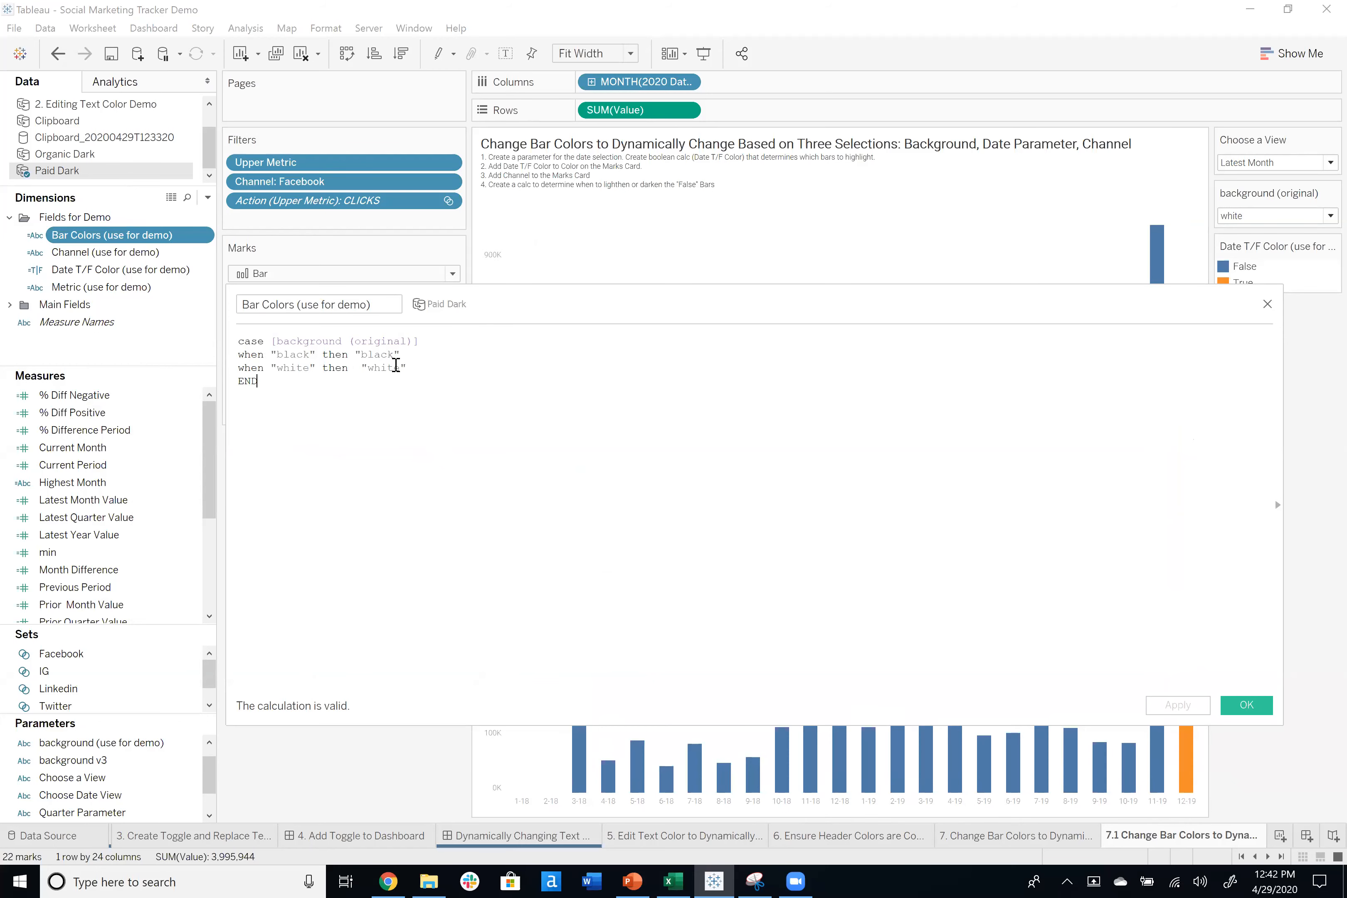
{"action": "left_click", "coordinate": [1252, 709]}
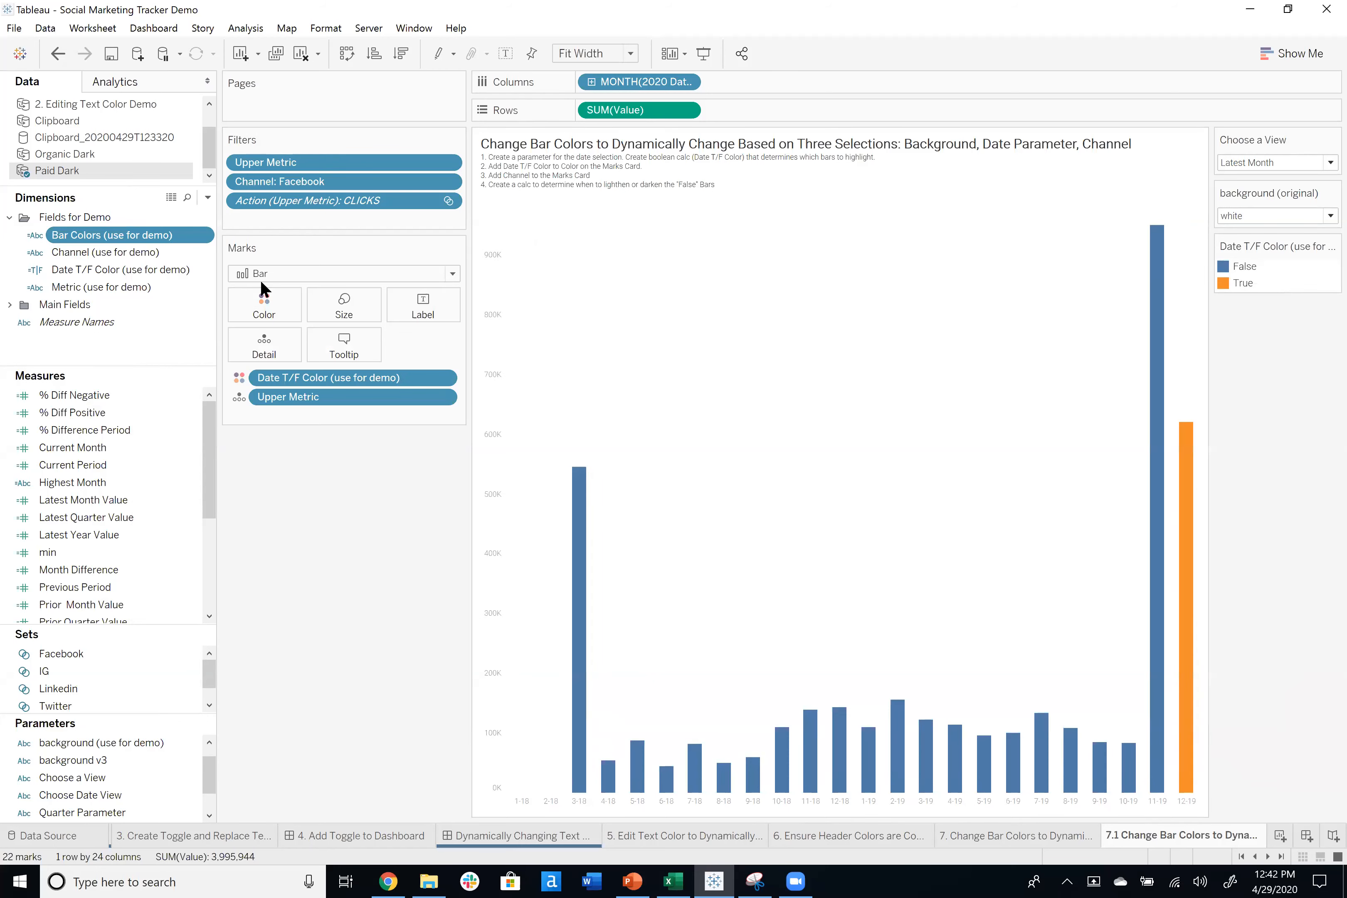
Add Bar Colors (use for demo) and Channel (use for demo) to the bars' color encoding alongside the date field.
{"action": "left_click_drag", "start_coordinate": [131, 231], "coordinate": [259, 346]}
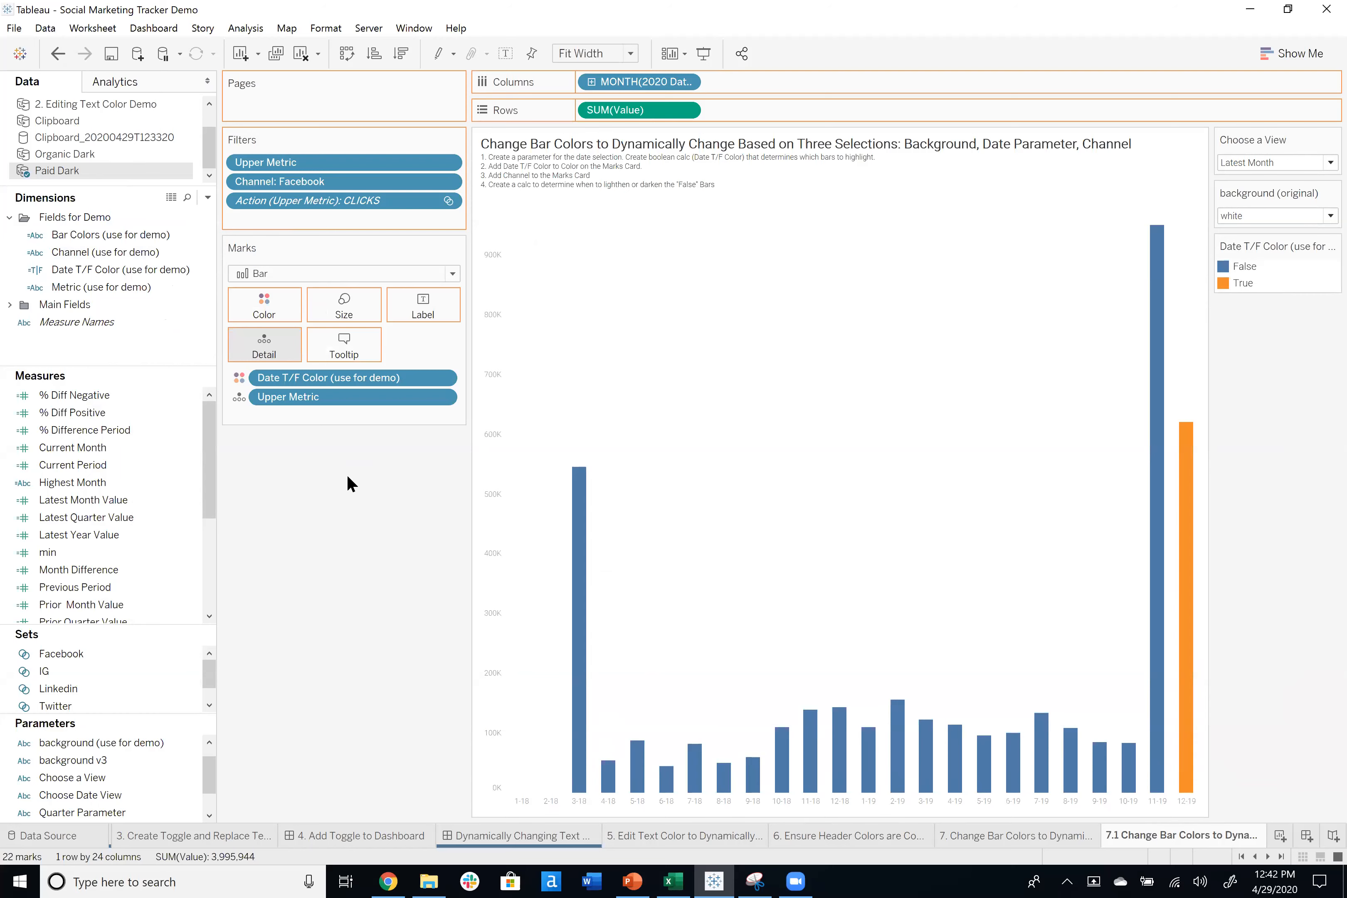
{"action": "left_click", "coordinate": [239, 416]}
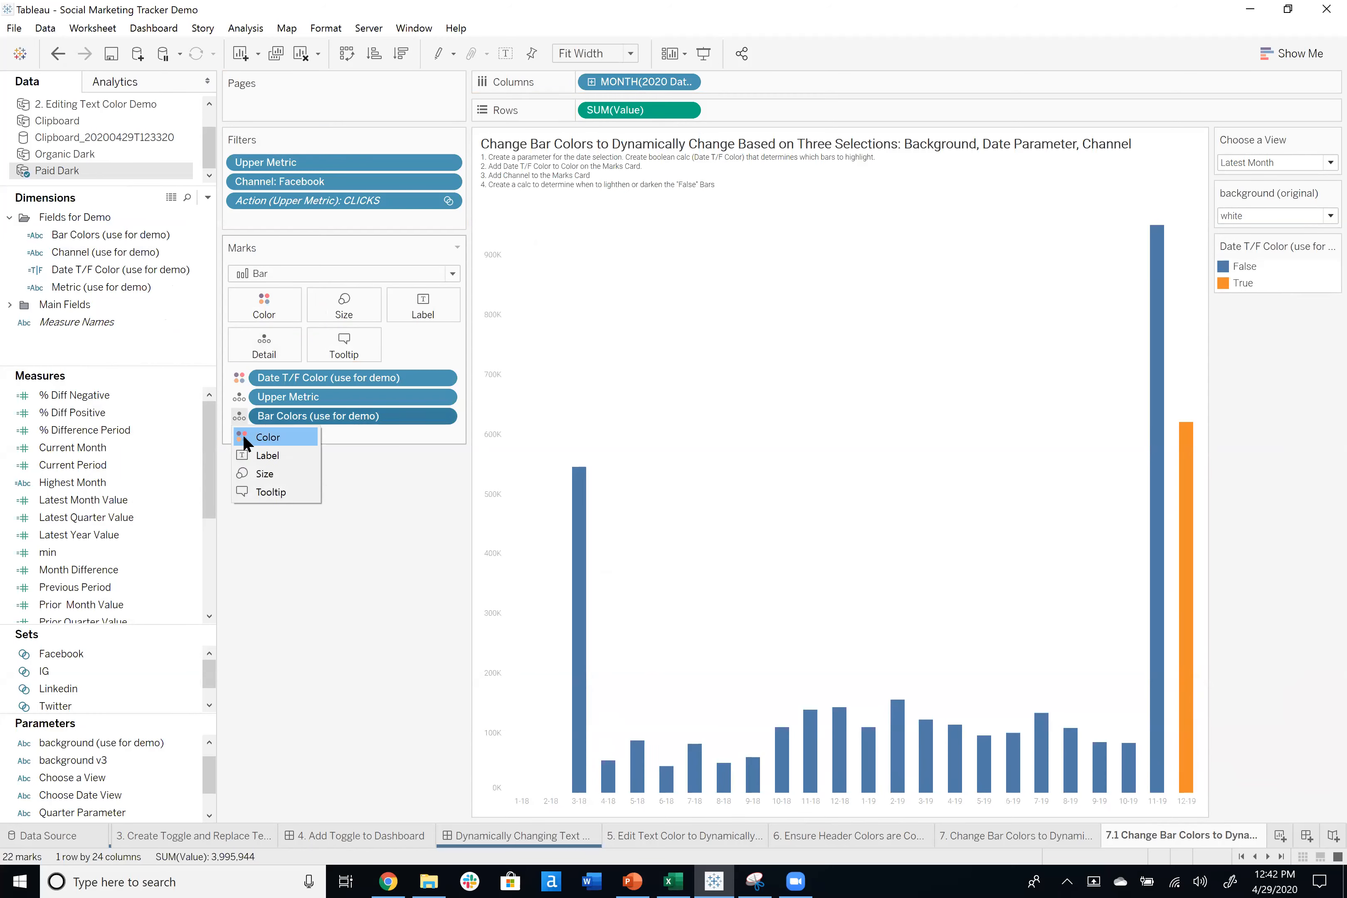
{"action": "left_click", "coordinate": [279, 443]}
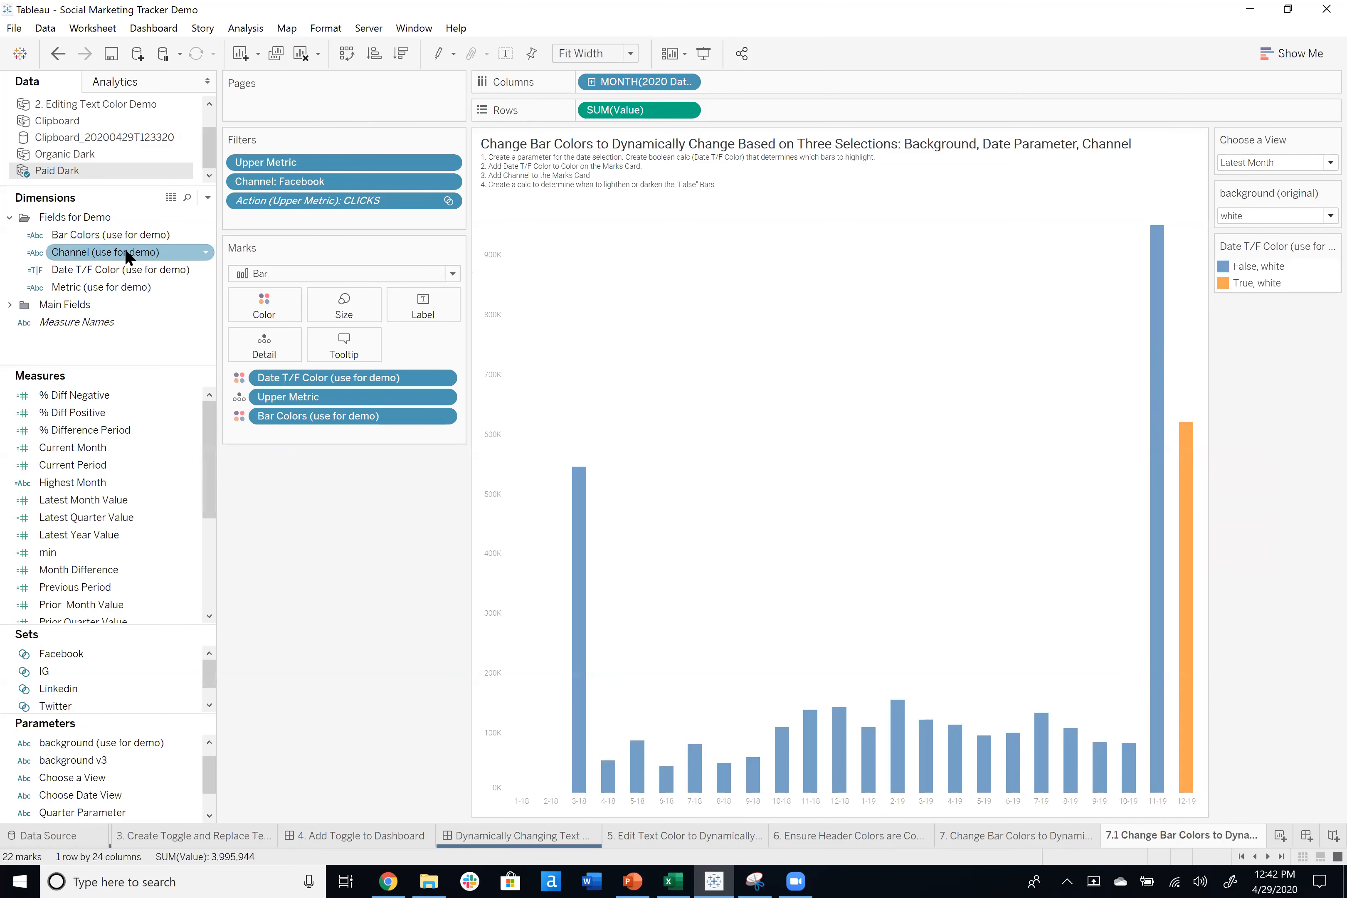
{"action": "left_click_drag", "start_coordinate": [35, 250], "coordinate": [257, 340]}
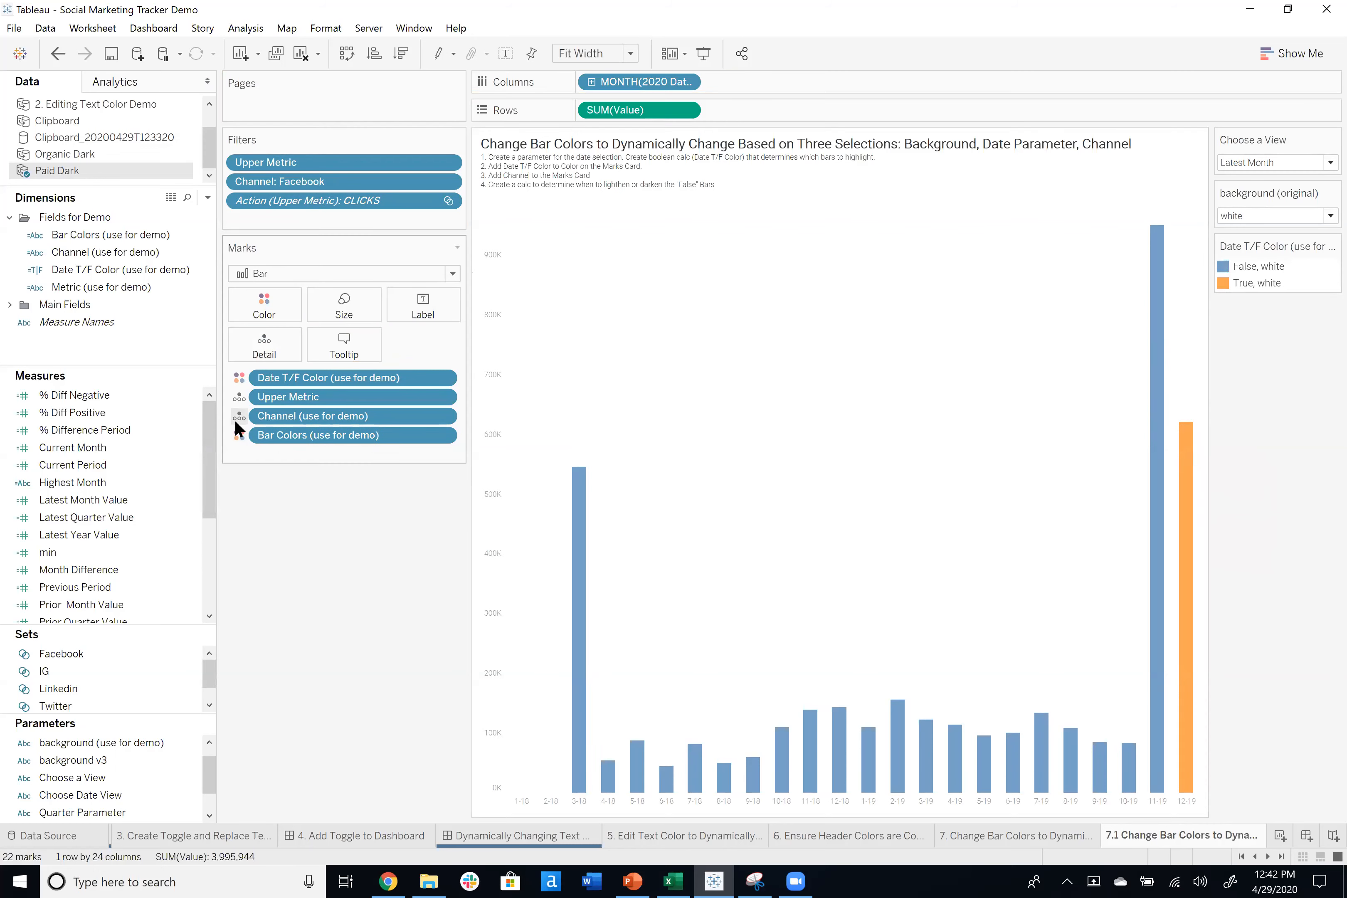
{"action": "left_click", "coordinate": [236, 420]}
{"action": "left_click", "coordinate": [244, 436]}
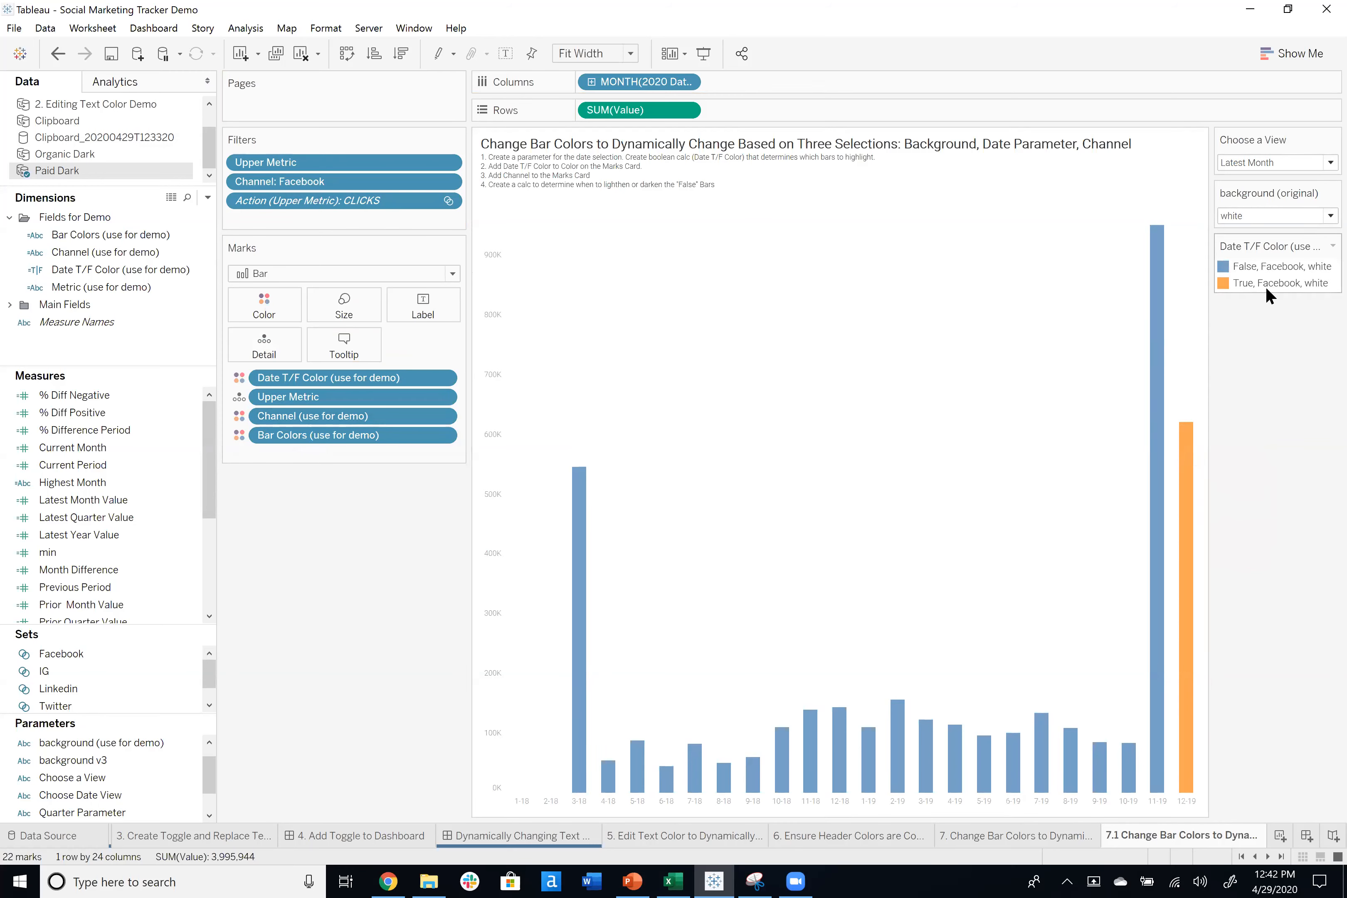
Color the white-background Facebook bars: True in blue #2f5dbf and False in light gray #e1e1e1.
{"action": "double_click", "coordinate": [1309, 282]}
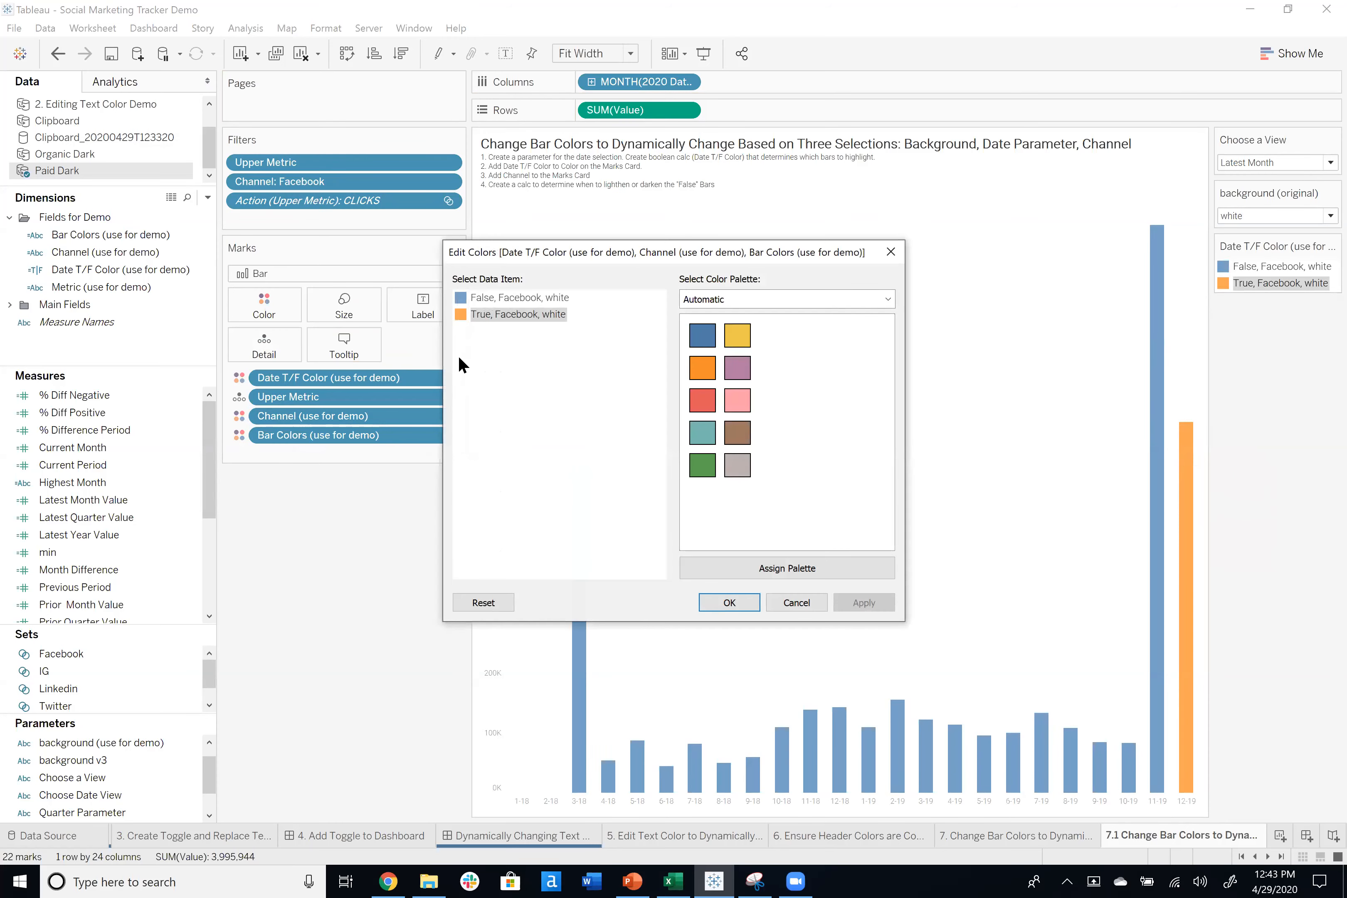
{"action": "double_click", "coordinate": [502, 321]}
{"action": "left_click", "coordinate": [571, 531]}
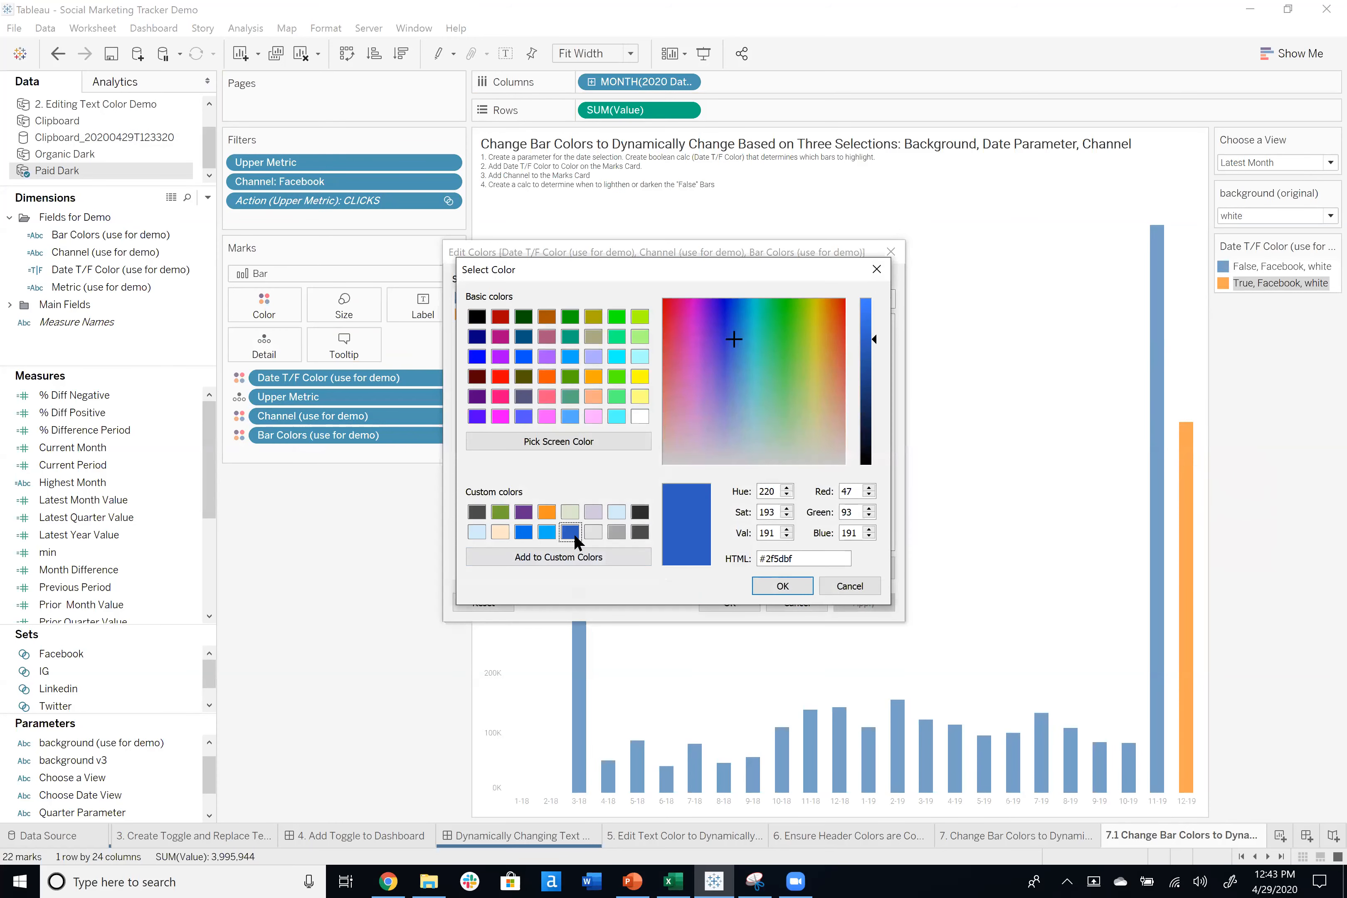
{"action": "left_click", "coordinate": [782, 585]}
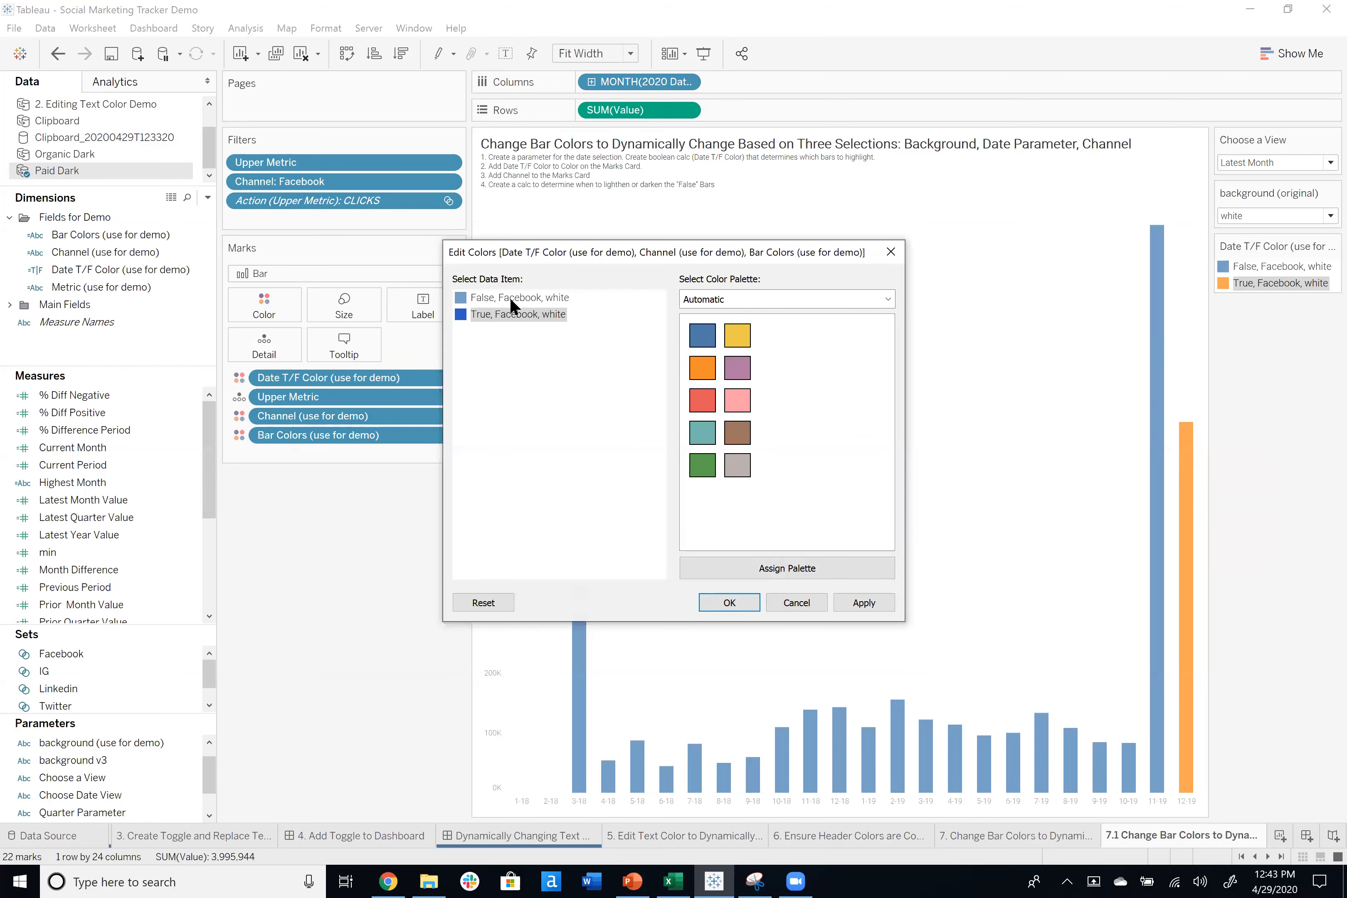
{"action": "double_click", "coordinate": [543, 296]}
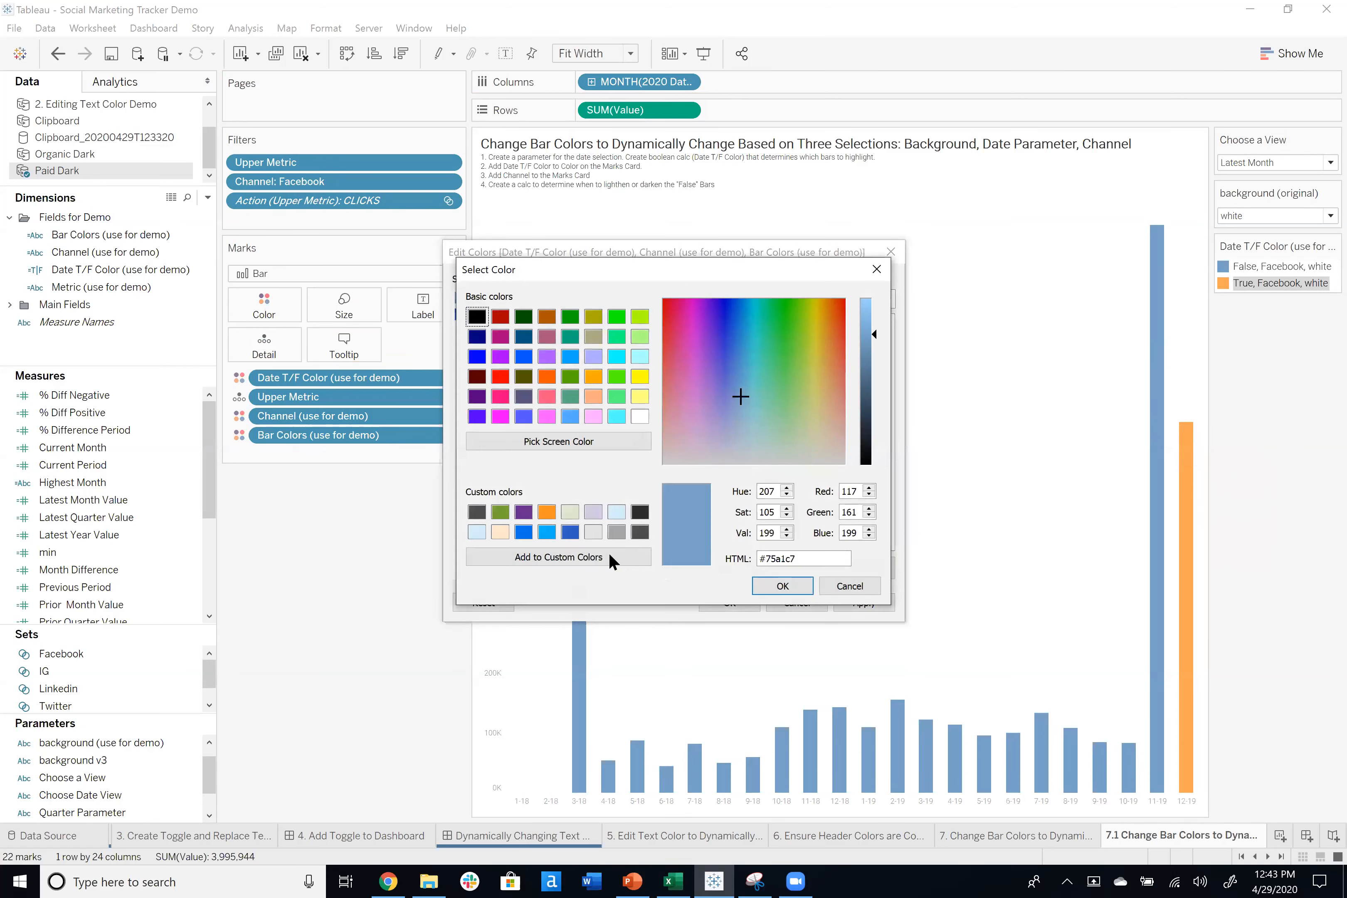
{"action": "left_click", "coordinate": [593, 531]}
{"action": "left_click", "coordinate": [782, 585]}
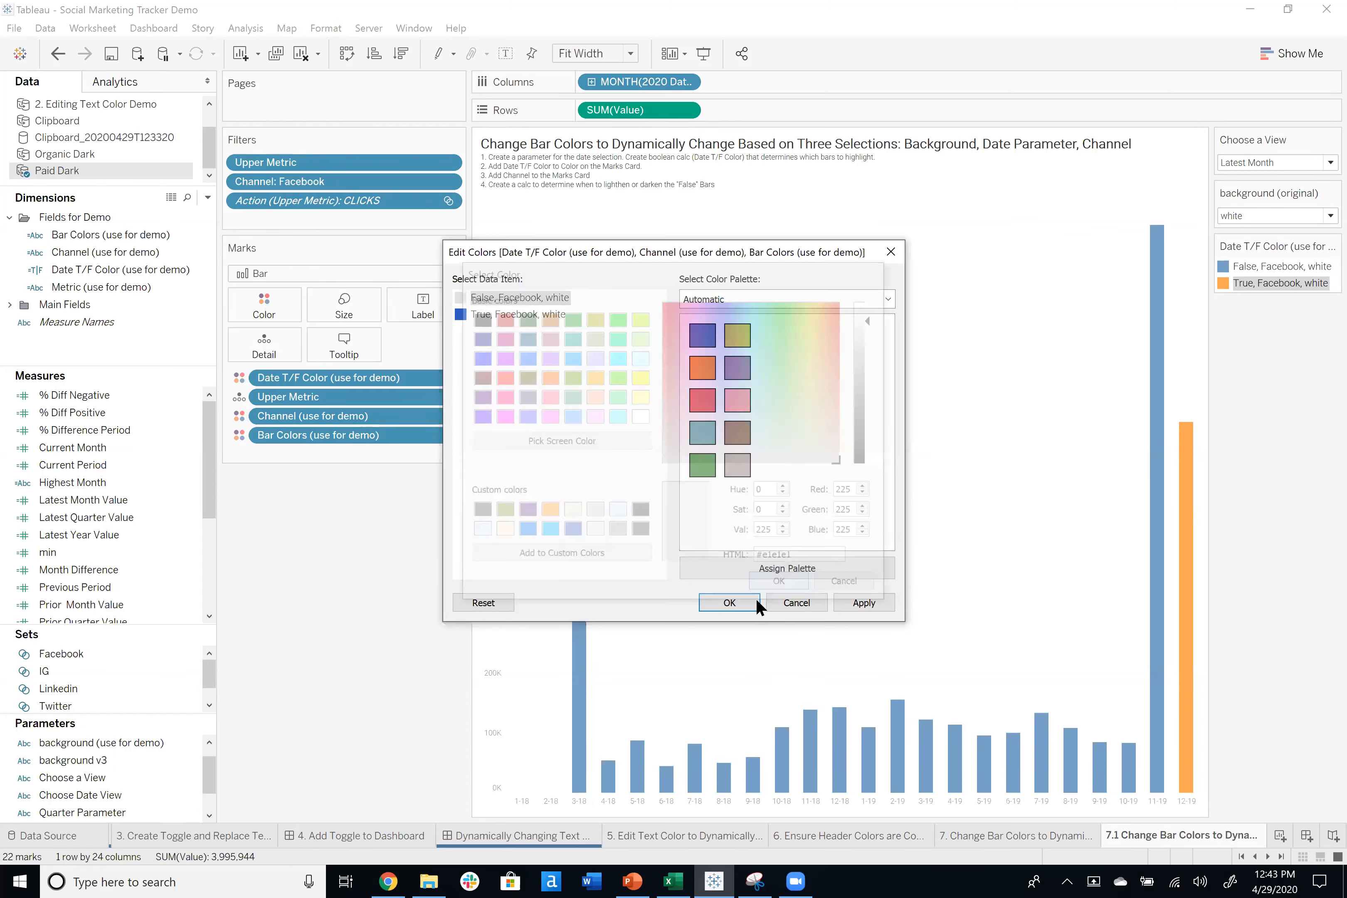
{"action": "key", "text": "Return"}
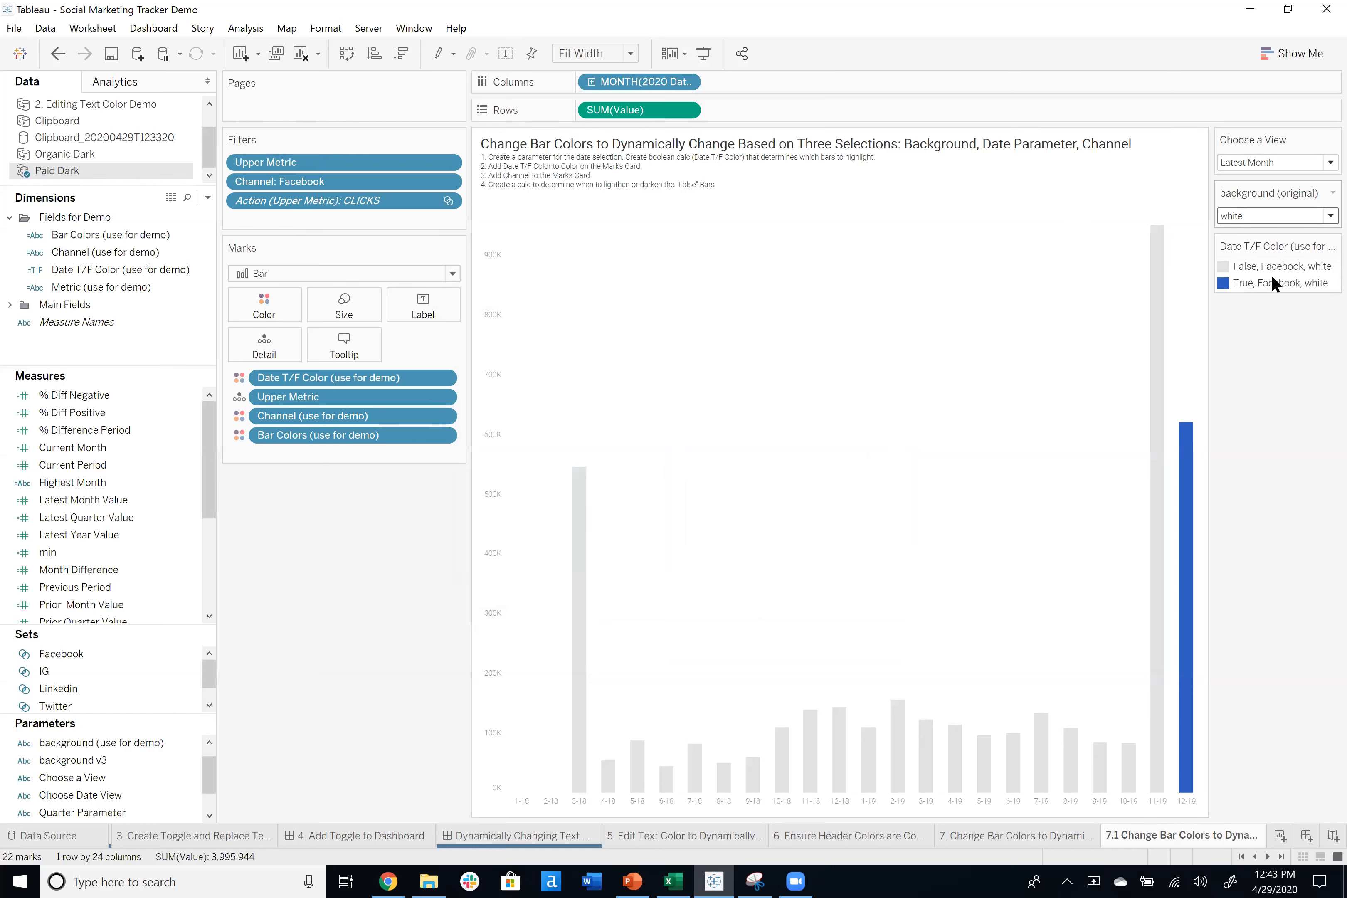
Set background (original) to black and color the Facebook bars blue for True and dark gray #4b4b4b for False.
{"action": "mouse_move", "coordinate": [1191, 427]}
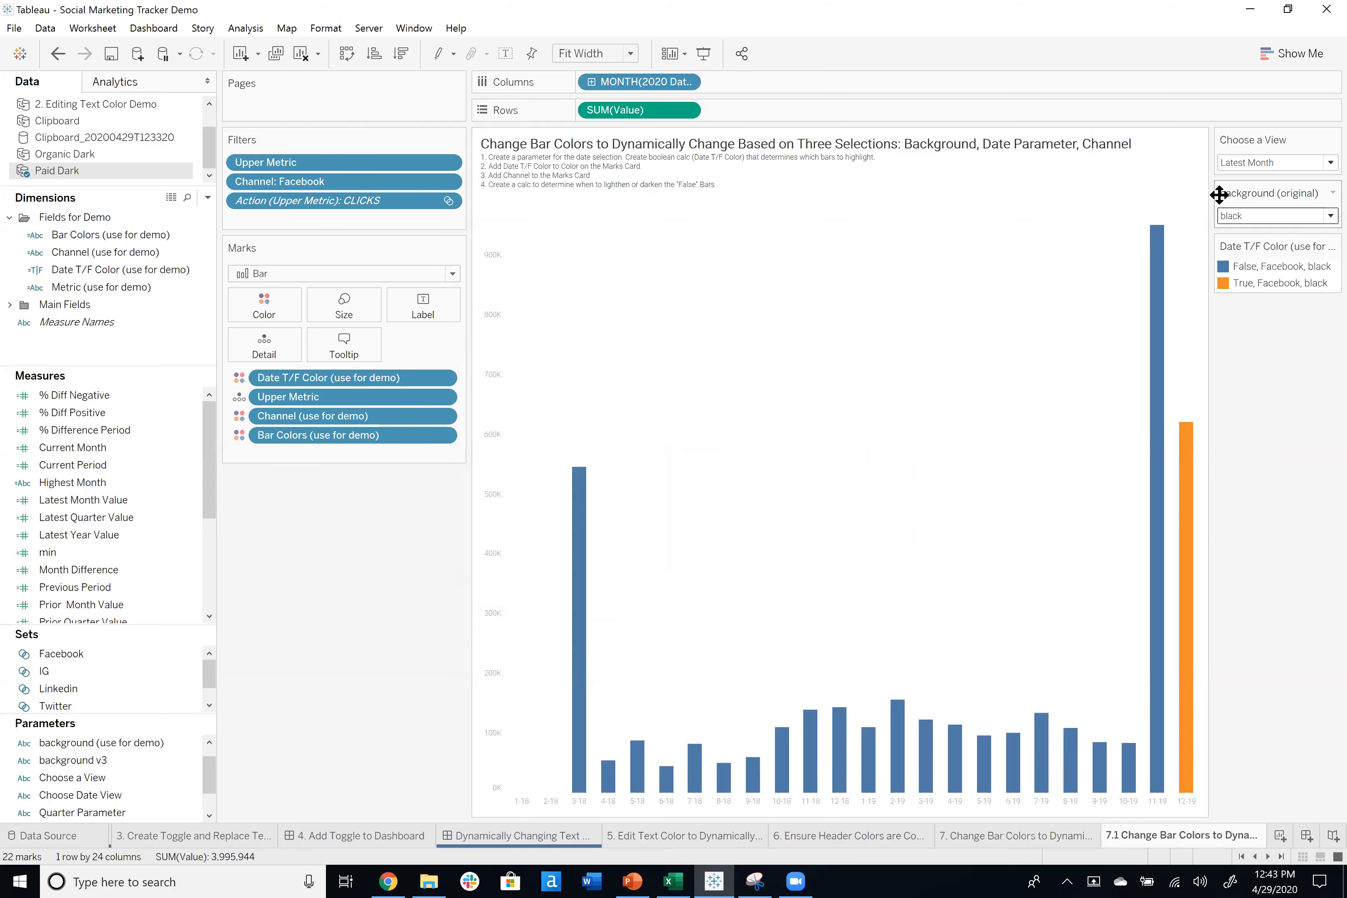
{"action": "double_click", "coordinate": [1247, 281]}
{"action": "double_click", "coordinate": [551, 313]}
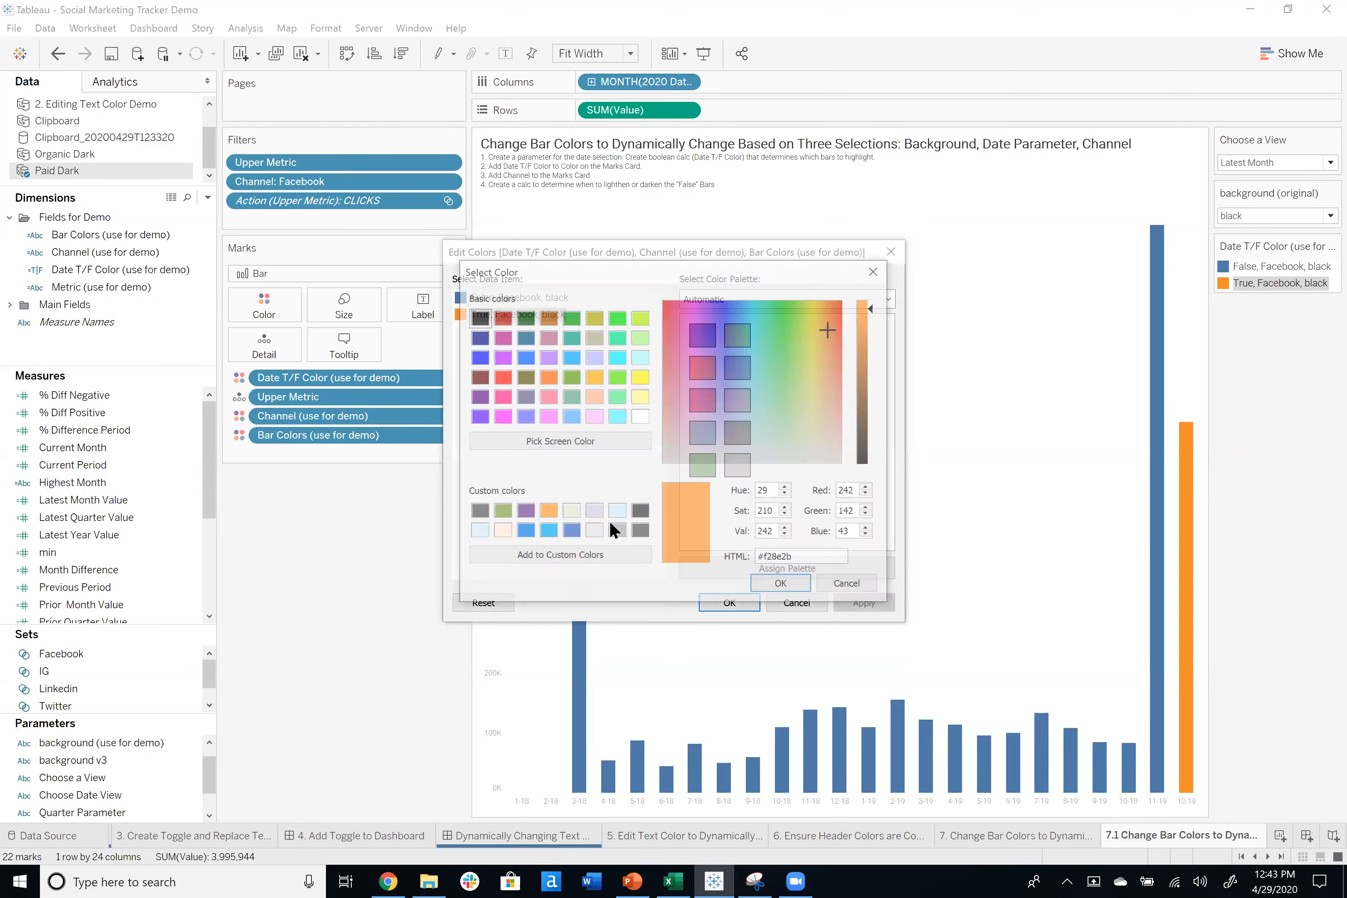
{"action": "left_click", "coordinate": [572, 529]}
{"action": "left_click", "coordinate": [781, 582]}
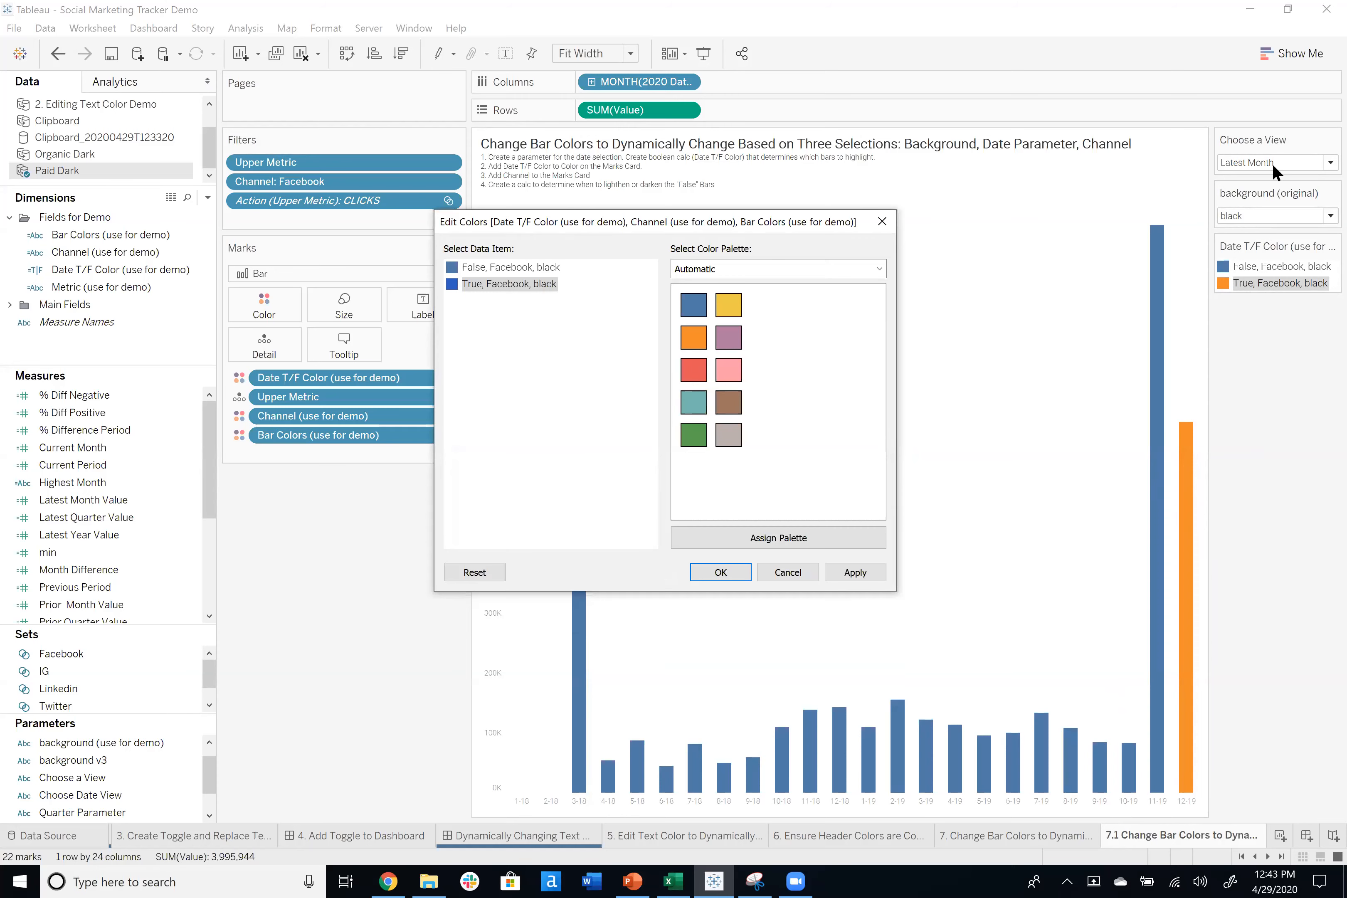
{"action": "double_click", "coordinate": [511, 266]}
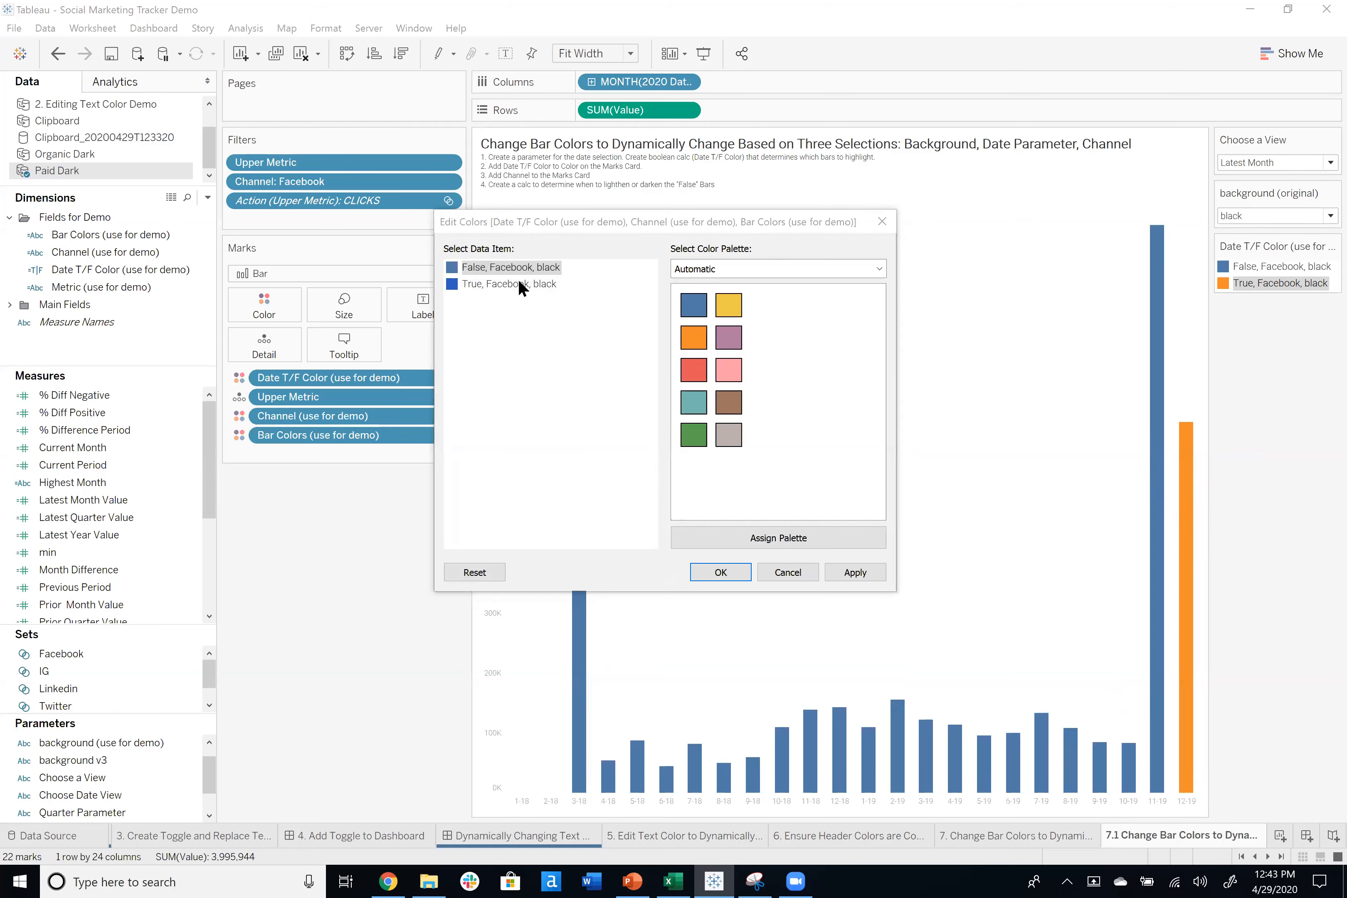
{"action": "left_click", "coordinate": [631, 502]}
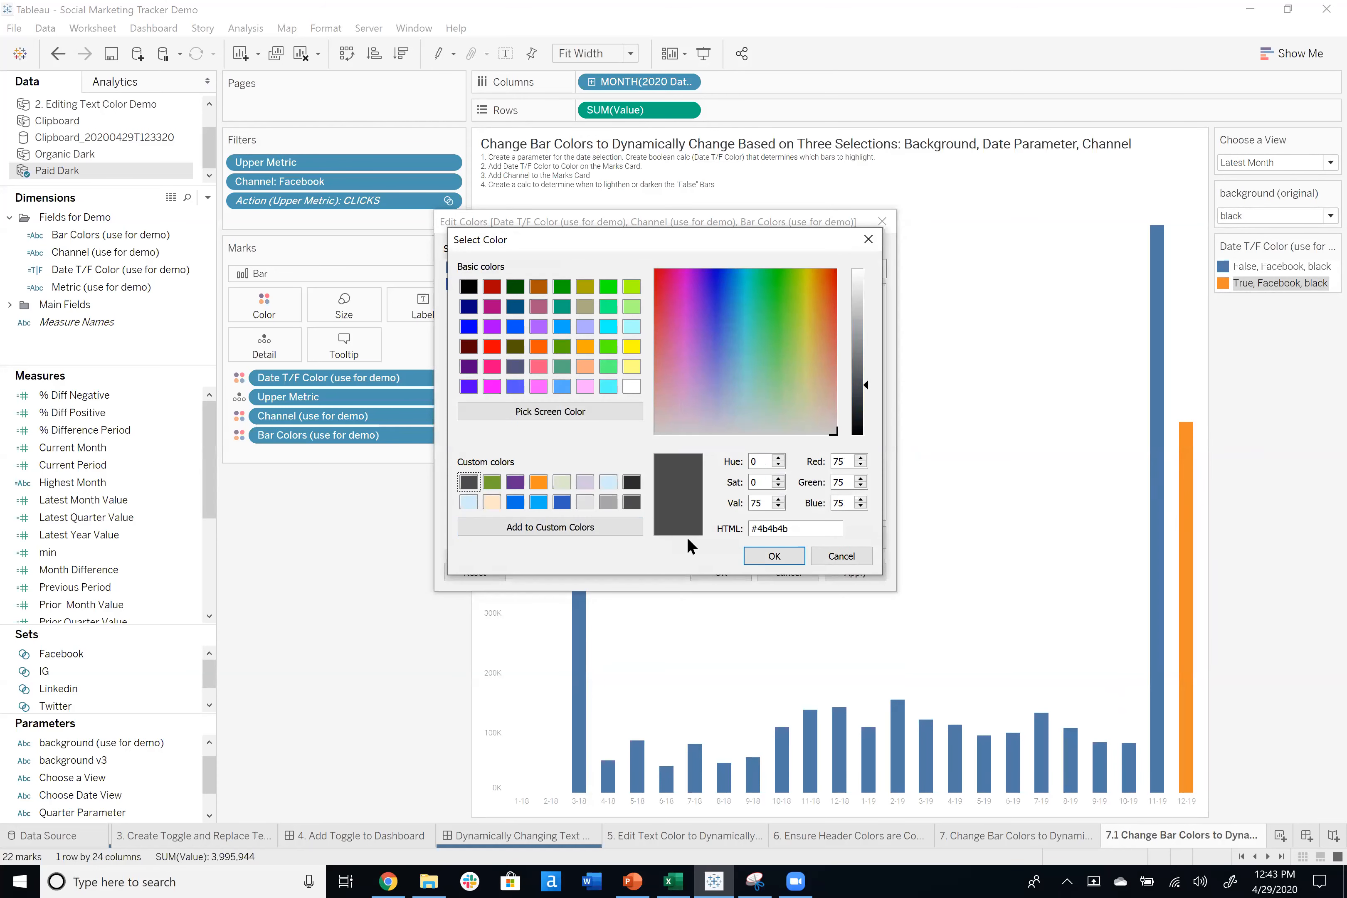
{"action": "left_click", "coordinate": [771, 555]}
{"action": "left_click", "coordinate": [737, 567]}
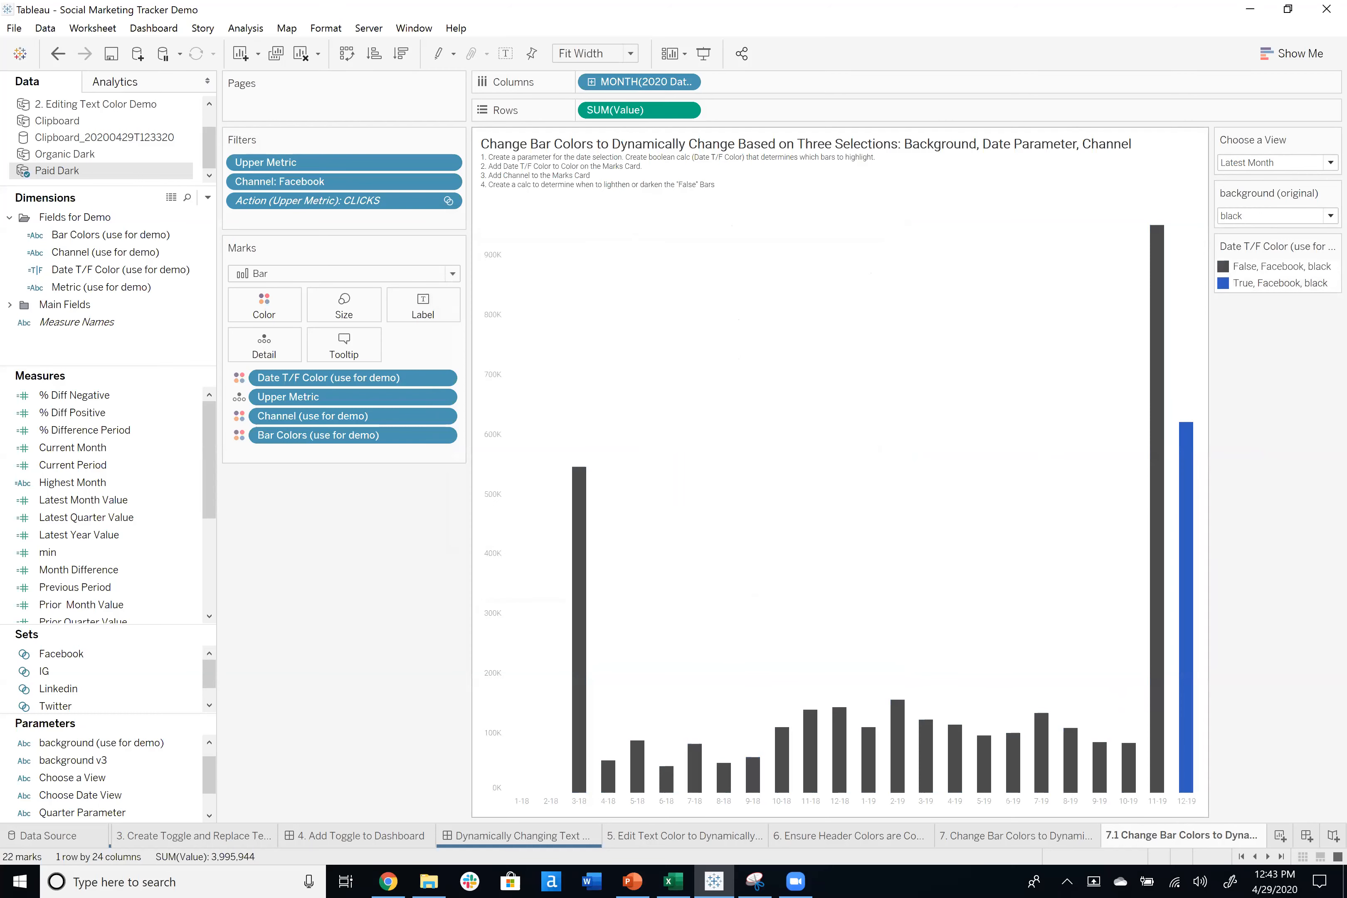
Set background (original) to white and open the 8. Add Bans to Dashboard dashboard.
{"action": "left_click", "coordinate": [1278, 213]}
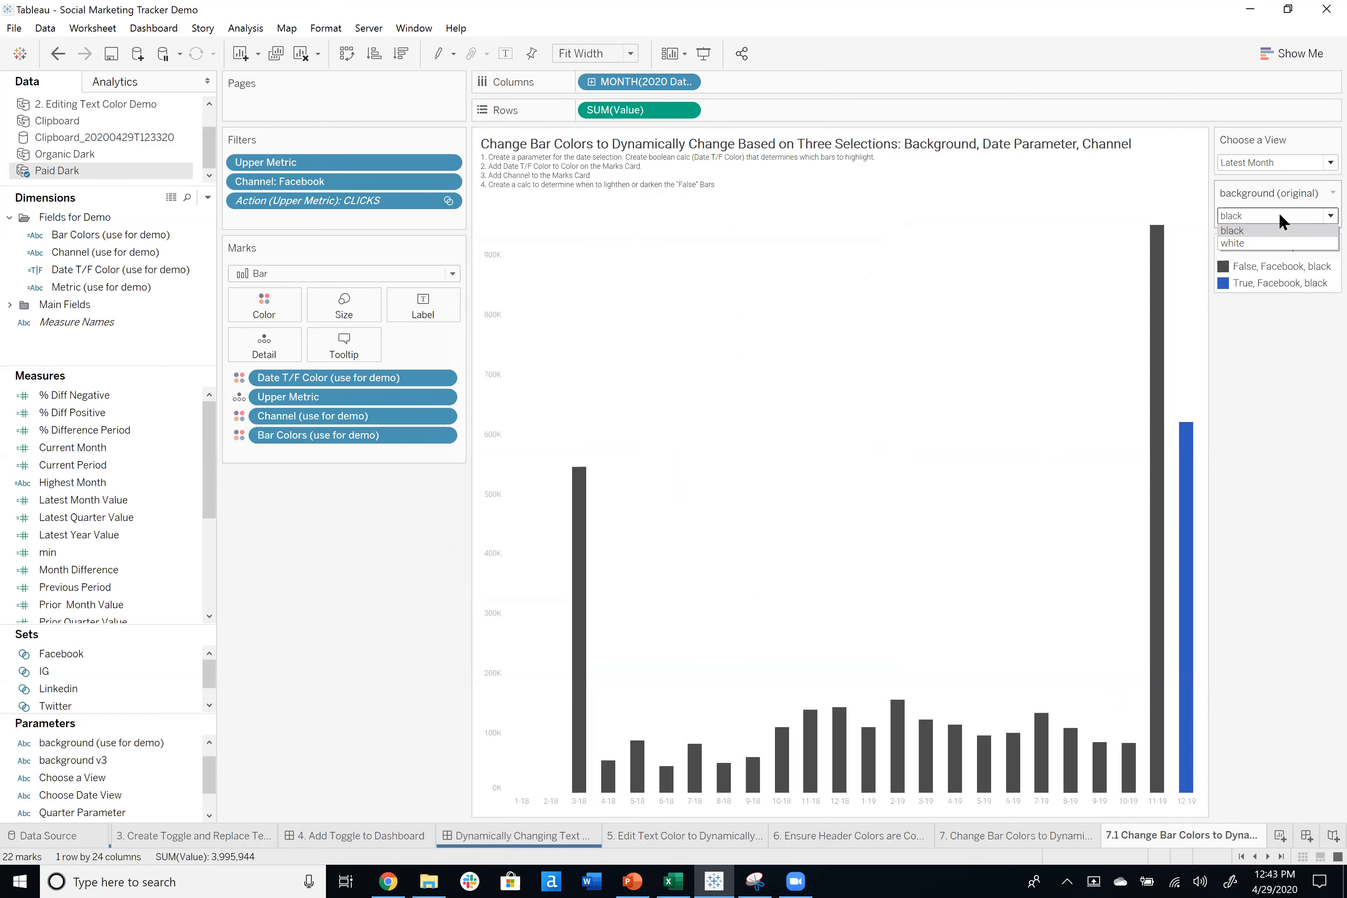
{"action": "left_click", "coordinate": [1274, 242]}
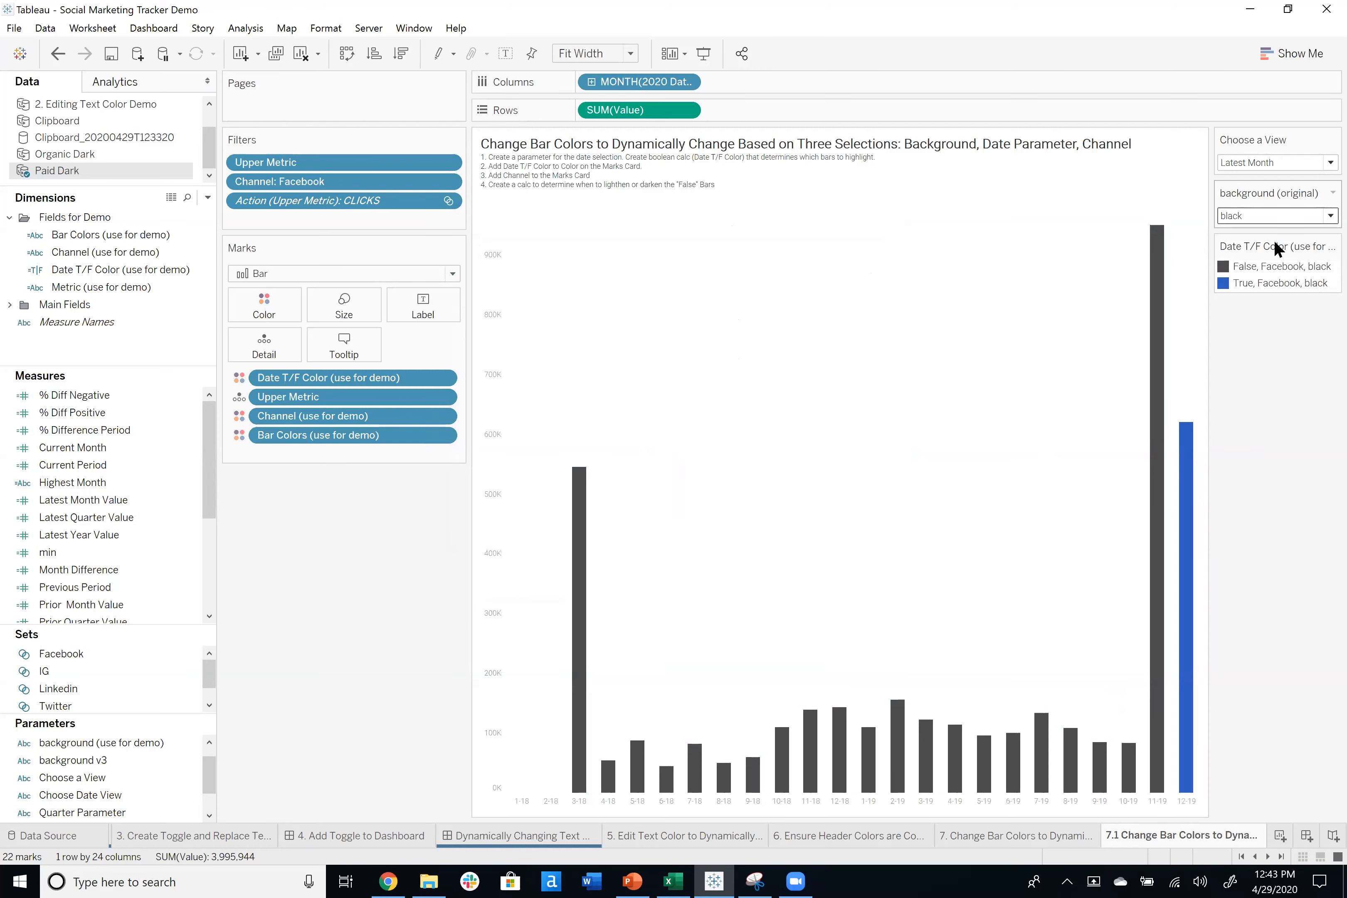
{"action": "left_click", "coordinate": [1268, 857]}
{"action": "left_click", "coordinate": [706, 834]}
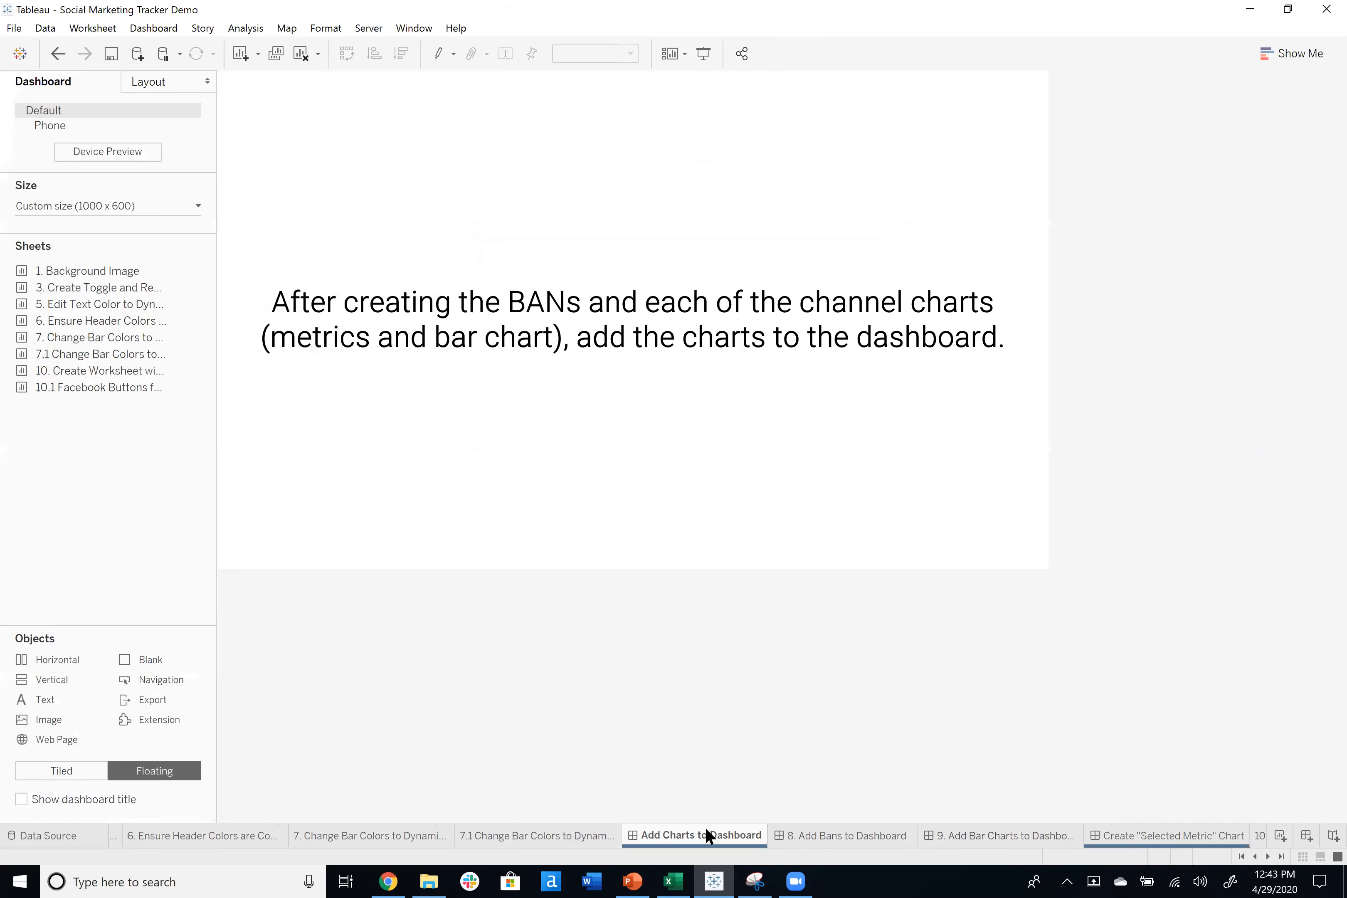
{"action": "left_click", "coordinate": [817, 834]}
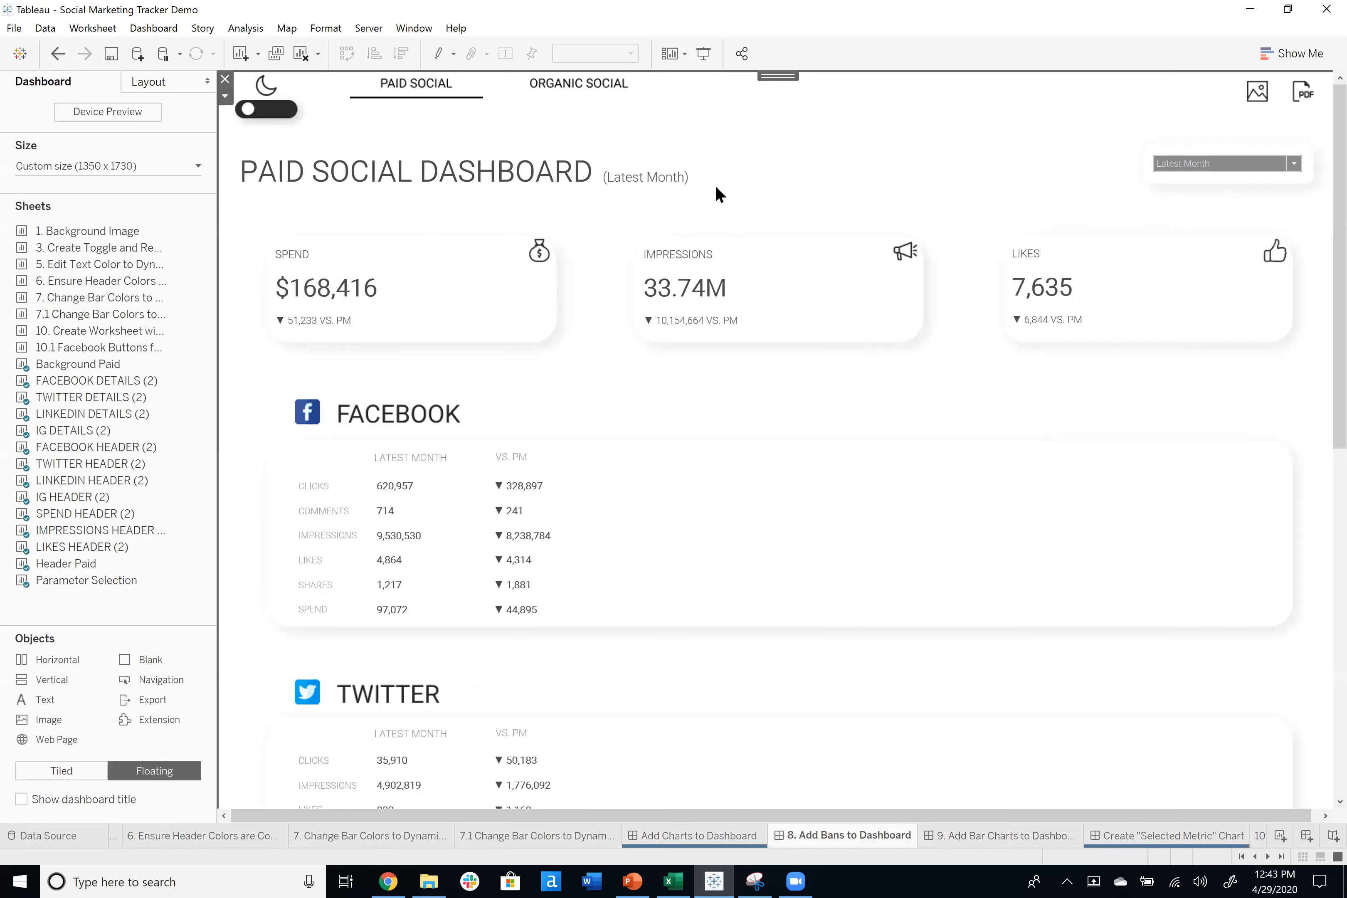
Toggle the paid social dashboard to the black background and review its channel sections.
{"action": "left_click", "coordinate": [290, 122]}
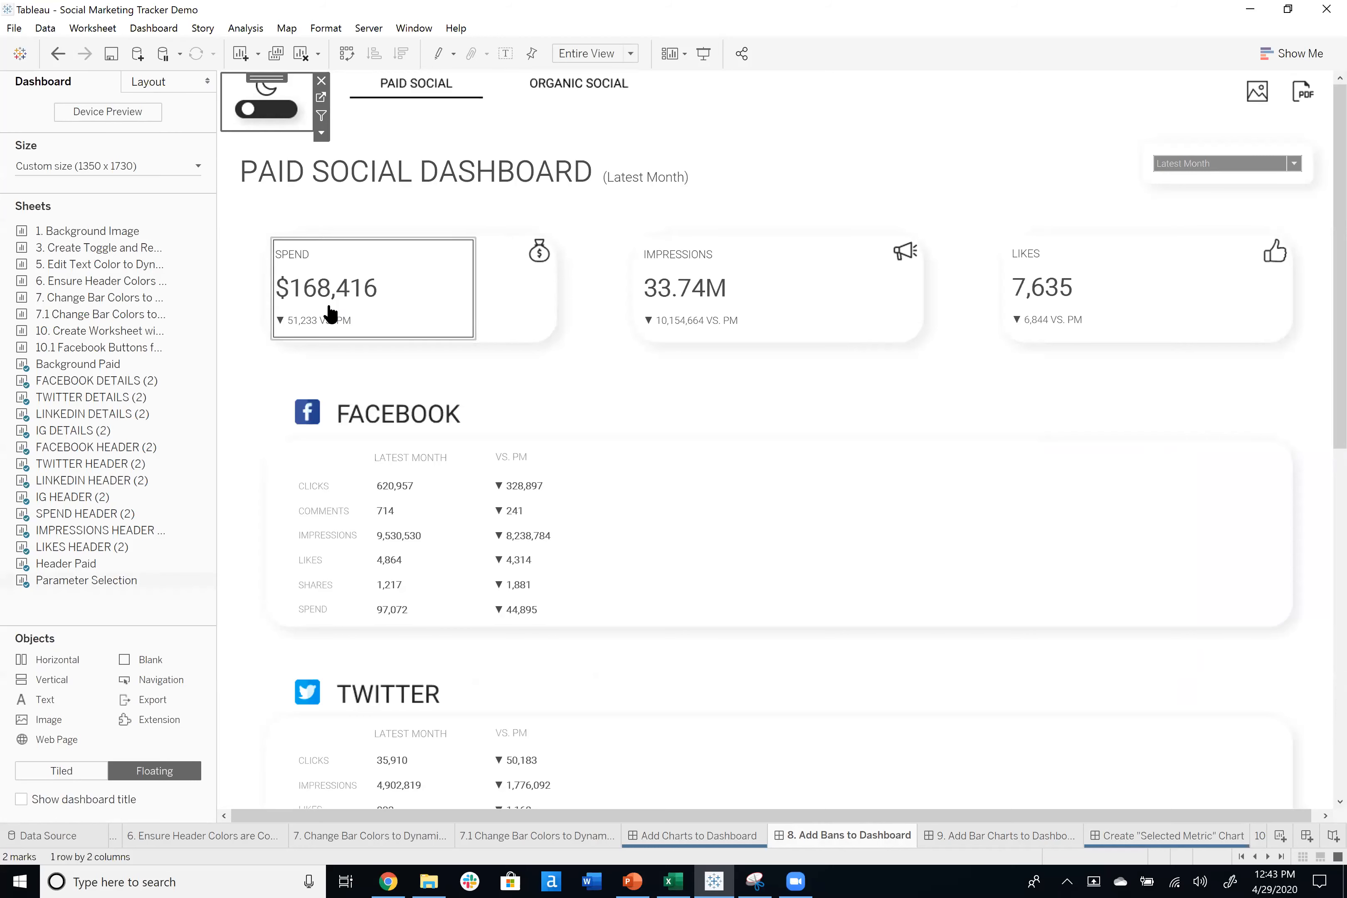
{"action": "left_click", "coordinate": [281, 112]}
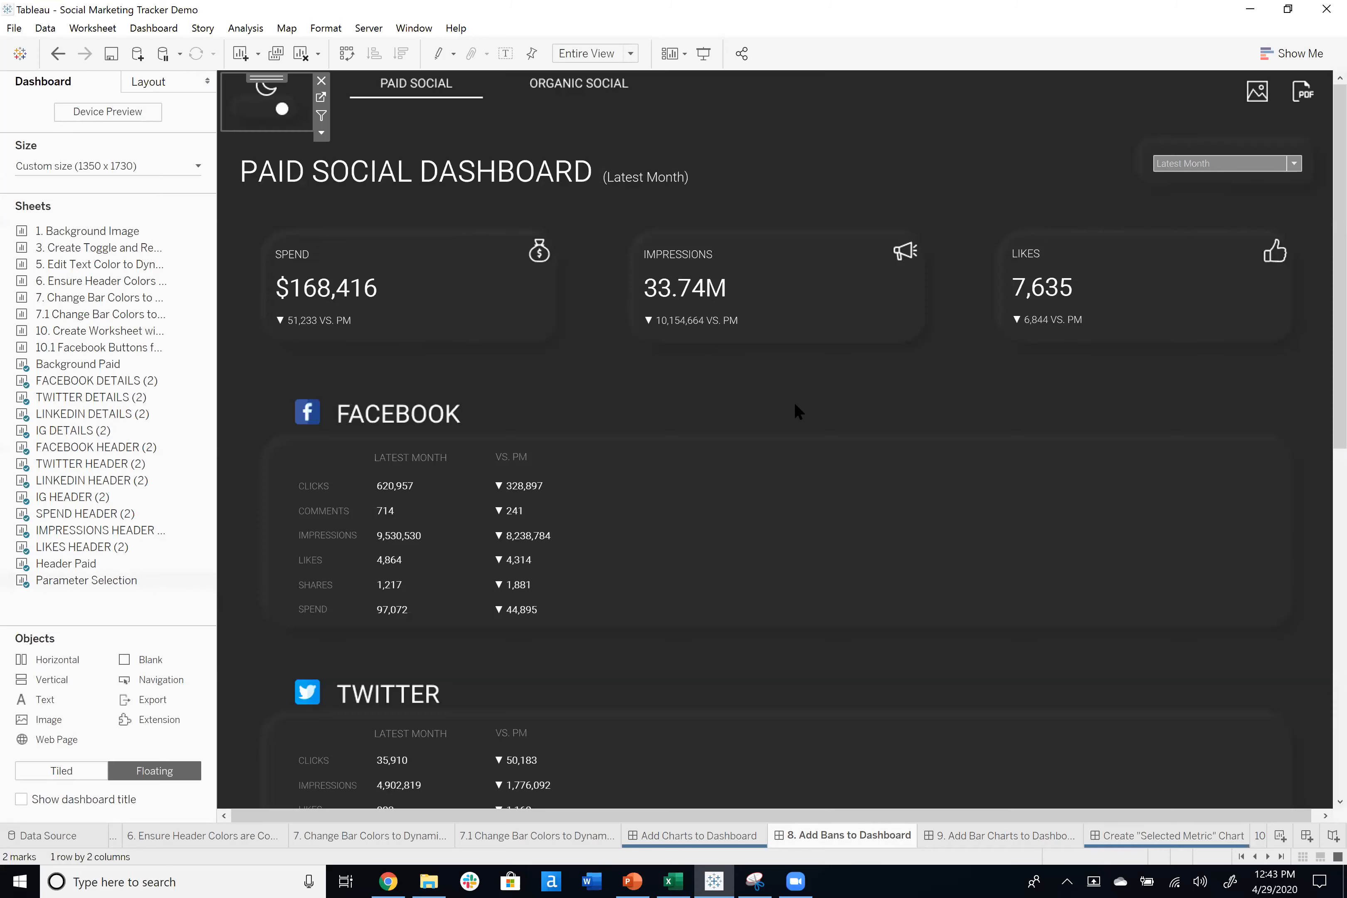
{"action": "scroll", "coordinate": [518, 369], "scroll_direction": "down", "scroll_amount": 10}
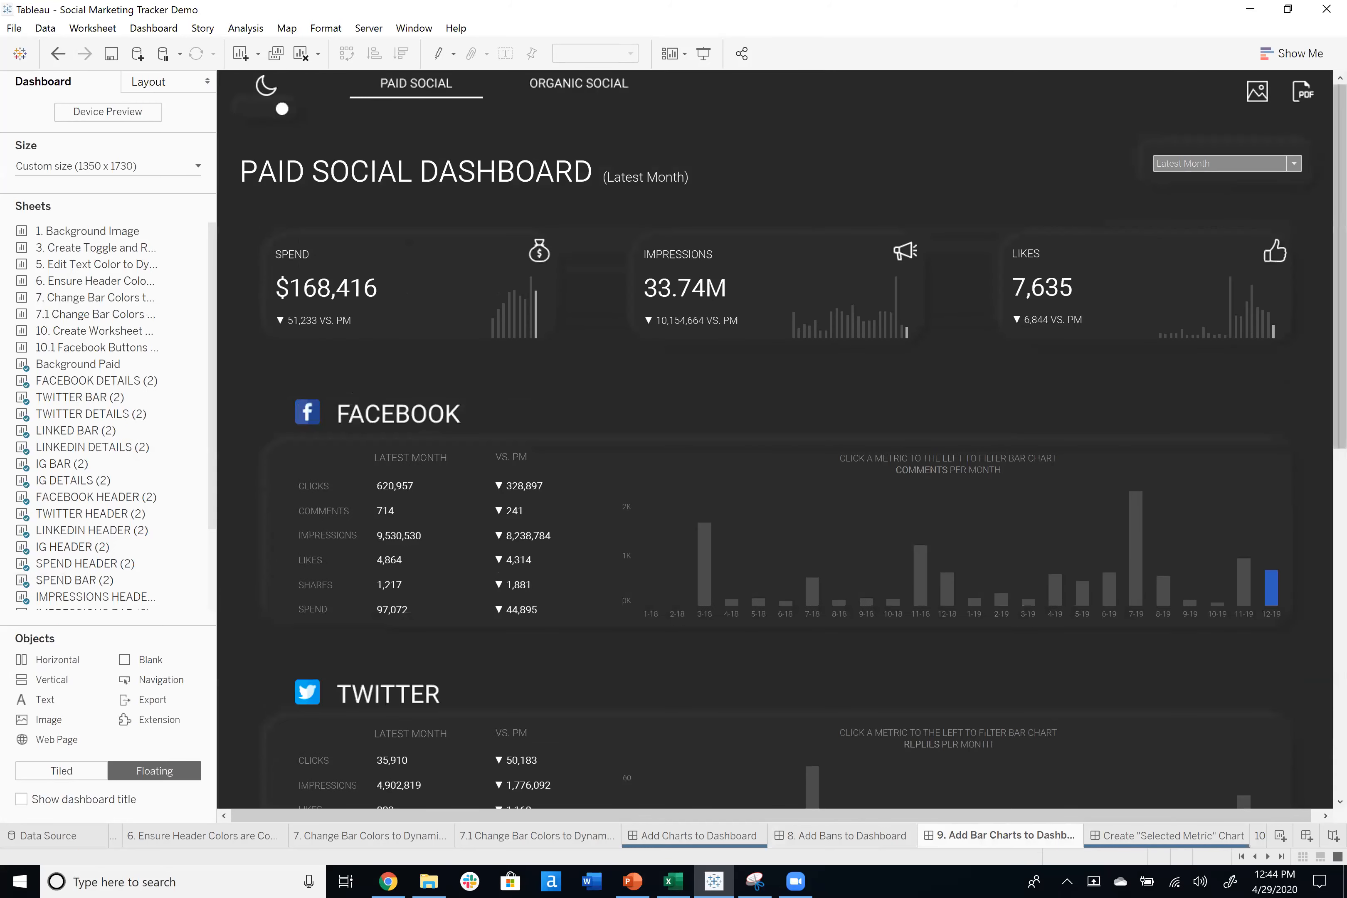
Examine the channel bar charts on the 9. Add Bar Charts dashboard, including the layout position and size of the Twitter and LinkedIn charts.
{"action": "left_click_drag", "start_coordinate": [1339, 226], "coordinate": [1340, 245]}
{"action": "scroll", "coordinate": [662, 481], "scroll_direction": "down", "scroll_amount": 6}
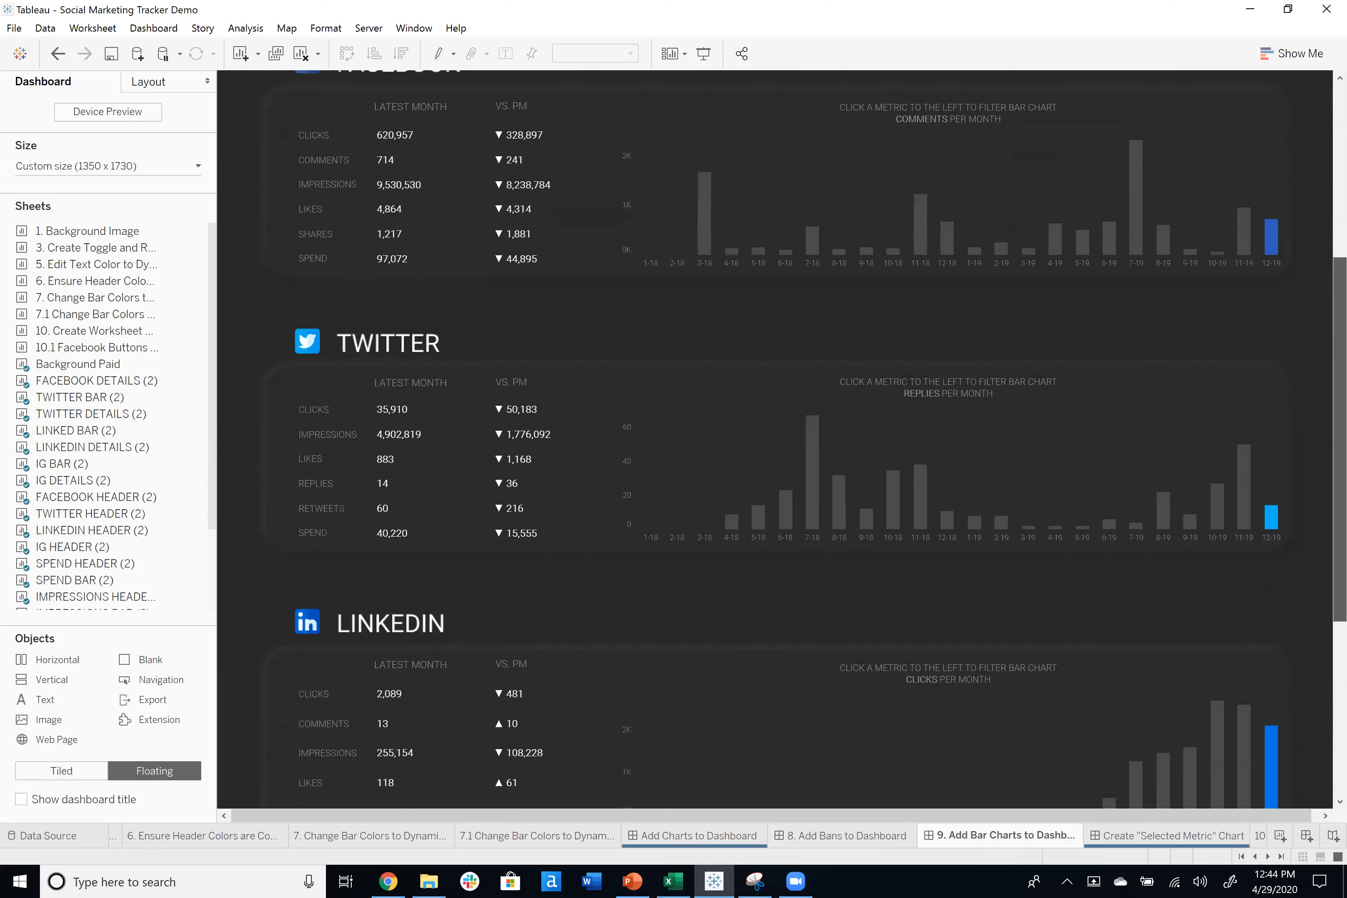
{"action": "left_click", "coordinate": [810, 730]}
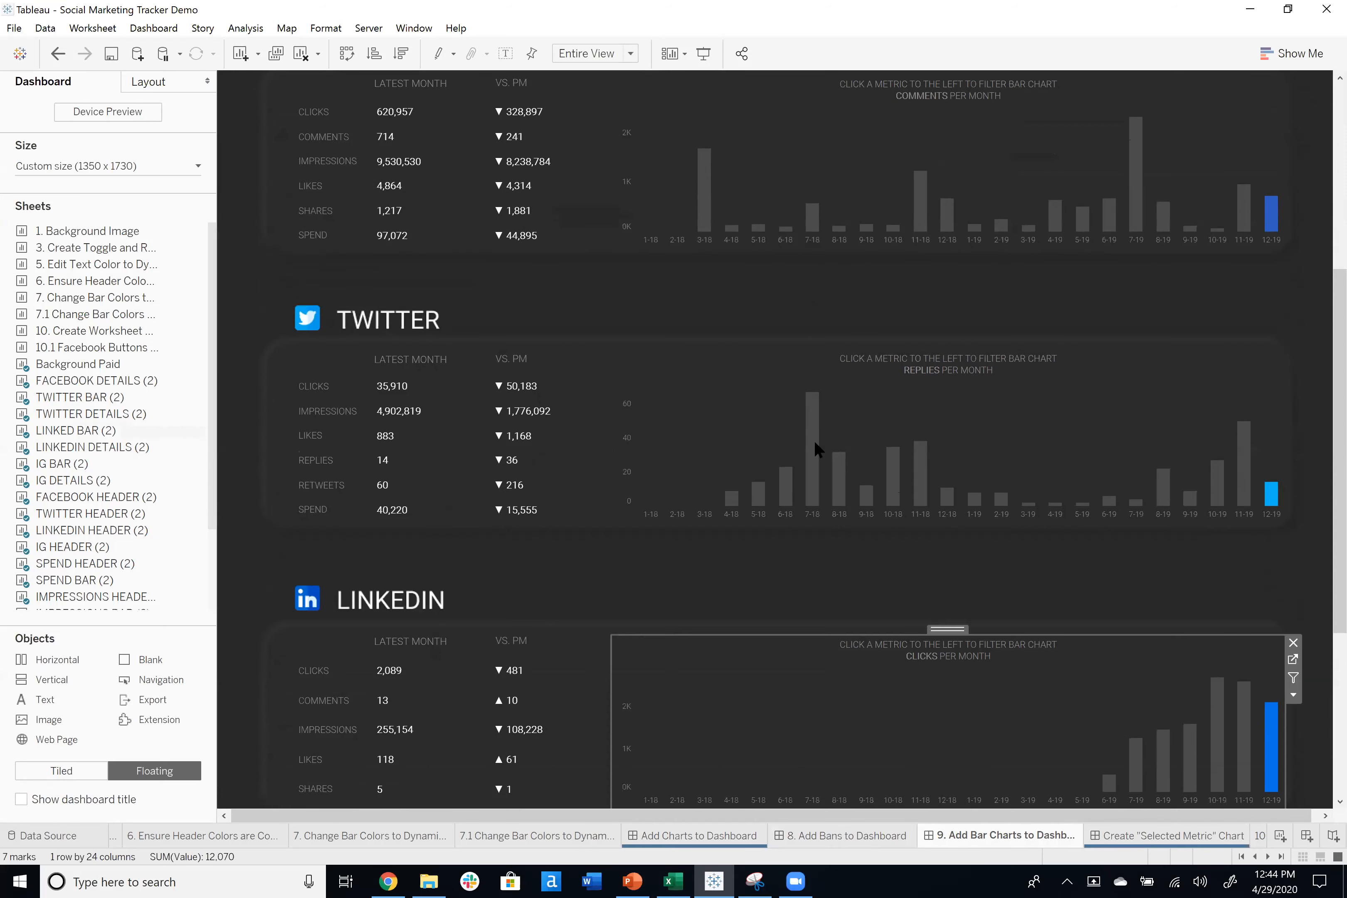
{"action": "left_click", "coordinate": [152, 82]}
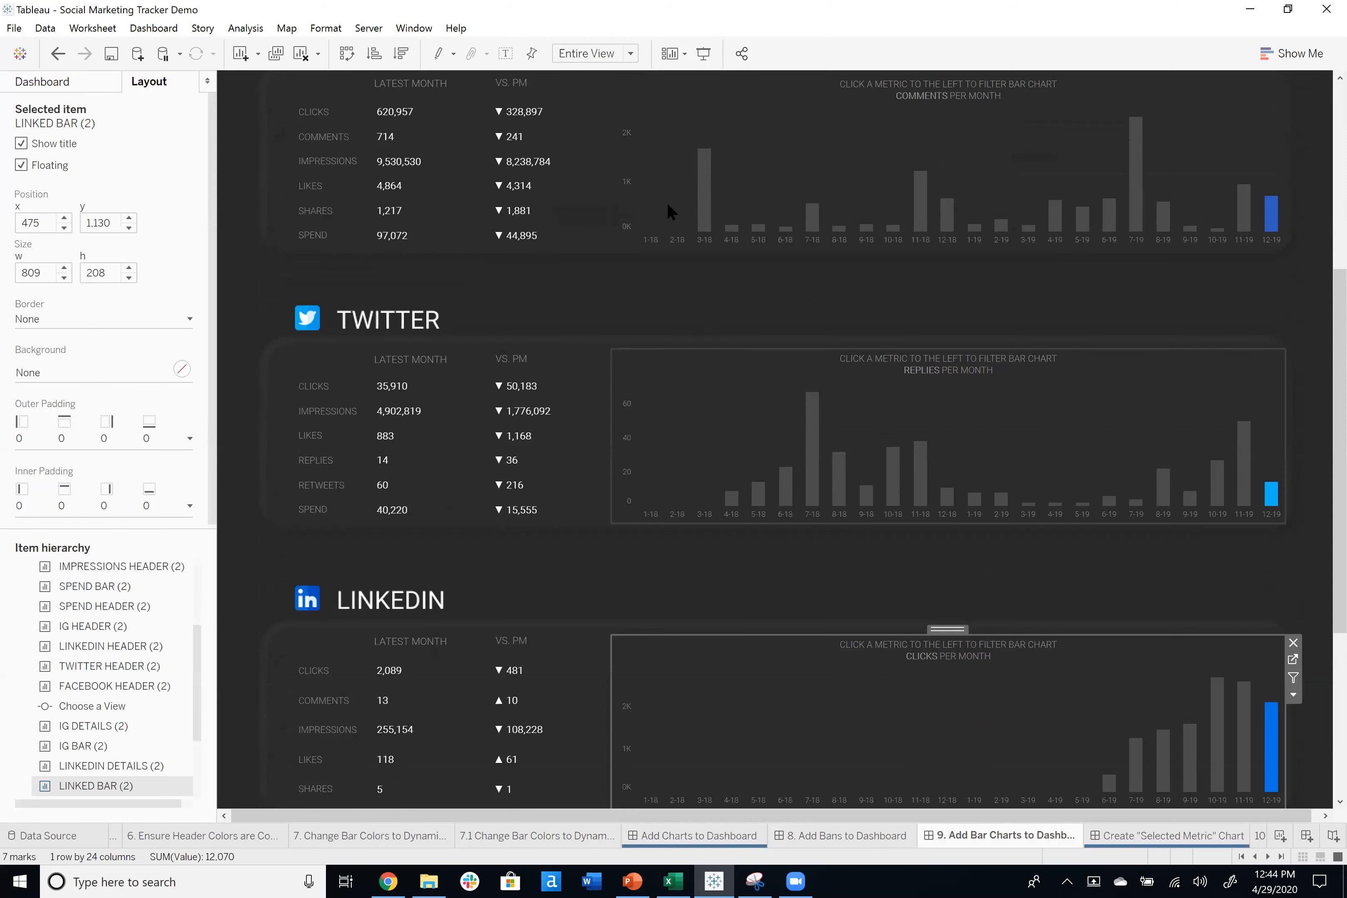
{"action": "left_click", "coordinate": [740, 129]}
{"action": "left_click", "coordinate": [707, 435]}
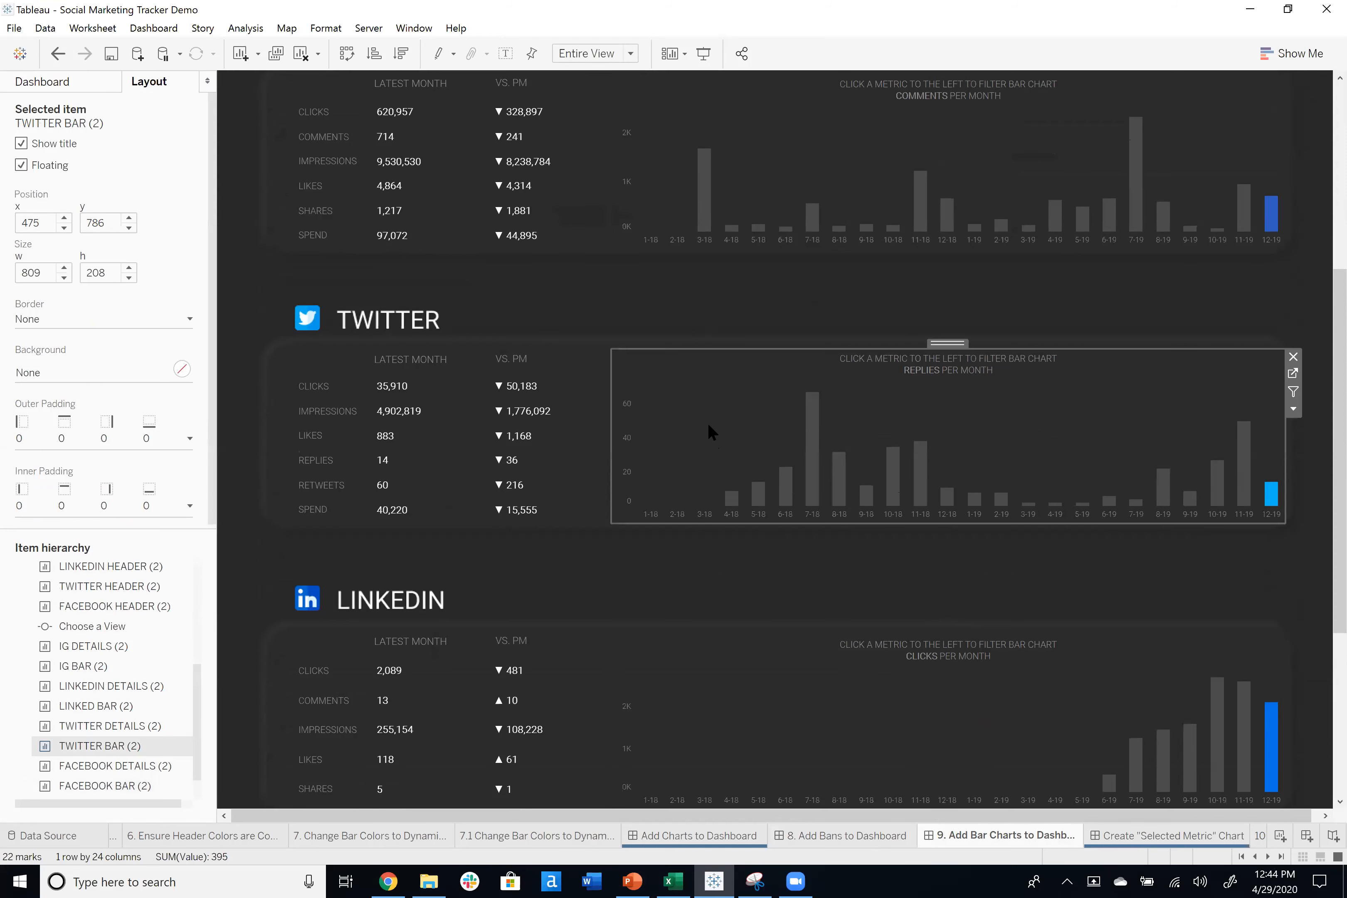
{"action": "left_click", "coordinate": [753, 695]}
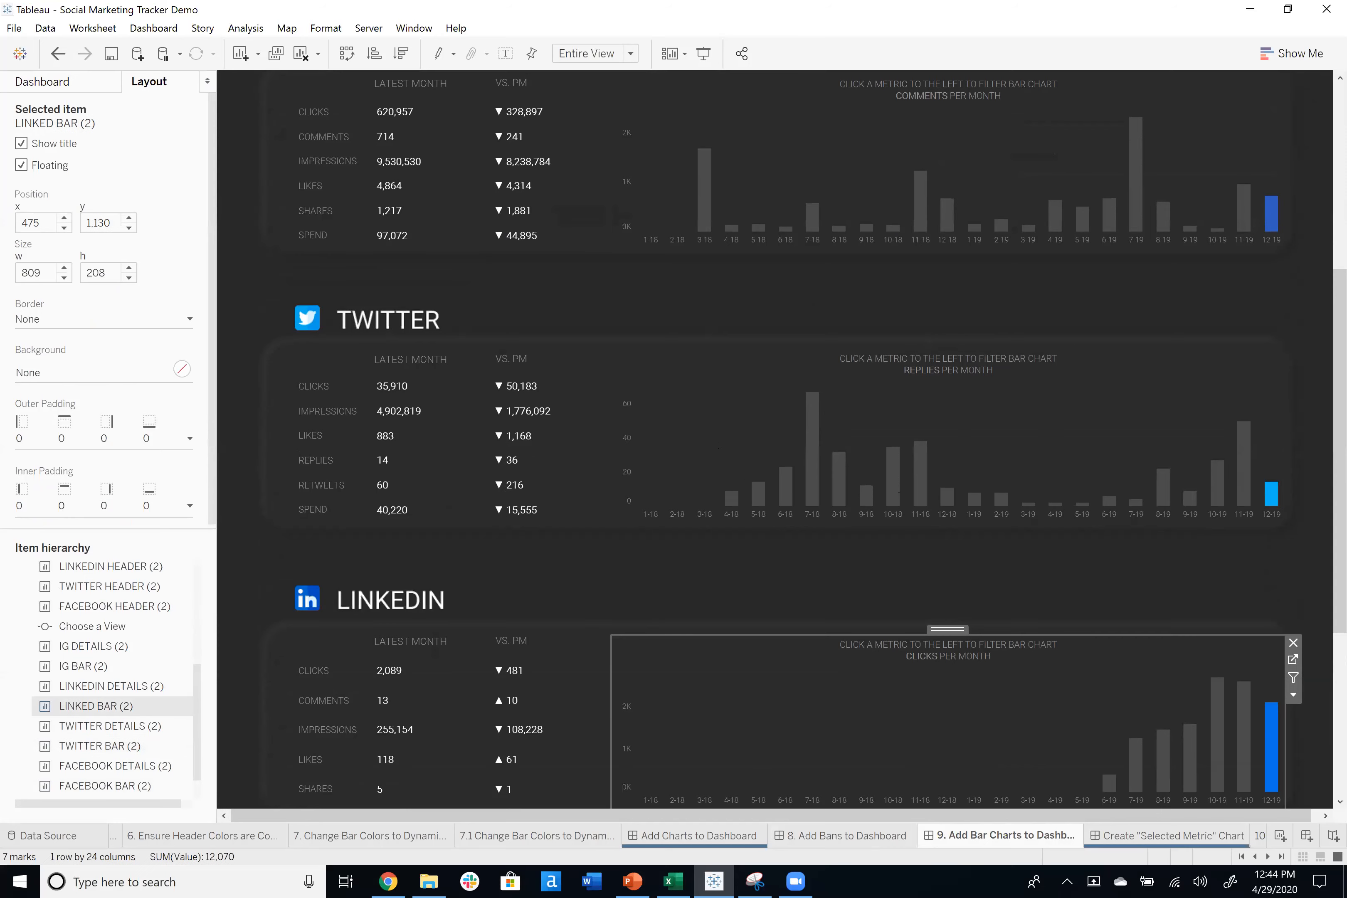
{"action": "scroll", "coordinate": [753, 695], "scroll_direction": "up", "scroll_amount": 2}
{"action": "scroll", "coordinate": [775, 440], "scroll_direction": "up", "scroll_amount": 3}
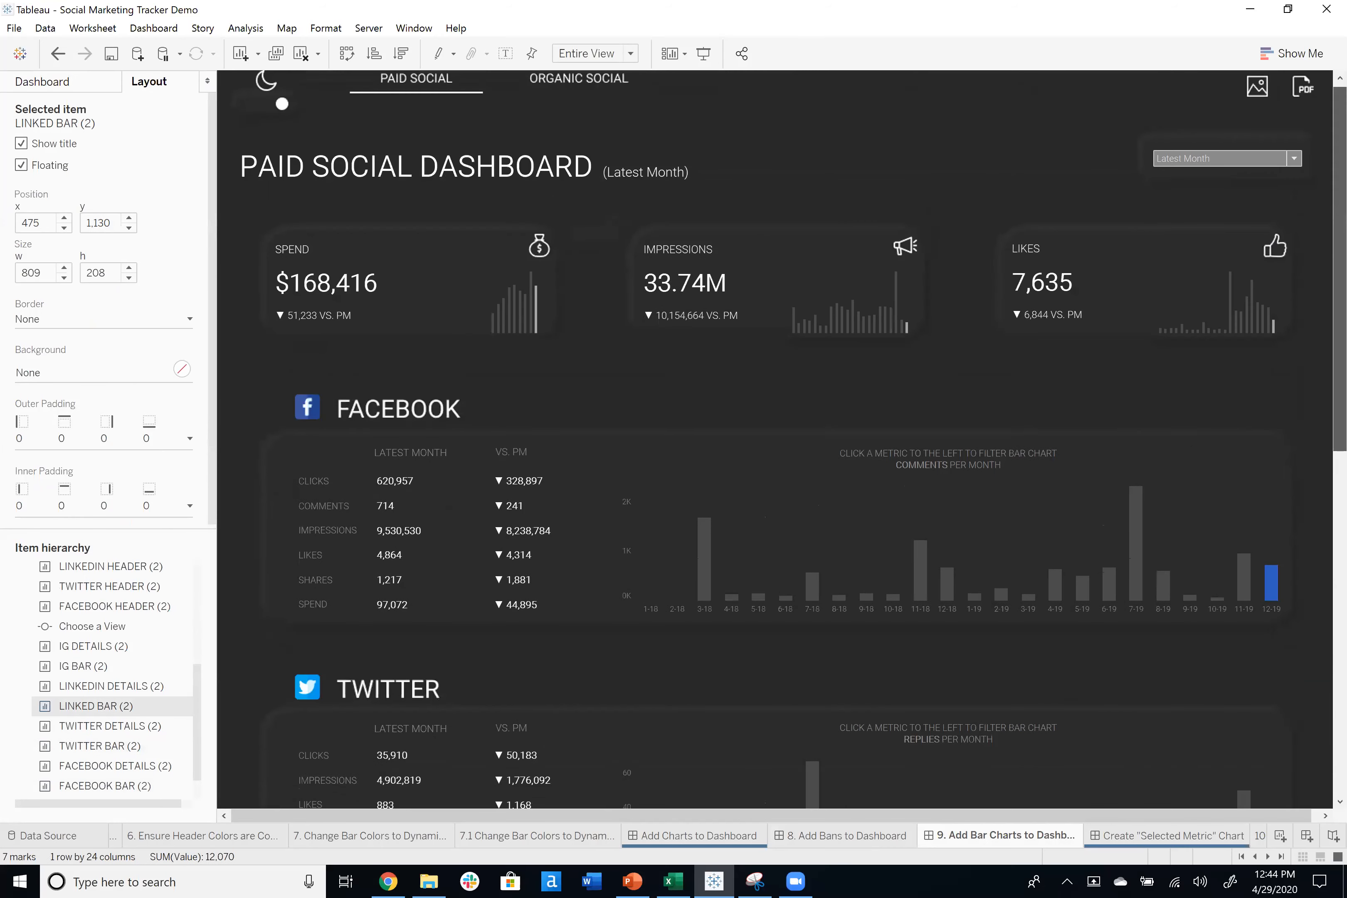
{"action": "scroll", "coordinate": [775, 440], "scroll_direction": "down", "scroll_amount": 8}
{"action": "scroll", "coordinate": [263, 511], "scroll_direction": "up", "scroll_amount": 8}
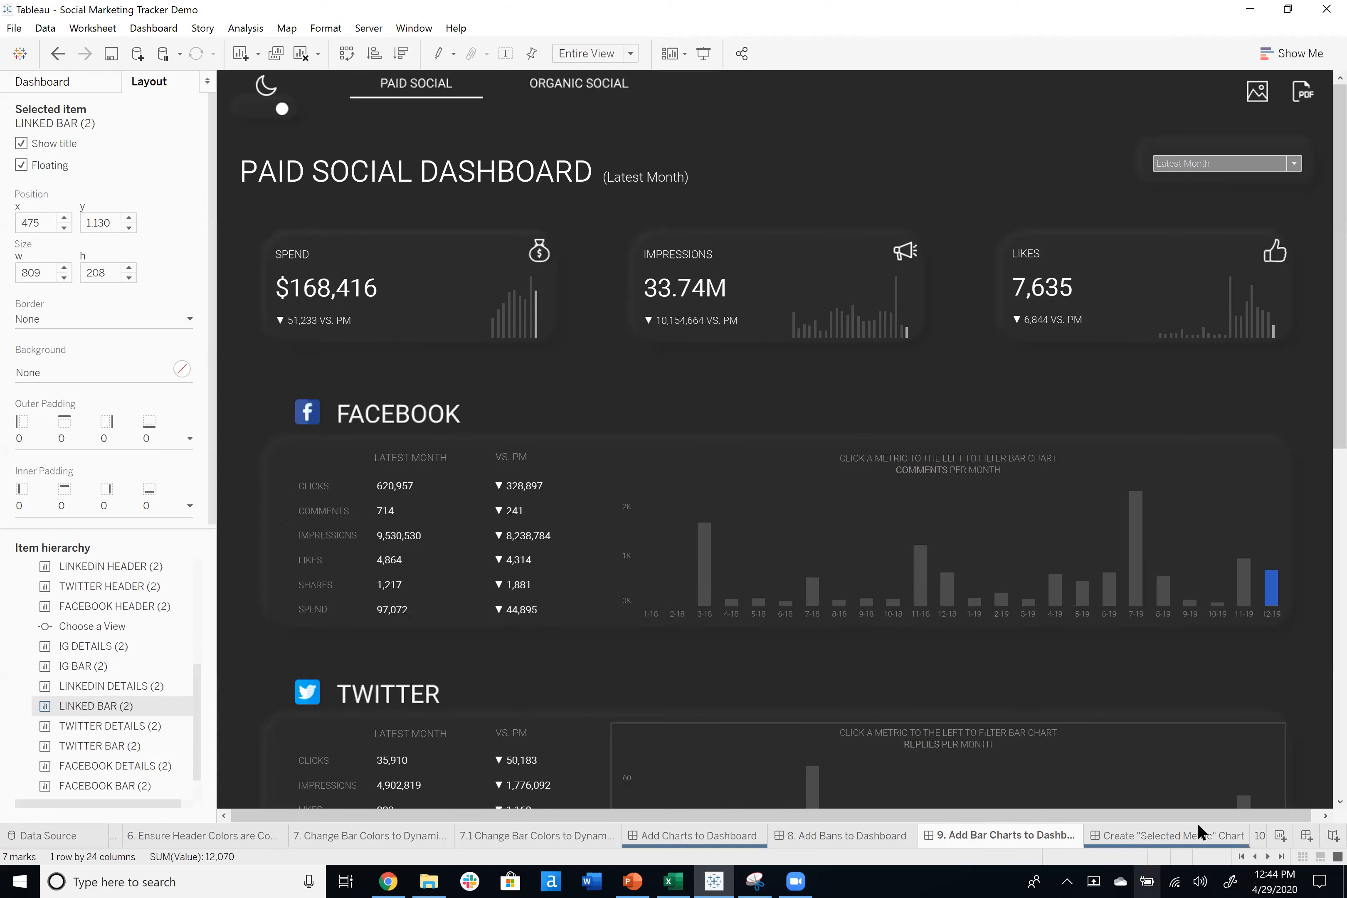
Go past the Create "Selected Metric" Chart divider and open worksheet 10 with circles for each metric.
{"action": "left_click", "coordinate": [1189, 835]}
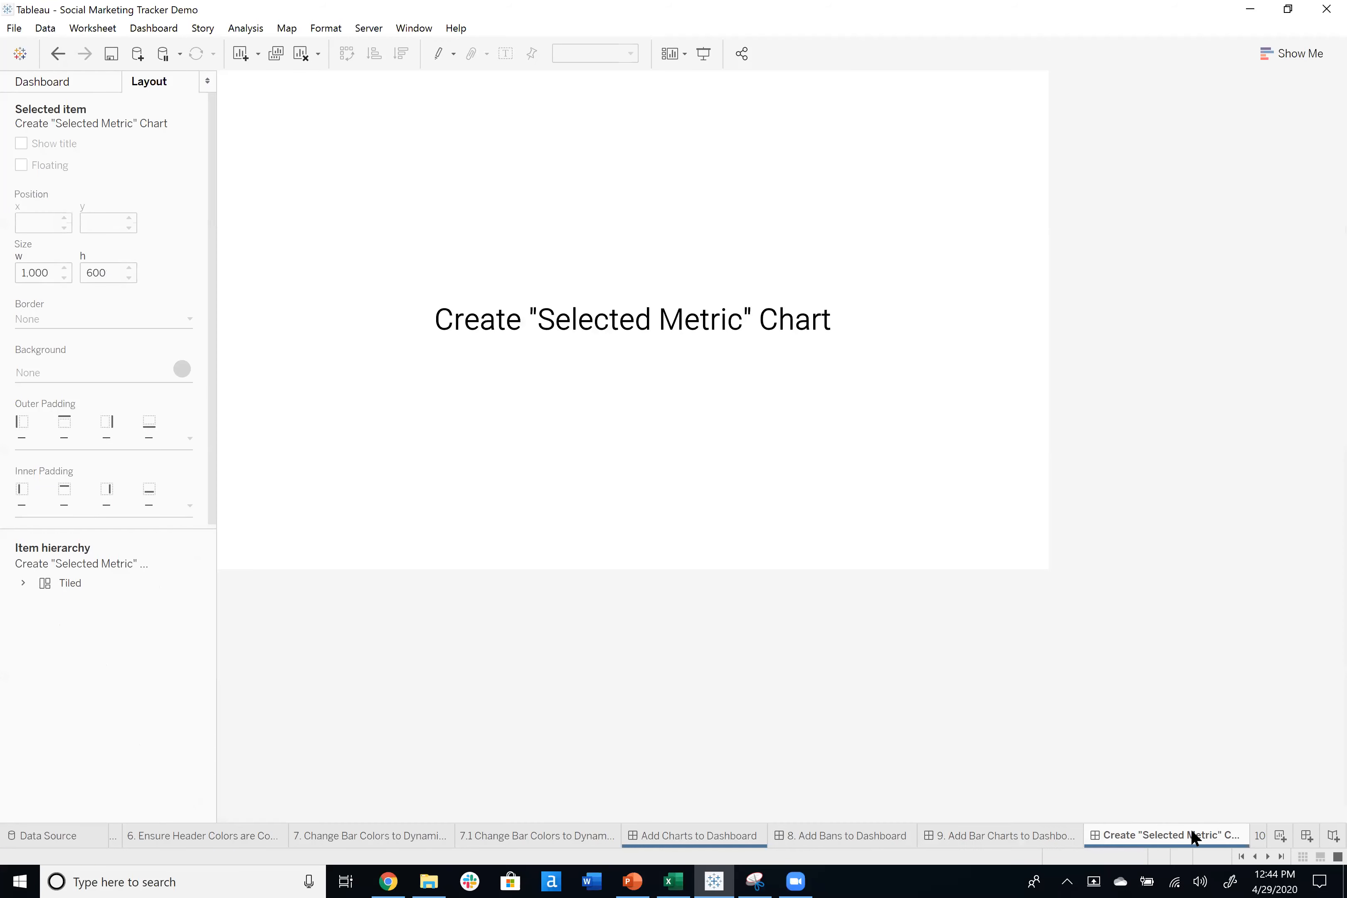
{"action": "left_click", "coordinate": [1267, 856]}
{"action": "left_click", "coordinate": [798, 838]}
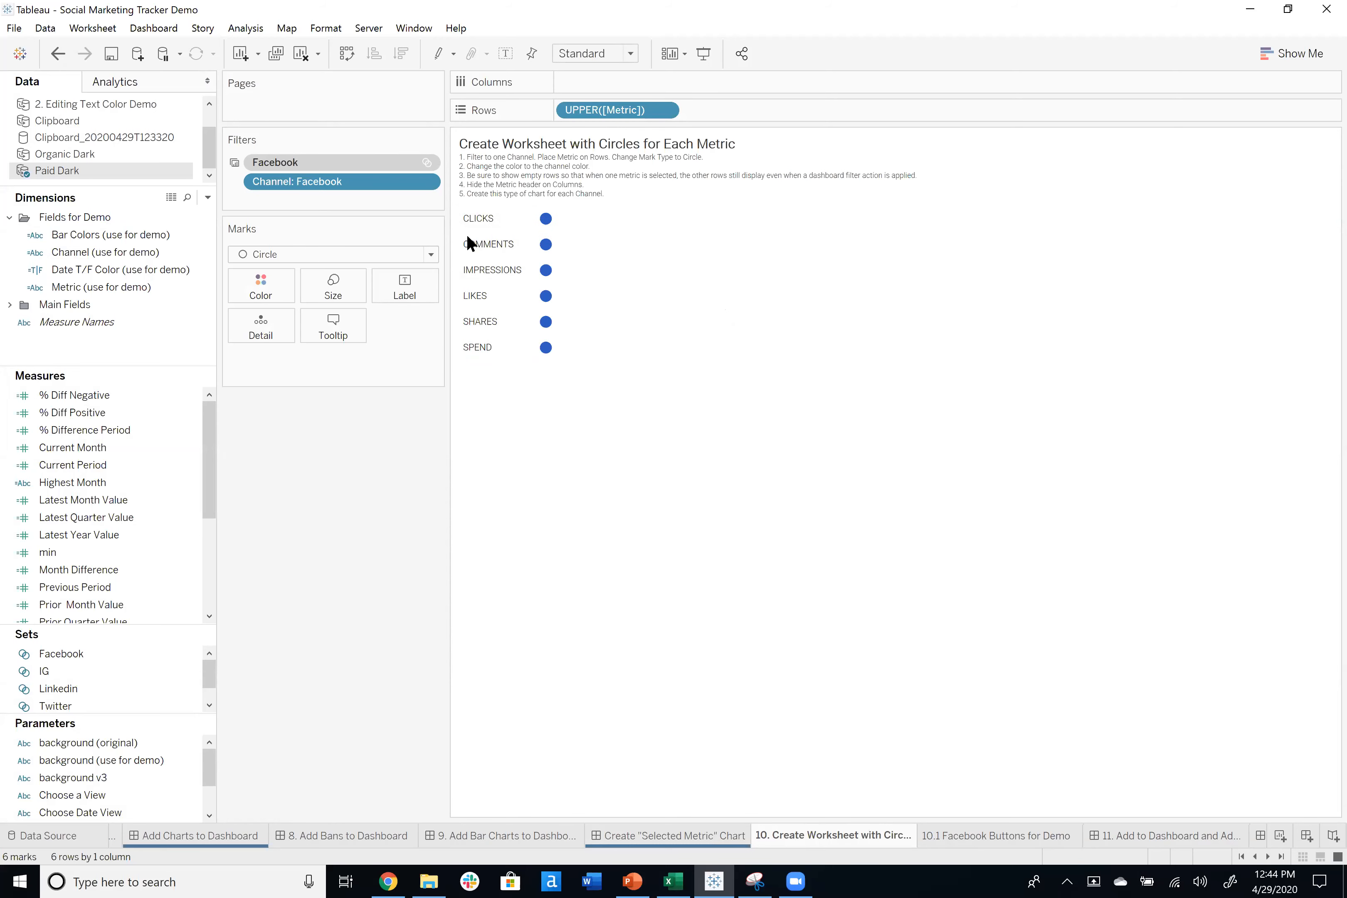
Change the metric rows' mark type to Automatic and back to Circle.
{"action": "left_click", "coordinate": [309, 261]}
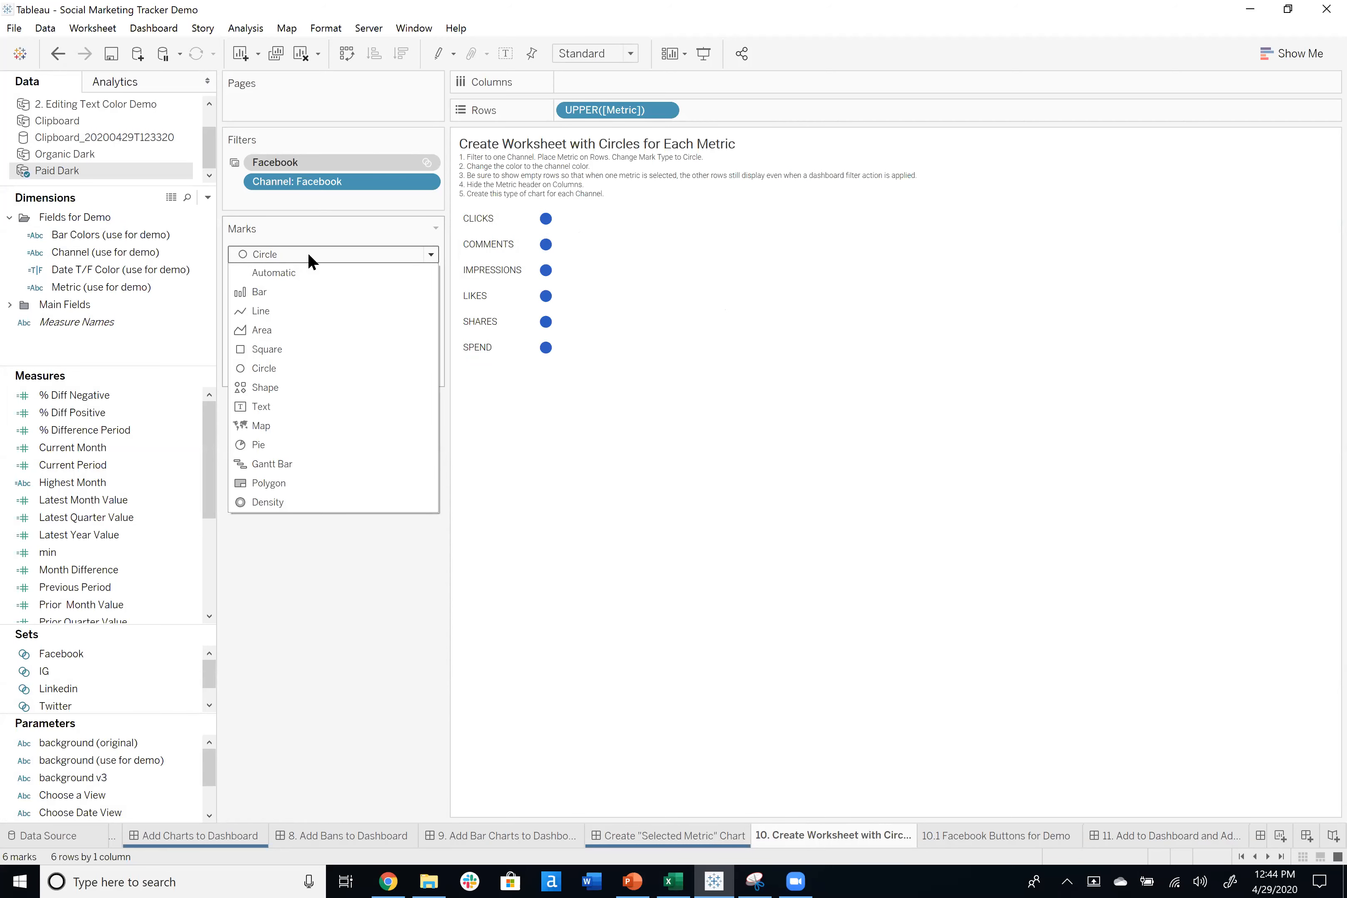
{"action": "left_click", "coordinate": [309, 269]}
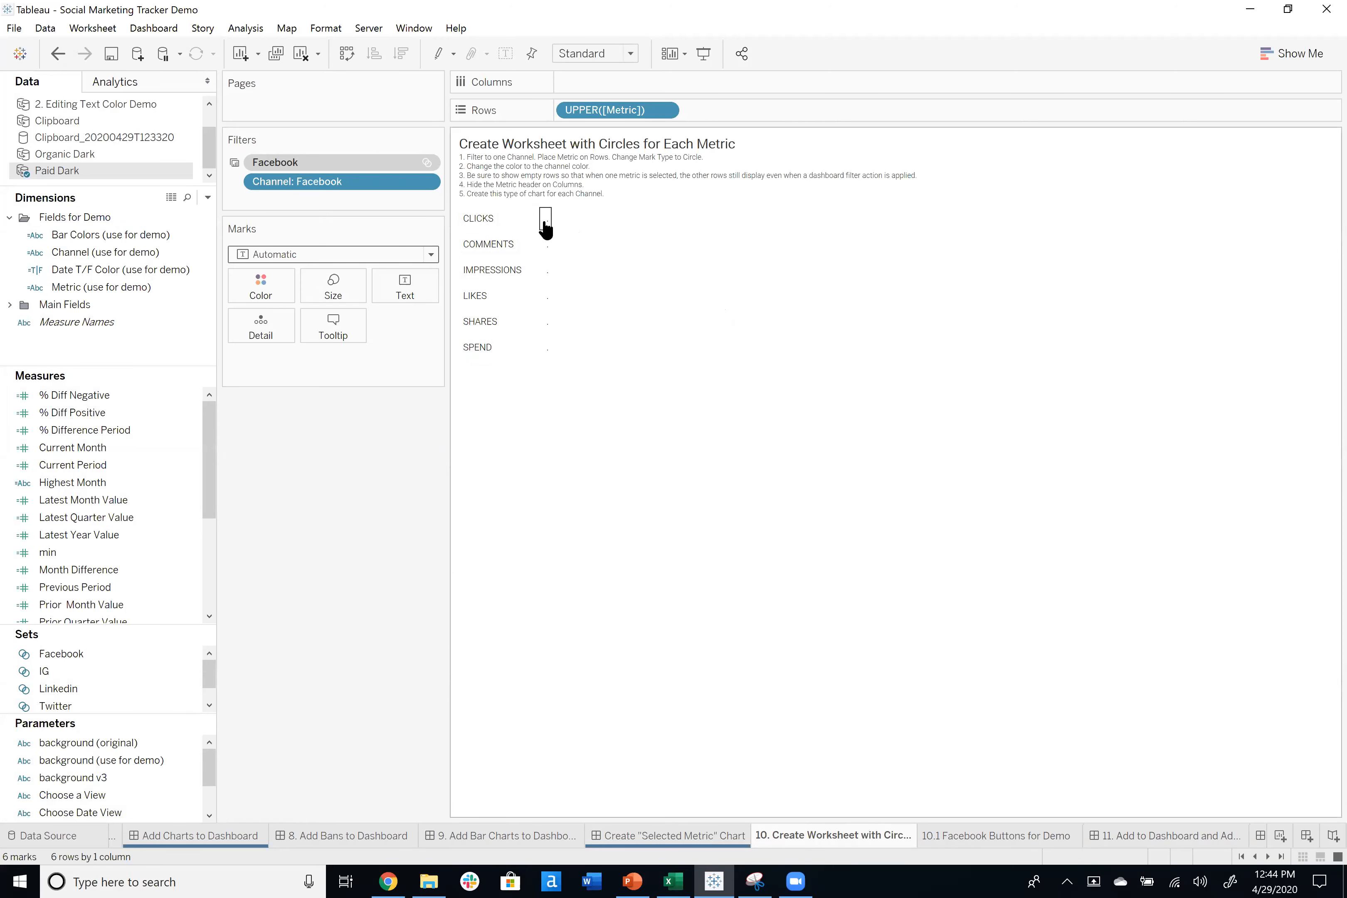
{"action": "left_click", "coordinate": [330, 249]}
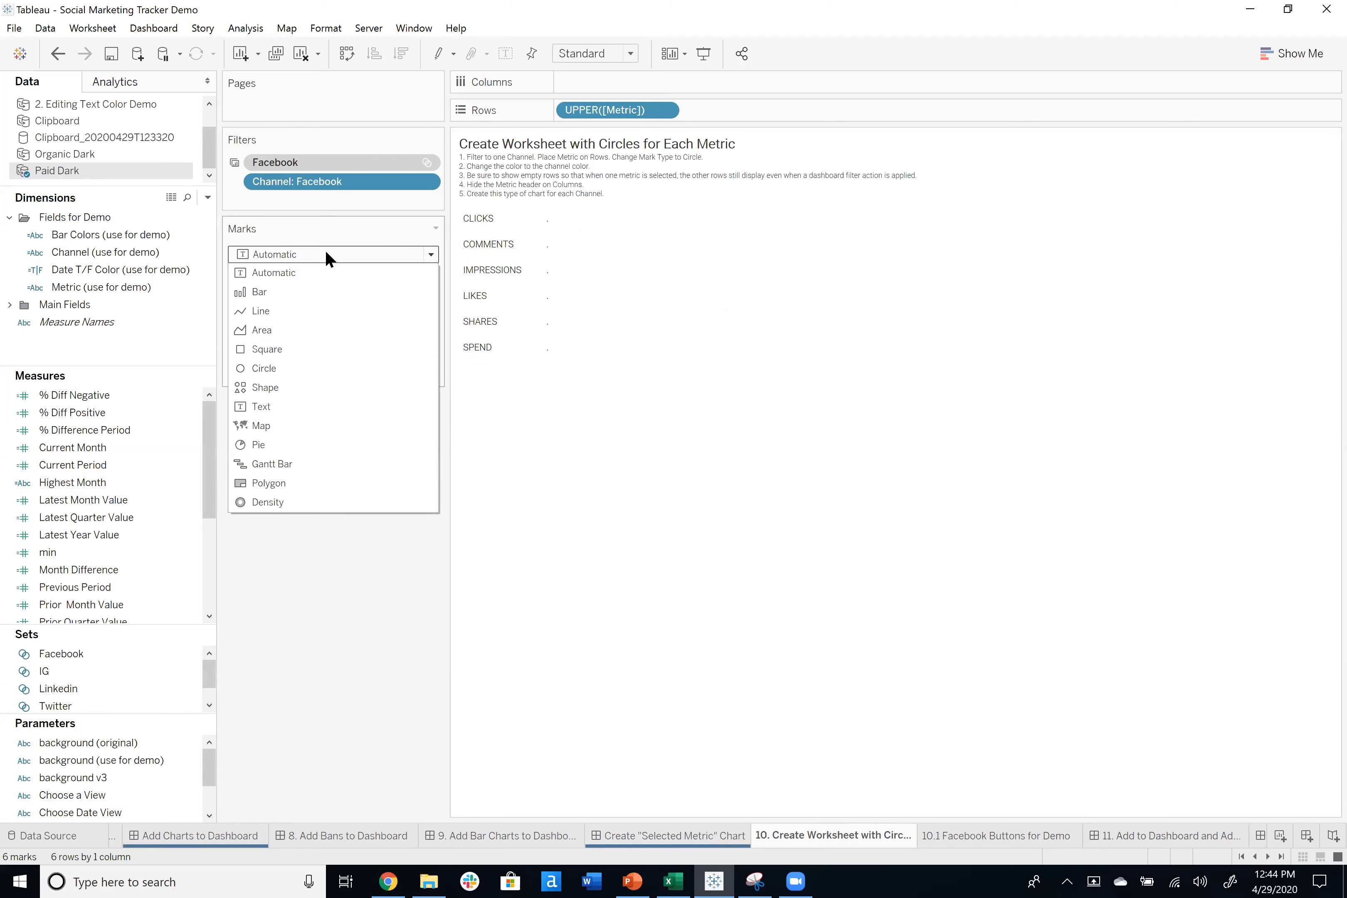
{"action": "left_click", "coordinate": [288, 371]}
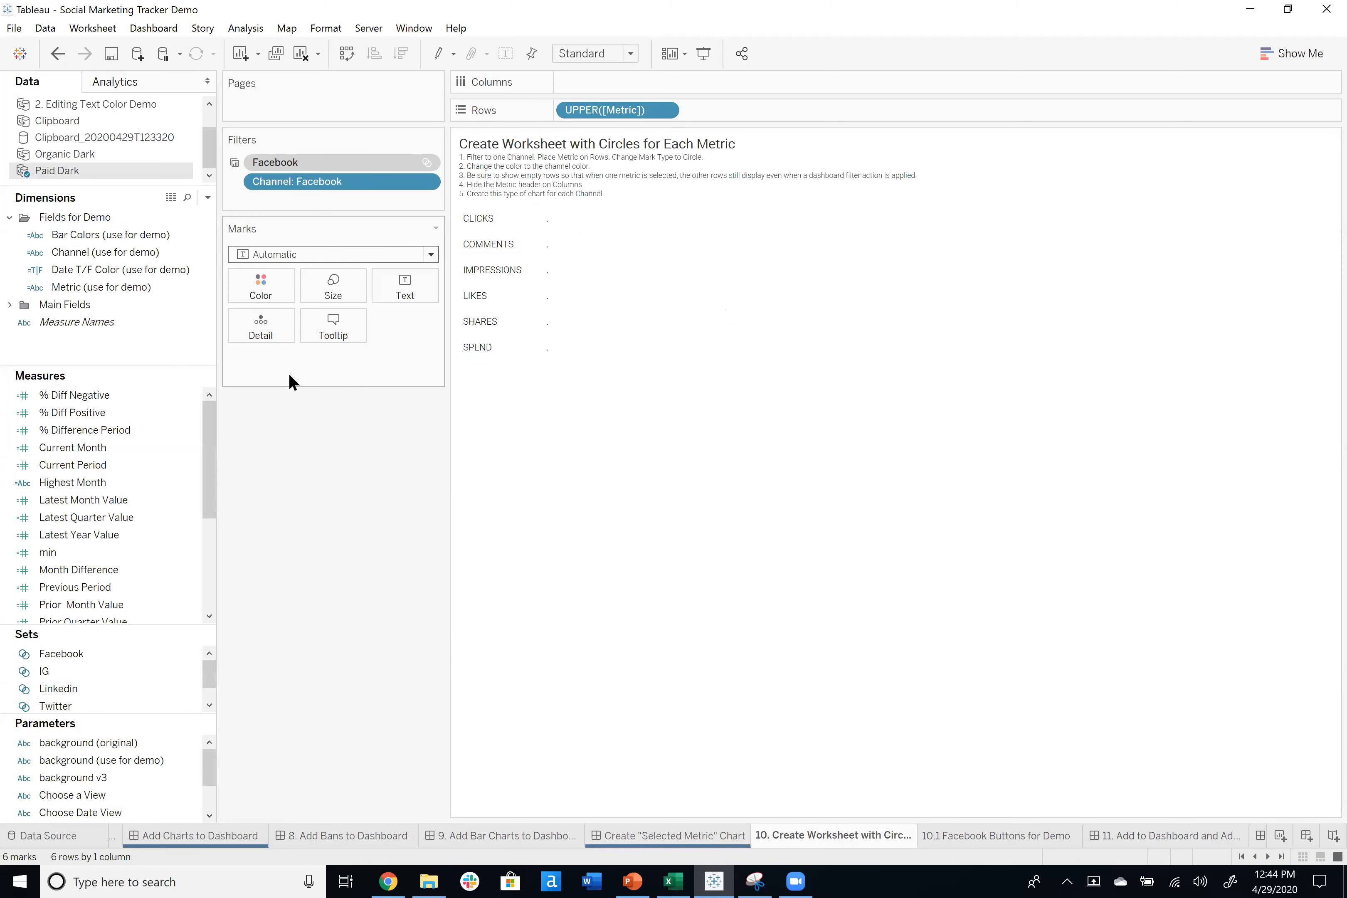
Adjust the size of the metric circles, making them slightly larger.
{"action": "left_click", "coordinate": [346, 282]}
{"action": "left_click", "coordinate": [355, 328]}
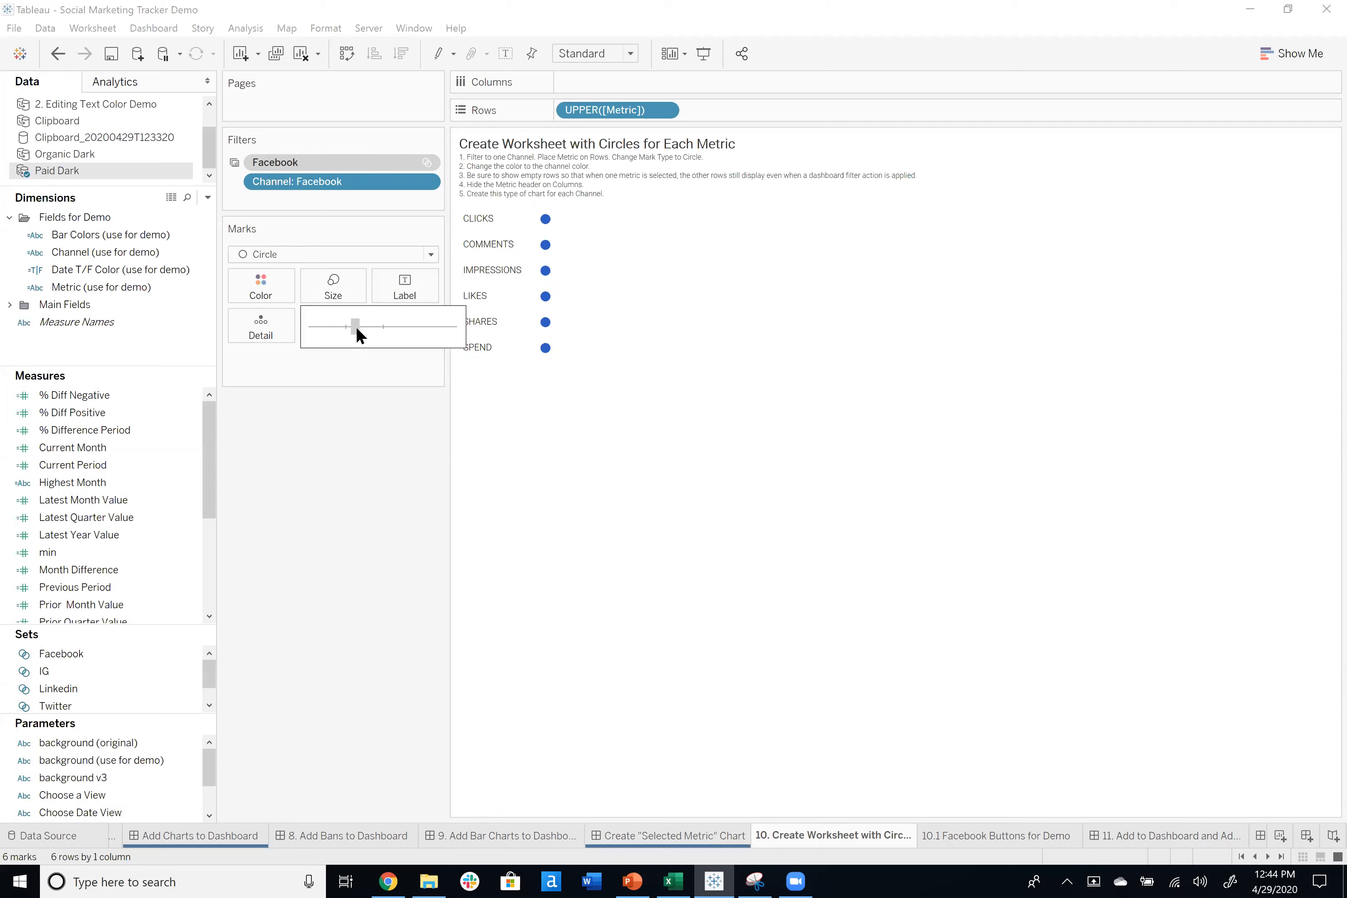
{"action": "left_click_drag", "start_coordinate": [361, 326], "coordinate": [365, 326]}
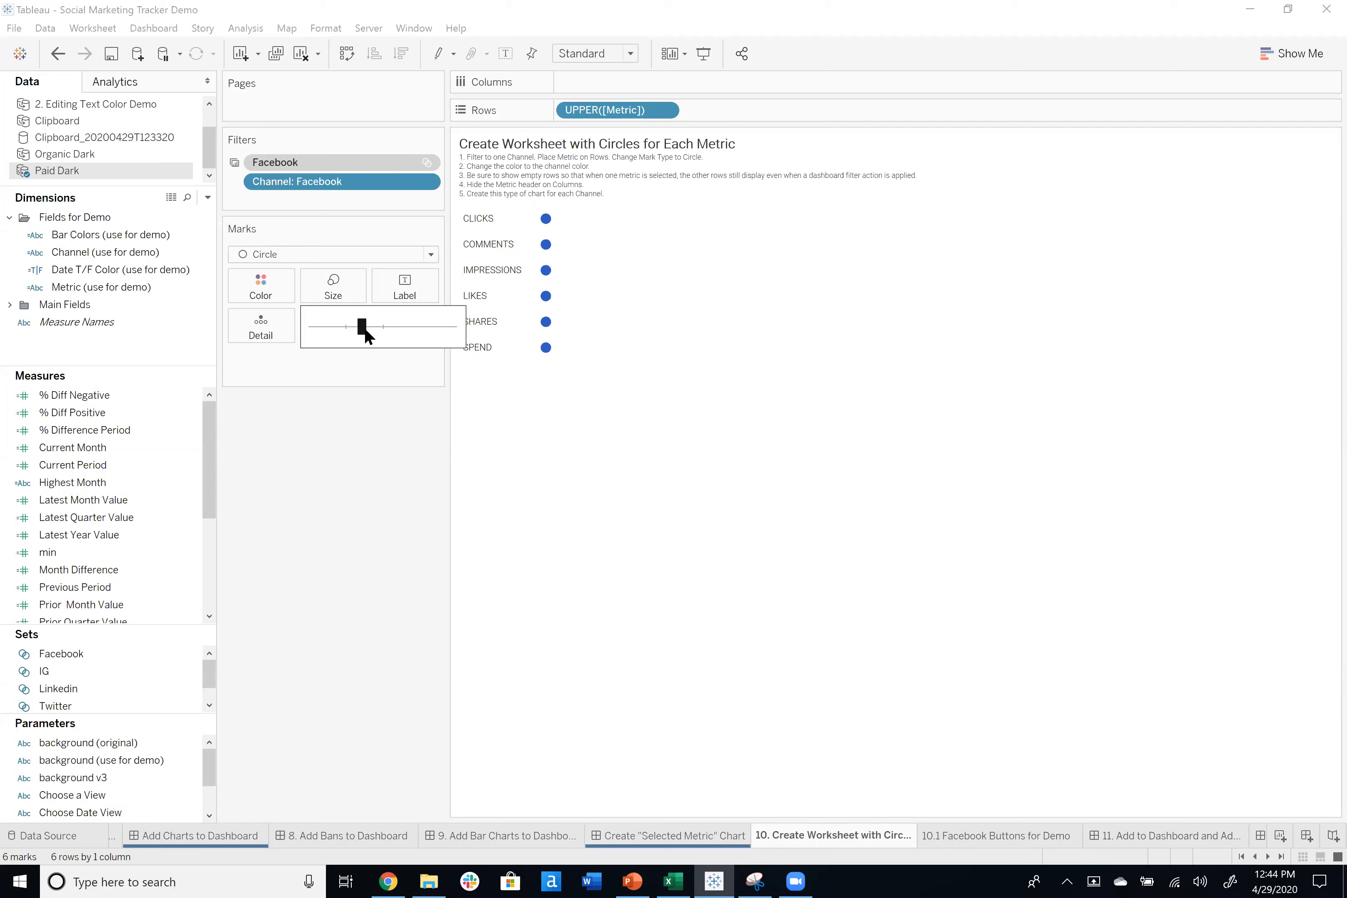
{"action": "left_click", "coordinate": [370, 440]}
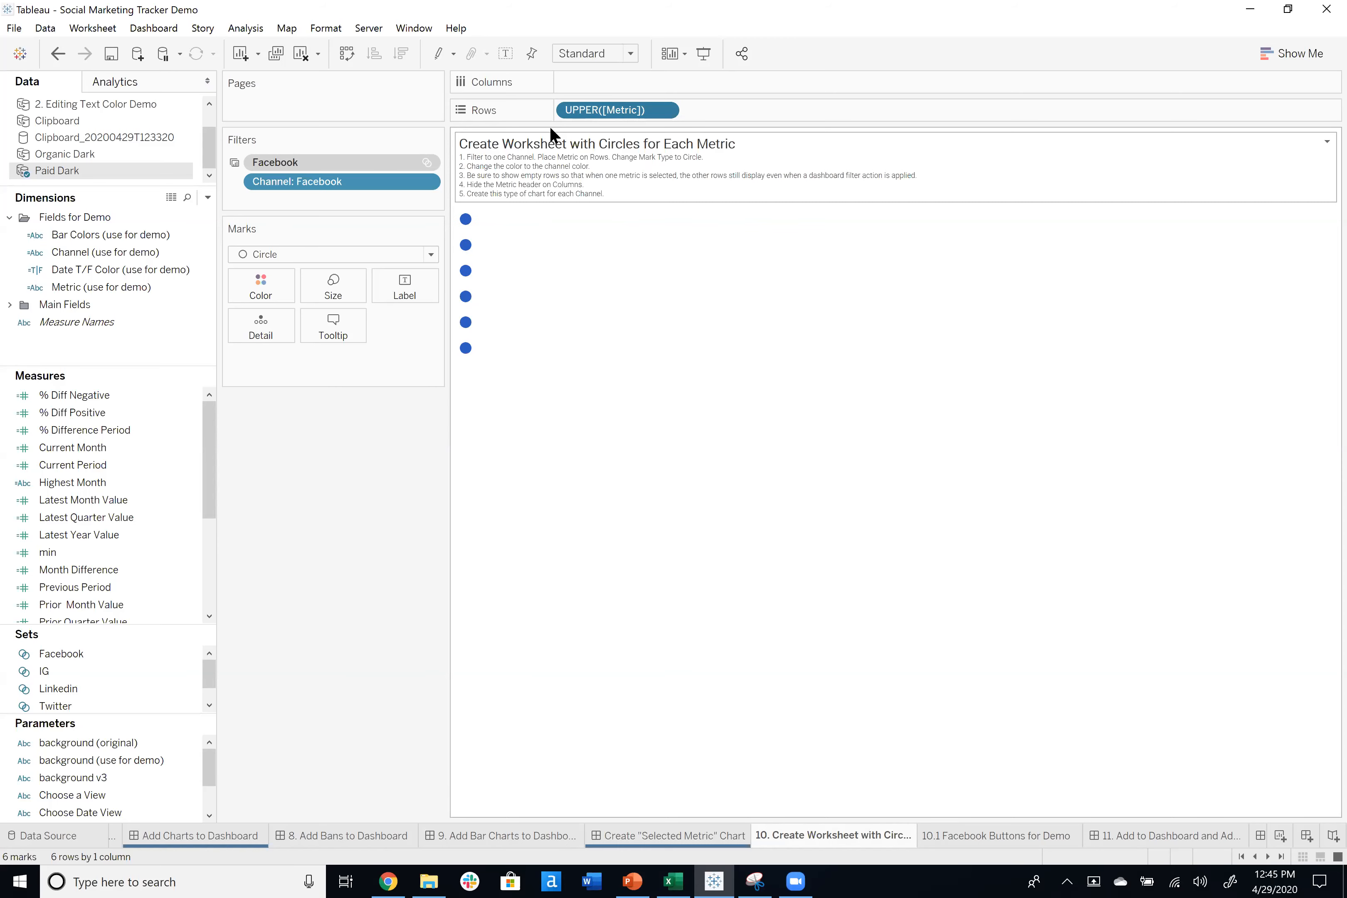
Show the Metric header on Rows so each circle carries its metric label.
{"action": "right_click", "coordinate": [579, 113]}
{"action": "left_click", "coordinate": [601, 225]}
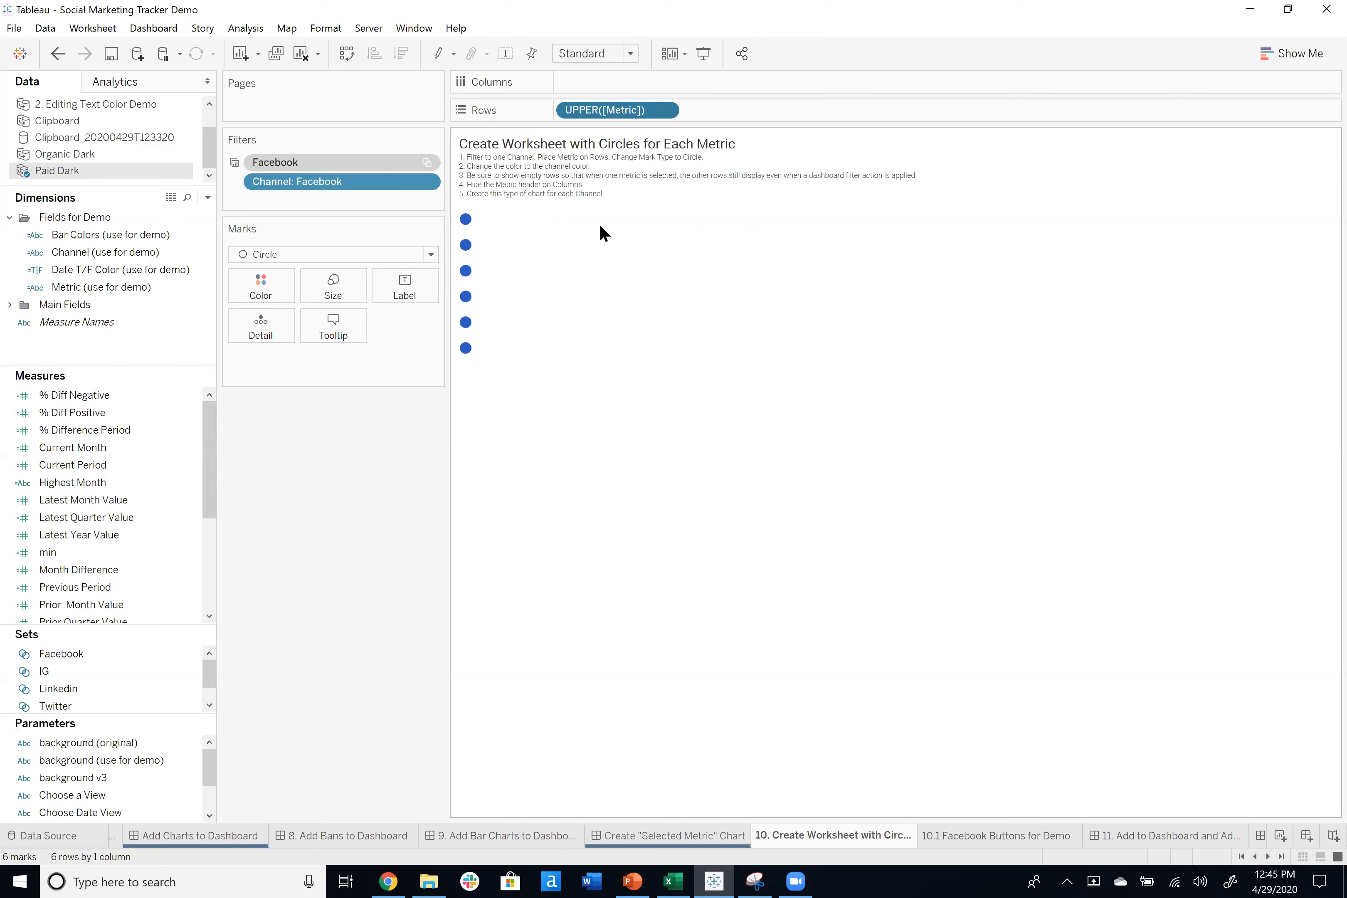
{"action": "left_click", "coordinate": [246, 26]}
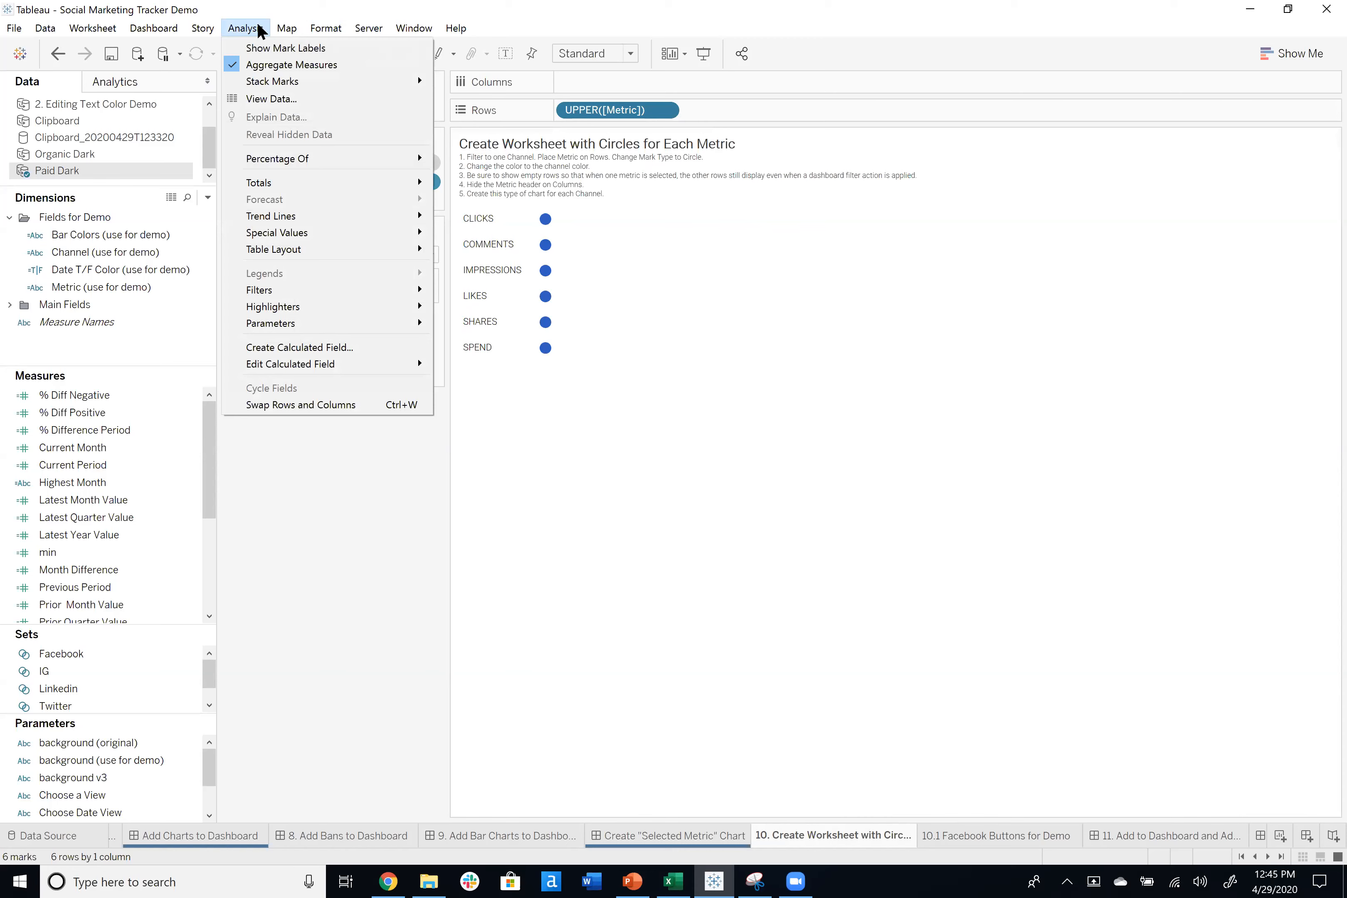
{"action": "mouse_move", "coordinate": [278, 249]}
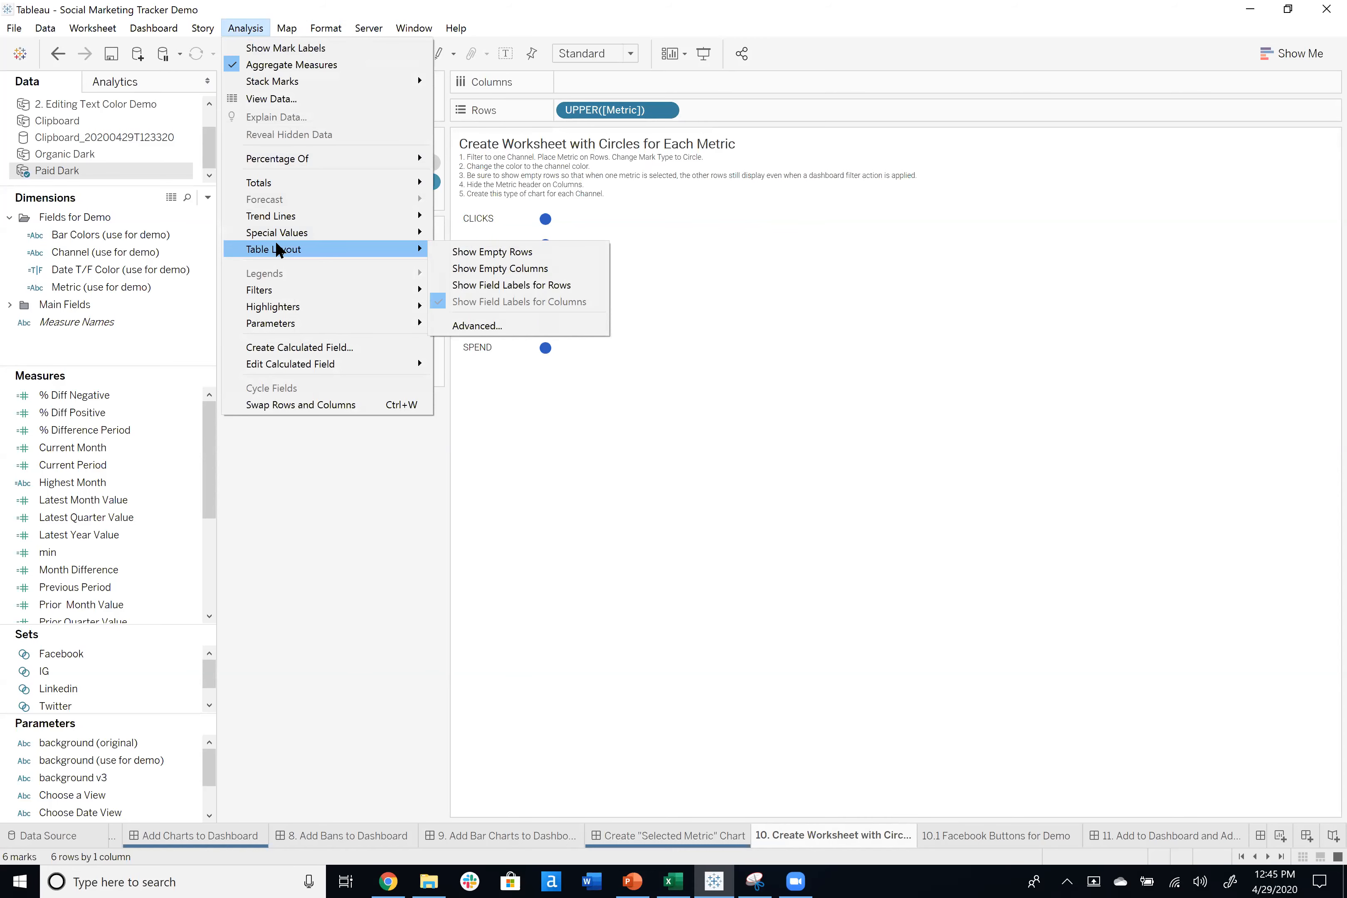
{"action": "left_click", "coordinate": [865, 396]}
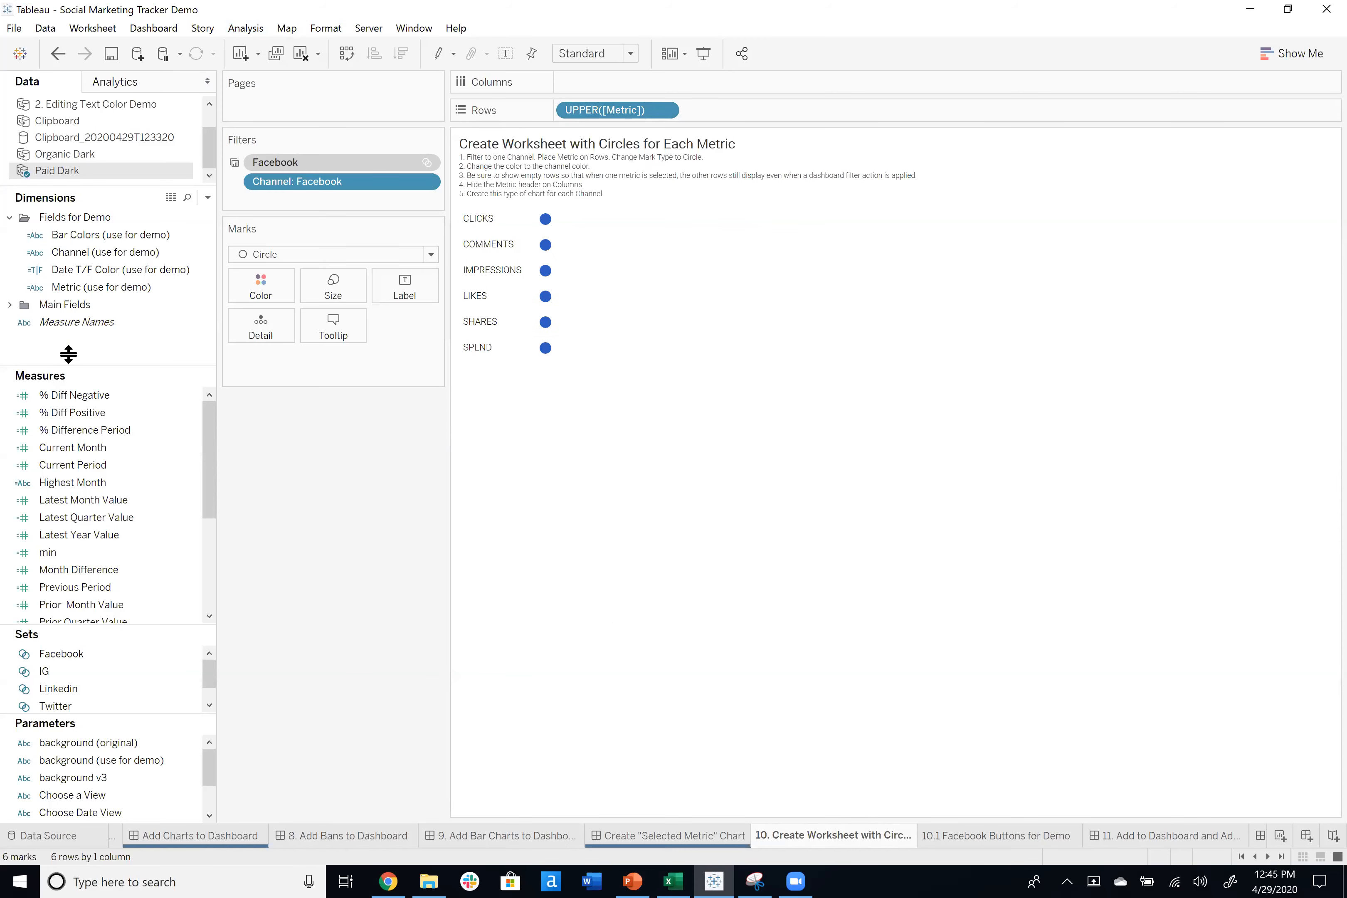
{"action": "left_click_drag", "start_coordinate": [92, 377], "coordinate": [91, 388]}
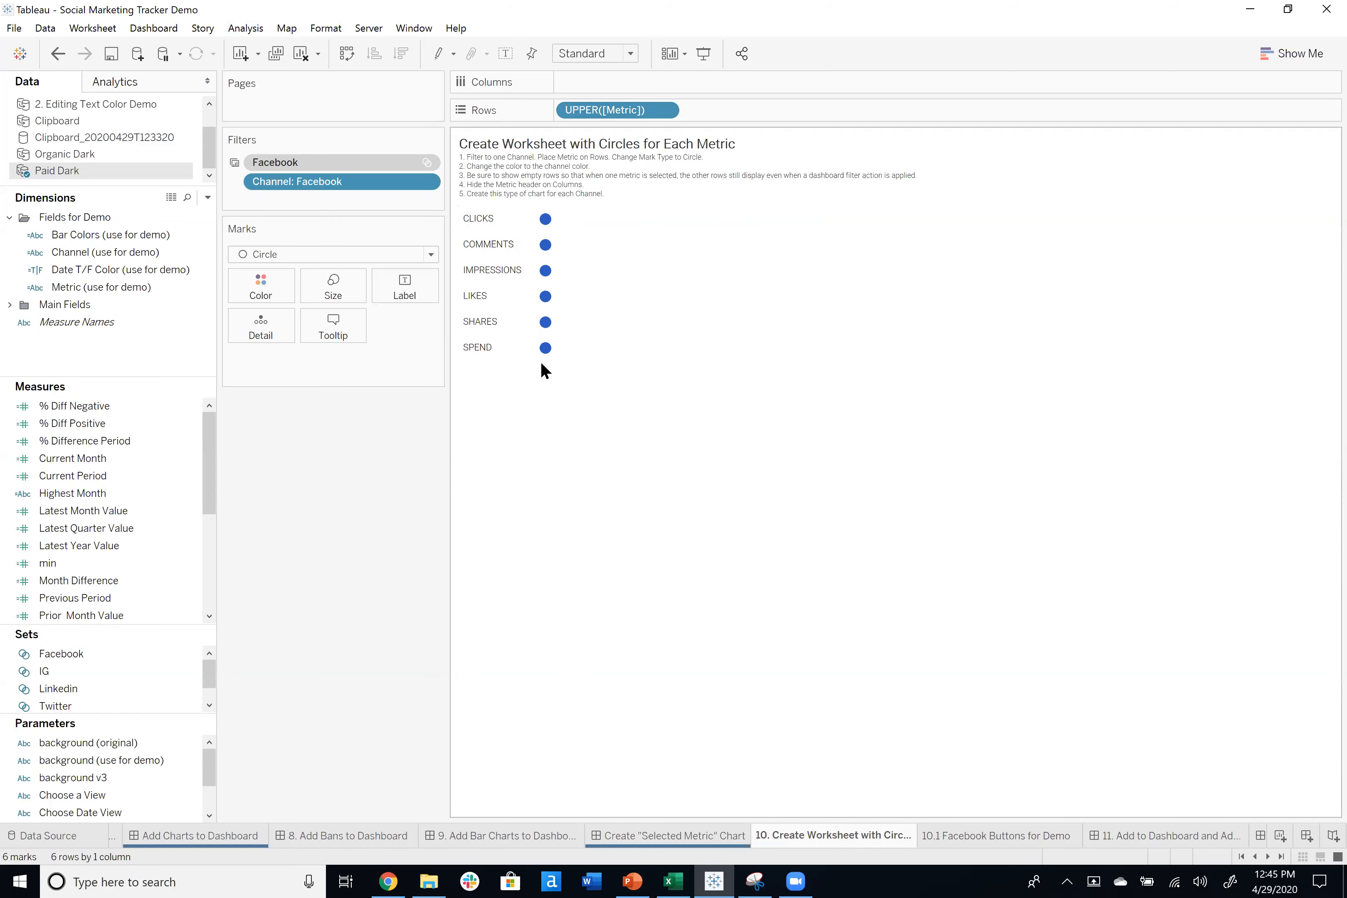
Filter the circles worksheet by Metric (use for demo), keeping only Spend.
{"action": "left_click_drag", "start_coordinate": [100, 287], "coordinate": [328, 207]}
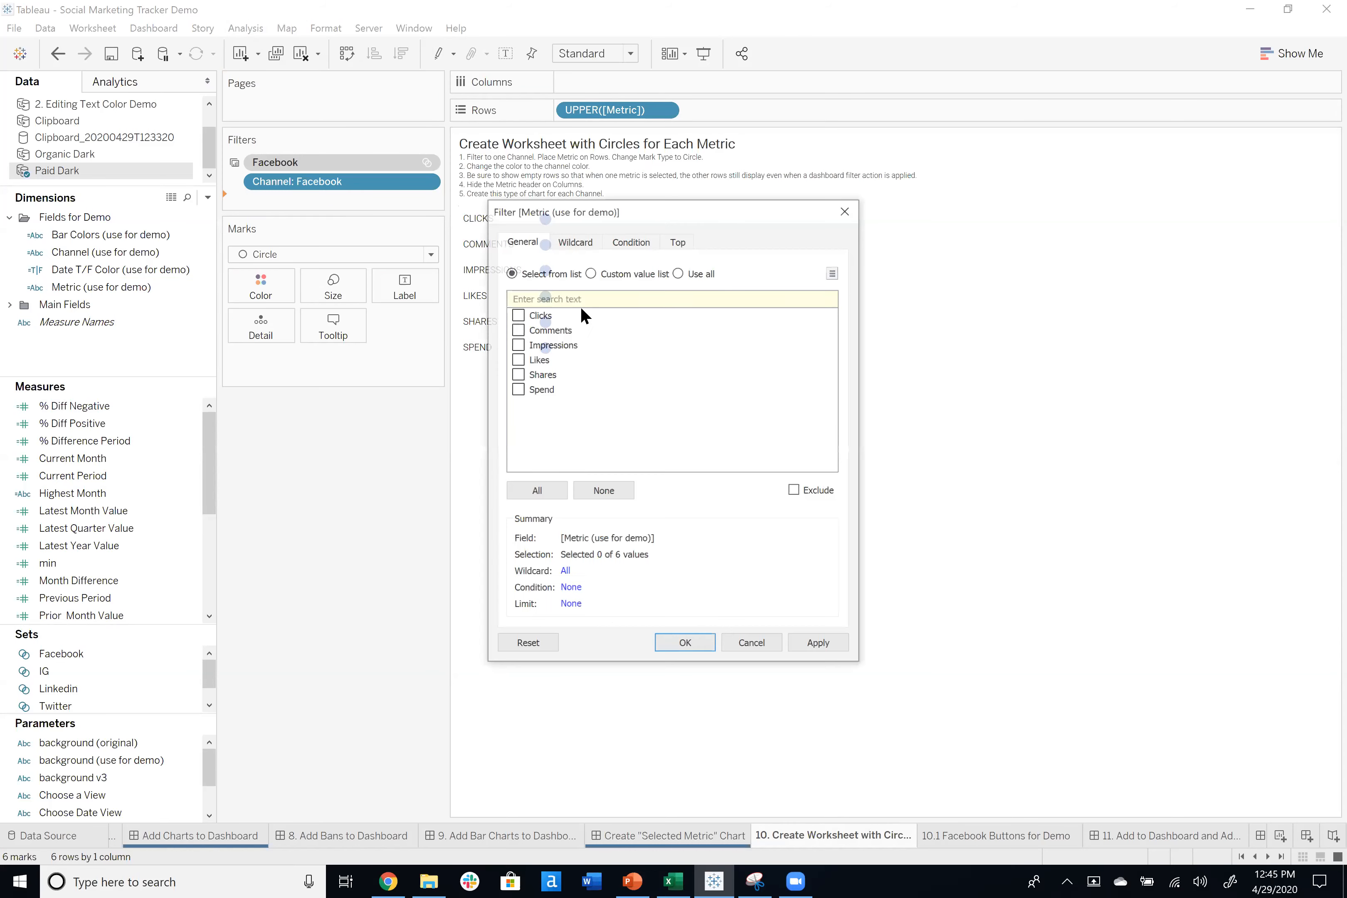
{"action": "left_click", "coordinate": [519, 389]}
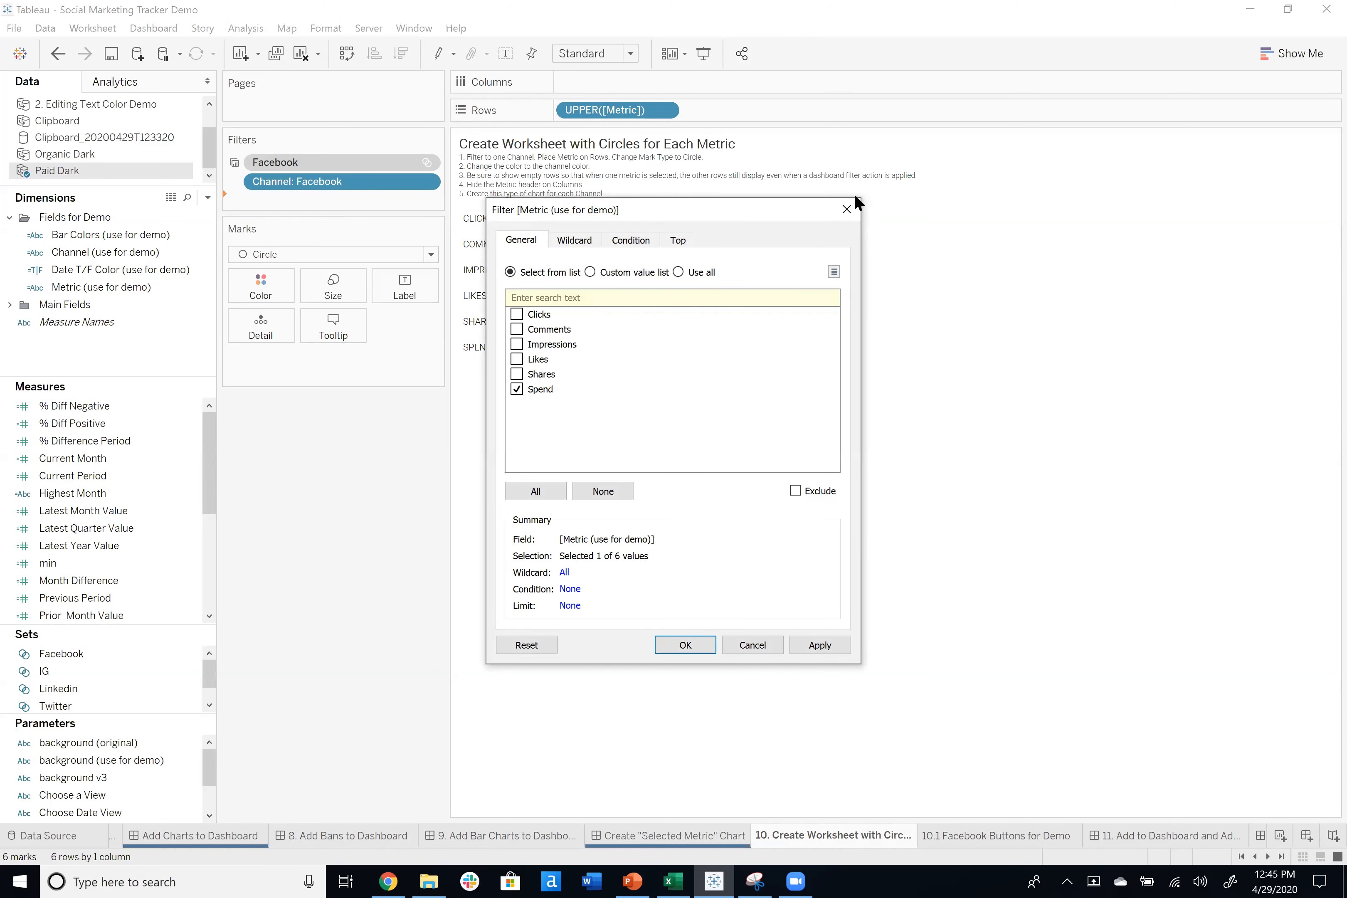
{"action": "left_click_drag", "start_coordinate": [853, 203], "coordinate": [1072, 189]}
{"action": "left_click", "coordinate": [1051, 629]}
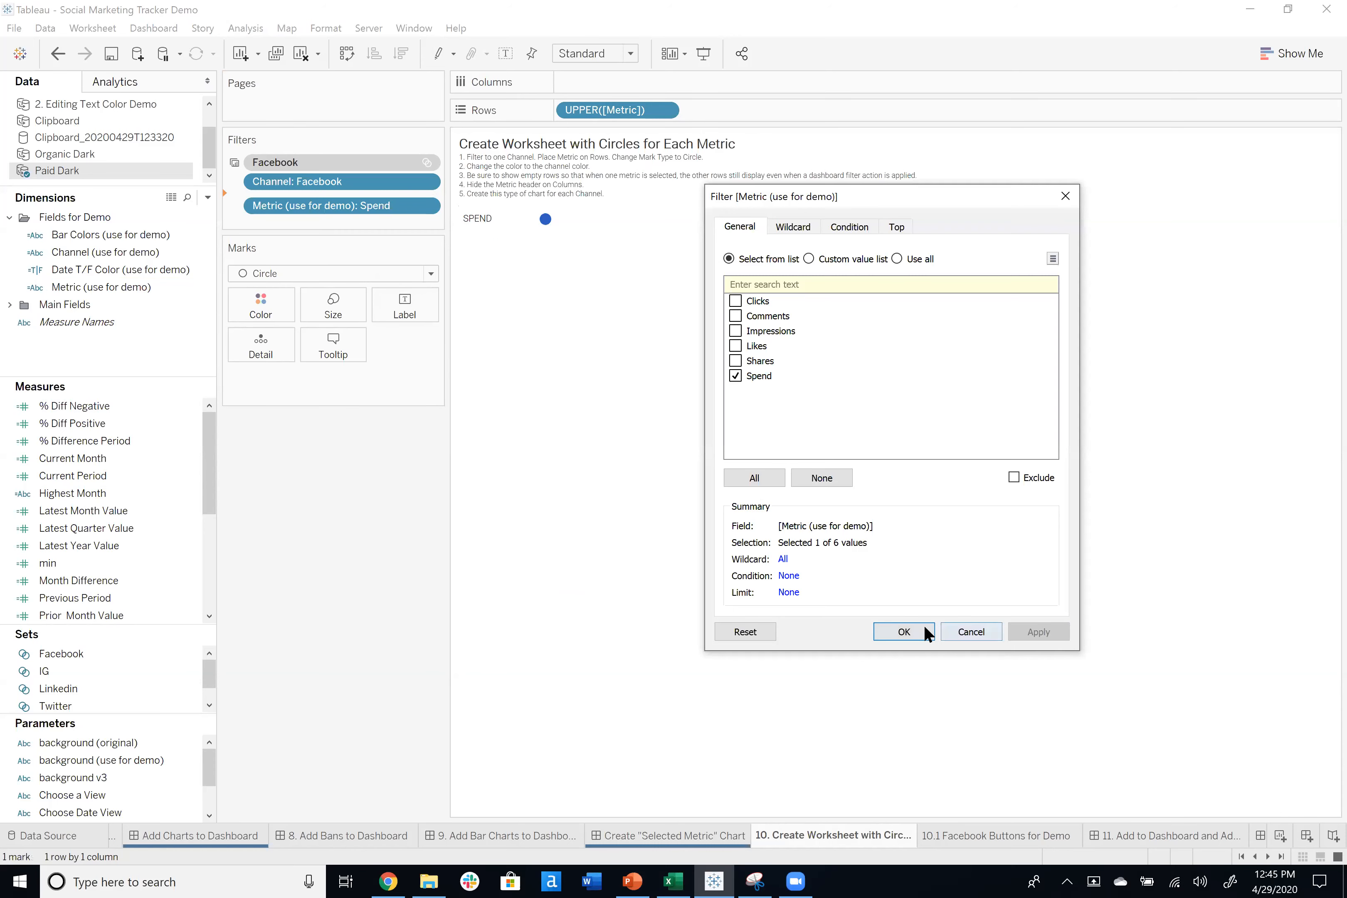
{"action": "left_click", "coordinate": [903, 631]}
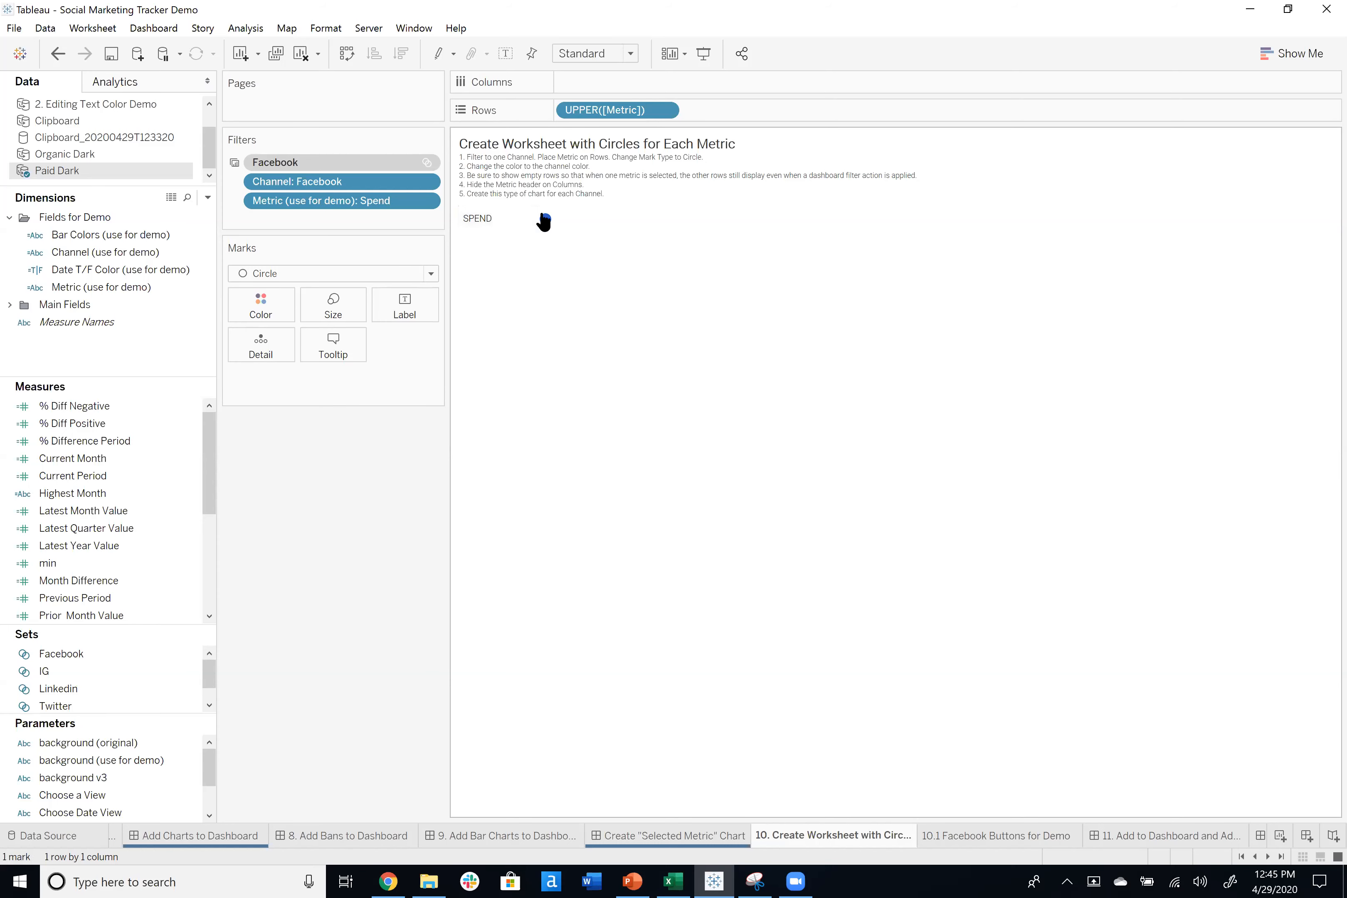
Enable Show Empty Rows for the circles worksheet's table layout.
{"action": "left_click", "coordinate": [248, 29]}
{"action": "mouse_move", "coordinate": [394, 248]}
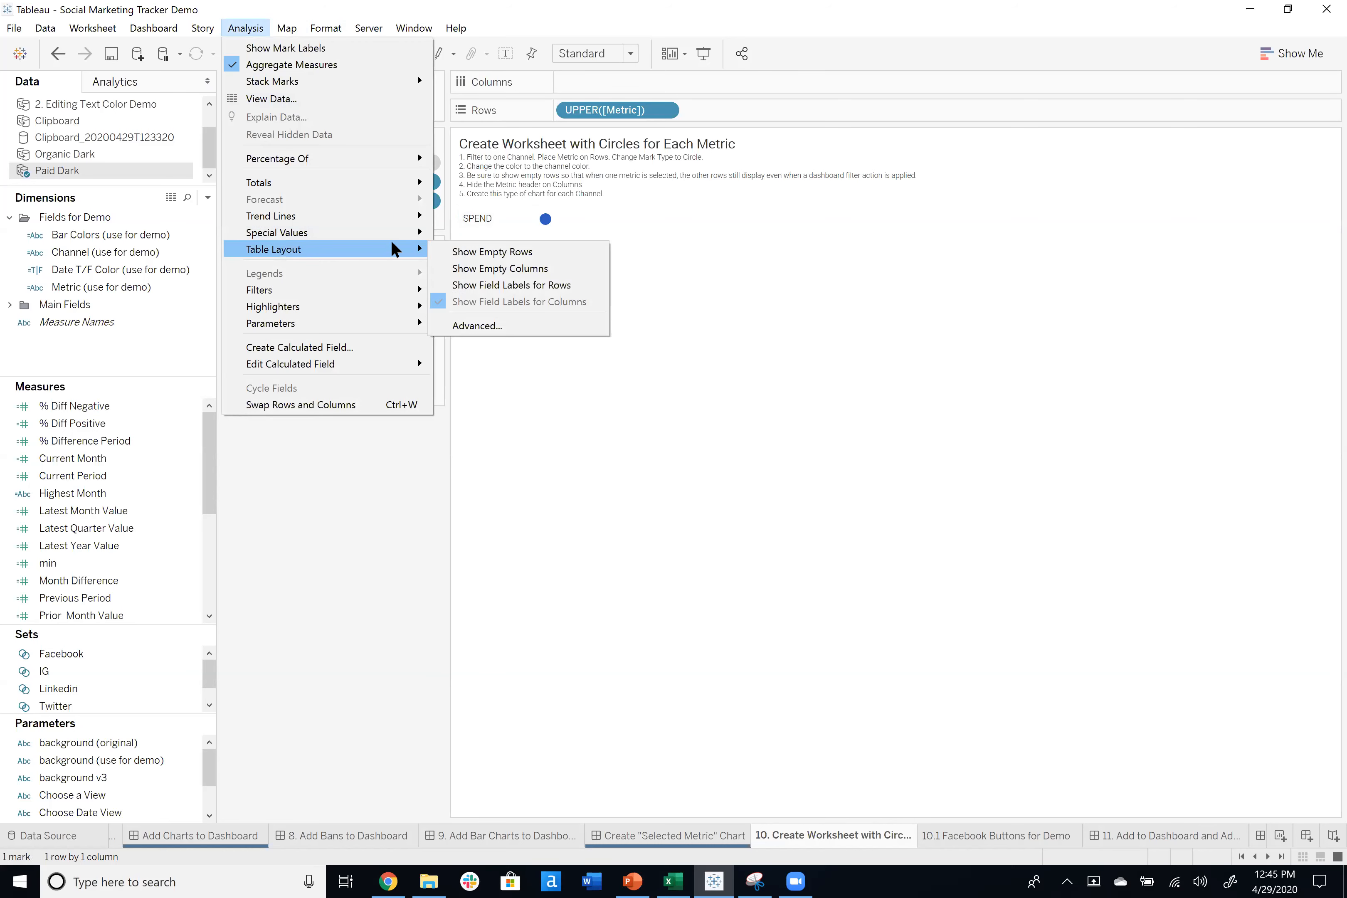
{"action": "left_click", "coordinate": [436, 249]}
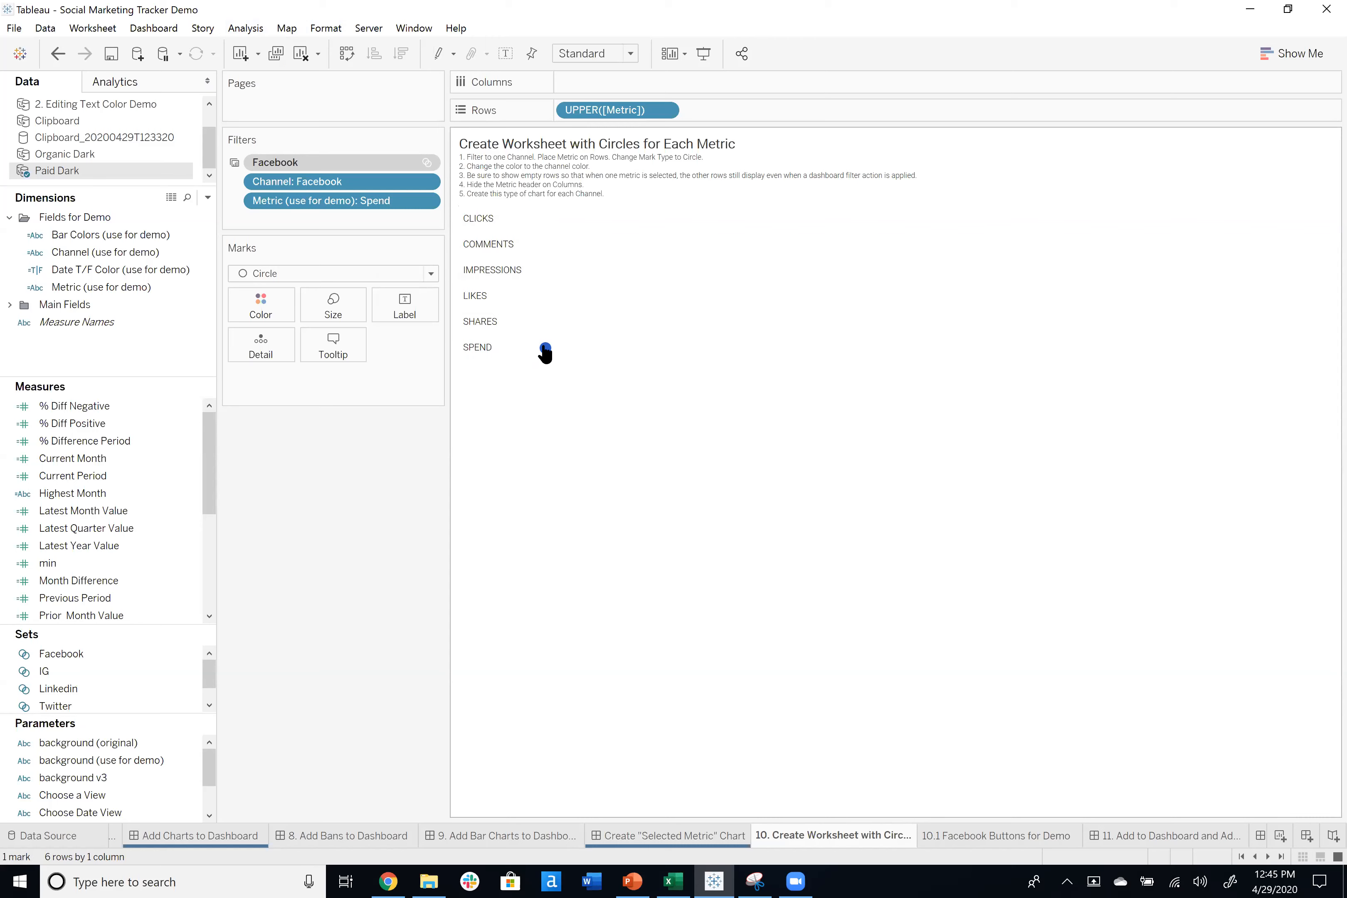
Remove the Metric (use for demo) filter and hide the Metric header on Rows.
{"action": "left_click_drag", "start_coordinate": [342, 200], "coordinate": [267, 535]}
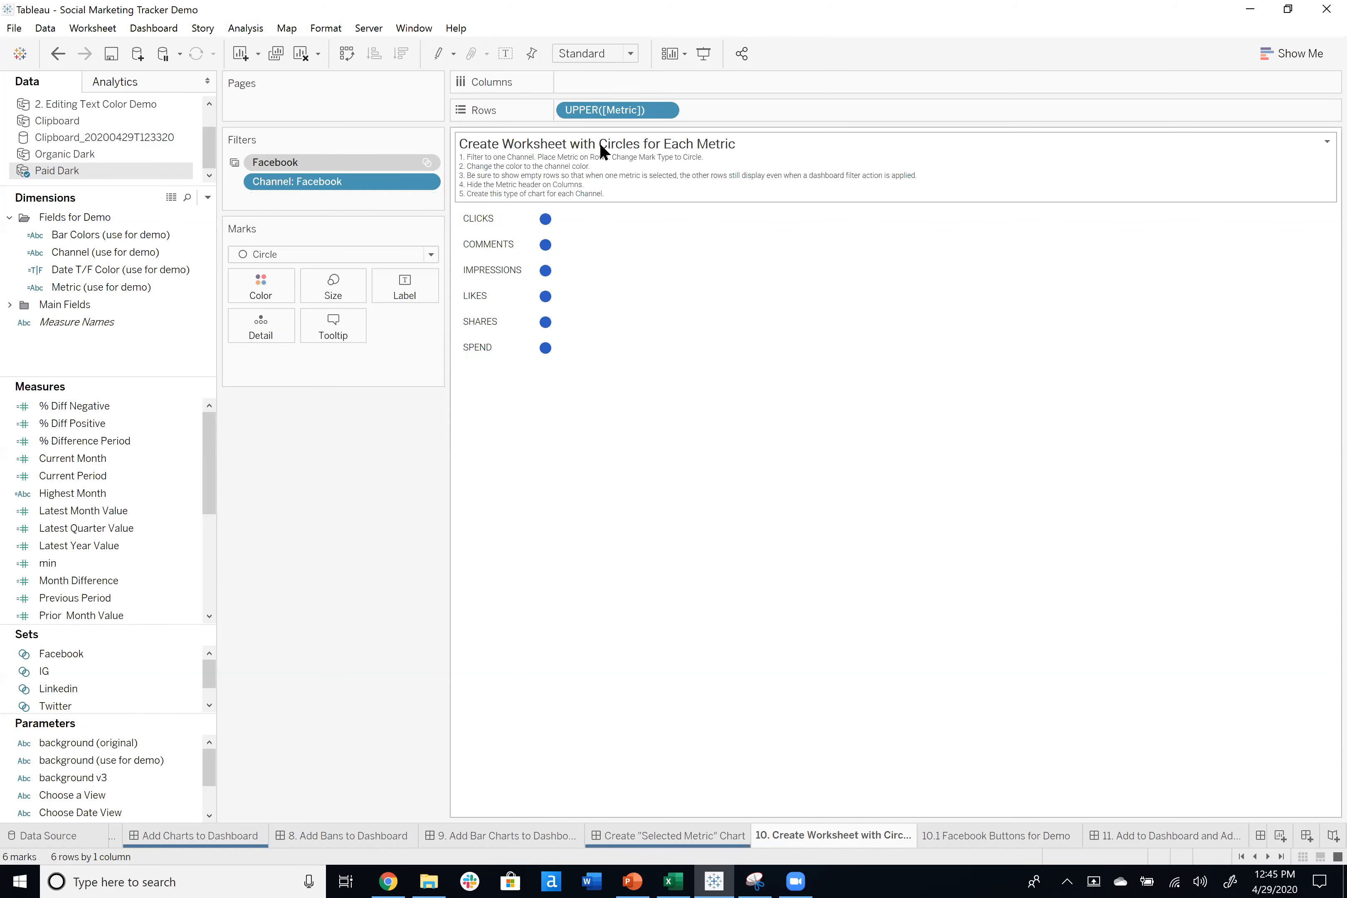
{"action": "right_click", "coordinate": [631, 108]}
{"action": "left_click", "coordinate": [712, 220]}
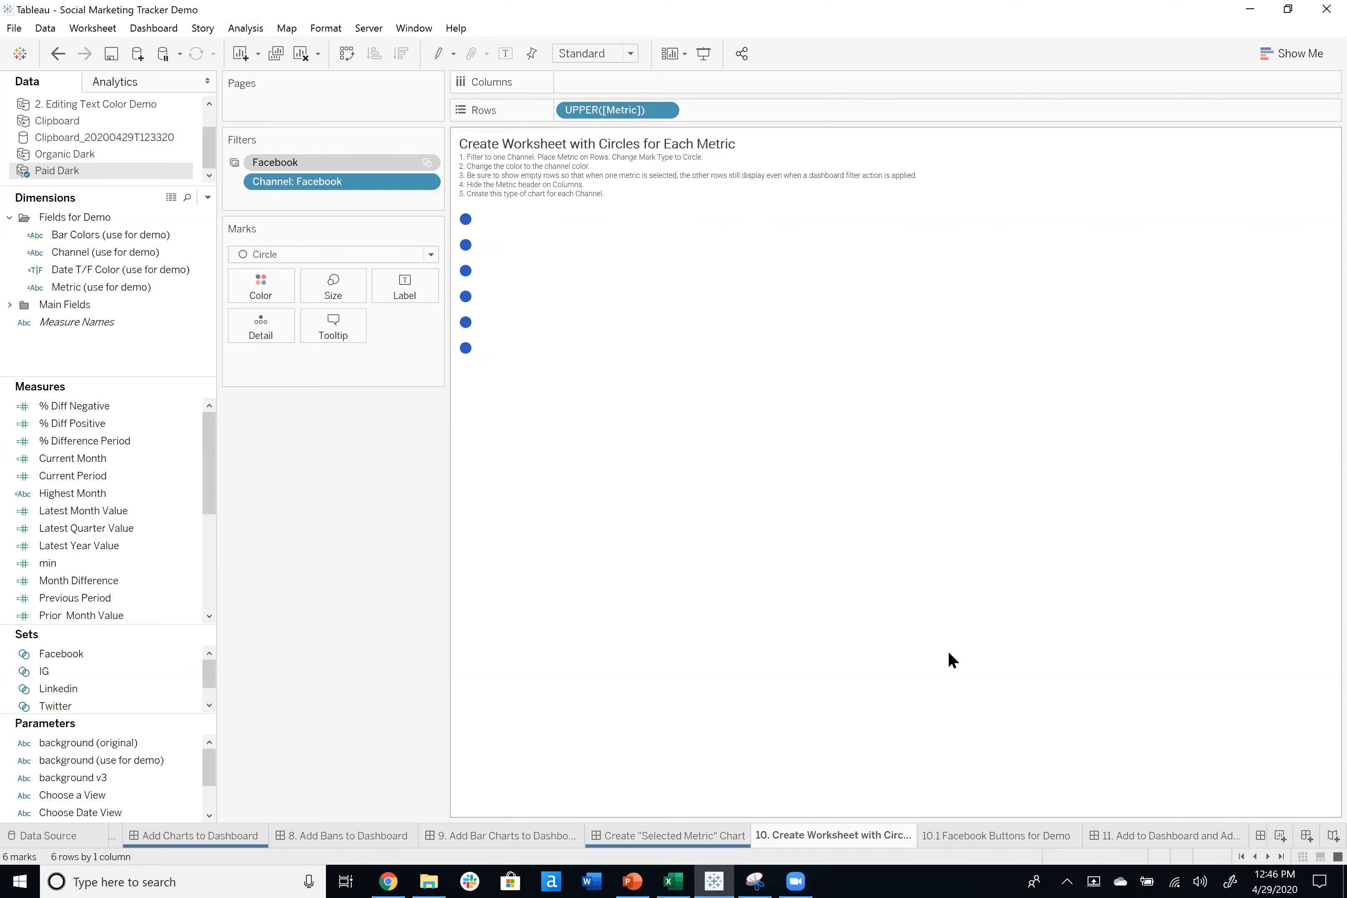
Open the 11. Add to Dashboard and Add Action dashboard, passing the 10.1 Facebook Buttons worksheet, and start a new filter action.
{"action": "left_click", "coordinate": [1057, 834]}
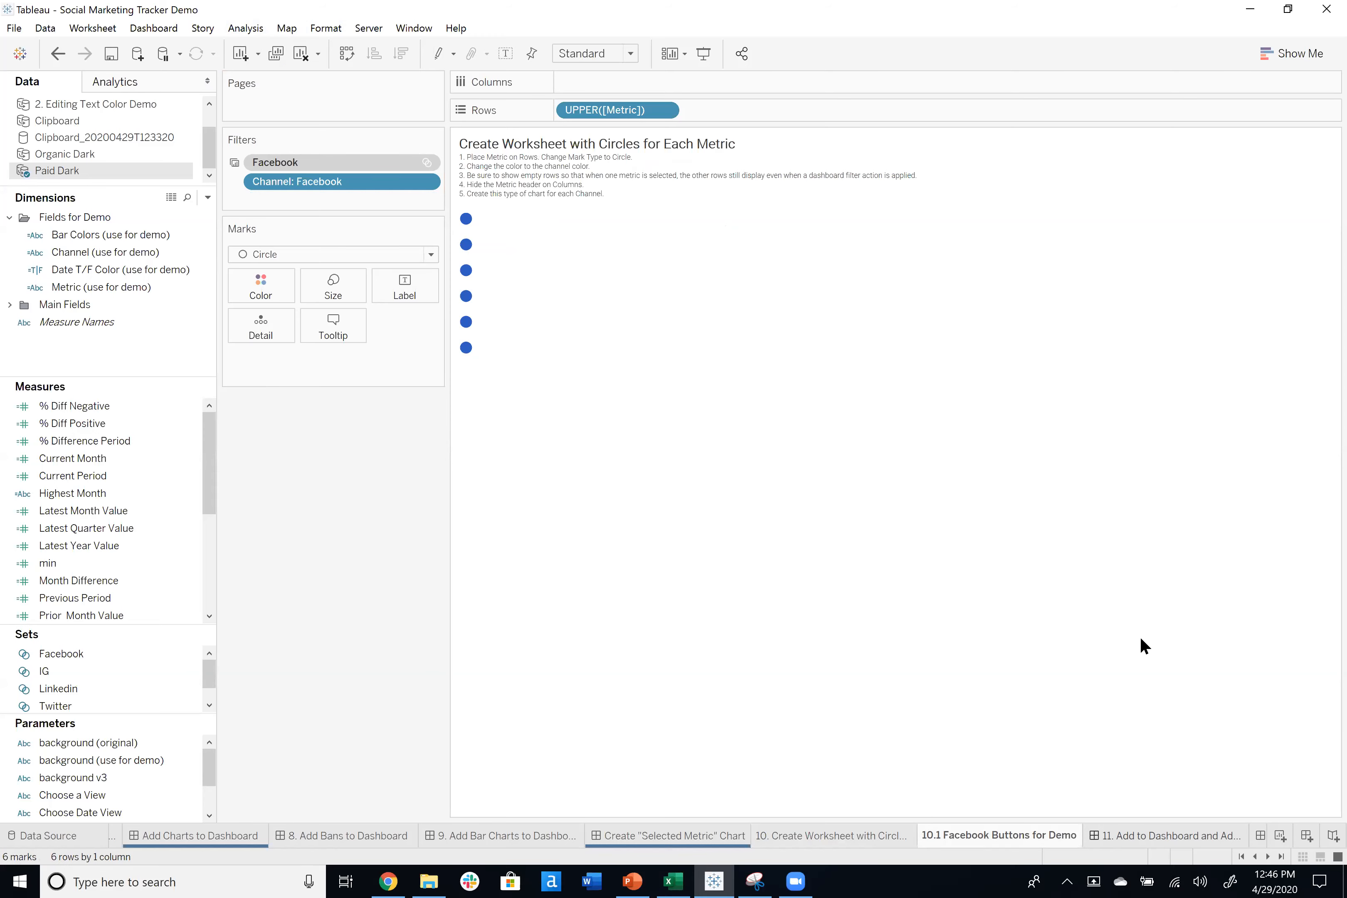
{"action": "left_click", "coordinate": [1165, 835]}
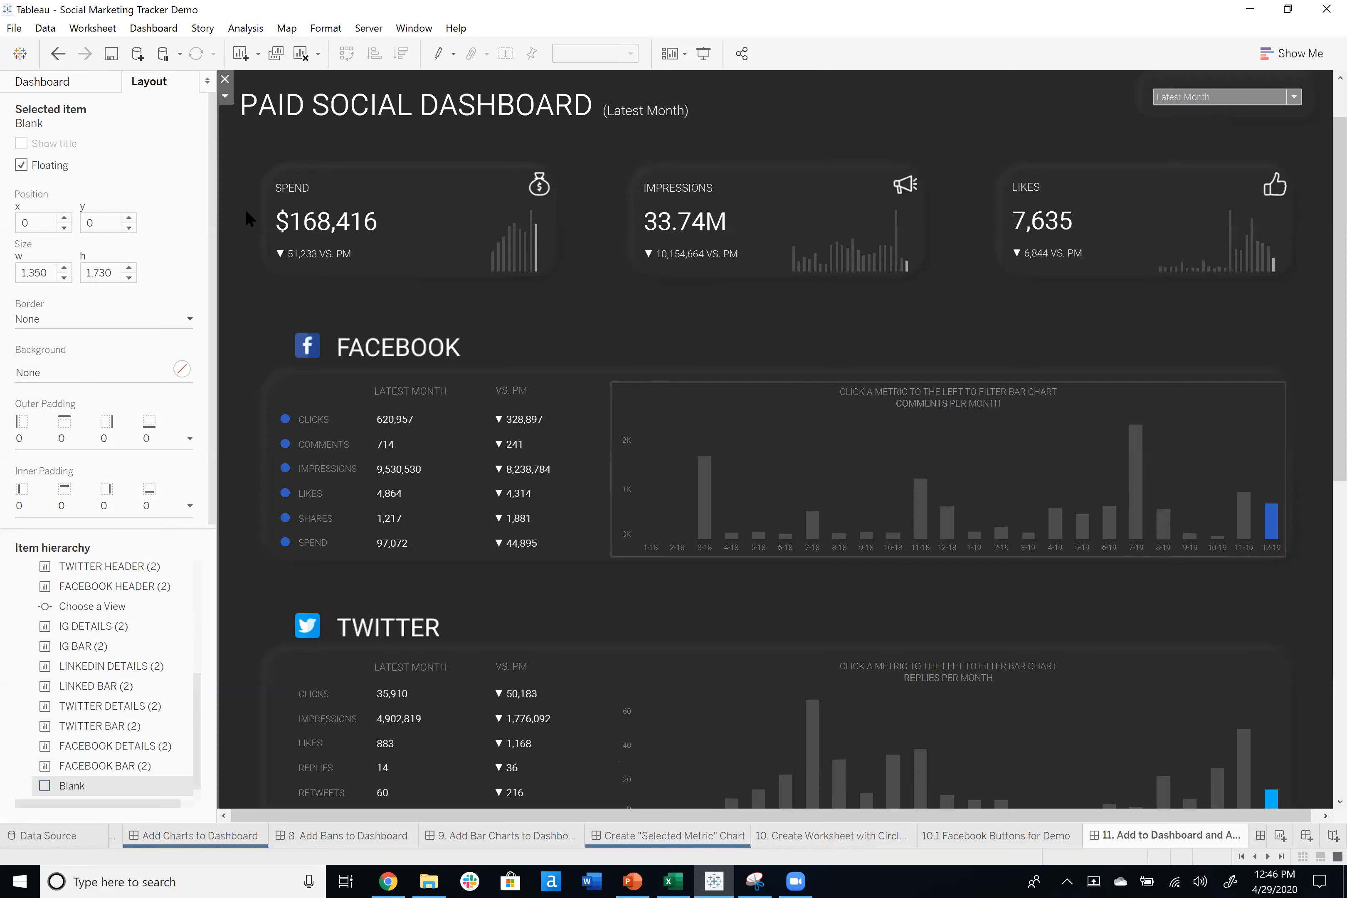
{"action": "left_click", "coordinate": [100, 87]}
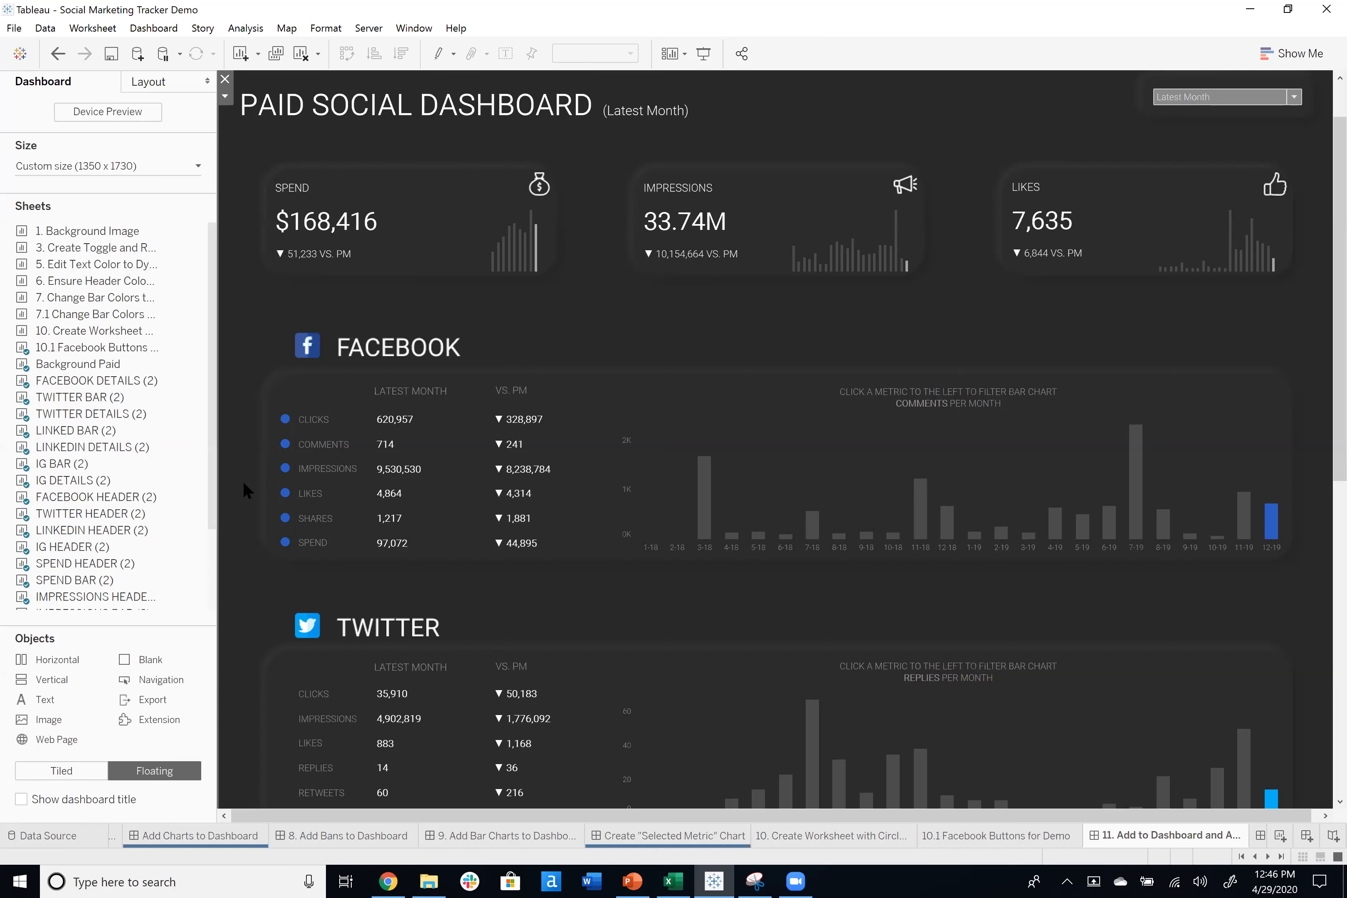
{"action": "left_click", "coordinate": [165, 28]}
{"action": "left_click", "coordinate": [168, 230]}
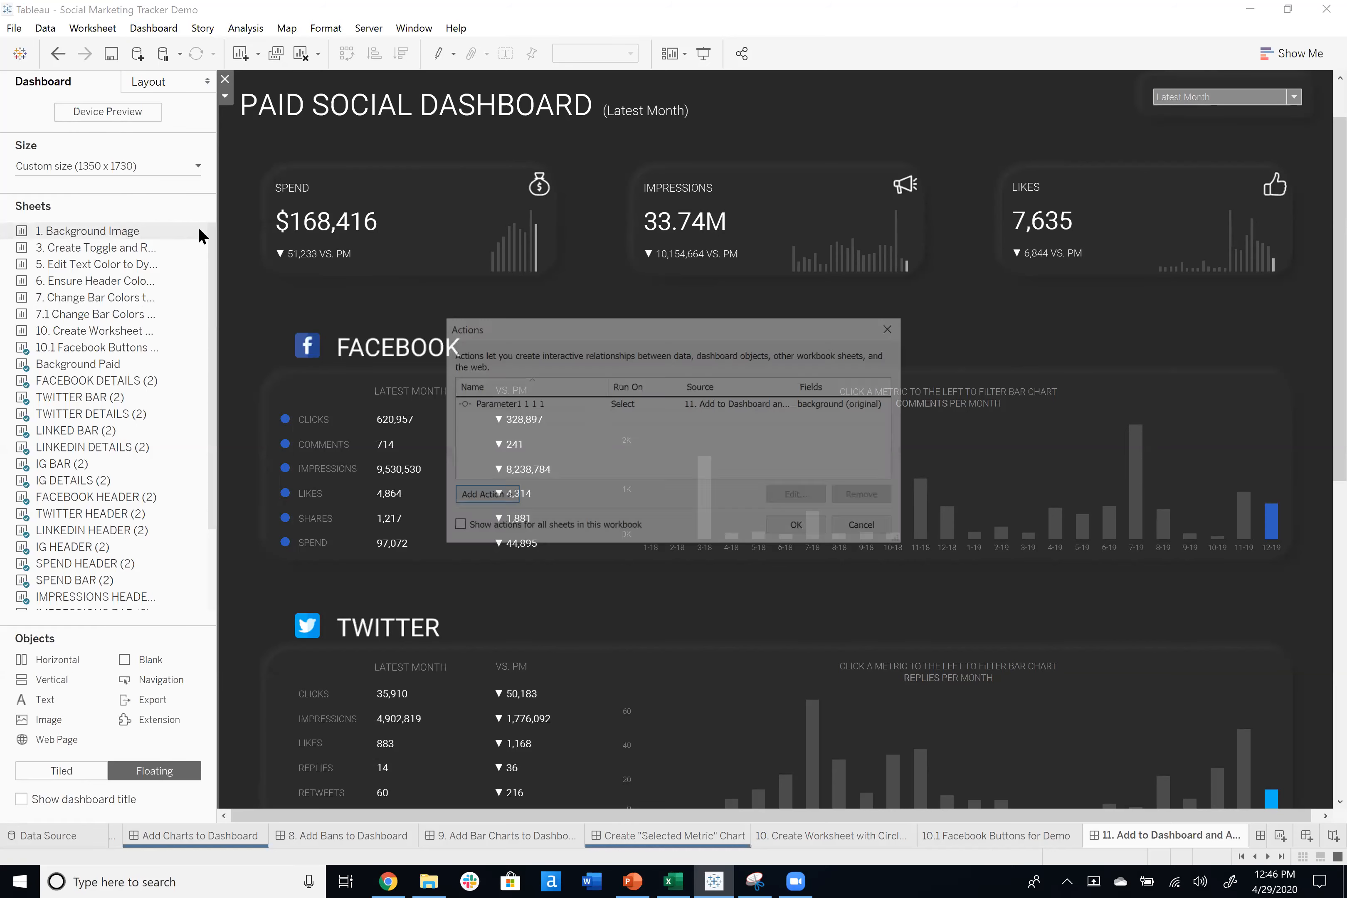
{"action": "left_click", "coordinate": [492, 495]}
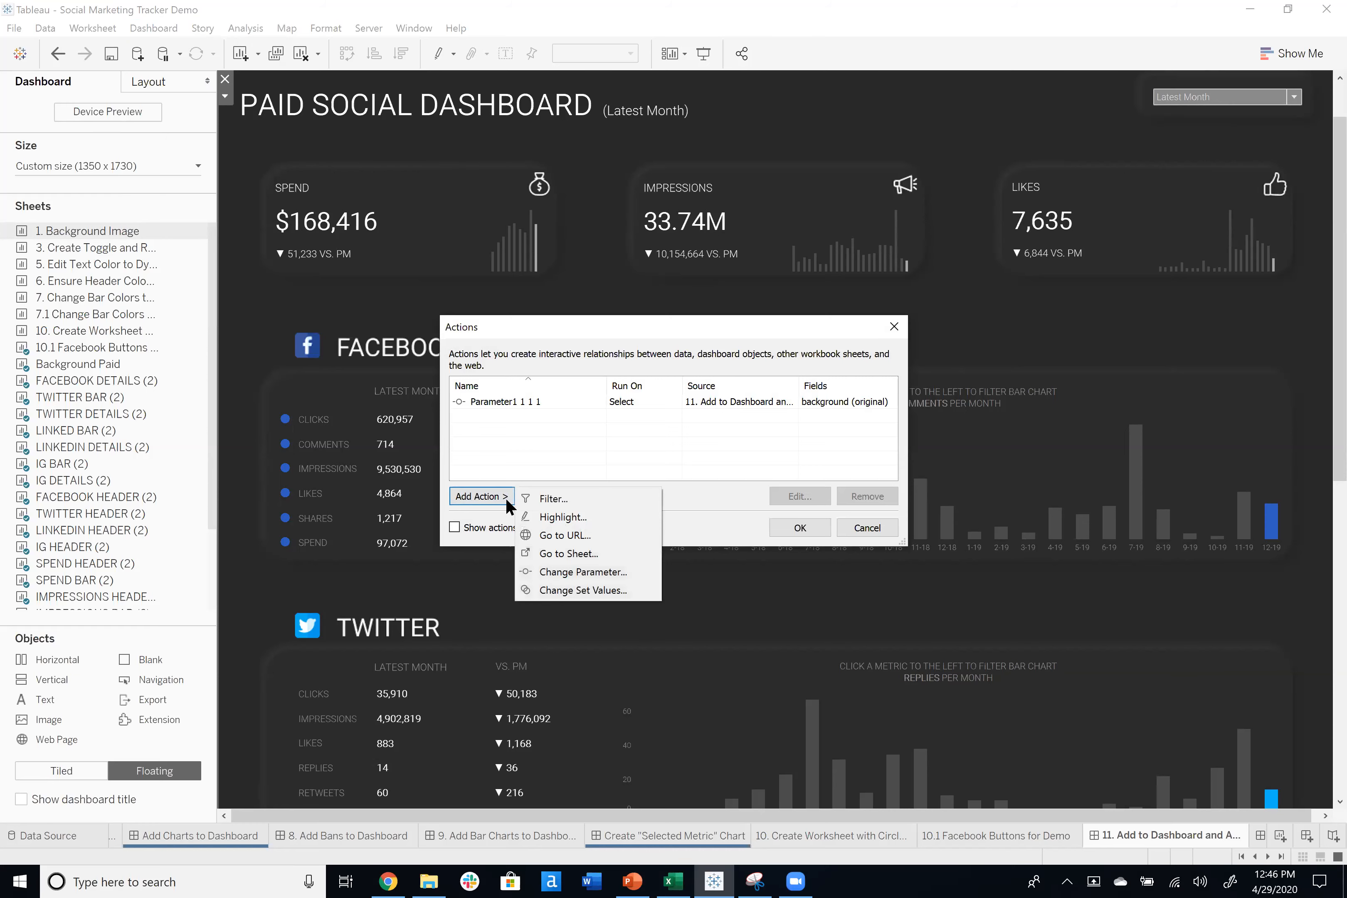
{"action": "left_click", "coordinate": [534, 502]}
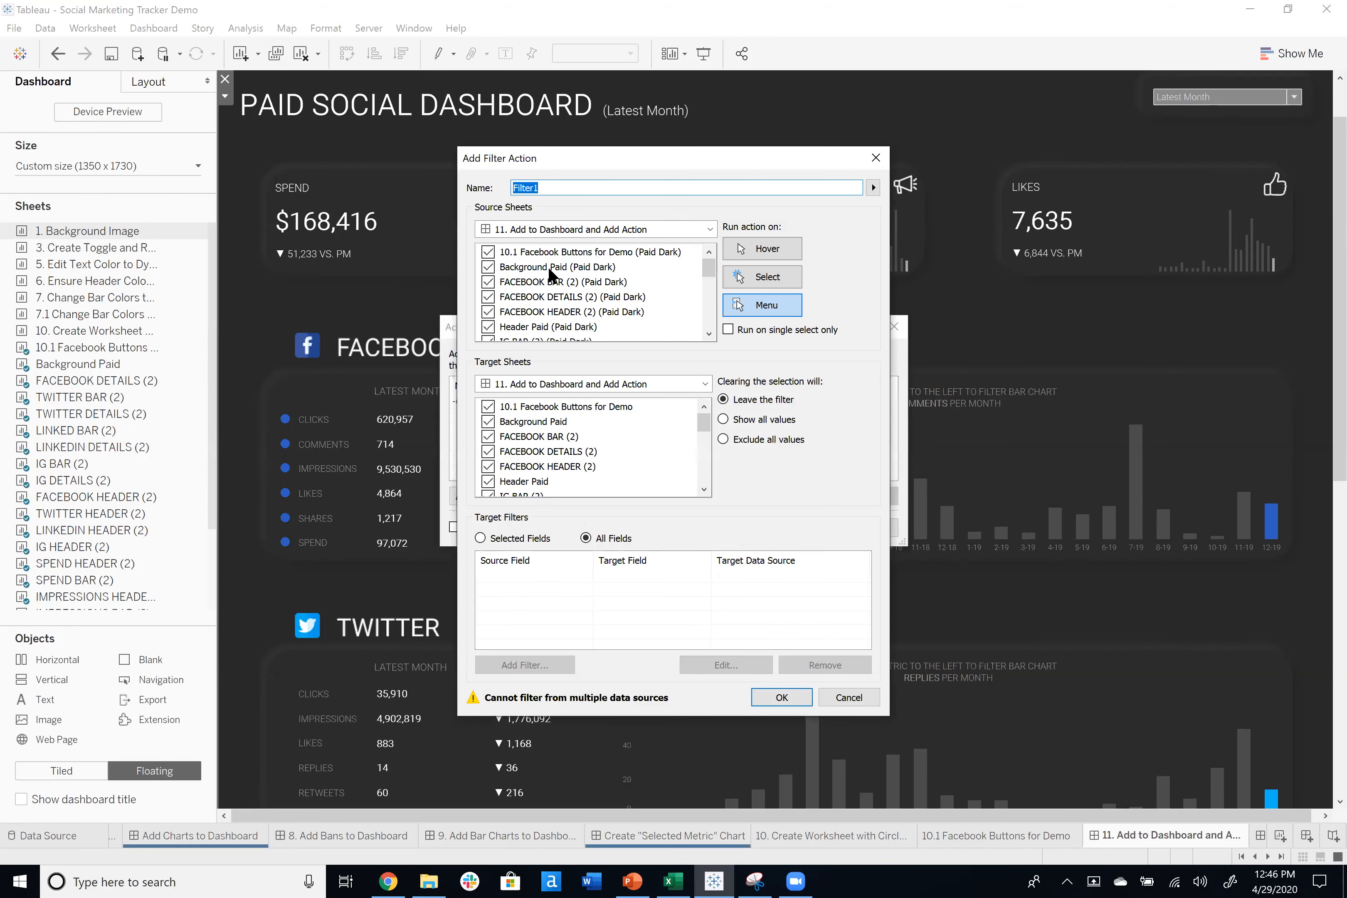
Limit the filter action's source sheets to FACEBOOK DETAILS (2) only.
{"action": "left_click_drag", "start_coordinate": [513, 273], "coordinate": [528, 333]}
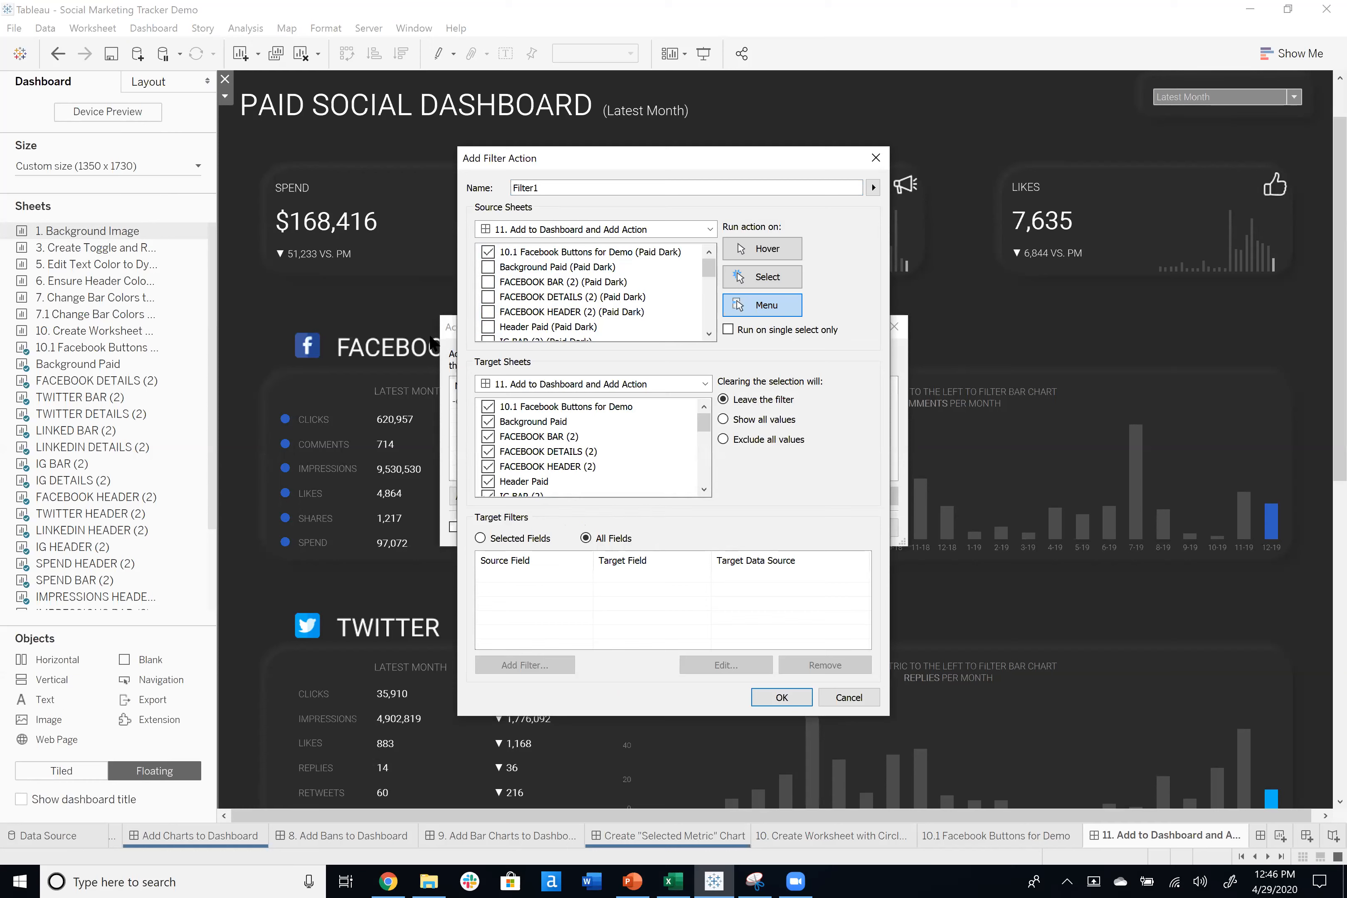
{"action": "scroll", "coordinate": [535, 263], "scroll_direction": "down", "scroll_amount": 1}
{"action": "scroll", "coordinate": [531, 299], "scroll_direction": "up", "scroll_amount": 1}
{"action": "left_click", "coordinate": [487, 296]}
Limit the filter action's target sheets to 10.1 Facebook Buttons for Demo and FACEBOOK BAR (2).
{"action": "left_click_drag", "start_coordinate": [559, 408], "coordinate": [518, 499]}
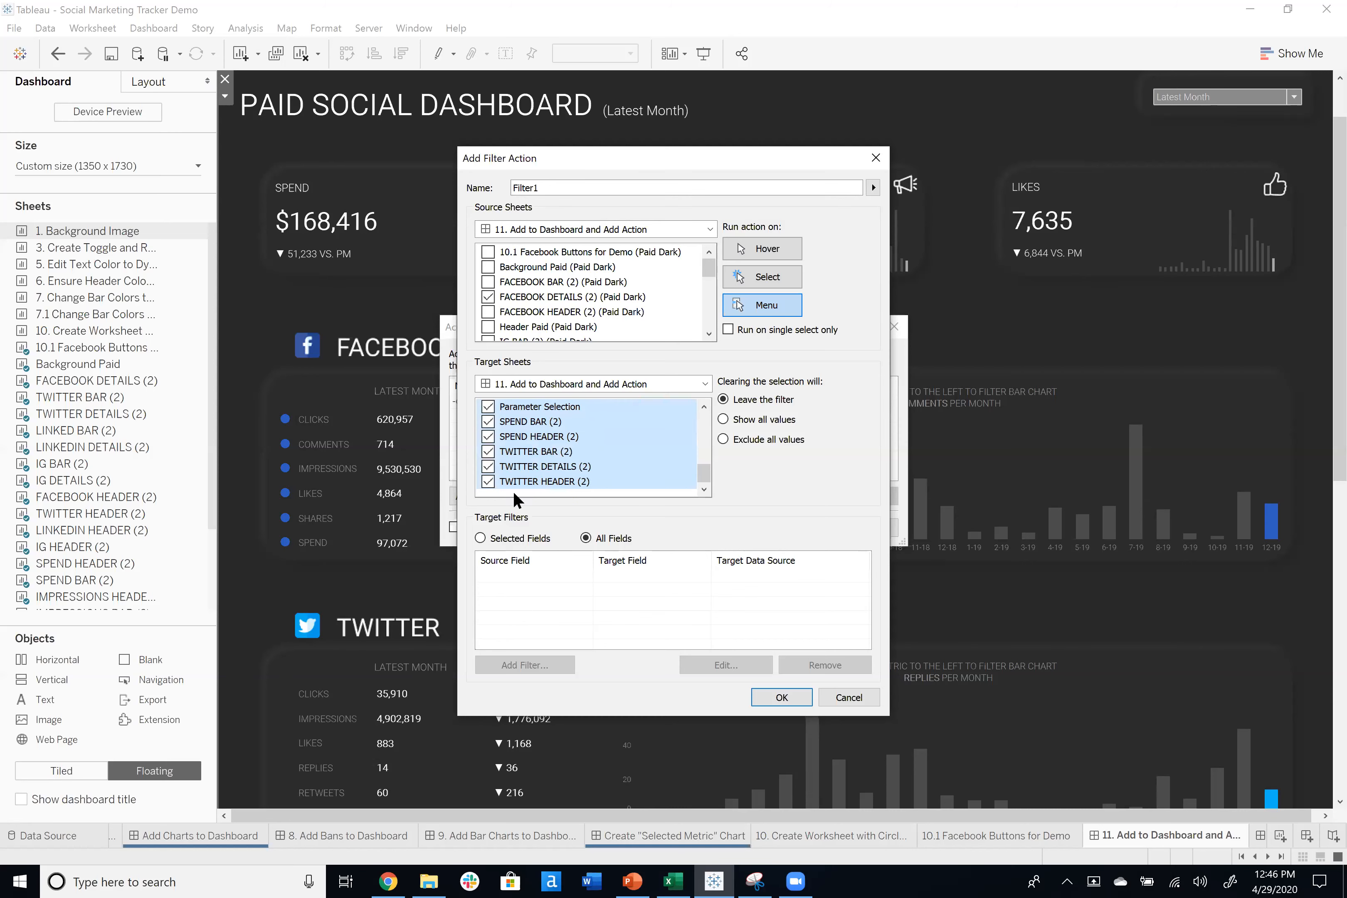
{"action": "left_click", "coordinate": [487, 479]}
{"action": "scroll", "coordinate": [526, 471], "scroll_direction": "up", "scroll_amount": 5}
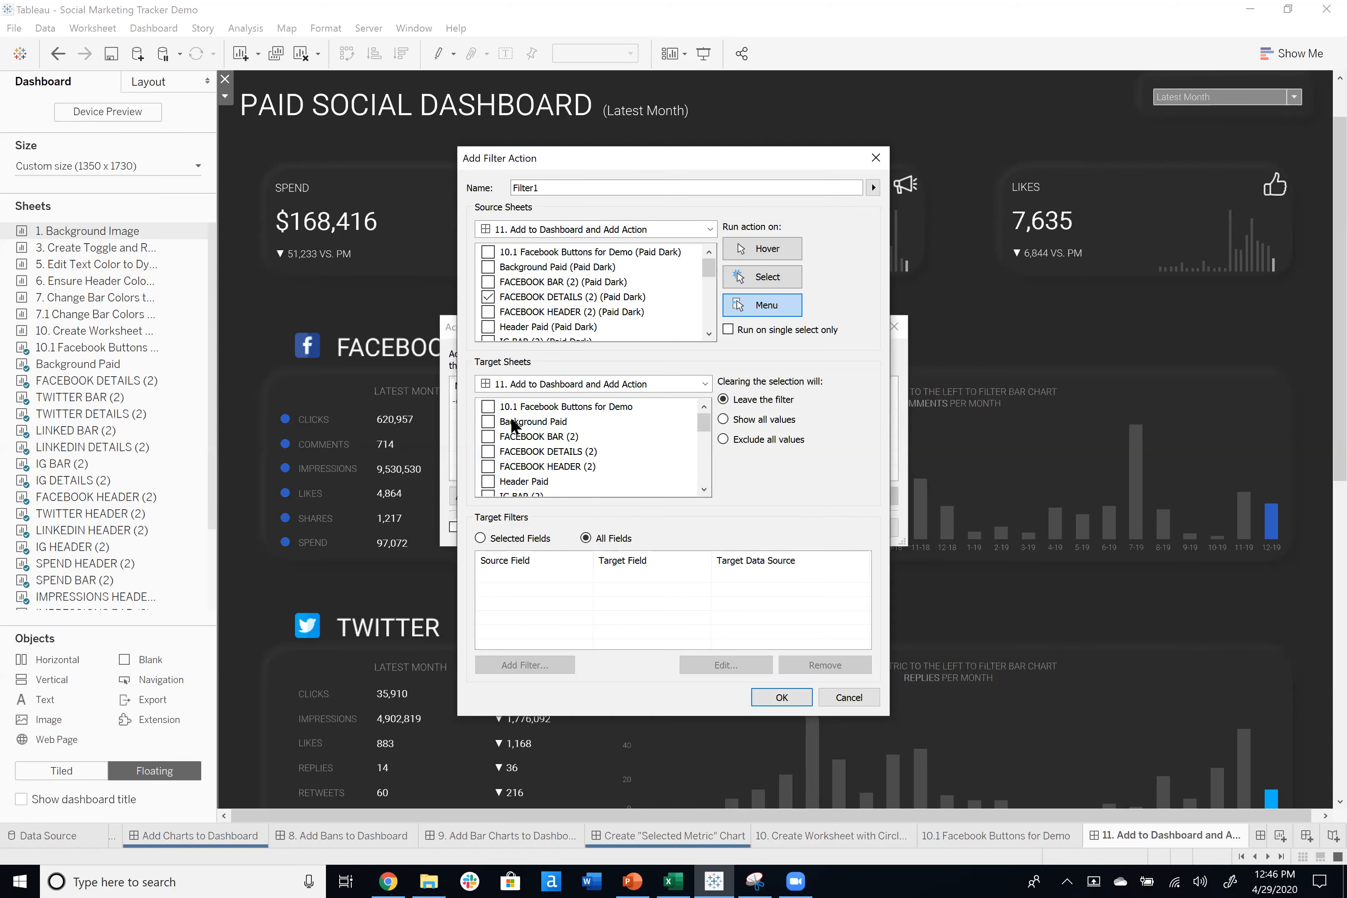
{"action": "left_click", "coordinate": [488, 405]}
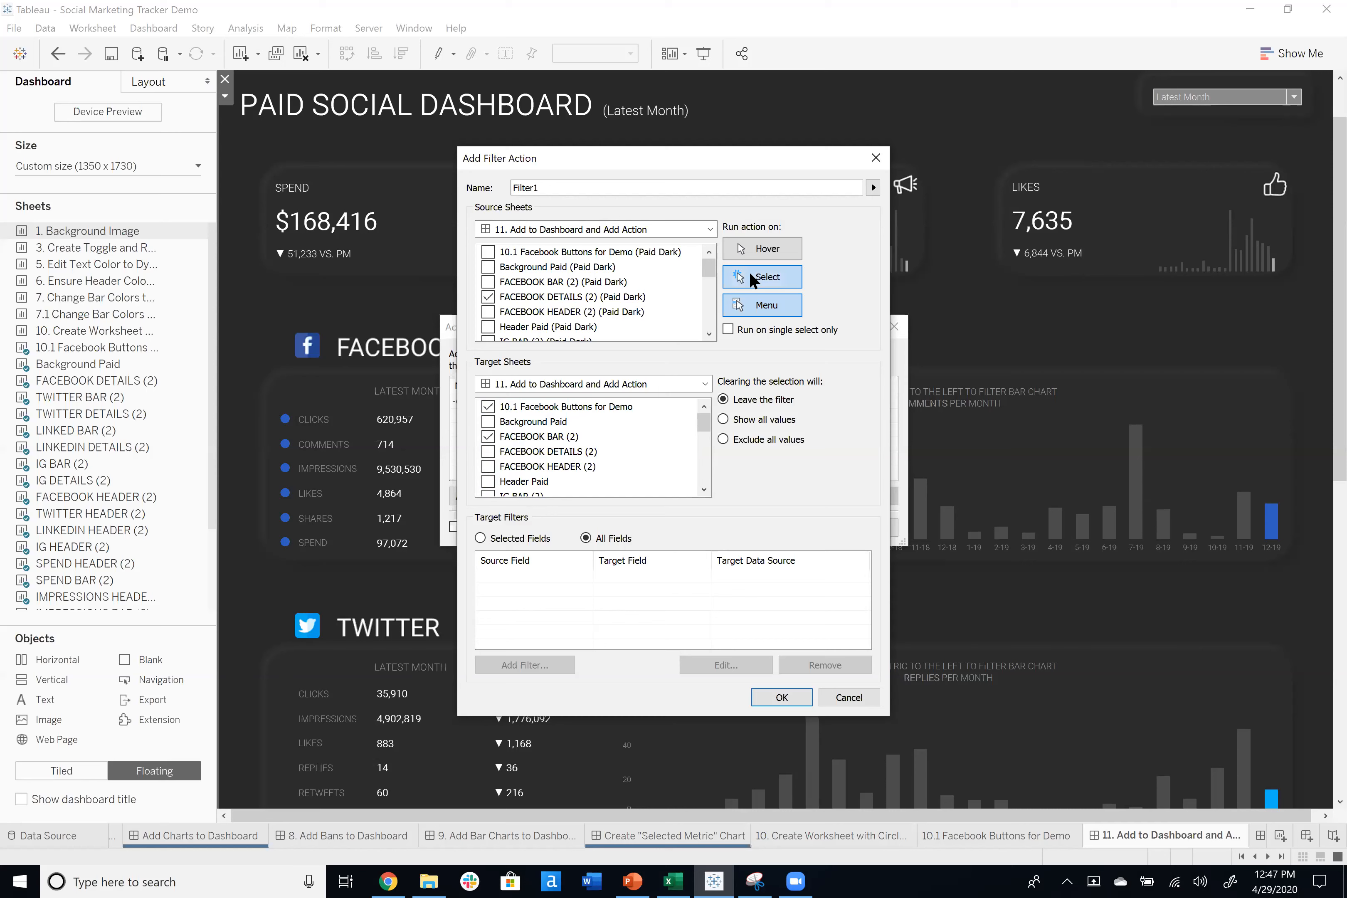
Set the filter action to run on Select and leave the filter when the selection is cleared, and save it.
{"action": "left_click", "coordinate": [764, 274]}
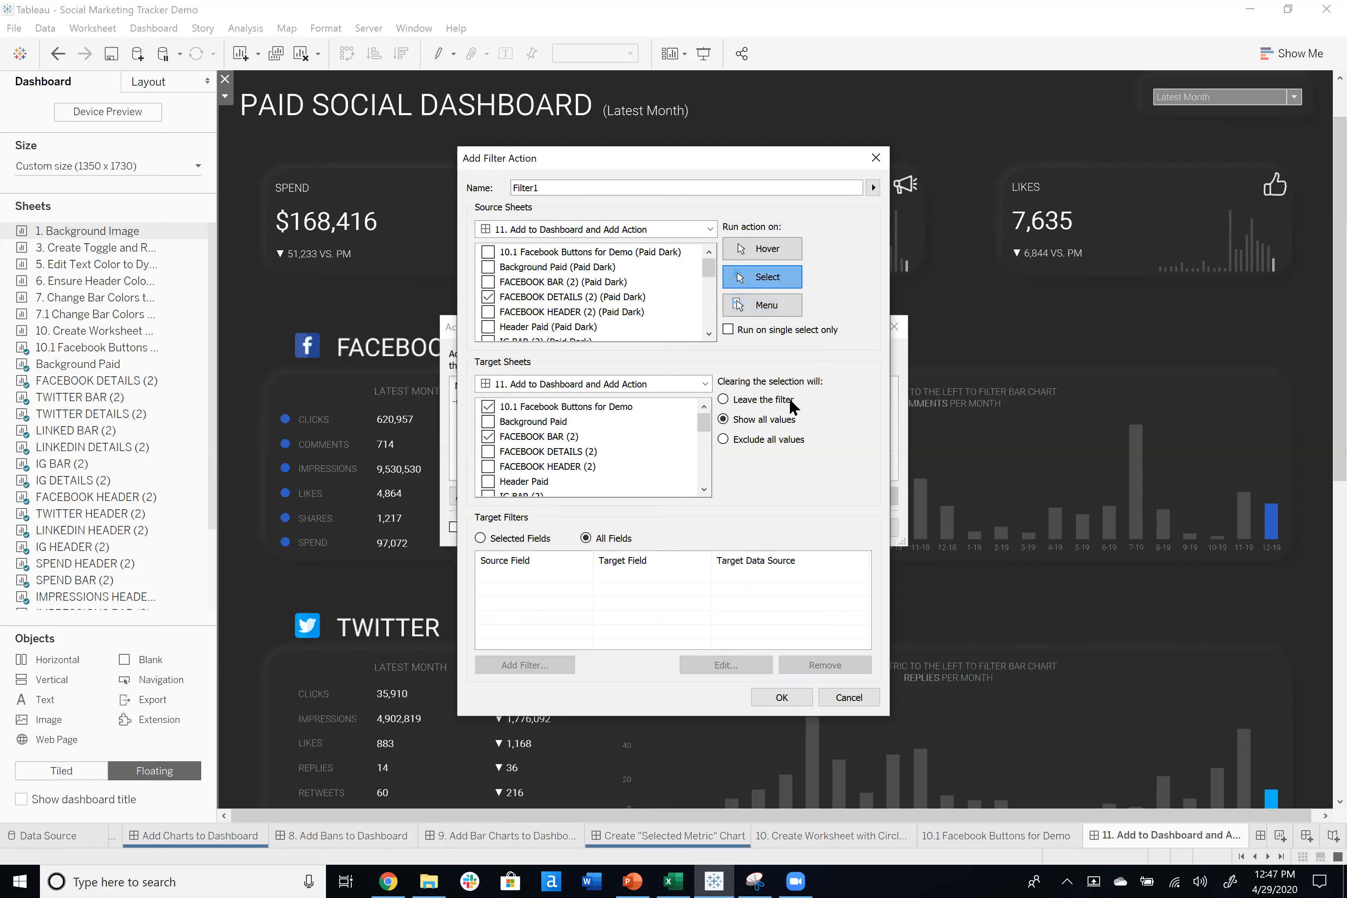
{"action": "left_click", "coordinate": [723, 419]}
{"action": "left_click", "coordinate": [723, 400]}
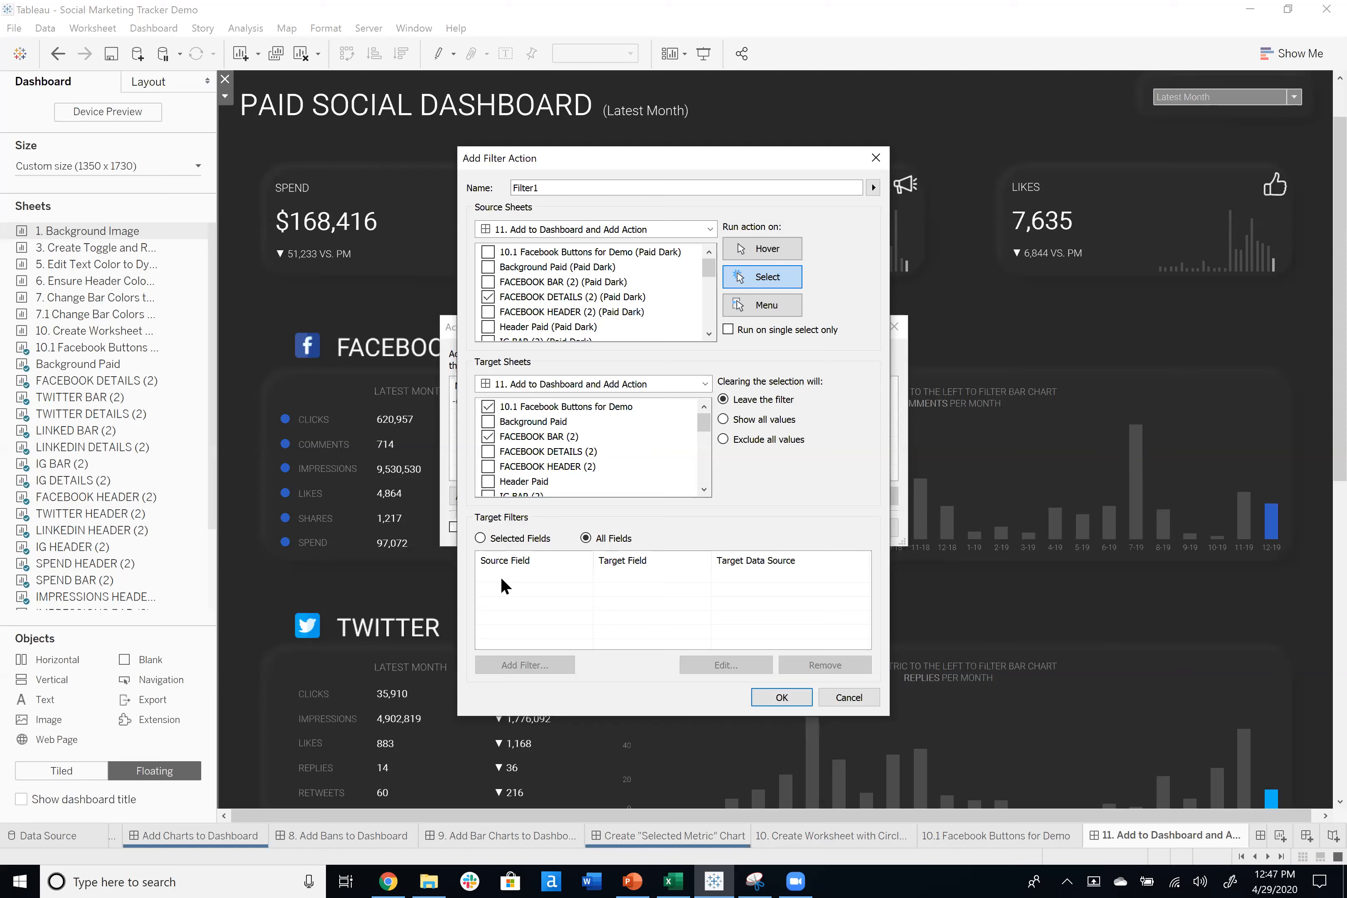
{"action": "left_click", "coordinate": [780, 698]}
{"action": "left_click", "coordinate": [794, 524]}
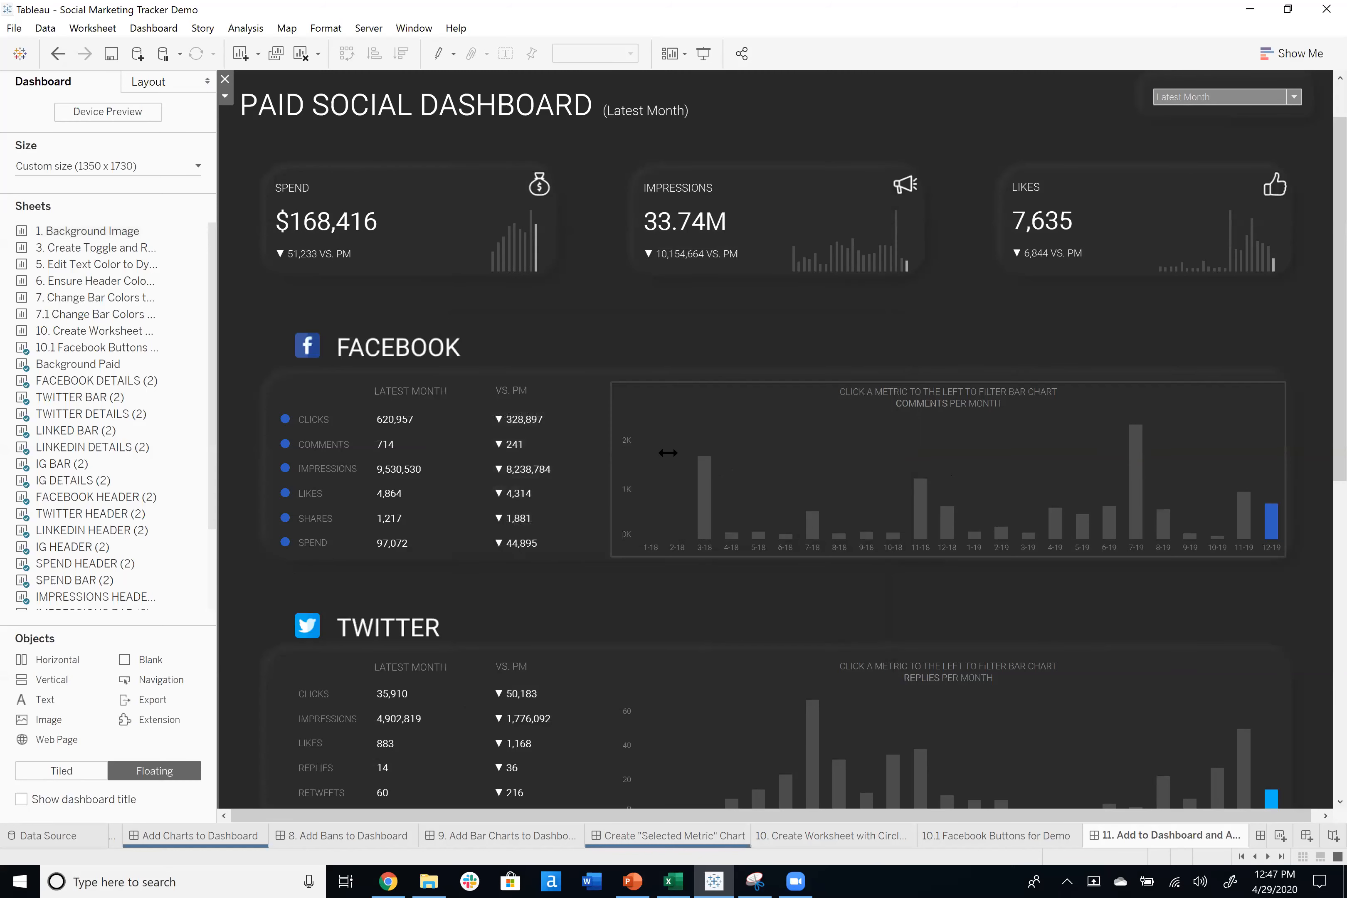
Test the filter action on the Comments row of the Facebook details table.
{"action": "left_click", "coordinate": [531, 452]}
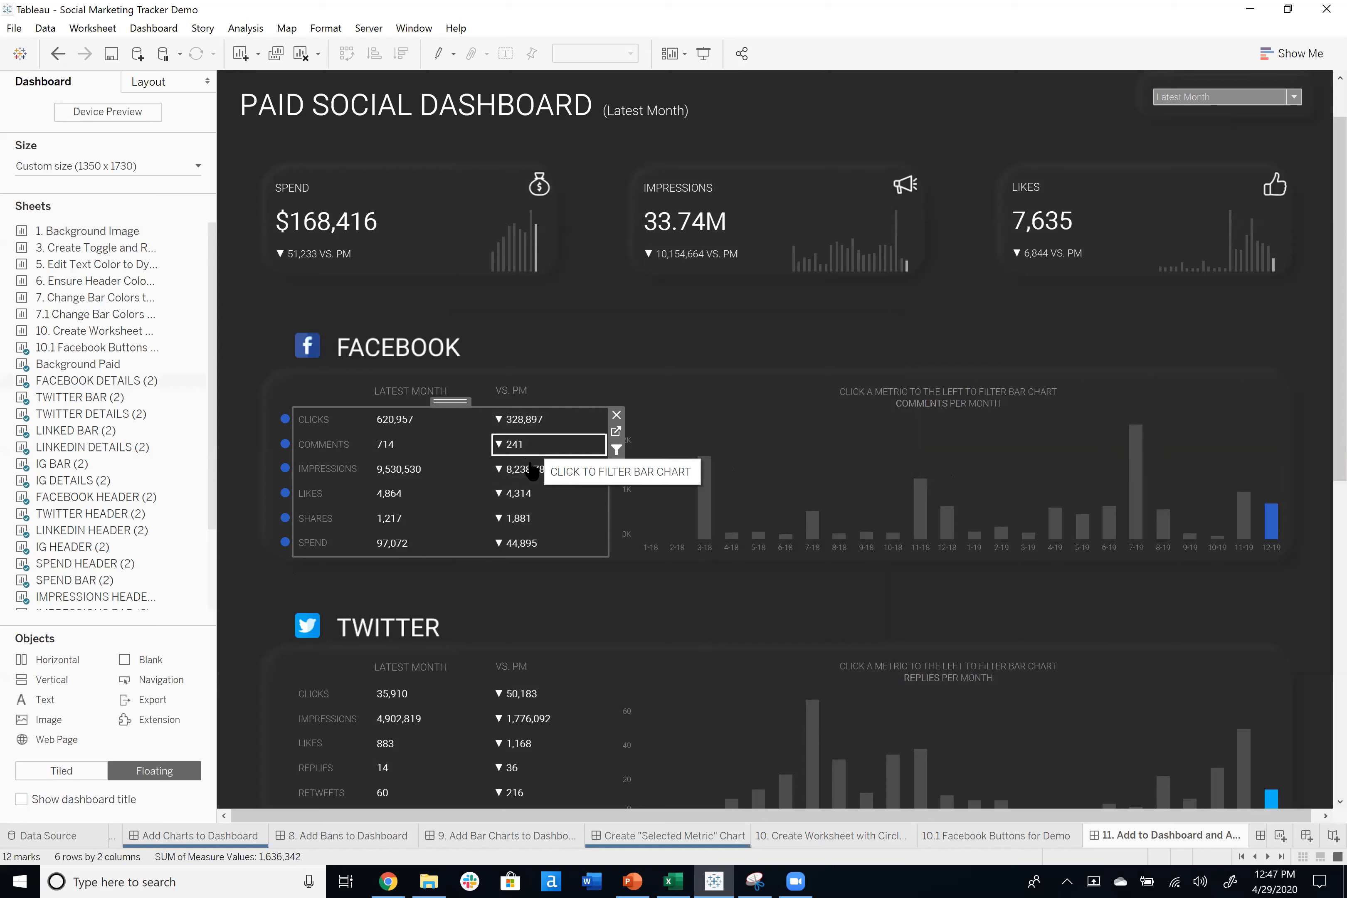
{"action": "left_click", "coordinate": [542, 450]}
{"action": "left_click", "coordinate": [556, 451]}
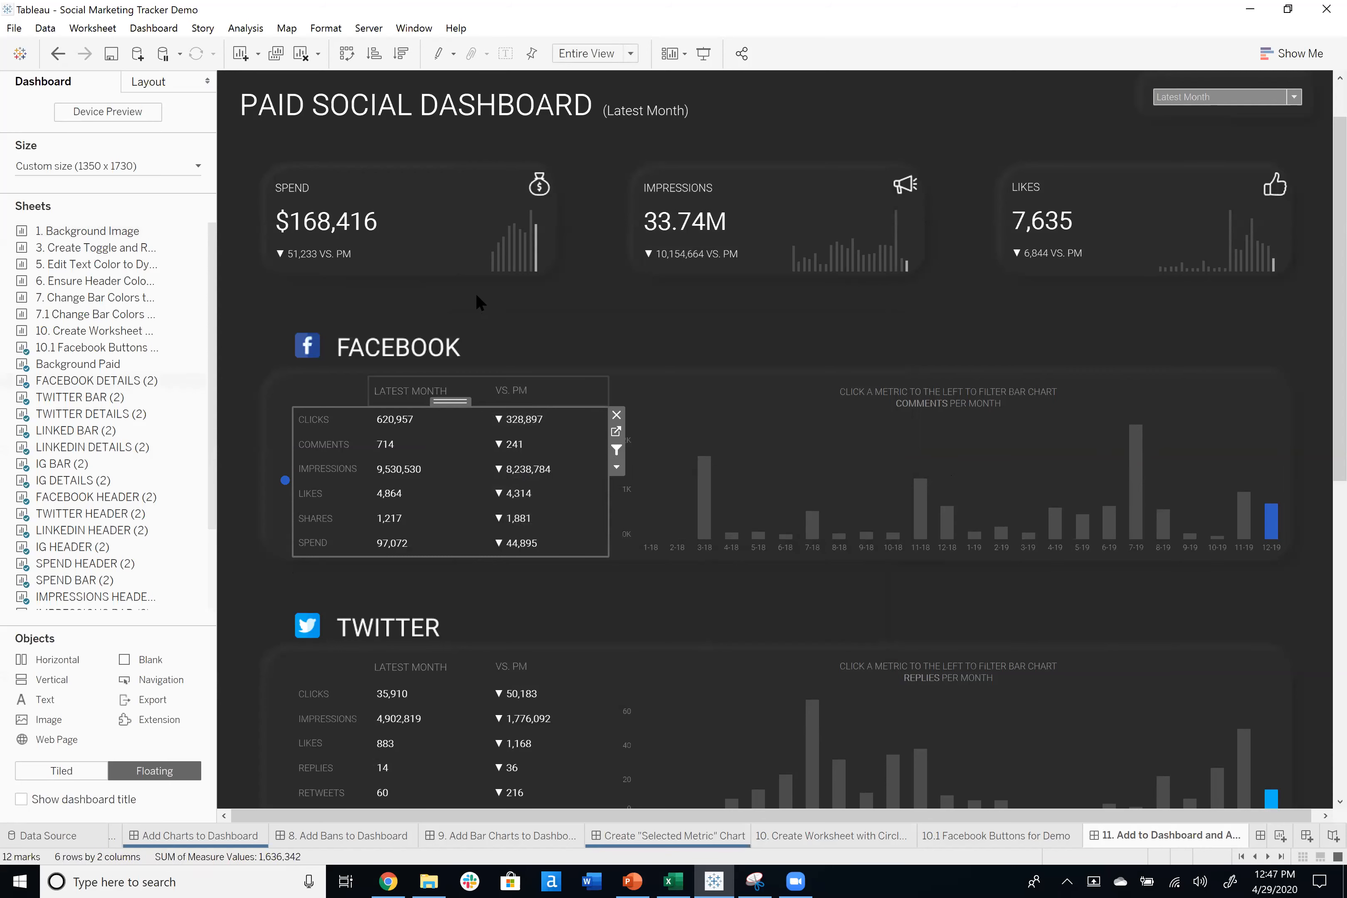
Open the 10.1 Facebook Buttons for Demo worksheet from the dashboard and show its Metric header.
{"action": "left_click", "coordinate": [282, 438]}
{"action": "left_click", "coordinate": [299, 429]}
{"action": "right_click", "coordinate": [615, 111]}
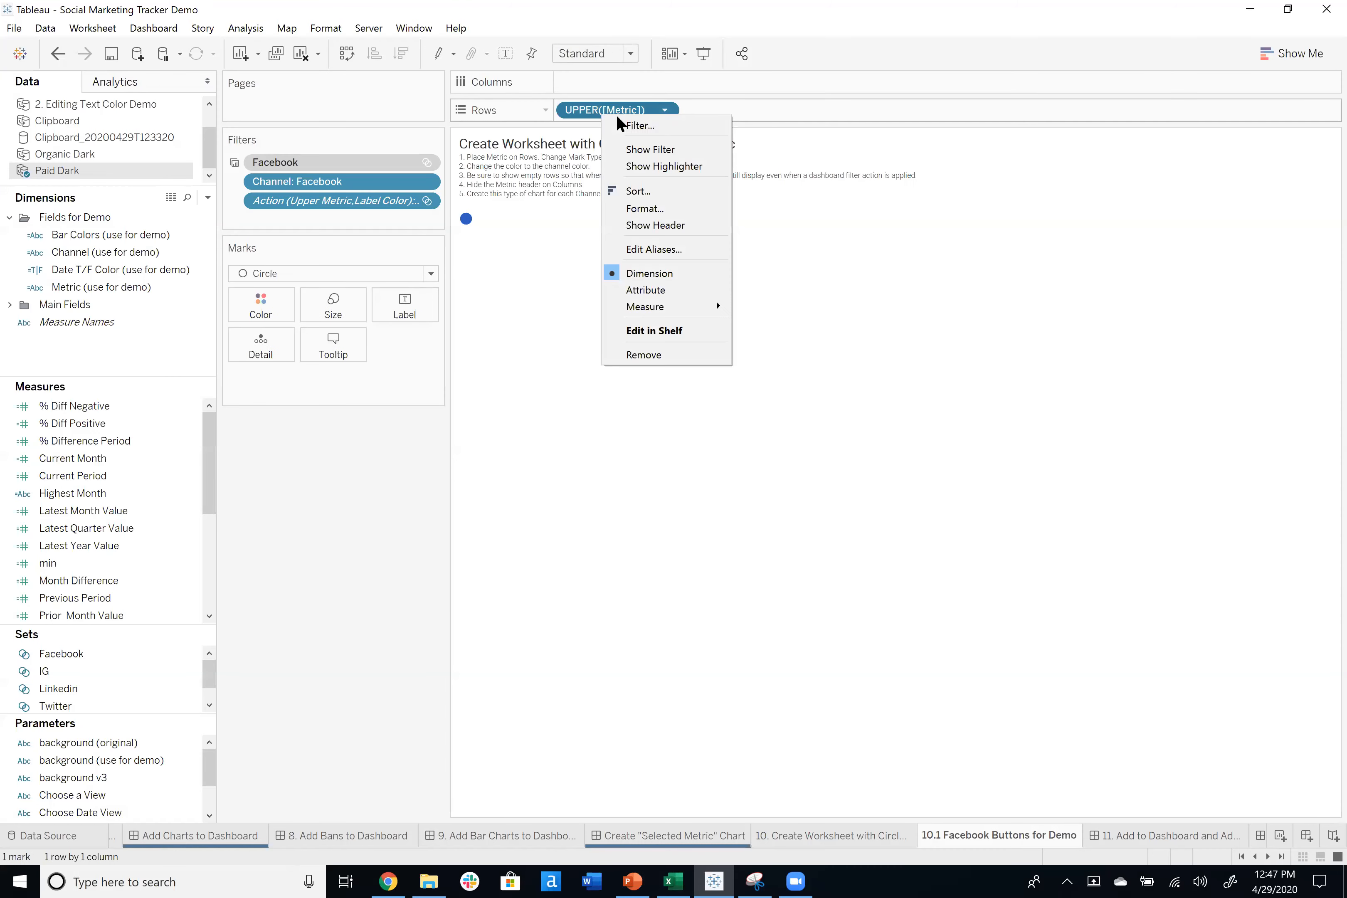
{"action": "left_click", "coordinate": [654, 221]}
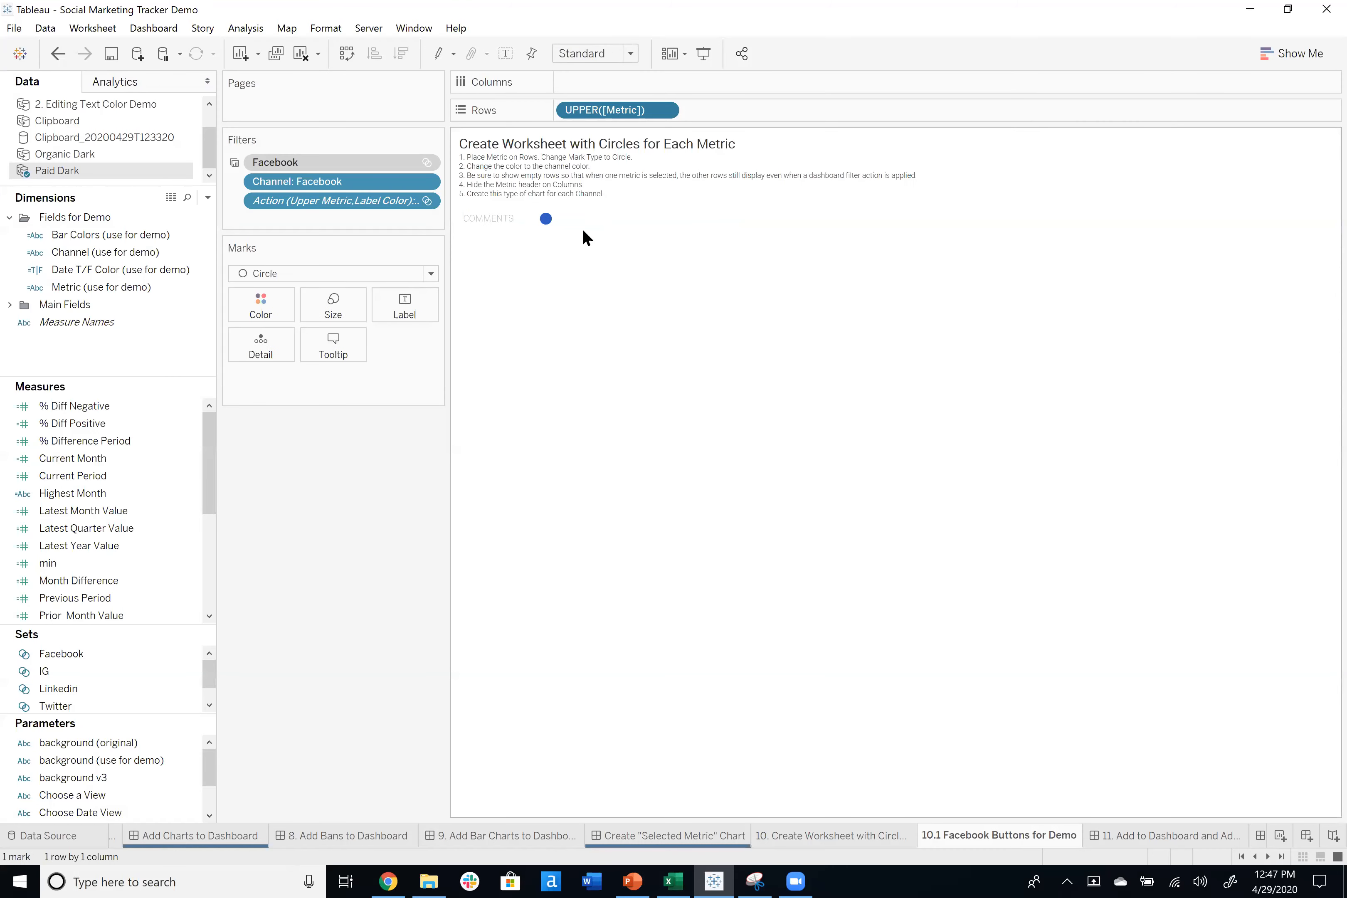
{"action": "left_click", "coordinate": [497, 214]}
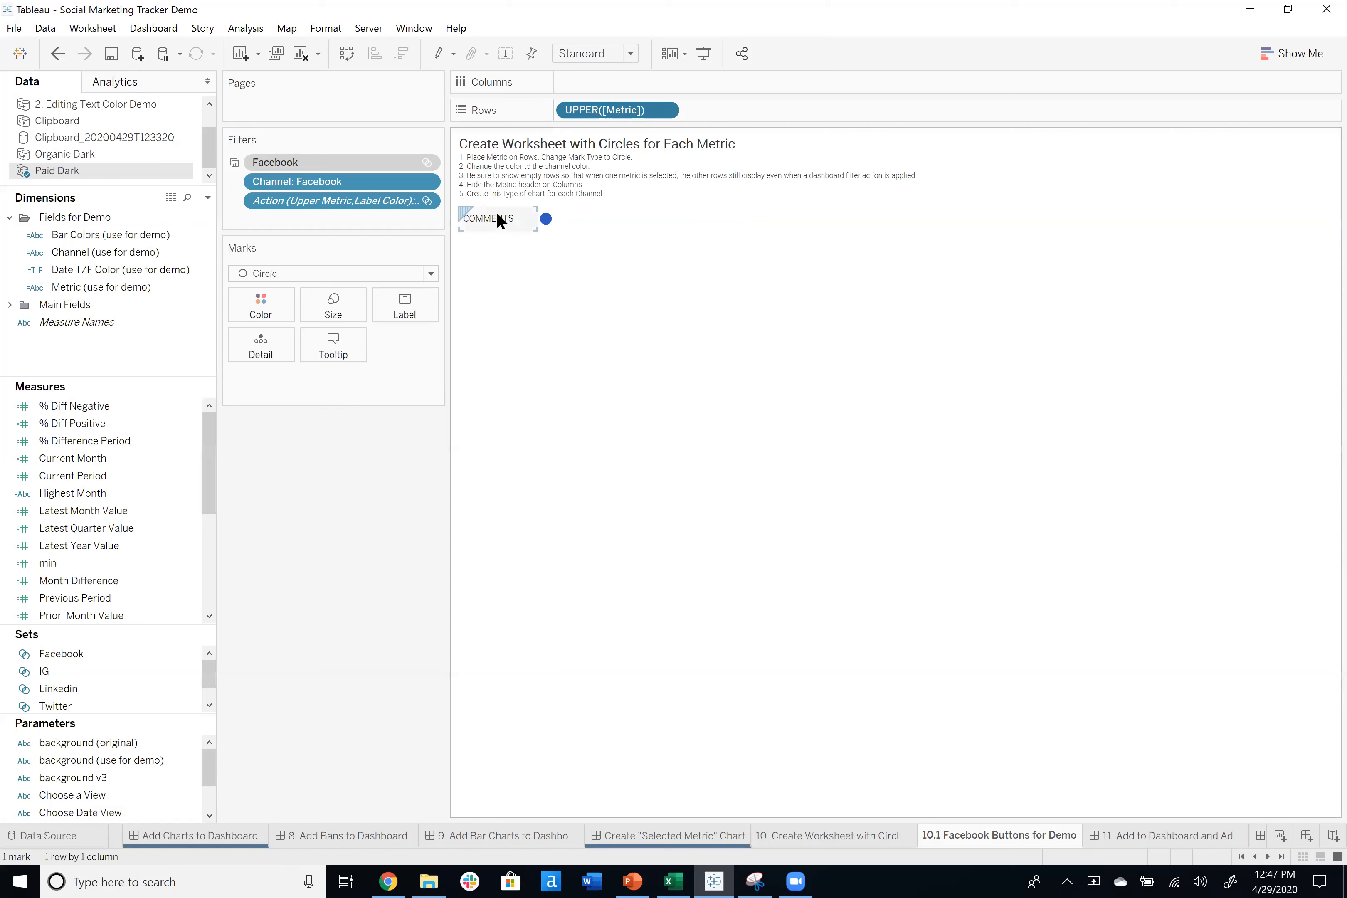
Enable Show Empty Rows on the Facebook buttons worksheet and hide the Metric header again.
{"action": "left_click", "coordinate": [244, 30]}
{"action": "mouse_move", "coordinate": [287, 252]}
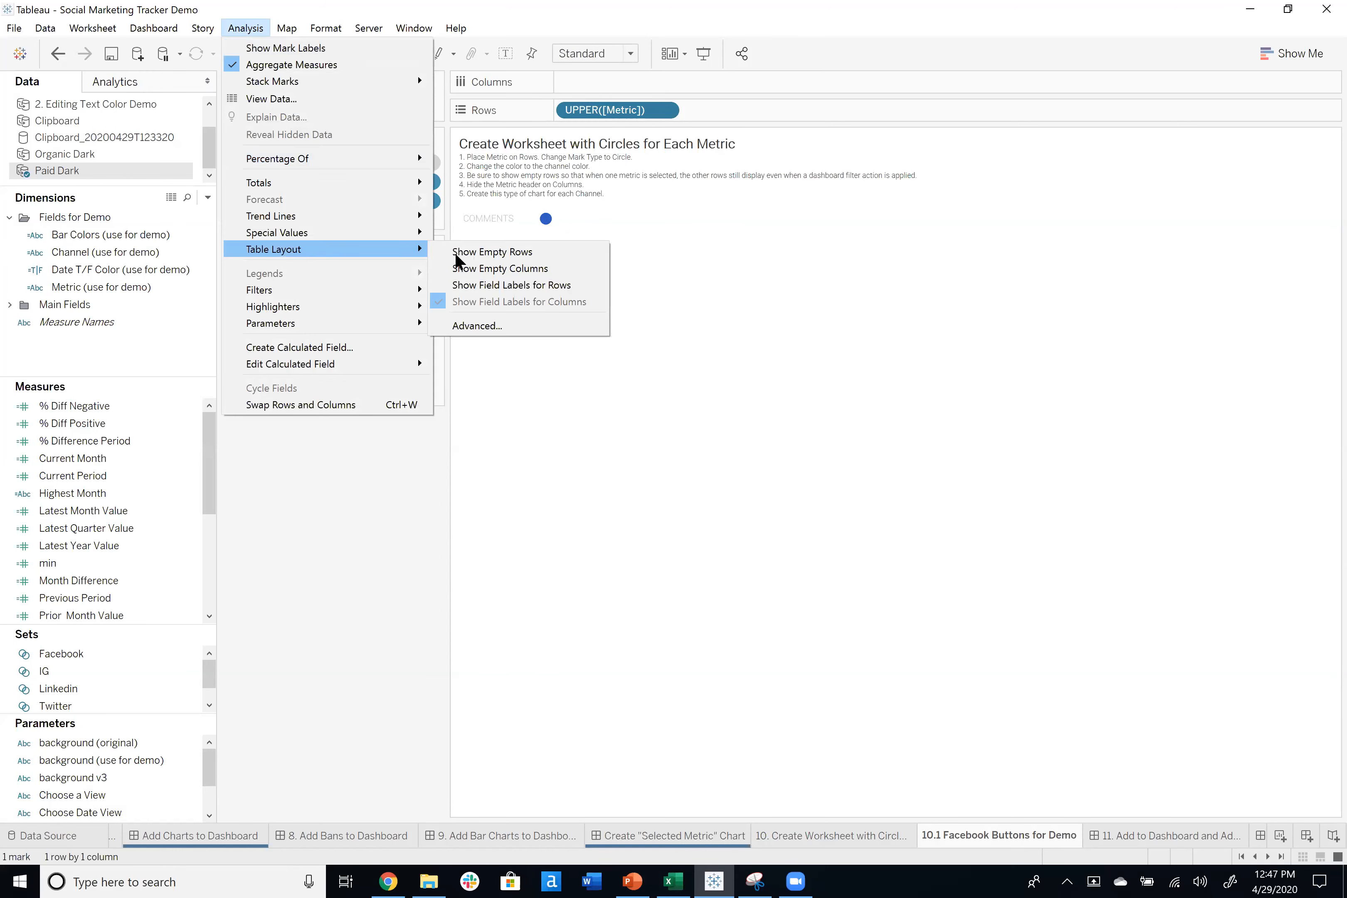
{"action": "left_click", "coordinate": [476, 254]}
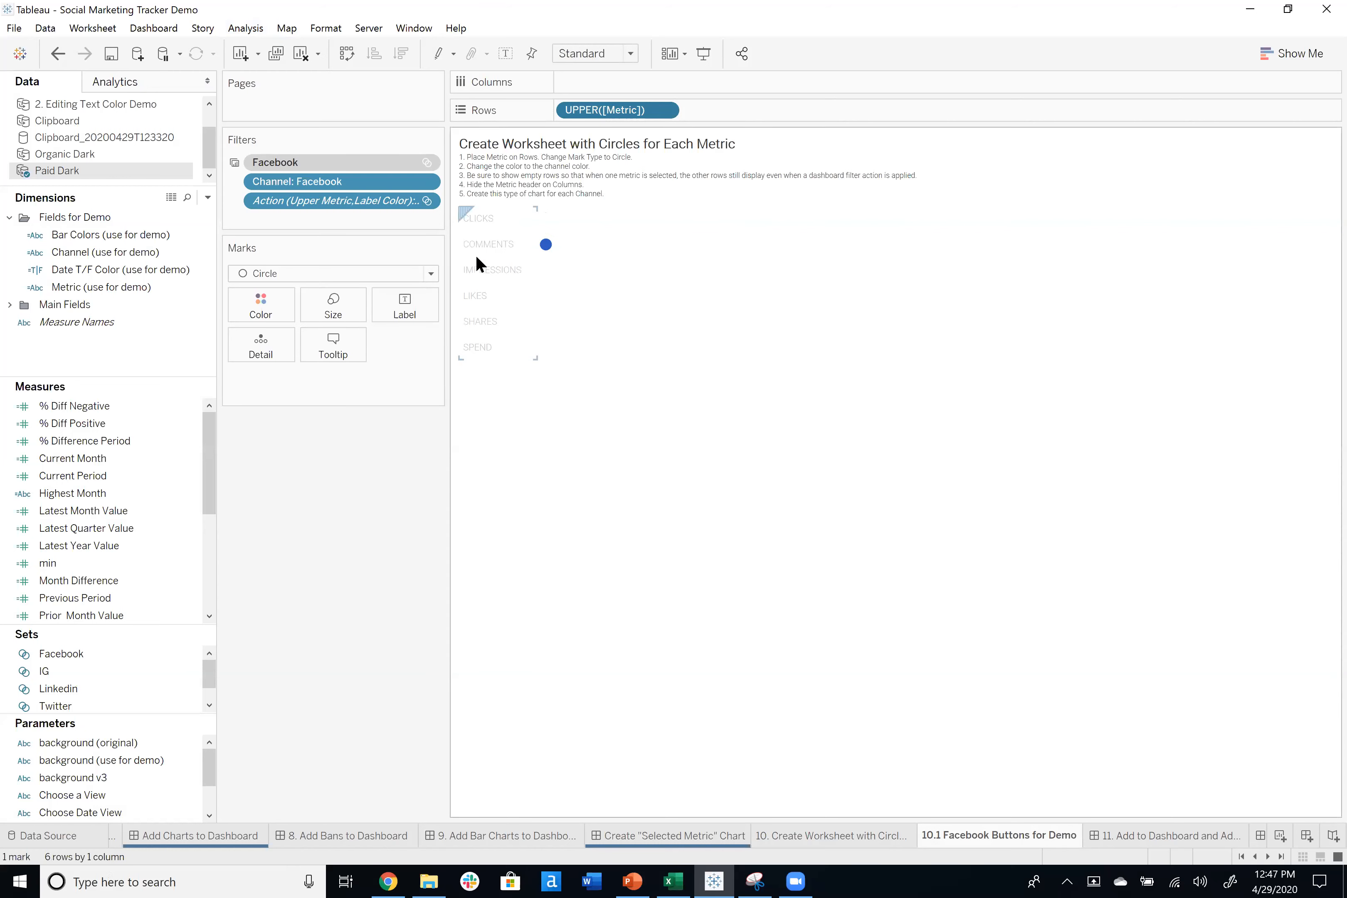
{"action": "right_click", "coordinate": [617, 116]}
{"action": "left_click", "coordinate": [647, 218]}
Return to the 11. Add to Dashboard and Add Action dashboard and test the action on Facebook's Impressions row.
{"action": "left_click", "coordinate": [1137, 832]}
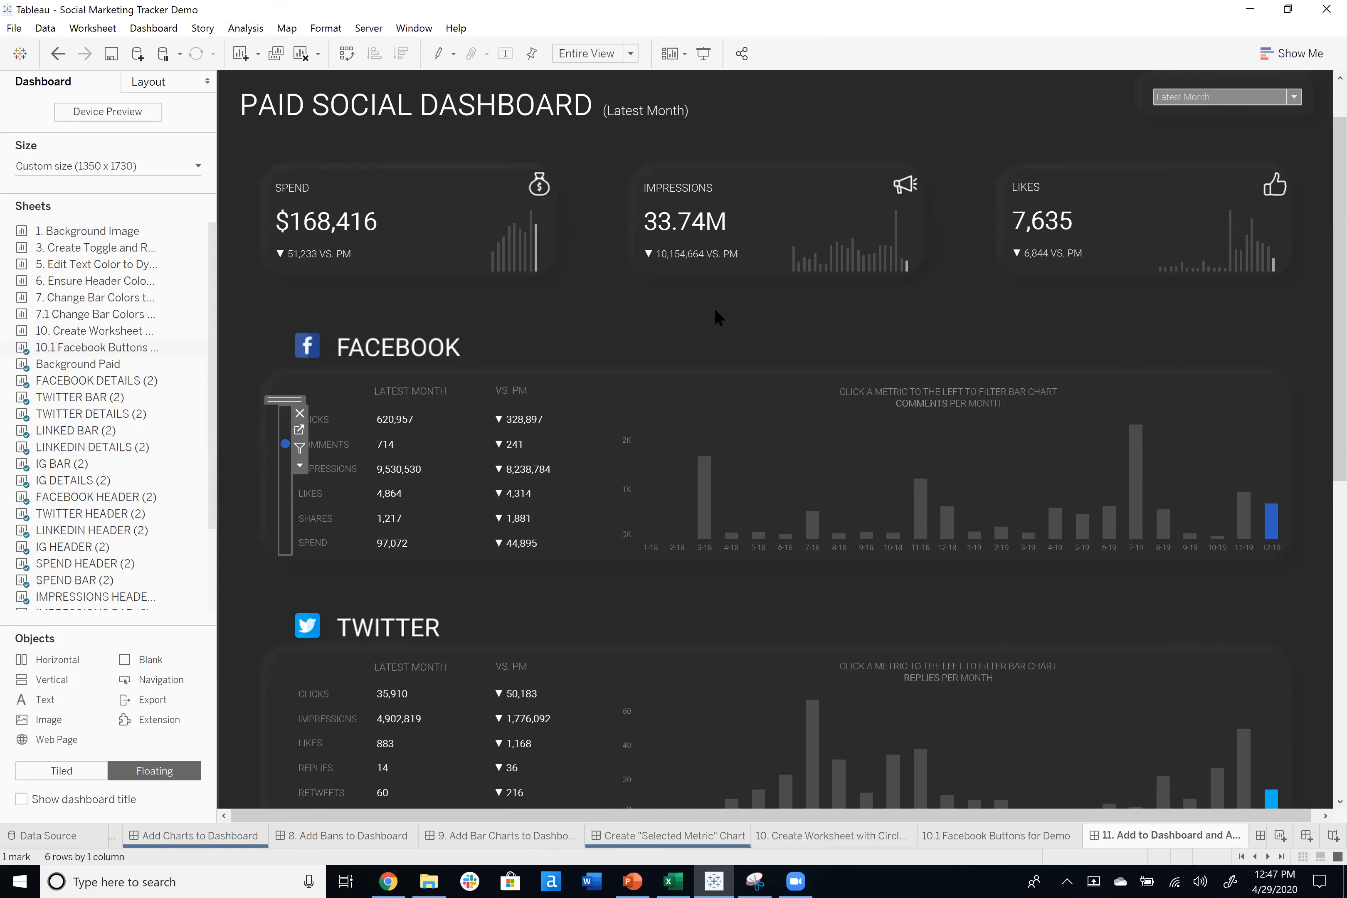
{"action": "left_click", "coordinate": [521, 469]}
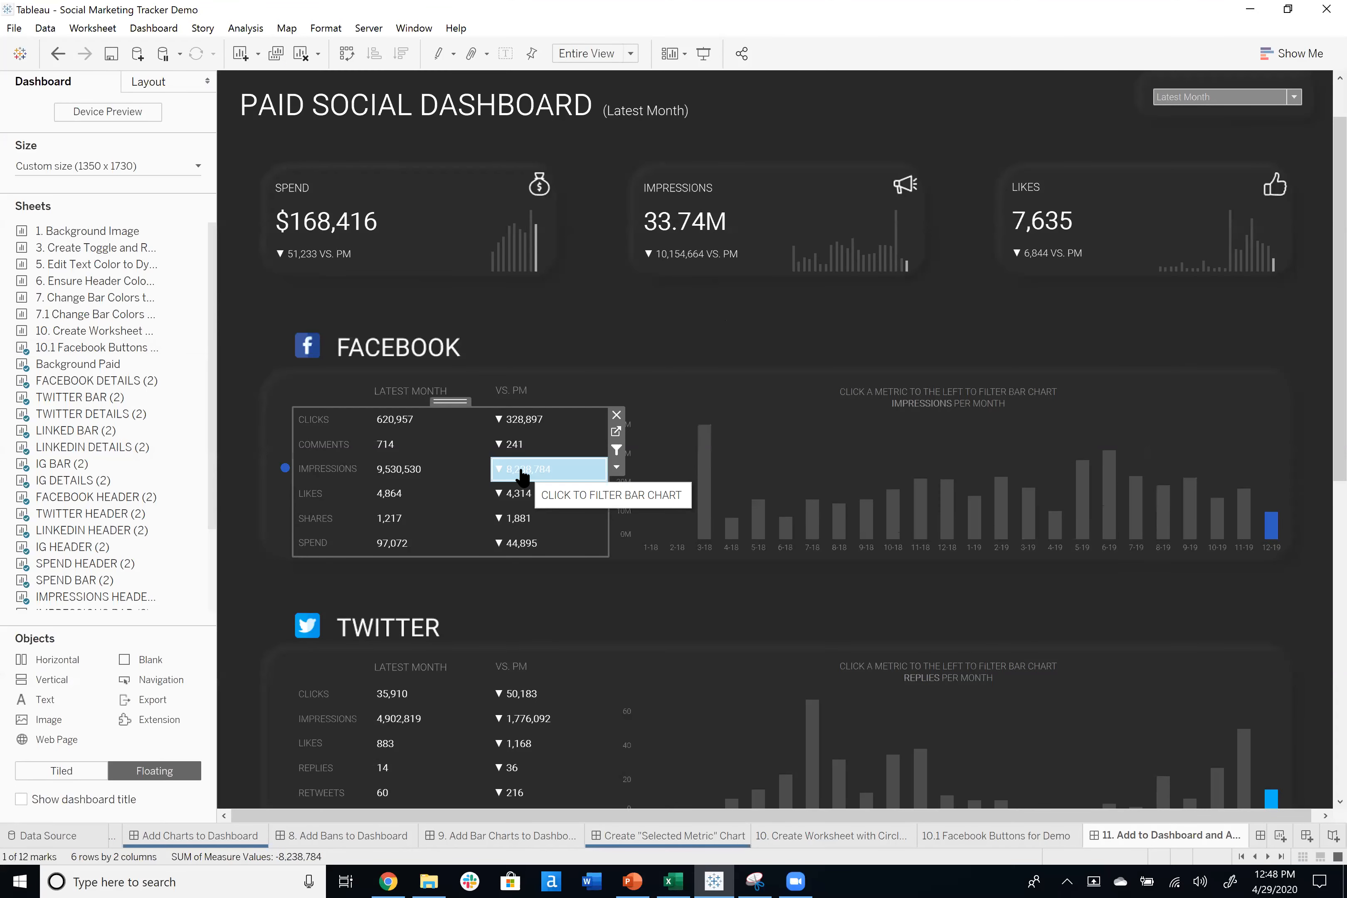
Test the filter action on the Likes, Shares and Comments rows of the Facebook details table.
{"action": "left_click", "coordinate": [515, 494]}
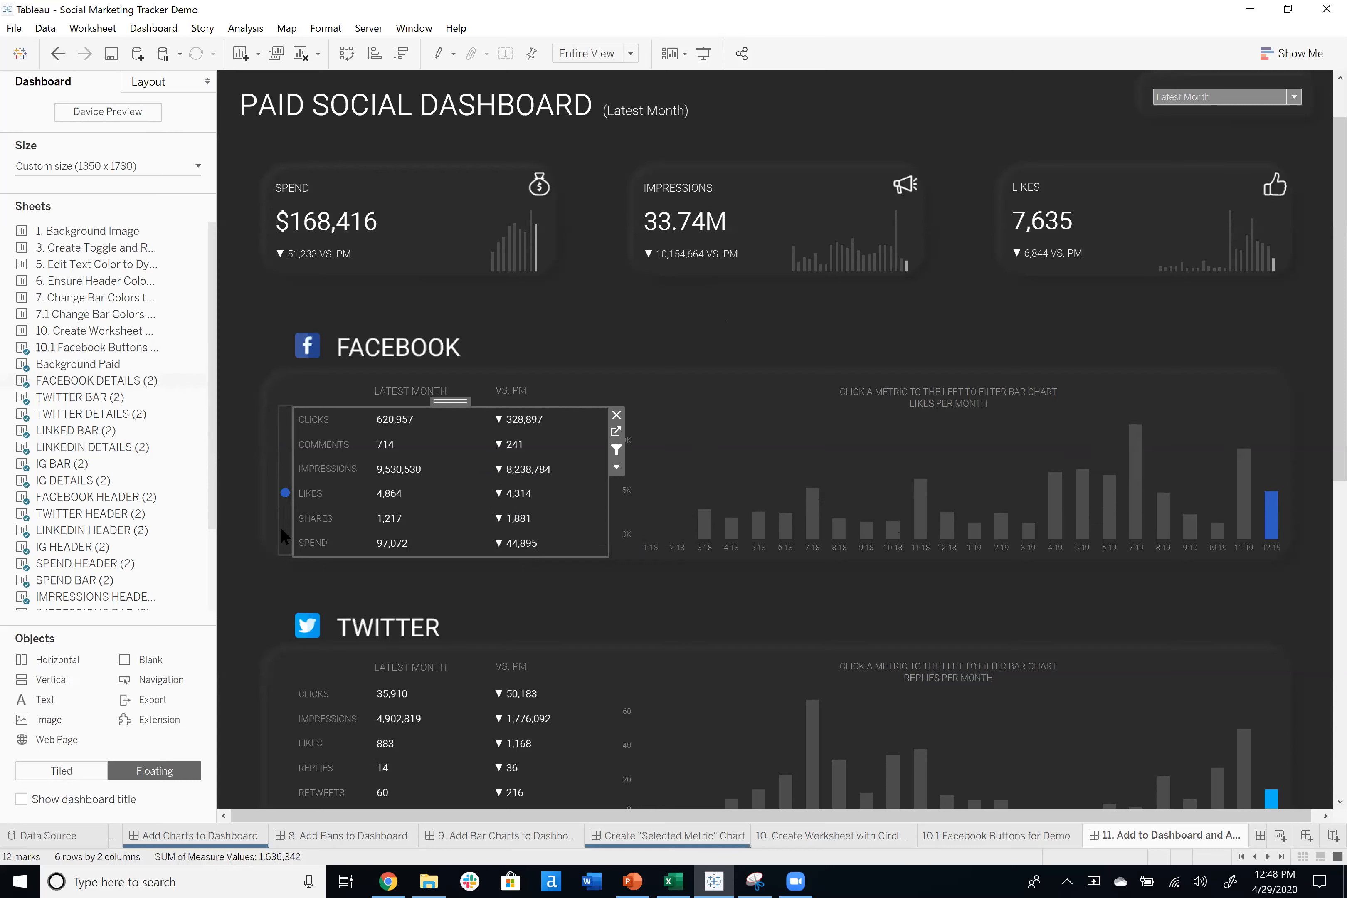
{"action": "left_click", "coordinate": [522, 518]}
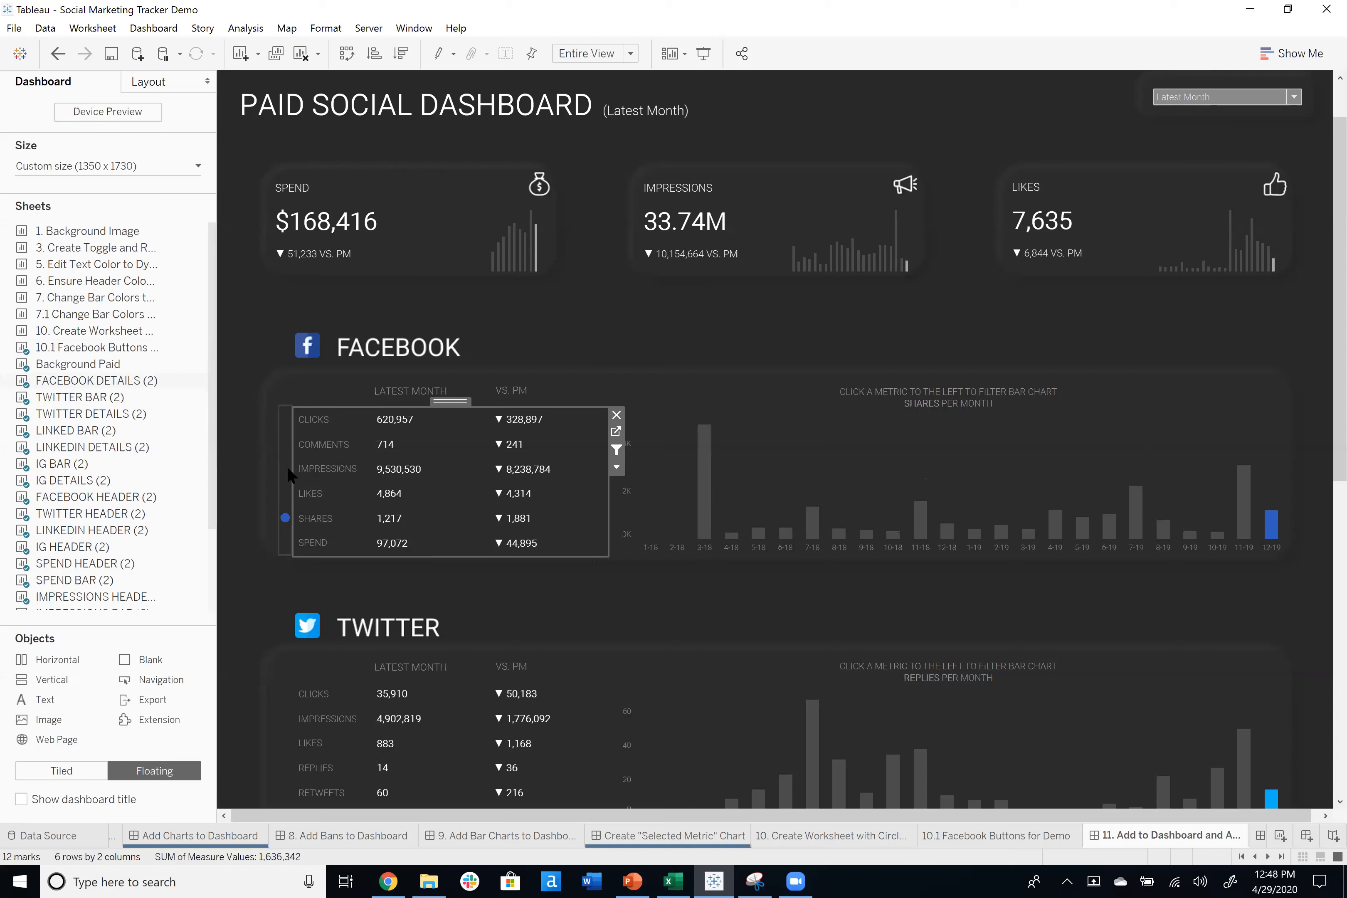
{"action": "left_click", "coordinate": [310, 450]}
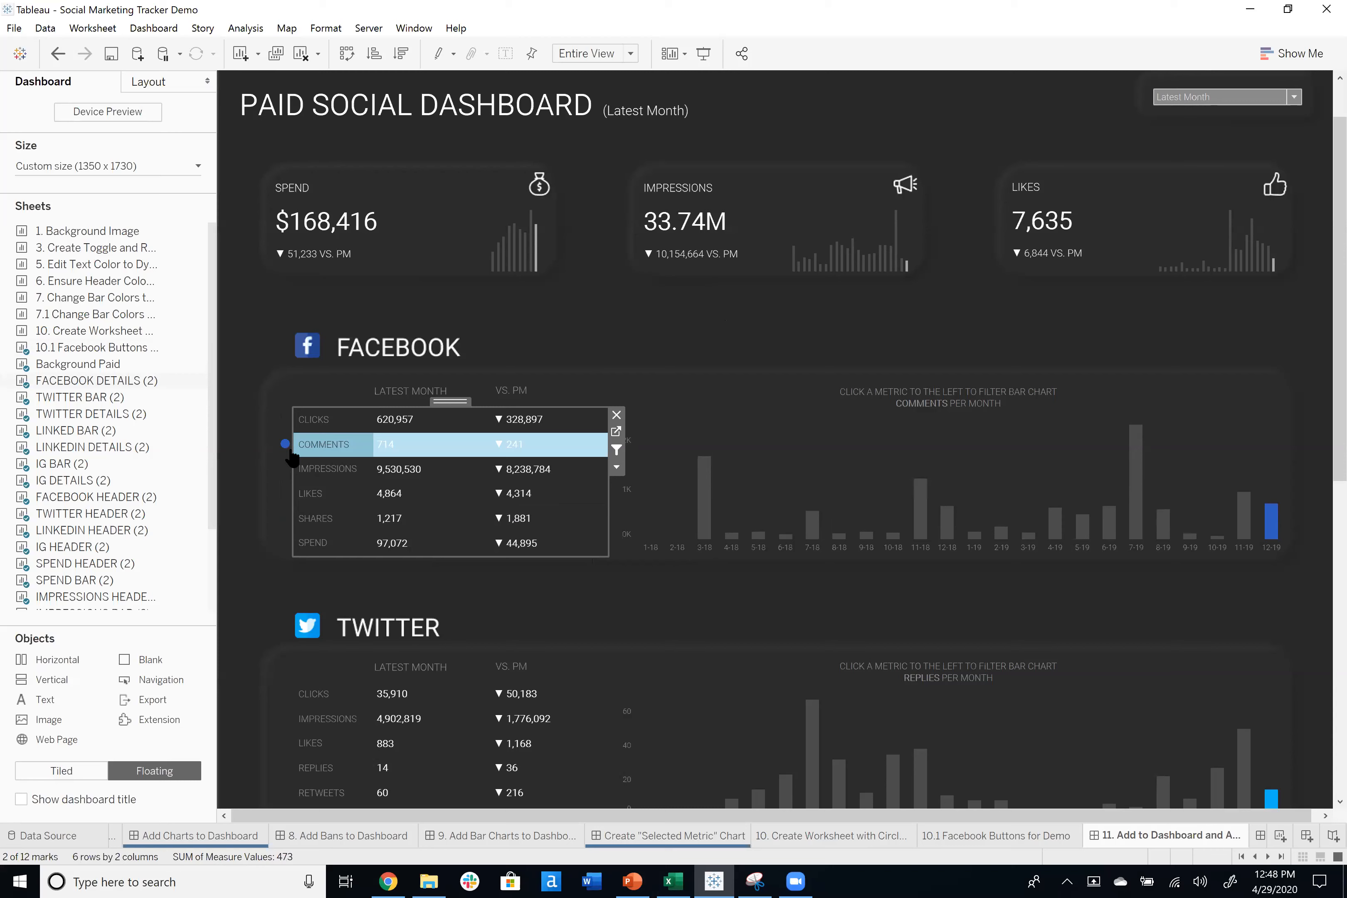
{"action": "left_click", "coordinate": [716, 398]}
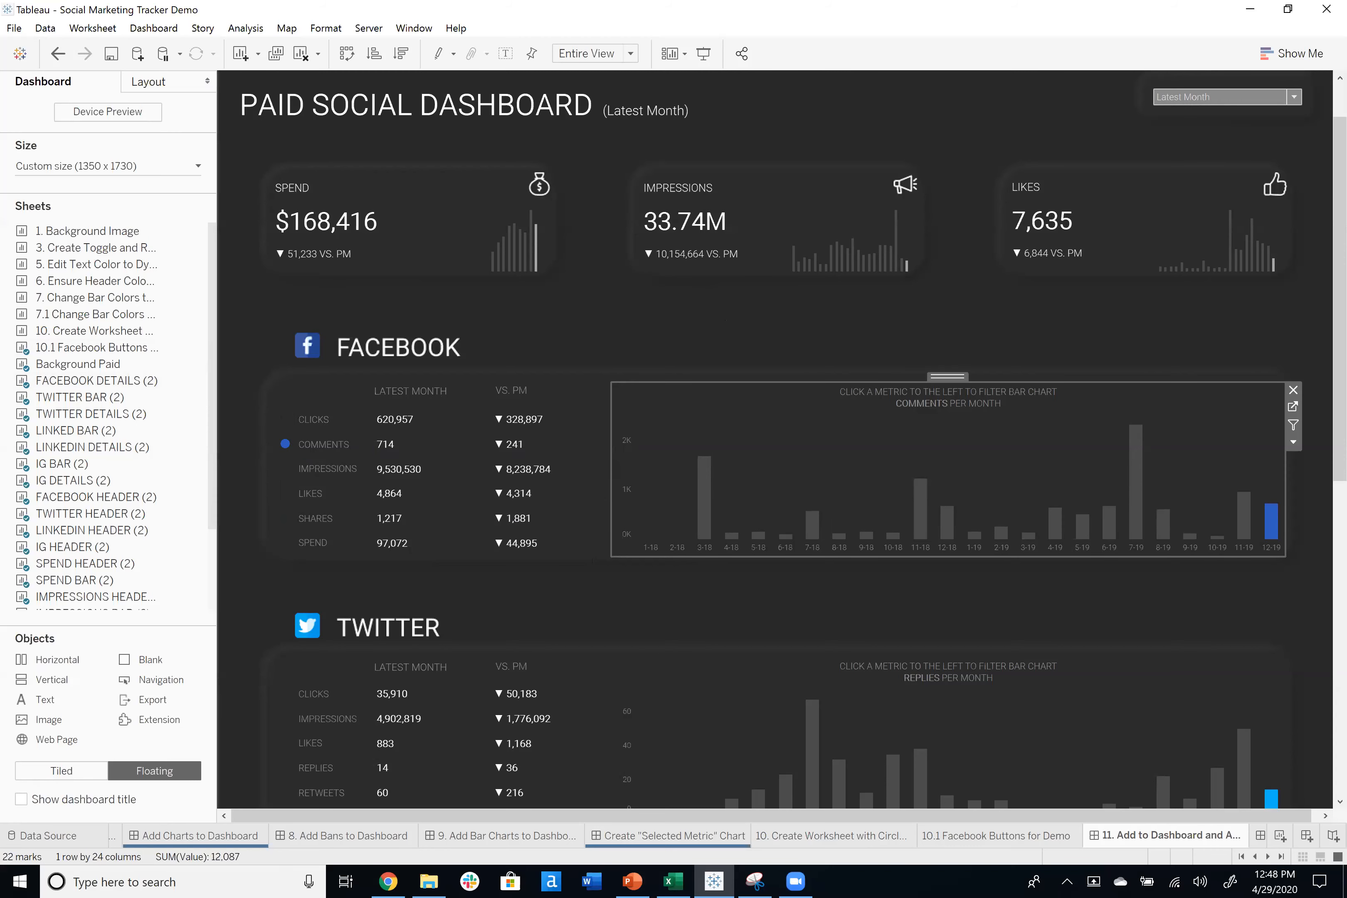
Open the 12. Complete Dashboard Action for Each Channel dashboard and bring up its twitter 1 2 2 filter action for editing.
{"action": "left_click", "coordinate": [1265, 855]}
{"action": "left_click", "coordinate": [1267, 857]}
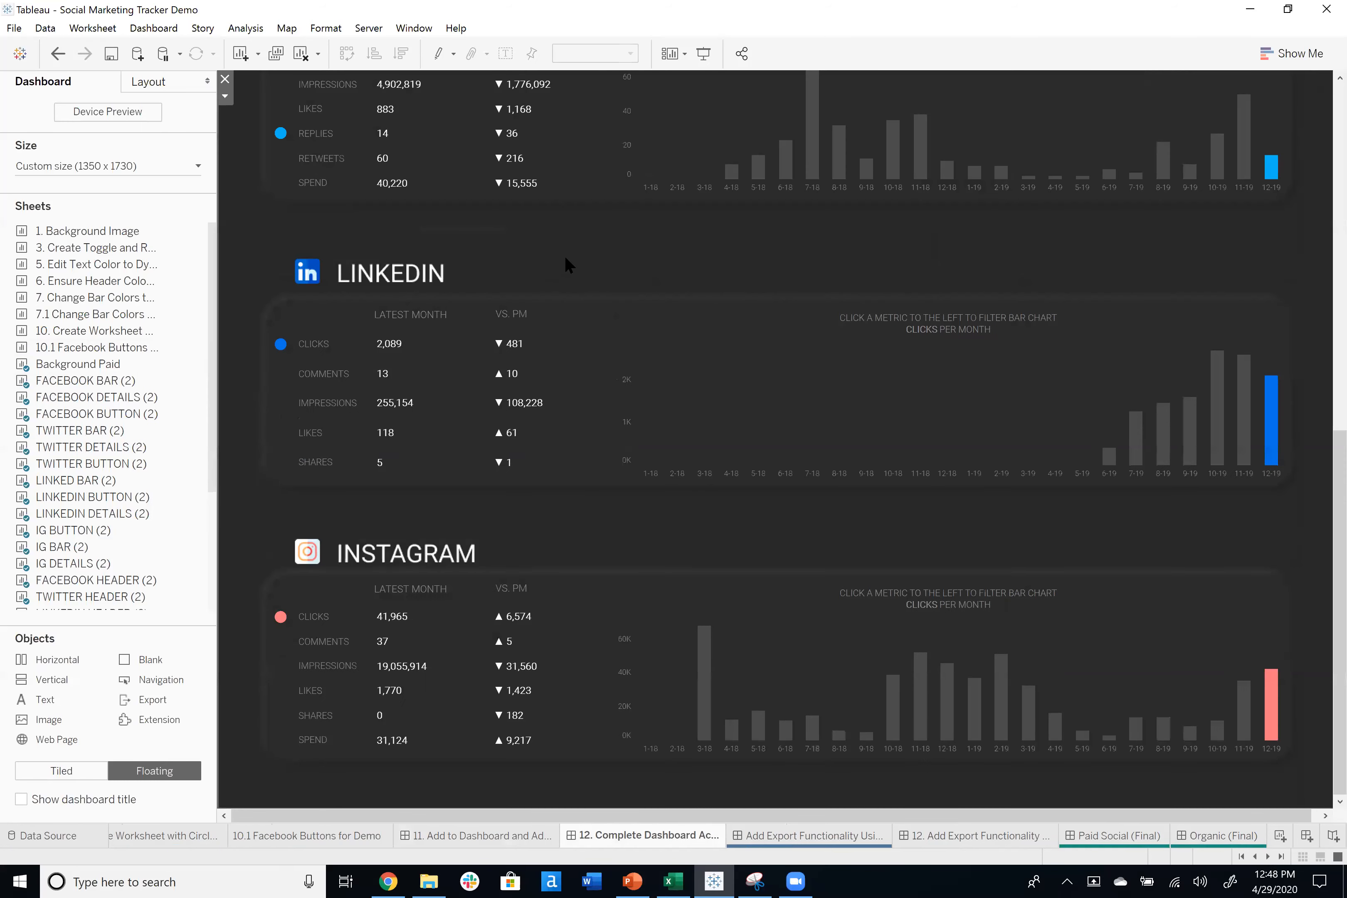
{"action": "left_click_drag", "start_coordinate": [1340, 556], "coordinate": [1340, 291]}
{"action": "left_click", "coordinate": [143, 28]}
{"action": "left_click", "coordinate": [208, 232]}
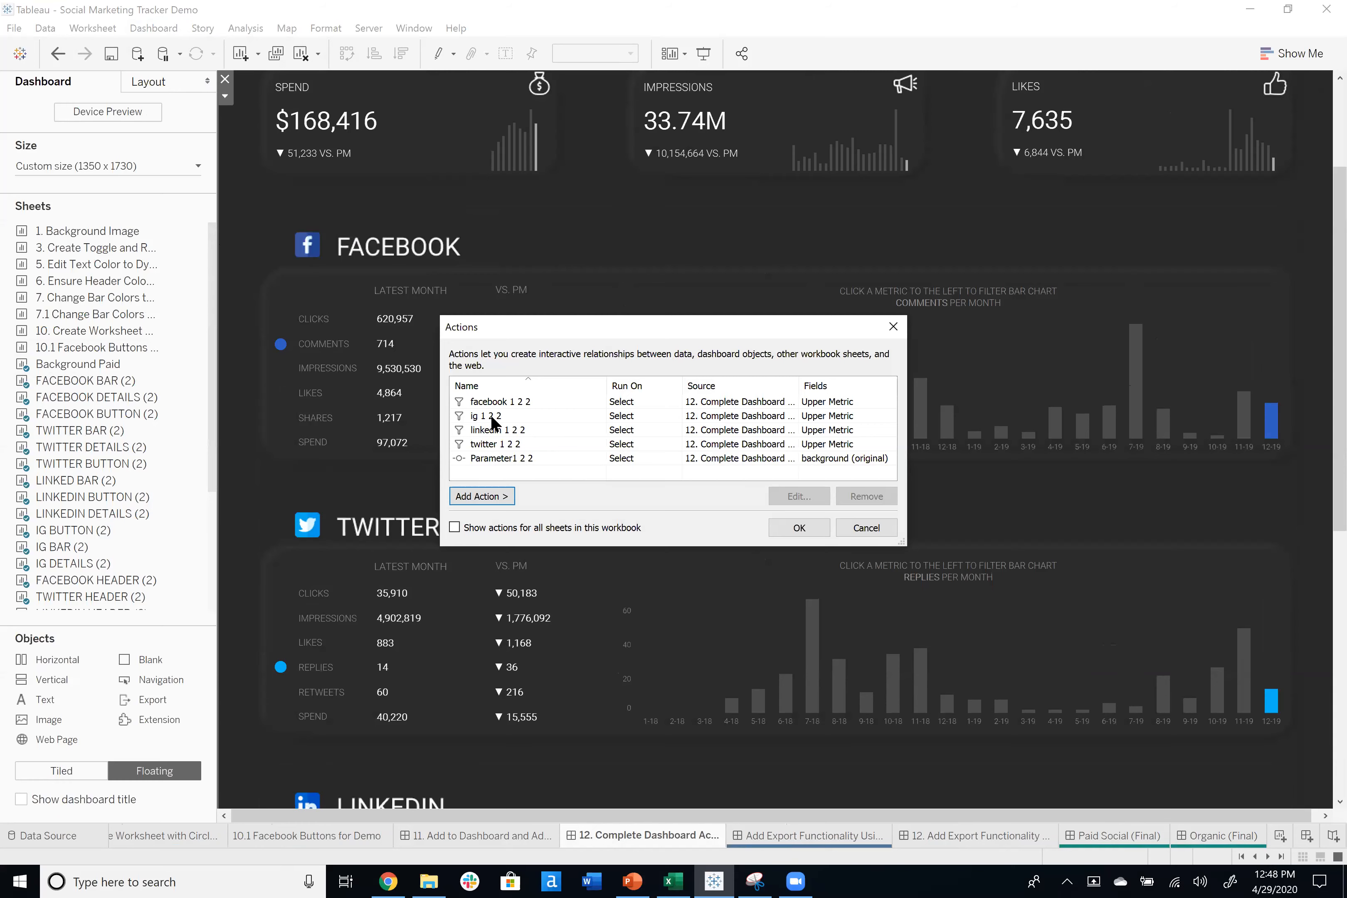
{"action": "left_click", "coordinate": [695, 444]}
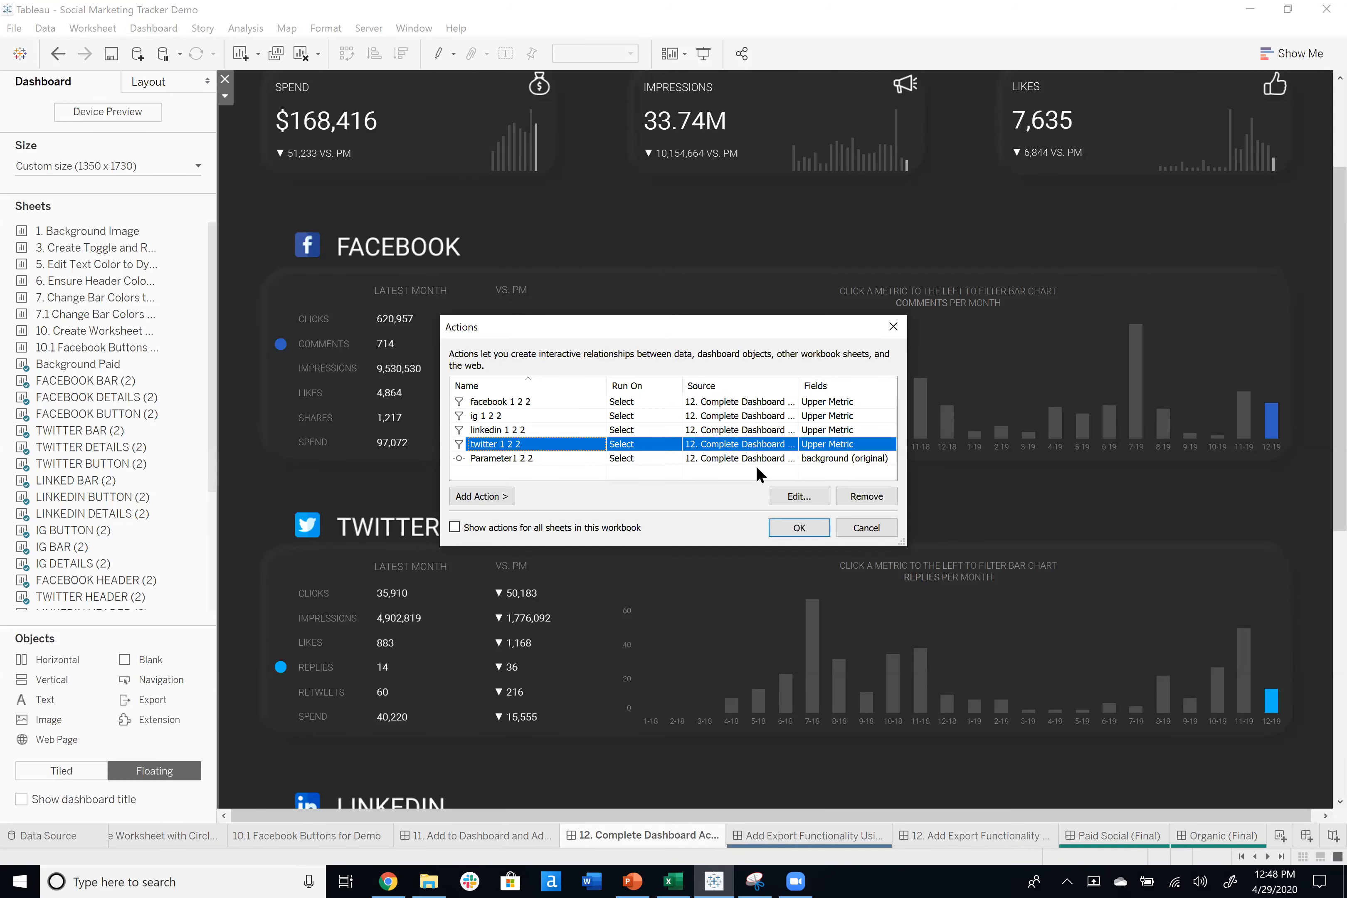
{"action": "left_click", "coordinate": [812, 496]}
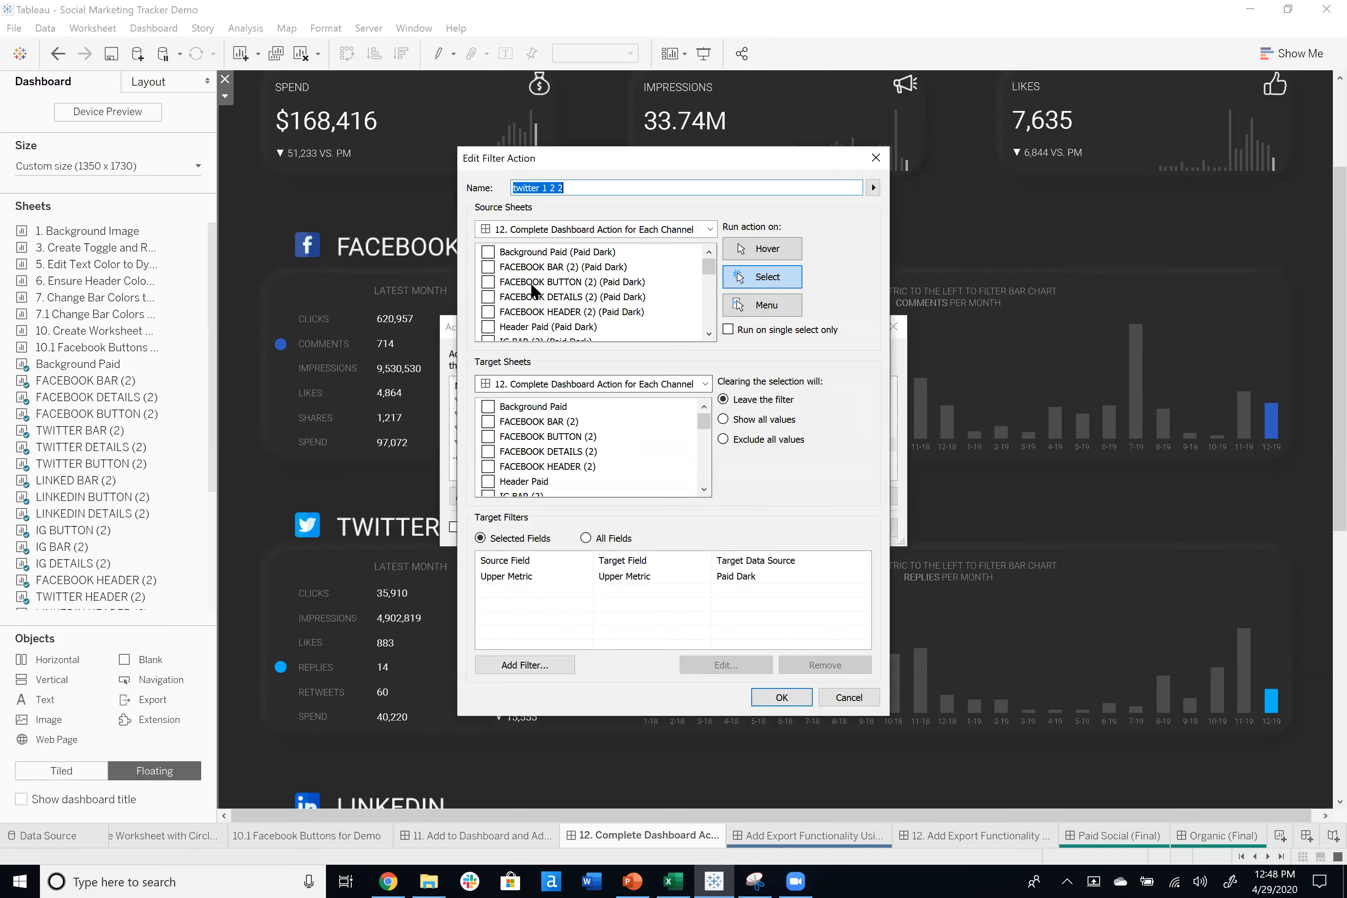
Review the source and target sheets of the twitter 1 2 2 filter action and close the action settings.
{"action": "scroll", "coordinate": [530, 281], "scroll_direction": "down", "scroll_amount": 5}
{"action": "left_click", "coordinate": [488, 311]}
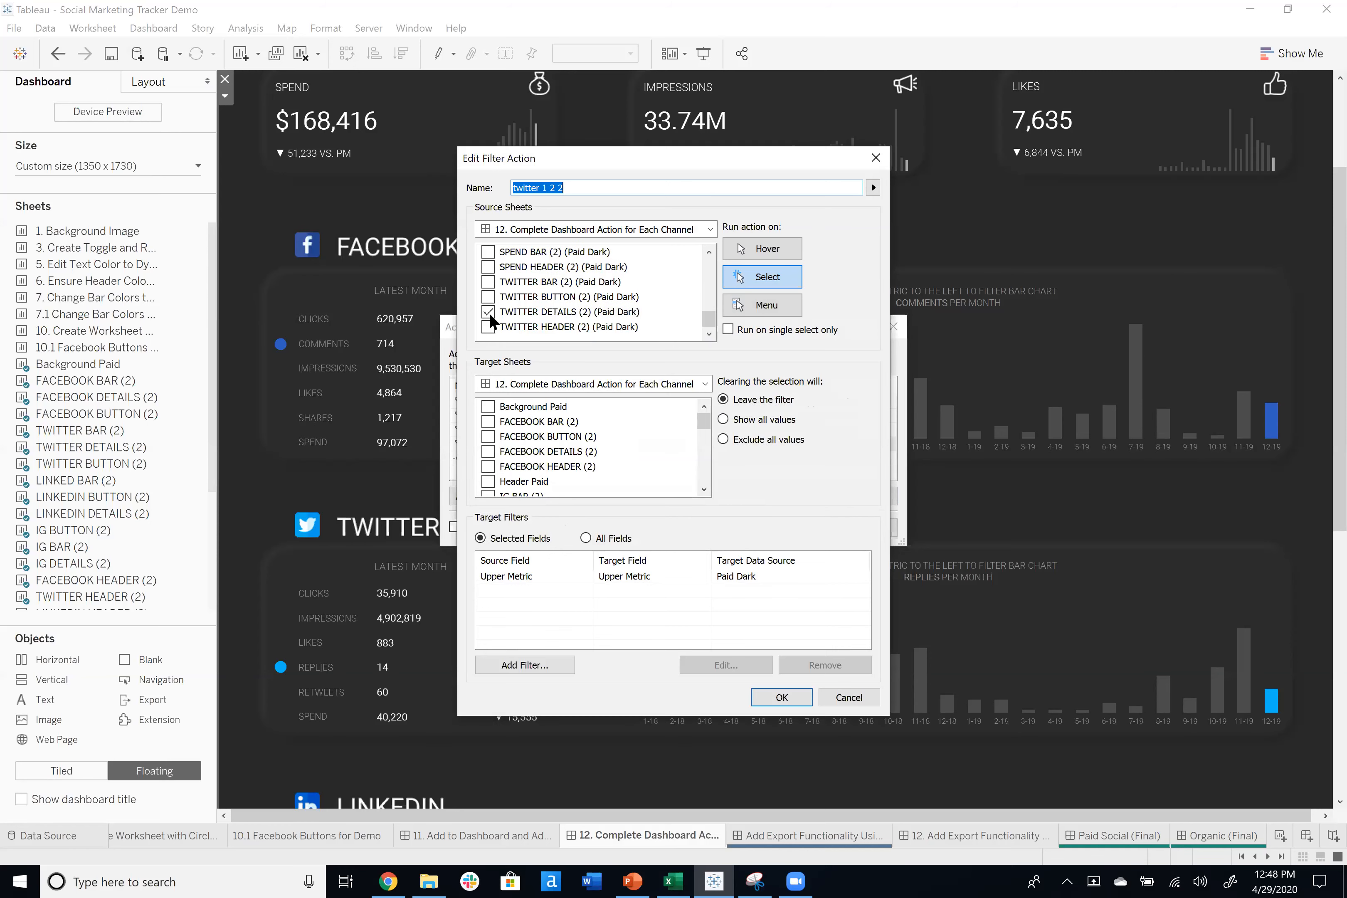
{"action": "scroll", "coordinate": [559, 432], "scroll_direction": "down", "scroll_amount": 4}
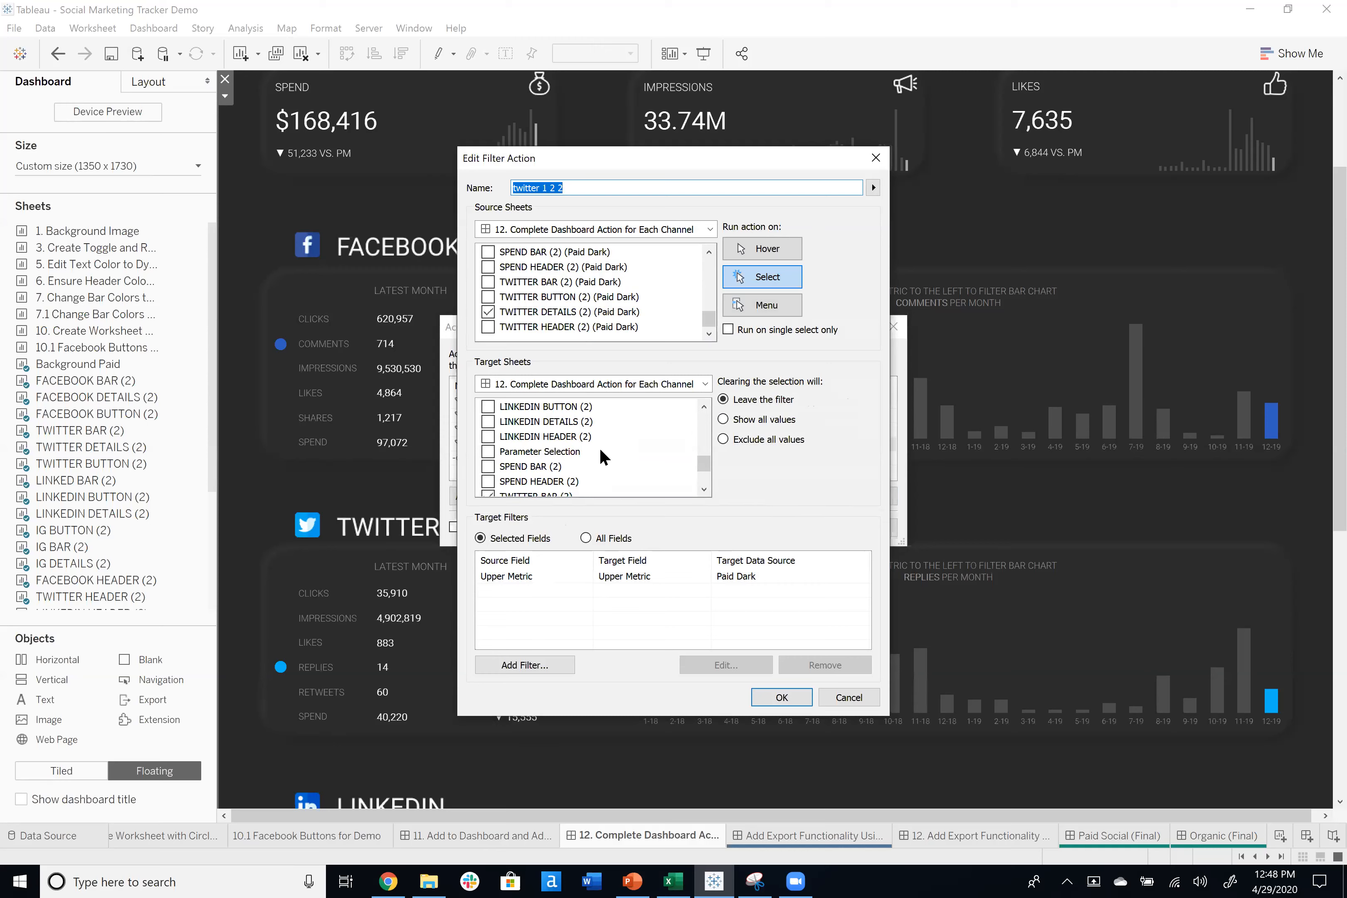
{"action": "scroll", "coordinate": [598, 447], "scroll_direction": "down", "scroll_amount": 1}
{"action": "key", "text": "Return"}
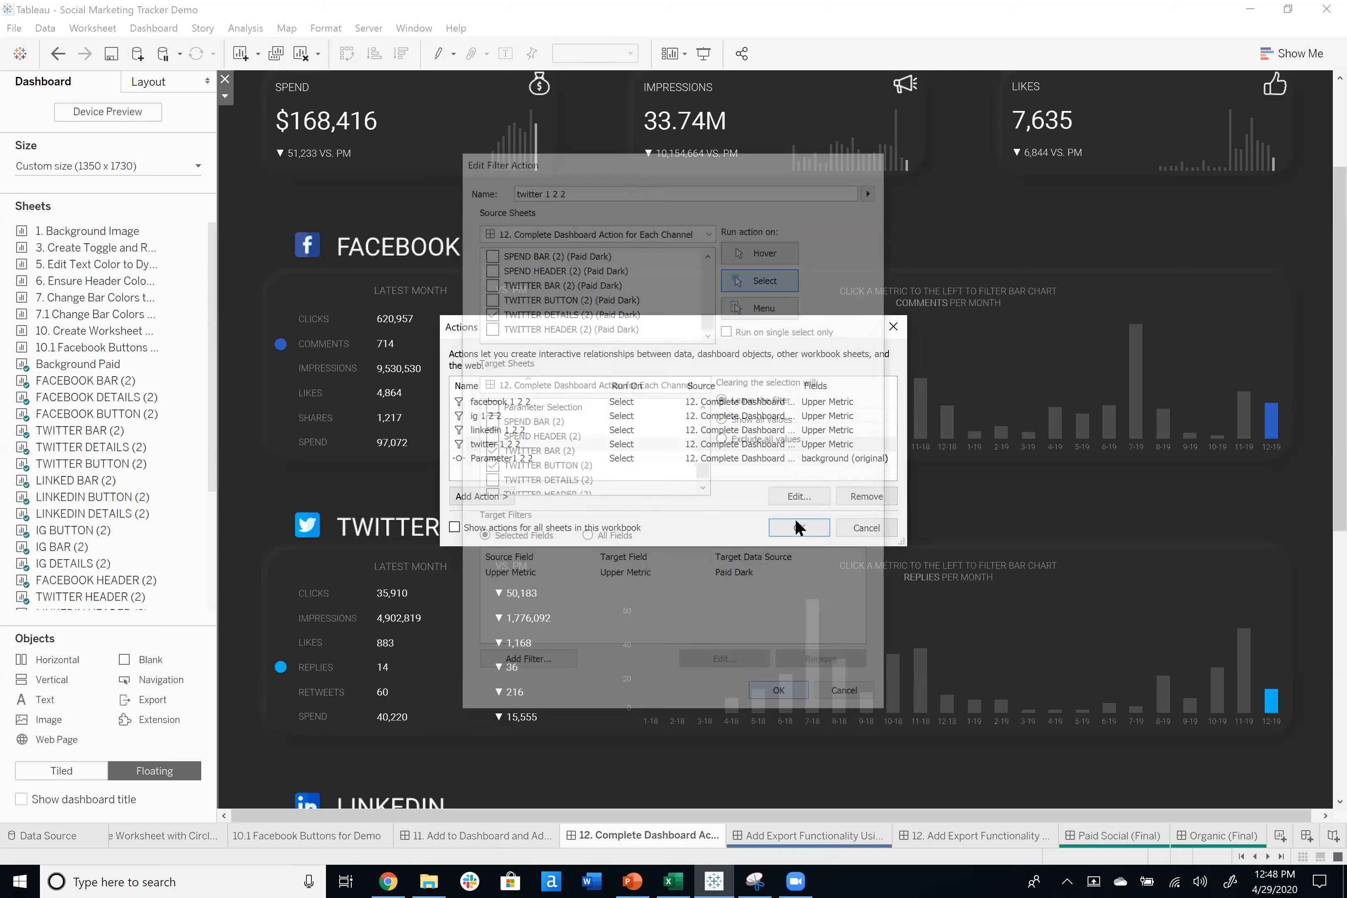
{"action": "left_click", "coordinate": [794, 518]}
Test the channel filter actions on Twitter's Impressions row and Facebook's Likes row.
{"action": "left_click", "coordinate": [534, 619]}
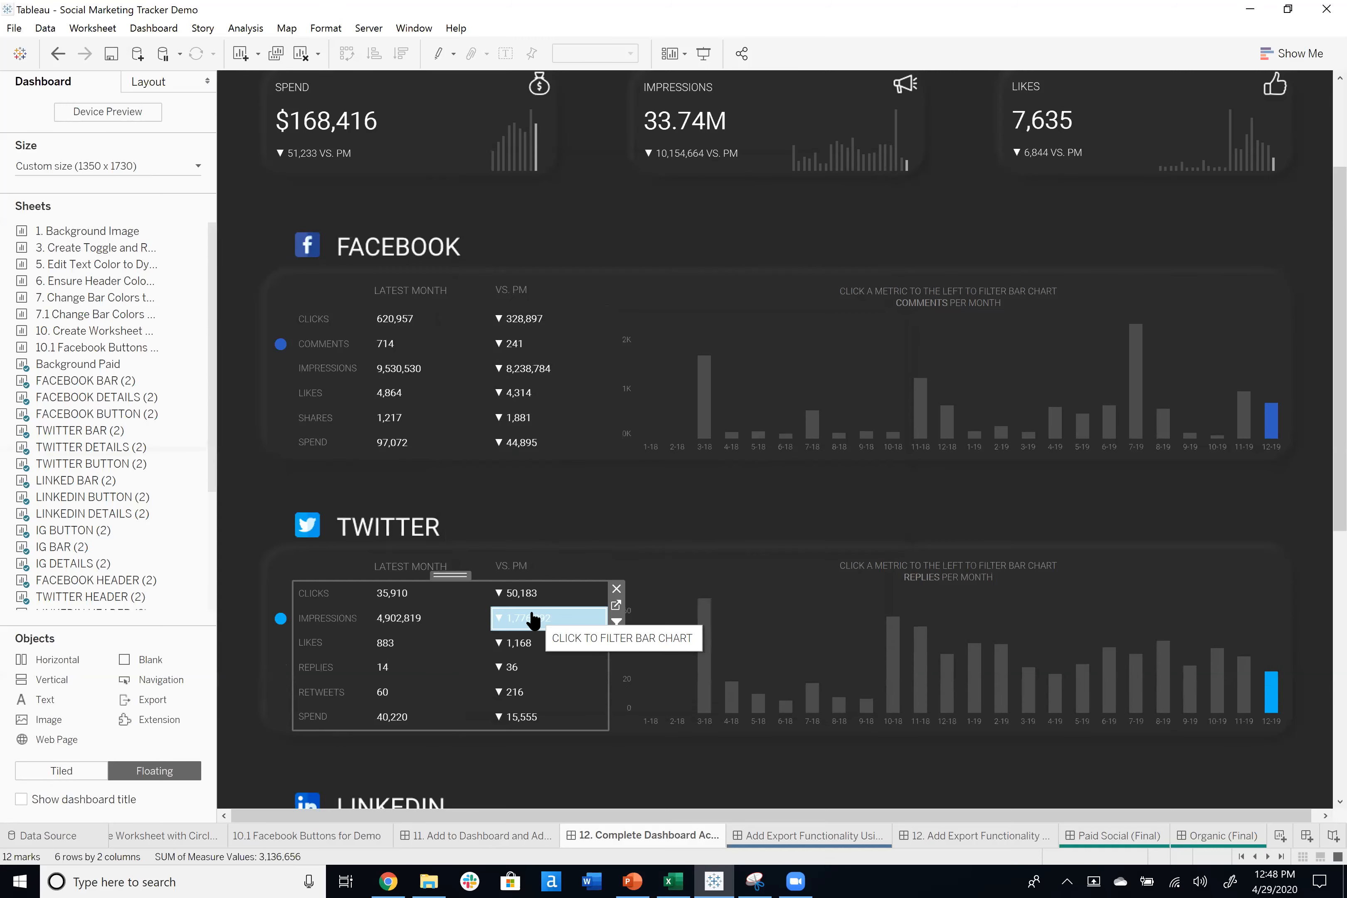
{"action": "left_click", "coordinate": [546, 403]}
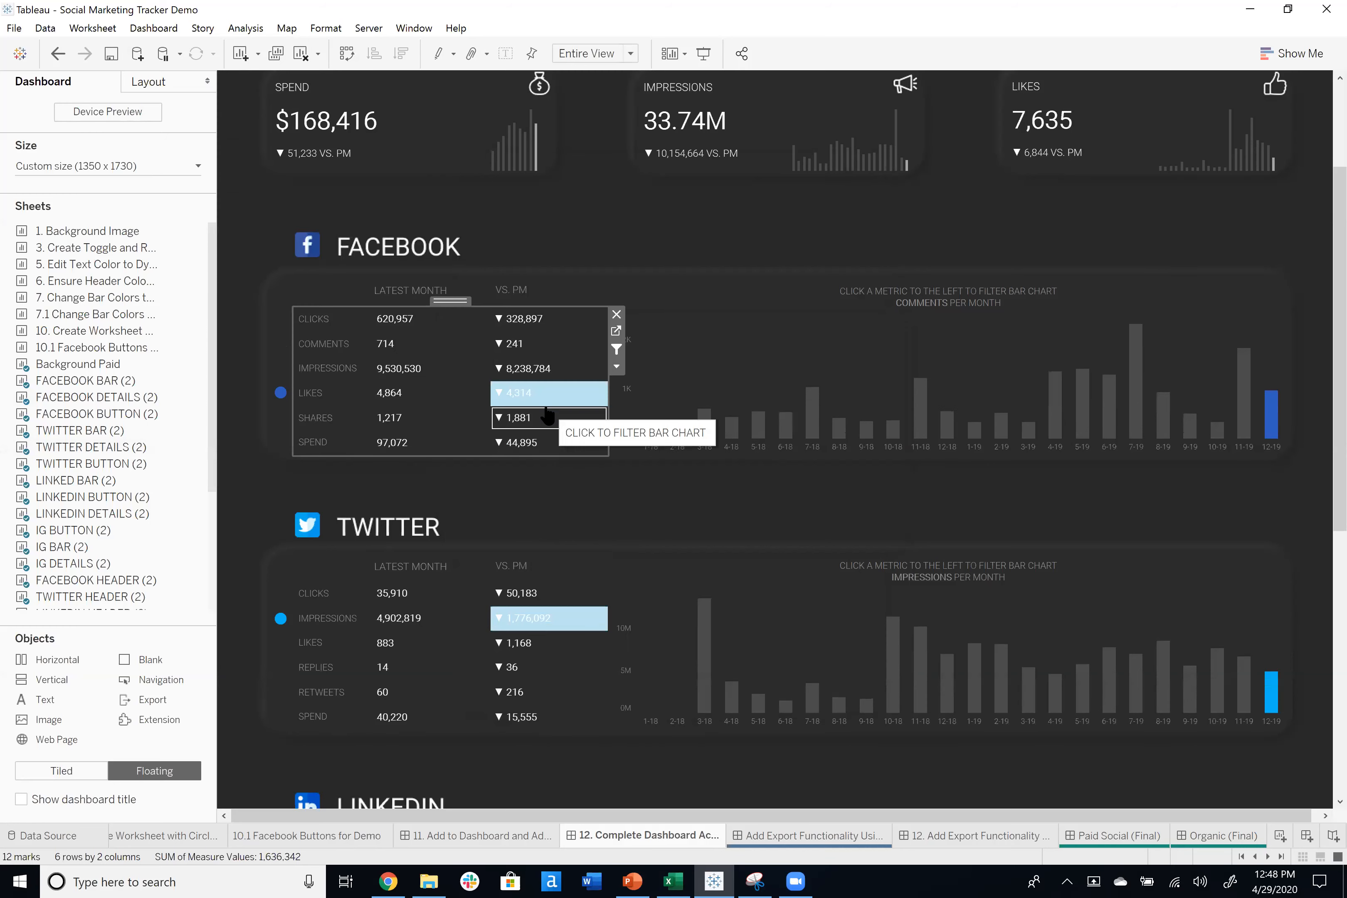
{"action": "scroll", "coordinate": [776, 441], "scroll_direction": "down", "scroll_amount": 5}
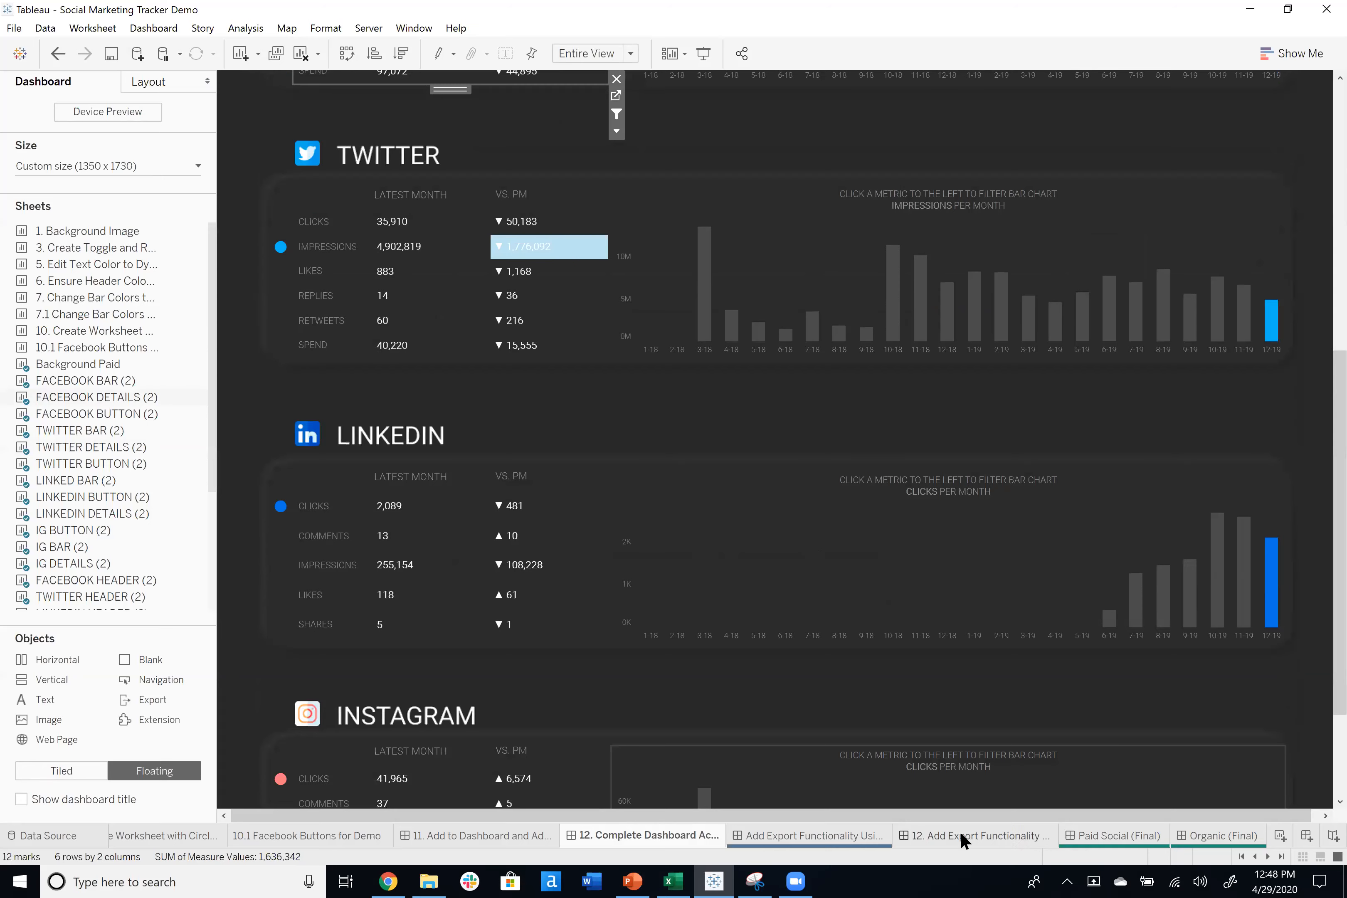
Go through the Add Export Functionality title dashboard to the 12. Add Export Functionality dashboard and show its export icons.
{"action": "left_click", "coordinate": [859, 835]}
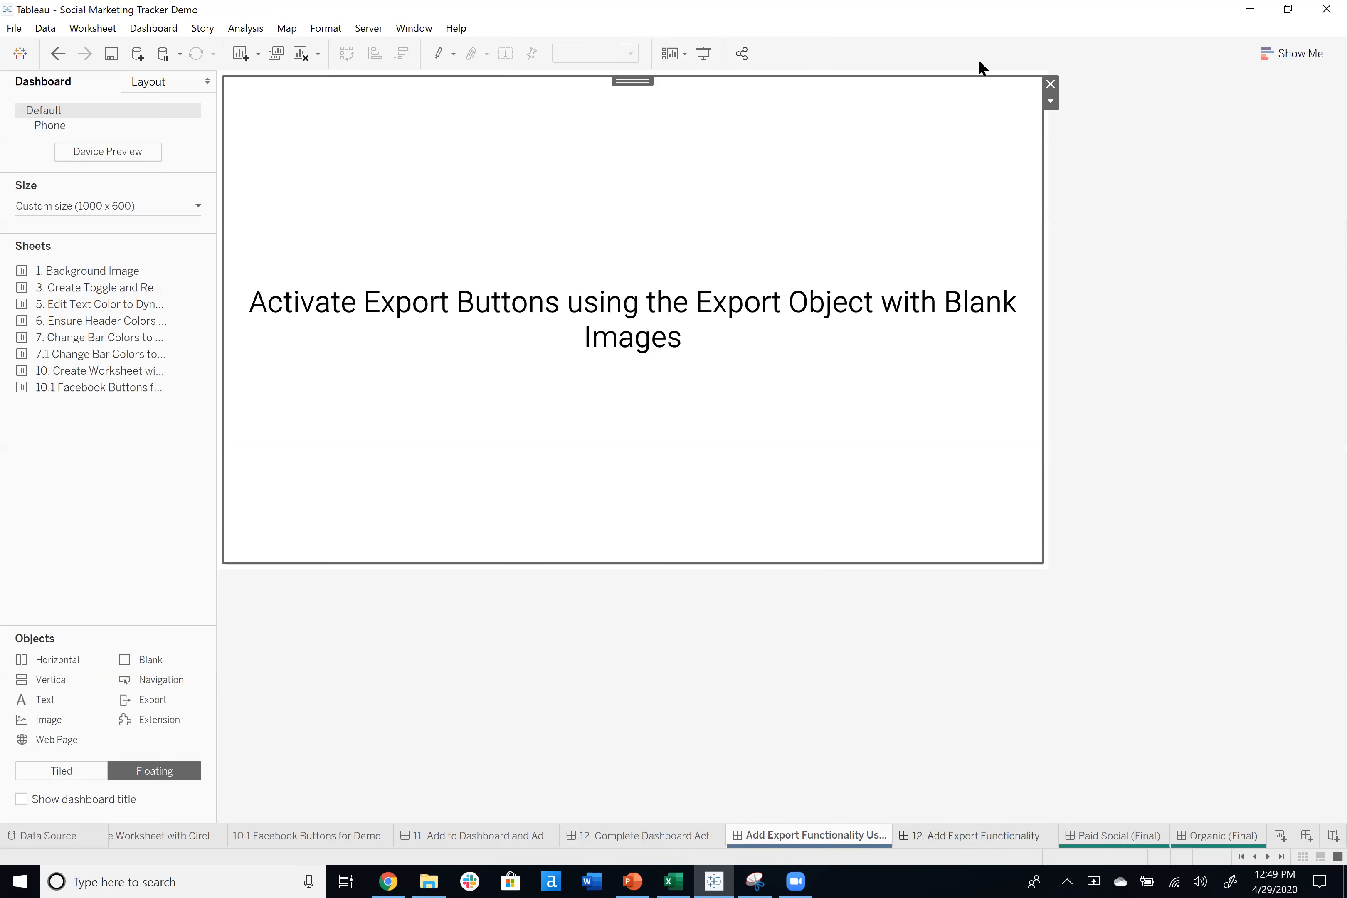
{"action": "key", "text": "ctrl+Tab"}
{"action": "scroll", "coordinate": [1316, 159], "scroll_direction": "up", "scroll_amount": 3}
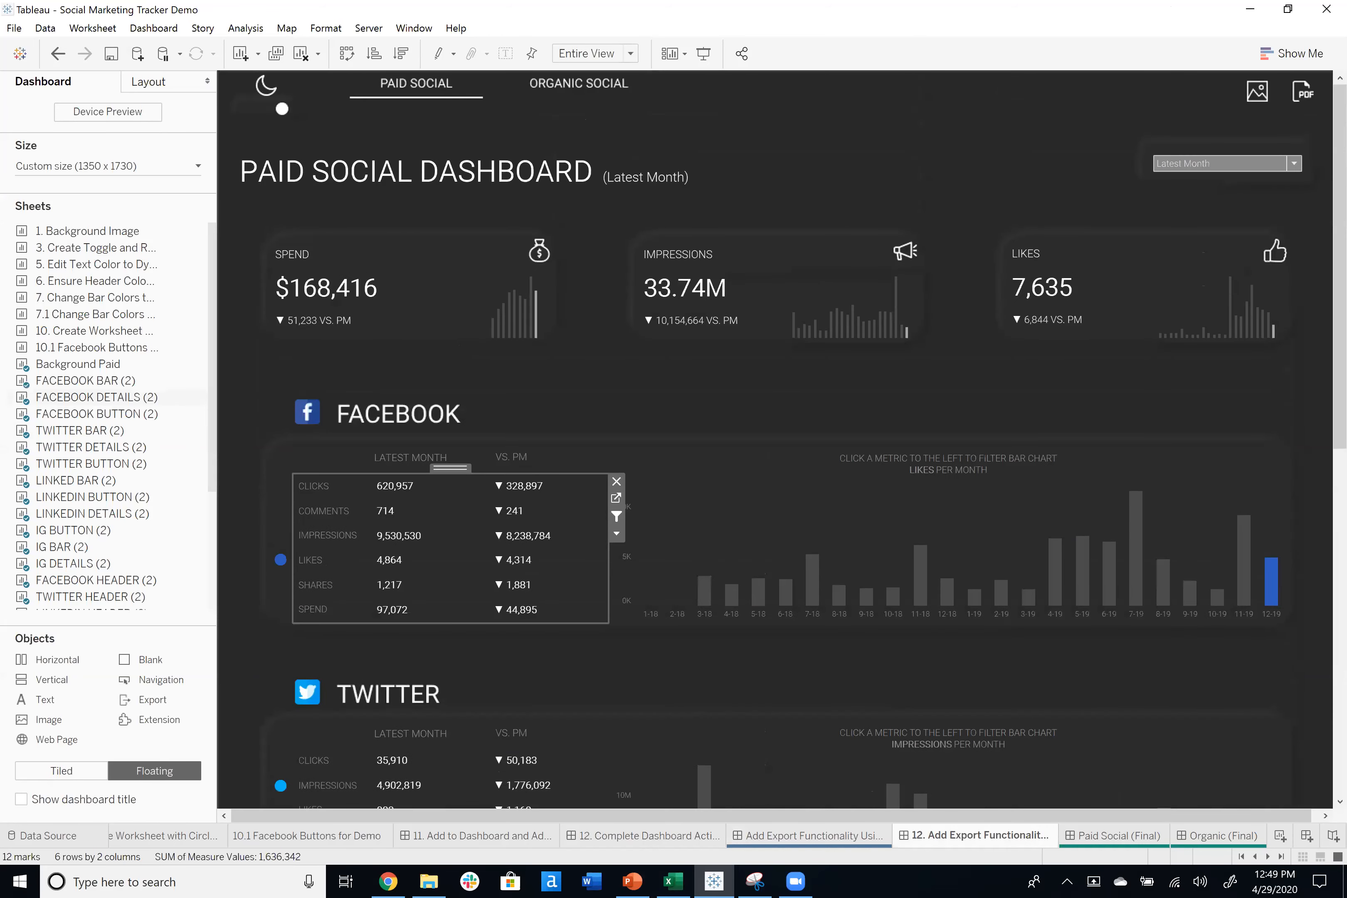
{"action": "left_click", "coordinate": [1308, 92]}
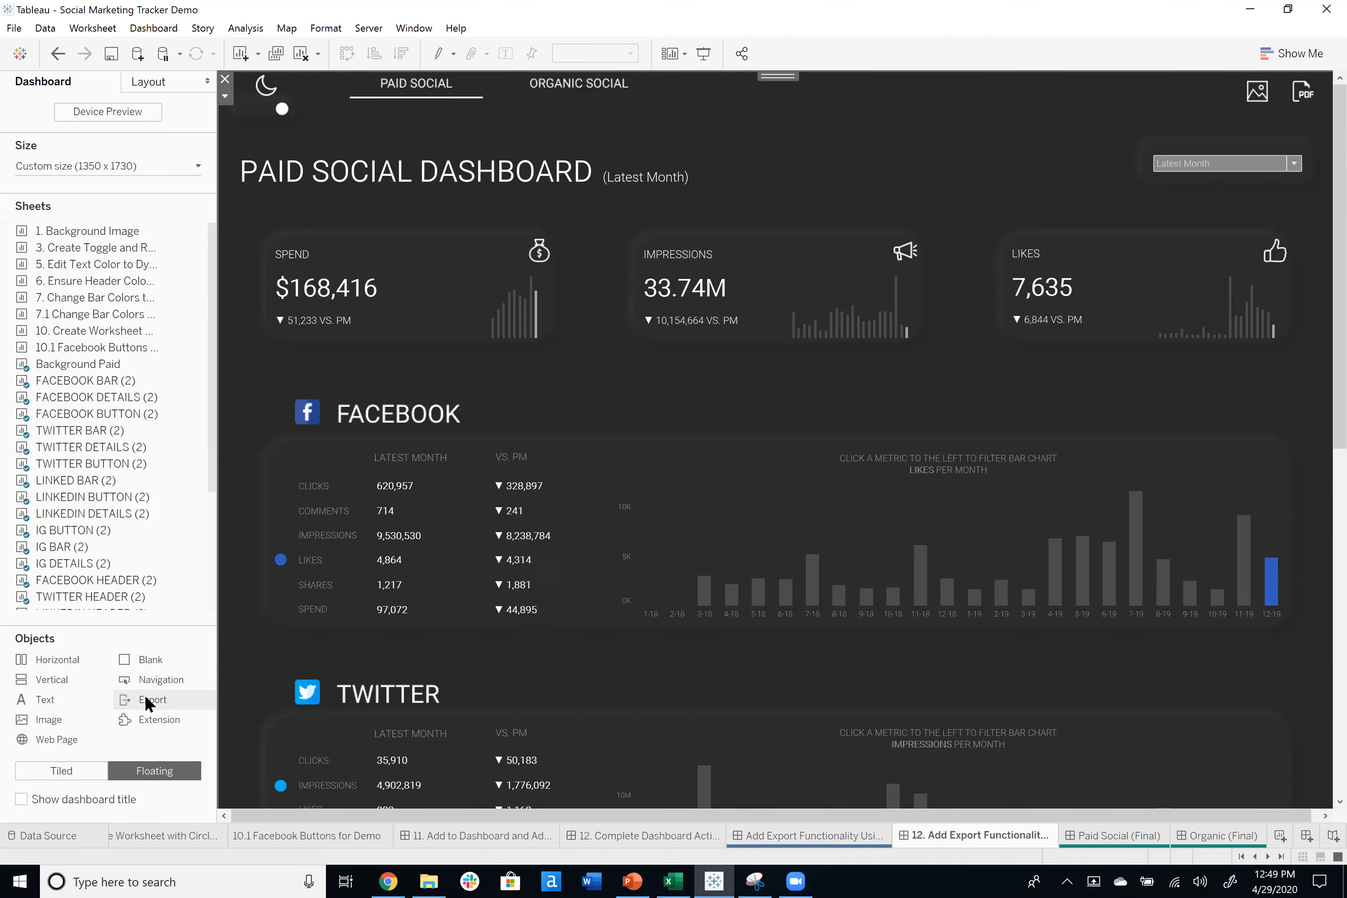
Add a floating Export object beside the dashboard title, set to export to Image with the Image Button style.
{"action": "left_click_drag", "start_coordinate": [149, 690], "coordinate": [735, 165]}
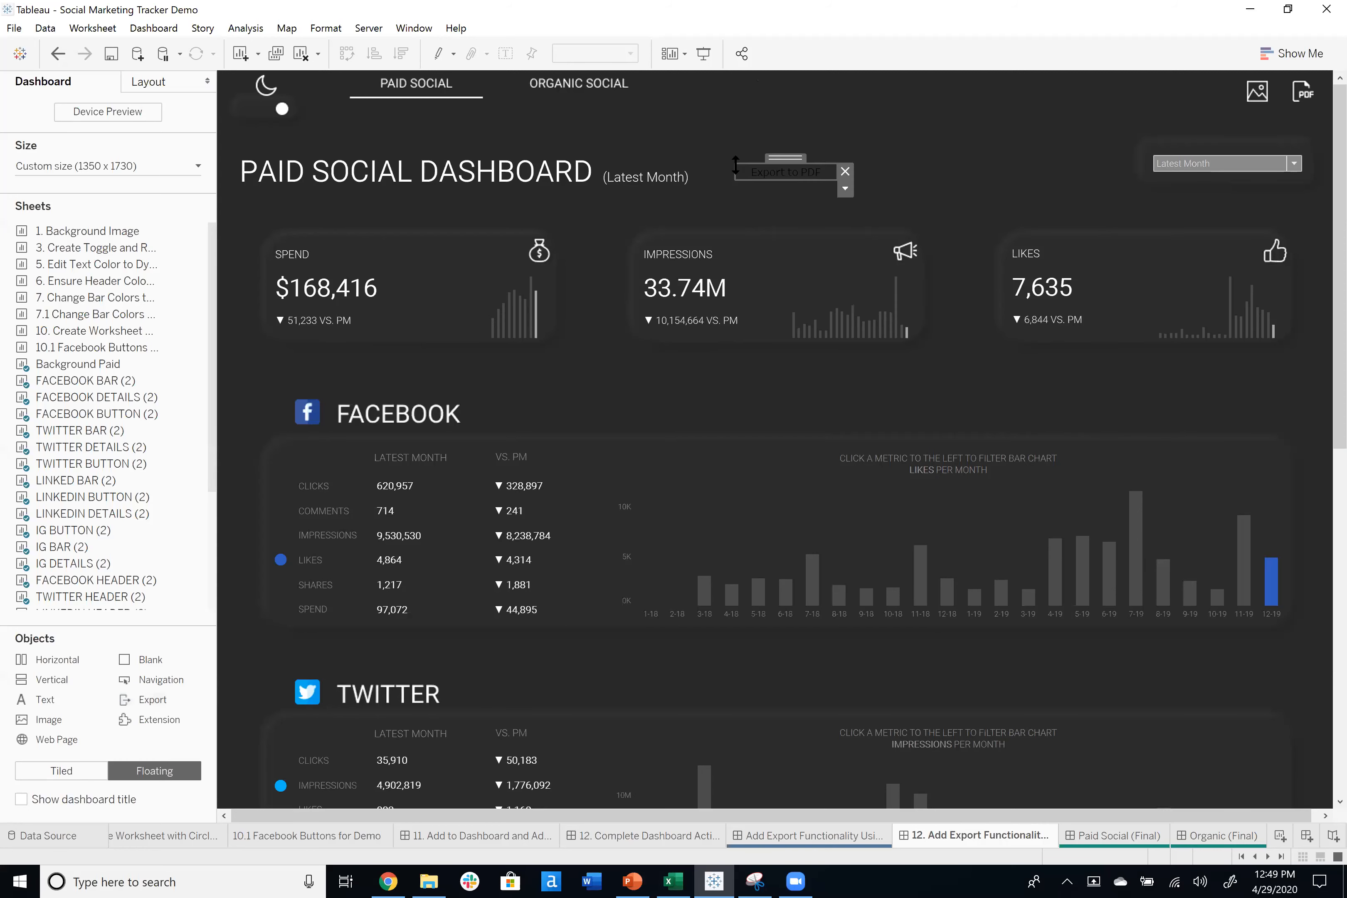
{"action": "left_click", "coordinate": [845, 189]}
{"action": "left_click", "coordinate": [881, 209]}
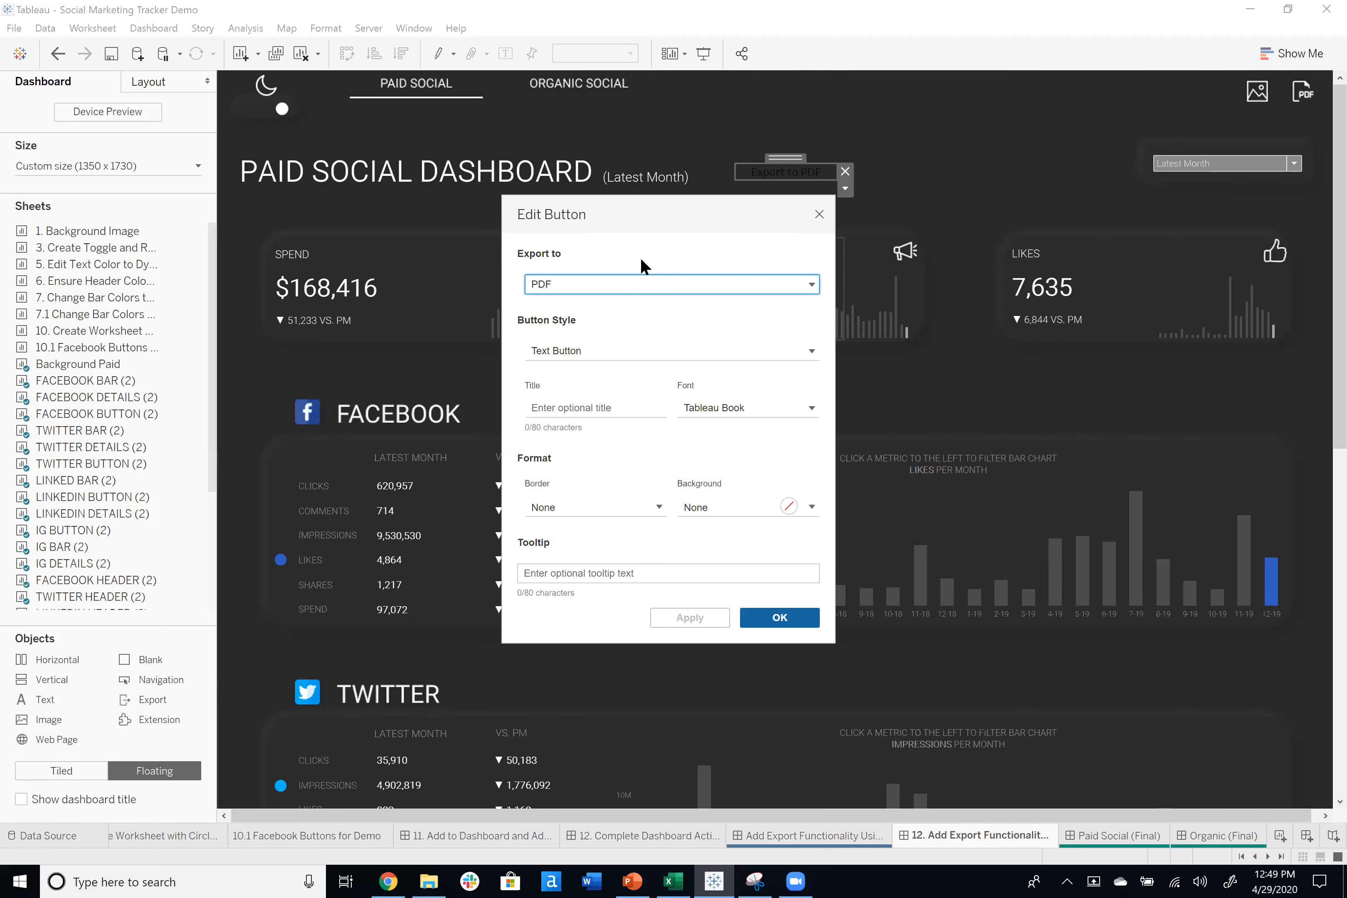
{"action": "left_click", "coordinate": [595, 275]}
{"action": "left_click", "coordinate": [581, 302]}
{"action": "left_click", "coordinate": [570, 351]}
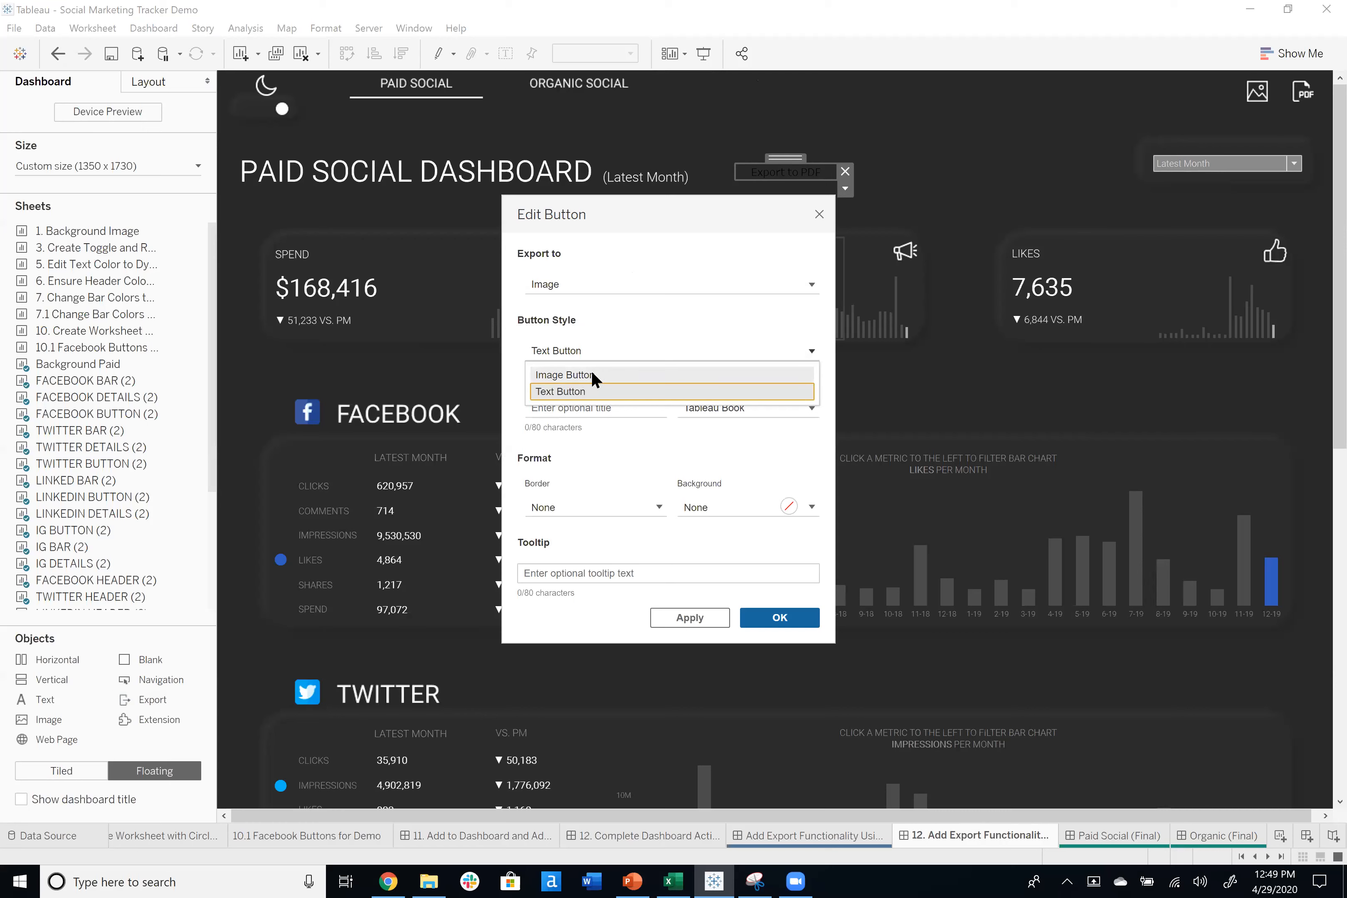
{"action": "left_click", "coordinate": [591, 372]}
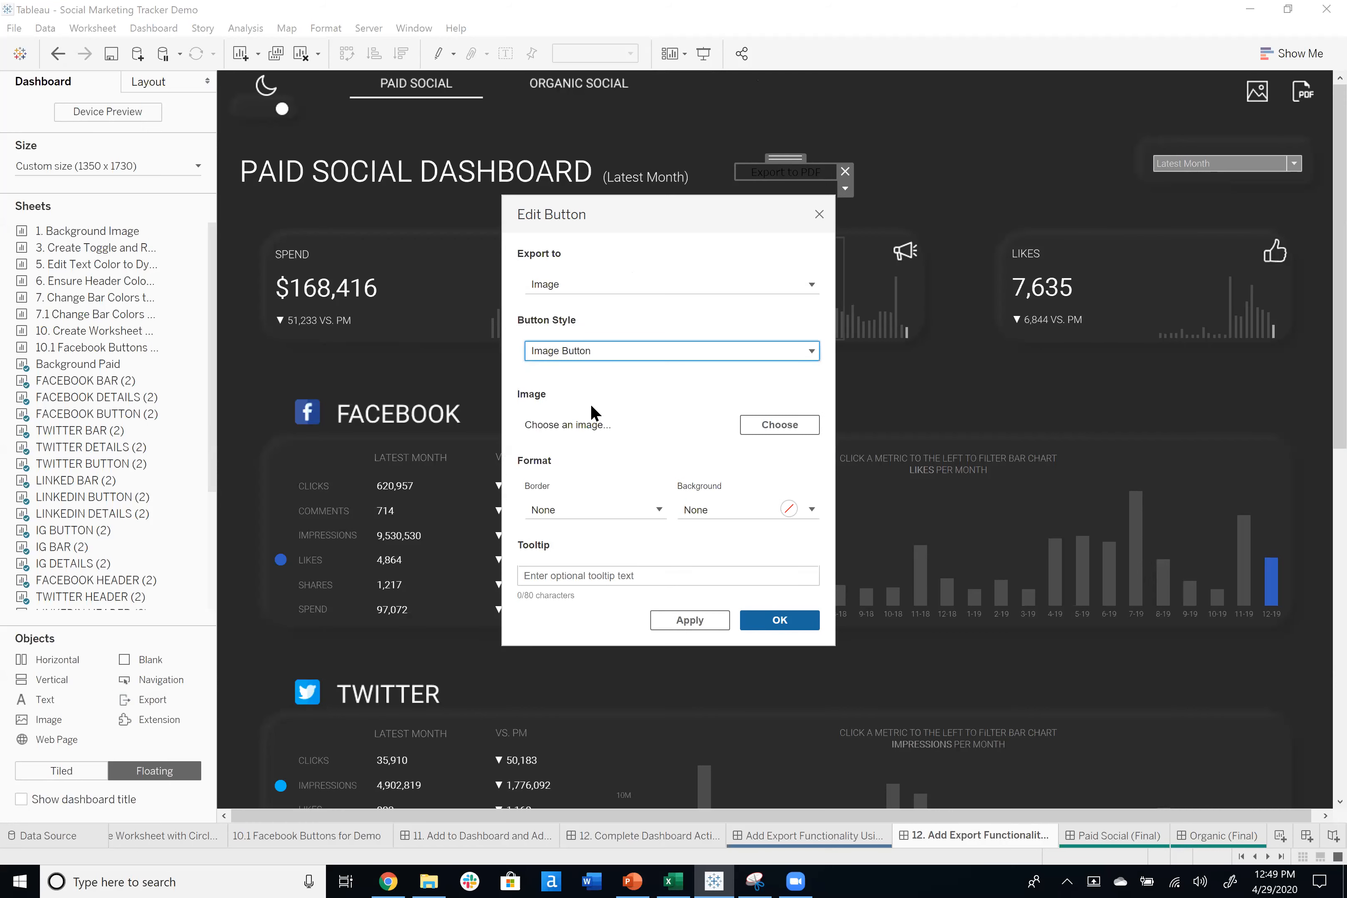
Use blank.png from the Social Marketing Dashboard folder as the export button's image and move the button over the picture icon.
{"action": "left_click", "coordinate": [772, 432]}
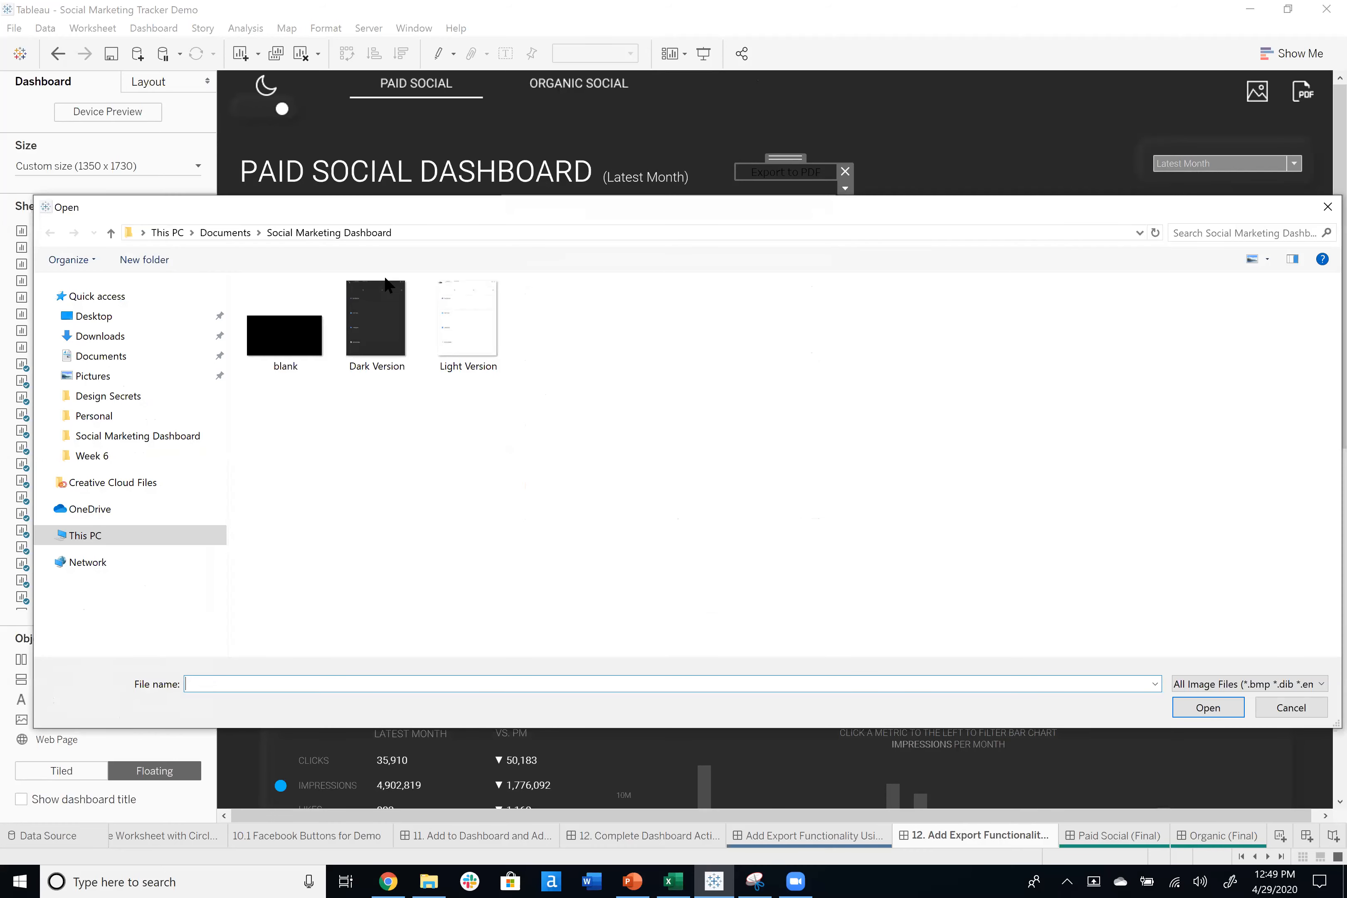
{"action": "left_click_drag", "start_coordinate": [484, 209], "coordinate": [479, 219]}
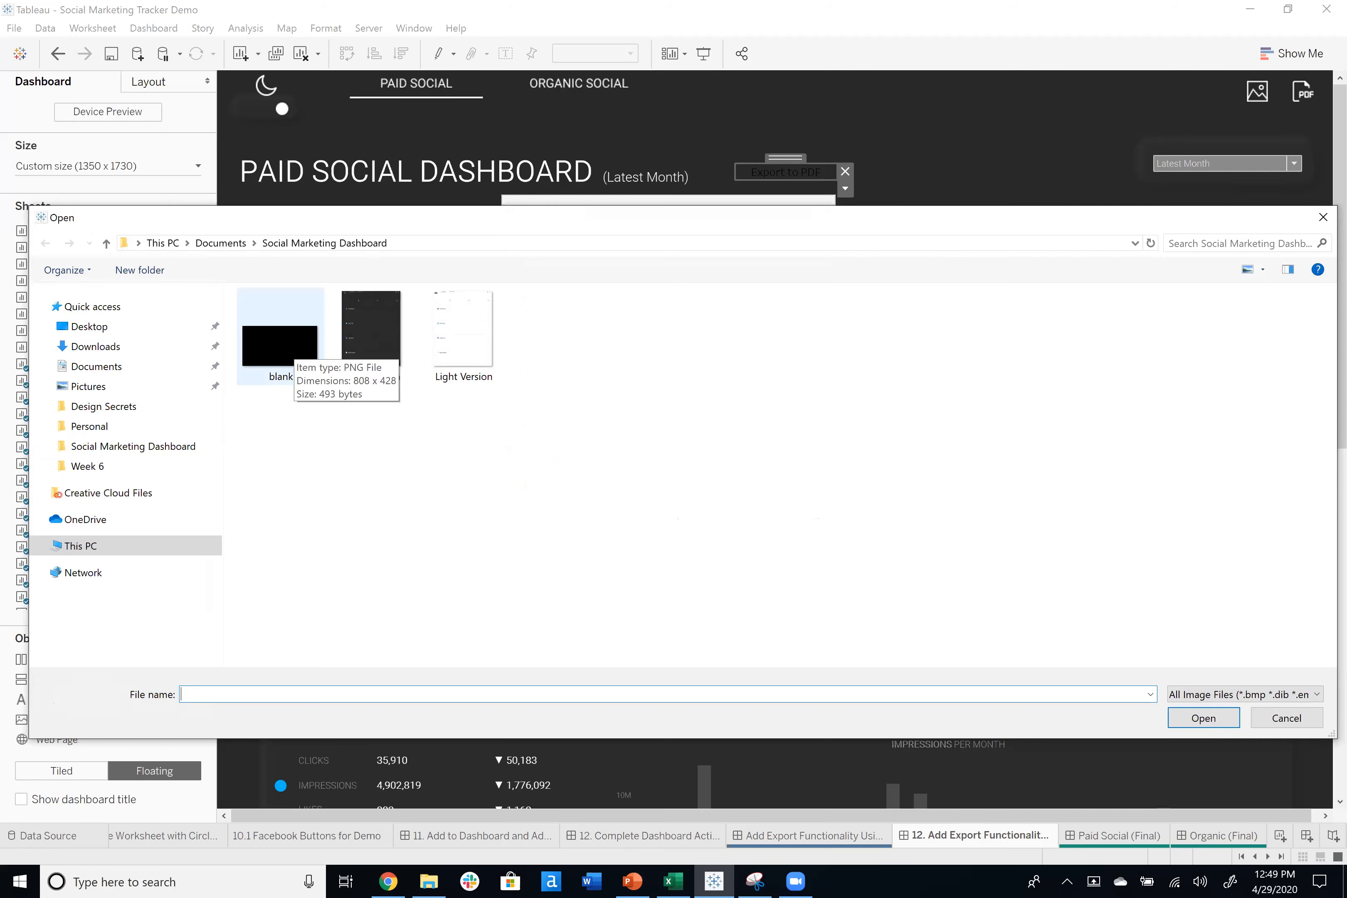
{"action": "left_click", "coordinate": [284, 348]}
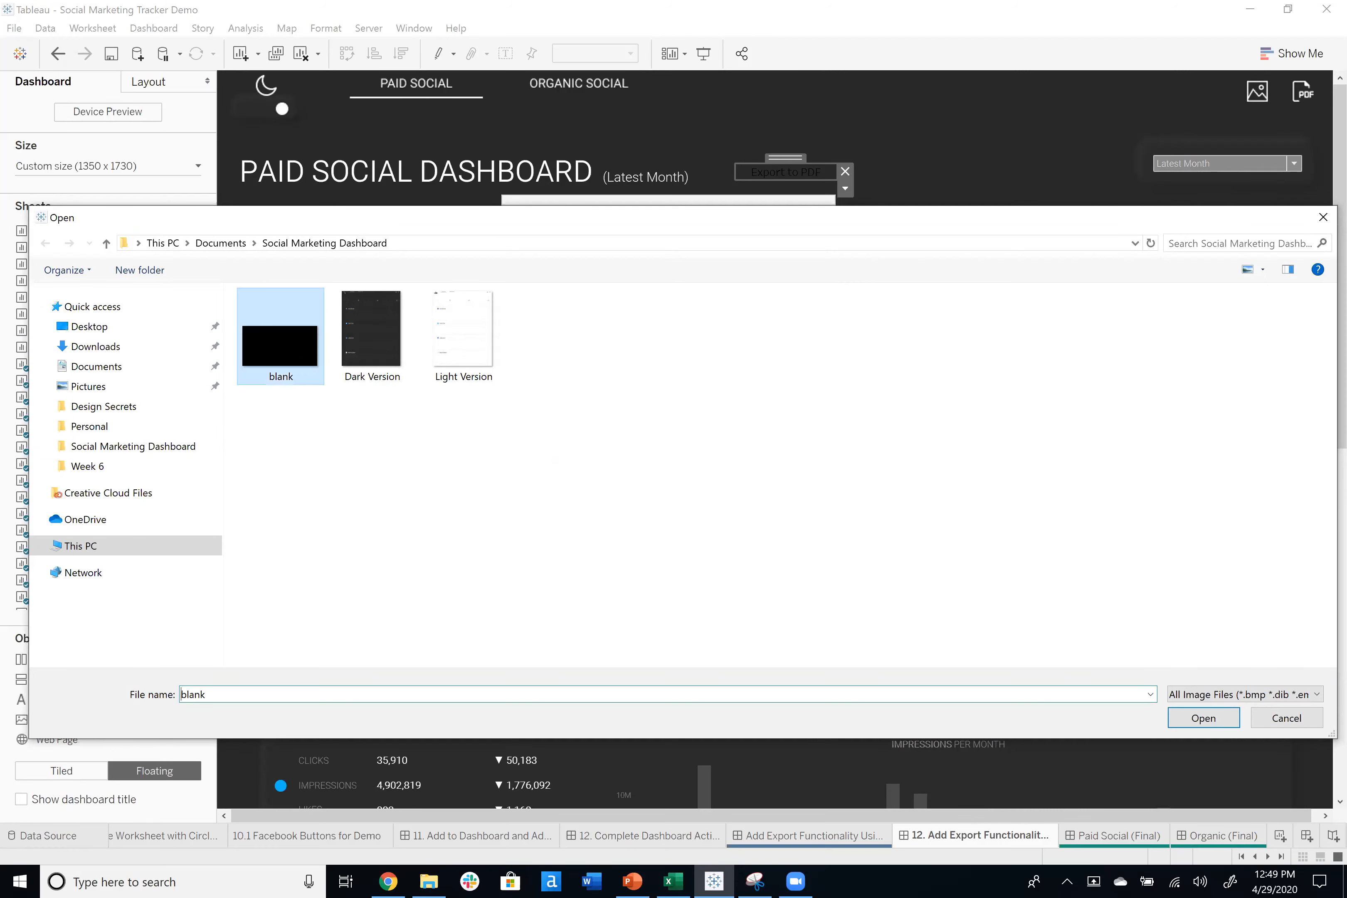
{"action": "left_click", "coordinate": [1183, 712]}
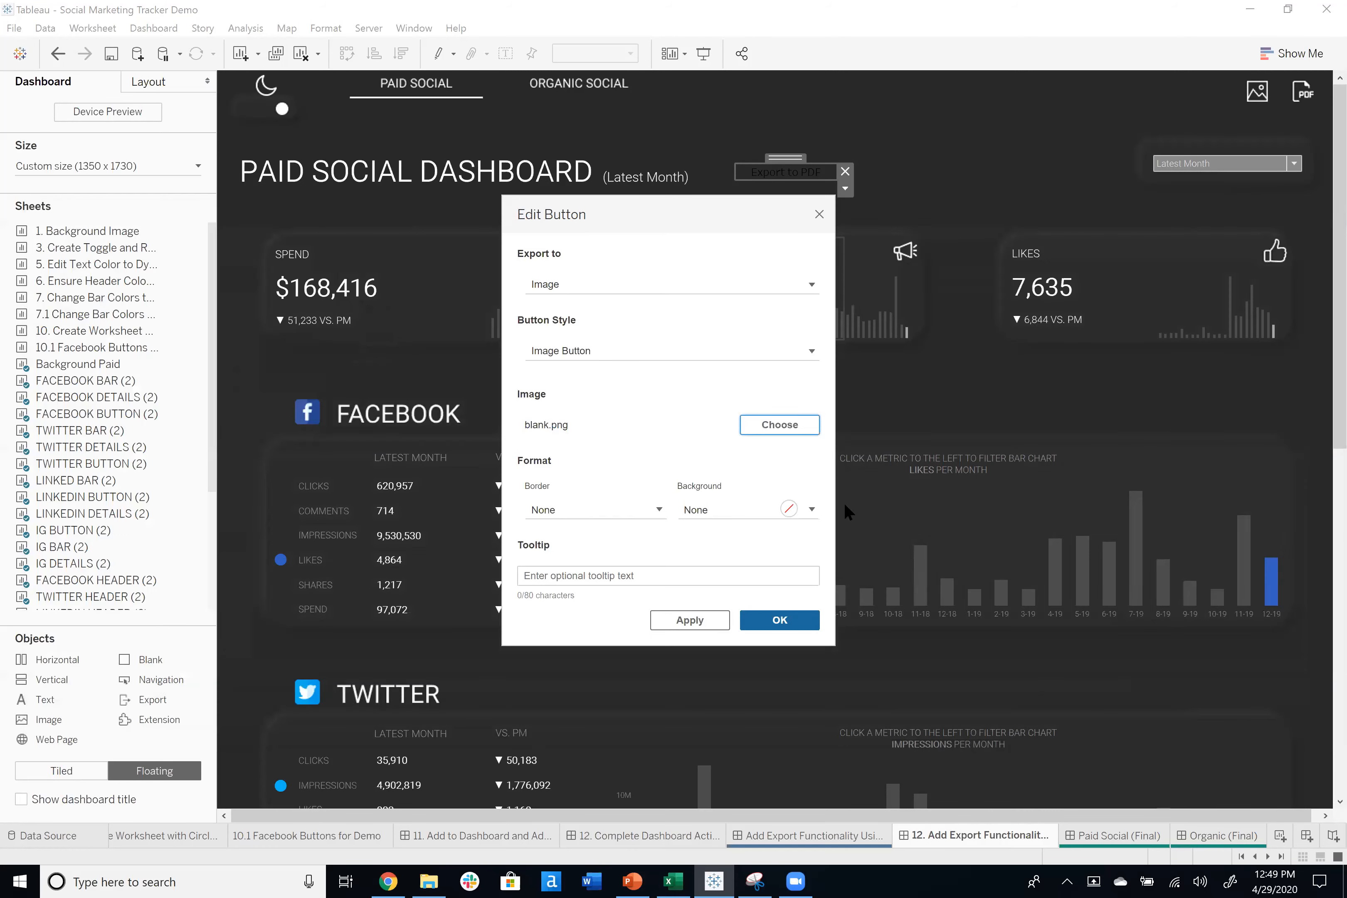
{"action": "left_click", "coordinate": [780, 620]}
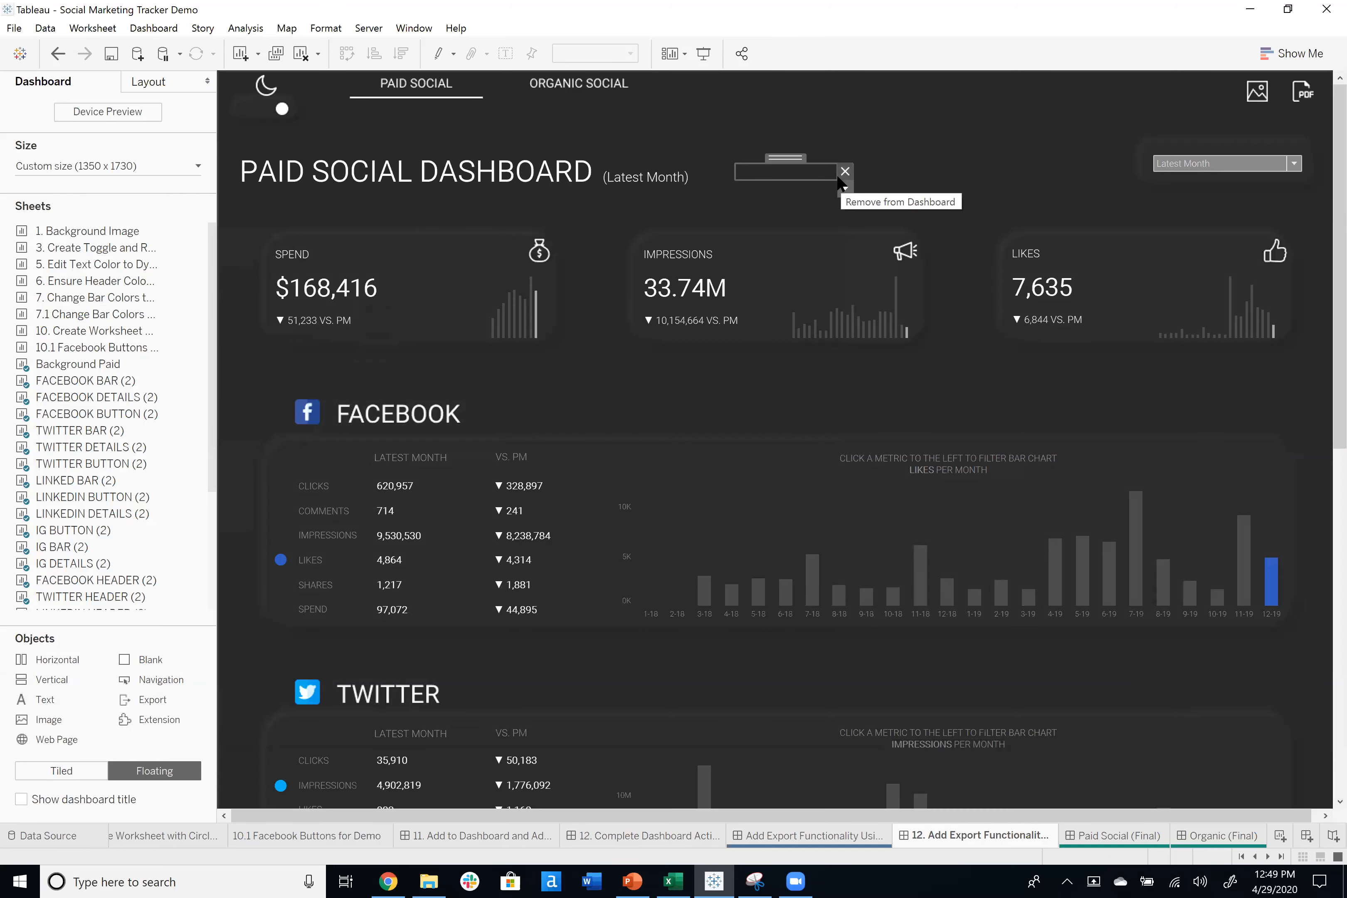
{"action": "left_click", "coordinate": [763, 167]}
{"action": "left_click_drag", "start_coordinate": [769, 159], "coordinate": [1255, 75]}
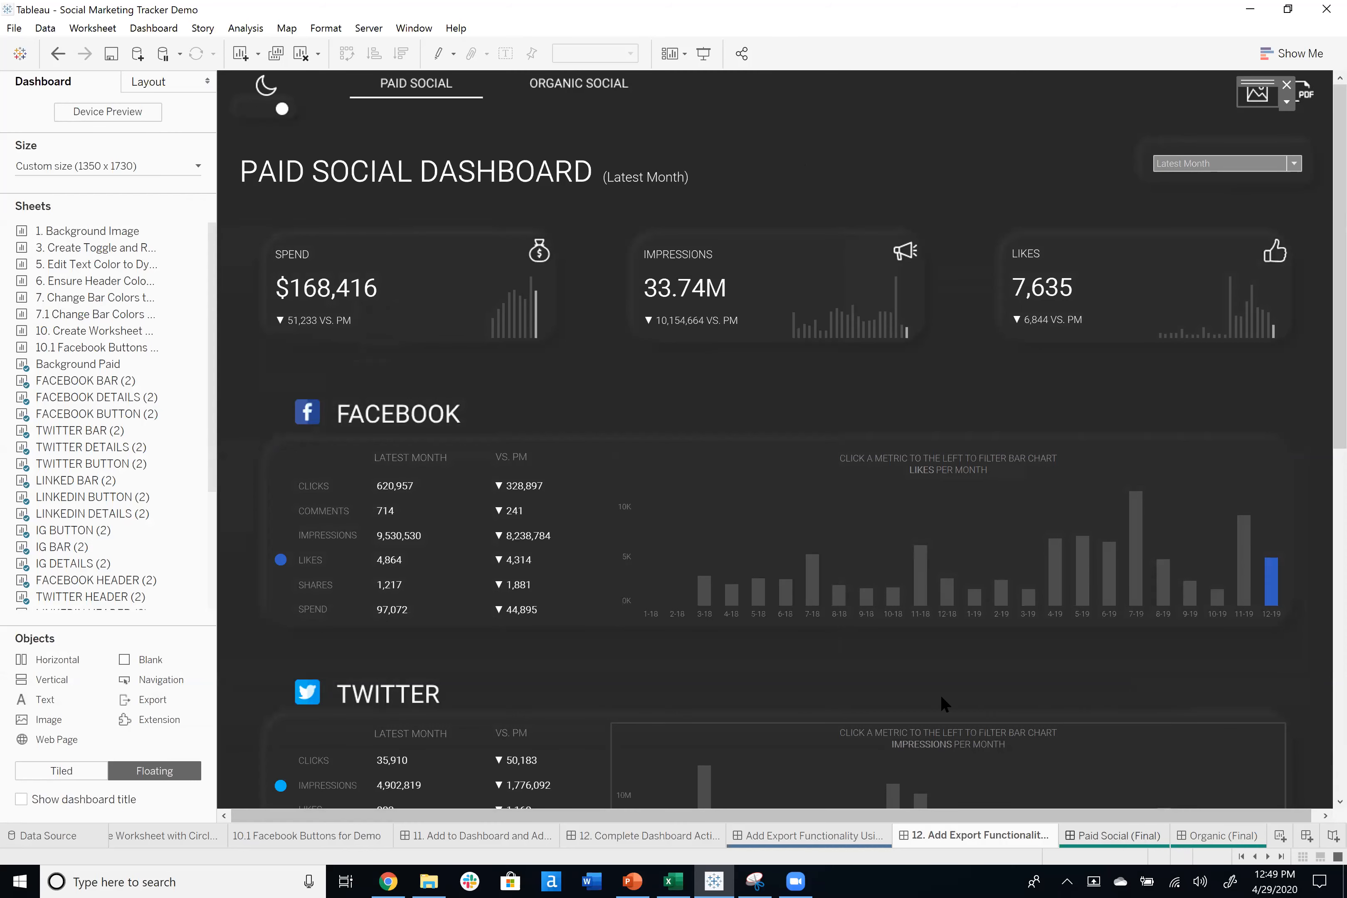
Show the Paid Social (Final) dashboard in presentation mode and try its background toggle.
{"action": "left_click", "coordinate": [1162, 830]}
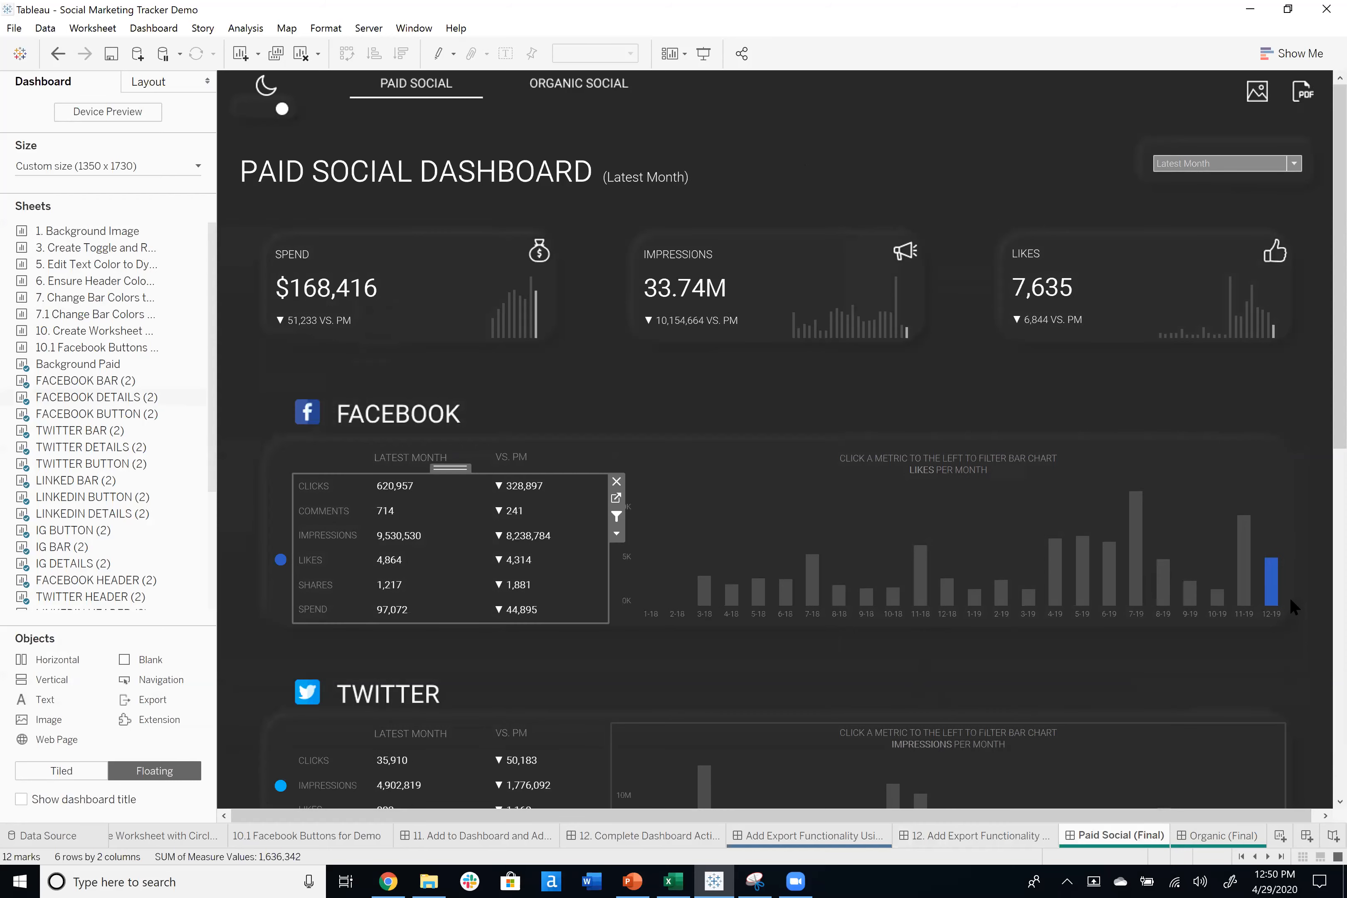
{"action": "left_click", "coordinate": [705, 53]}
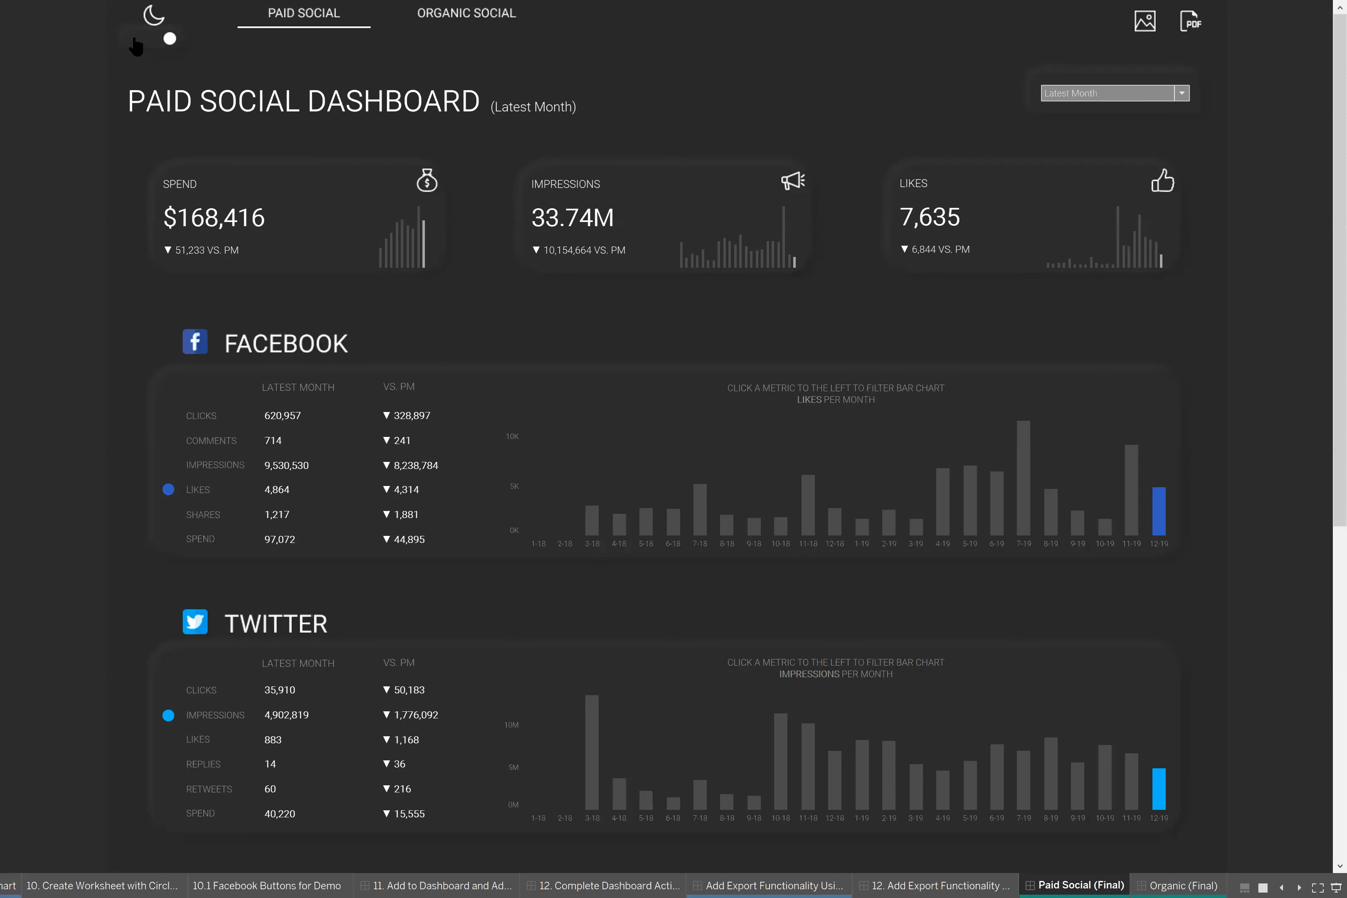
{"action": "left_click", "coordinate": [136, 40]}
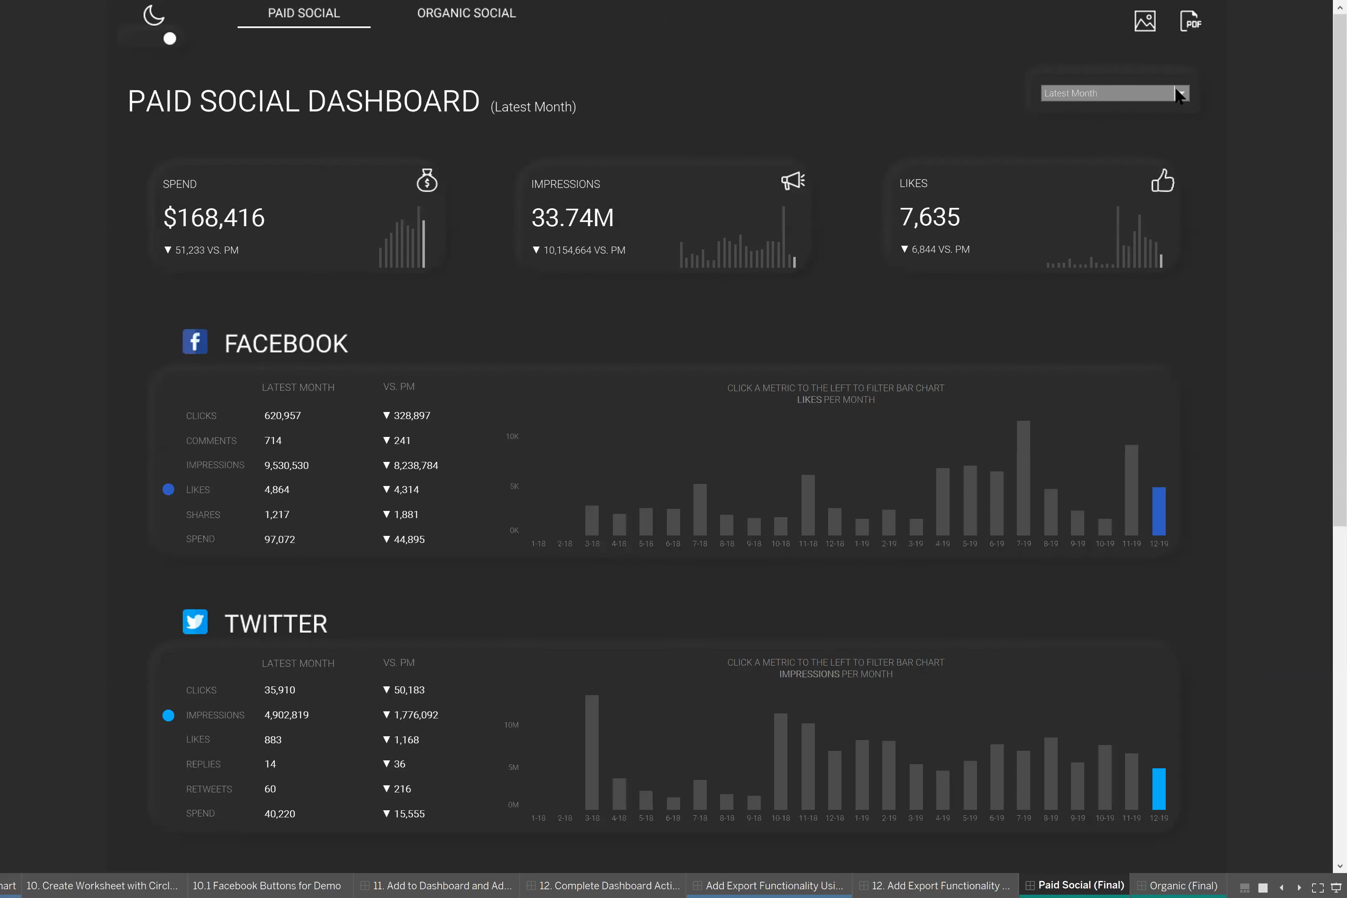
Set the period to Latest Quarter and filter the Facebook bar chart by Clicks.
{"action": "left_click", "coordinate": [1178, 95]}
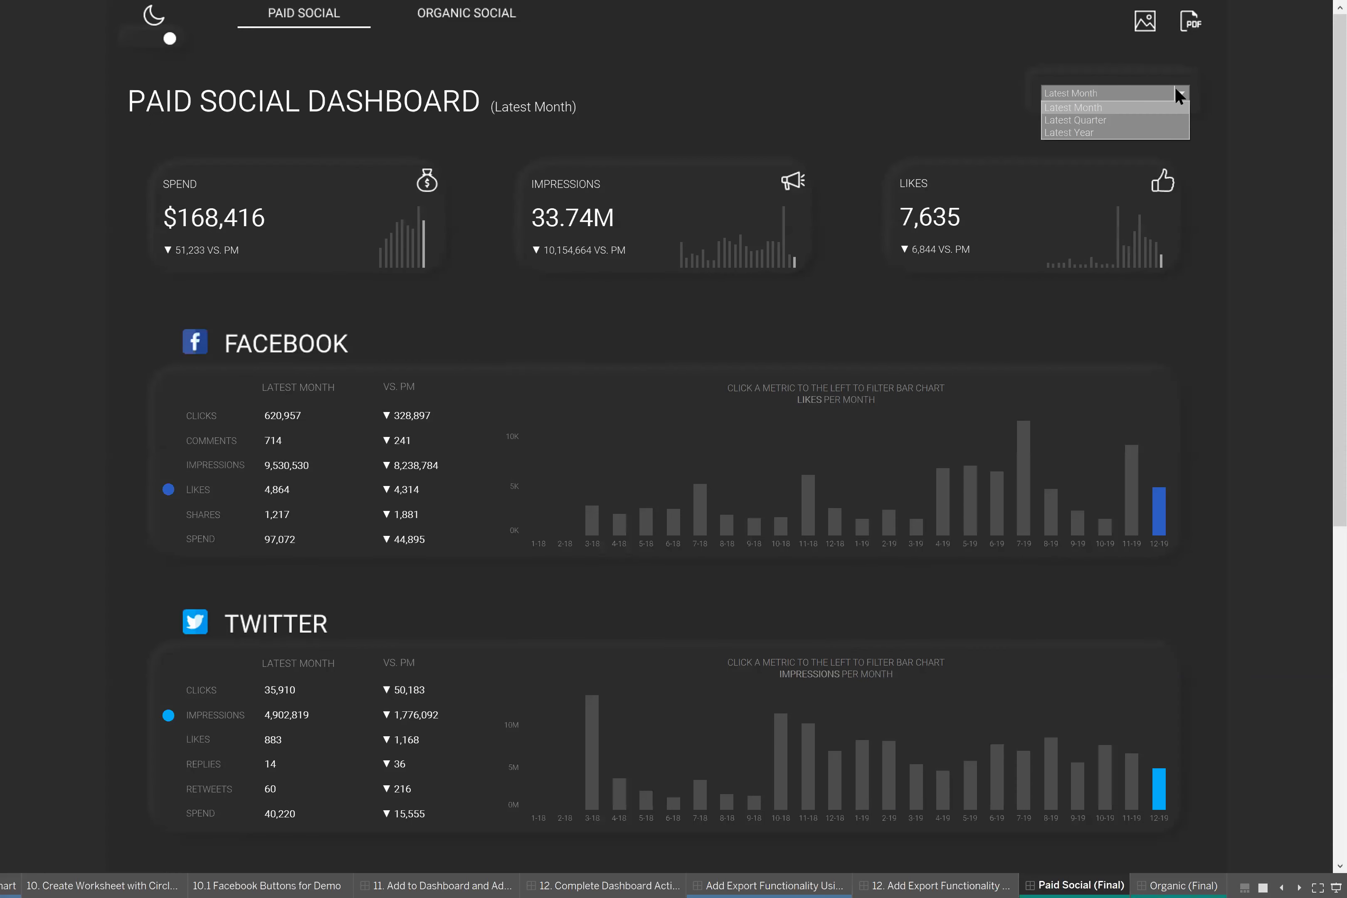
{"action": "left_click", "coordinate": [1150, 120]}
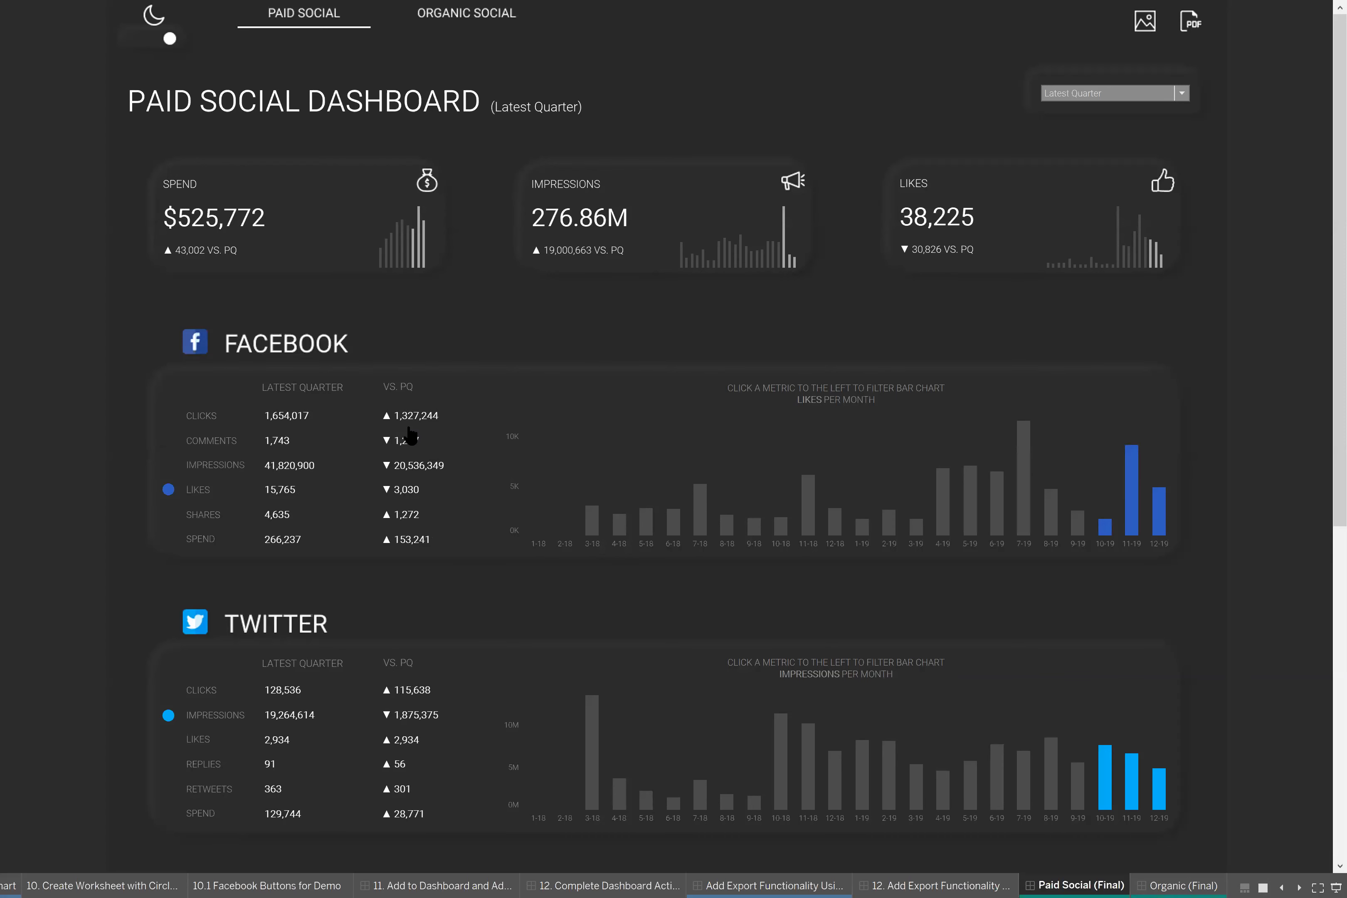
{"action": "left_click", "coordinate": [415, 427]}
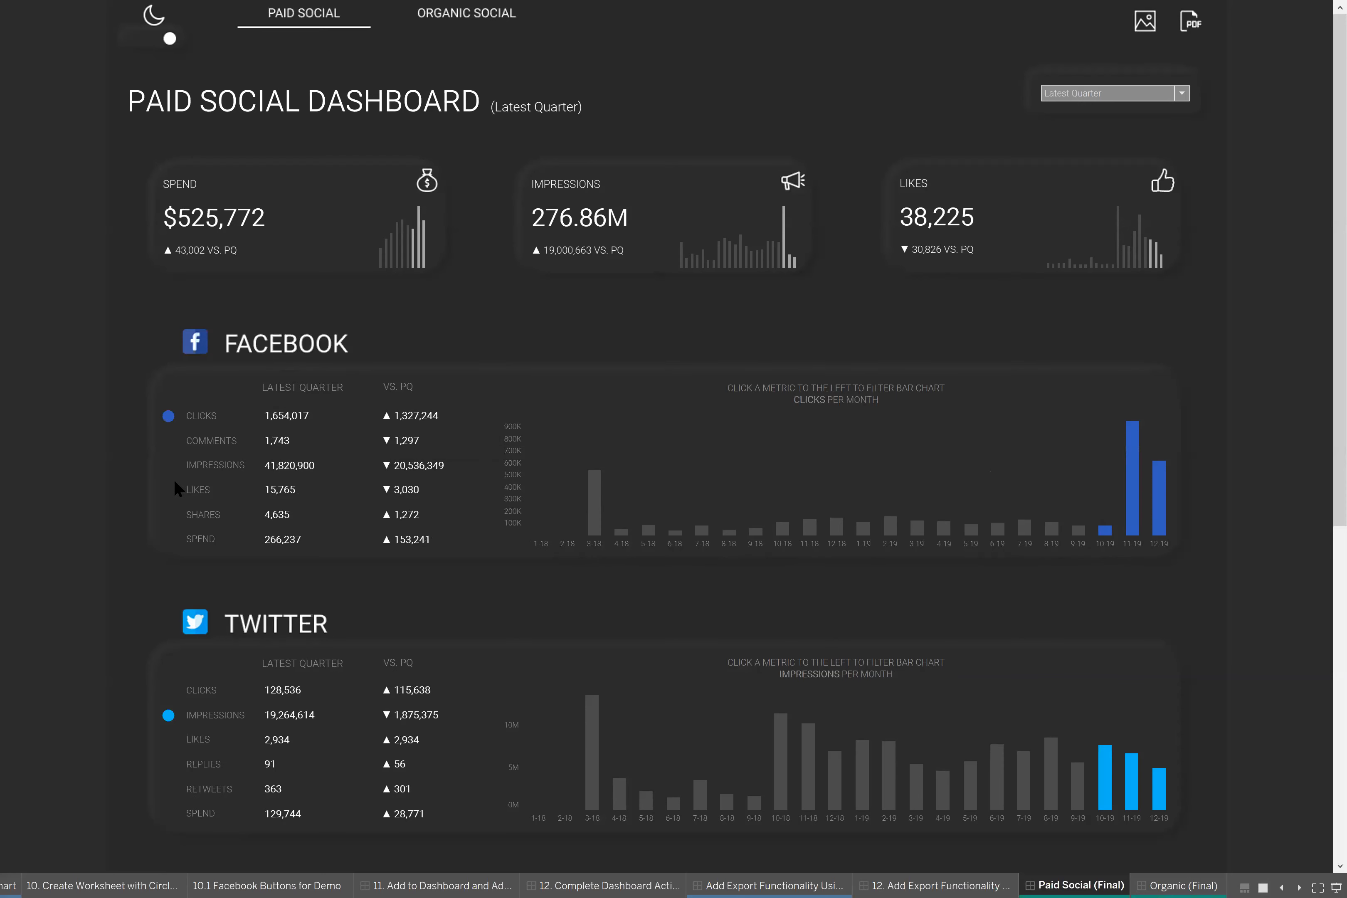
{"action": "scroll", "coordinate": [1264, 573], "scroll_direction": "down", "scroll_amount": 3}
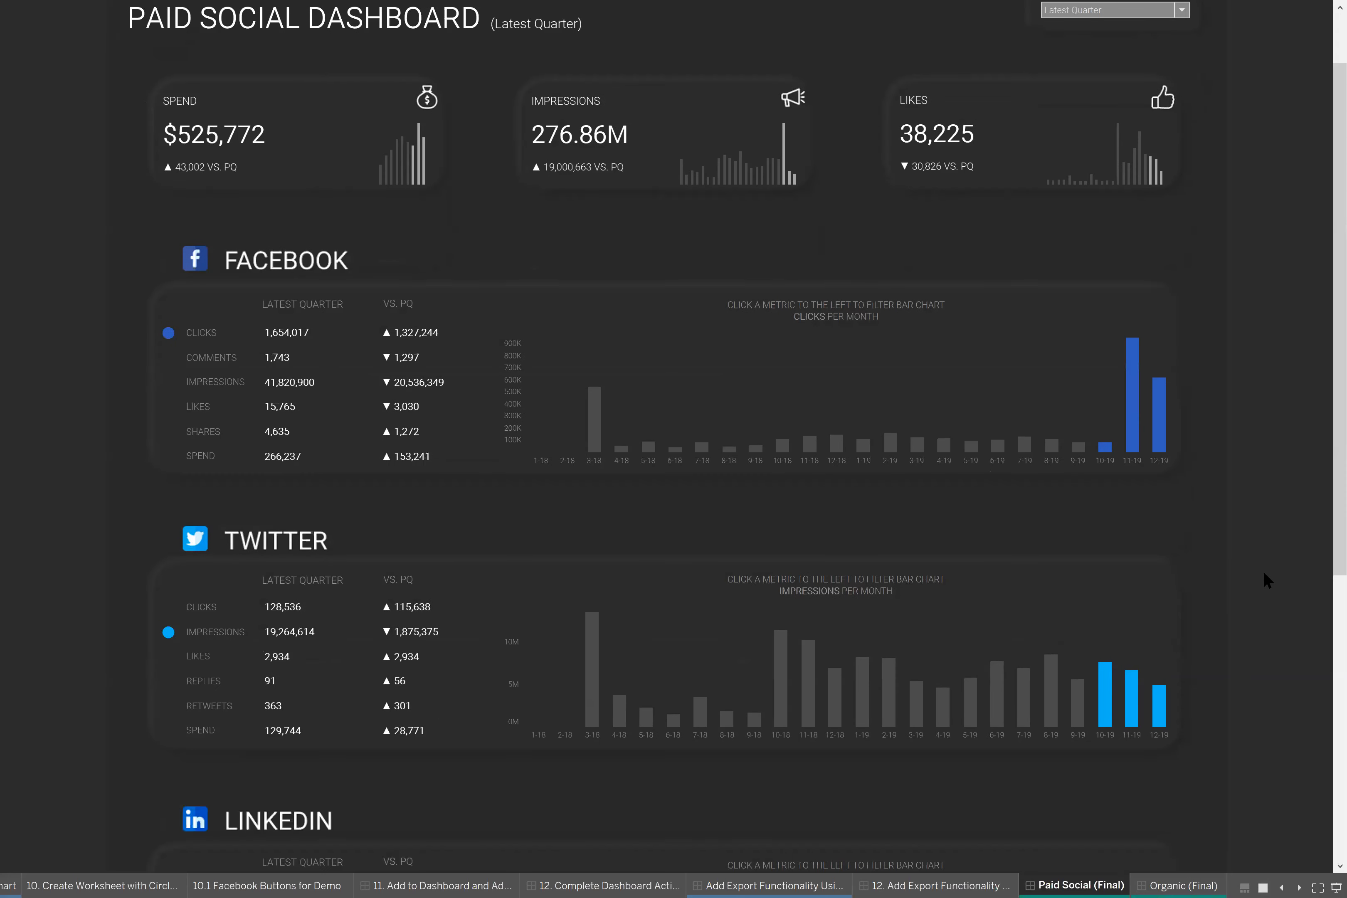
{"action": "scroll", "coordinate": [1264, 573], "scroll_direction": "down", "scroll_amount": 5}
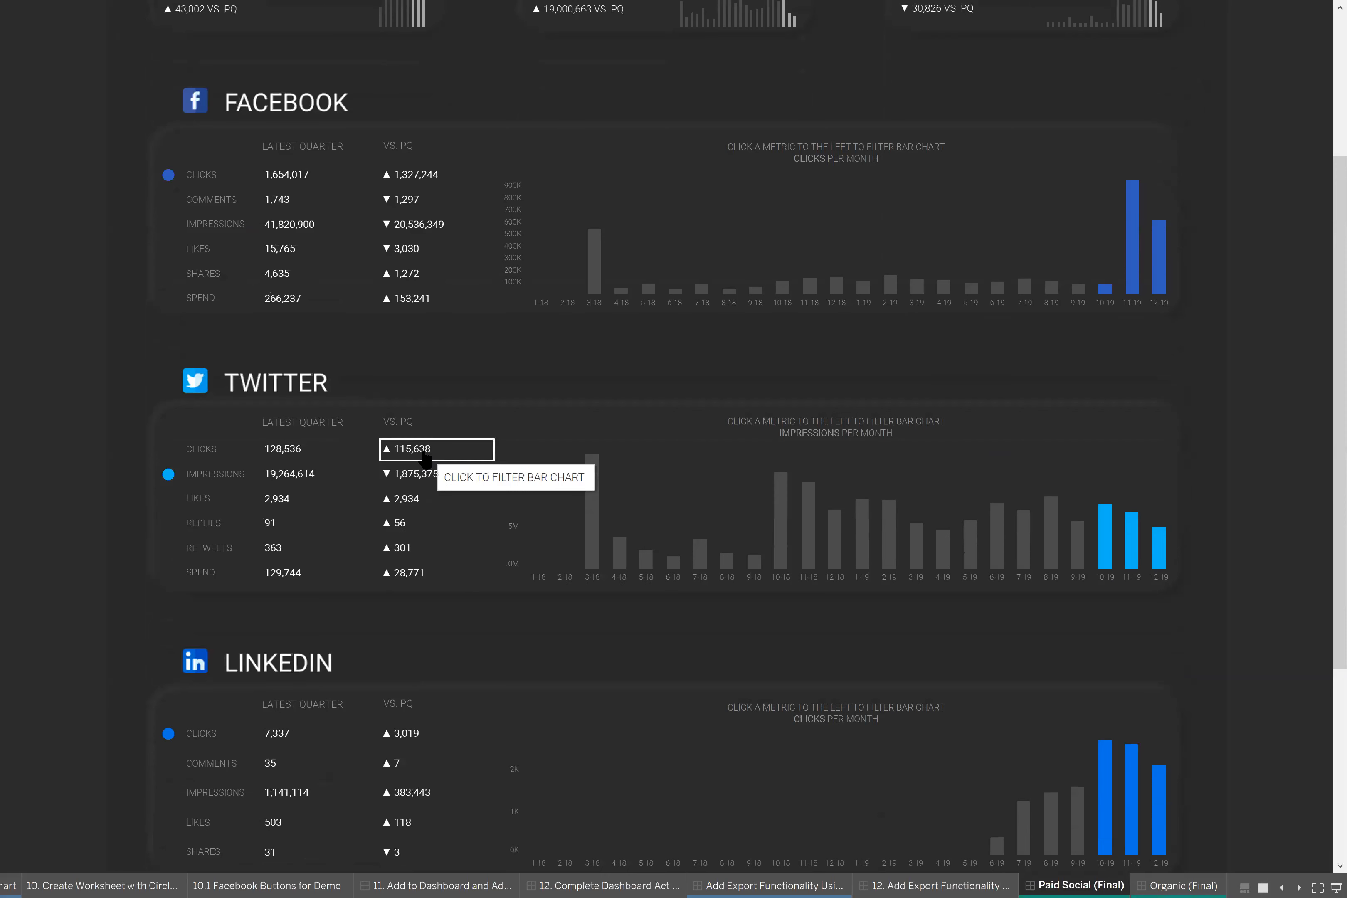
Filter the Twitter bar chart by Likes on the Paid Social dashboard and return to the dashboard header.
{"action": "left_click", "coordinate": [425, 458]}
{"action": "left_click", "coordinate": [418, 476]}
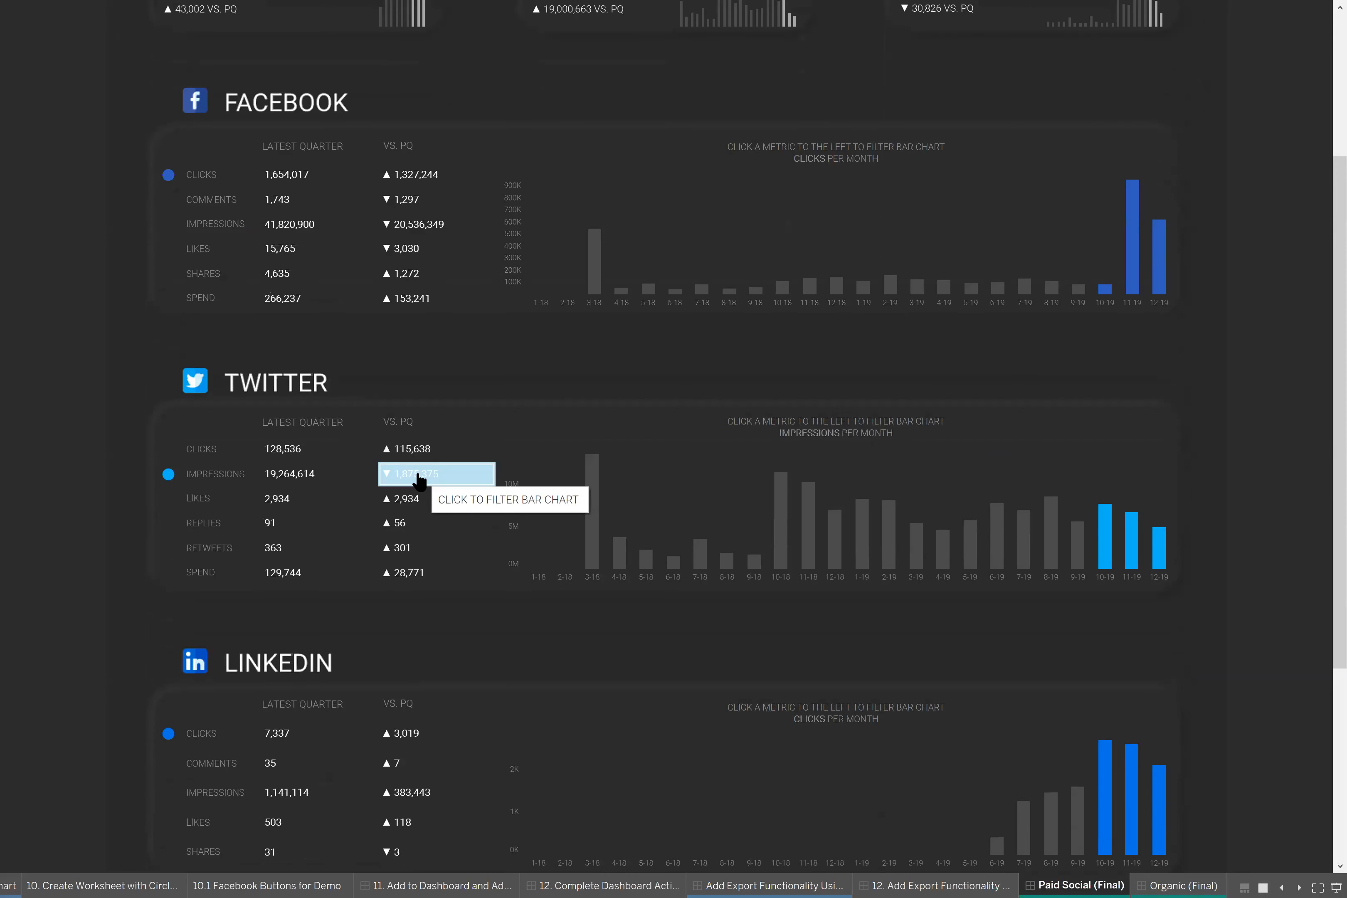
{"action": "left_click", "coordinate": [419, 499]}
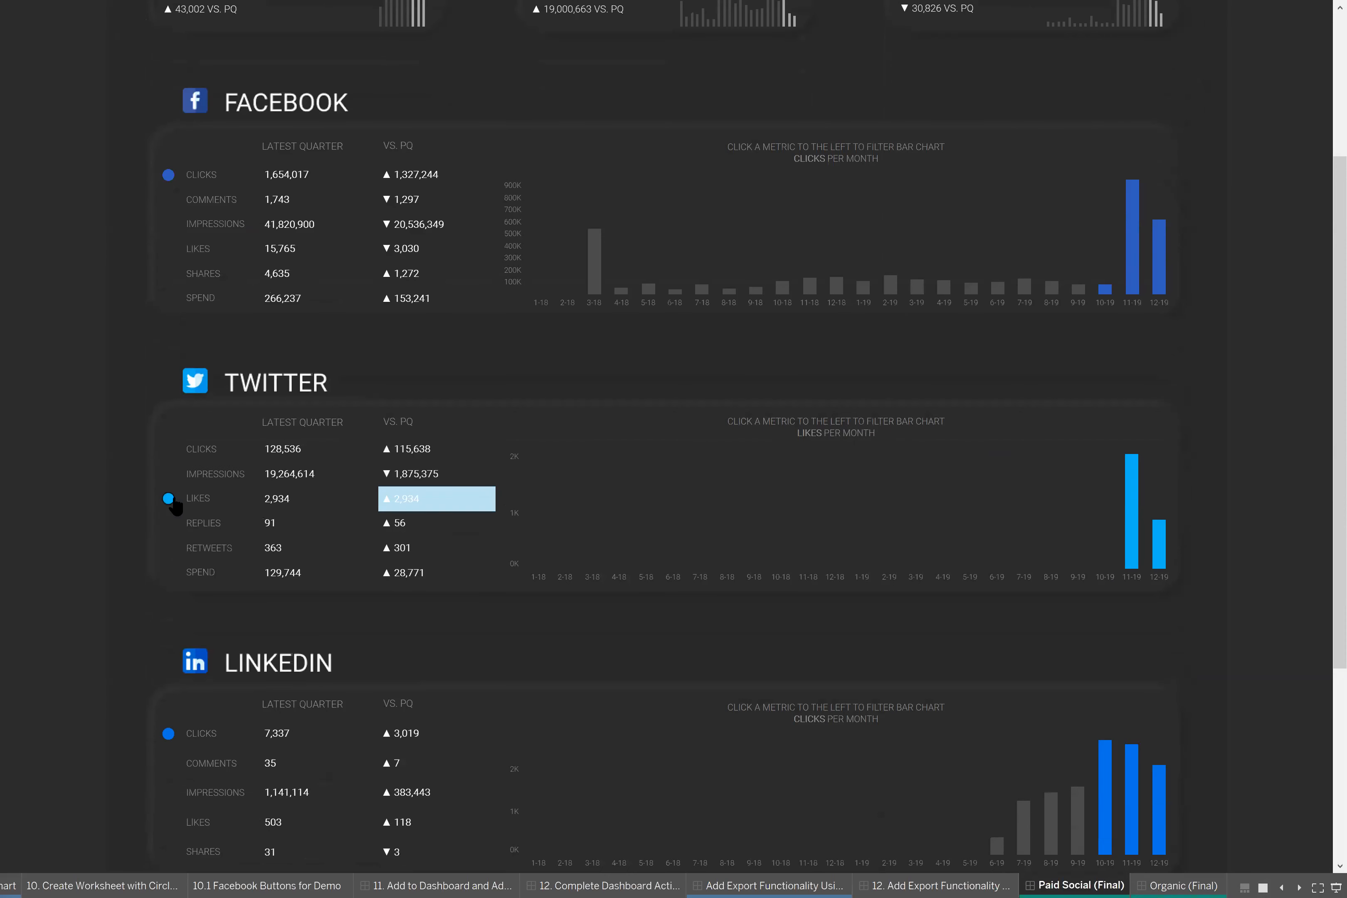
{"action": "left_click", "coordinate": [446, 510]}
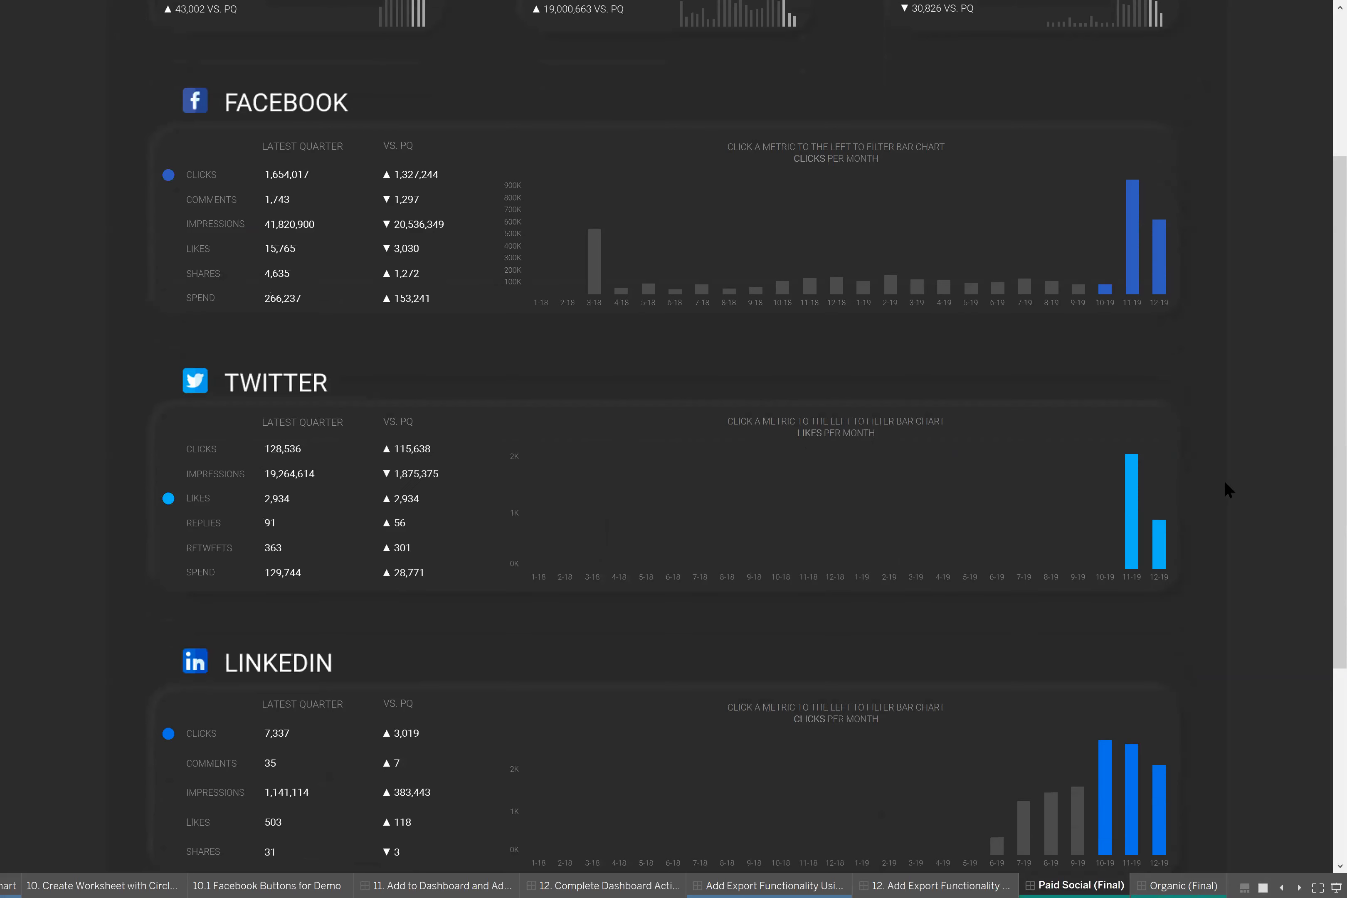
{"action": "scroll", "coordinate": [1239, 498], "scroll_direction": "down", "scroll_amount": 3}
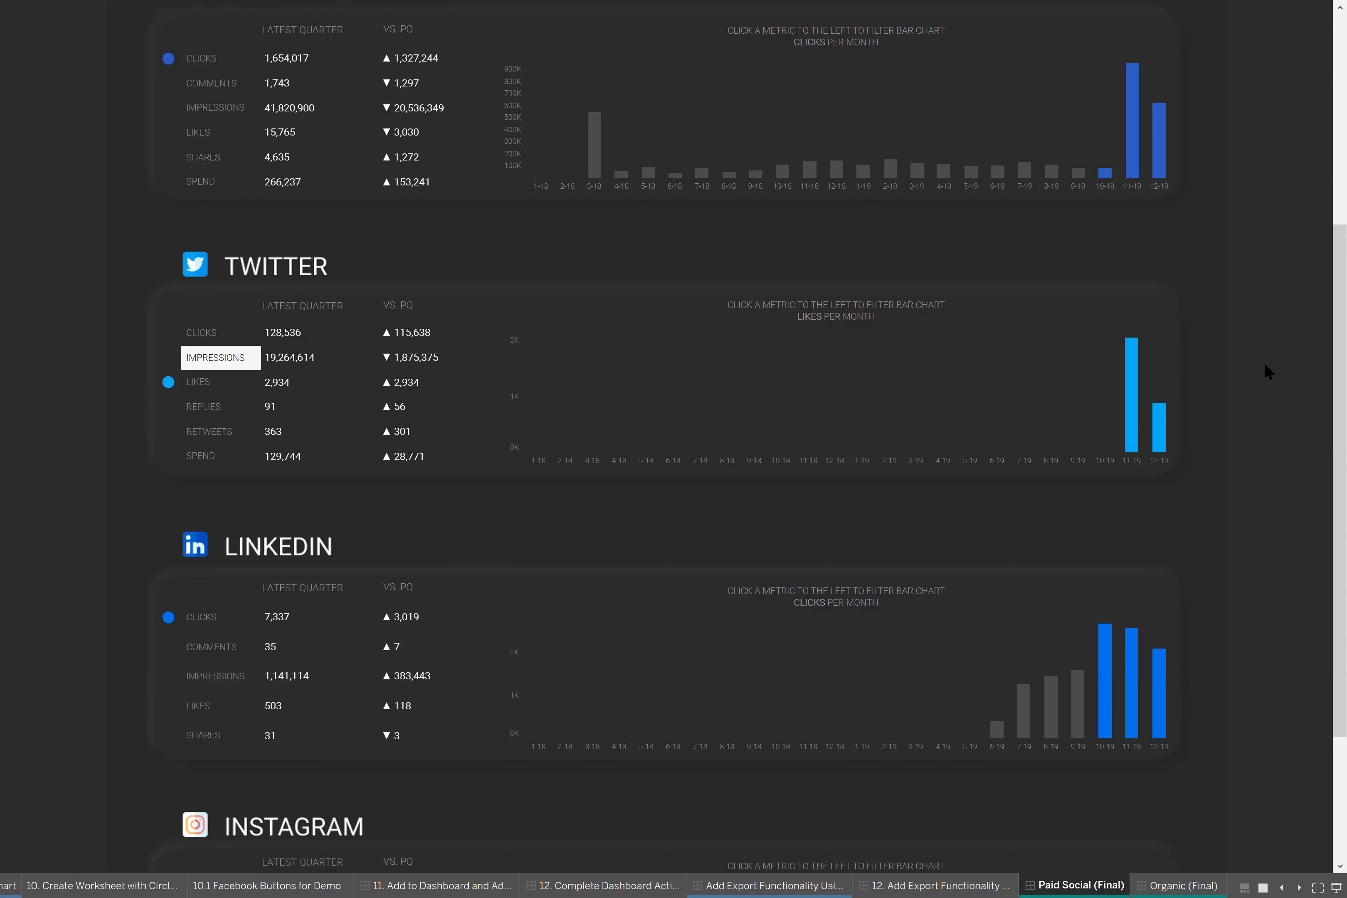
{"action": "scroll", "coordinate": [1269, 372], "scroll_direction": "up", "scroll_amount": 5}
{"action": "scroll", "coordinate": [1279, 371], "scroll_direction": "up", "scroll_amount": 1}
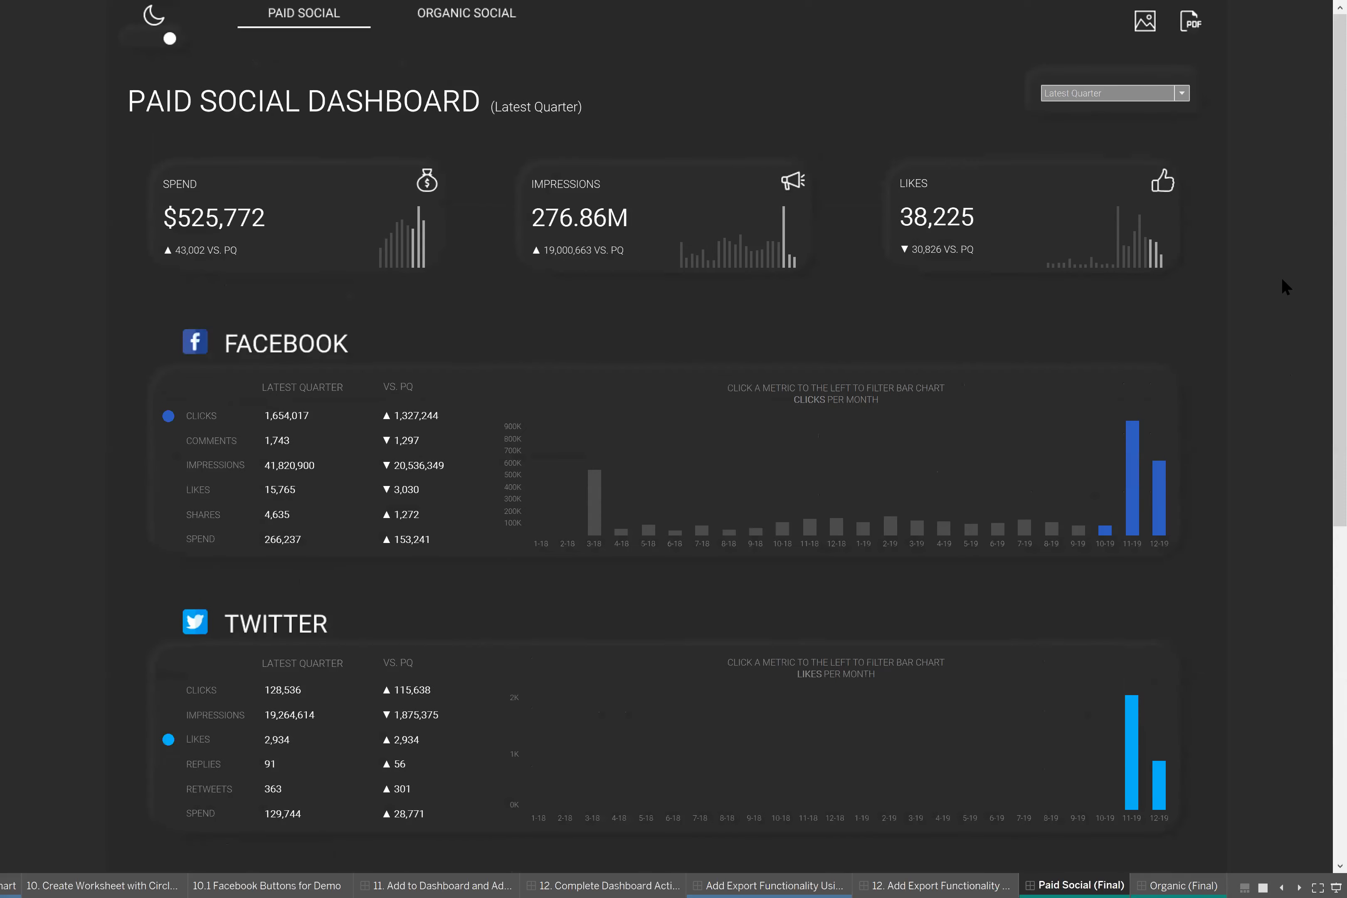
Try the image and PDF export buttons, cancel both exports without saving, and leave presentation mode.
{"action": "left_click", "coordinate": [1145, 23]}
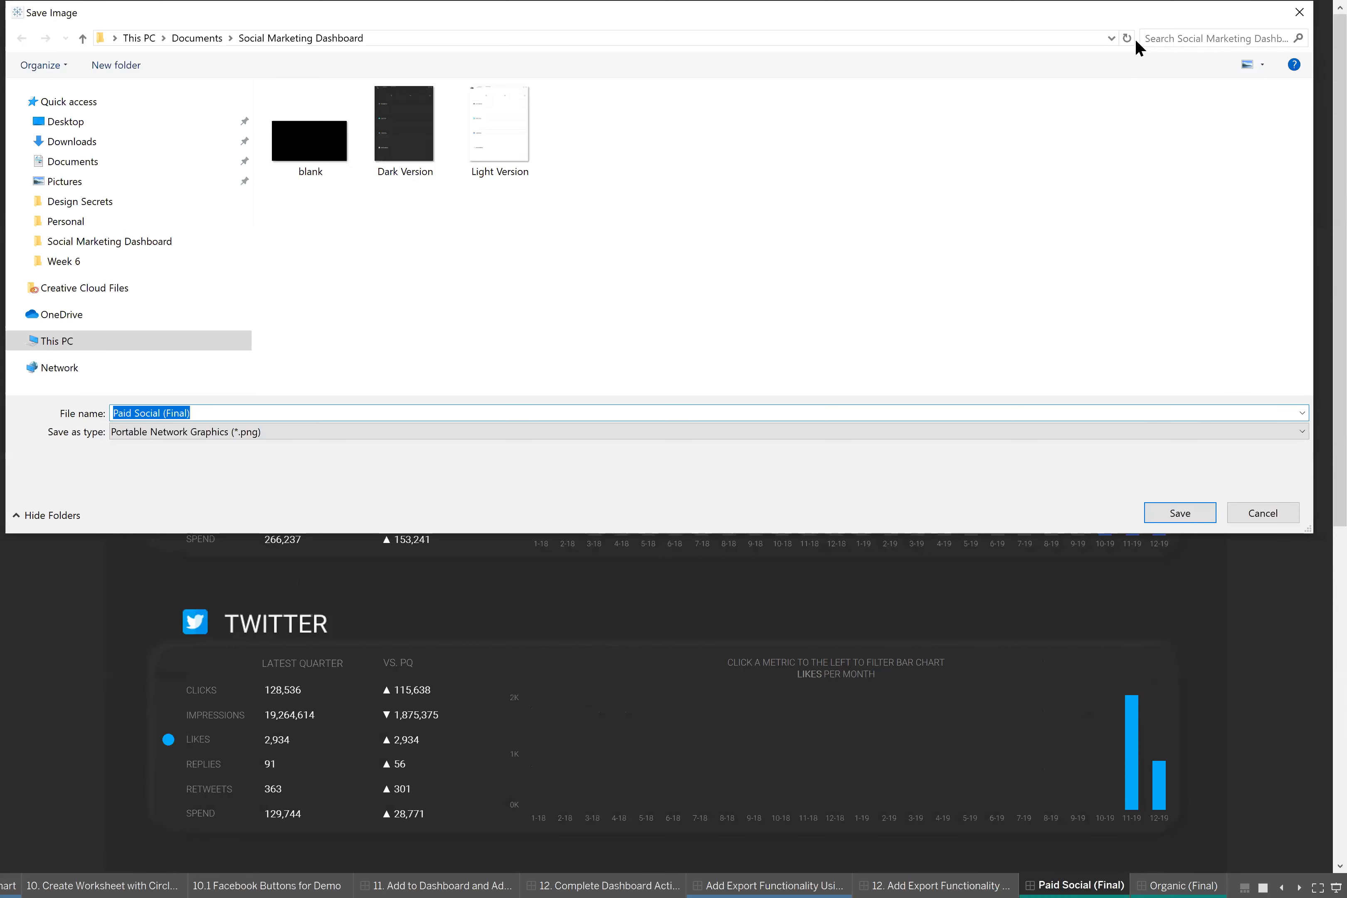
{"action": "left_click", "coordinate": [1292, 22]}
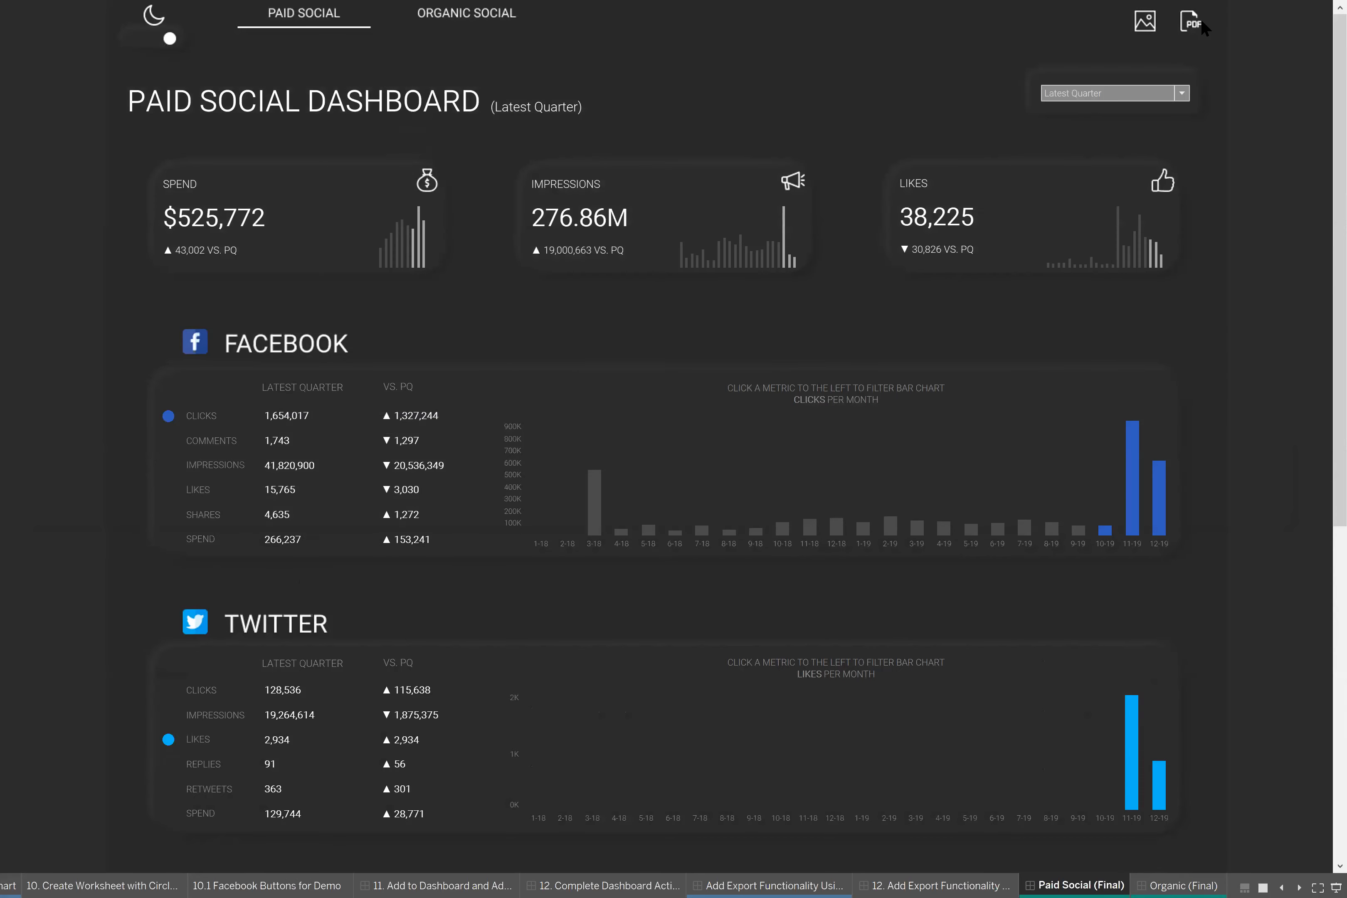
{"action": "left_click", "coordinate": [1201, 23]}
{"action": "left_click", "coordinate": [786, 351]}
{"action": "key", "text": "Escape"}
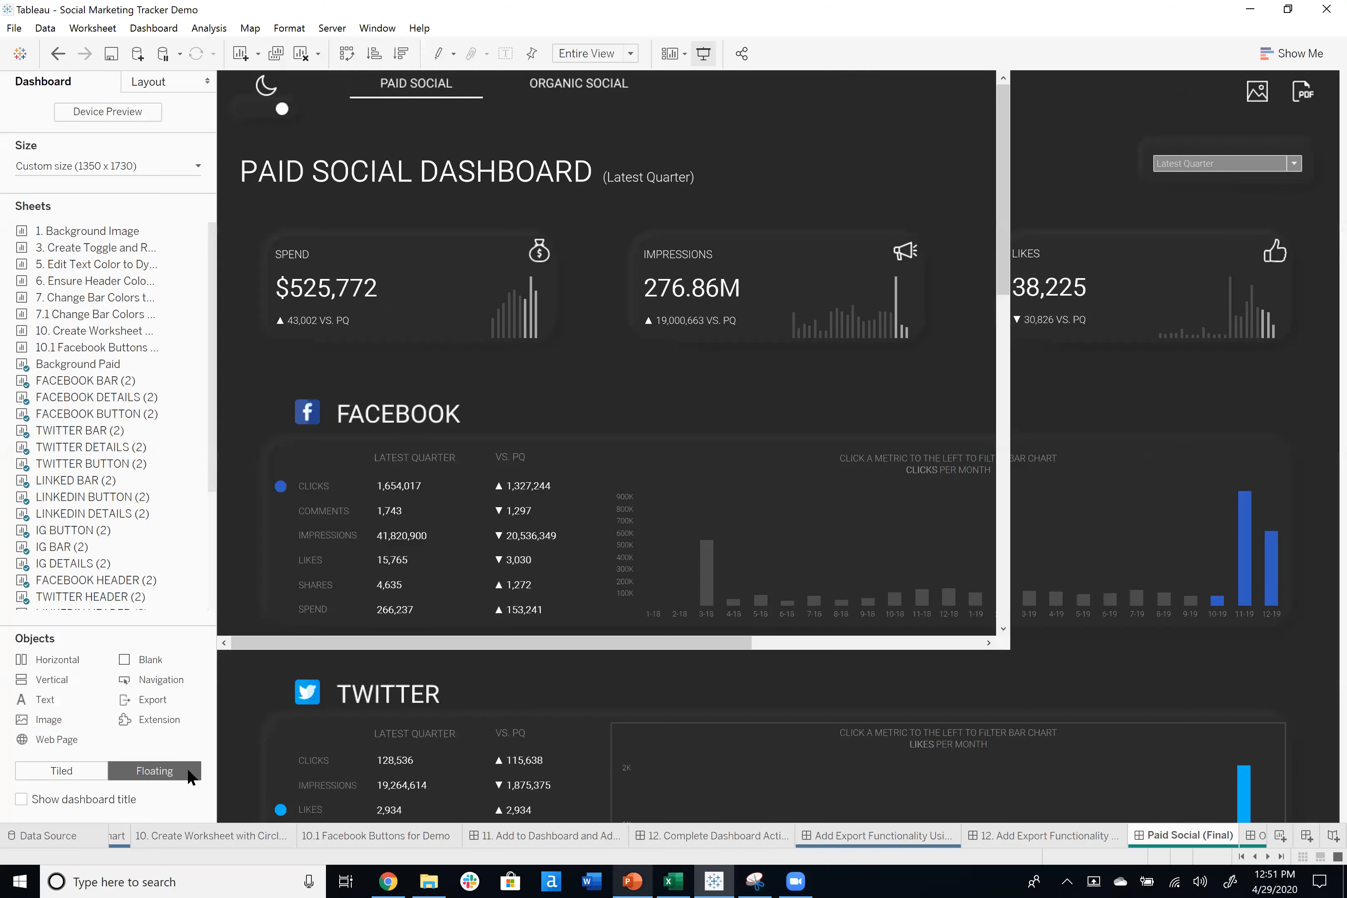
Switch to the PowerPoint slideshow and advance from the Recap slide to the annotated dashboard overview.
{"action": "key", "text": "alt+Tab"}
{"action": "left_click", "coordinate": [1164, 855]}
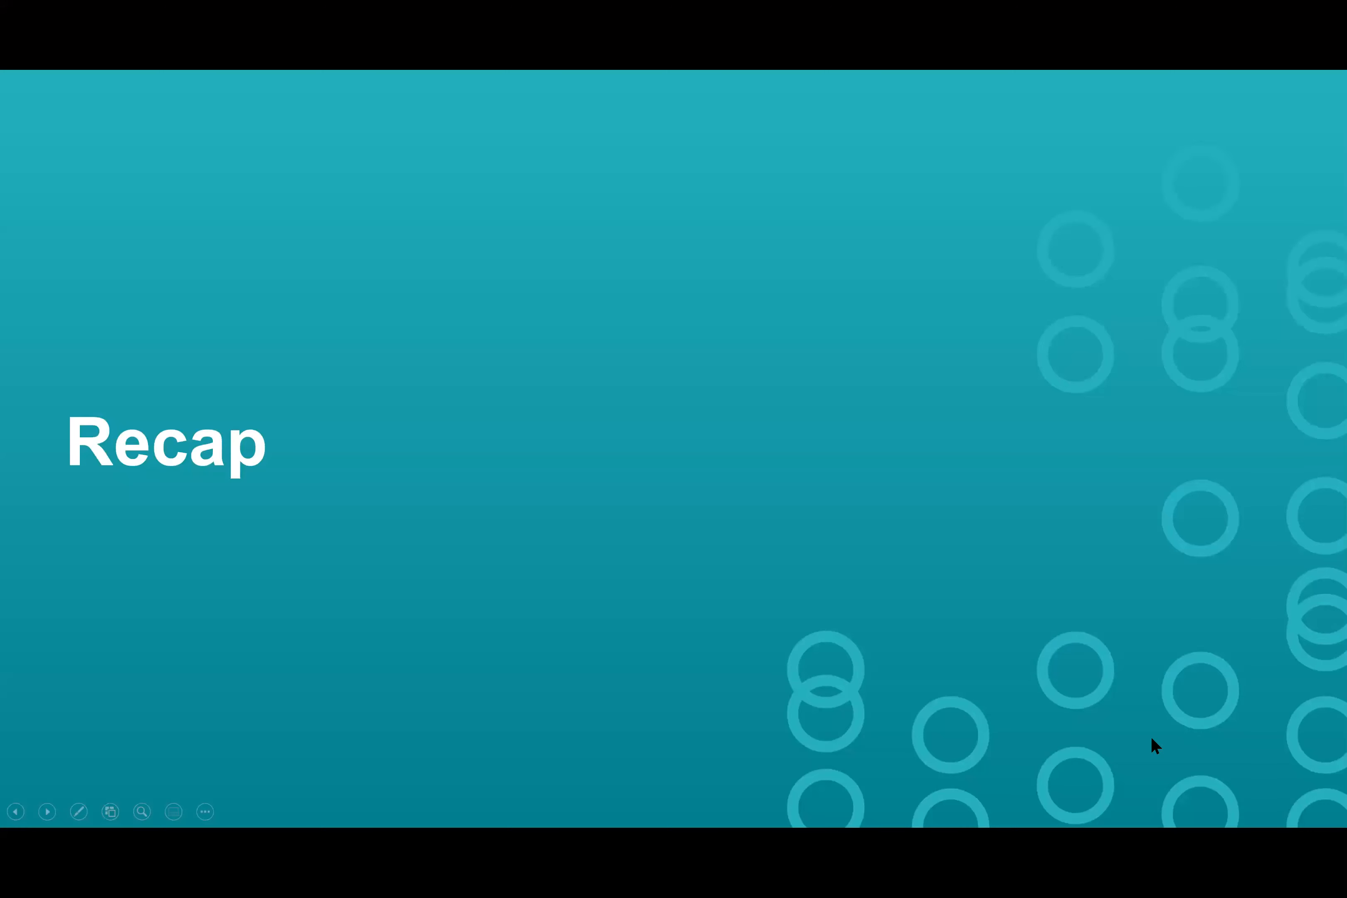
{"action": "key", "text": "Right"}
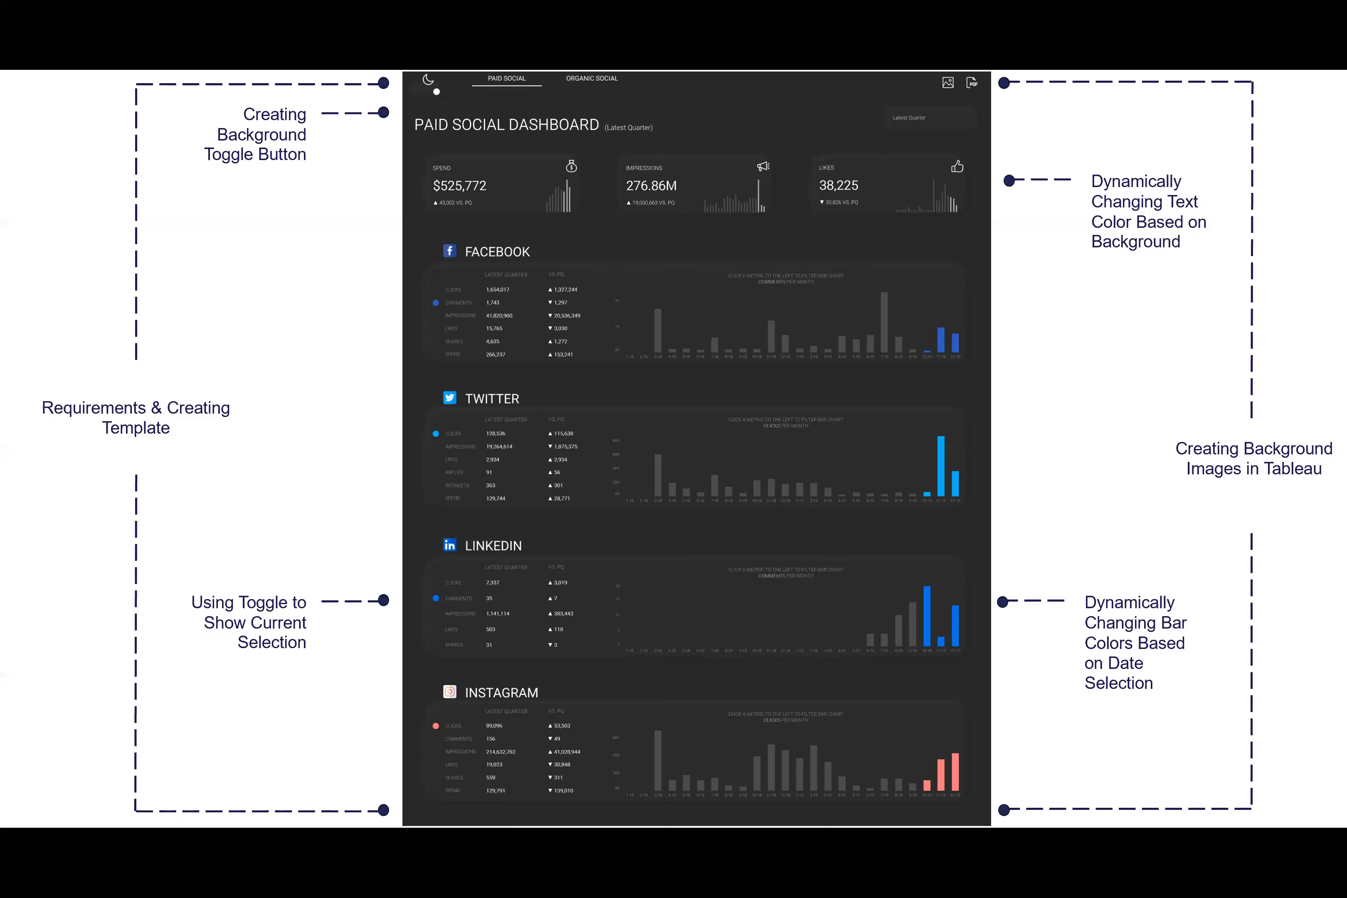
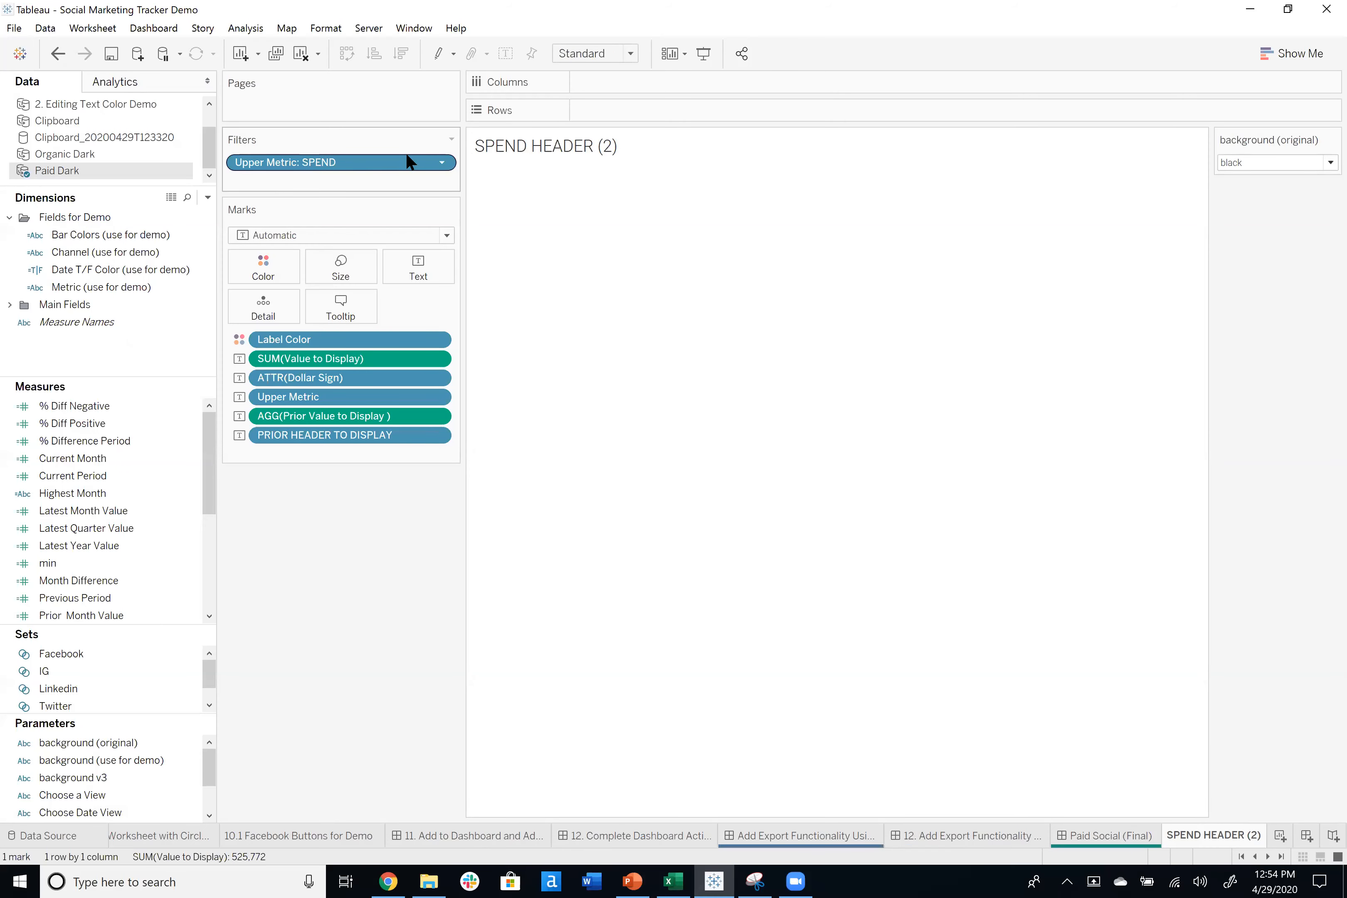
Set the background (original) parameter to white on the SPEND HEADER (2) sheet.
{"action": "left_click", "coordinate": [1272, 160]}
{"action": "left_click", "coordinate": [1253, 190]}
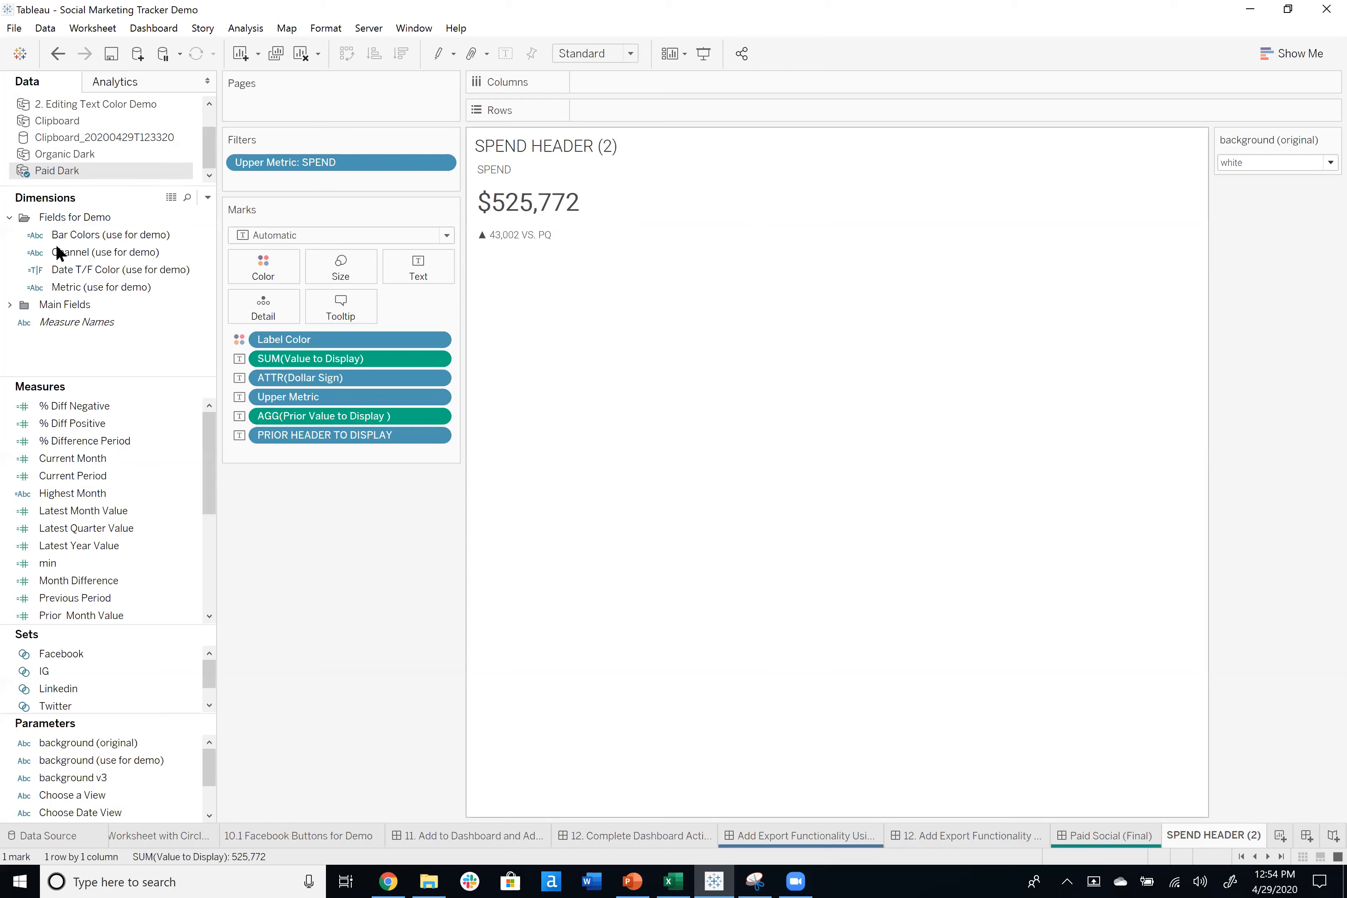
Inspect the filter options for the Metric field and the existing Upper Metric filter without applying changes.
{"action": "left_click", "coordinate": [10, 304]}
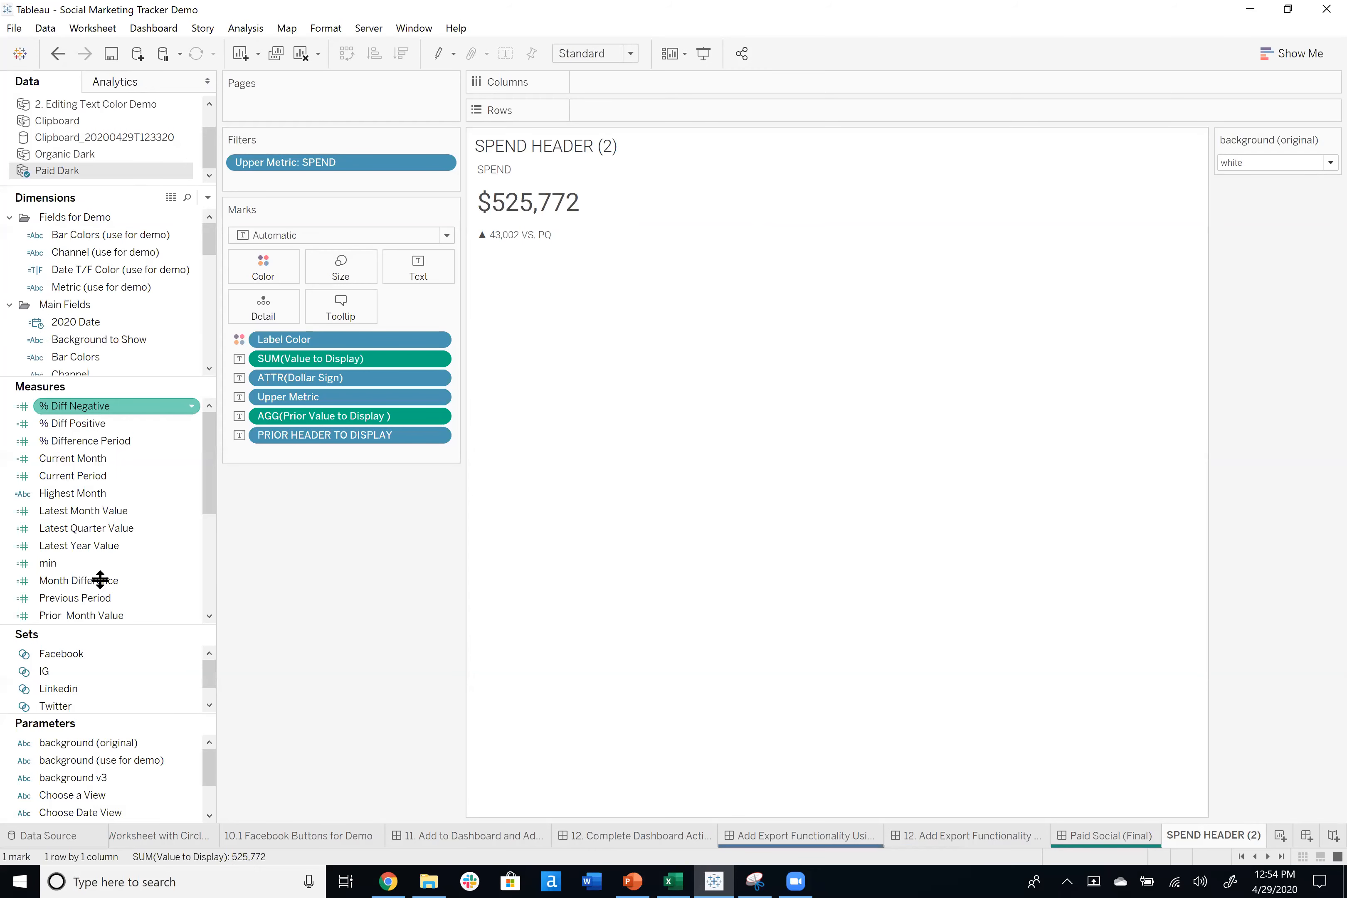
{"action": "scroll", "coordinate": [140, 423], "scroll_direction": "down", "scroll_amount": 6}
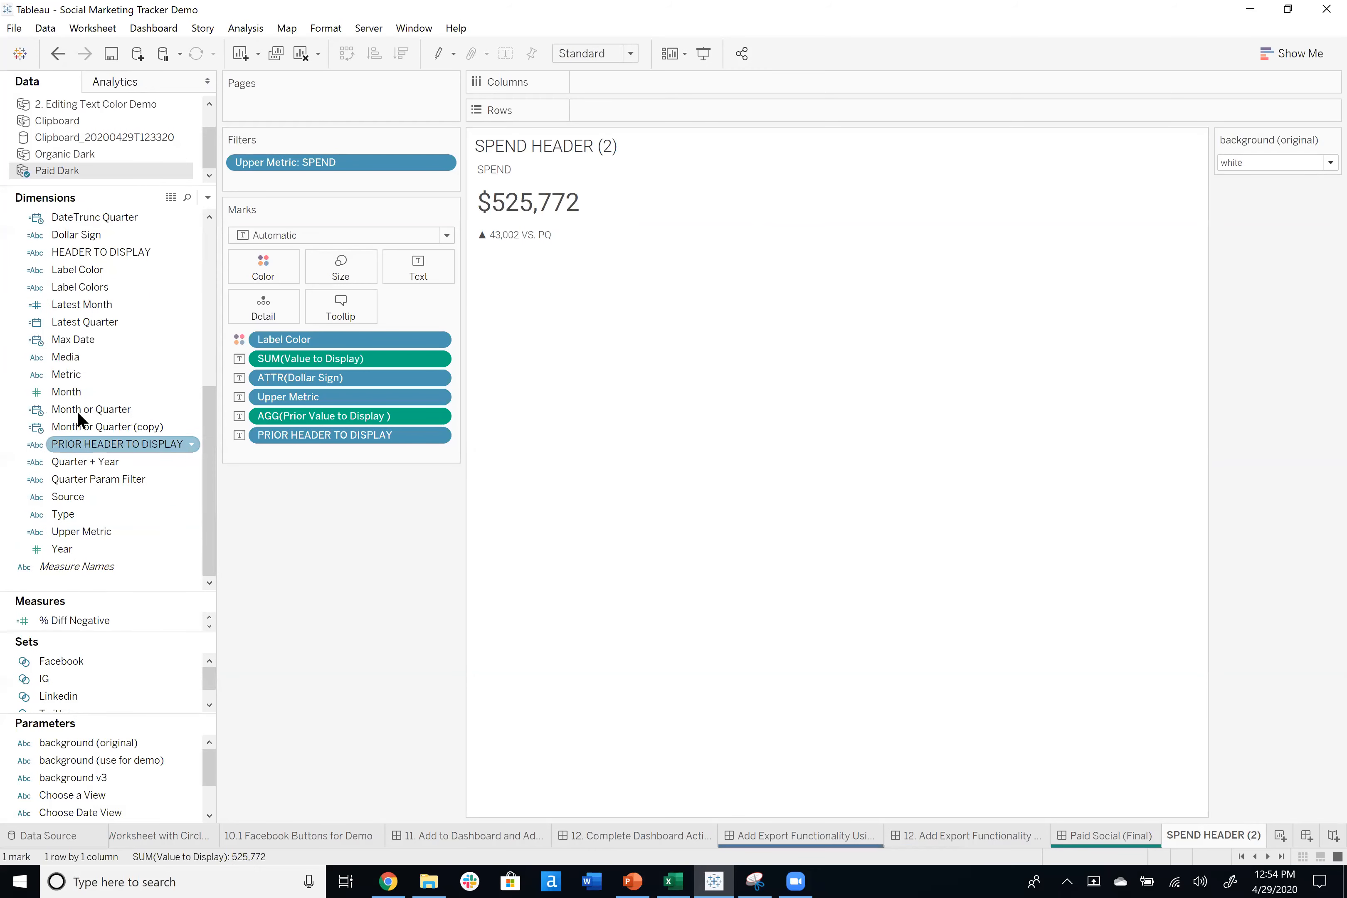
{"action": "left_click_drag", "start_coordinate": [70, 374], "coordinate": [322, 184]}
{"action": "left_click", "coordinate": [752, 643]}
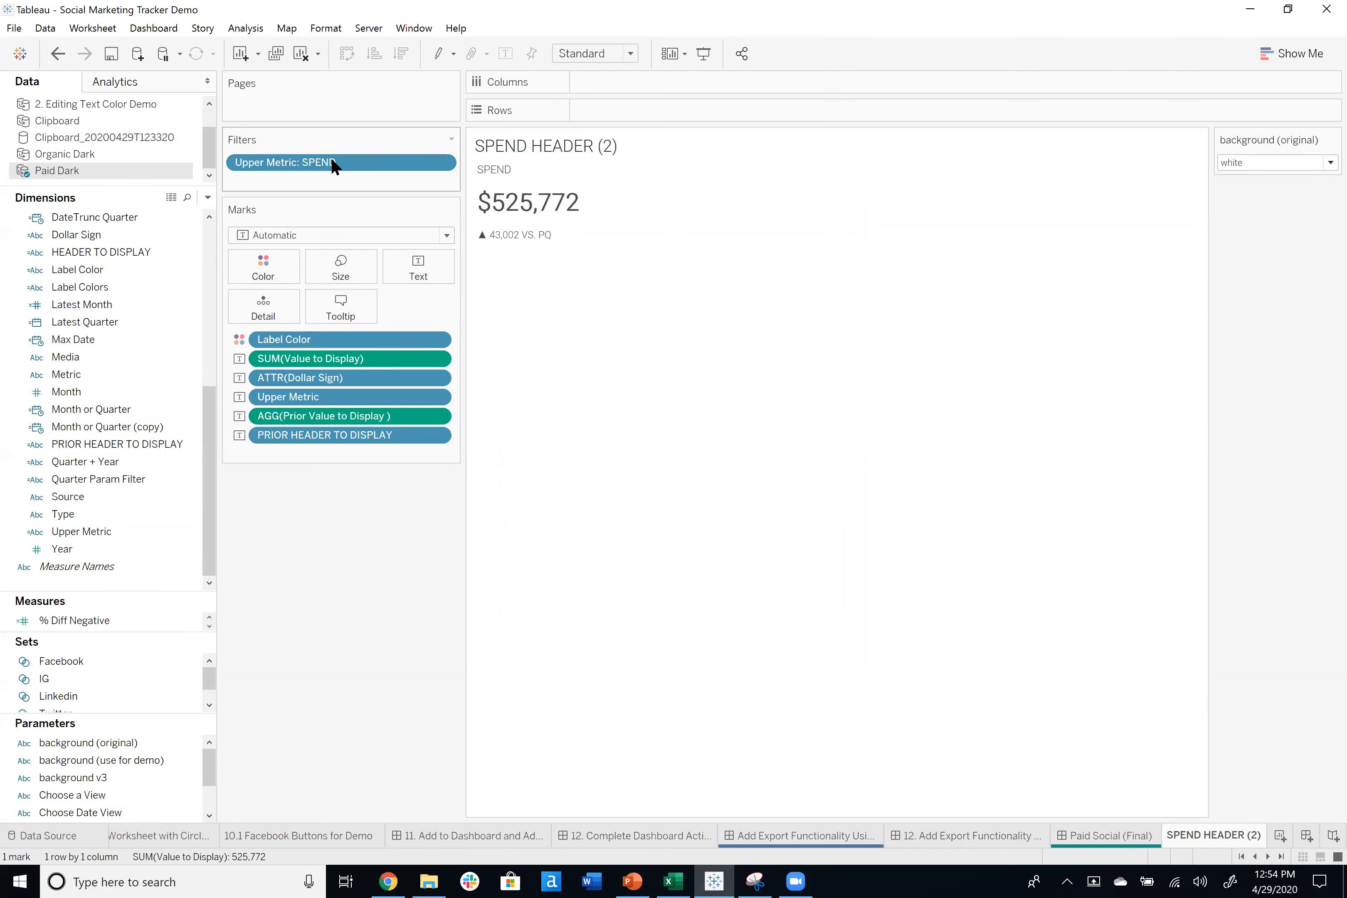
{"action": "right_click", "coordinate": [329, 160]}
{"action": "left_click", "coordinate": [344, 172]}
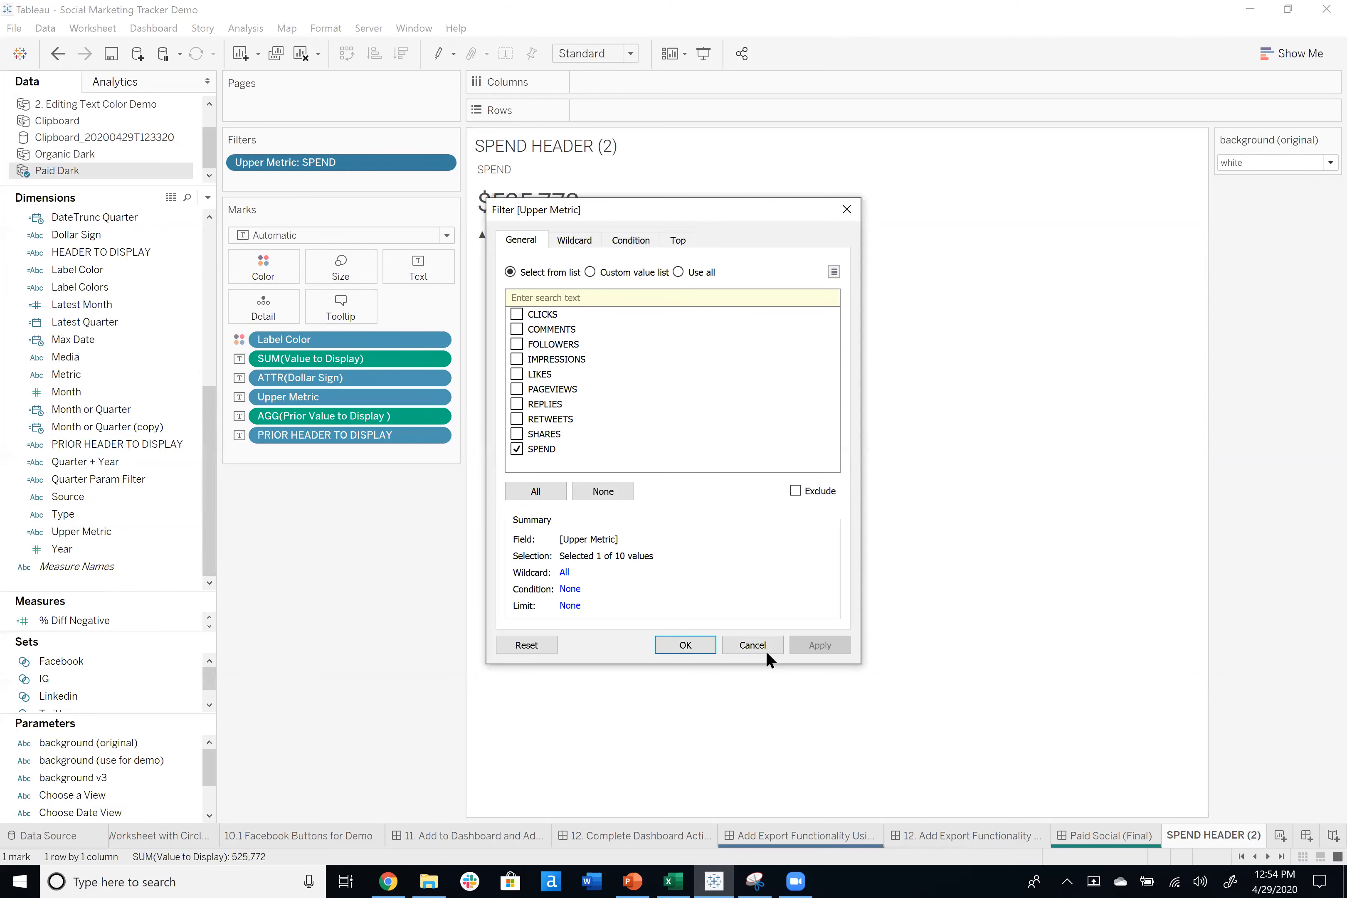
{"action": "left_click", "coordinate": [752, 644]}
Examine the formula of the Upper Metric calculated field and close the editor unchanged.
{"action": "right_click", "coordinate": [110, 532]}
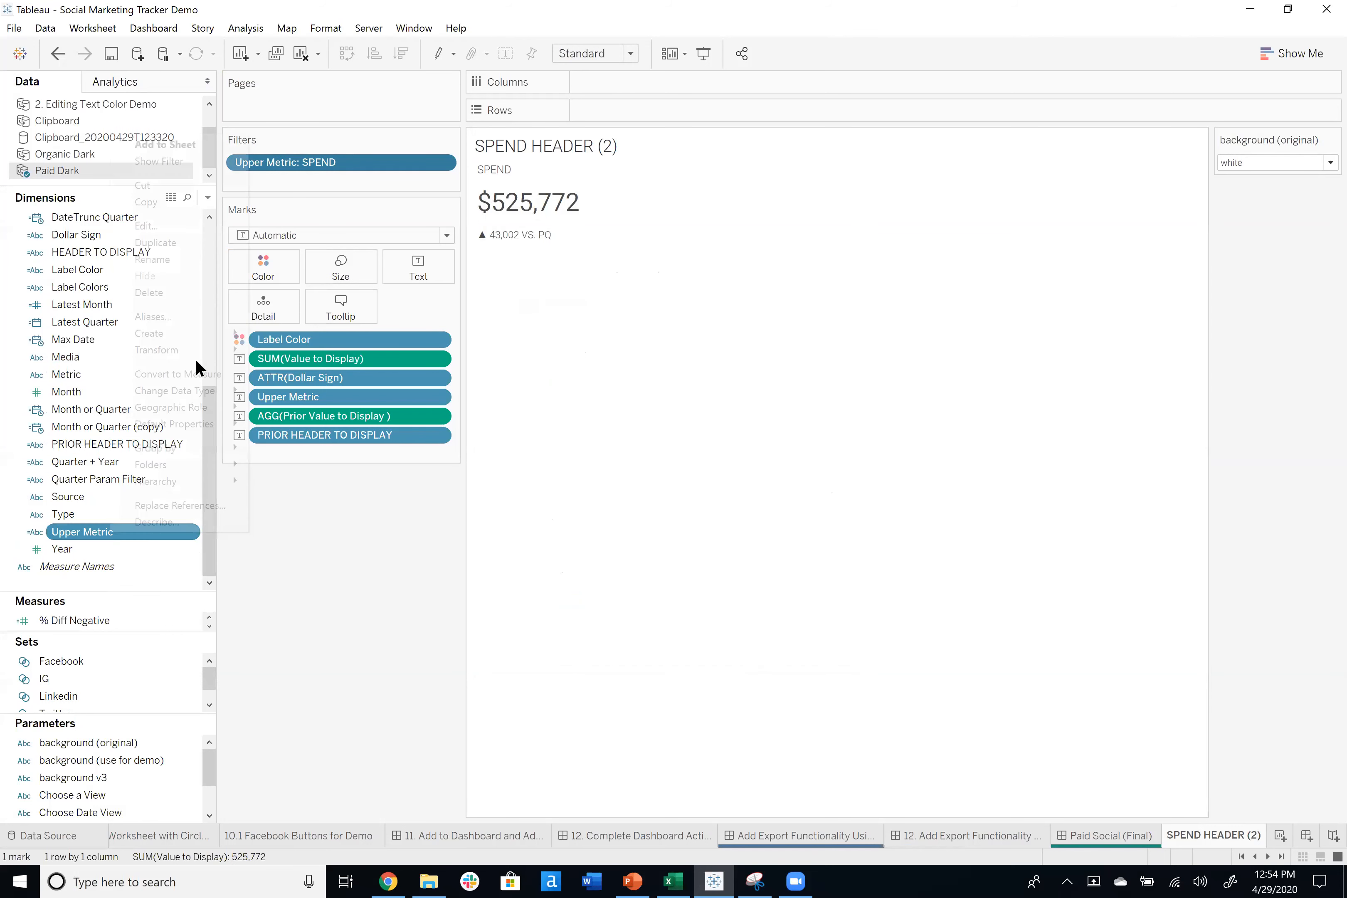
{"action": "left_click", "coordinate": [207, 226]}
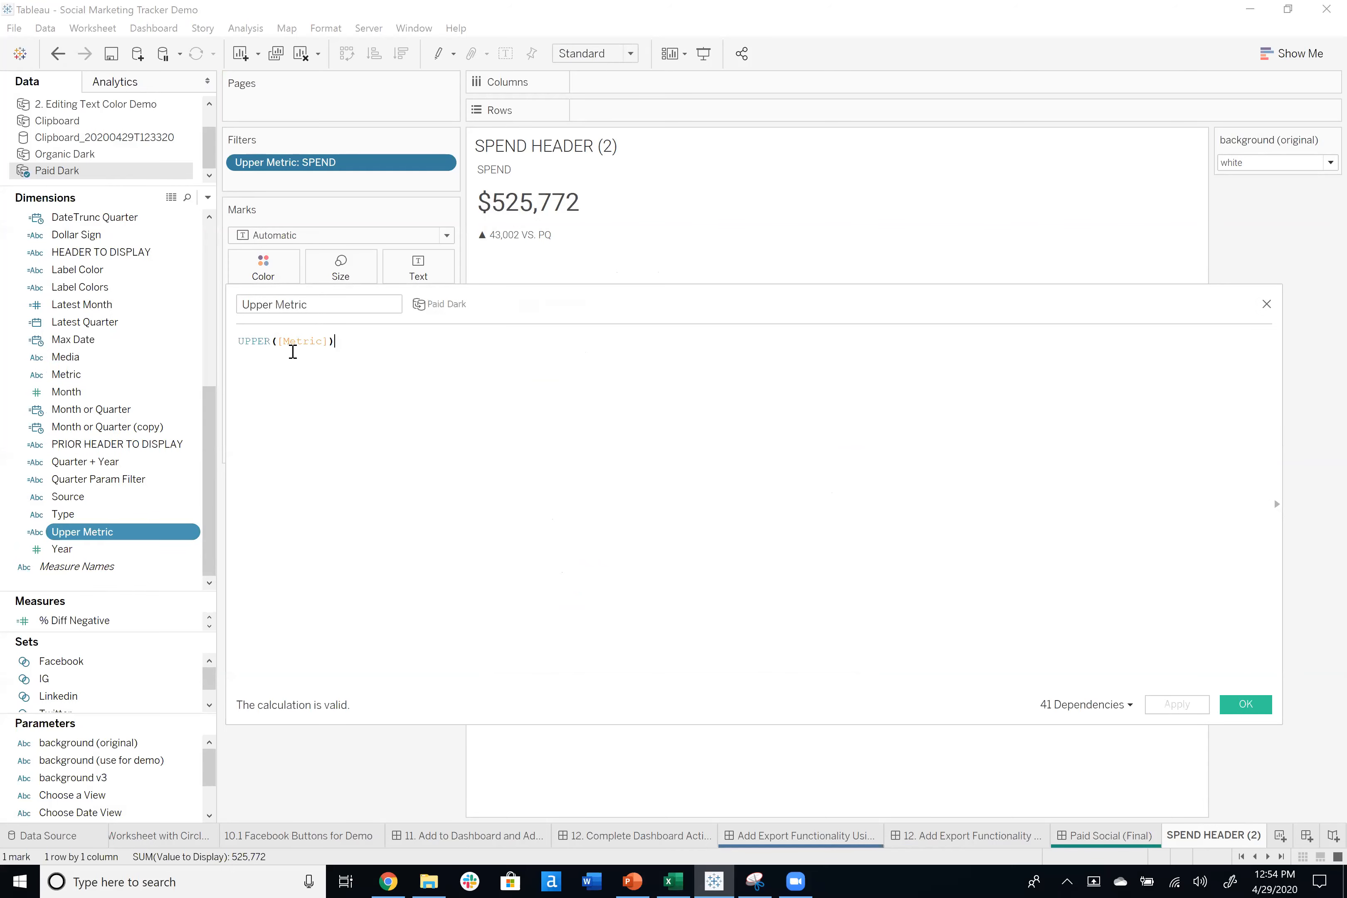
{"action": "left_click", "coordinate": [311, 343]}
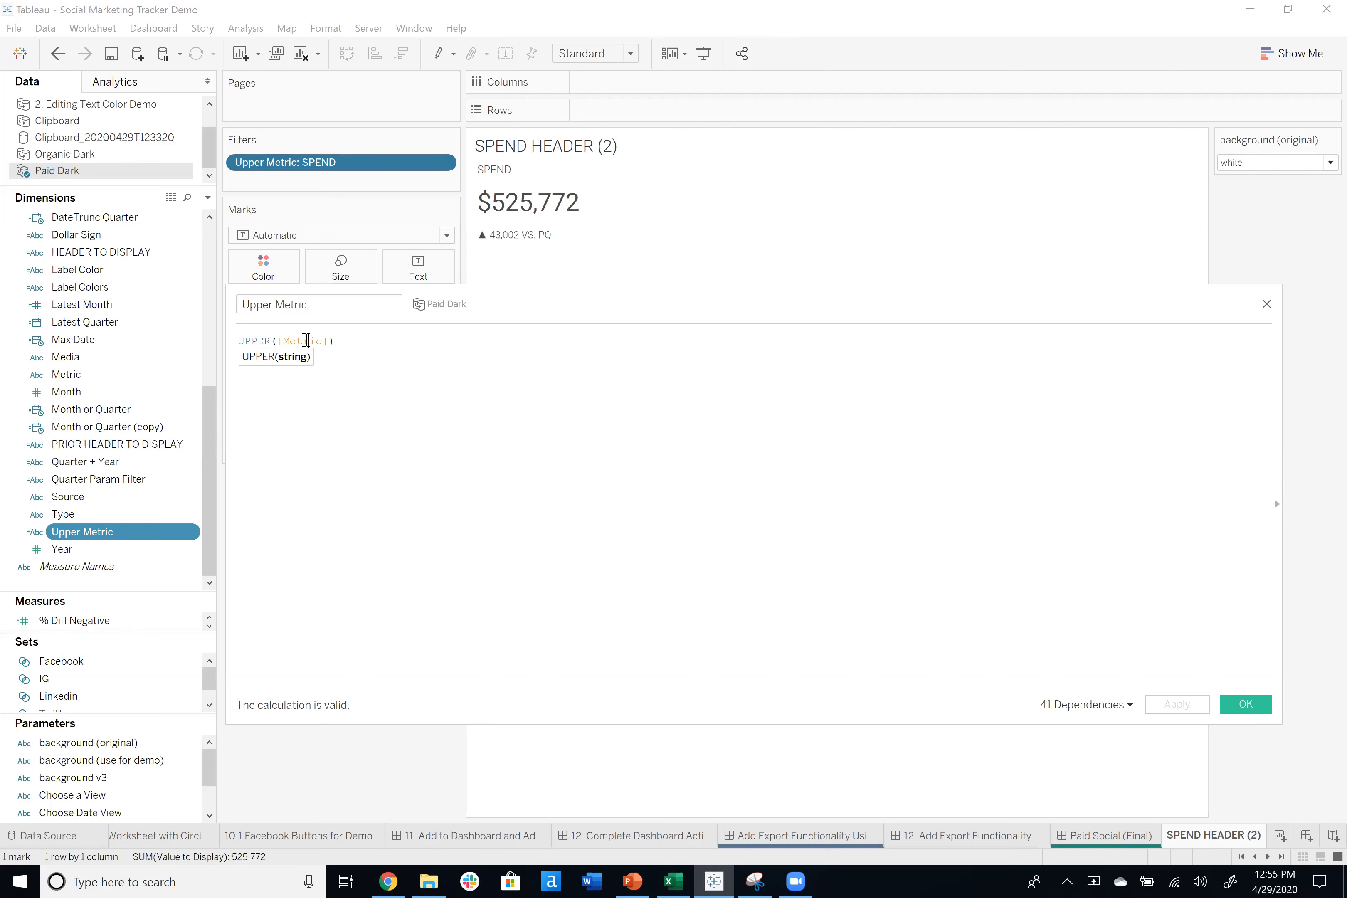
{"action": "left_click", "coordinate": [308, 340]}
{"action": "left_click", "coordinate": [1267, 305]}
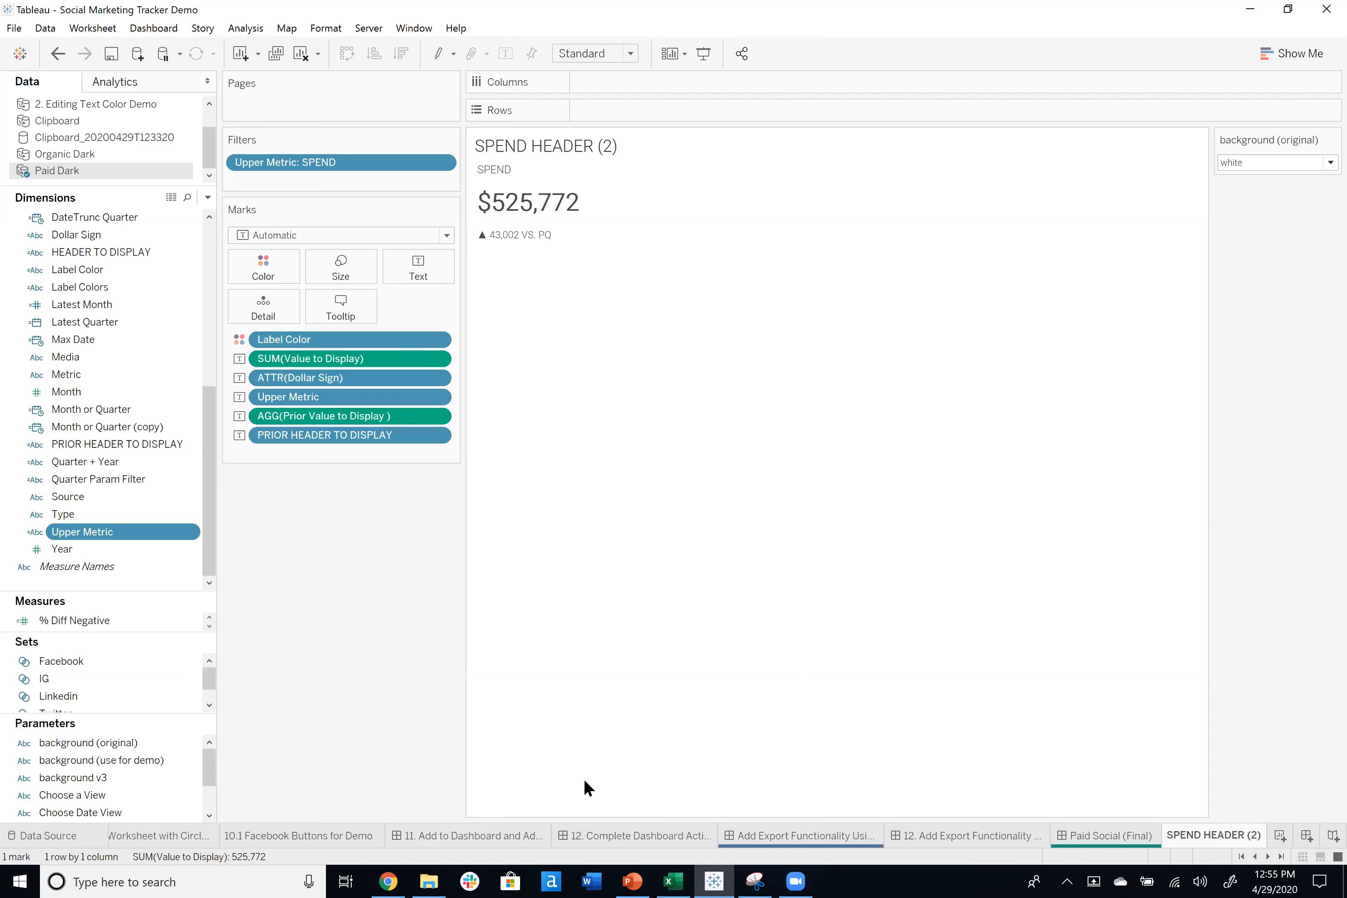
Open the Organic (Final) dashboard.
{"action": "left_click", "coordinate": [1255, 856]}
{"action": "left_click", "coordinate": [1255, 856]}
{"action": "left_click", "coordinate": [1254, 857]}
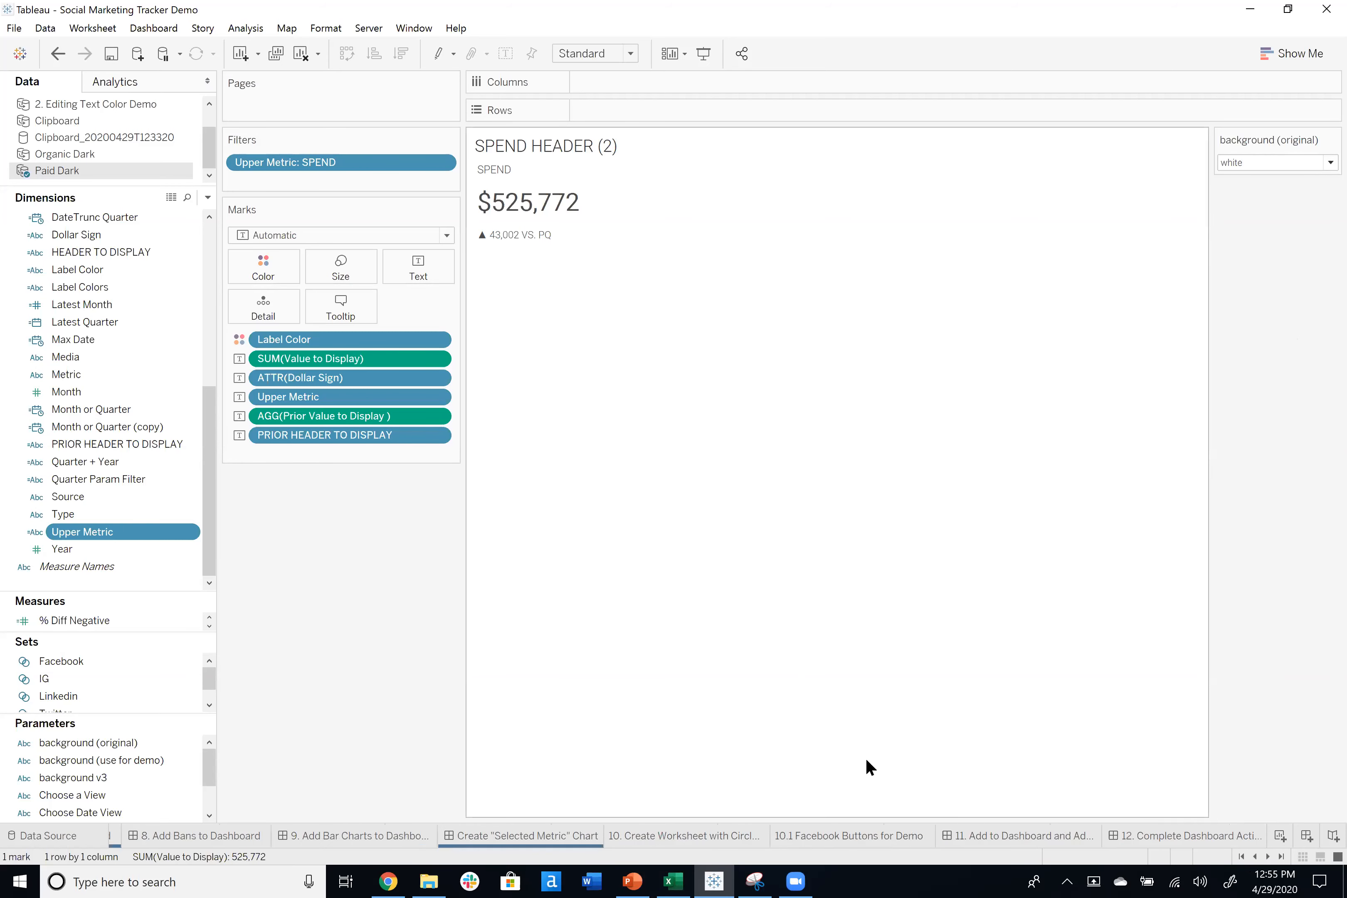
{"action": "left_click", "coordinate": [1281, 856]}
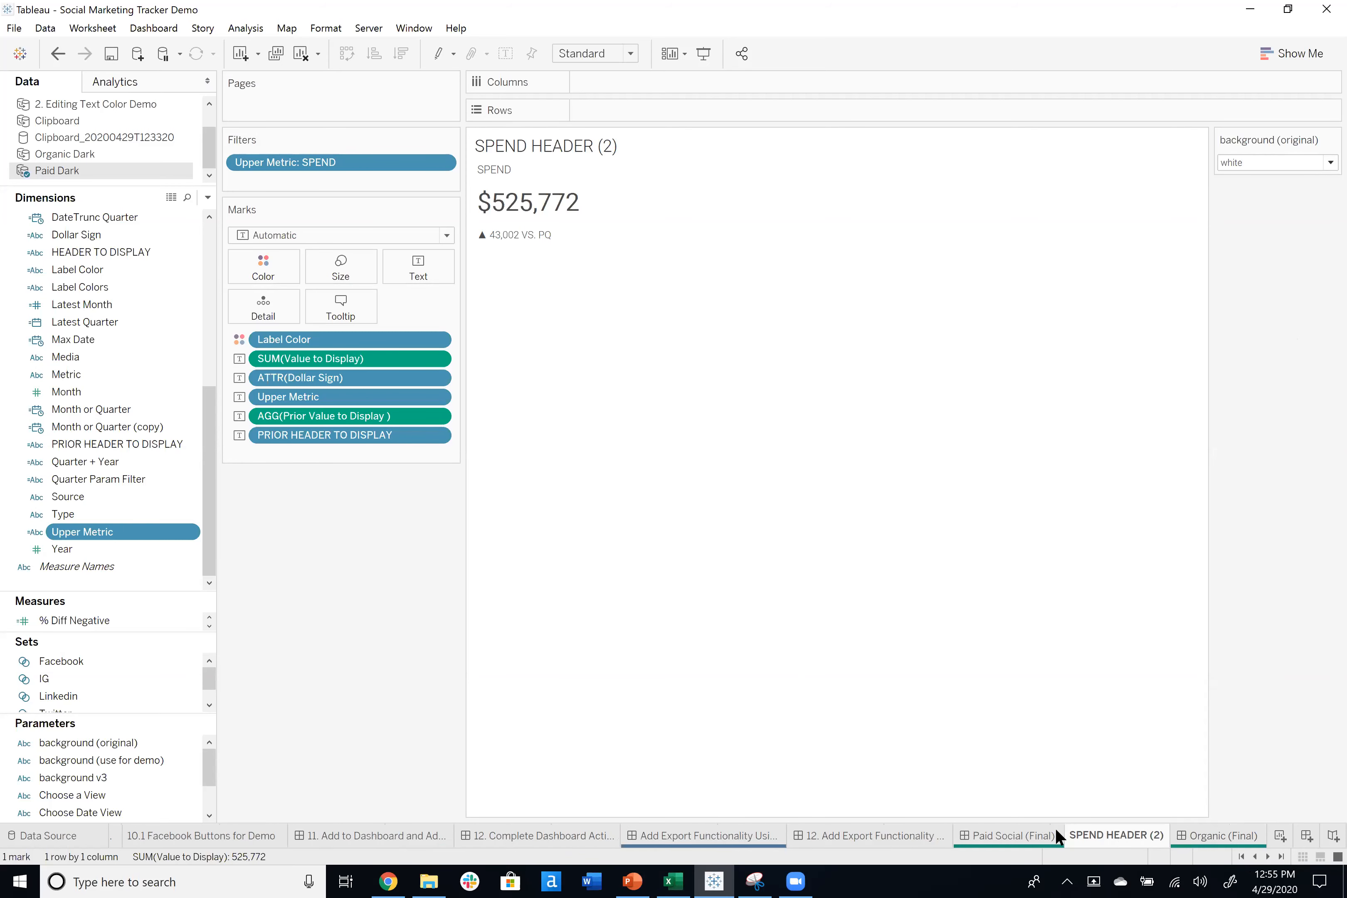
{"action": "left_click", "coordinate": [1232, 839]}
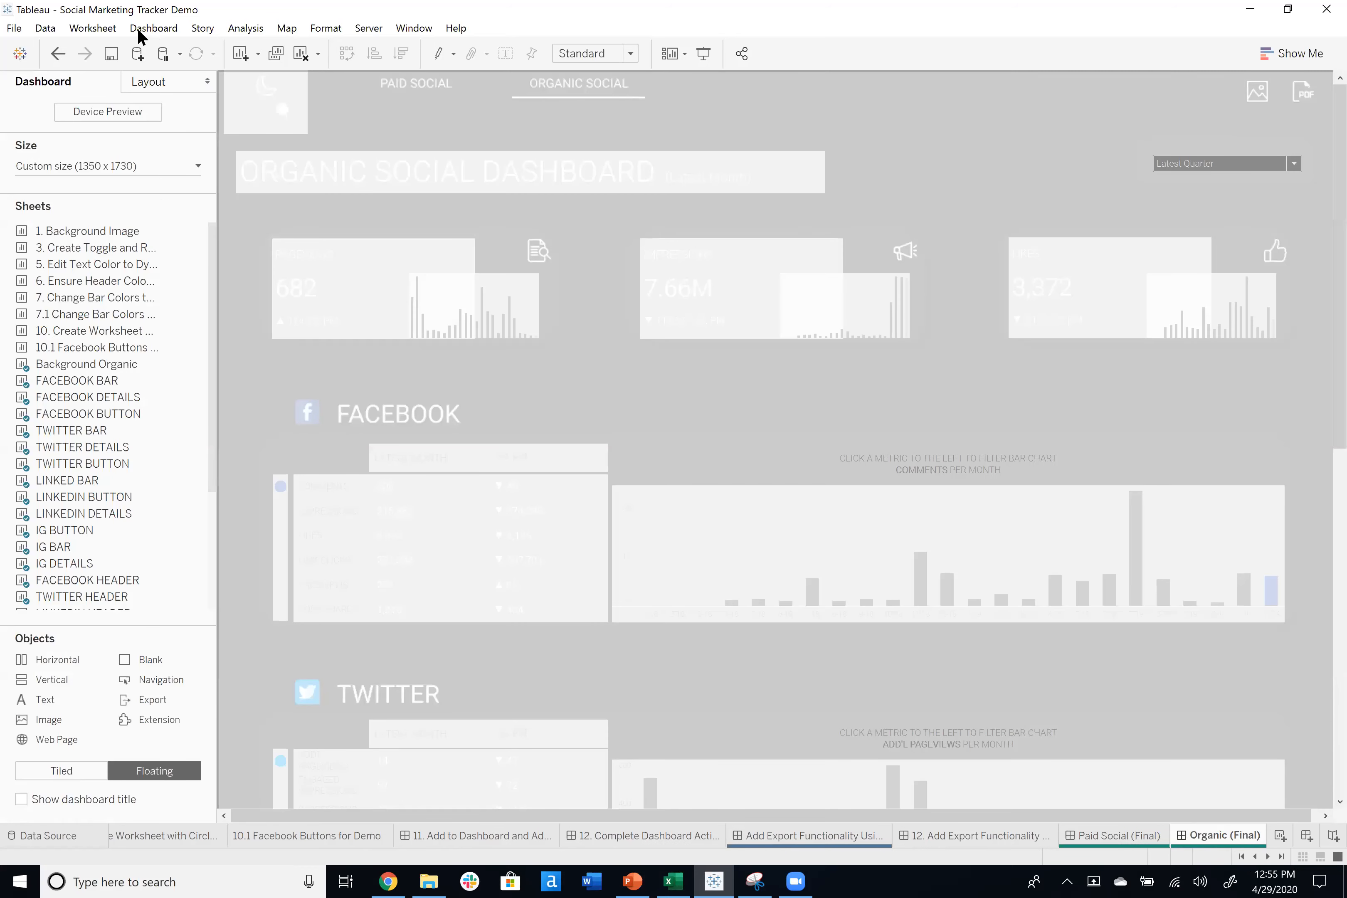
Try unchecking and rechecking all source sheets at once in a new dashboard filter action, and discard the action.
{"action": "left_click", "coordinate": [152, 28]}
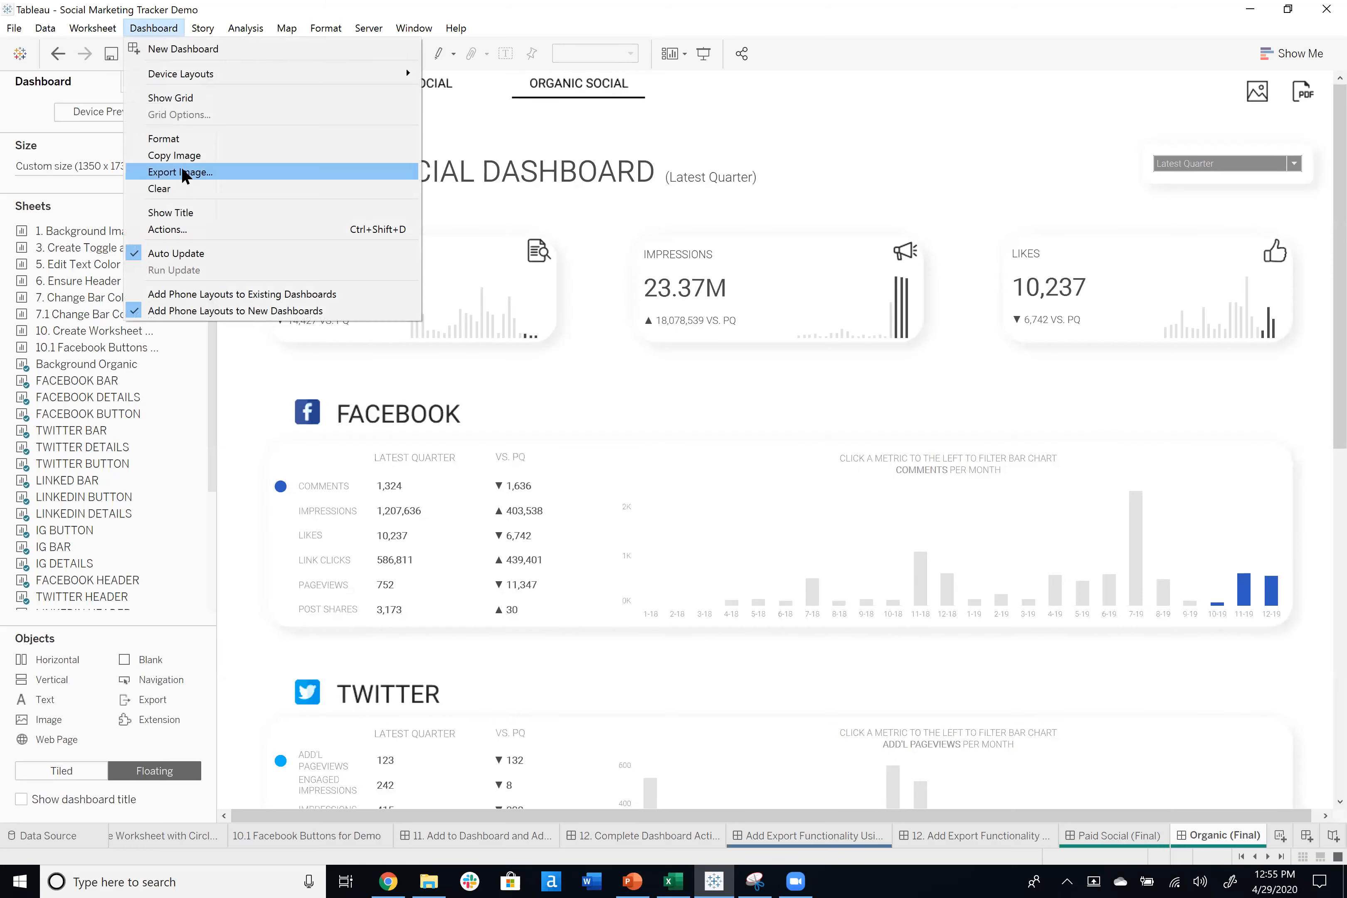
{"action": "left_click", "coordinate": [163, 229]}
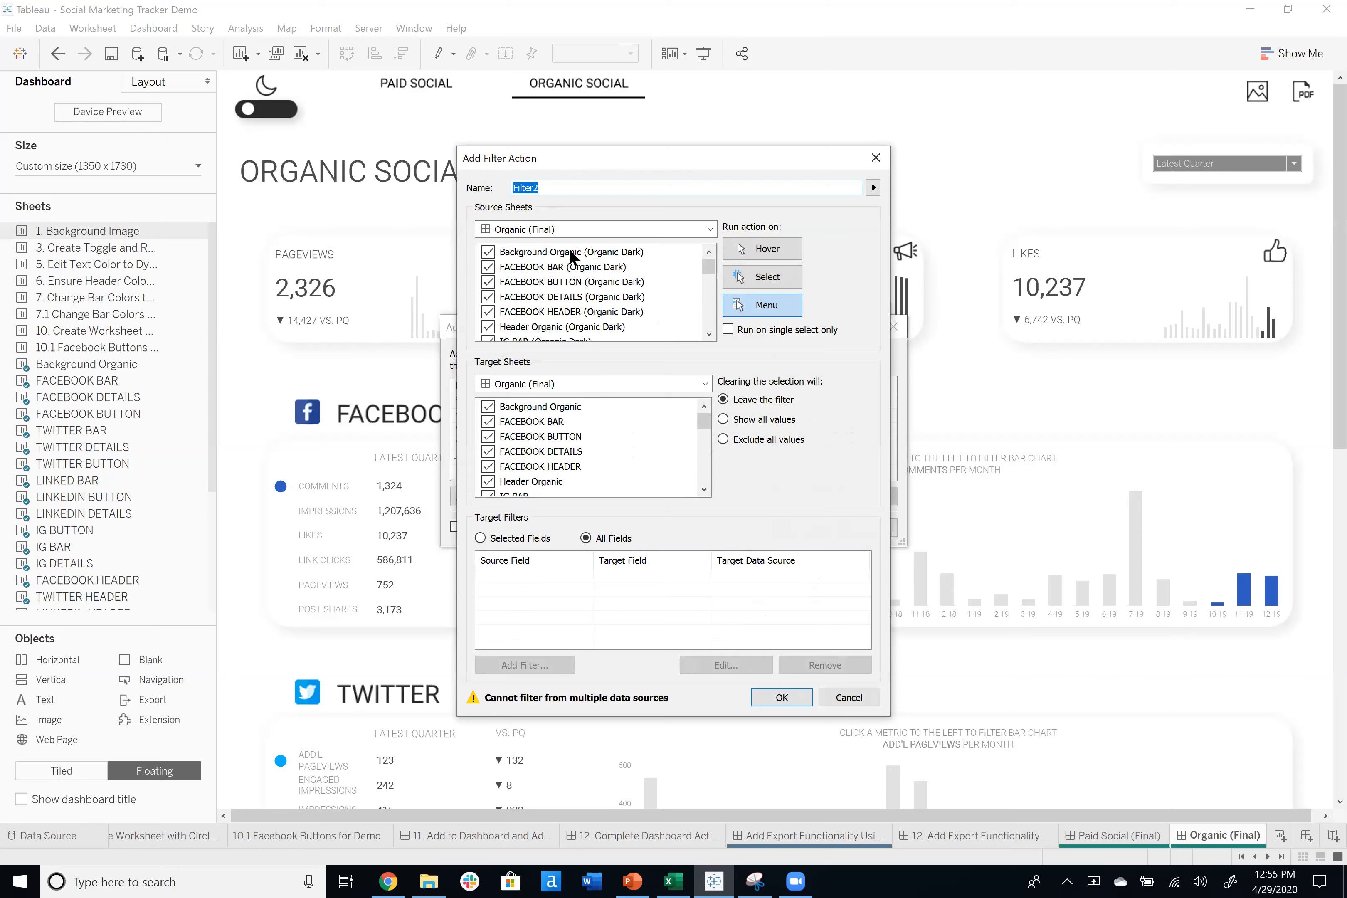
{"action": "left_click_drag", "start_coordinate": [568, 254], "coordinate": [494, 337]}
{"action": "left_click", "coordinate": [487, 326]}
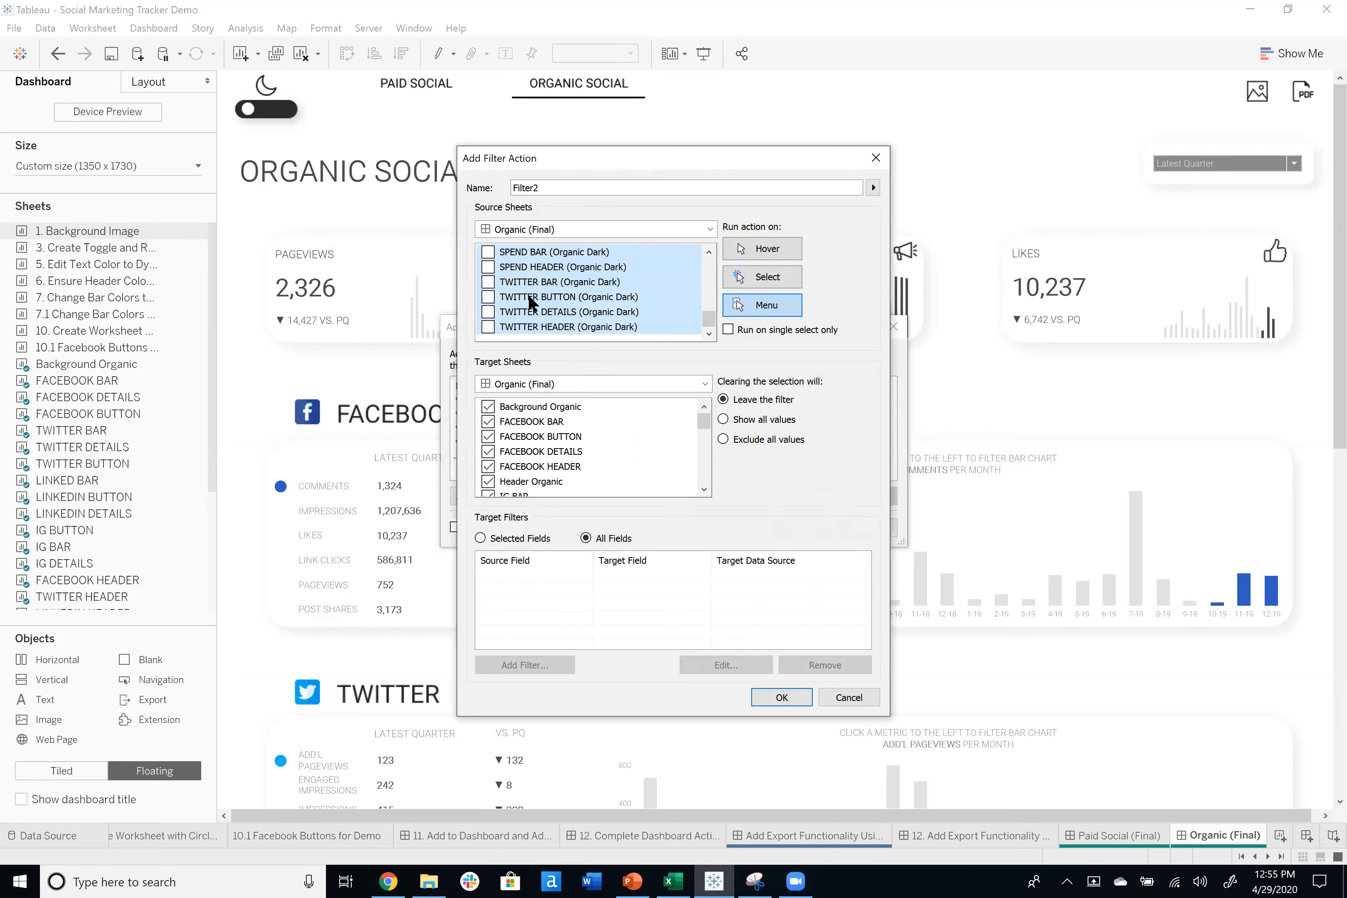
{"action": "left_click", "coordinate": [487, 327]}
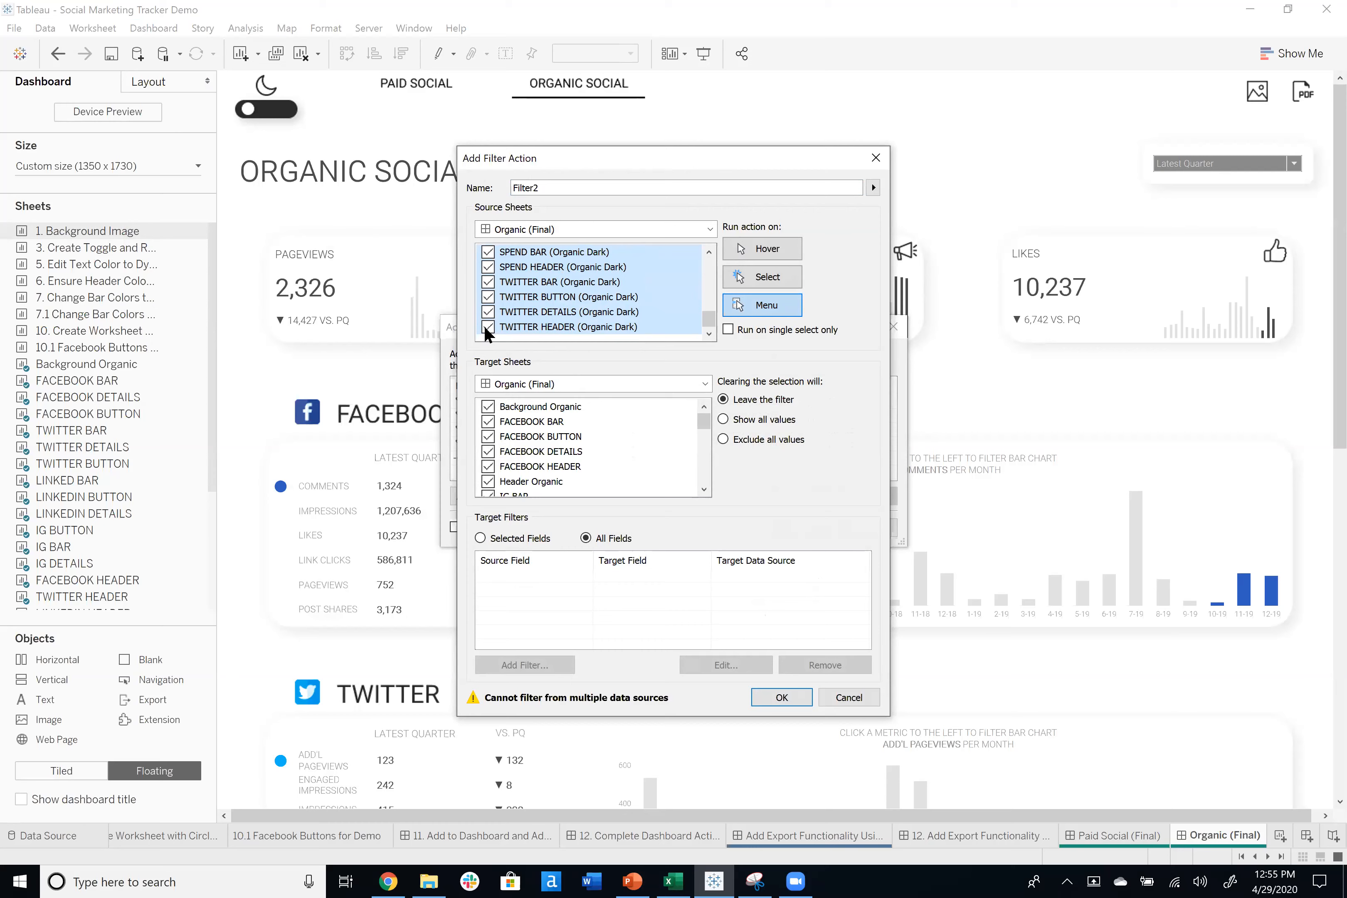
{"action": "left_click", "coordinate": [553, 328]}
{"action": "left_click", "coordinate": [851, 699]}
{"action": "left_click", "coordinate": [862, 528]}
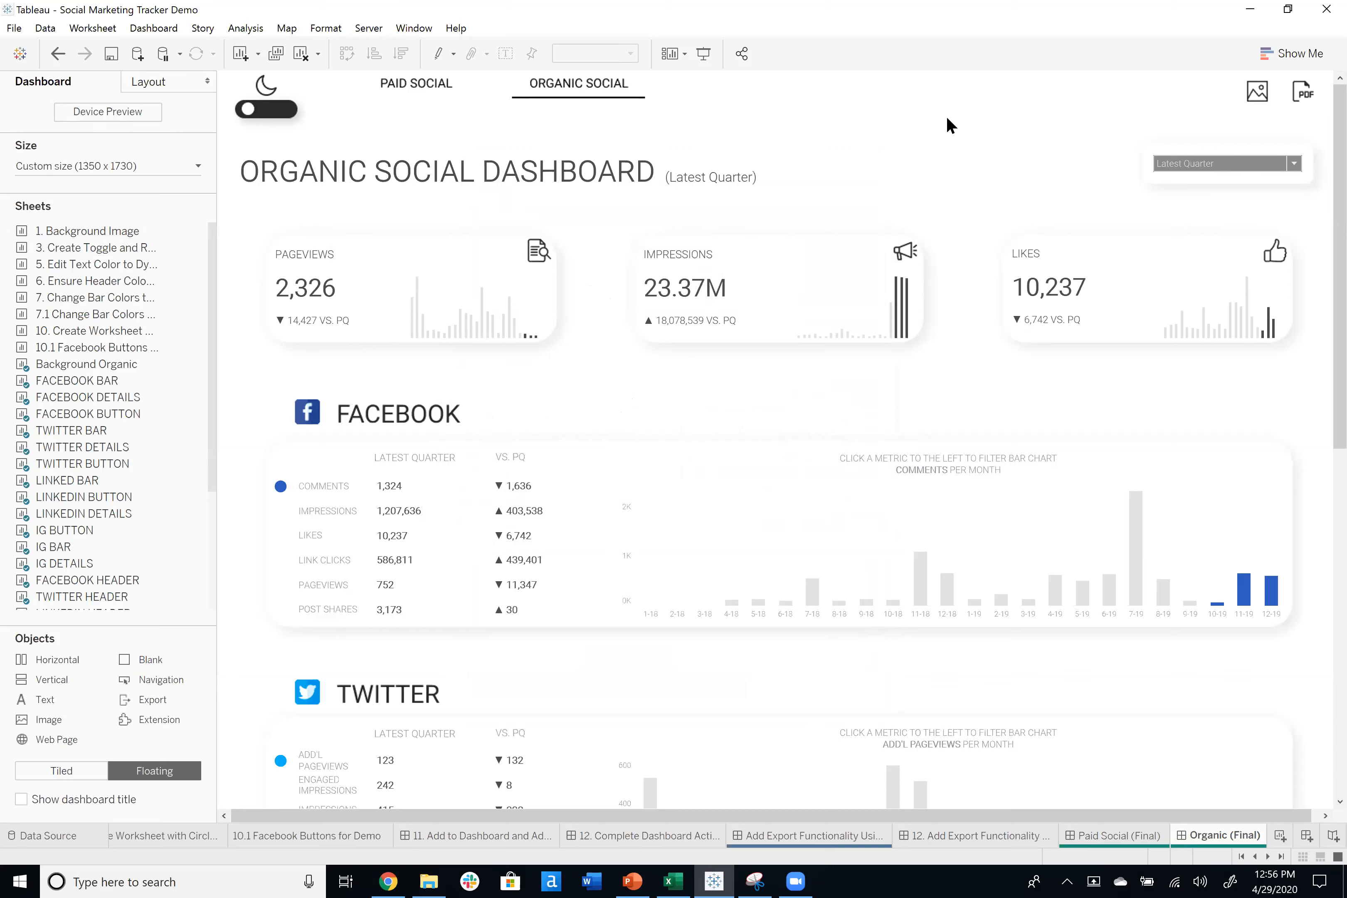
Go to the worksheet behind the Pageviews header on the Organic (Final) dashboard.
{"action": "left_click", "coordinate": [946, 118]}
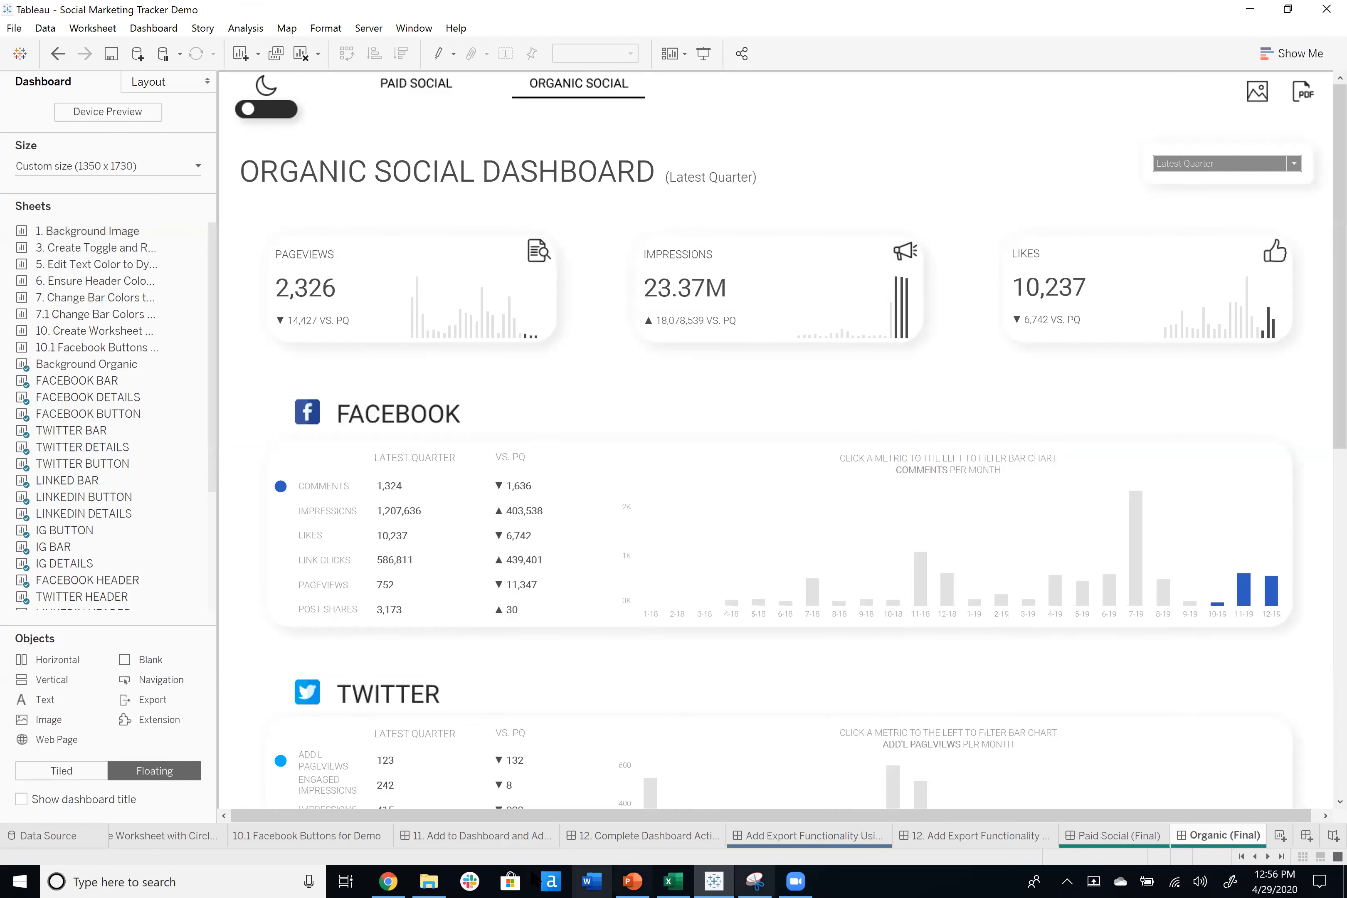
{"action": "left_click", "coordinate": [650, 394]}
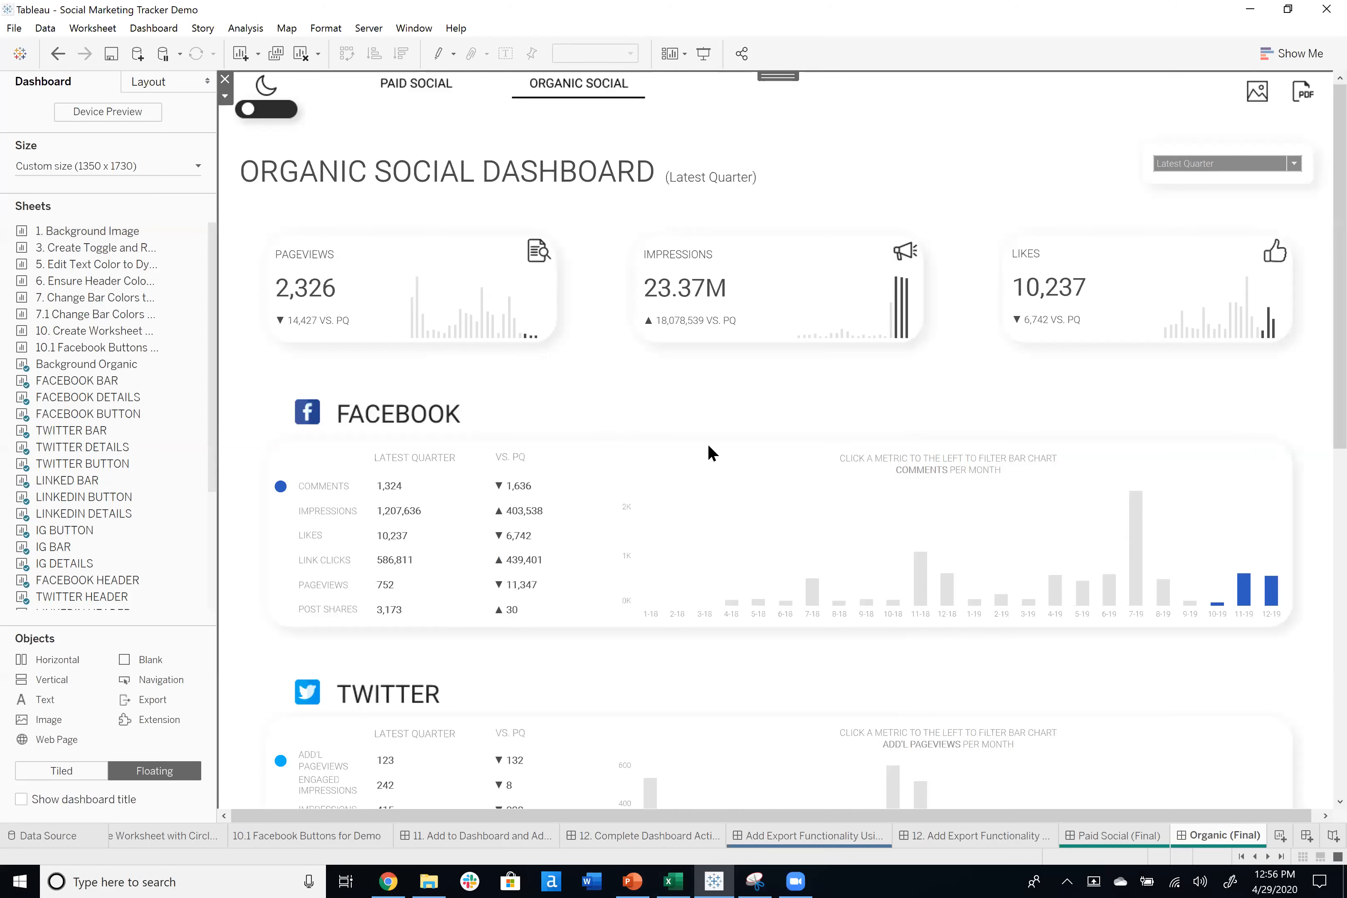
{"action": "left_click", "coordinate": [395, 295]}
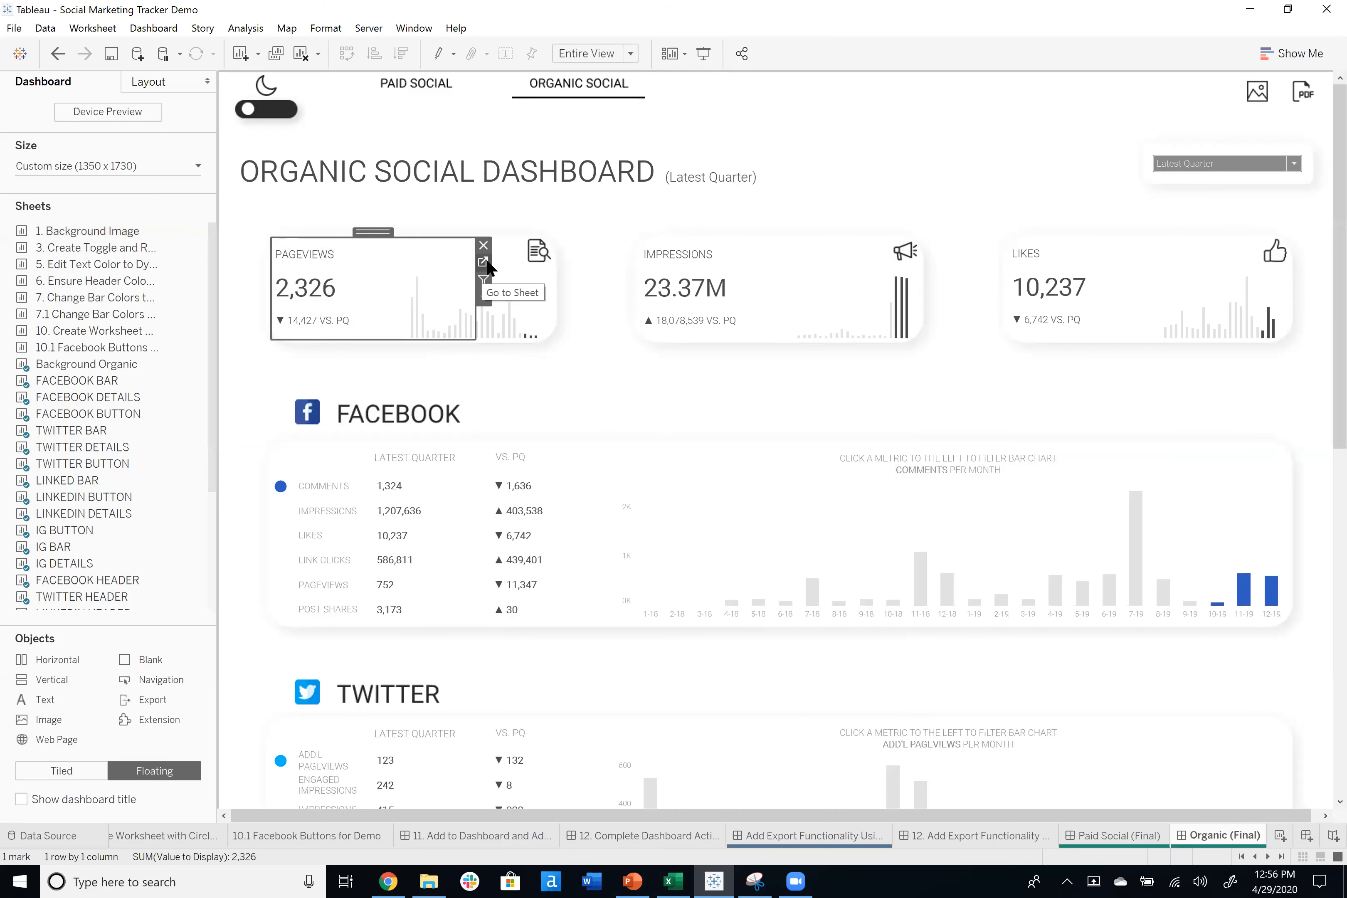
{"action": "double_click", "coordinate": [350, 217]}
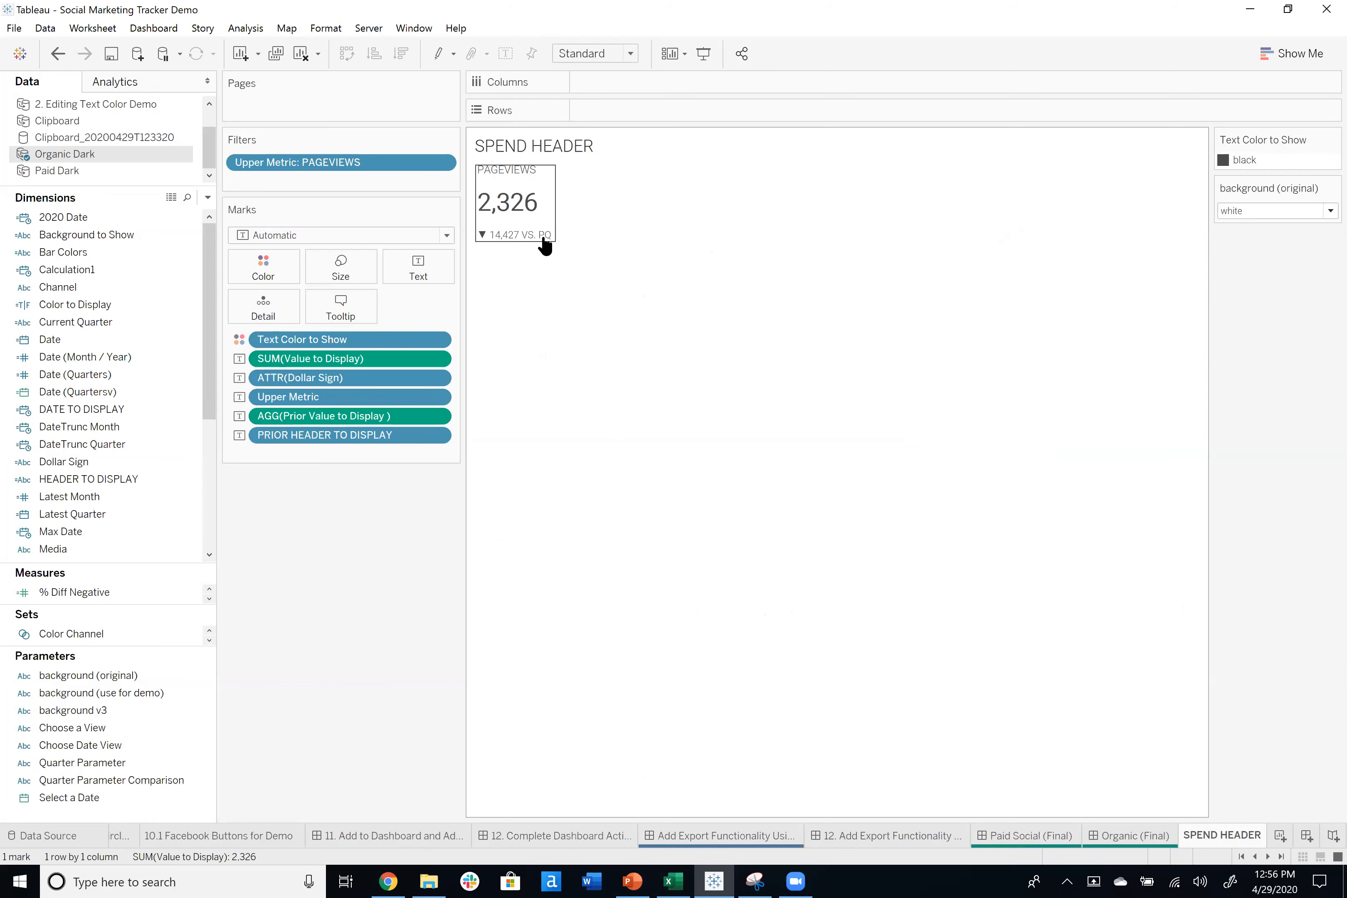
Enlarge the measures list and open the Latest Month Value calculated field to examine its formula.
{"action": "left_click_drag", "start_coordinate": [130, 580], "coordinate": [139, 352]}
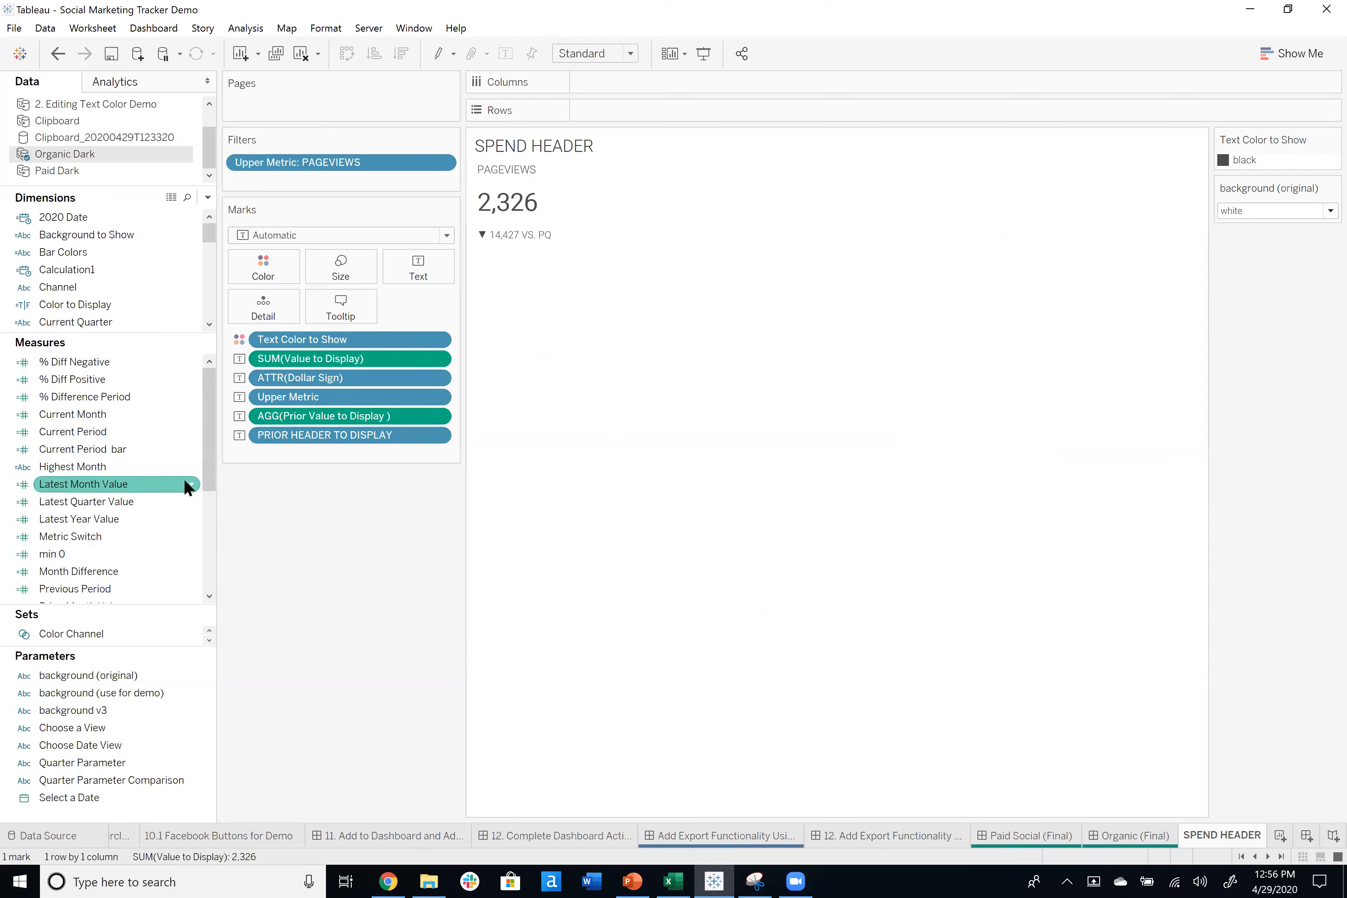
{"action": "left_click_drag", "start_coordinate": [219, 463], "coordinate": [272, 470]}
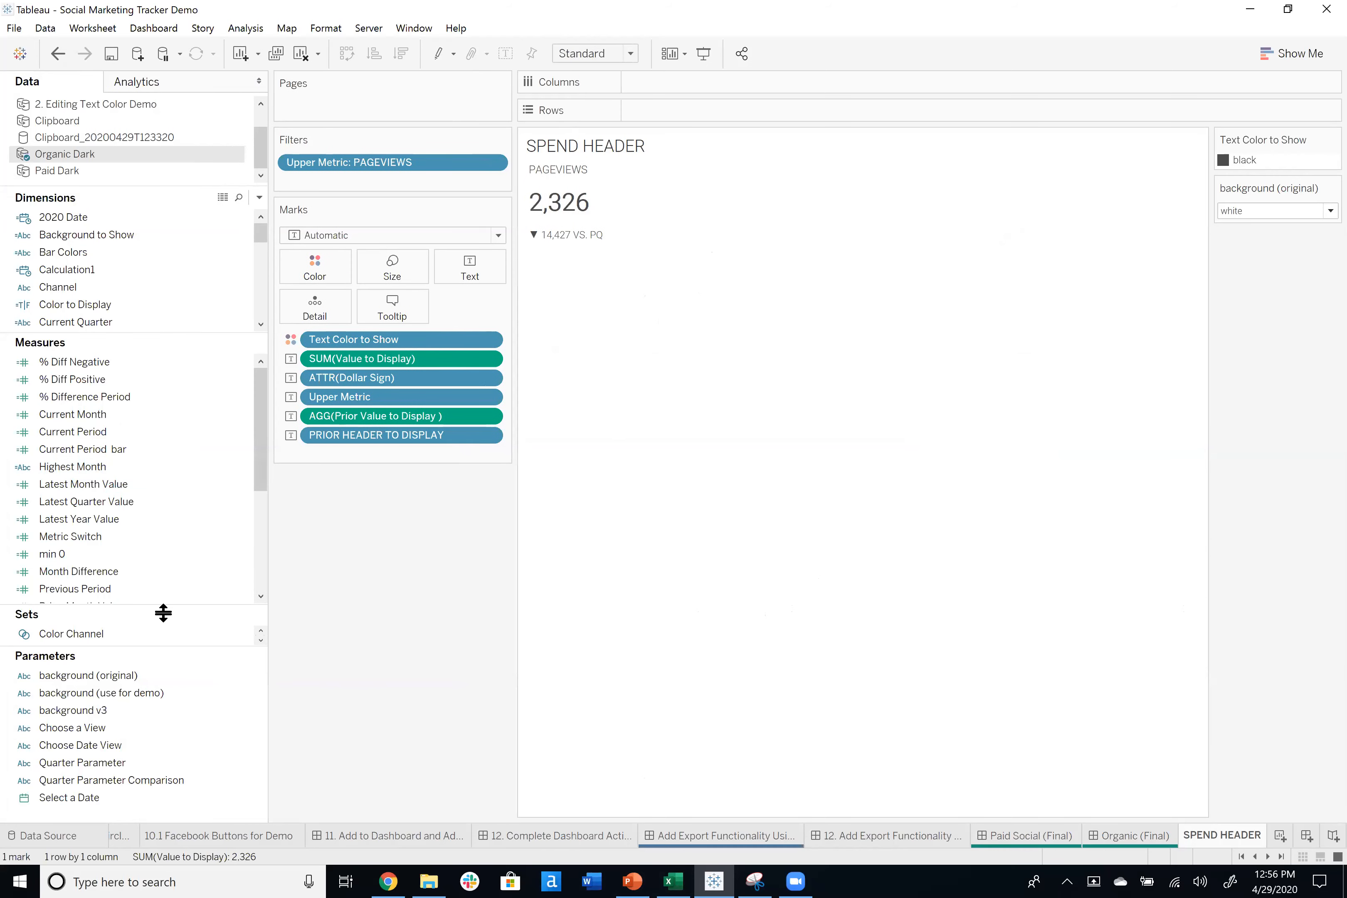
{"action": "right_click", "coordinate": [108, 486]}
{"action": "left_click", "coordinate": [154, 572]}
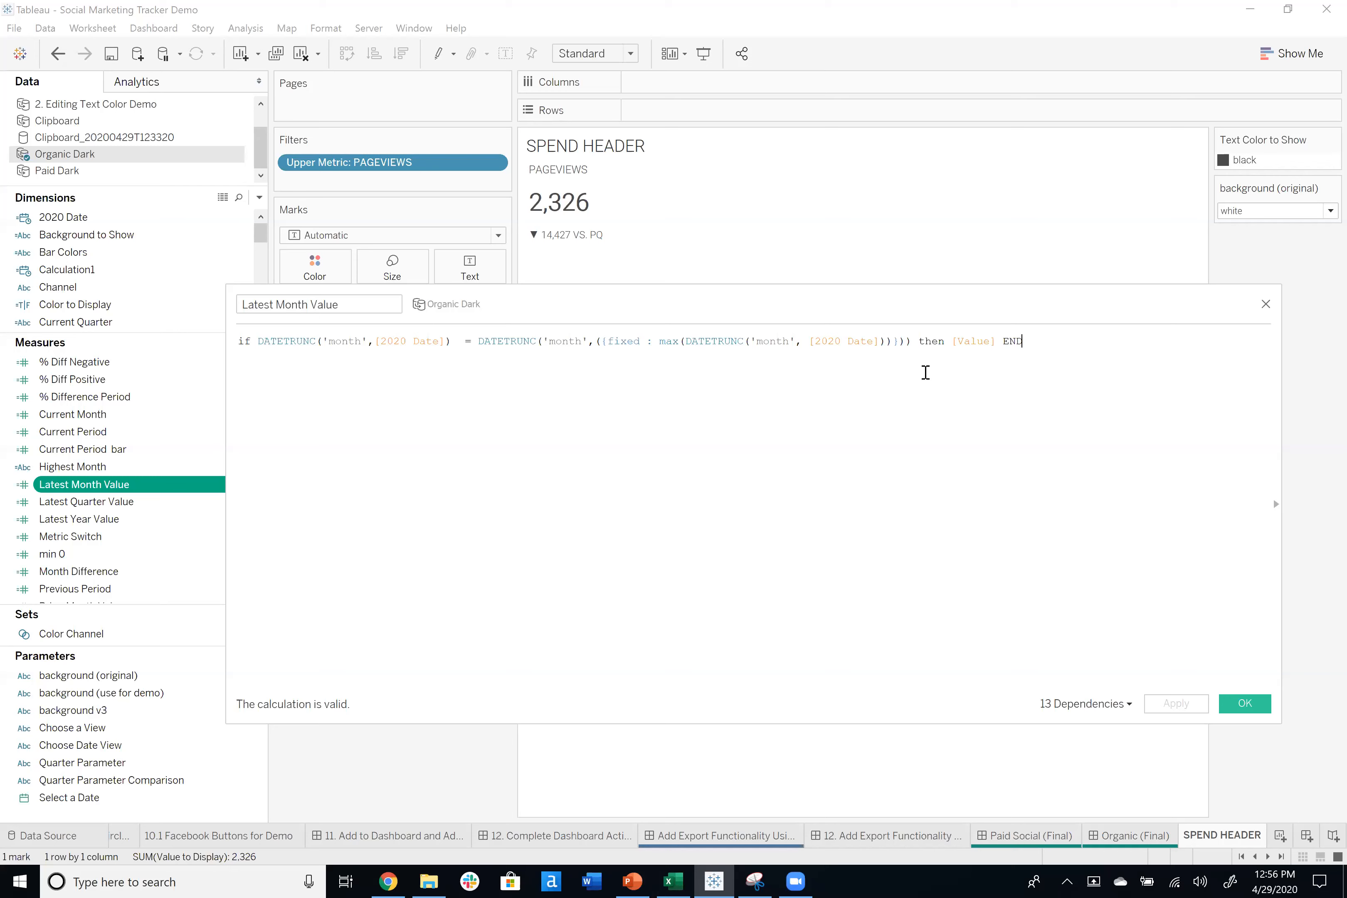
Close the Latest Month Value formula and open the Latest Quarter Value calculated field to examine its formula.
{"action": "left_click", "coordinate": [1245, 704]}
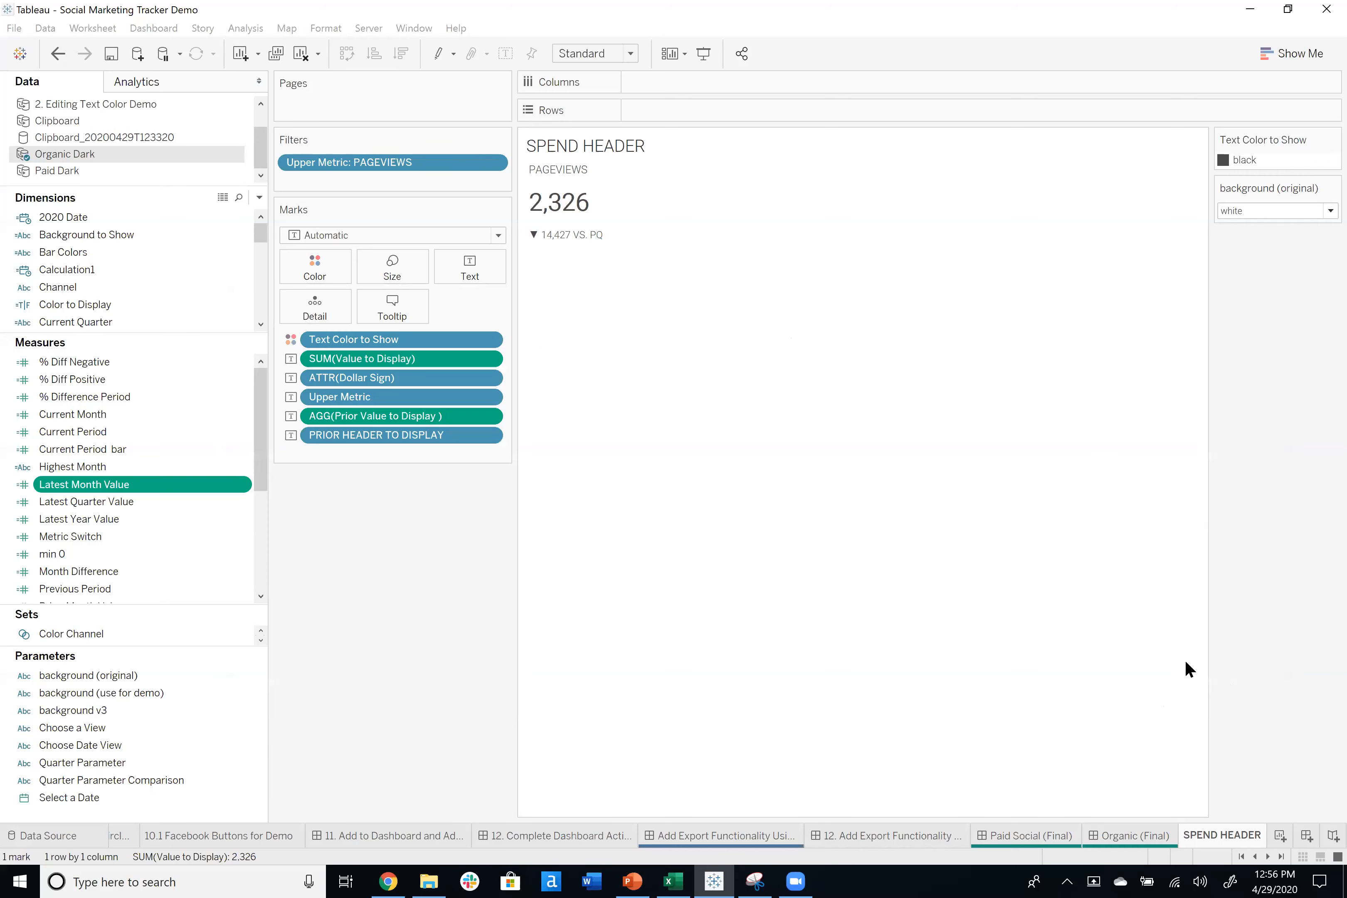
{"action": "right_click", "coordinate": [141, 499]}
{"action": "left_click", "coordinate": [235, 591]}
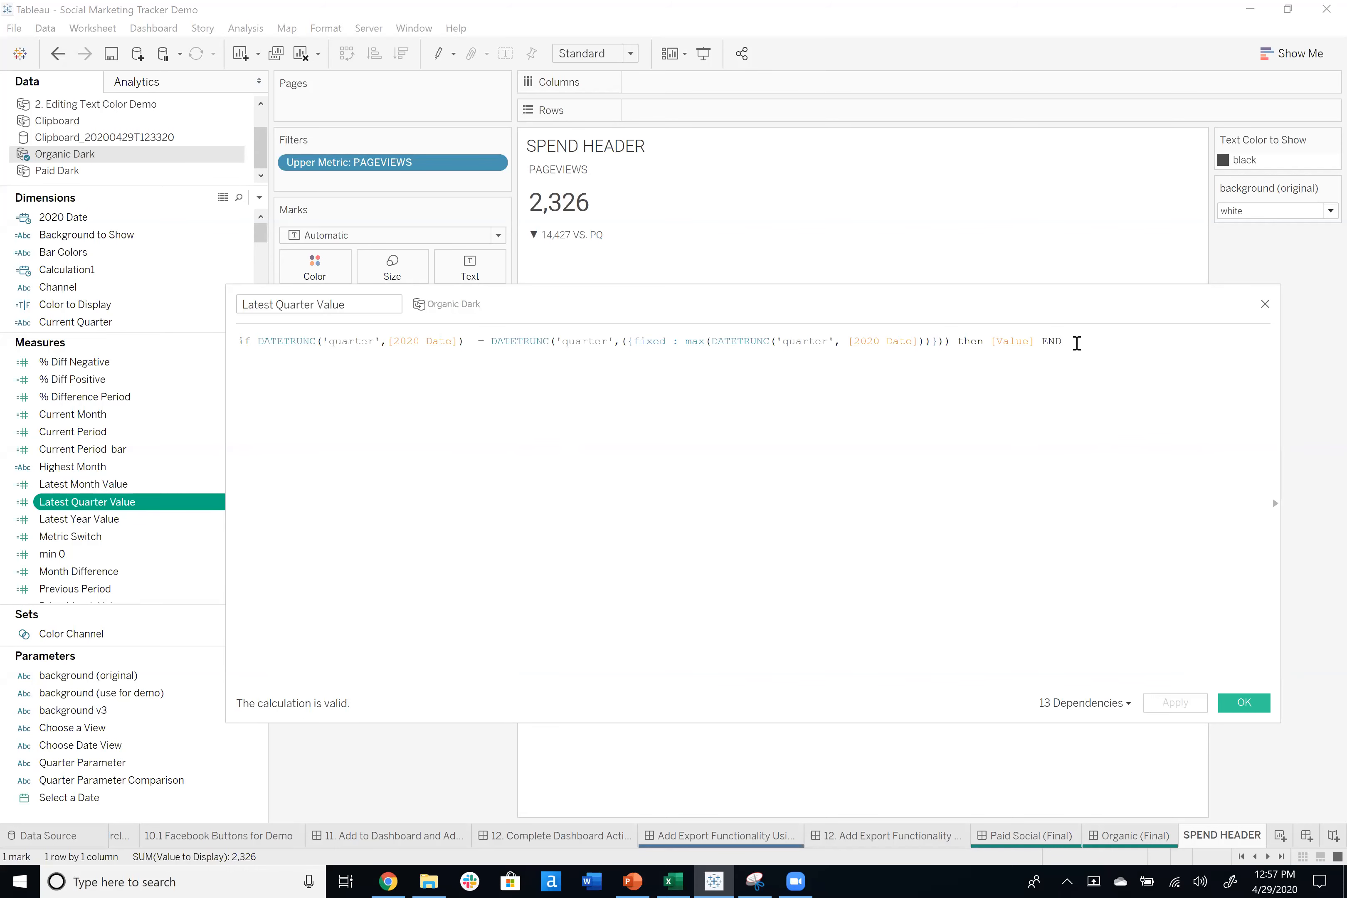
{"action": "left_click", "coordinate": [1241, 704]}
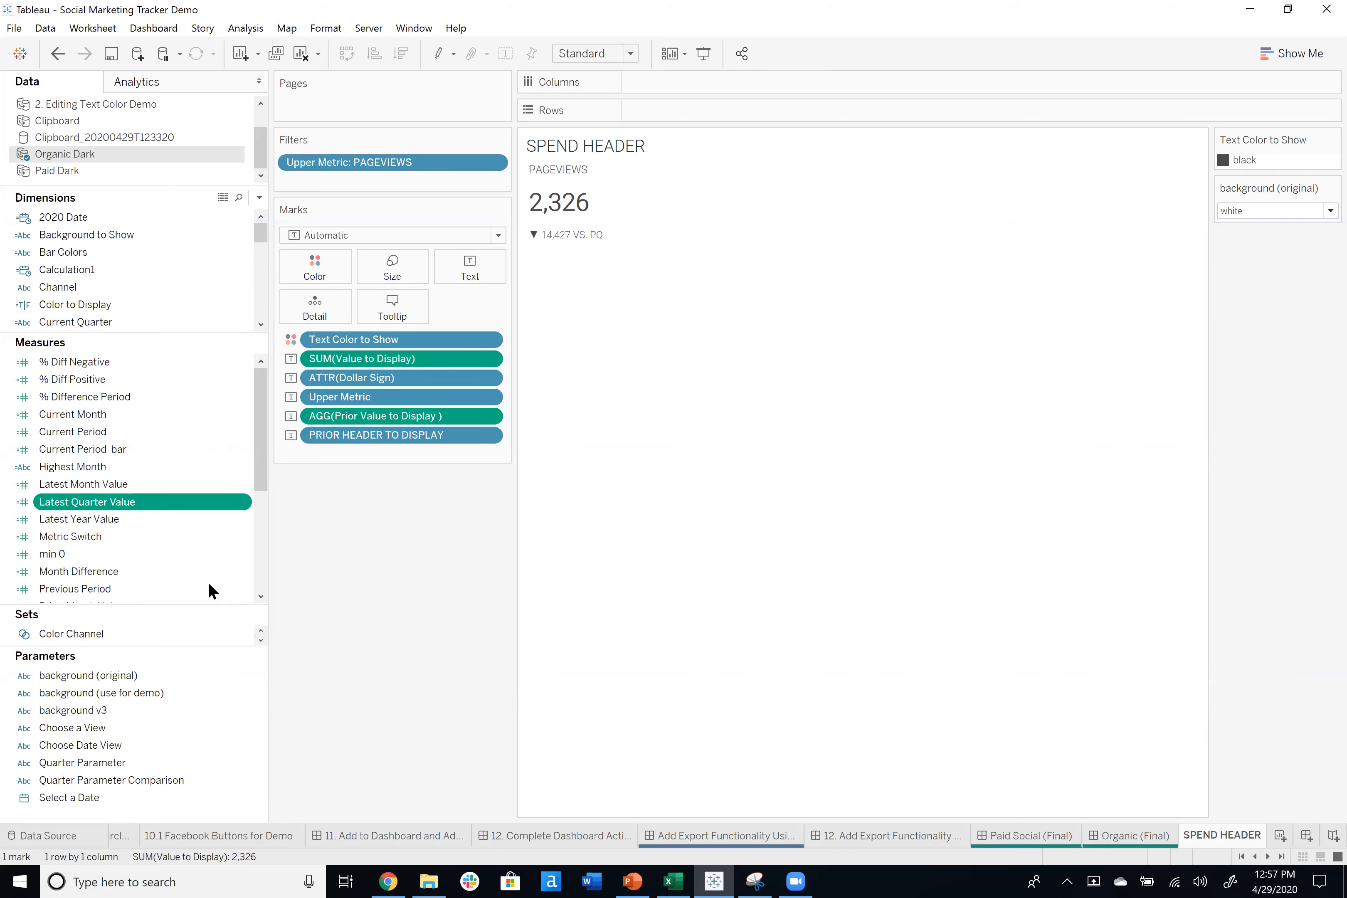
Open the Latest Year Value calculated field and examine the DATETRUNC comparison on both sides of its formula.
{"action": "right_click", "coordinate": [107, 517]}
{"action": "left_click", "coordinate": [165, 610]}
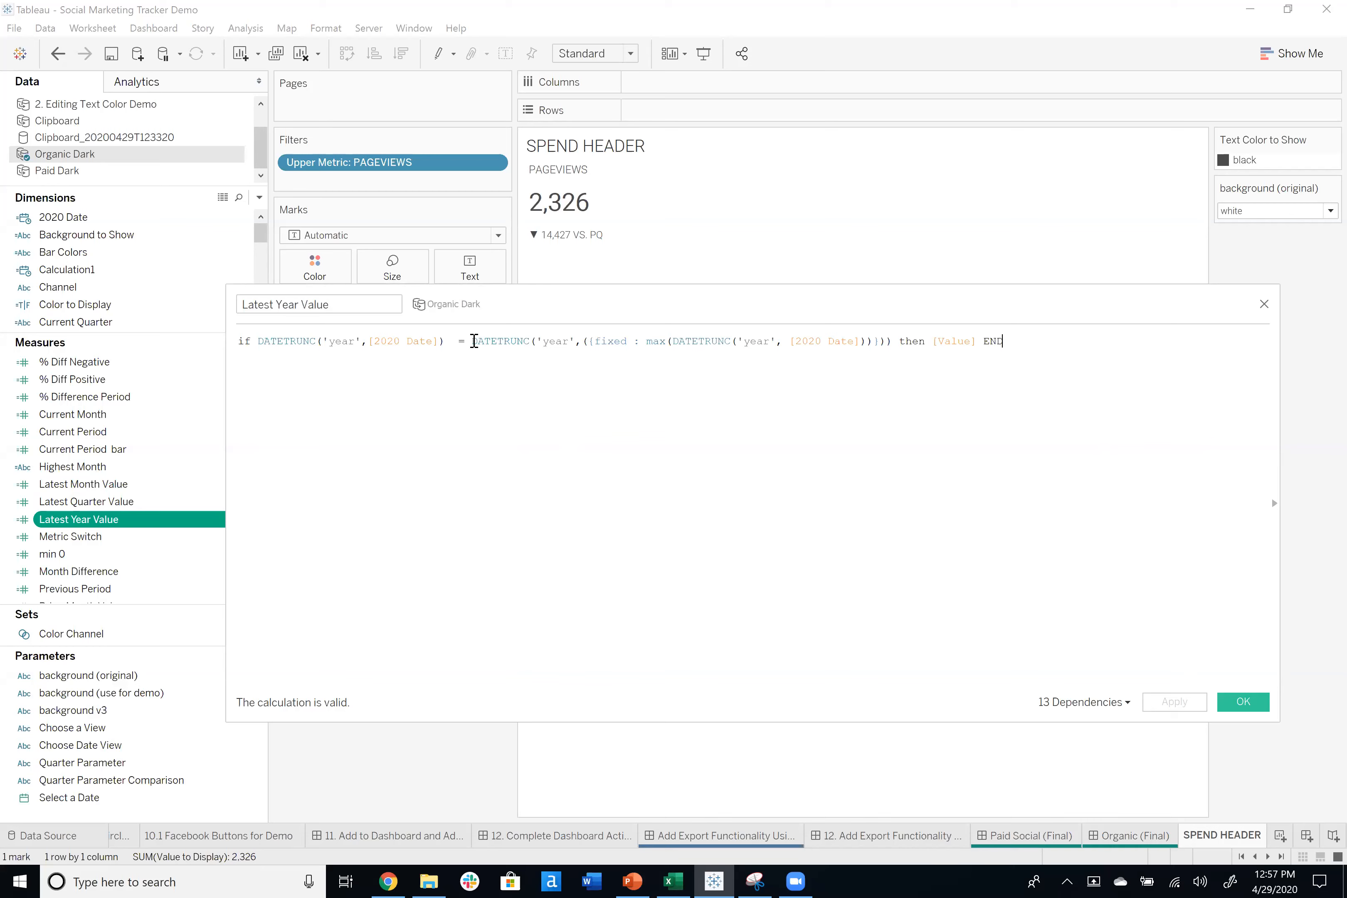
{"action": "left_click_drag", "start_coordinate": [473, 341], "coordinate": [885, 342]}
{"action": "left_click_drag", "start_coordinate": [259, 341], "coordinate": [890, 340]}
{"action": "left_click", "coordinate": [660, 365]}
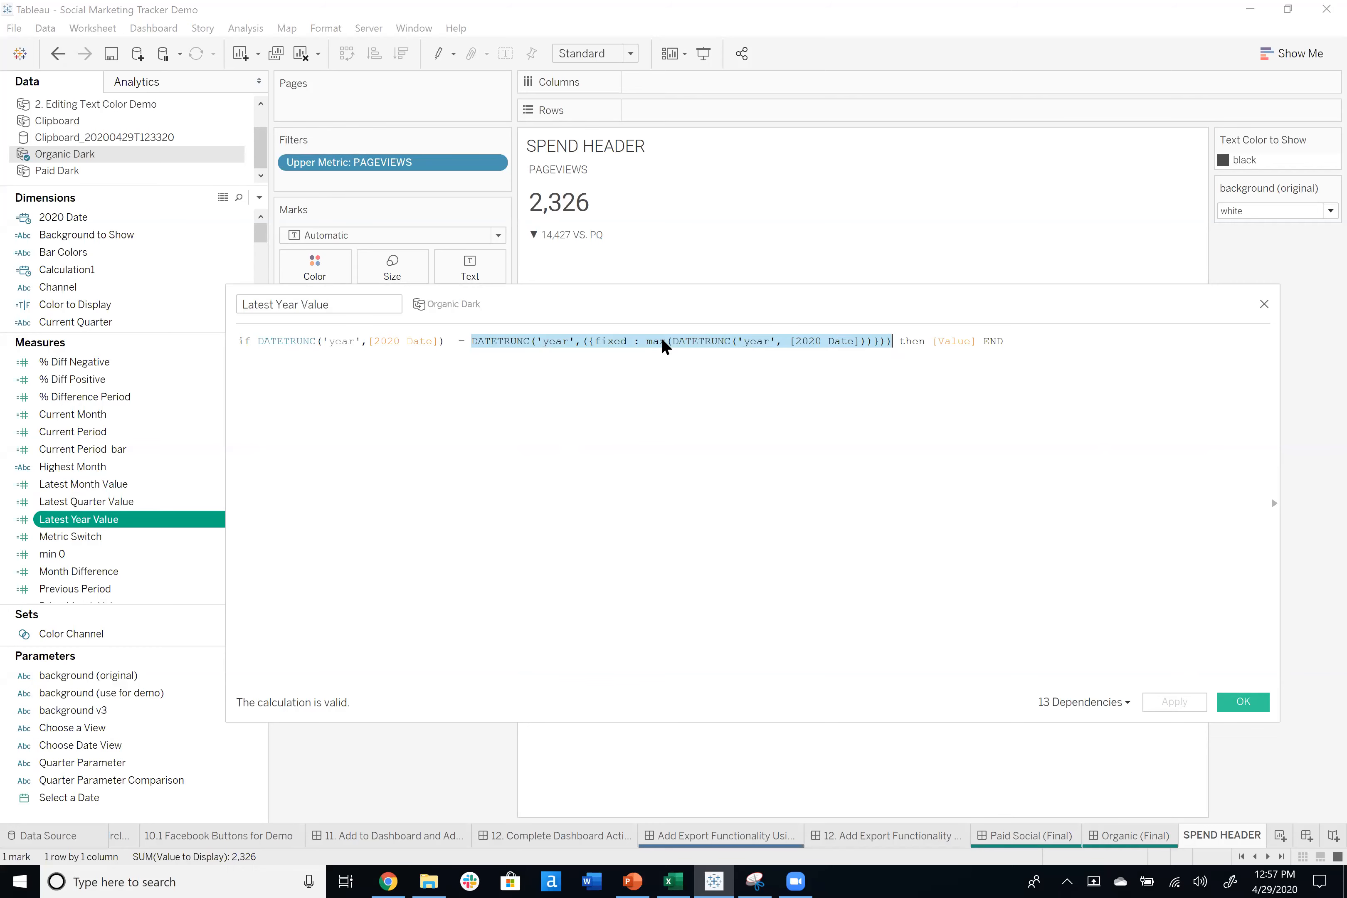
{"action": "left_click", "coordinate": [641, 432]}
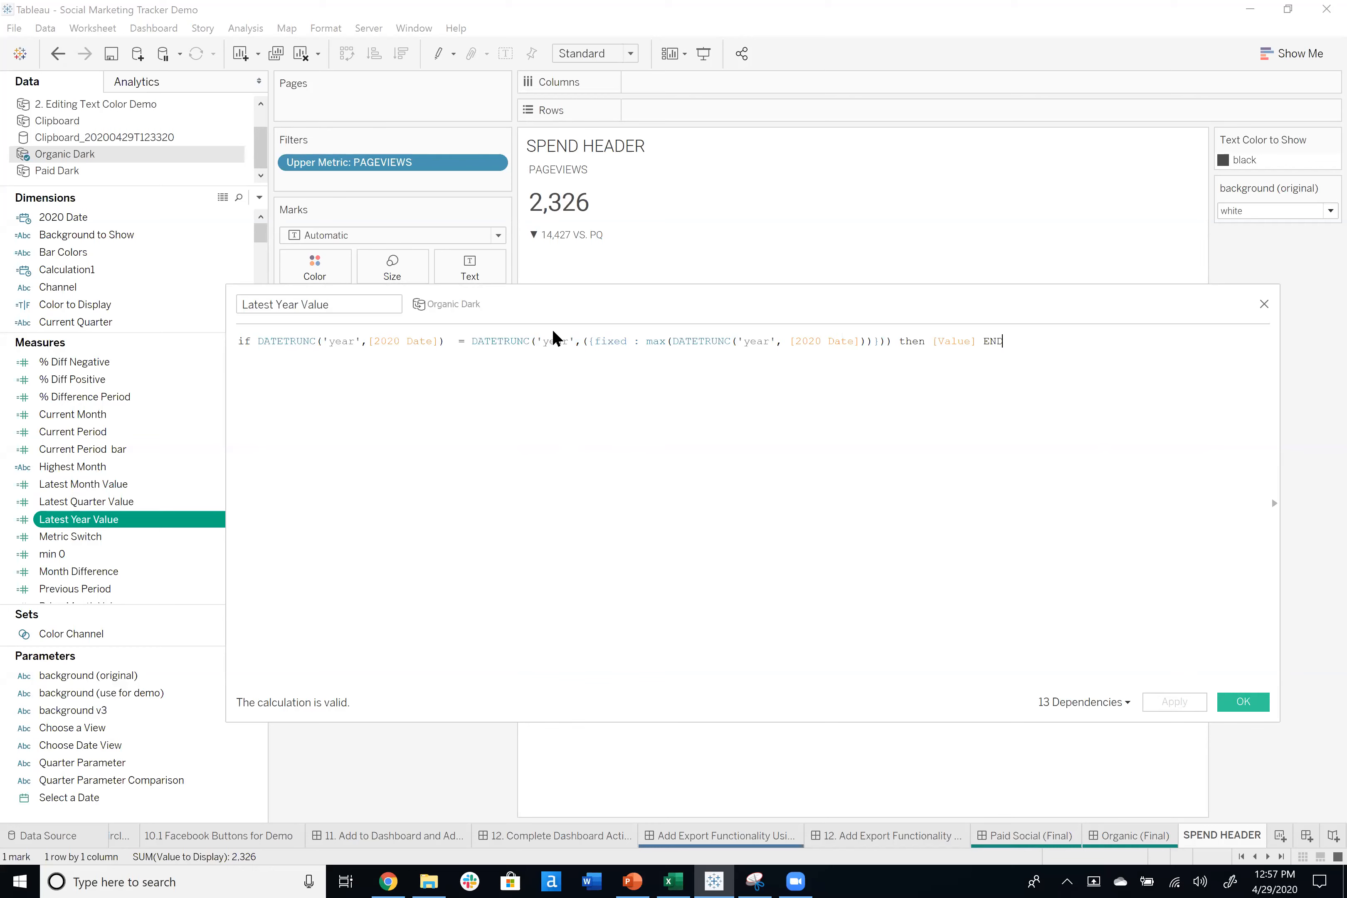
{"action": "left_click_drag", "start_coordinate": [257, 340], "coordinate": [447, 343]}
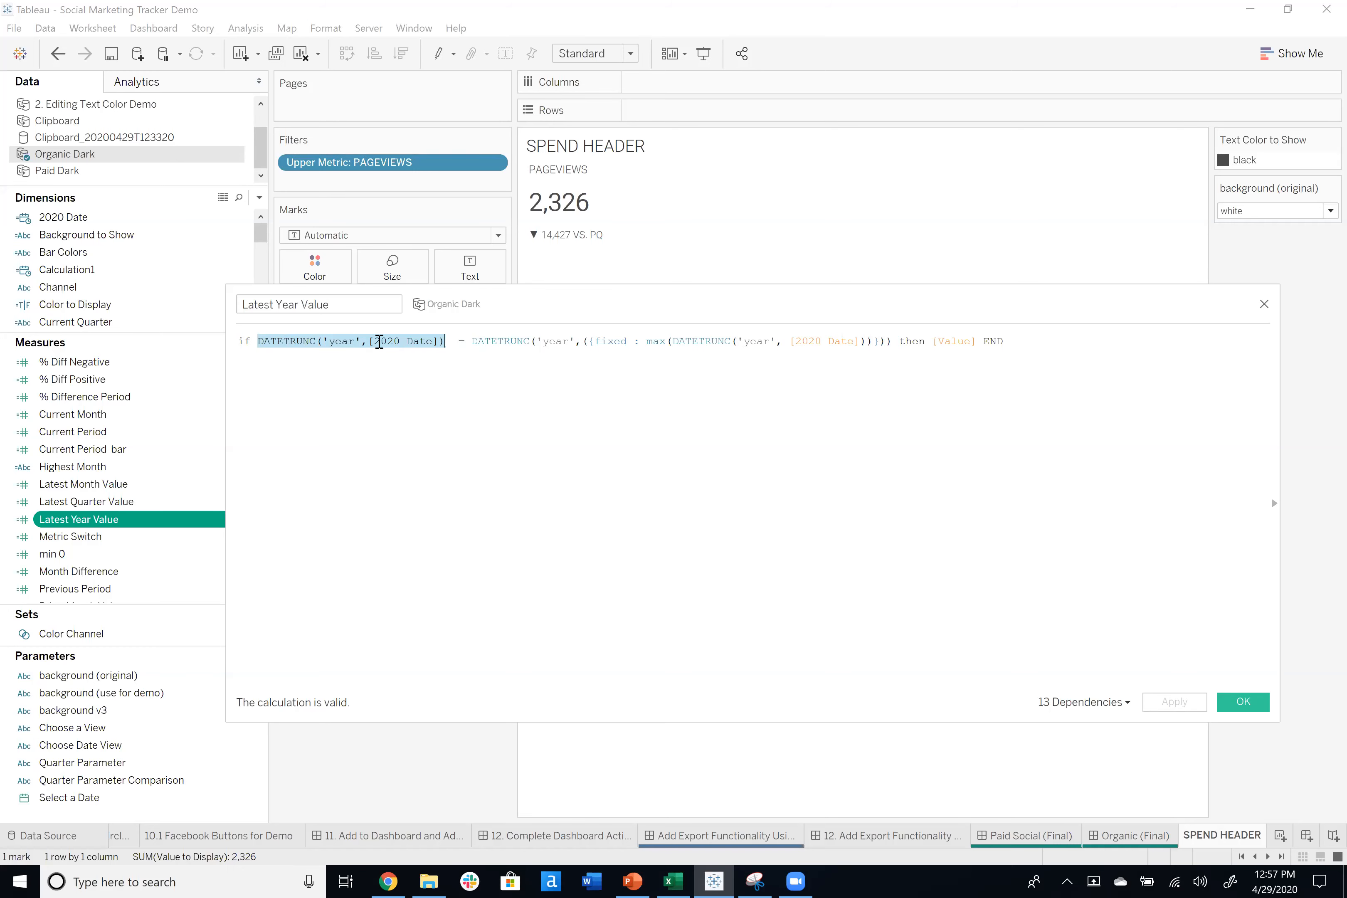
{"action": "left_click", "coordinate": [367, 342]}
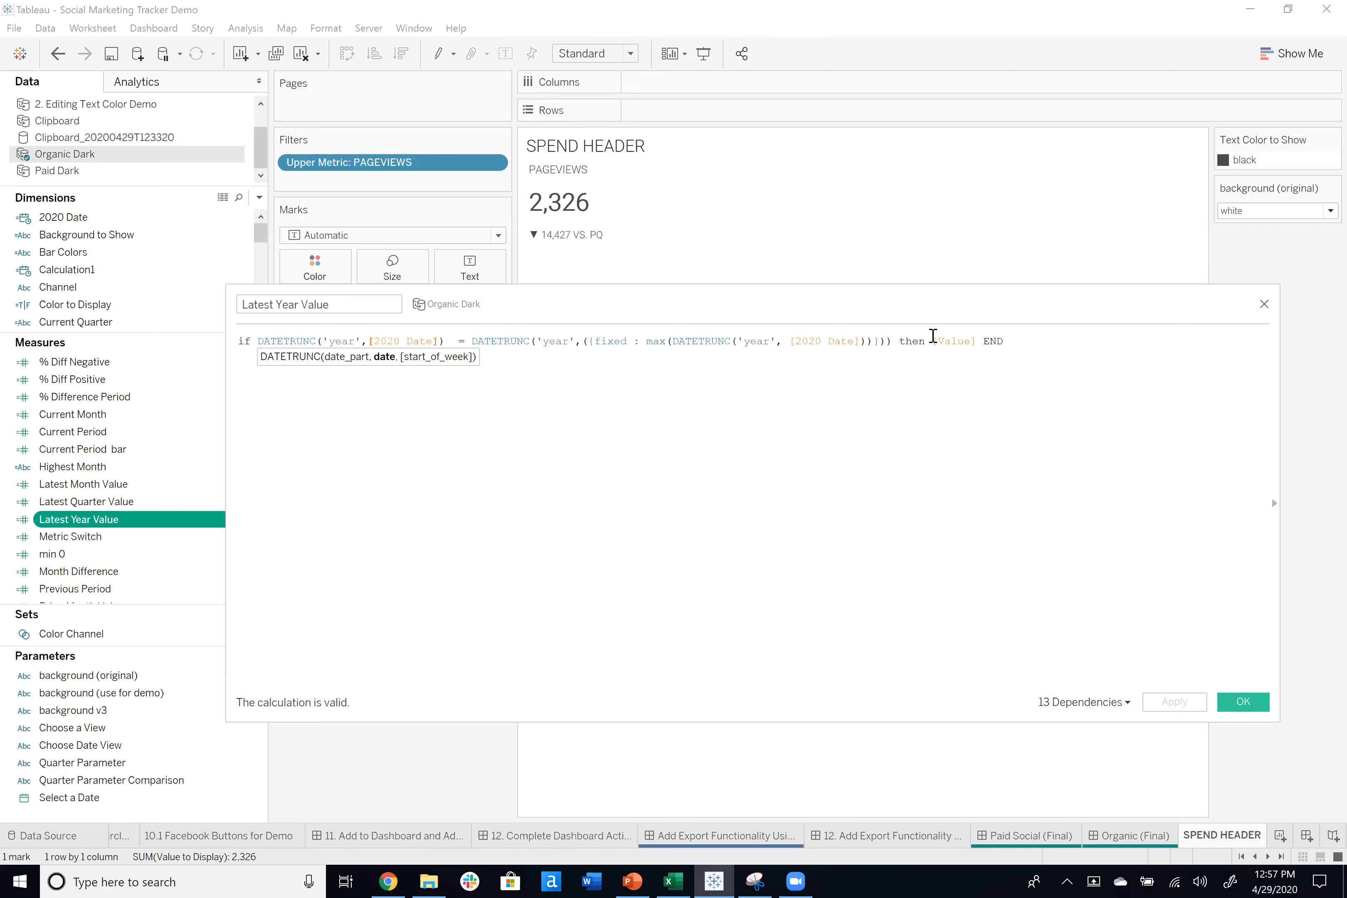
{"action": "left_click", "coordinate": [965, 346]}
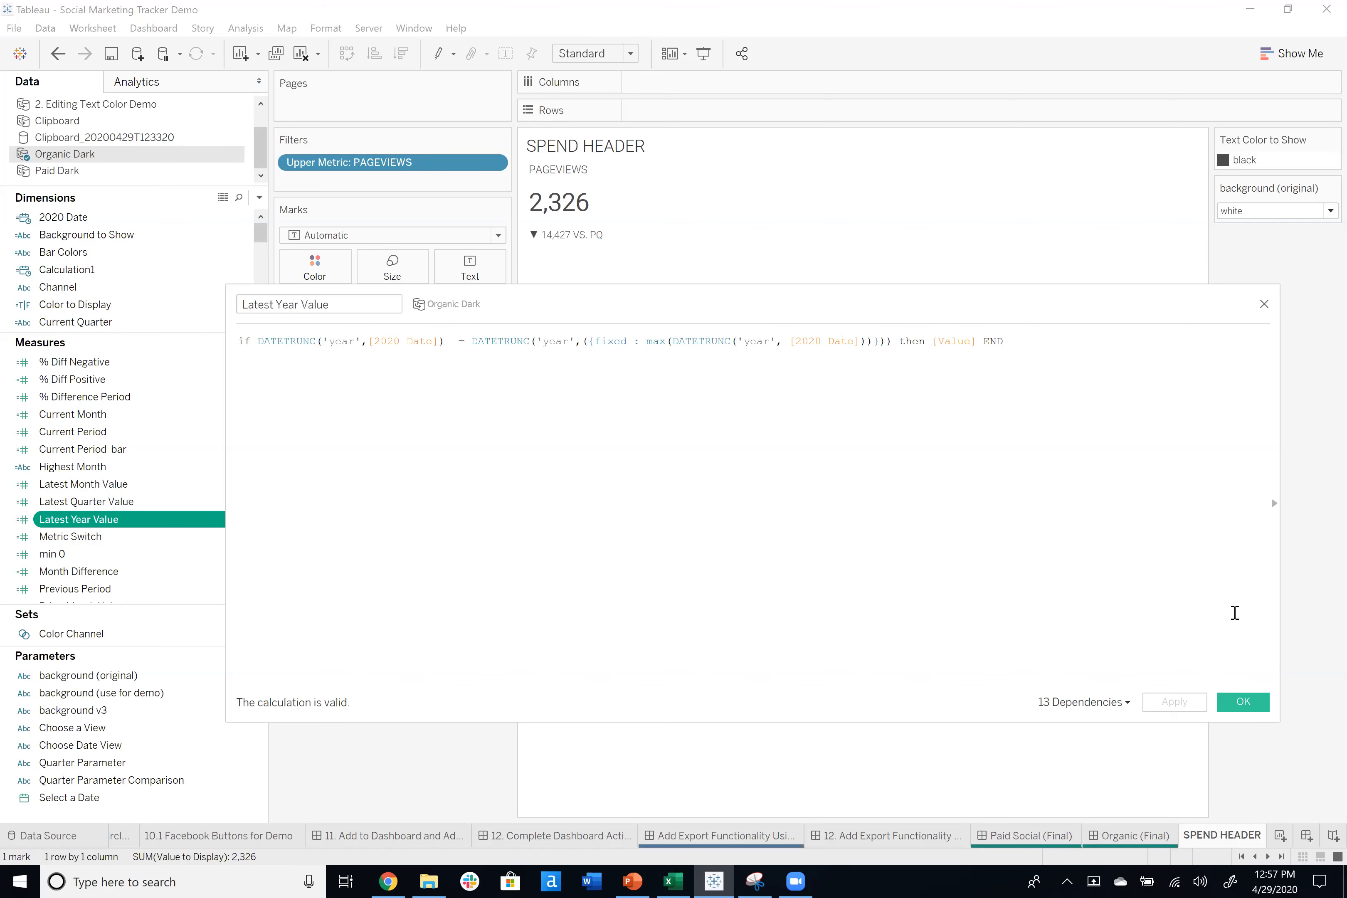
{"action": "left_click", "coordinate": [1243, 702]}
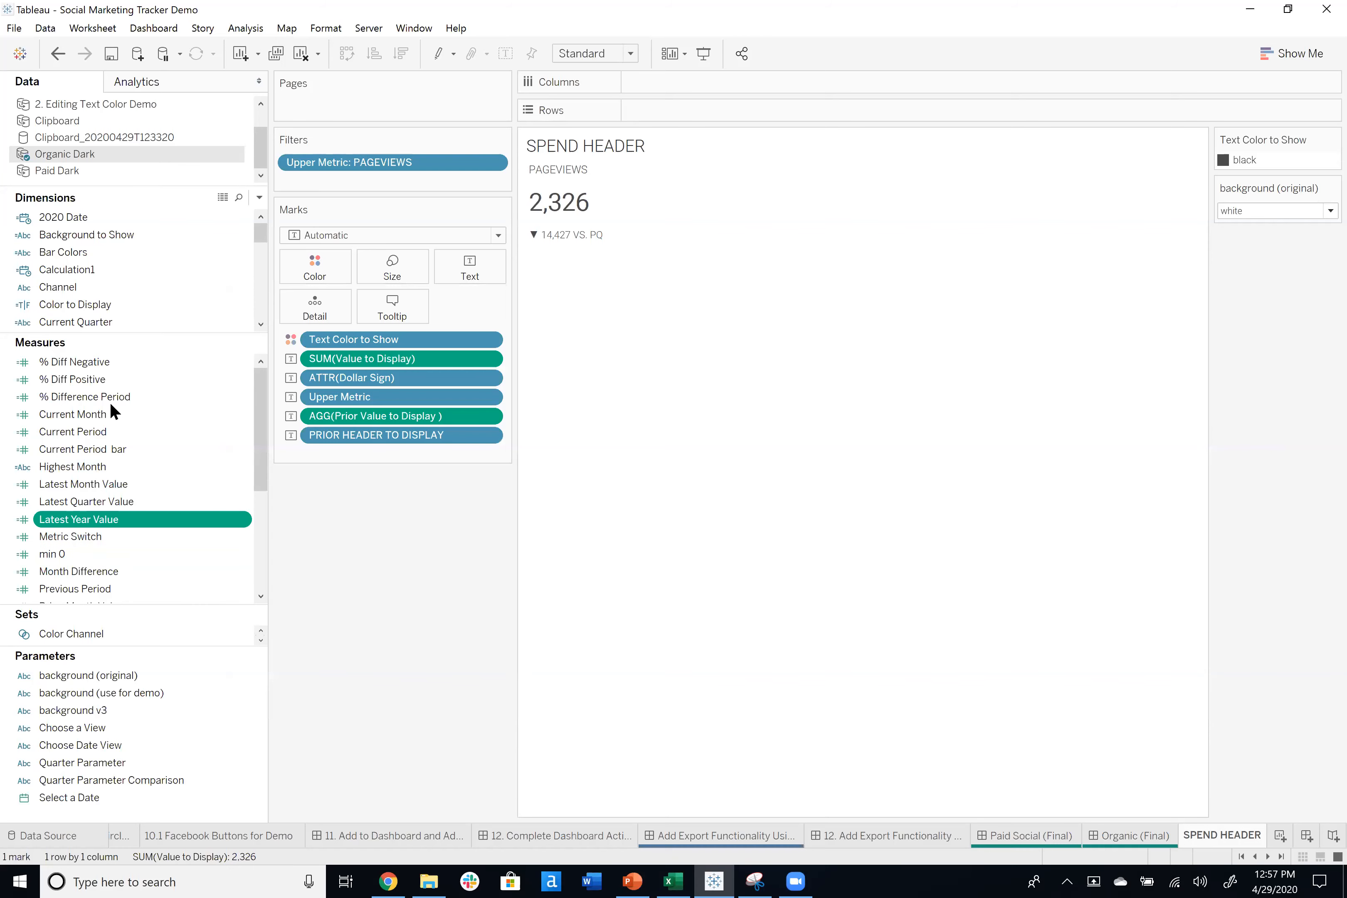
Open the Value to Display calculated field and examine how its case statement assigns a value to each Choose a View option.
{"action": "scroll", "coordinate": [111, 405], "scroll_direction": "down", "scroll_amount": 1}
{"action": "scroll", "coordinate": [115, 423], "scroll_direction": "down", "scroll_amount": 1}
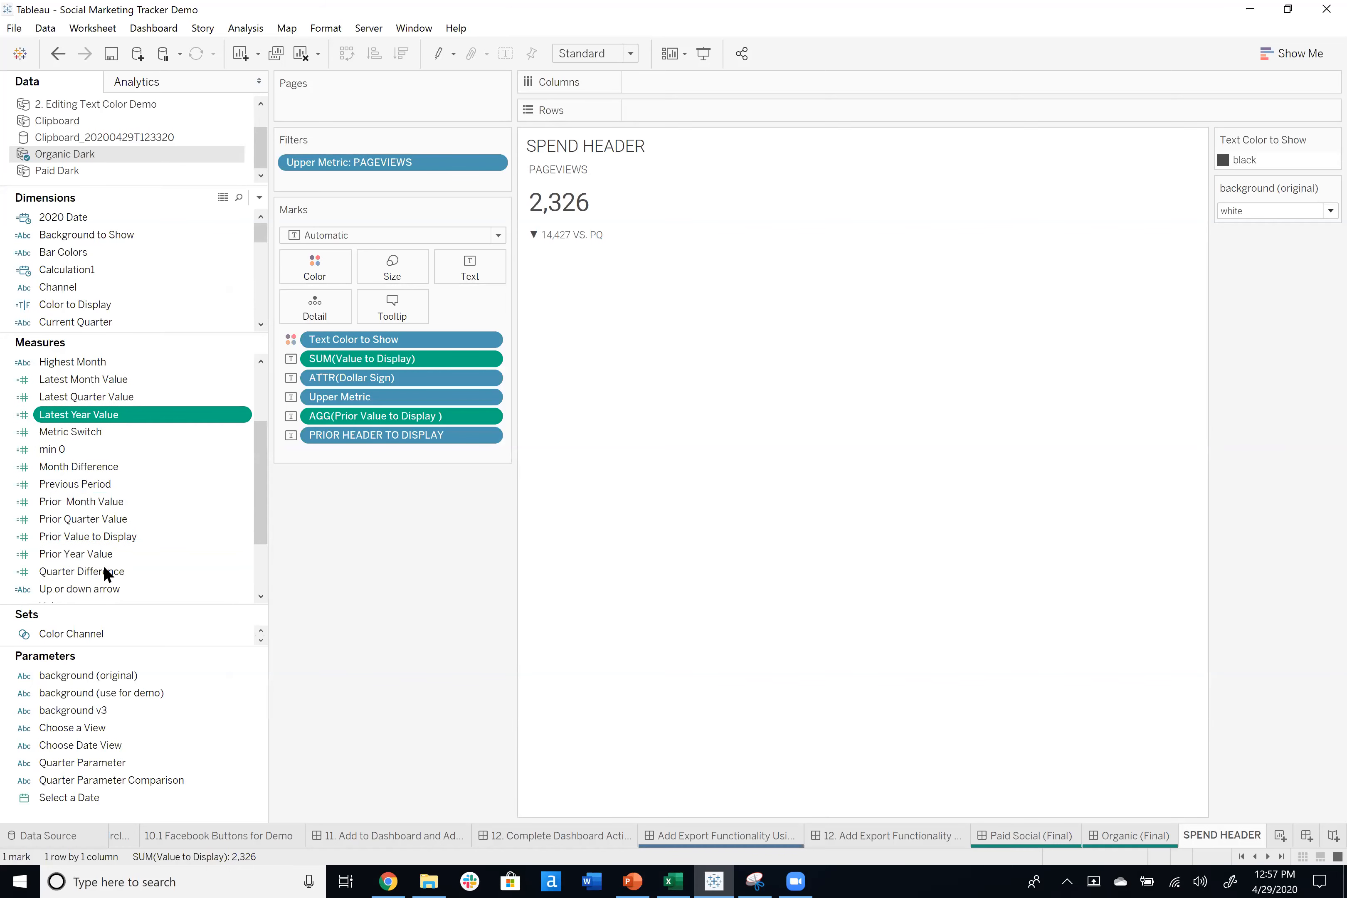
{"action": "scroll", "coordinate": [112, 452], "scroll_direction": "down", "scroll_amount": 2}
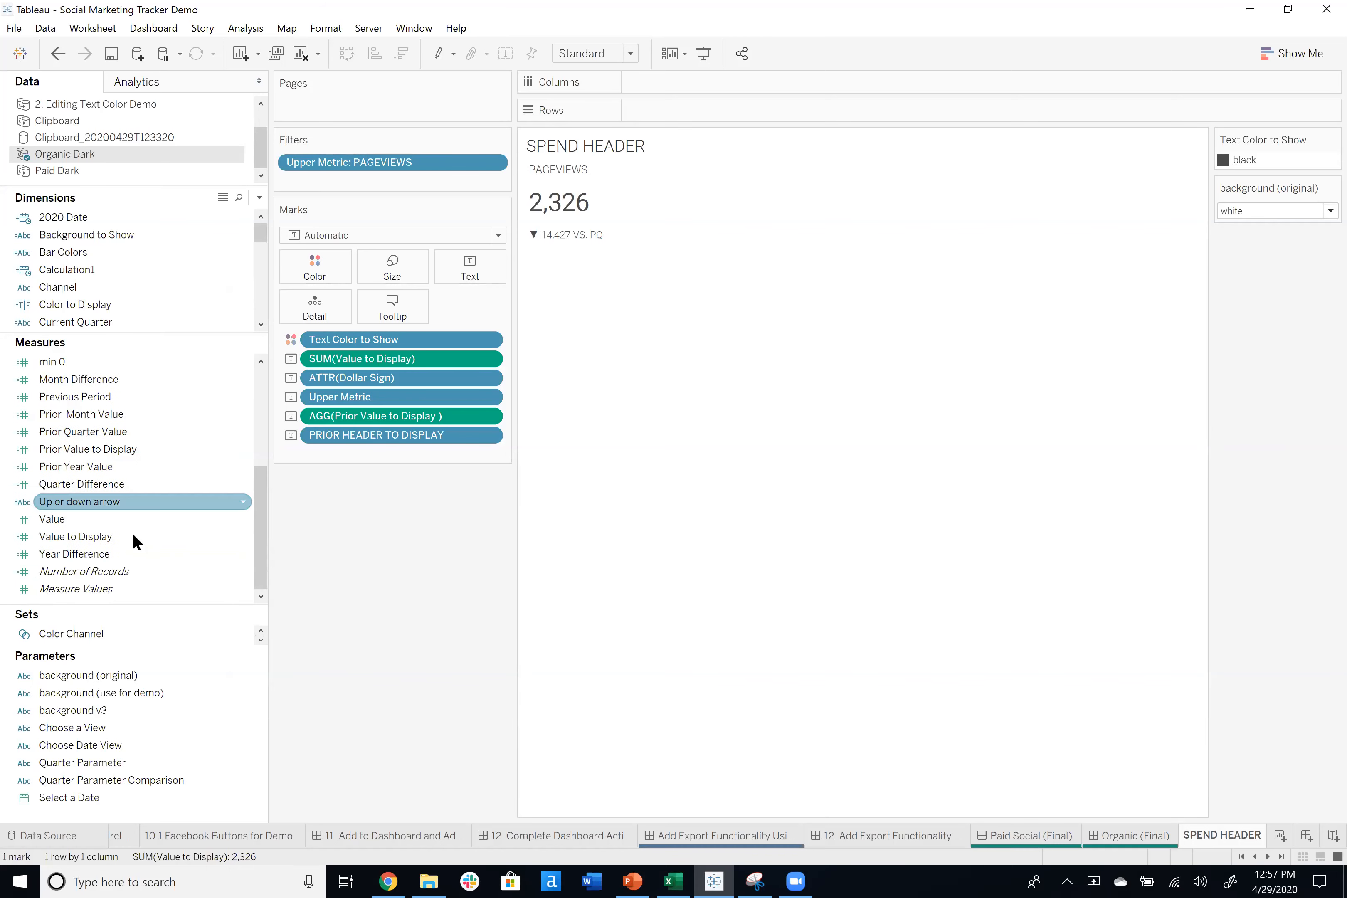
{"action": "right_click", "coordinate": [110, 531]}
{"action": "left_click", "coordinate": [158, 623]}
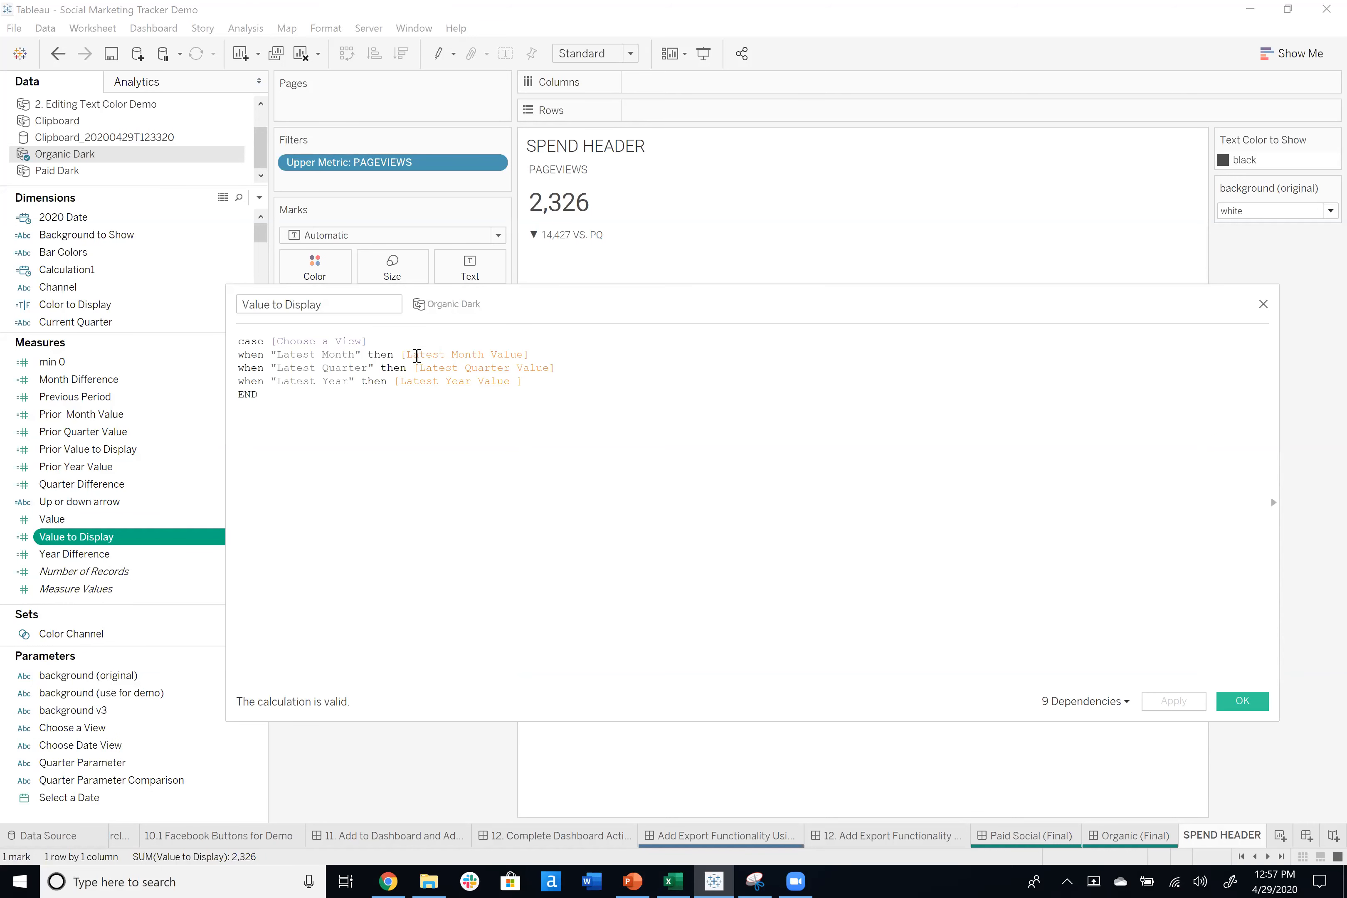
{"action": "left_click_drag", "start_coordinate": [545, 355], "coordinate": [404, 359]}
{"action": "left_click", "coordinate": [451, 365]}
{"action": "left_click", "coordinate": [1246, 703]}
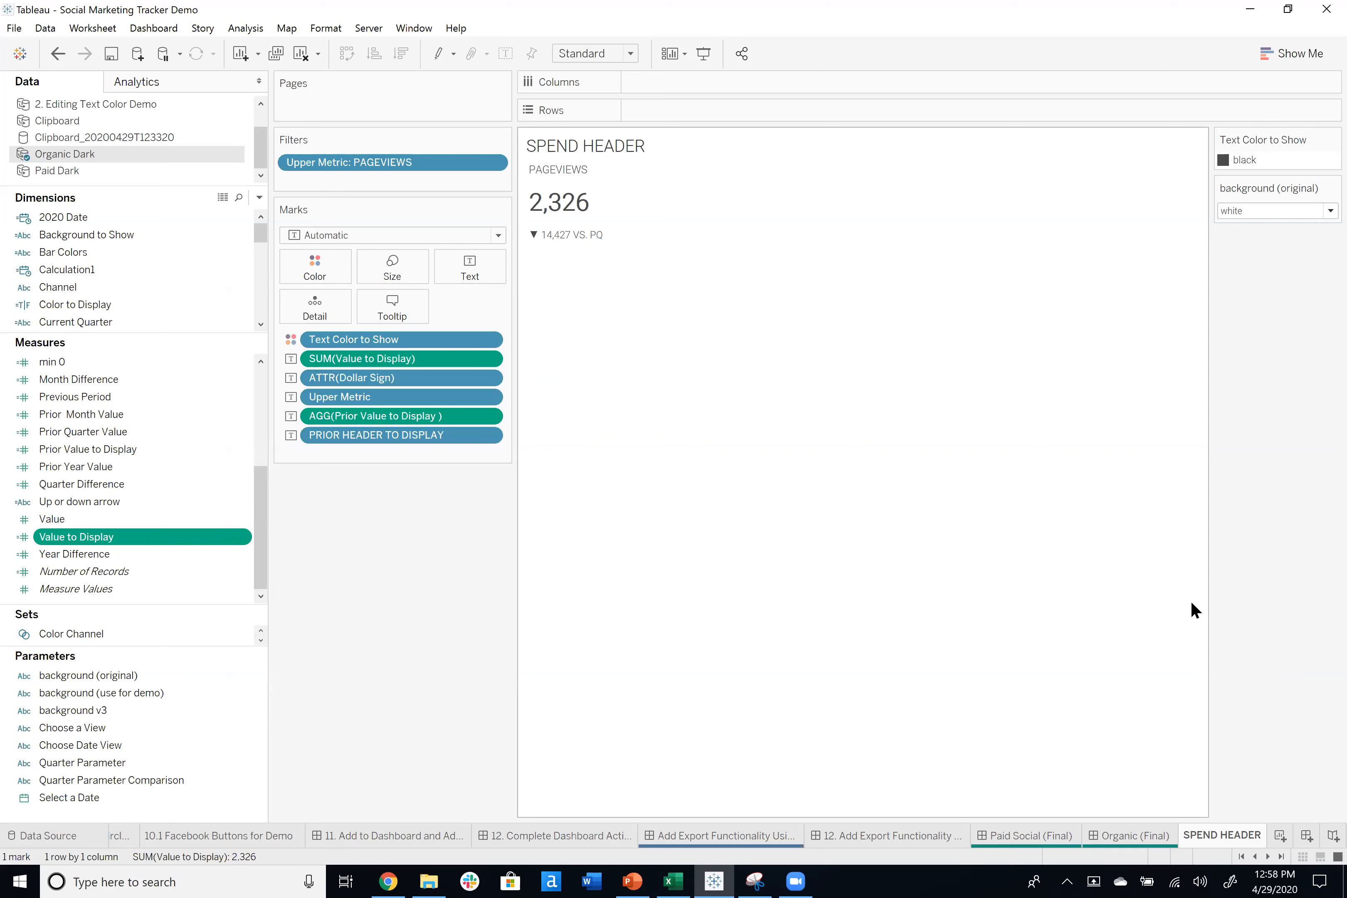
Open the Paid Social (Final) dashboard and filter the Facebook bar chart to the Comments metric.
{"action": "left_click", "coordinate": [1026, 837]}
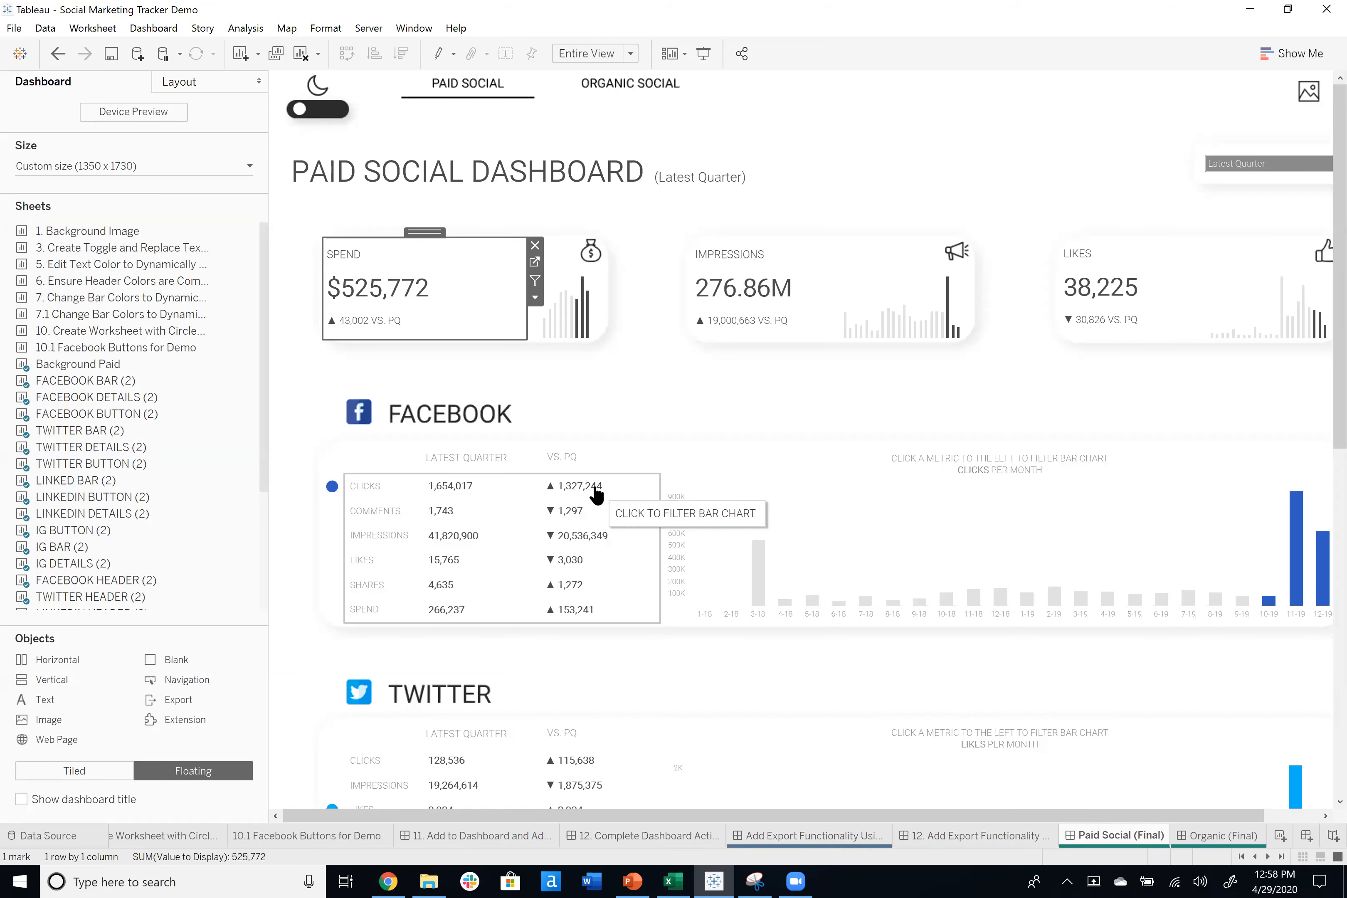
{"action": "left_click", "coordinate": [586, 511]}
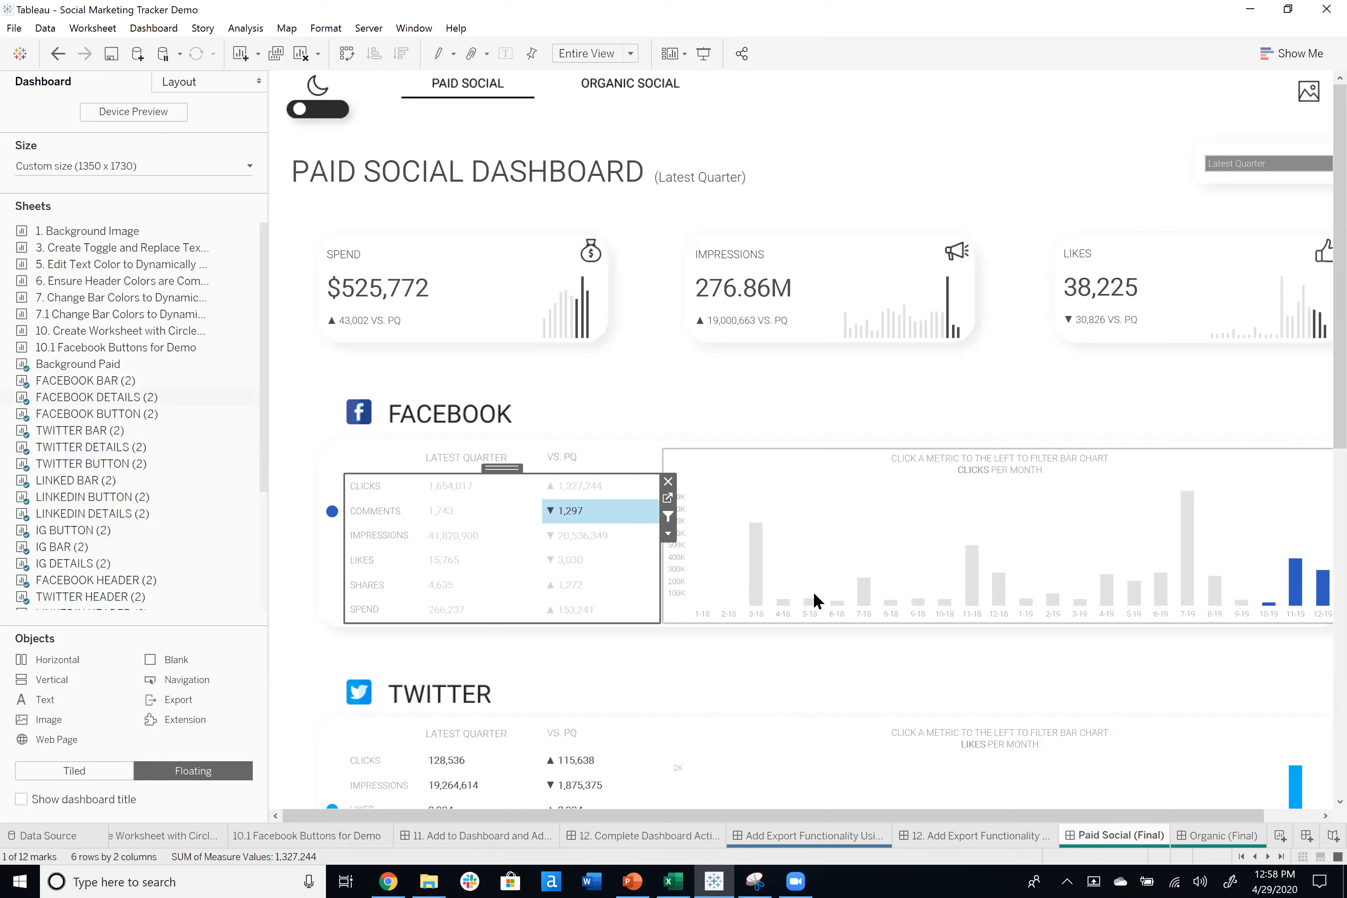
{"action": "left_click", "coordinate": [582, 511]}
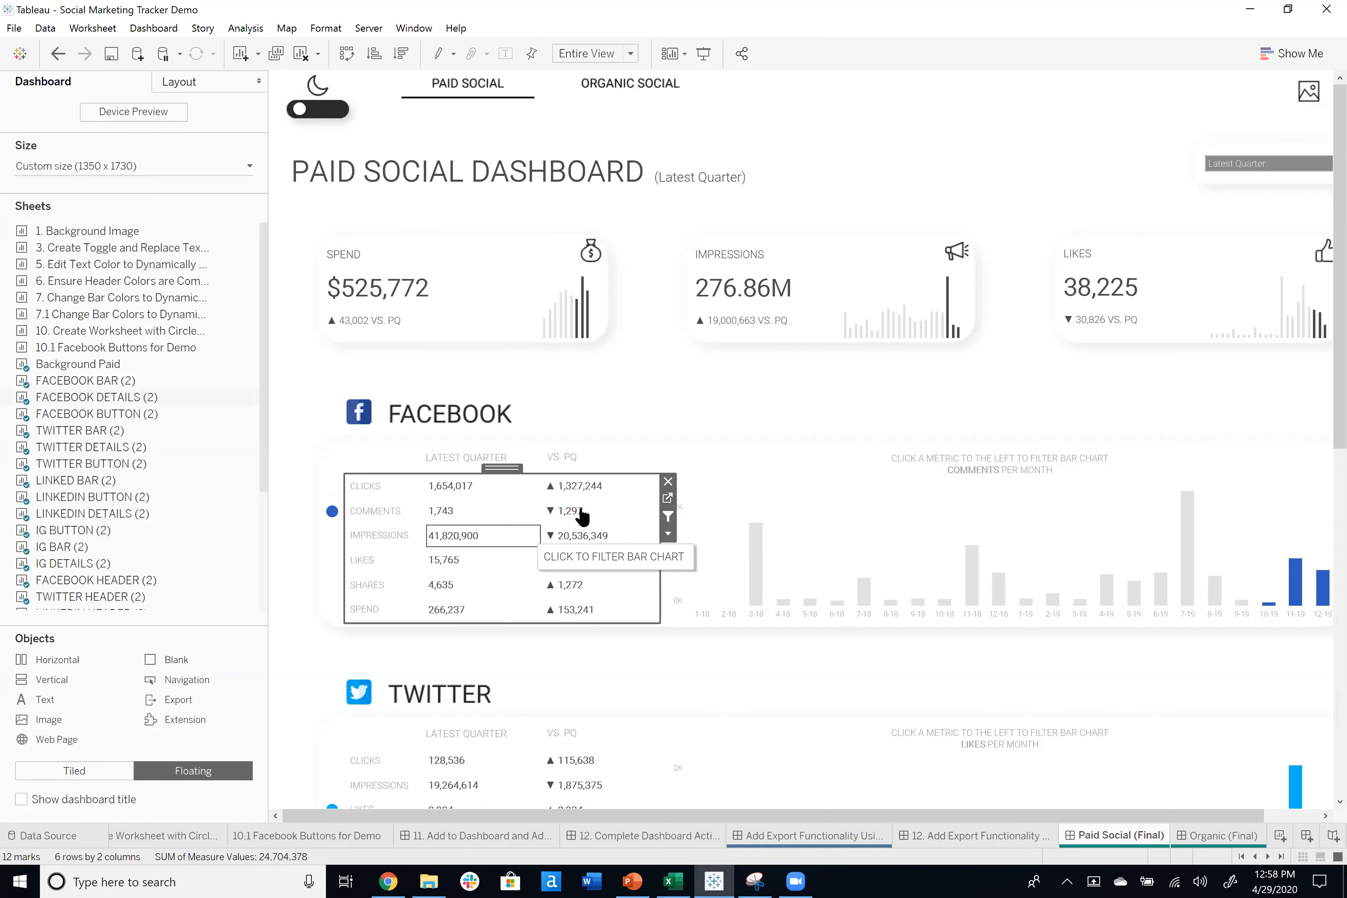